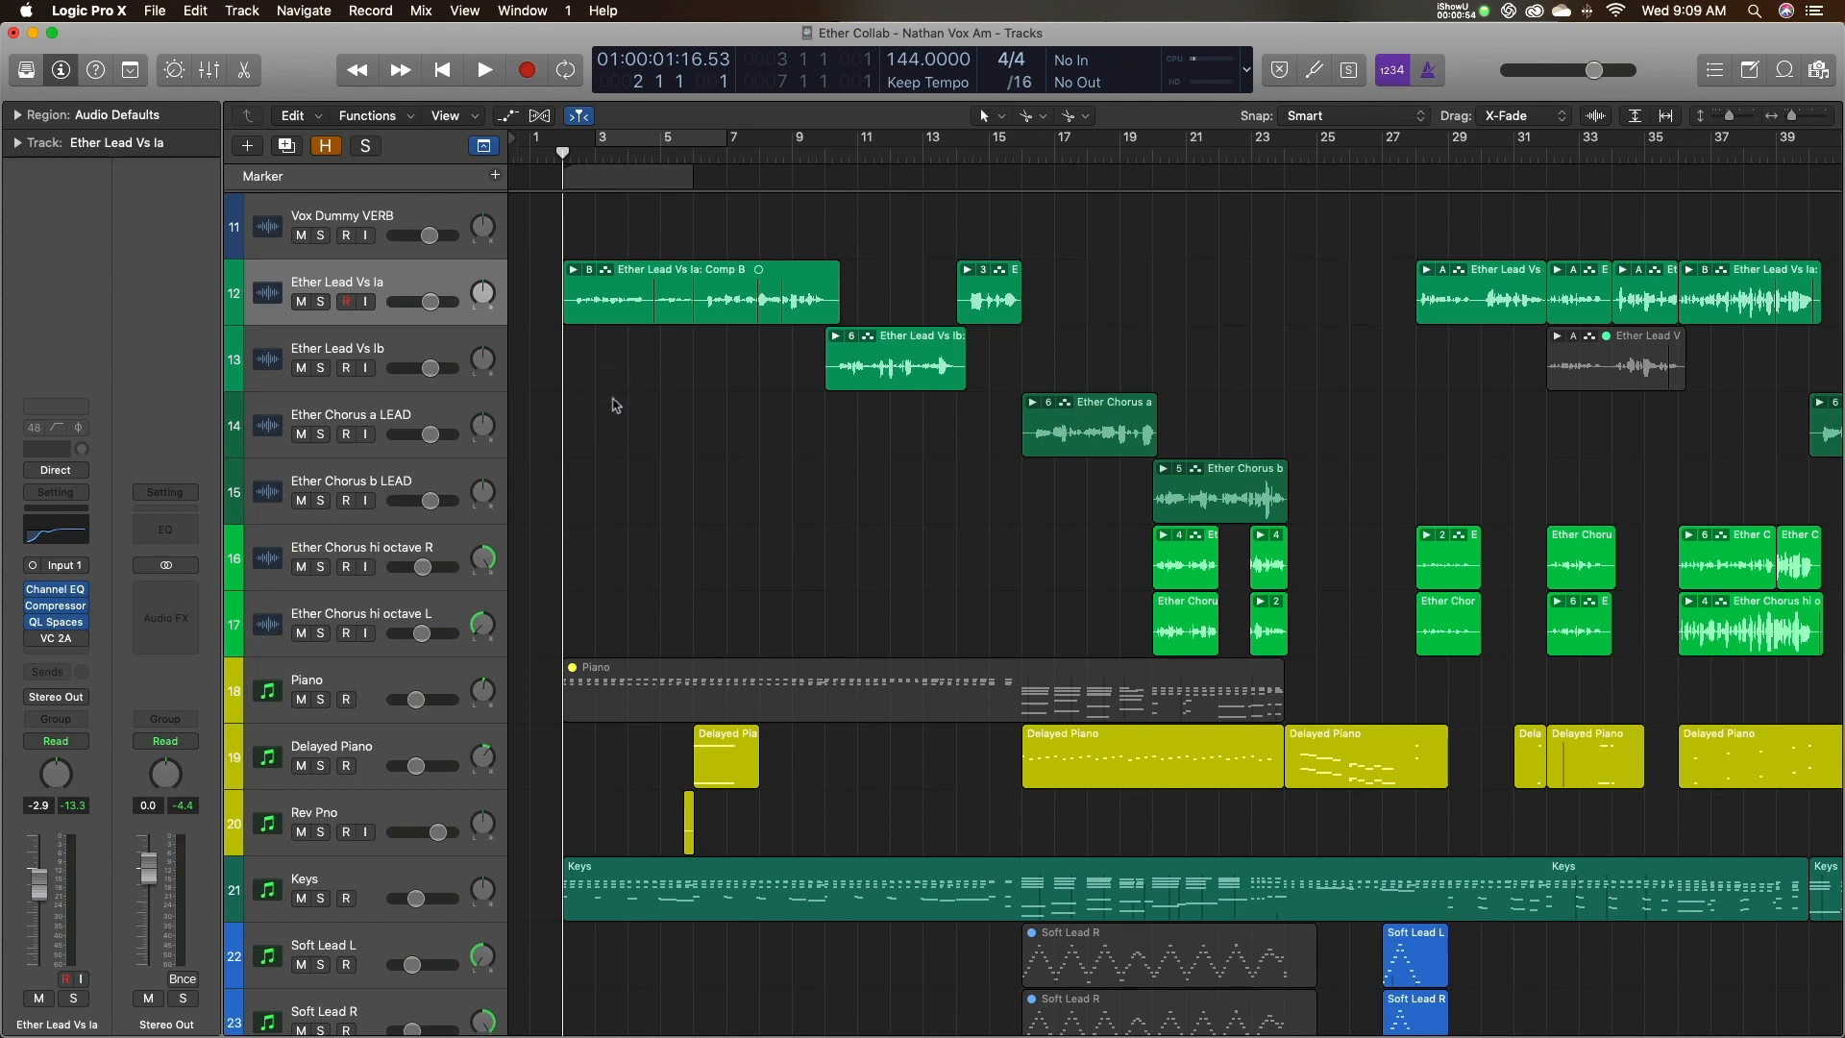
Zoom out to the whole arrangement and select the vocal regions on tracks 12 to 17, clearing the selection at the end.
{"action": "scroll", "coordinate": [611, 384], "scroll_direction": "left", "scroll_amount": 5}
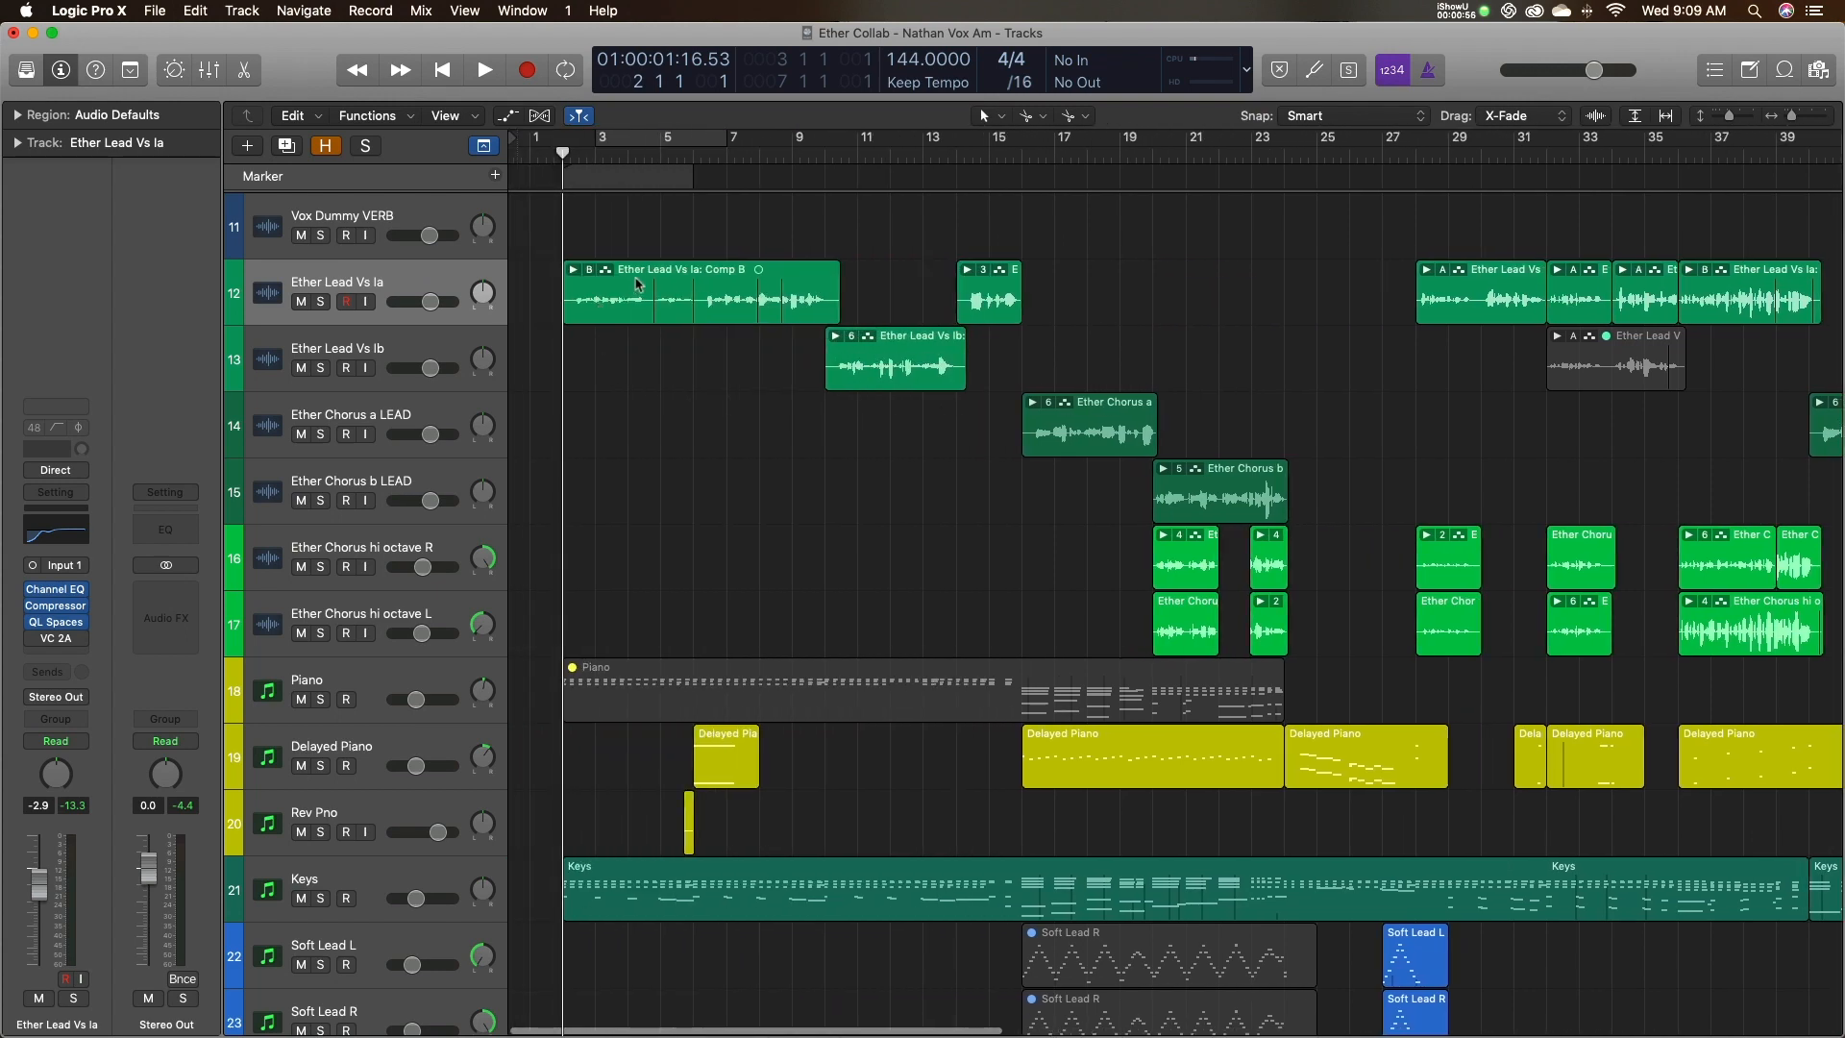
{"action": "key", "text": "super+Left"}
{"action": "key", "text": "super+Left"}
{"action": "key", "text": "super+Left"}
{"action": "left_click_drag", "start_coordinate": [528, 266], "coordinate": [1788, 639]}
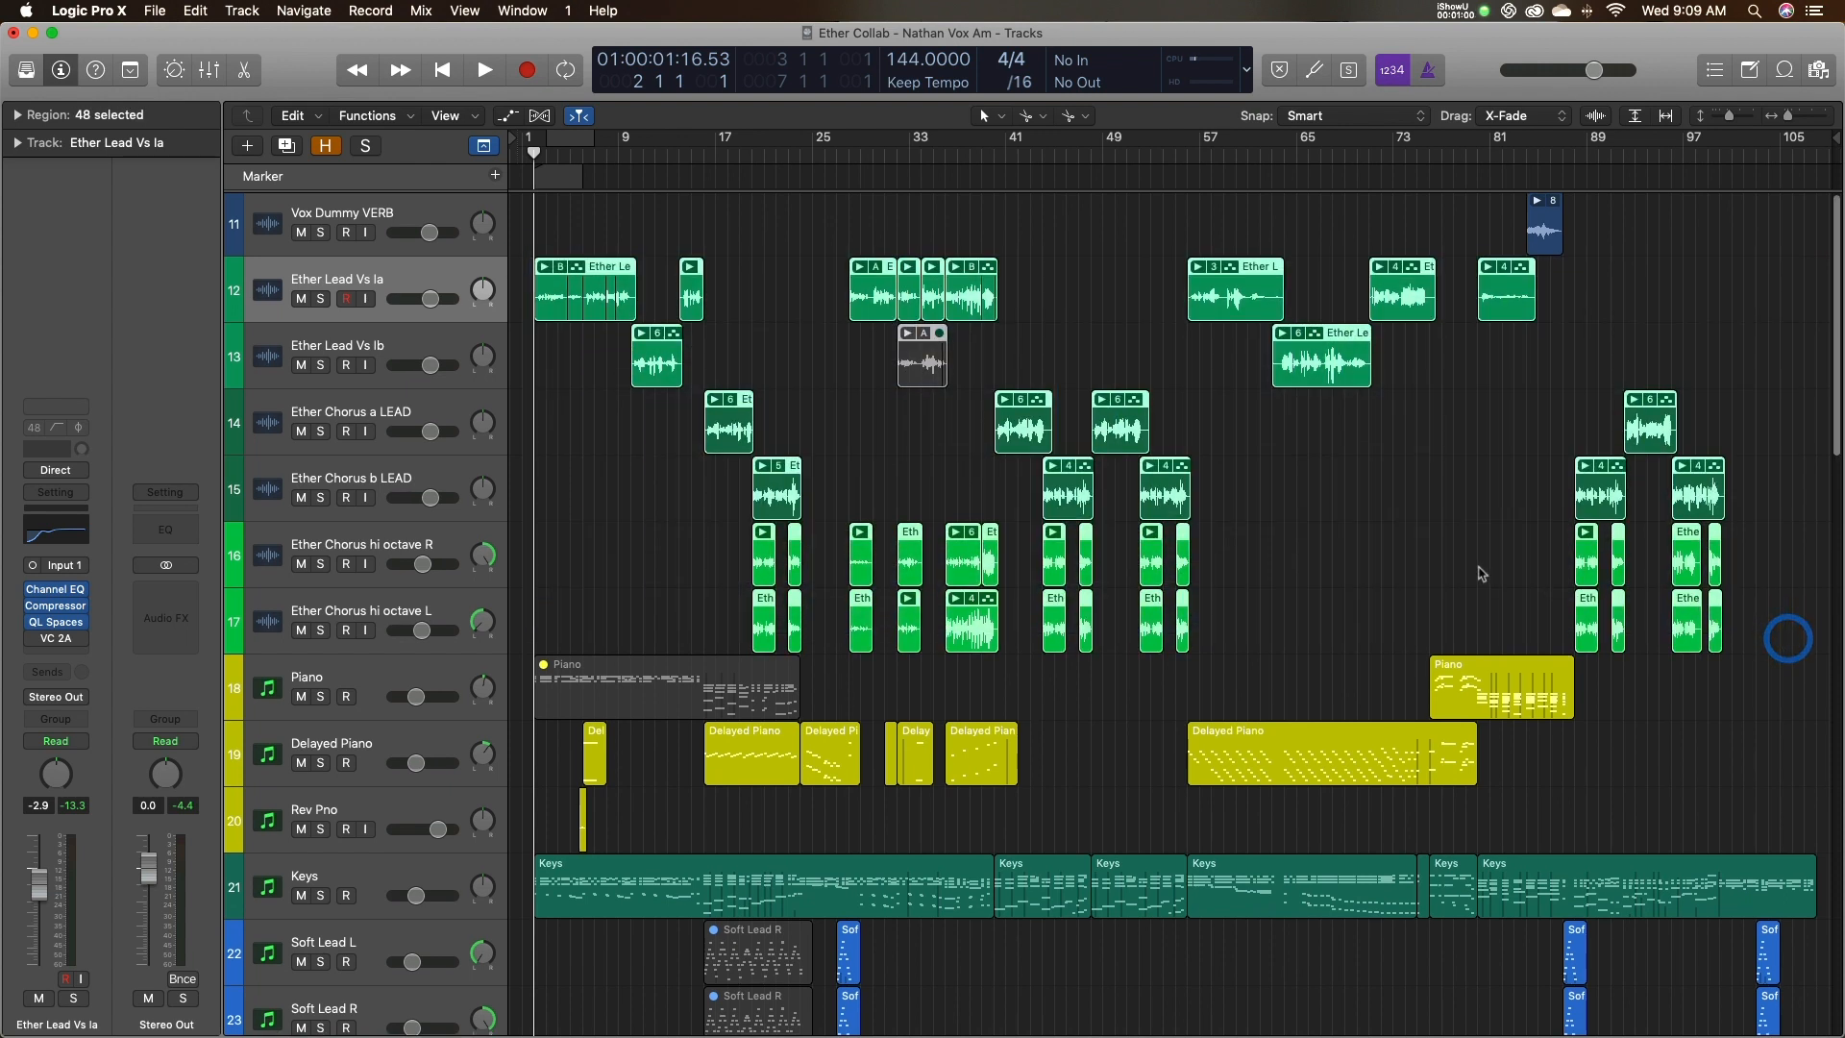
{"action": "left_click", "coordinate": [843, 445]}
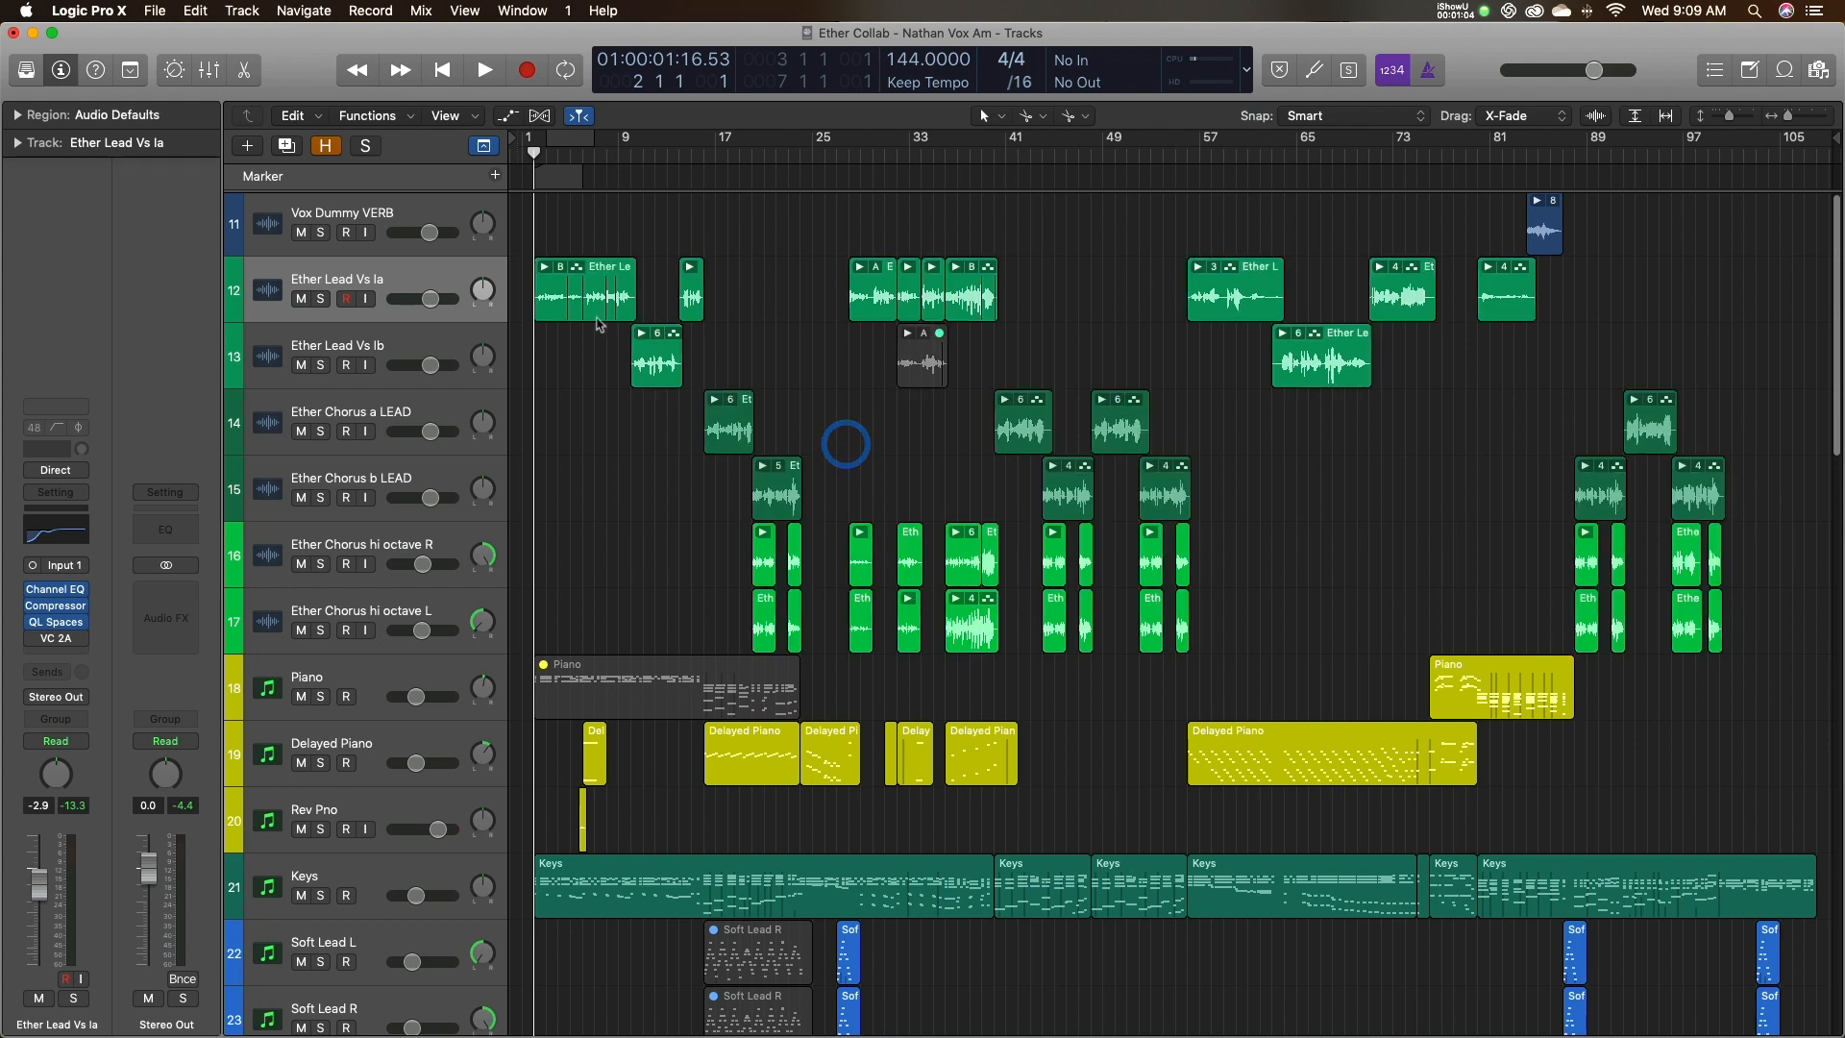
With the three lead vocal tracks 12 to 14 selected, hide the inspector and widen the track headers.
{"action": "left_click", "coordinate": [412, 270]}
{"action": "left_click", "coordinate": [391, 341], "text": "shift"}
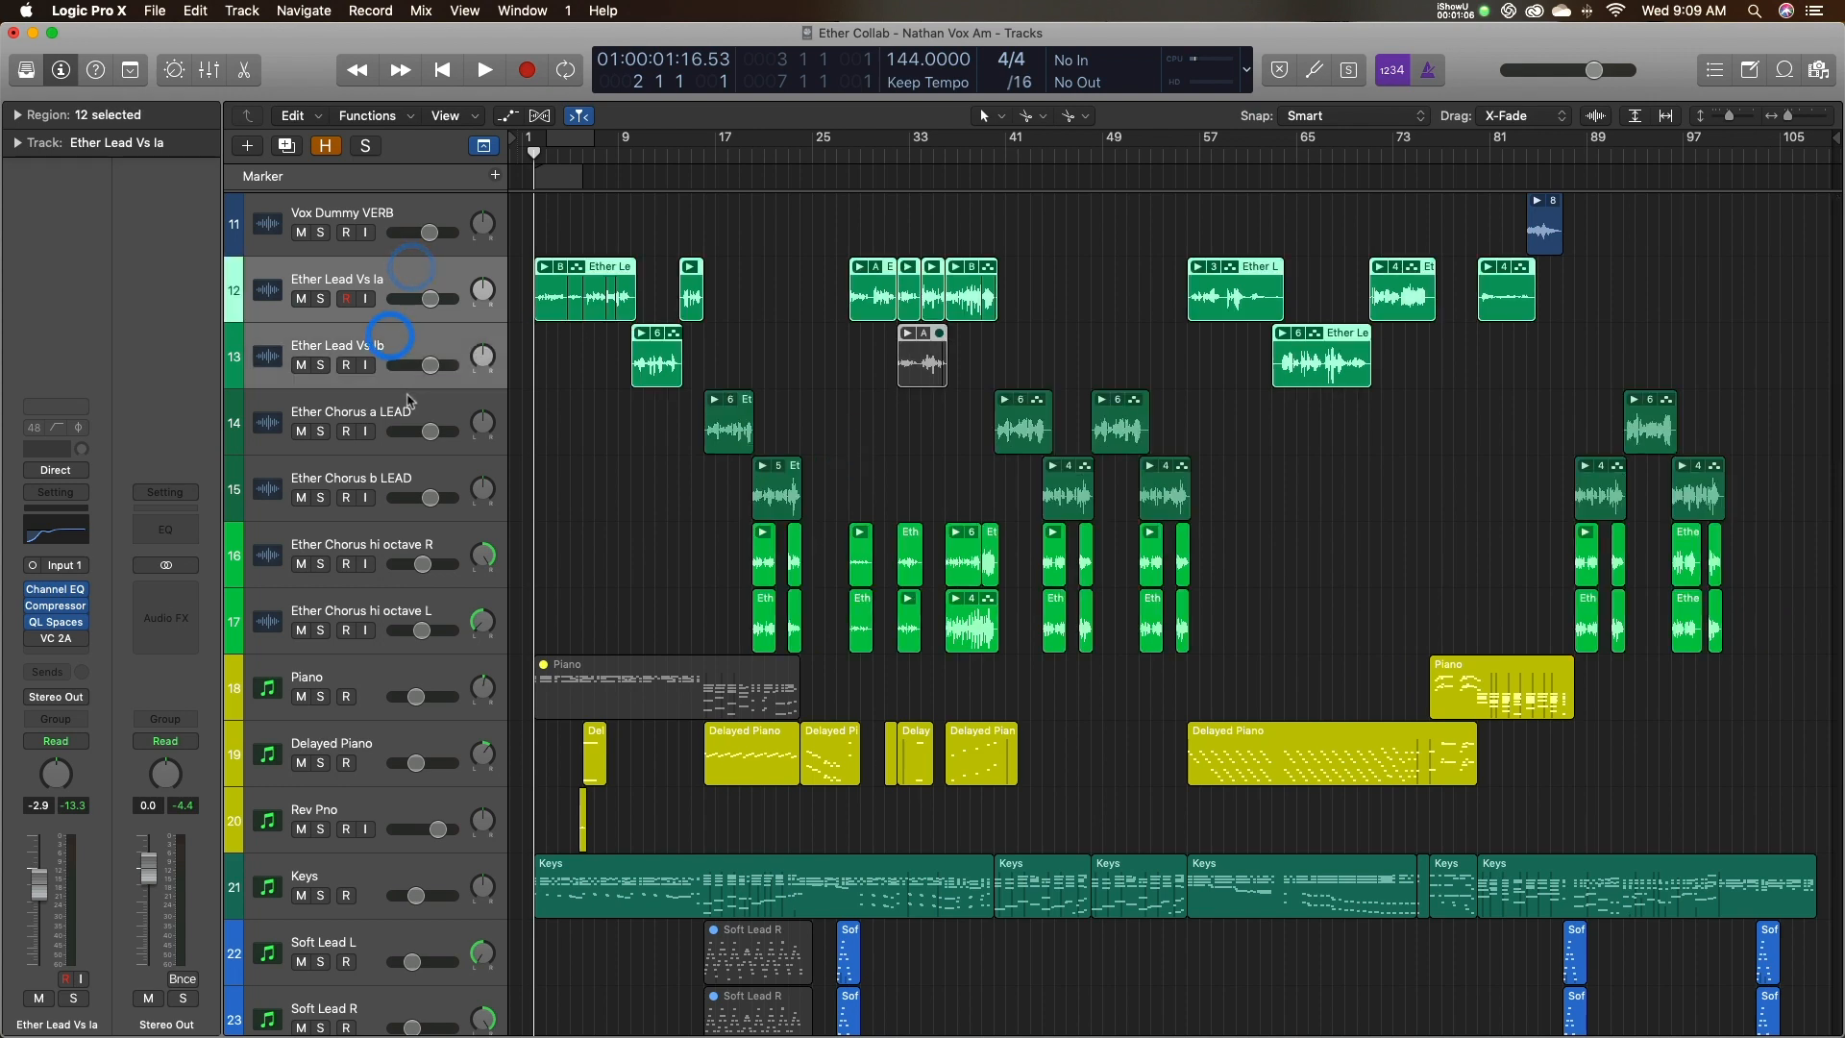
{"action": "left_click", "coordinate": [405, 393], "text": "shift"}
{"action": "left_click", "coordinate": [63, 70]}
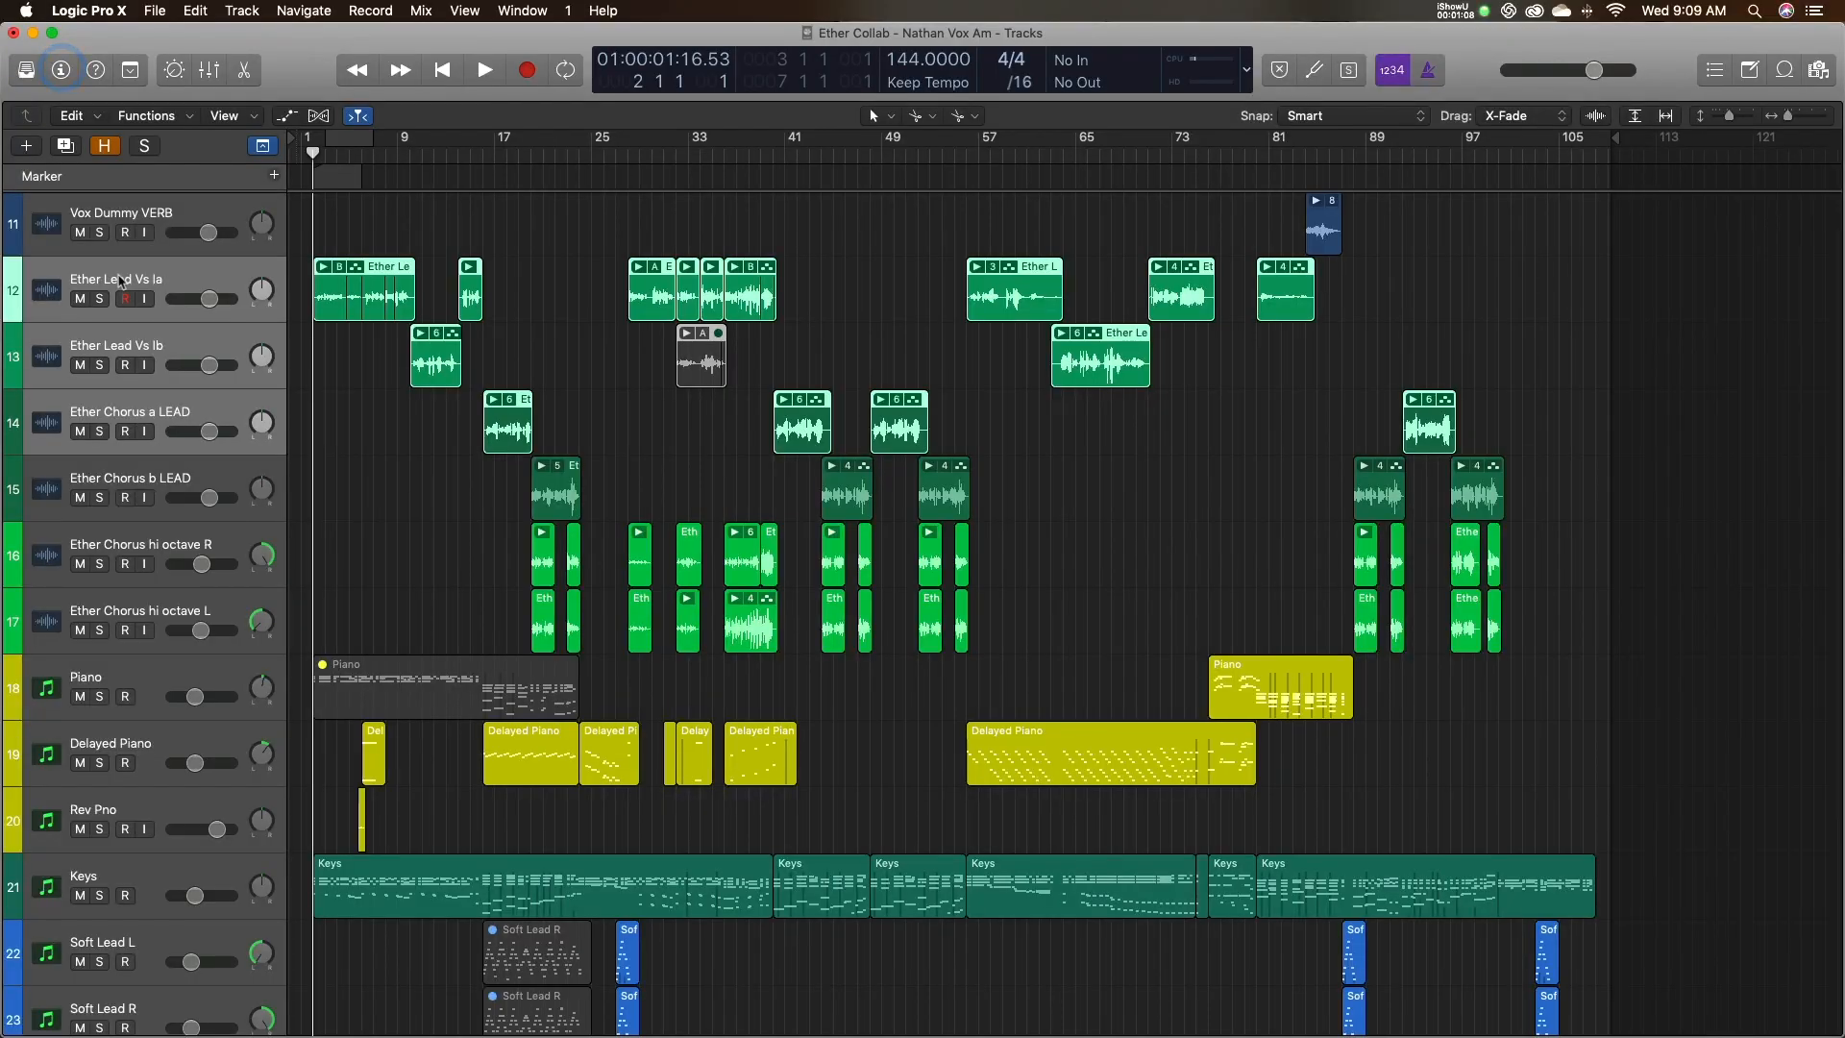
{"action": "left_click_drag", "start_coordinate": [282, 313], "coordinate": [358, 305]}
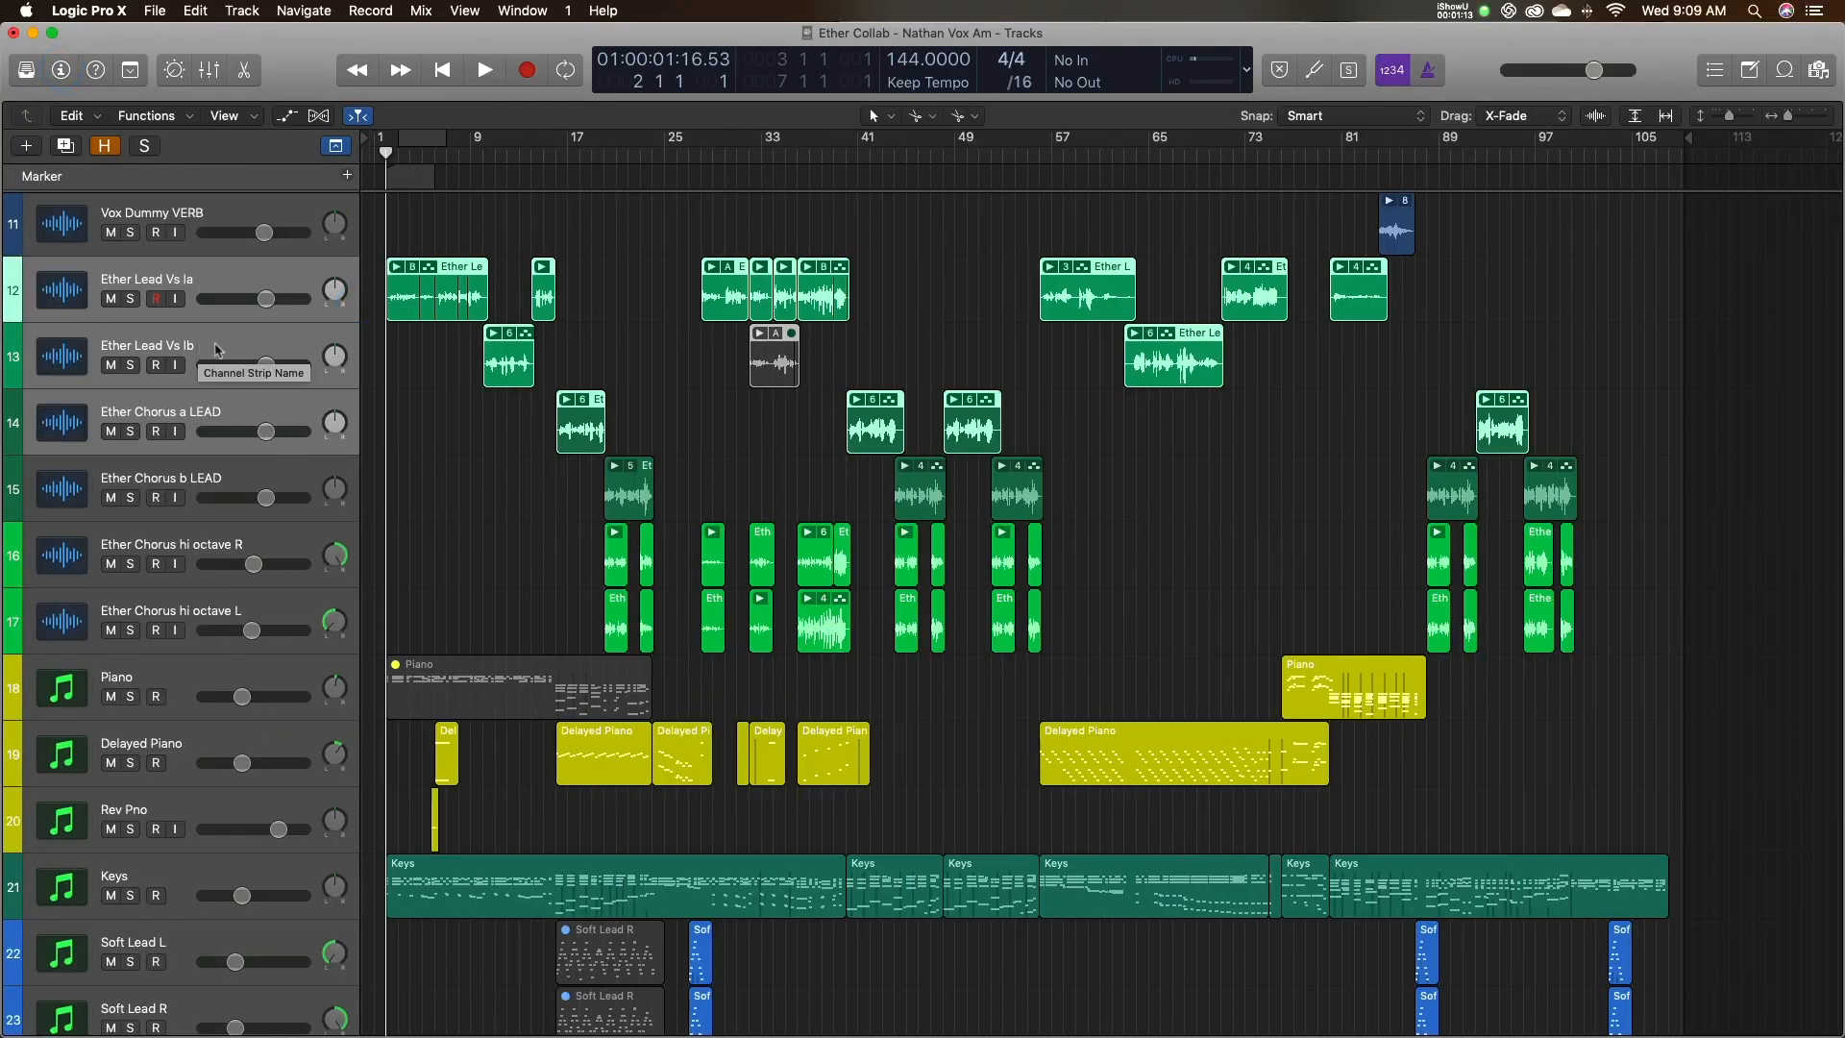
Select the Ether Lead Vs Ib track and then the Ether Chorus a LEAD track to point out the separate vocal parts.
{"action": "left_click", "coordinate": [414, 359]}
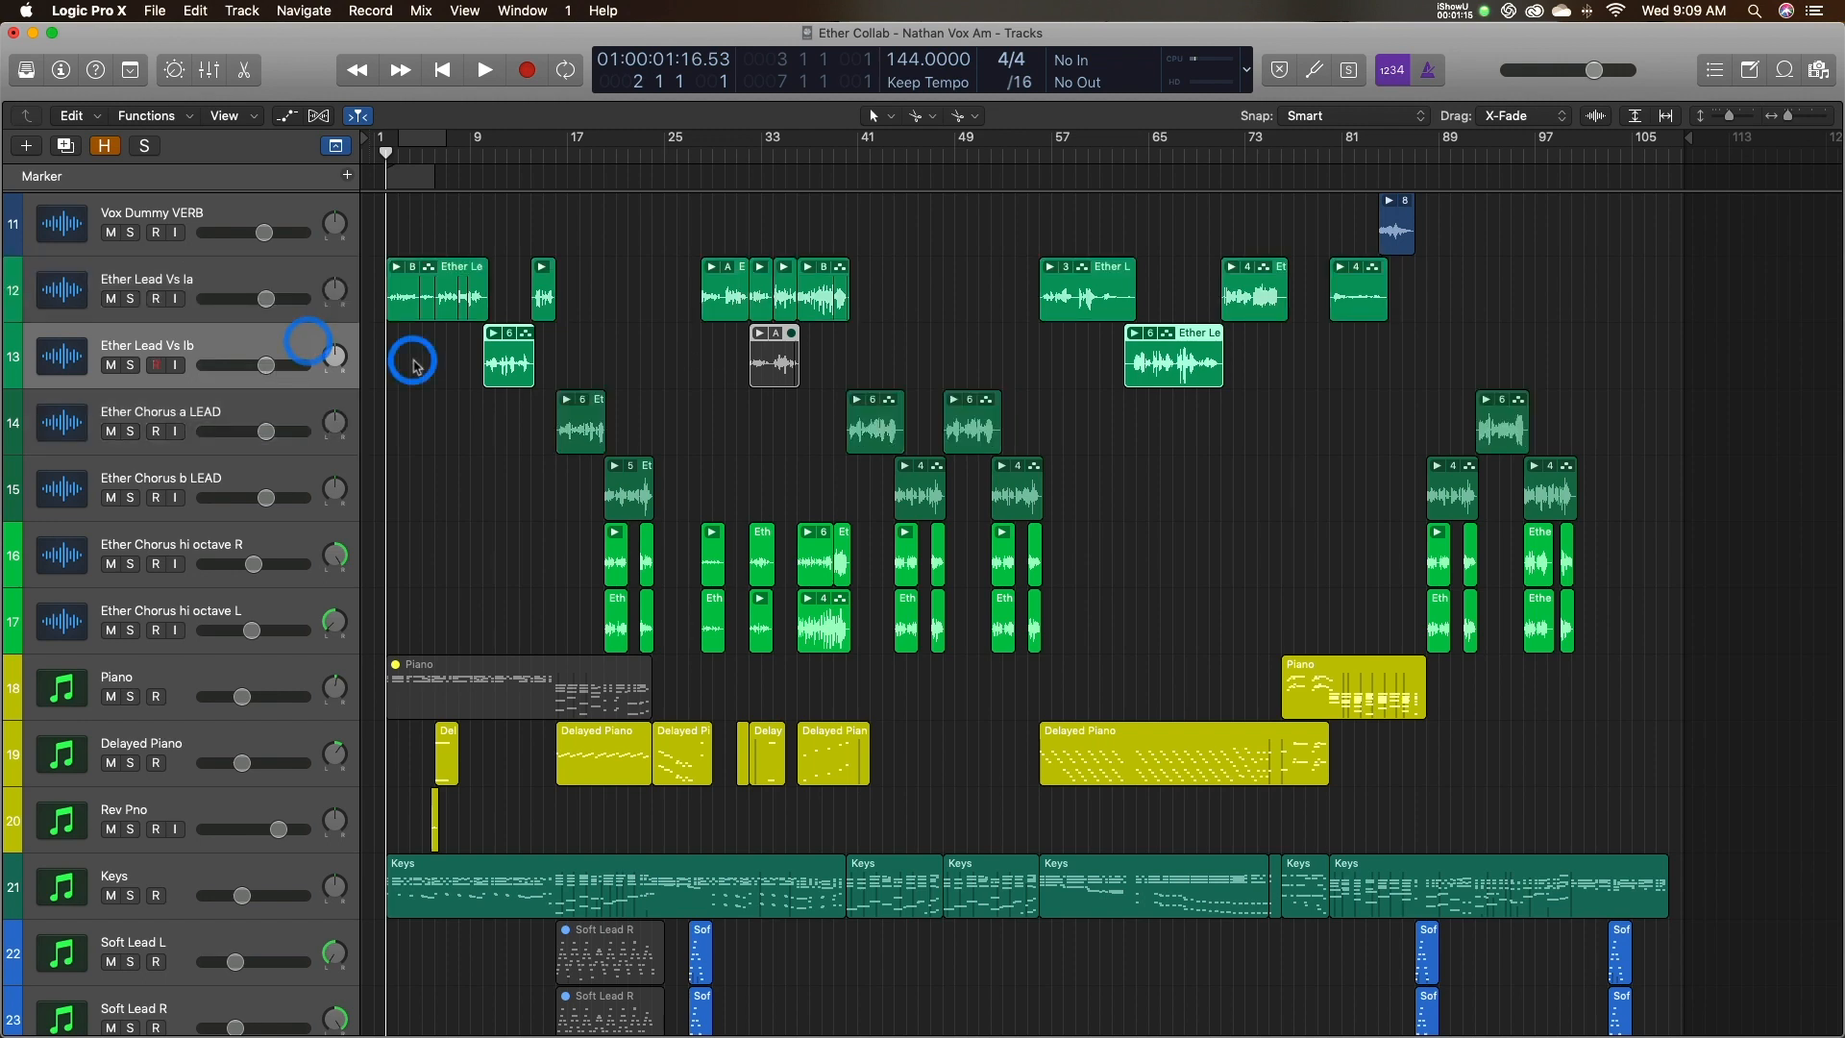
{"action": "left_click", "coordinate": [301, 408]}
{"action": "left_click", "coordinate": [416, 432]}
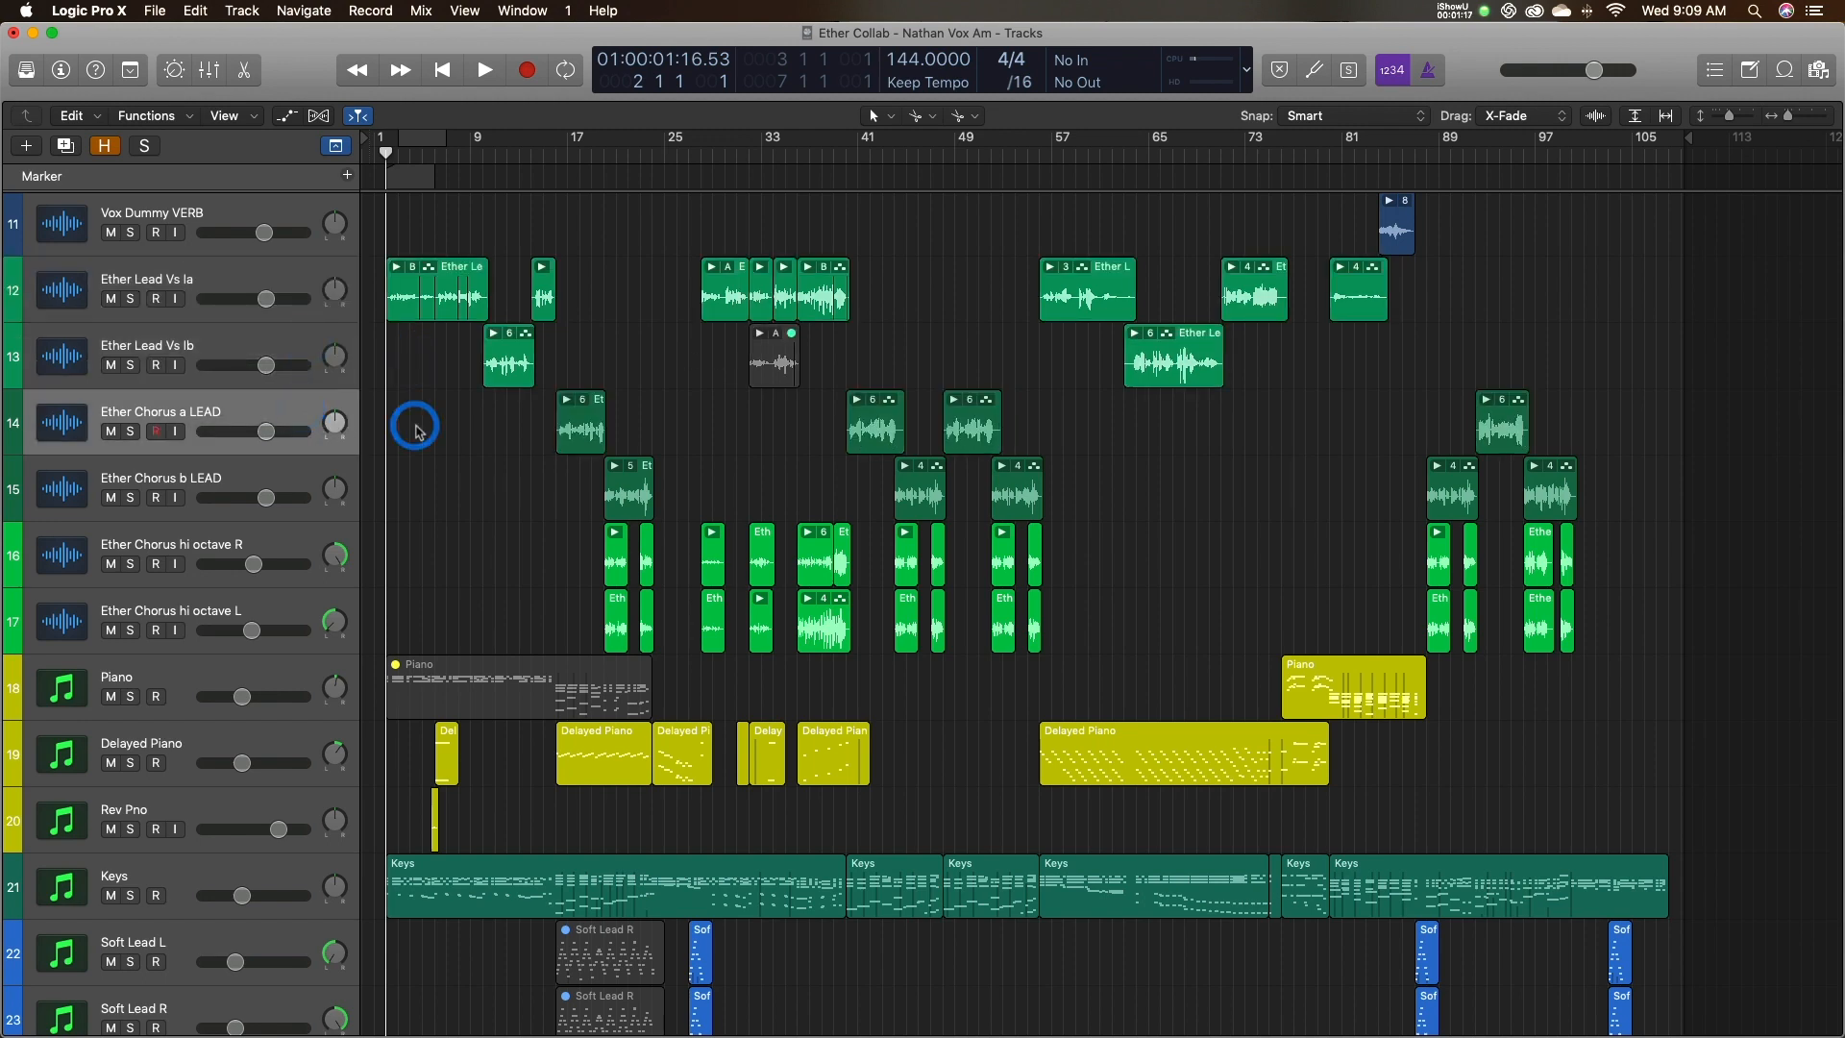
Split the first take folder on the Ether Lead Vs Ia track into two folders at bar 6.
{"action": "key", "text": "super+Right"}
{"action": "key", "text": "super+Right"}
{"action": "key", "text": "super+Right"}
{"action": "key", "text": "super+Right"}
{"action": "key", "text": "super+Right"}
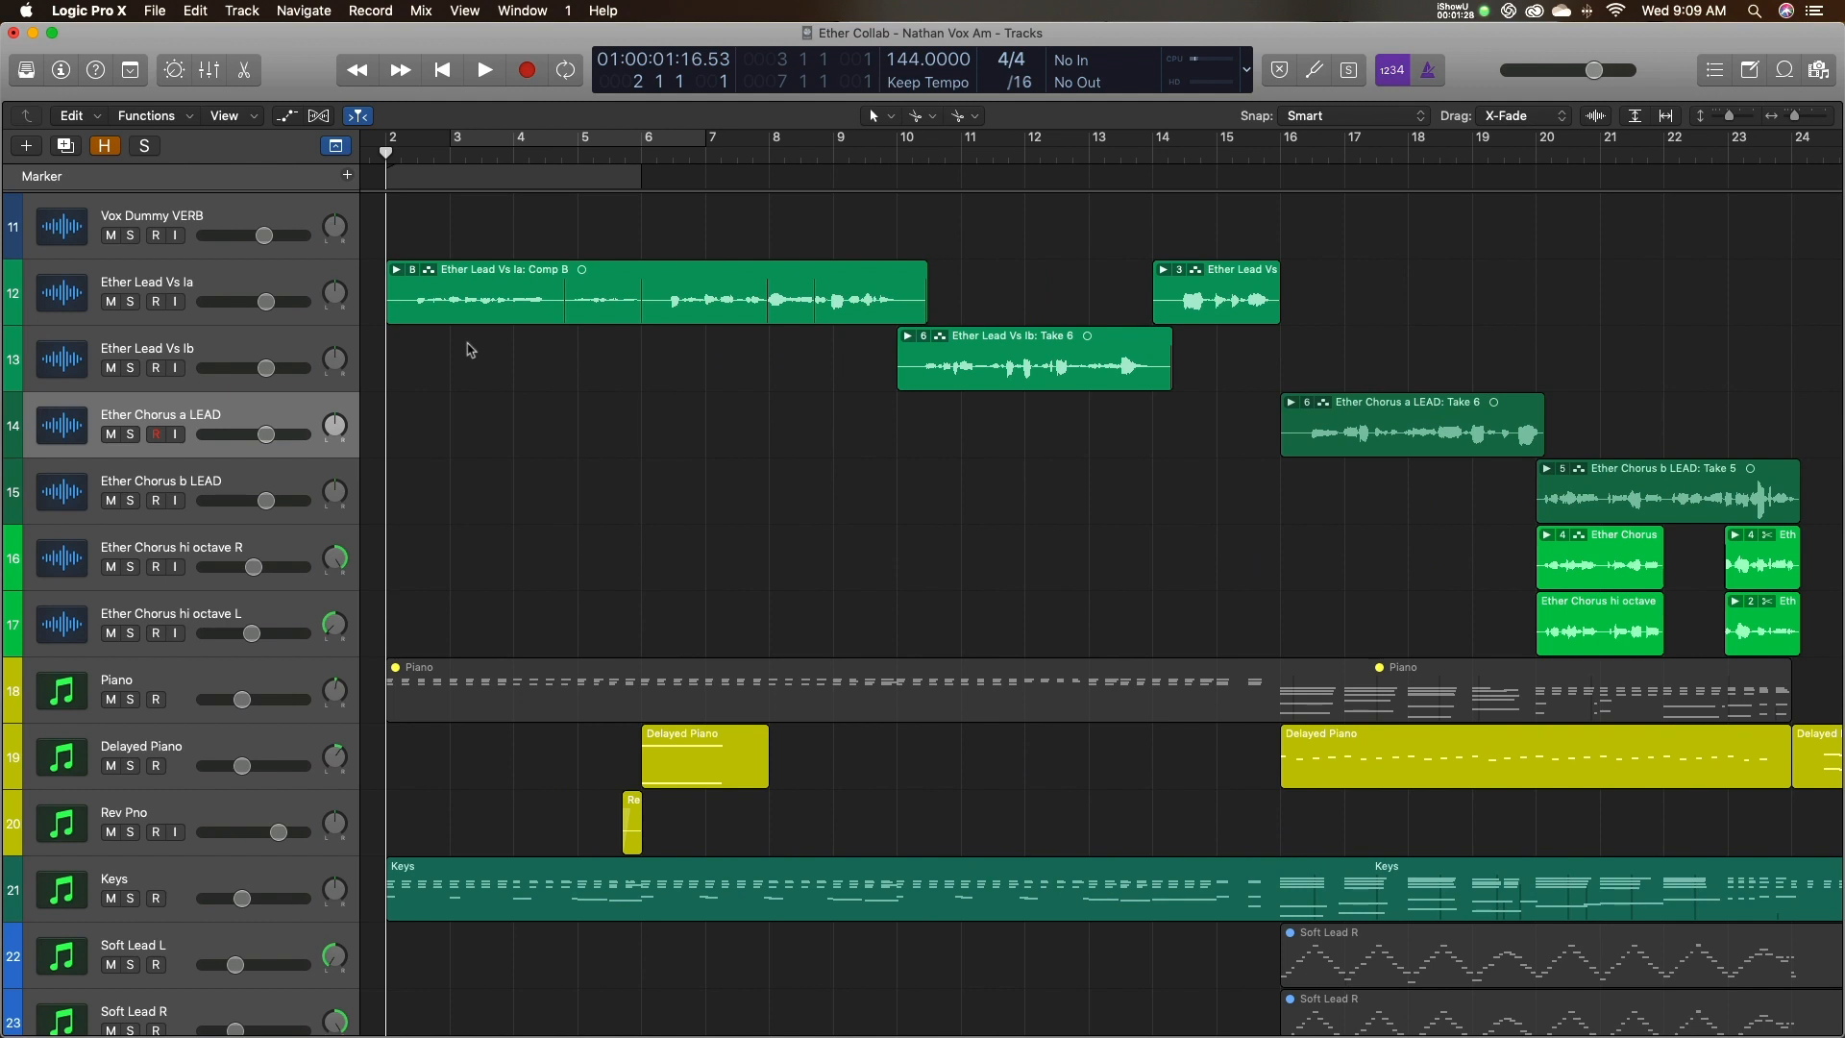
{"action": "left_click", "coordinate": [320, 291]}
{"action": "left_click", "coordinate": [469, 348]}
{"action": "left_click", "coordinate": [397, 269]}
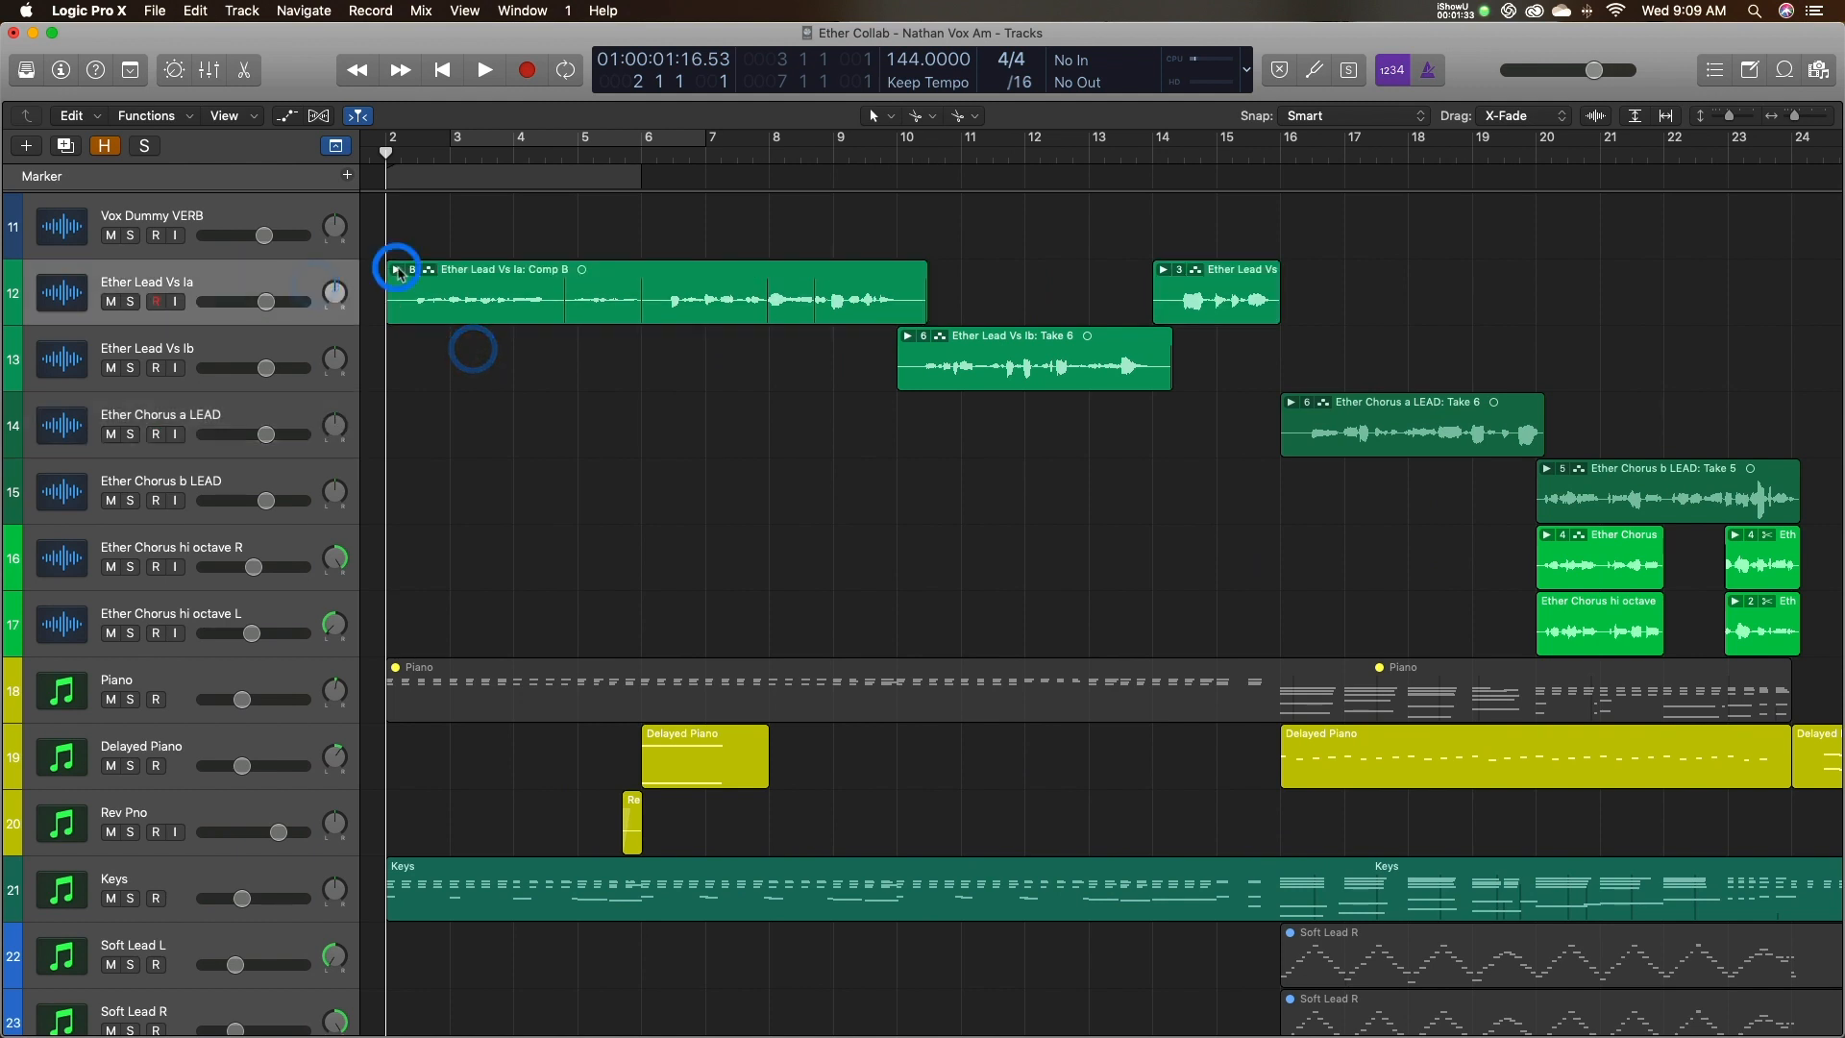
{"action": "left_click", "coordinate": [640, 276], "text": "super"}
{"action": "left_click", "coordinate": [397, 267]}
{"action": "left_click", "coordinate": [646, 266]}
{"action": "left_click", "coordinate": [649, 268]}
{"action": "left_click", "coordinate": [602, 233]}
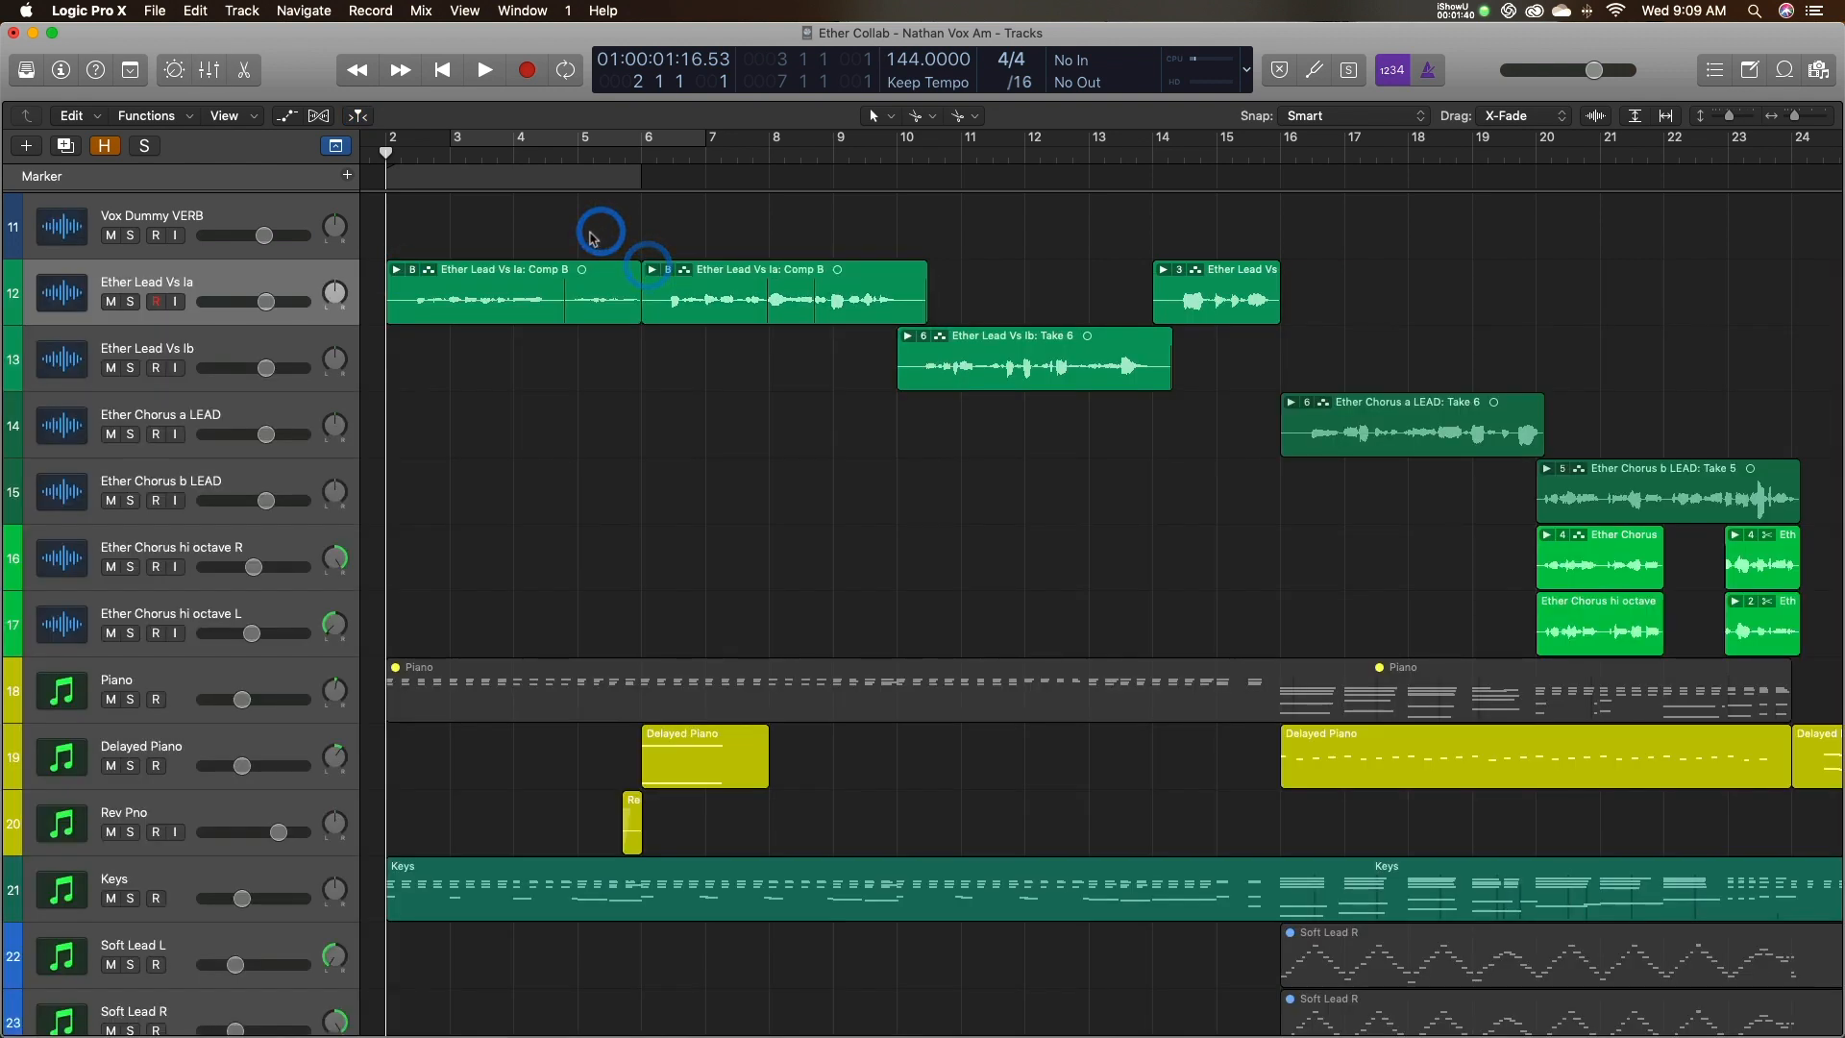
Open the first Ether Lead Vs Ia take folder, look through Takes 13 to 1, and collapse it.
{"action": "double_click", "coordinate": [516, 302]}
{"action": "scroll", "coordinate": [483, 281], "scroll_direction": "down", "scroll_amount": 5}
{"action": "scroll", "coordinate": [483, 281], "scroll_direction": "left", "scroll_amount": 2}
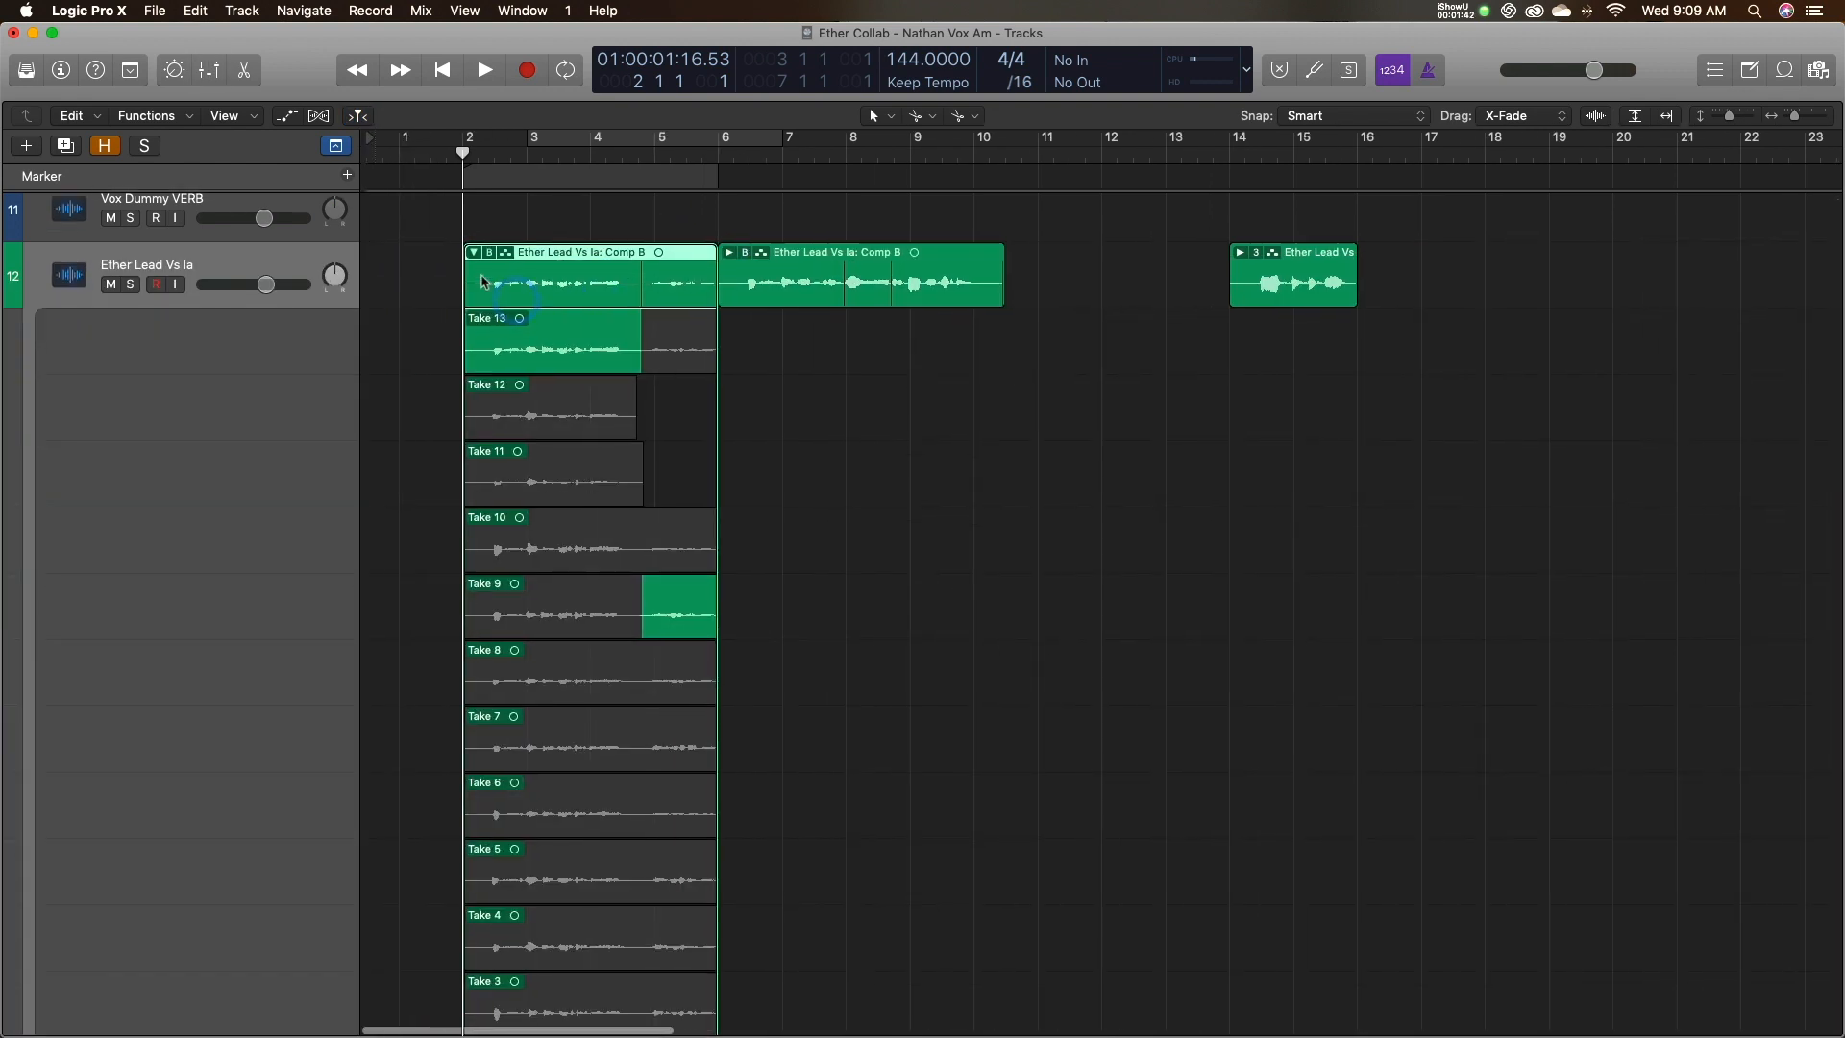
{"action": "scroll", "coordinate": [483, 281], "scroll_direction": "up", "scroll_amount": 5}
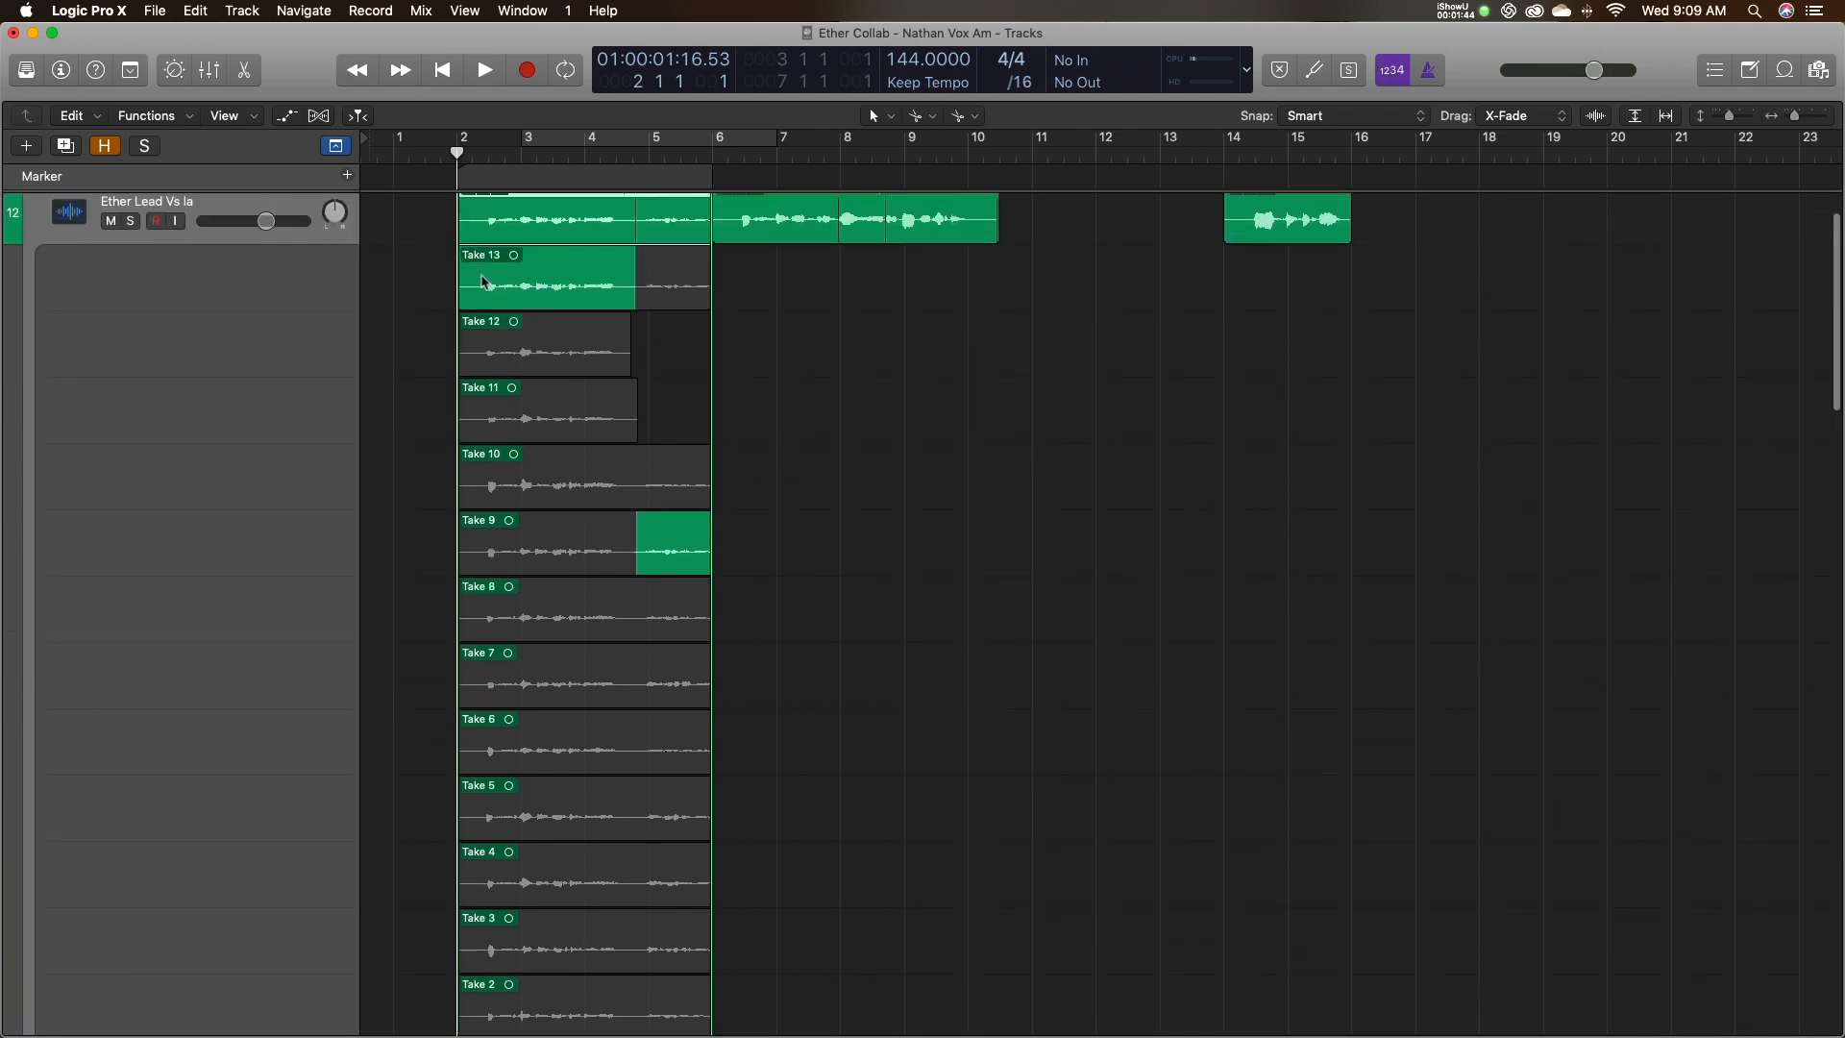
{"action": "scroll", "coordinate": [572, 543], "scroll_direction": "down", "scroll_amount": 3}
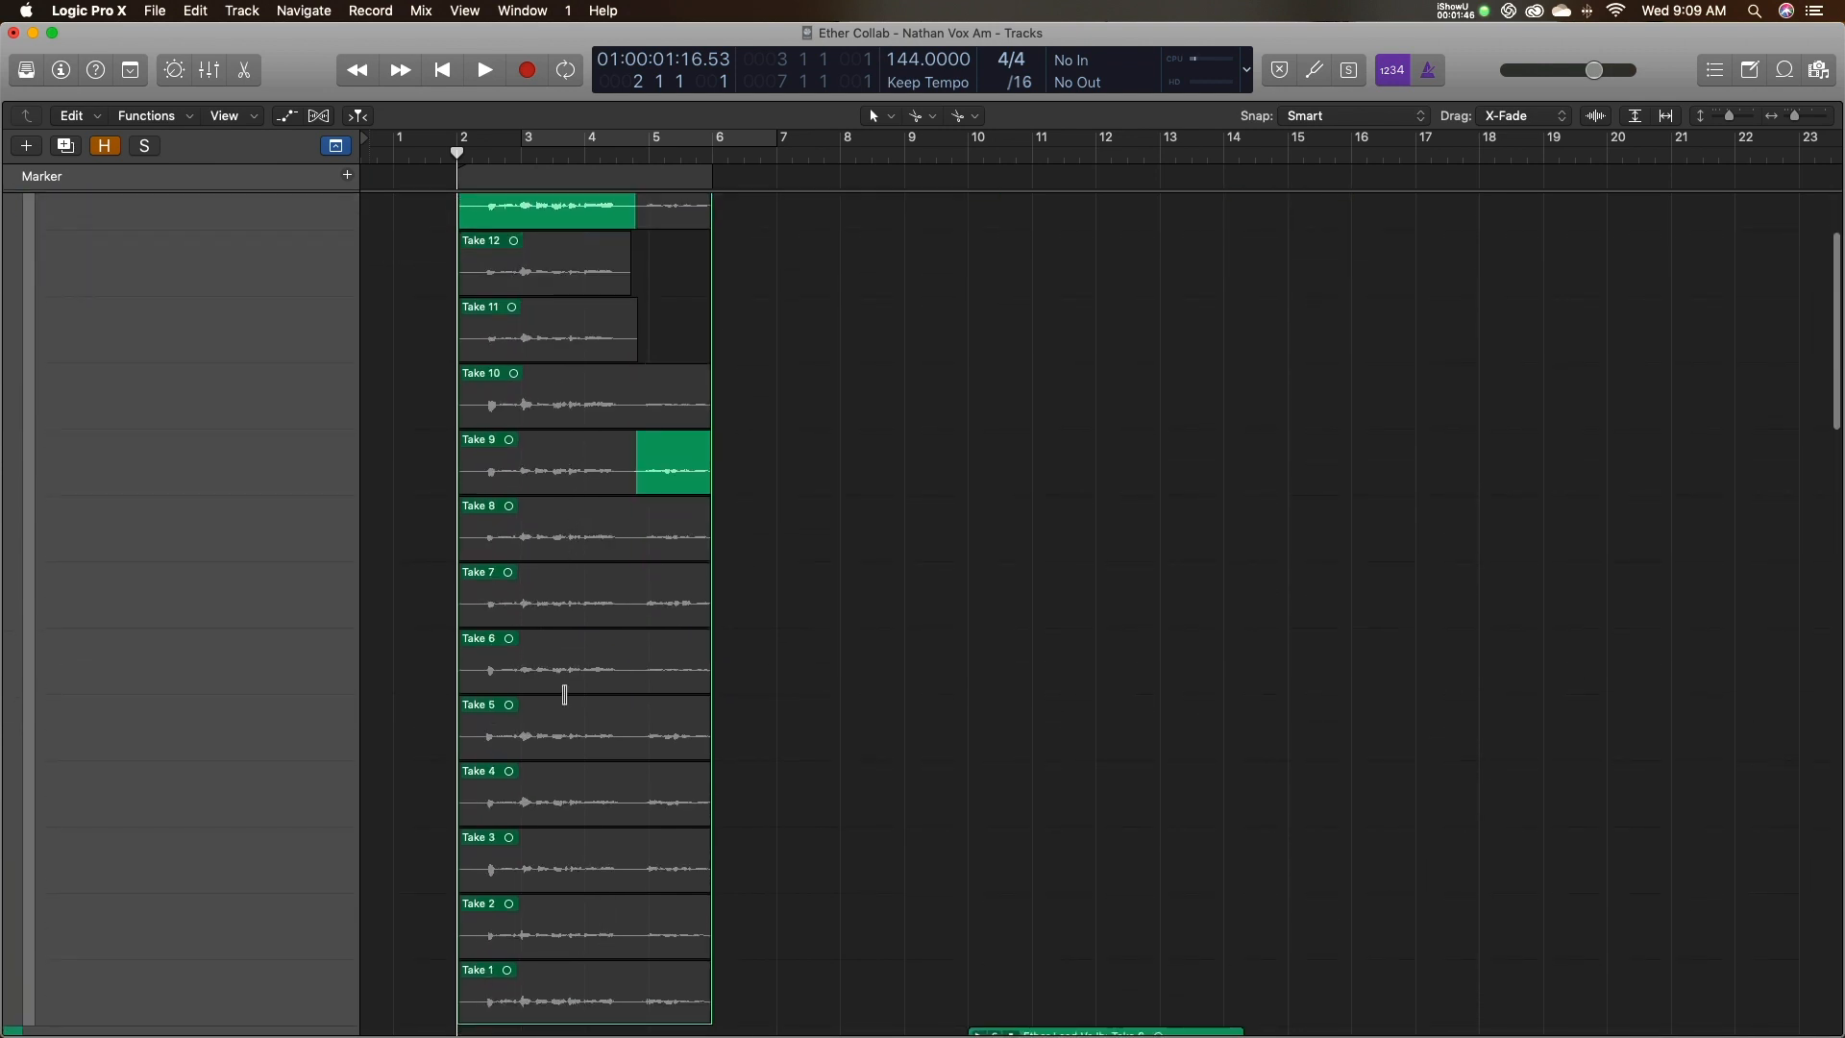
{"action": "scroll", "coordinate": [556, 639], "scroll_direction": "up", "scroll_amount": 3}
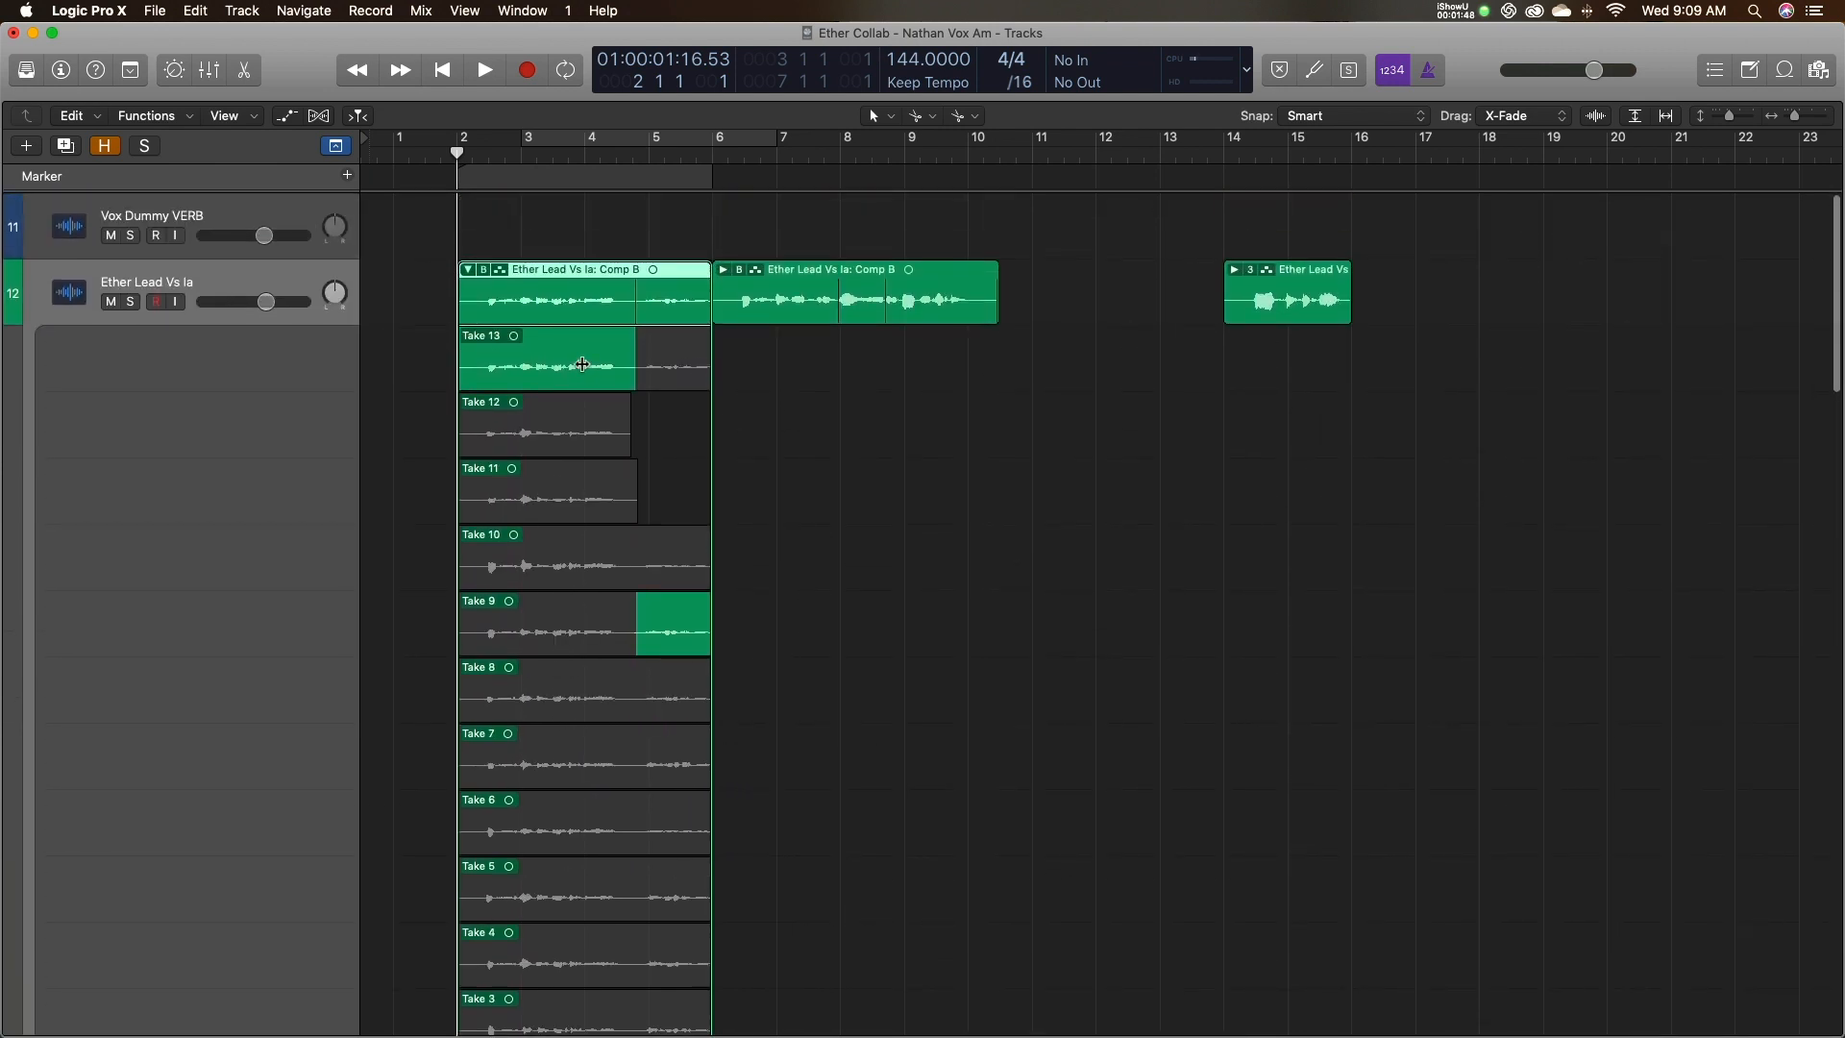
{"action": "left_click", "coordinate": [468, 271]}
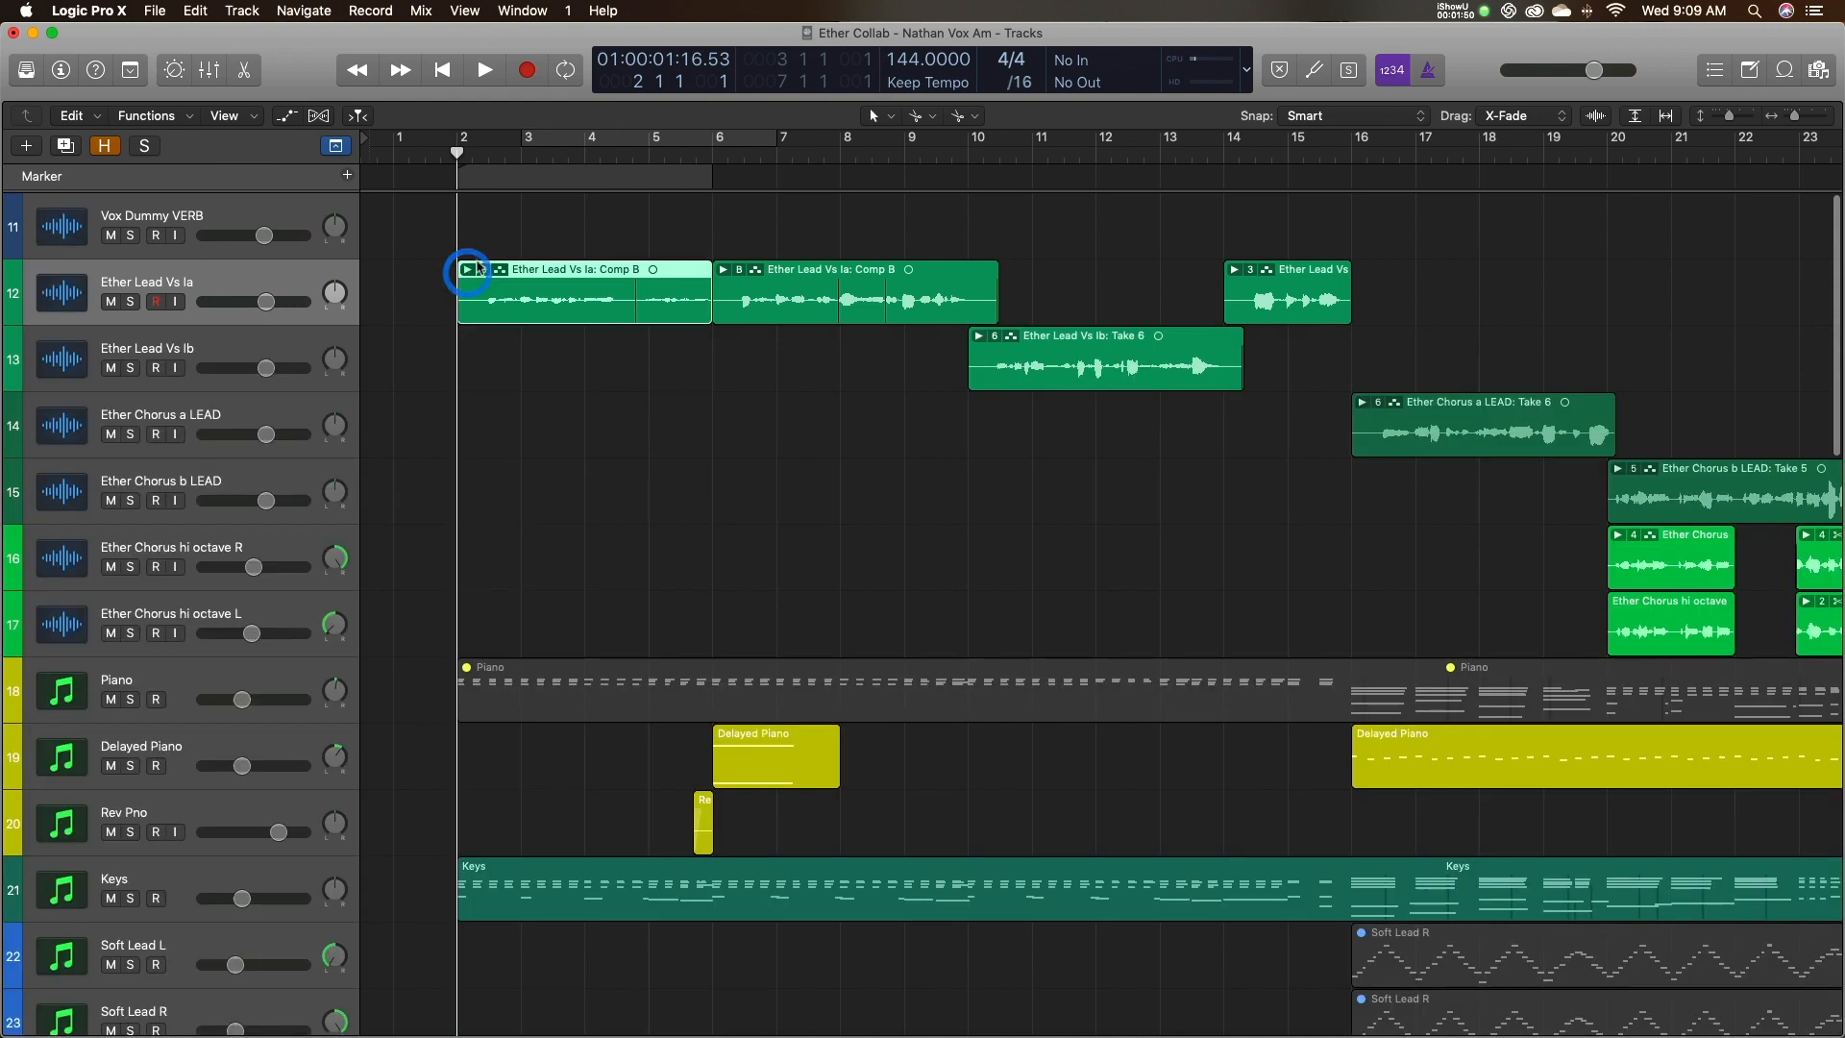
Reopen the first take folder to examine its comp sections on Takes 13 and 9 up close, and collapse it.
{"action": "left_click", "coordinate": [468, 271]}
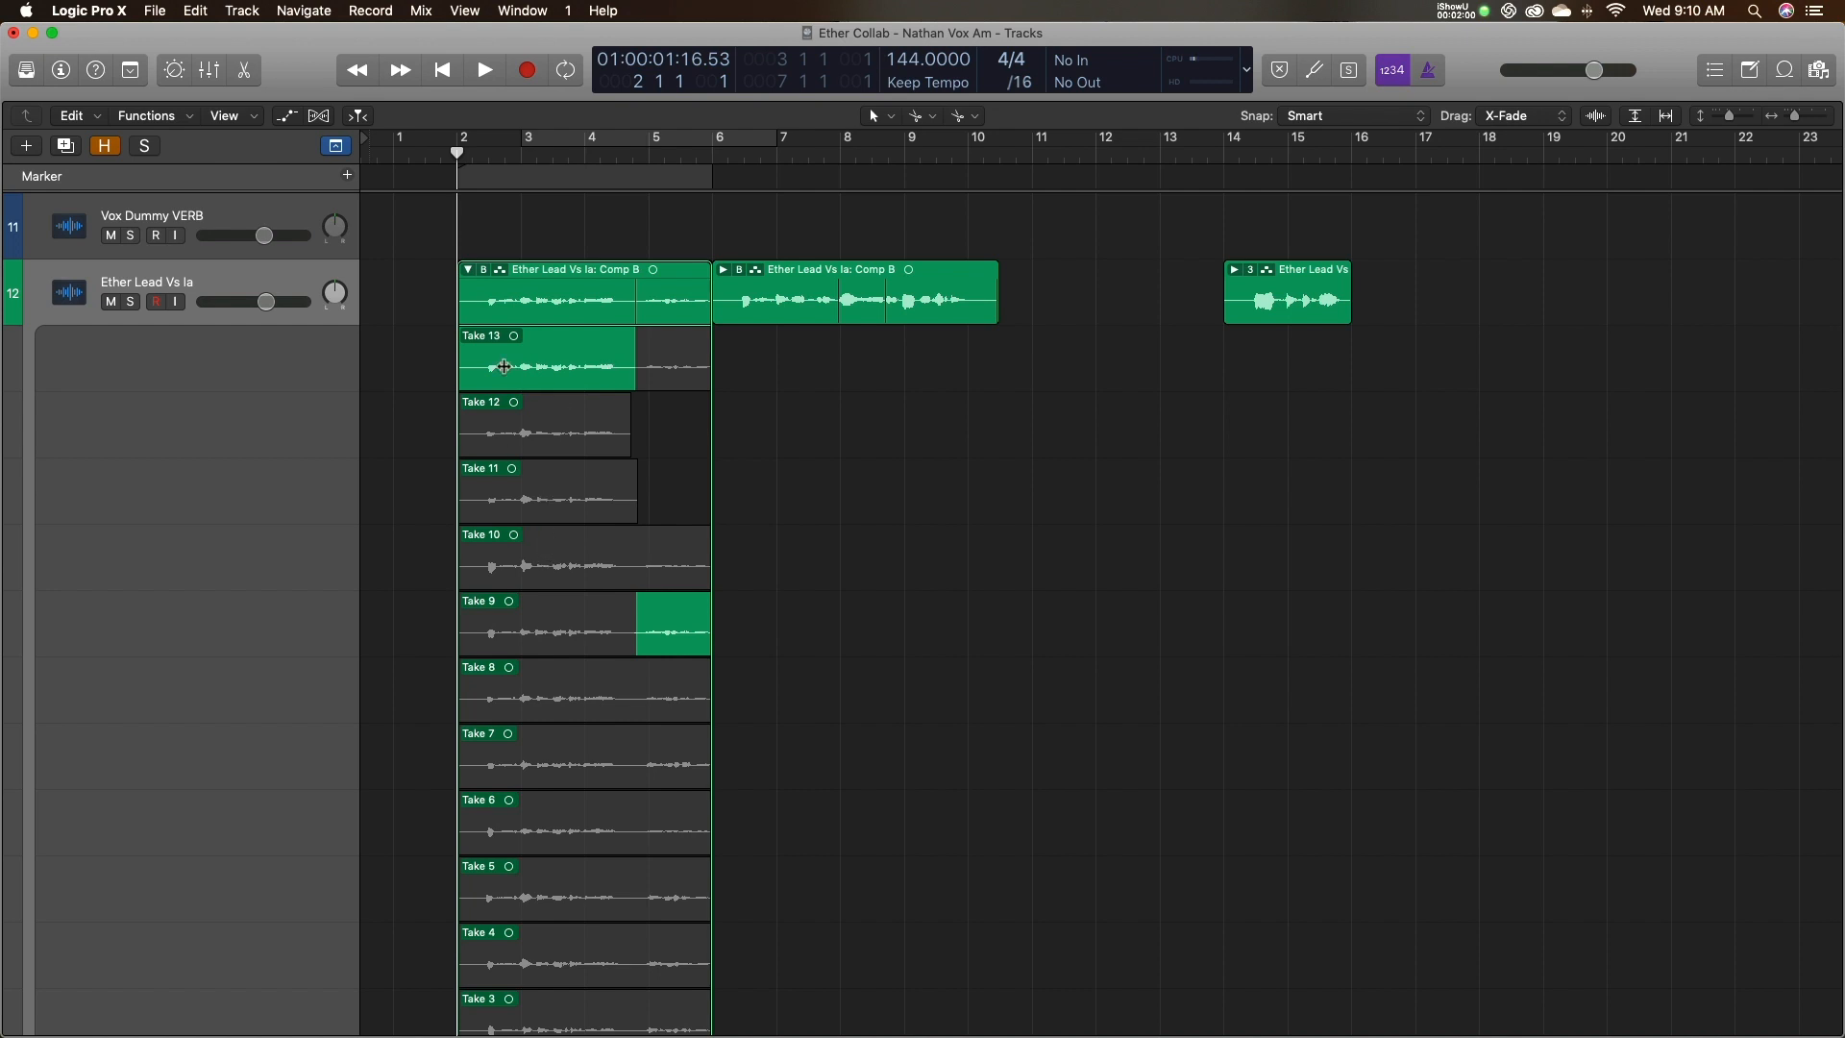
{"action": "key", "text": "super+Down"}
{"action": "key", "text": "super+Right"}
{"action": "key", "text": "super+Right"}
{"action": "key", "text": "super+Right"}
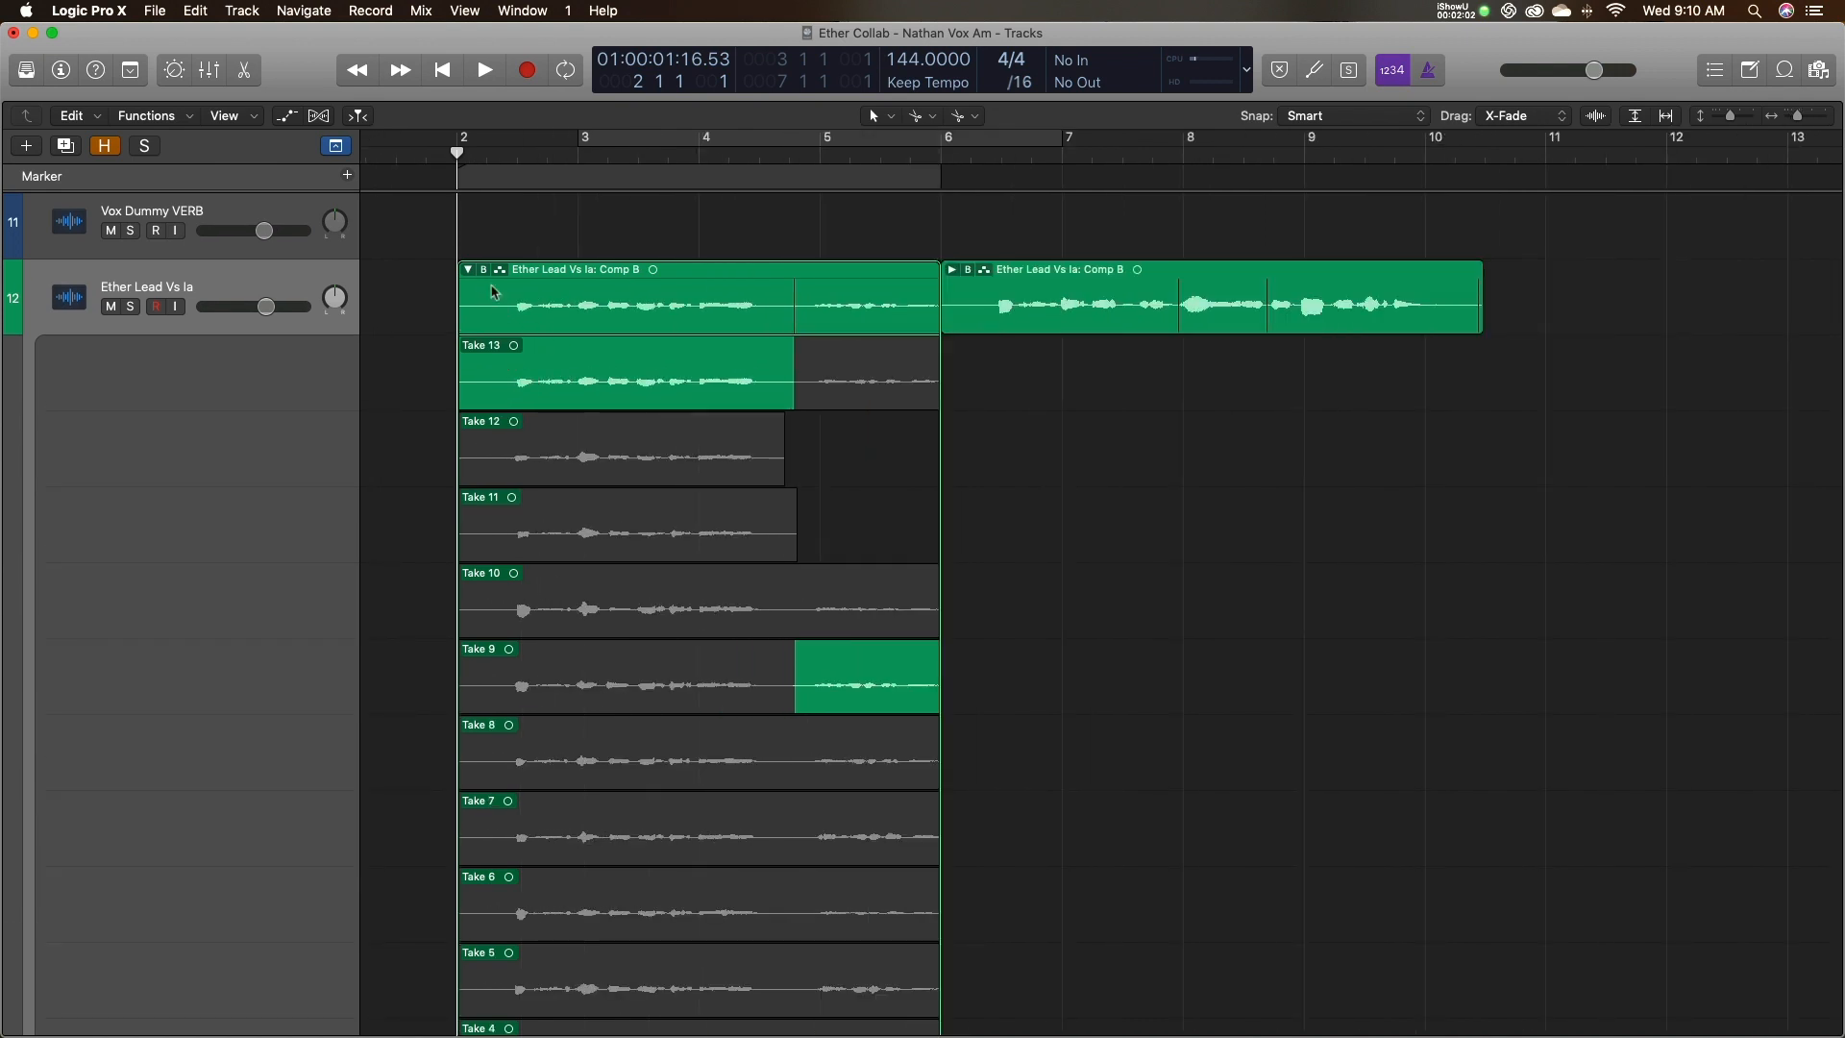
{"action": "left_click", "coordinate": [468, 269]}
{"action": "key", "text": "super+Left"}
{"action": "key", "text": "super+Left"}
{"action": "key", "text": "super+Left"}
{"action": "left_click", "coordinate": [503, 215]}
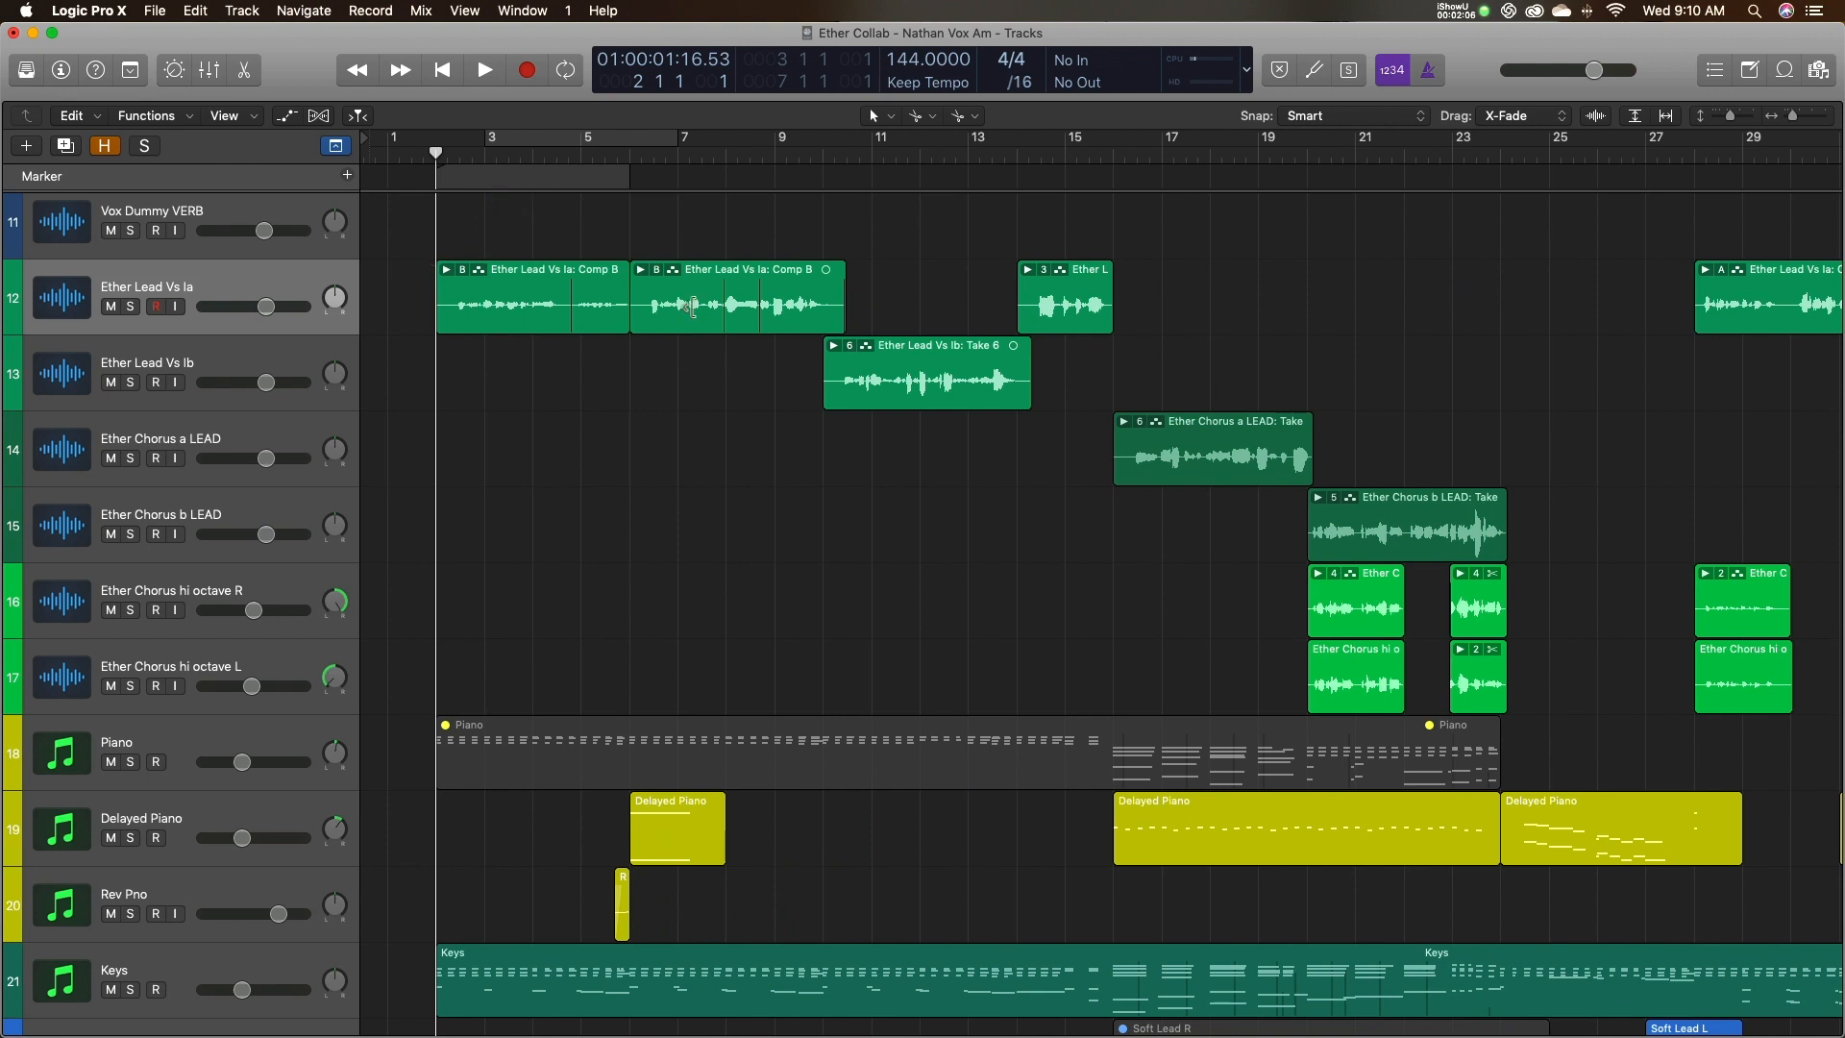
Play the lead vocals from bar 2 to about bar 16, and return the playhead to bar 2.
{"action": "left_click", "coordinate": [866, 509]}
{"action": "key", "text": "space"}
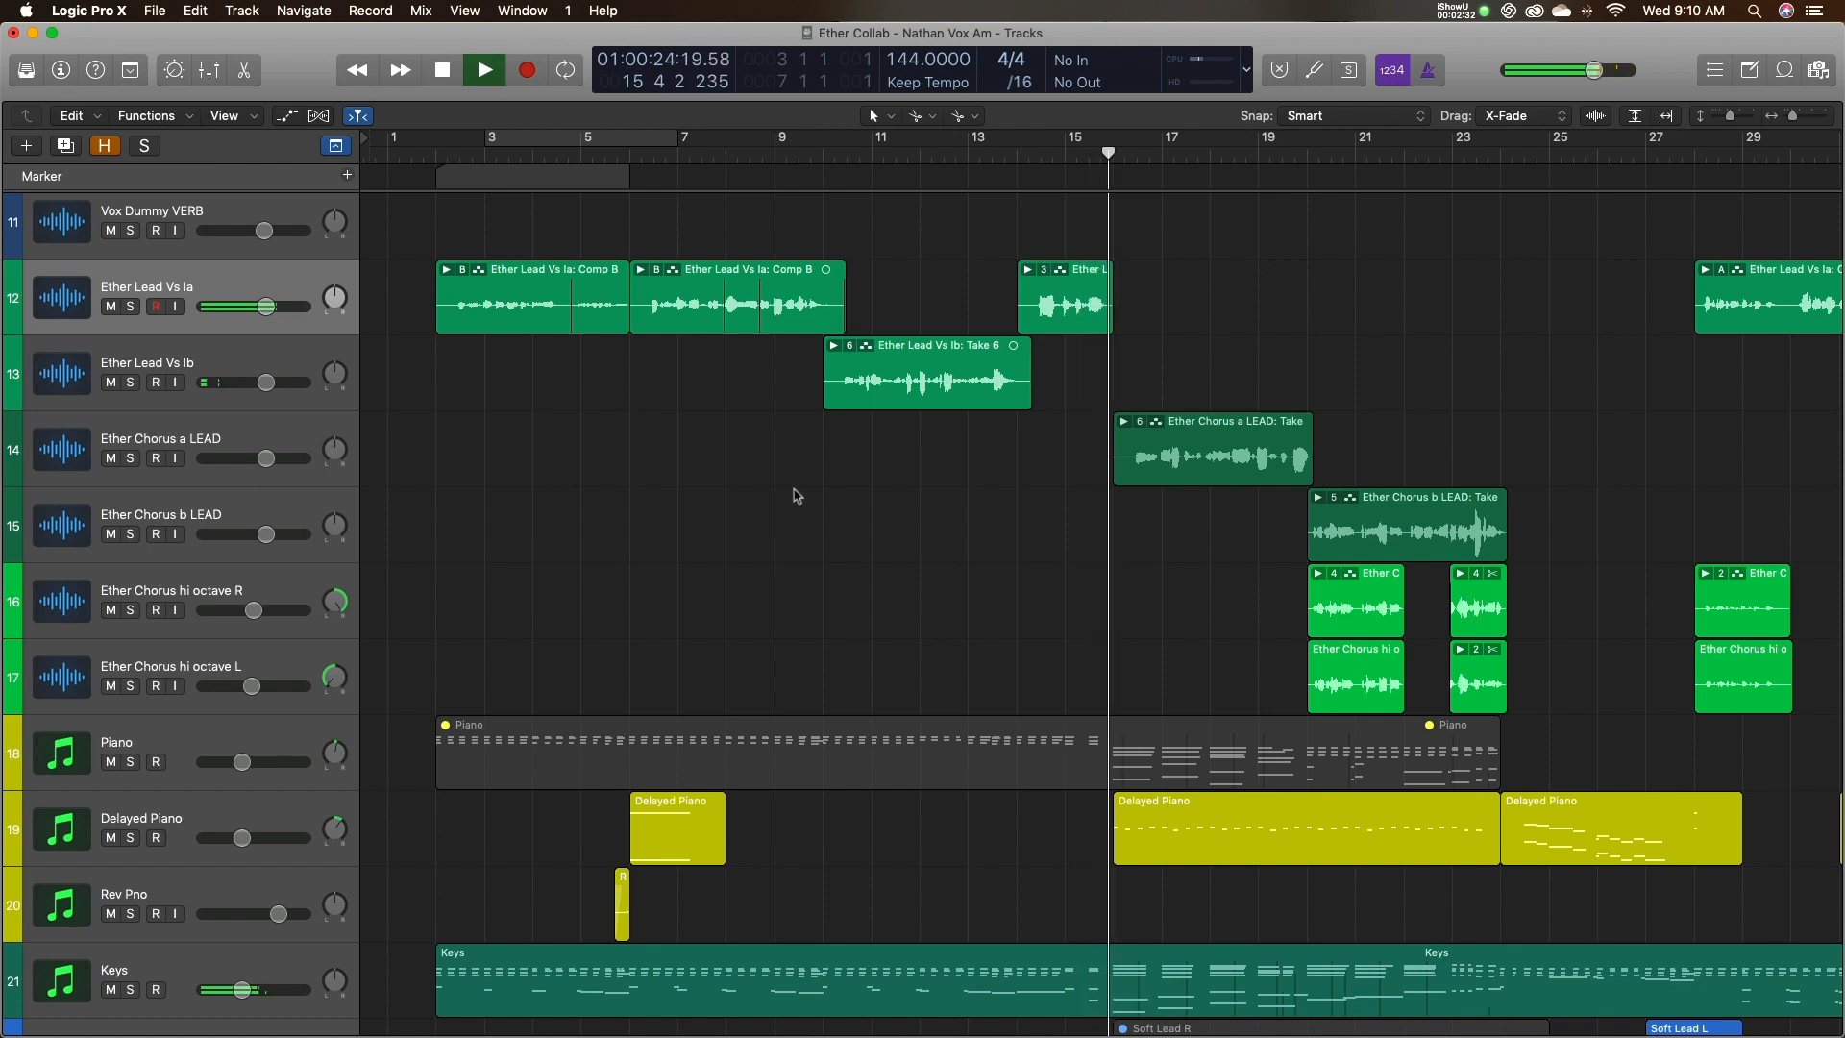
{"action": "key", "text": "space"}
{"action": "left_click", "coordinate": [440, 156]}
{"action": "left_click", "coordinate": [471, 261]}
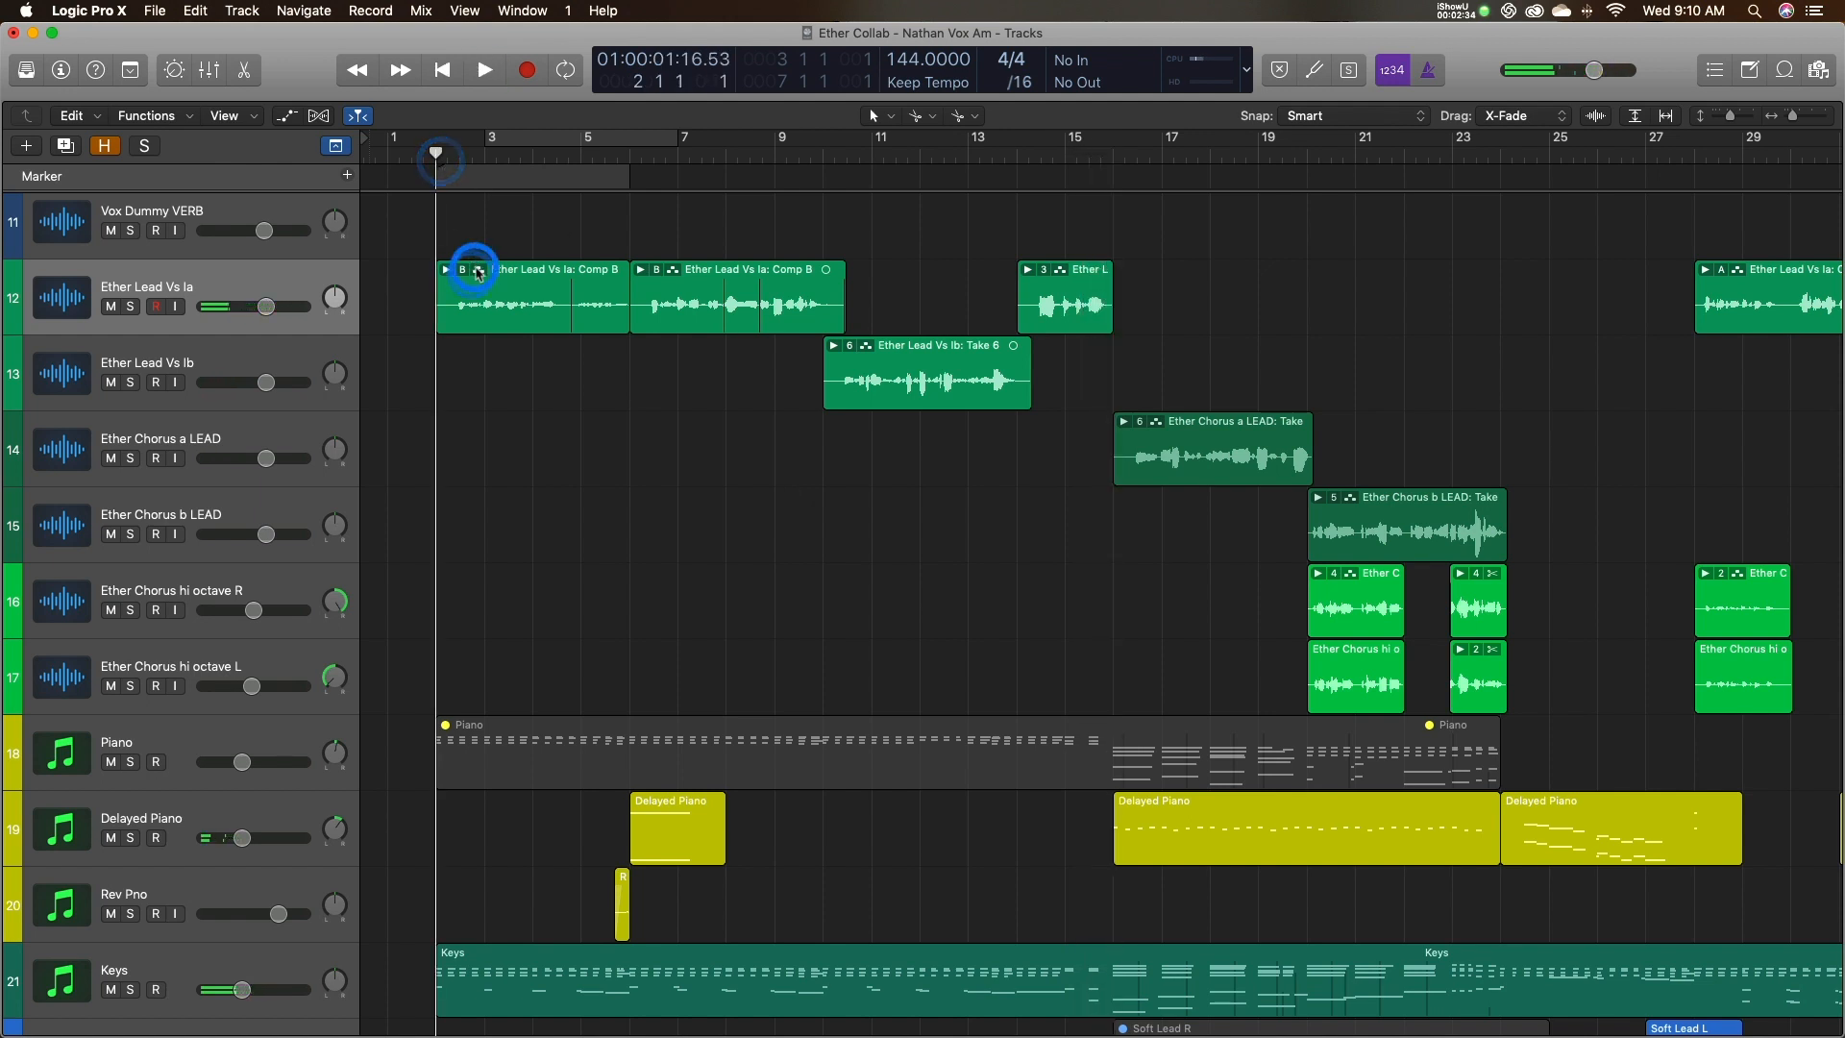
{"action": "left_click", "coordinate": [507, 369]}
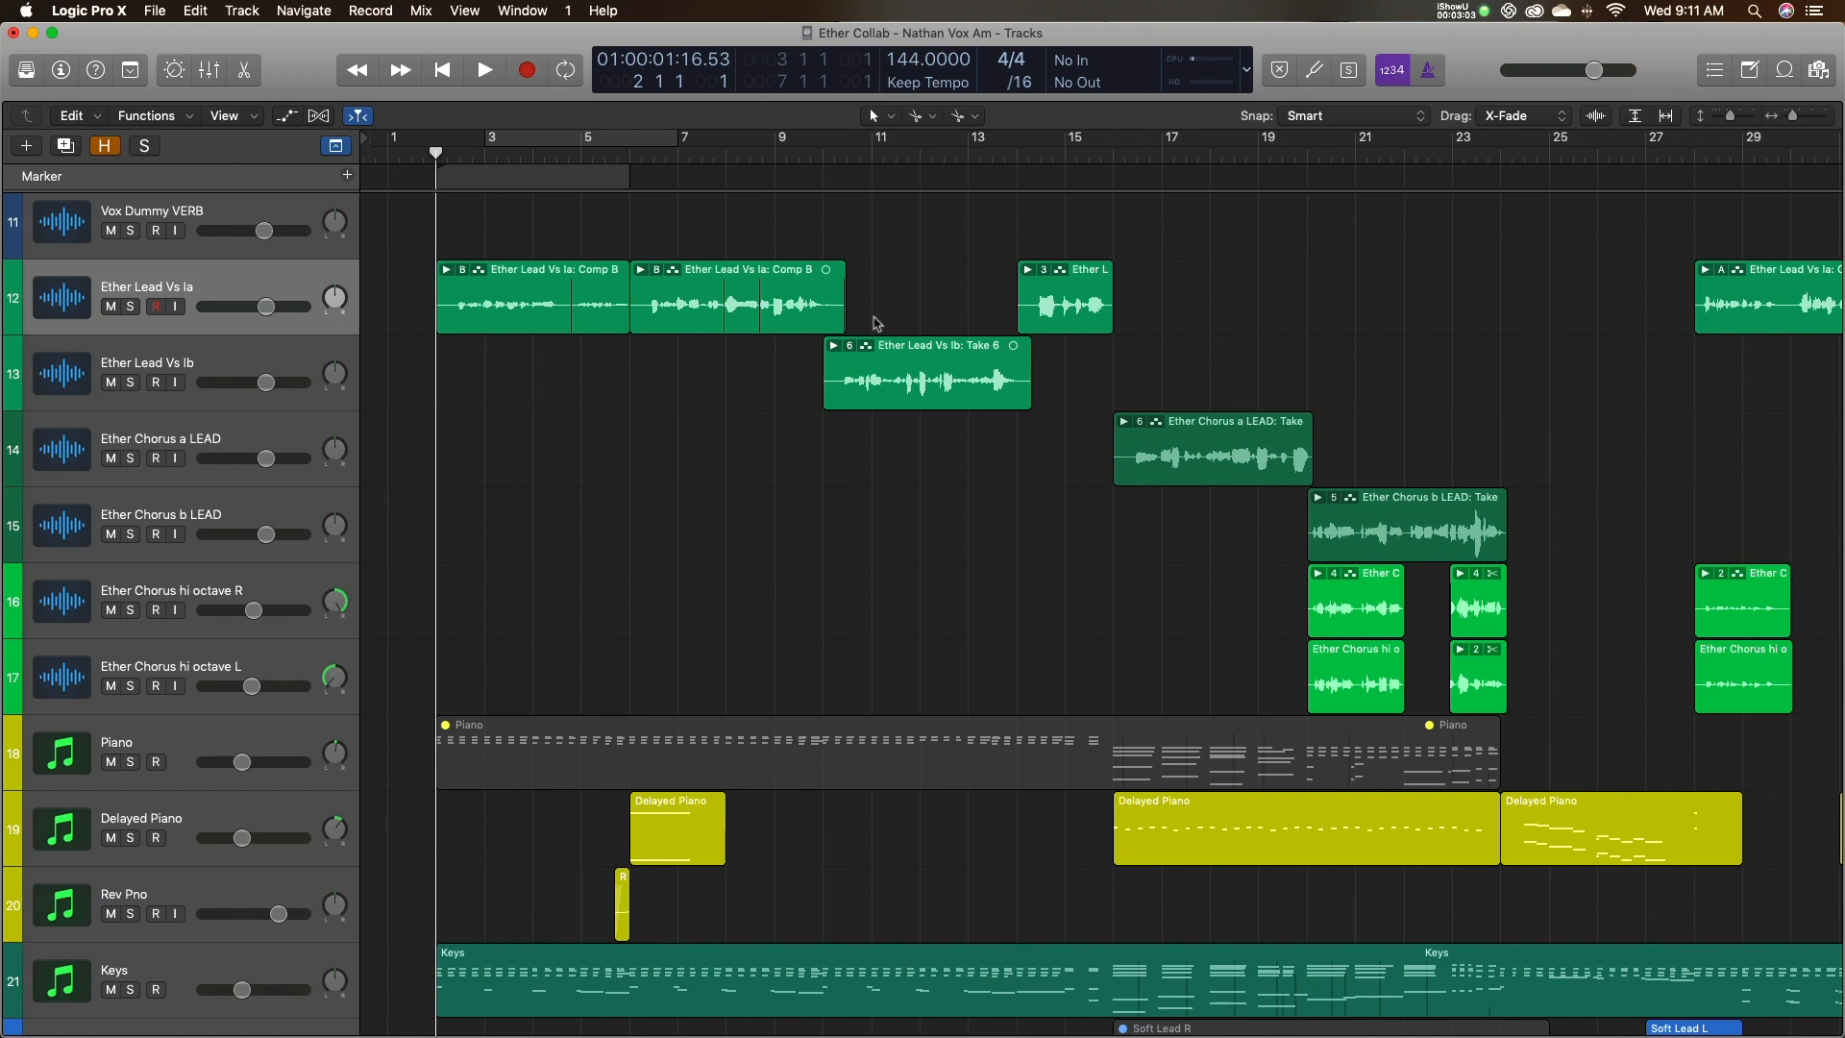
Trim the end of the second Ether Lead Vs Ia take folder back slightly, to just past bar 10.
{"action": "left_click_drag", "start_coordinate": [843, 310], "coordinate": [842, 306]}
{"action": "left_click", "coordinate": [724, 378]}
Enlarge the track rows and expand the first Ether Lead Vs Ia take folder to show its takes with taller waveforms.
{"action": "key", "text": "super+Right"}
{"action": "key", "text": "super+Right"}
{"action": "key", "text": "super+Right"}
{"action": "key", "text": "super+Right"}
{"action": "key", "text": "super+Right"}
{"action": "key", "text": "super+Right"}
{"action": "key", "text": "super+Right"}
{"action": "key", "text": "super+Down"}
{"action": "key", "text": "super+Down"}
{"action": "key", "text": "super+Down"}
{"action": "key", "text": "super+Down"}
{"action": "key", "text": "super+Down"}
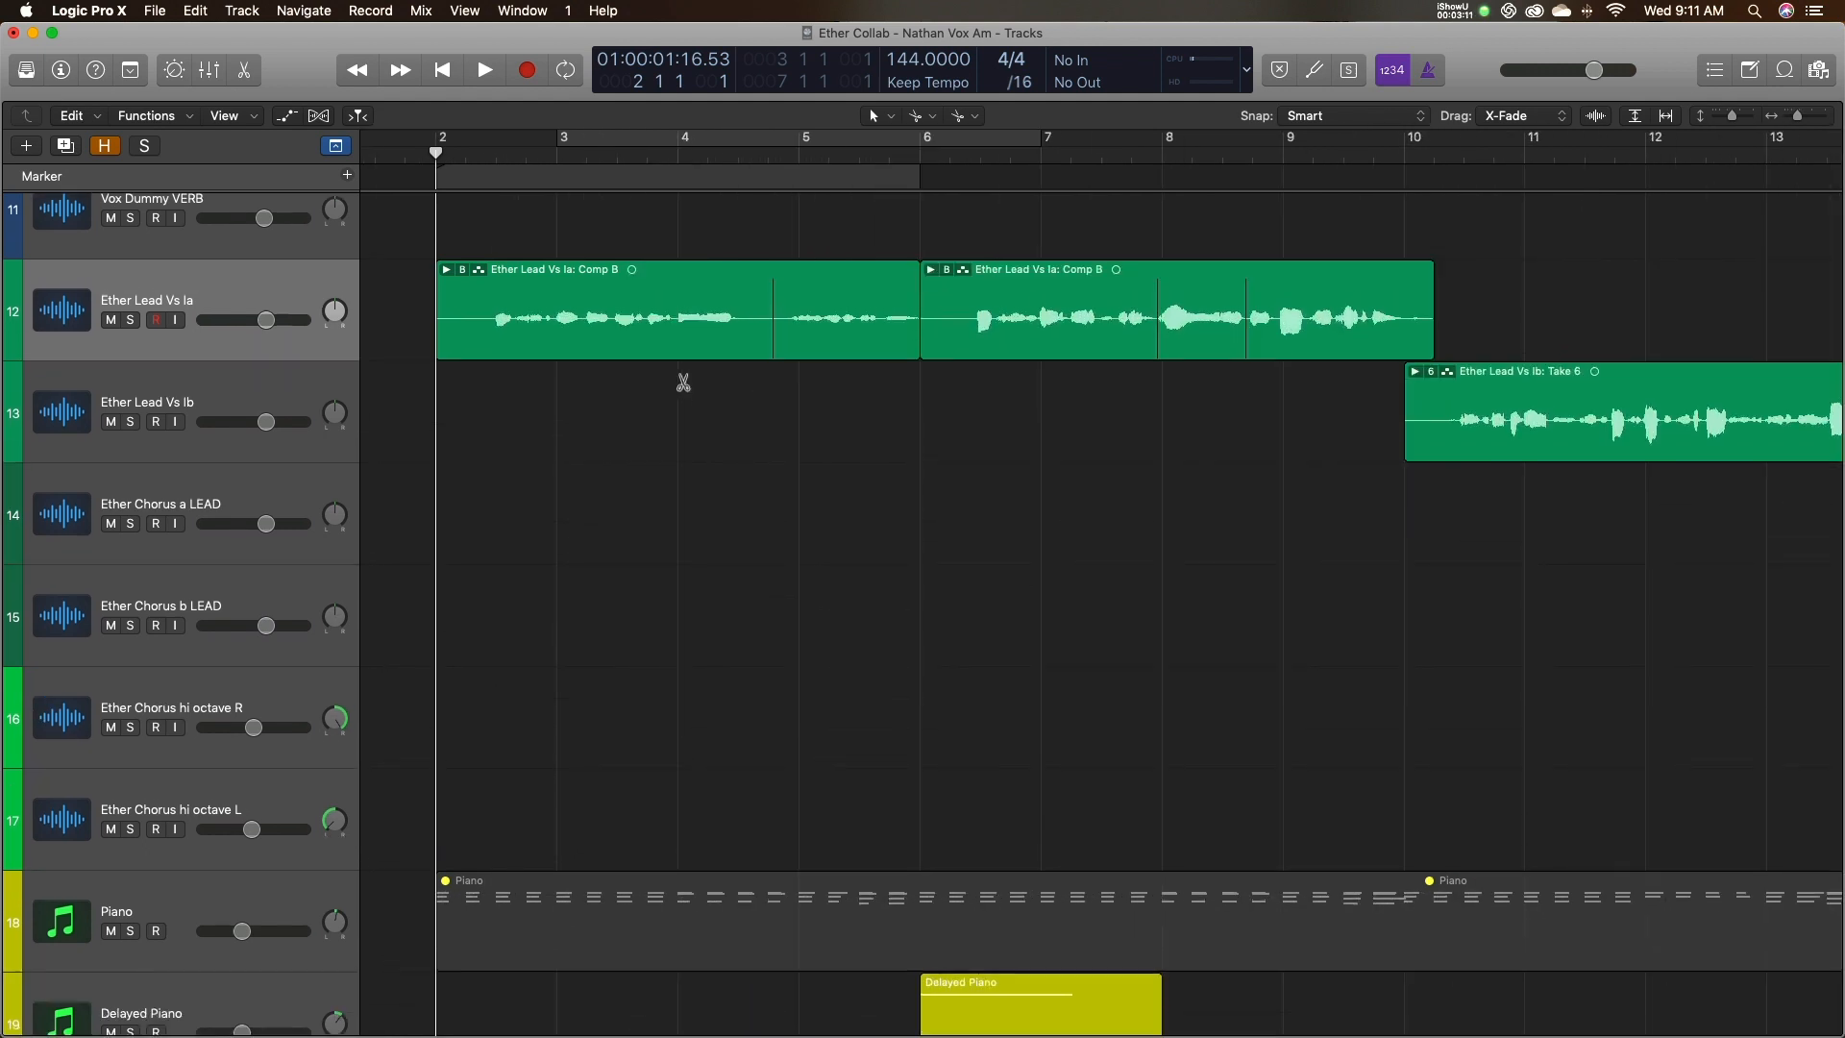
{"action": "key", "text": "super+Left"}
{"action": "key", "text": "super+Left"}
{"action": "key", "text": "super+Left"}
{"action": "key", "text": "super+Left"}
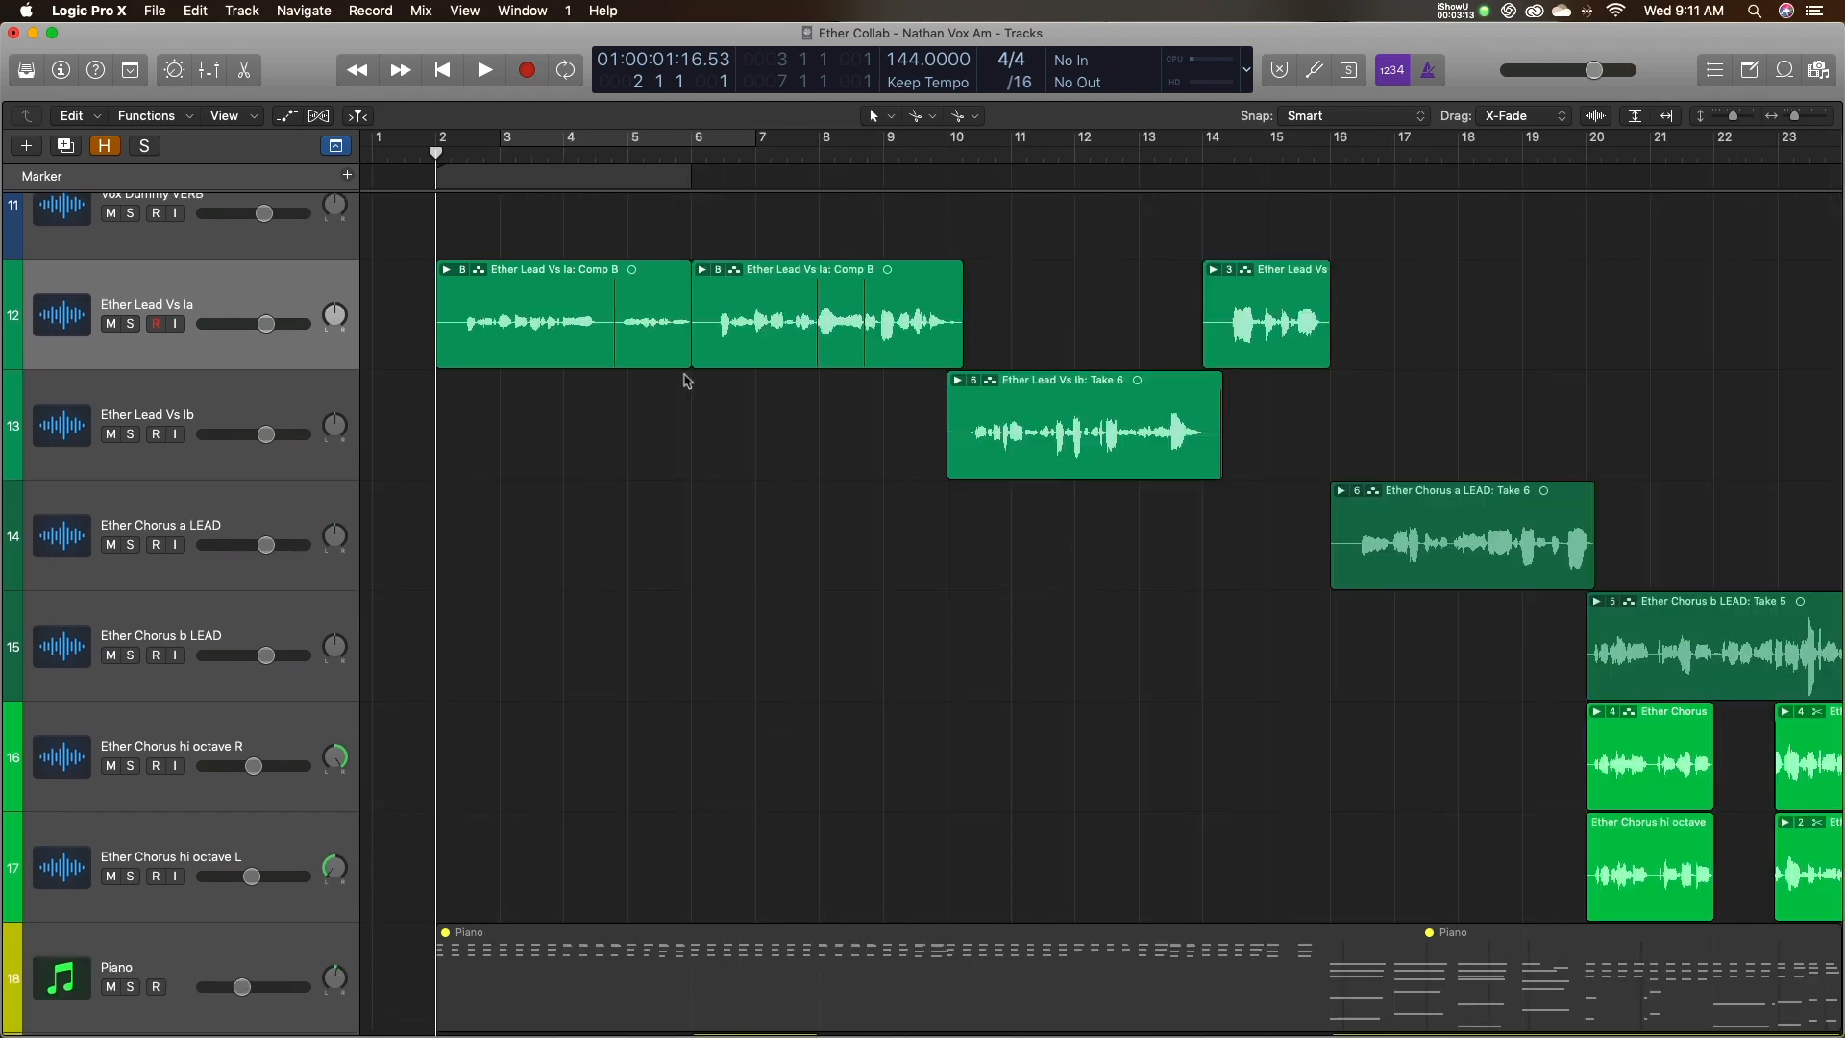
{"action": "left_click", "coordinate": [446, 270]}
{"action": "scroll", "coordinate": [552, 447], "scroll_direction": "down", "scroll_amount": 3}
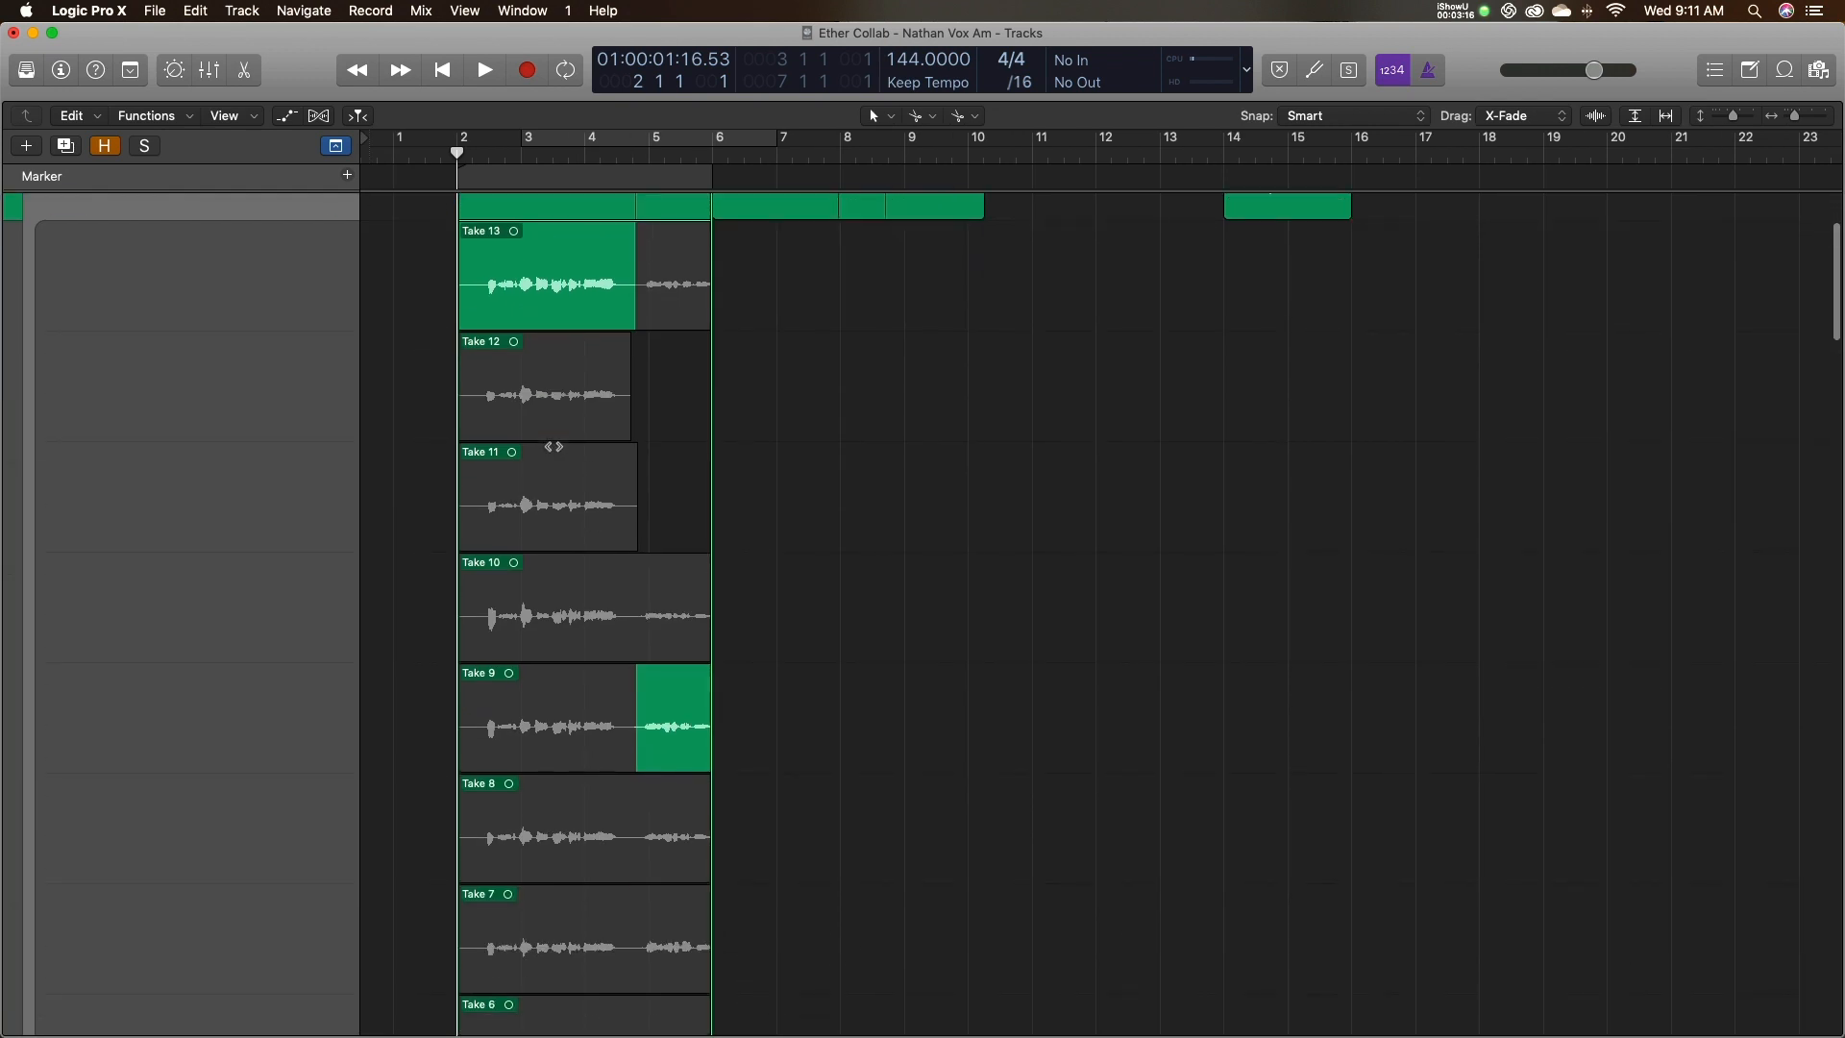
{"action": "scroll", "coordinate": [557, 440], "scroll_direction": "up", "scroll_amount": 3}
Play the comp from bar 2 and swap its opening section to Take 12 to audition that take.
{"action": "left_click", "coordinate": [457, 158]}
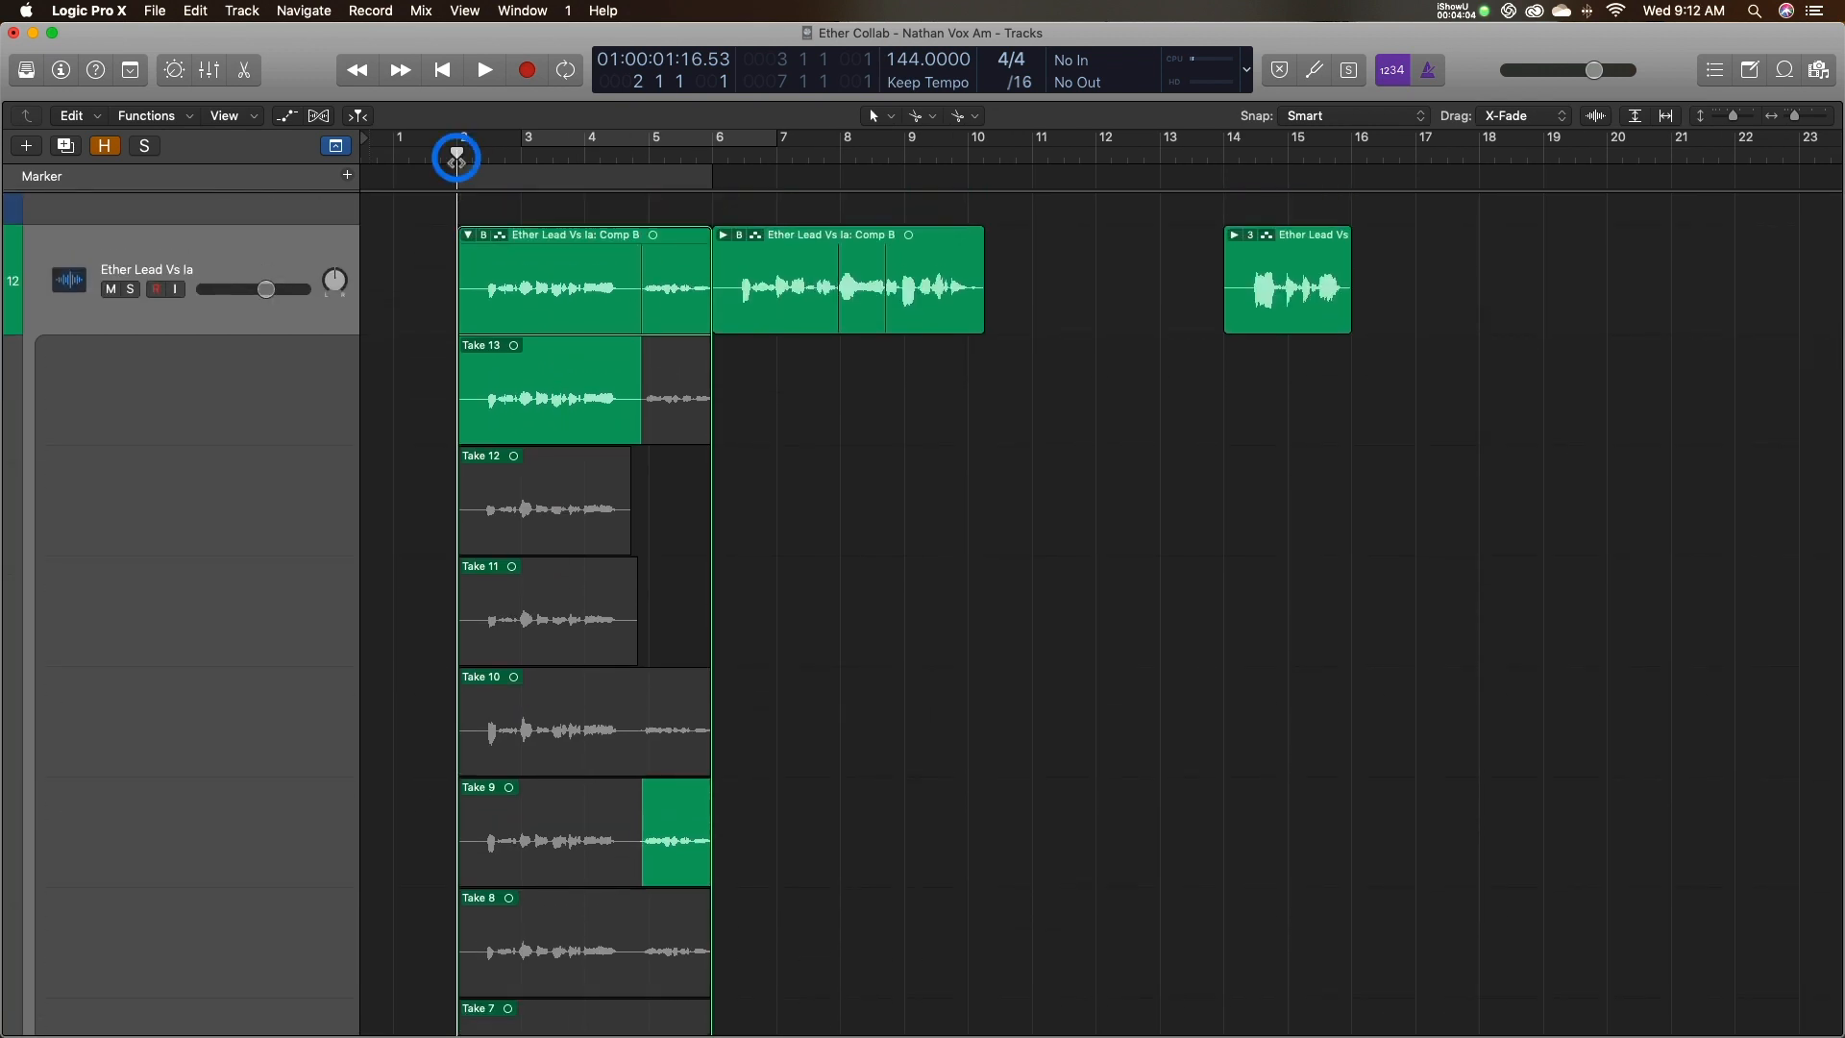
{"action": "key", "text": "space"}
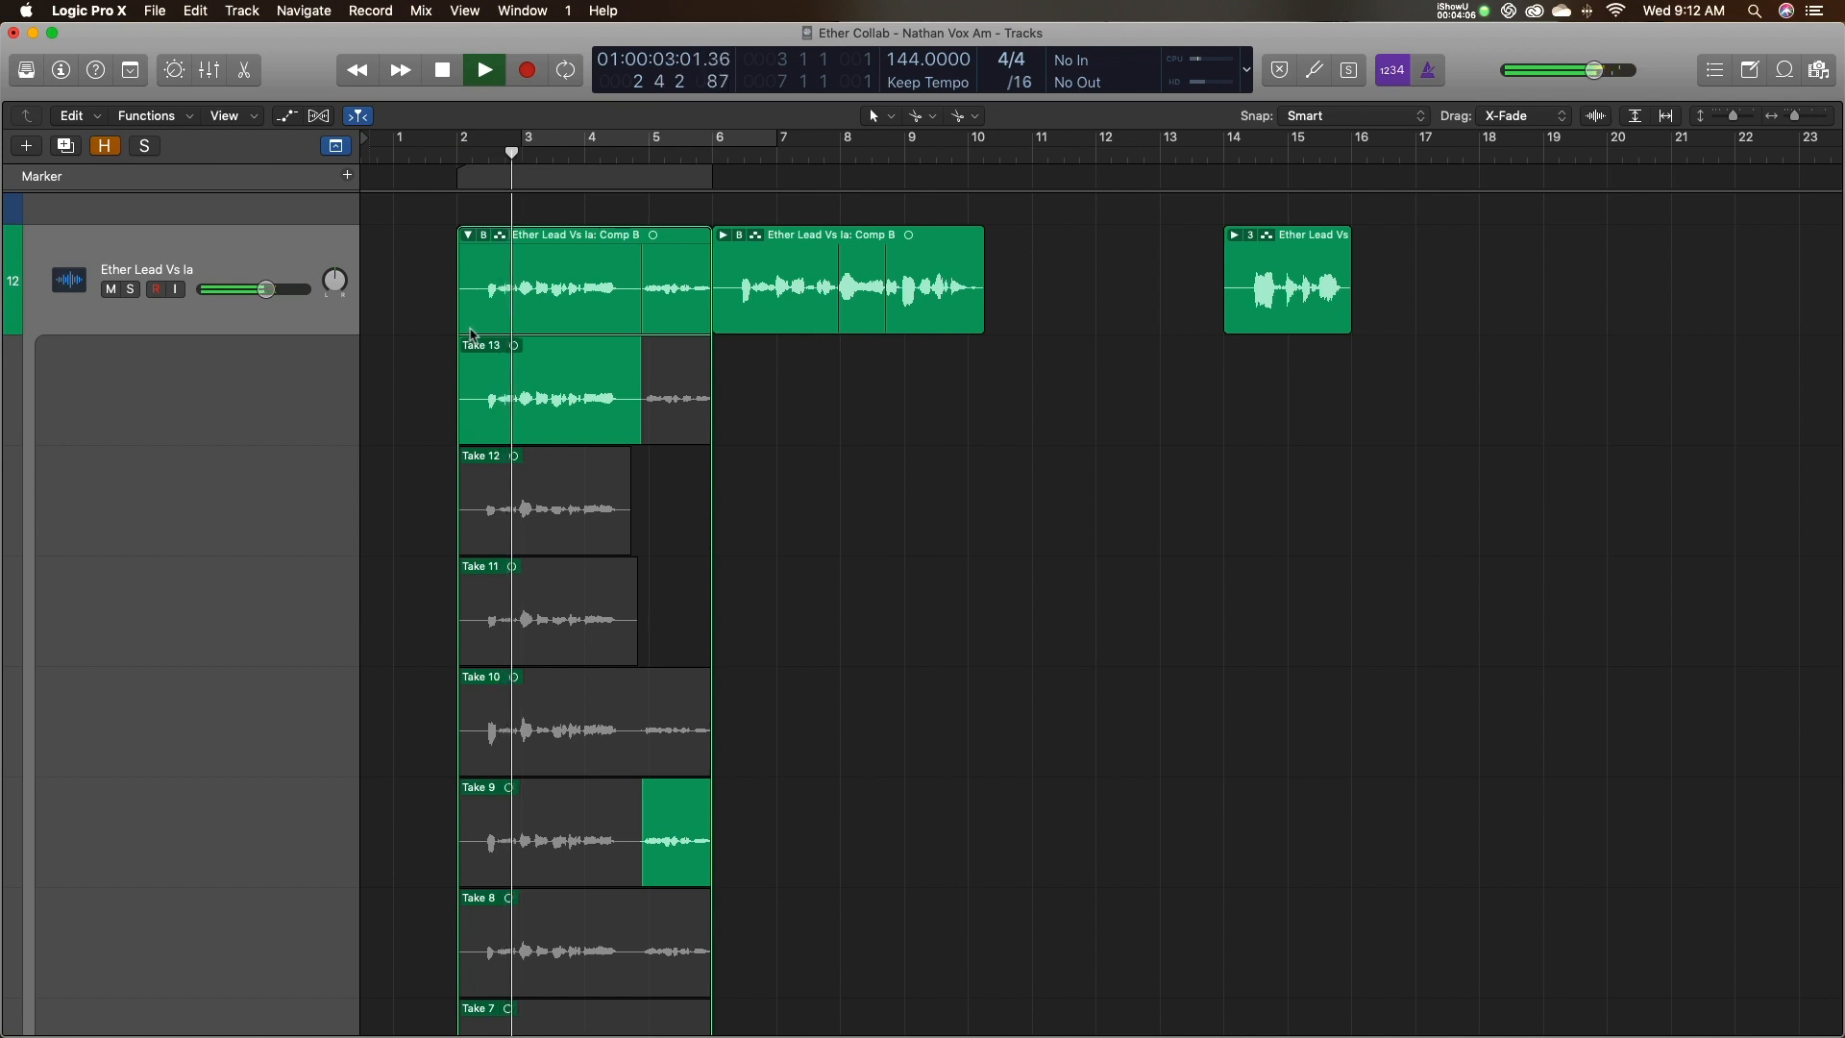
{"action": "left_click", "coordinate": [556, 487]}
{"action": "left_click", "coordinate": [458, 158]}
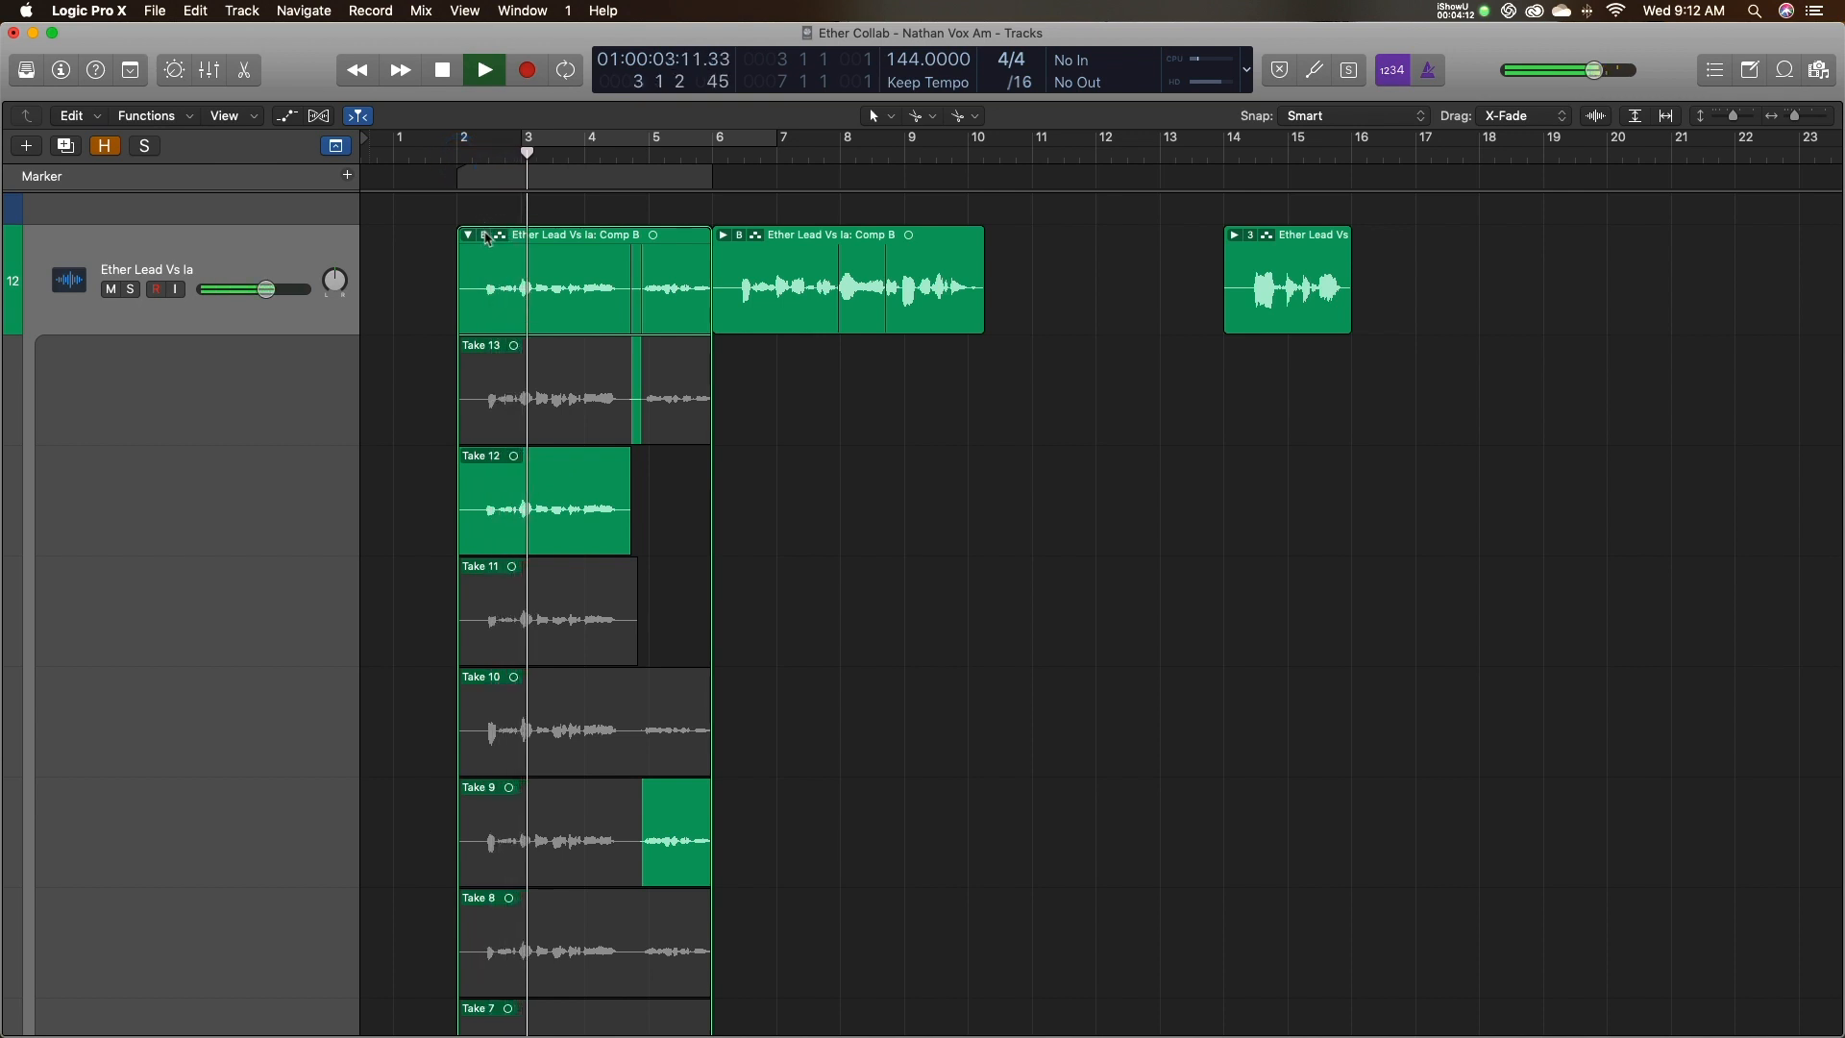
{"action": "key", "text": "space"}
Switch the comp's opening section back to Take 13 as one continuous section, with the playhead at bar 2.
{"action": "left_click", "coordinate": [555, 416]}
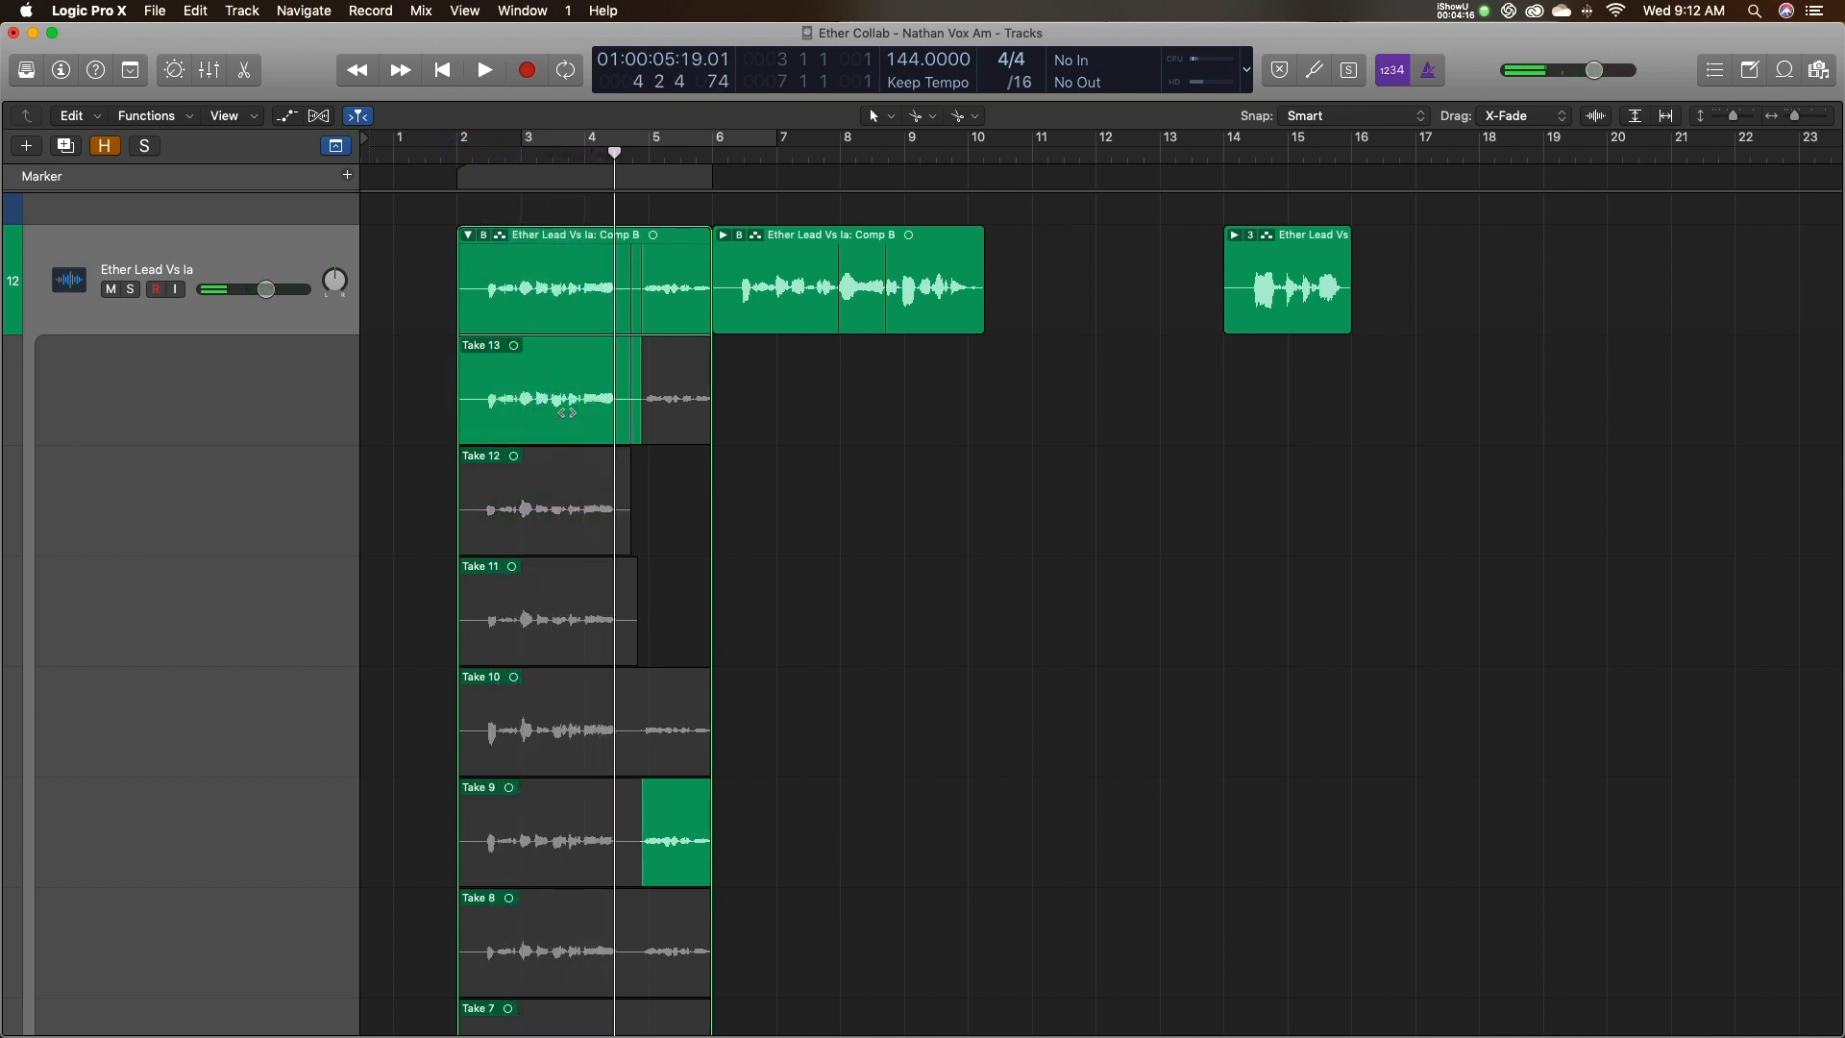
{"action": "left_click", "coordinate": [459, 158]}
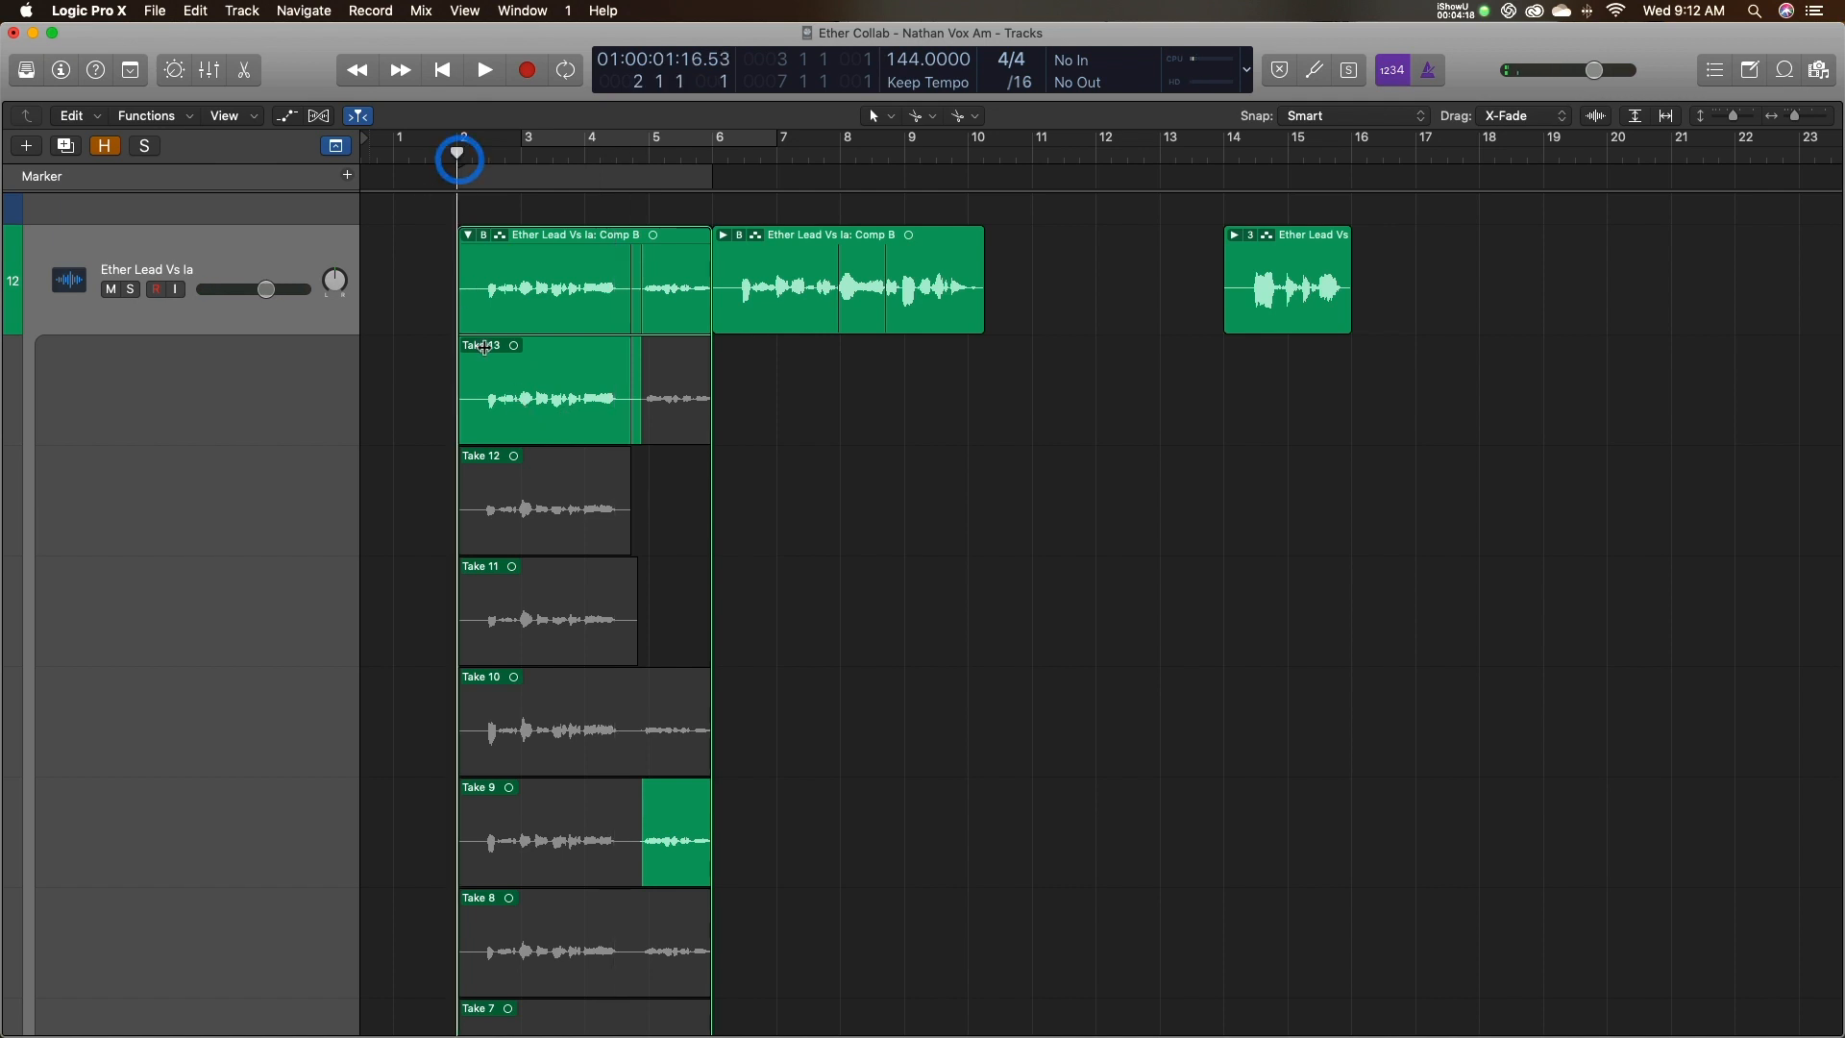
{"action": "left_click", "coordinate": [625, 395]}
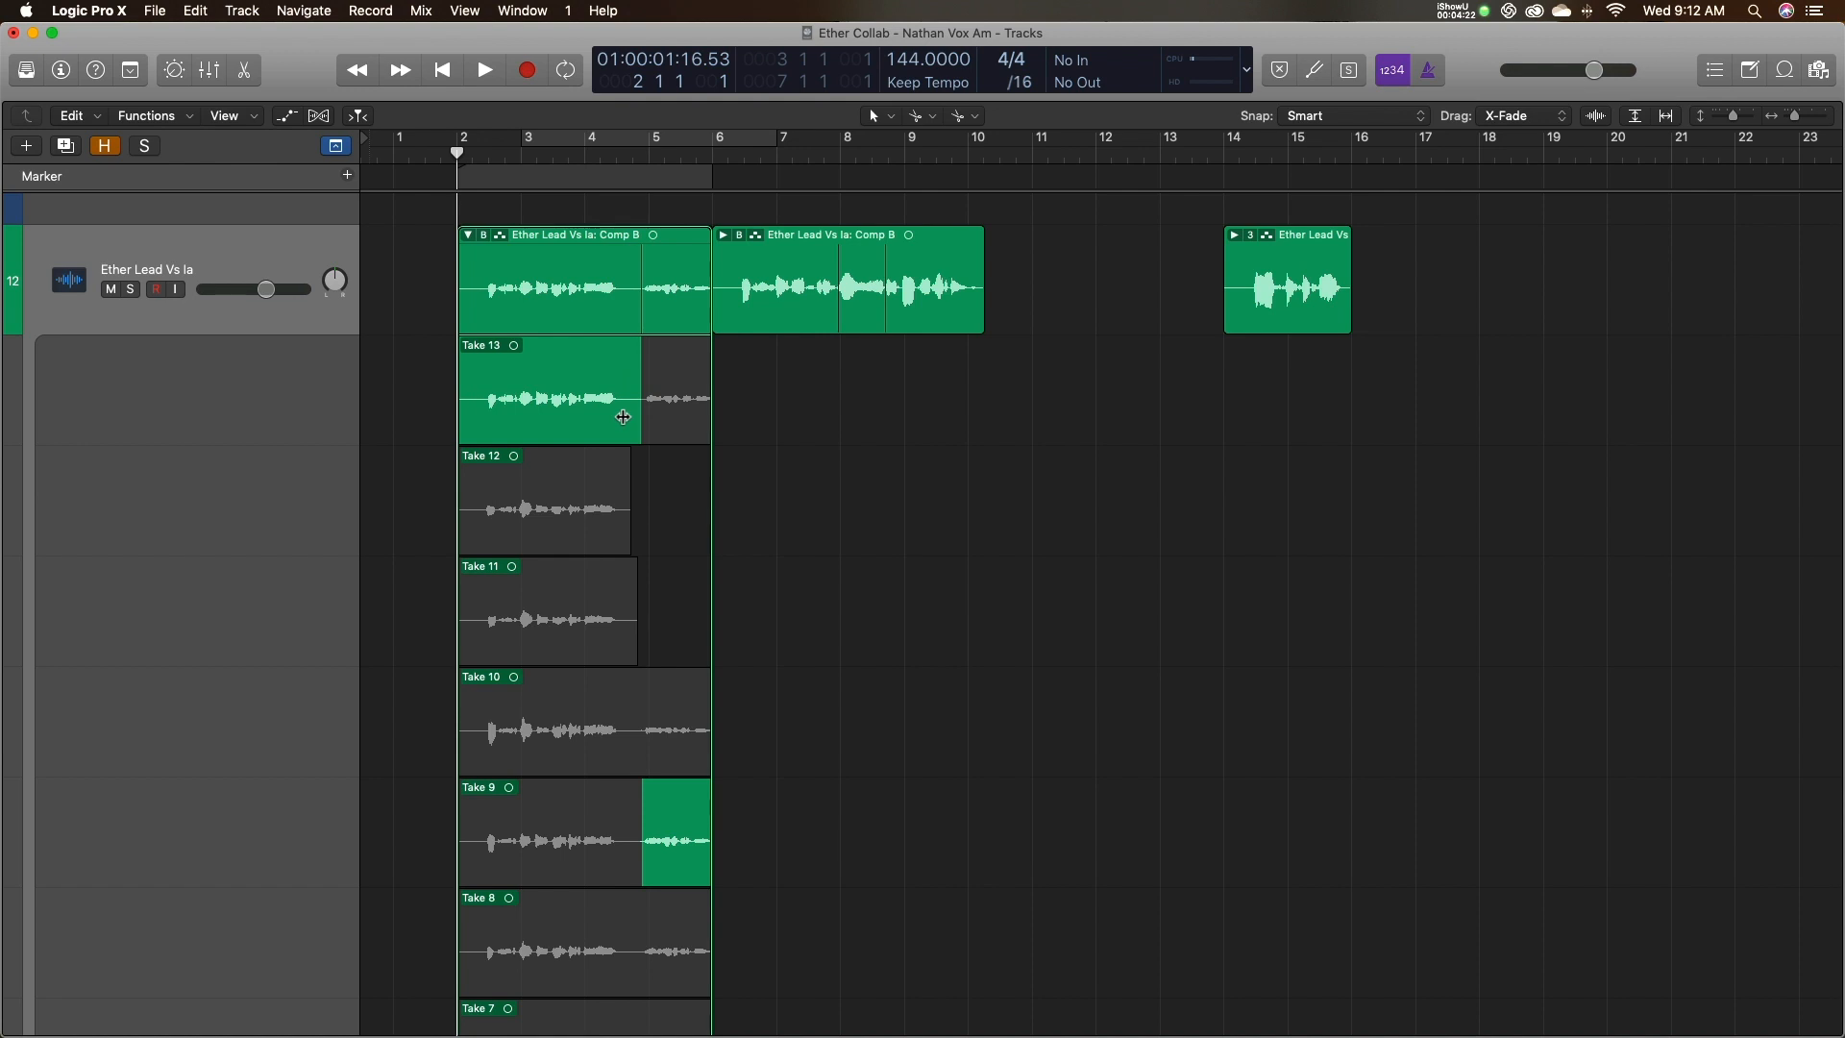
Collapse the first take folder and export its active comp, Comp B, to a new track.
{"action": "left_click", "coordinate": [469, 236]}
{"action": "left_click", "coordinate": [469, 237]}
{"action": "left_click", "coordinate": [469, 236]}
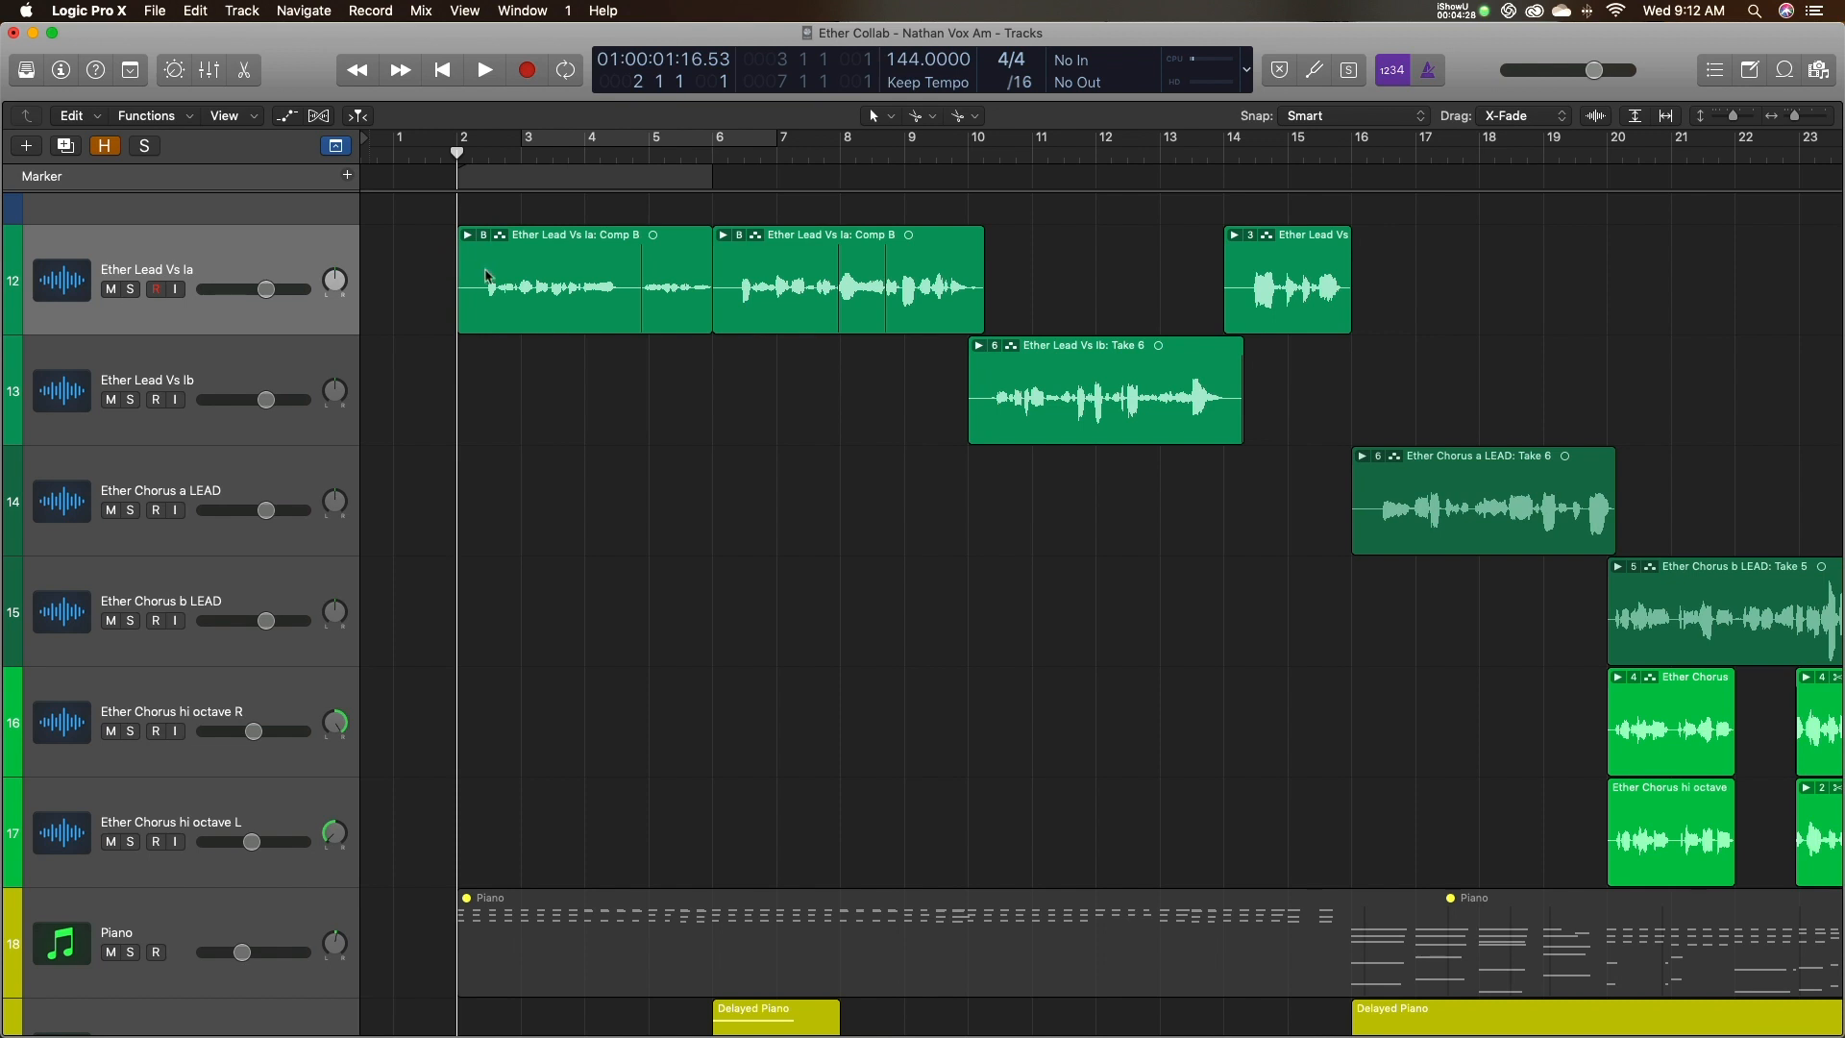
{"action": "left_click", "coordinate": [487, 240]}
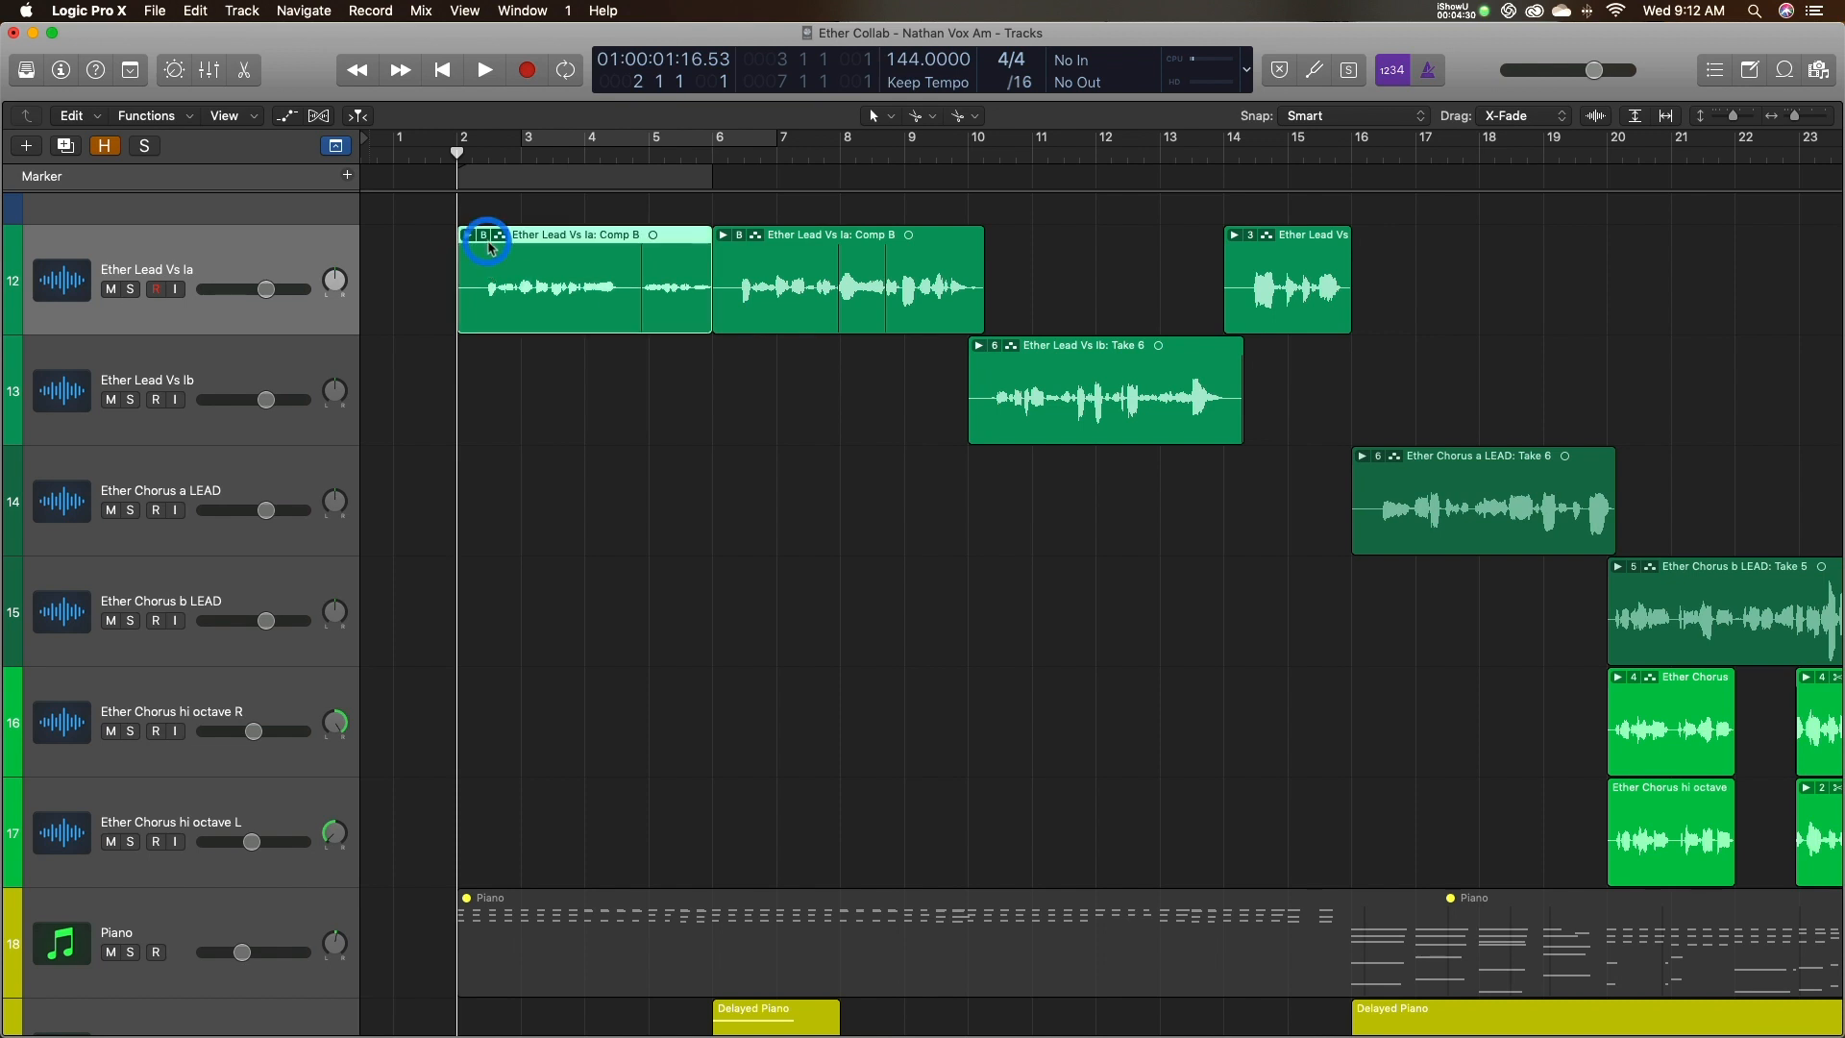
{"action": "left_click", "coordinate": [501, 199]}
{"action": "left_click", "coordinate": [487, 240]}
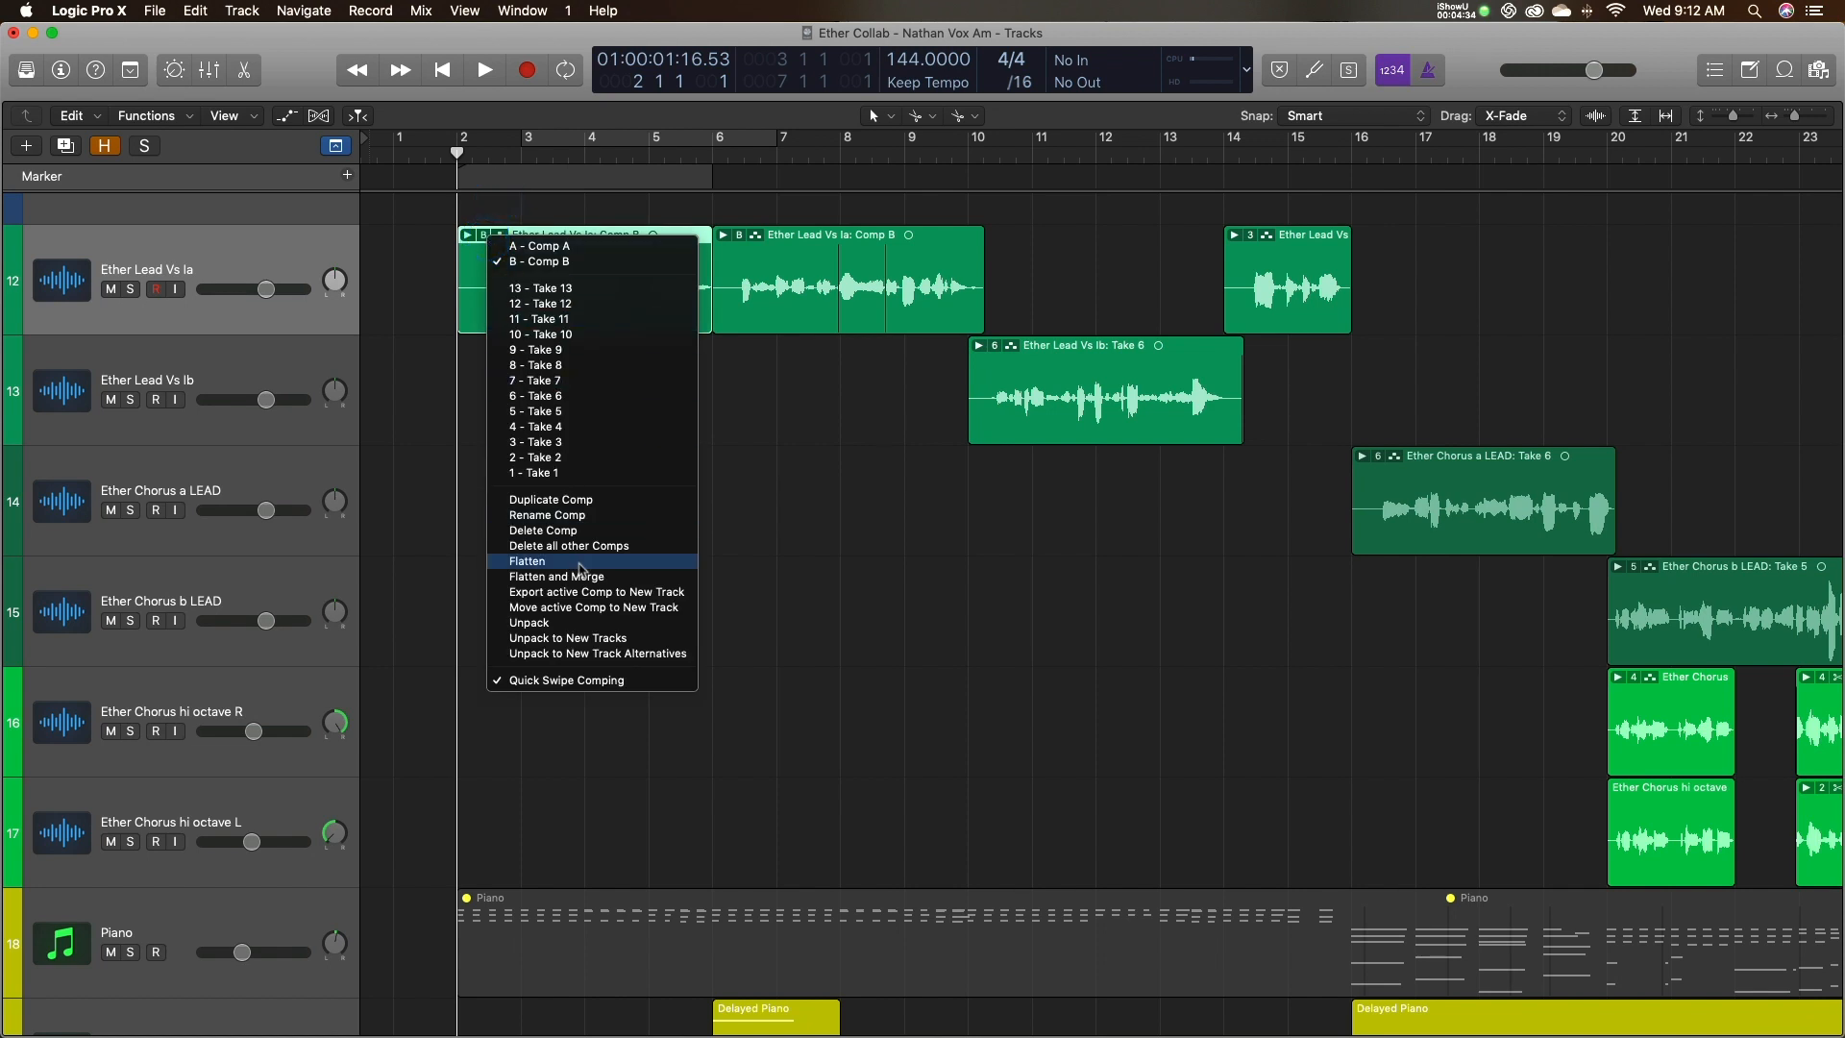
{"action": "left_click", "coordinate": [596, 593]}
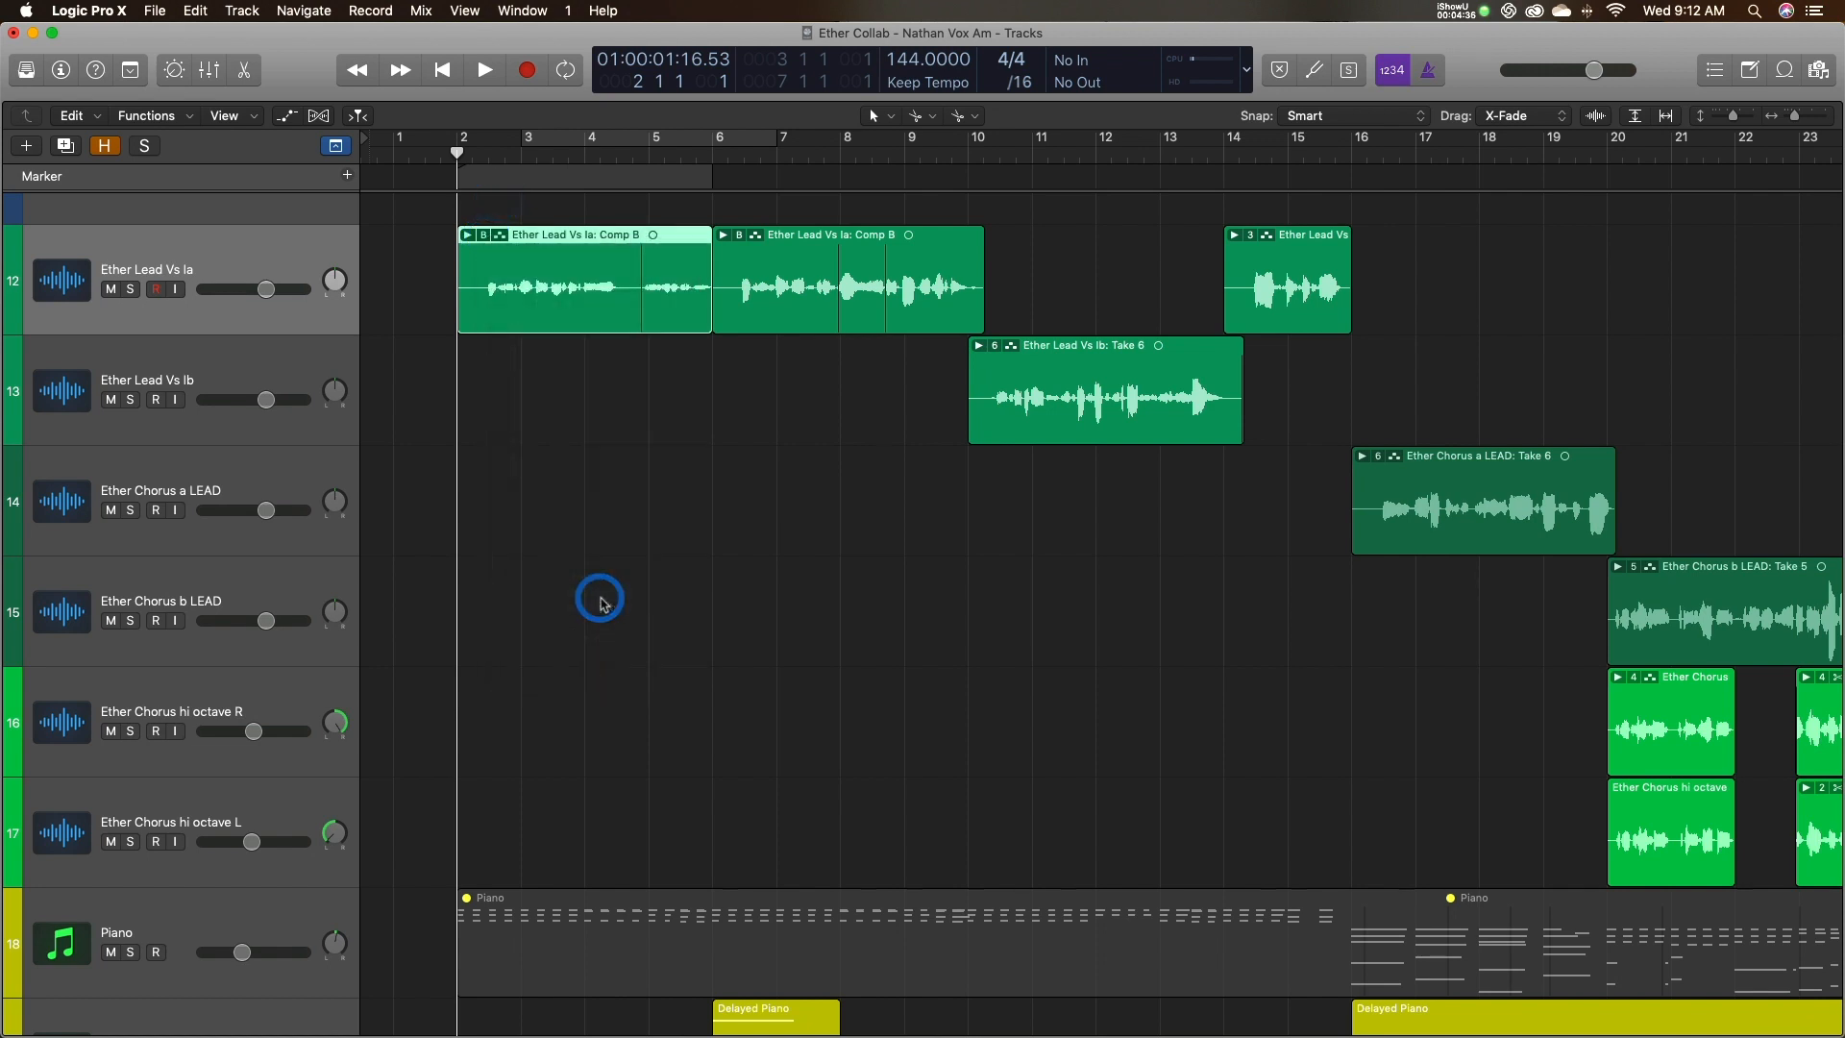
Rename the first lead vocal track Ether Lead Vs Ia (TAKES) and mute its first take folder.
{"action": "double_click", "coordinate": [234, 270]}
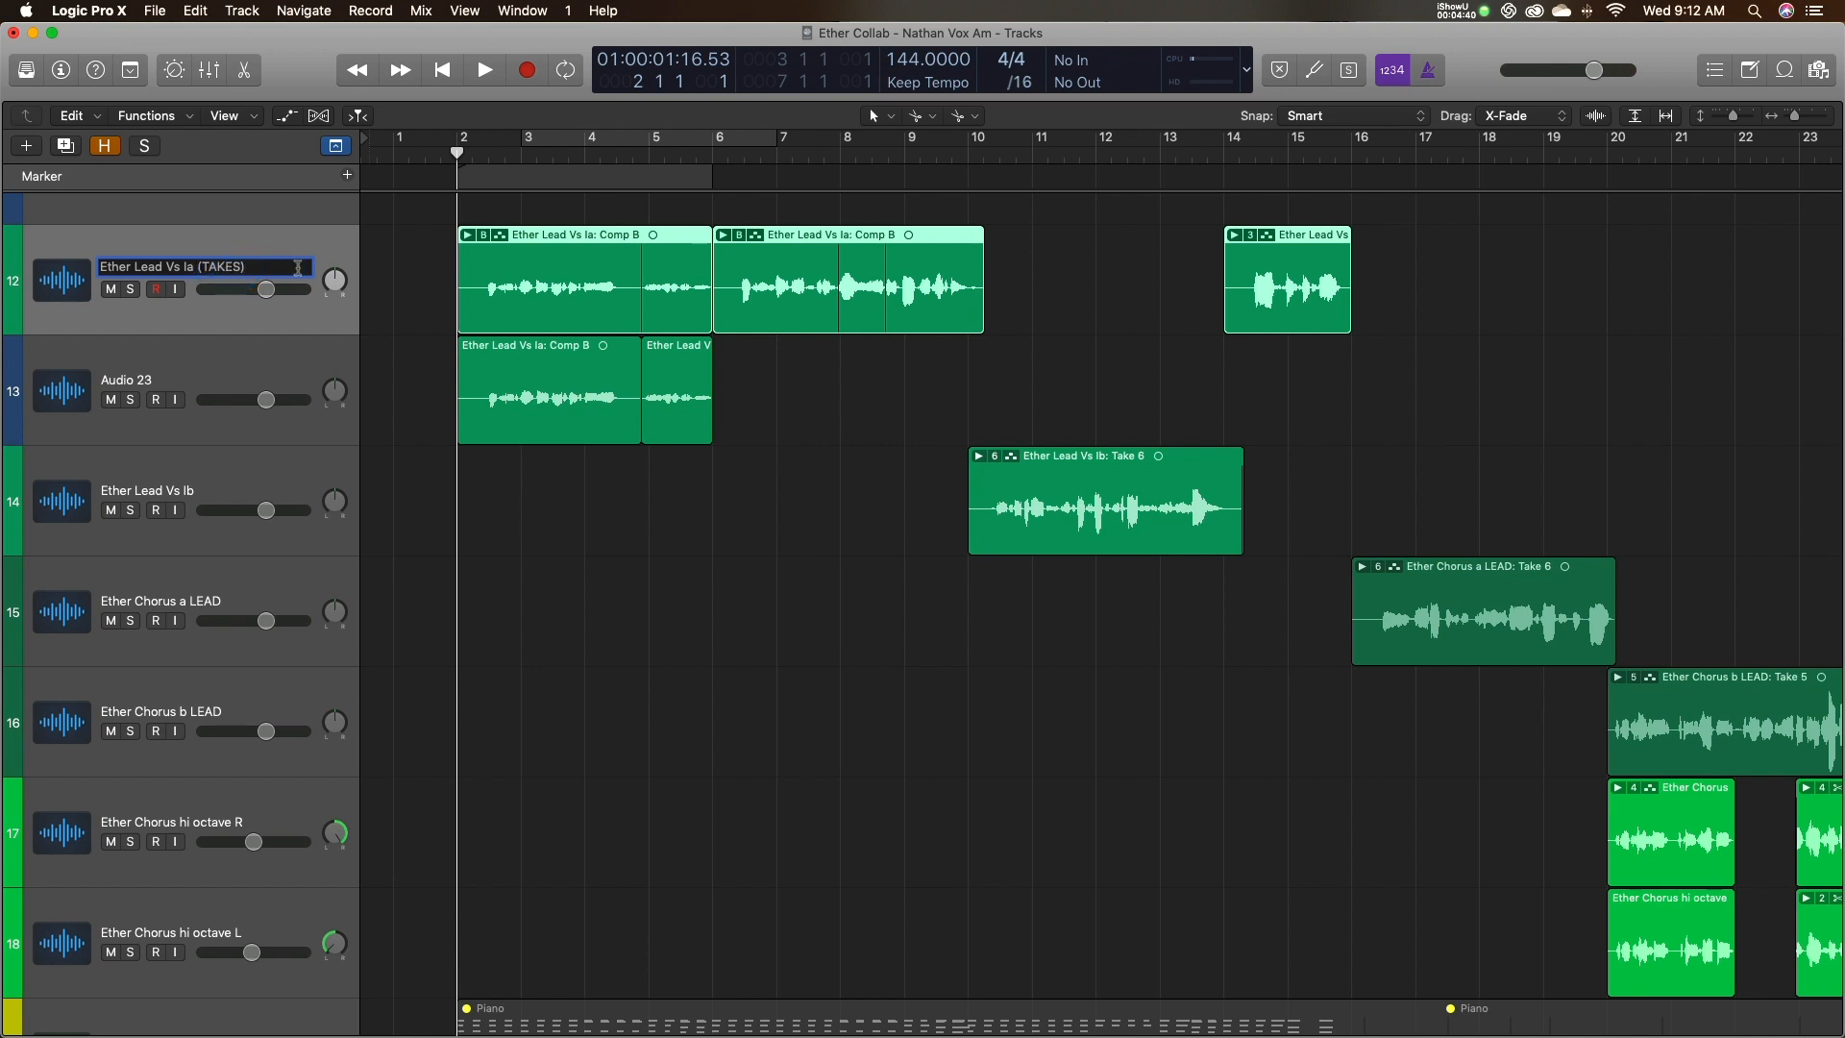
{"action": "left_click", "coordinate": [420, 278]}
{"action": "left_click", "coordinate": [335, 279]}
{"action": "left_click", "coordinate": [524, 284]}
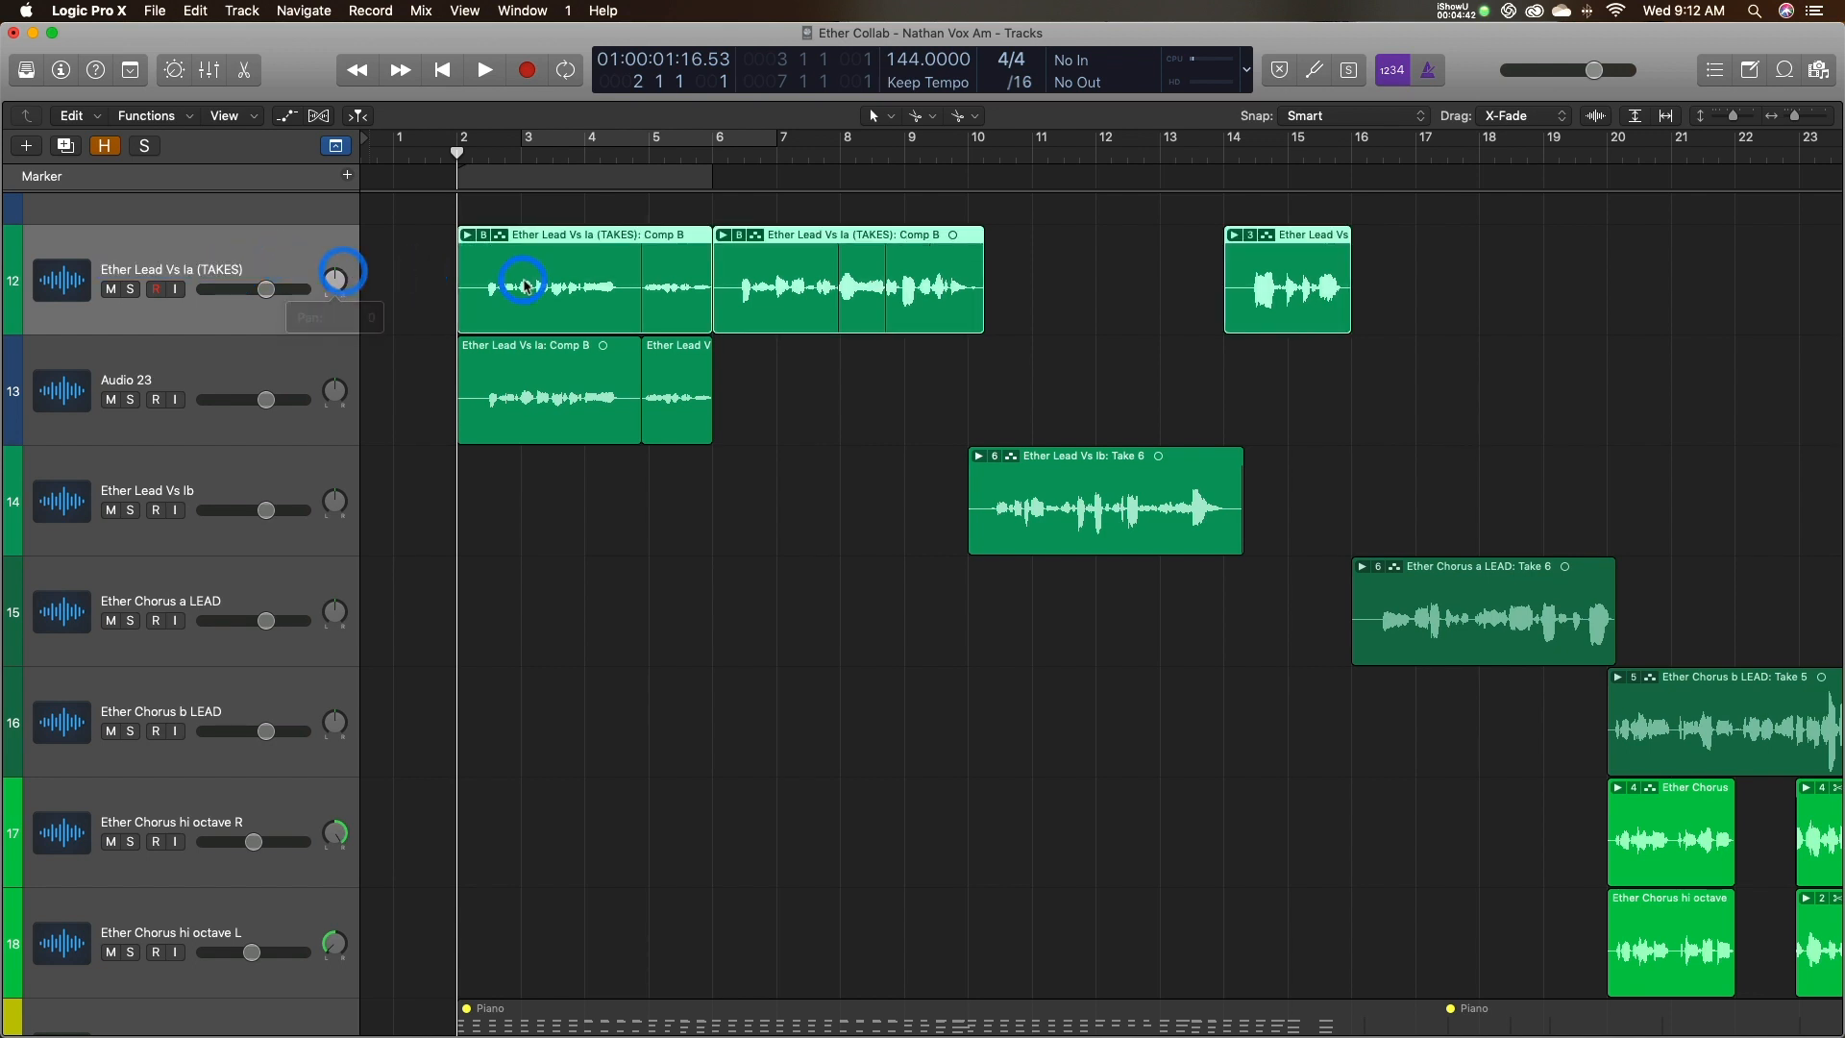
{"action": "left_click", "coordinate": [400, 288]}
{"action": "left_click", "coordinate": [489, 268]}
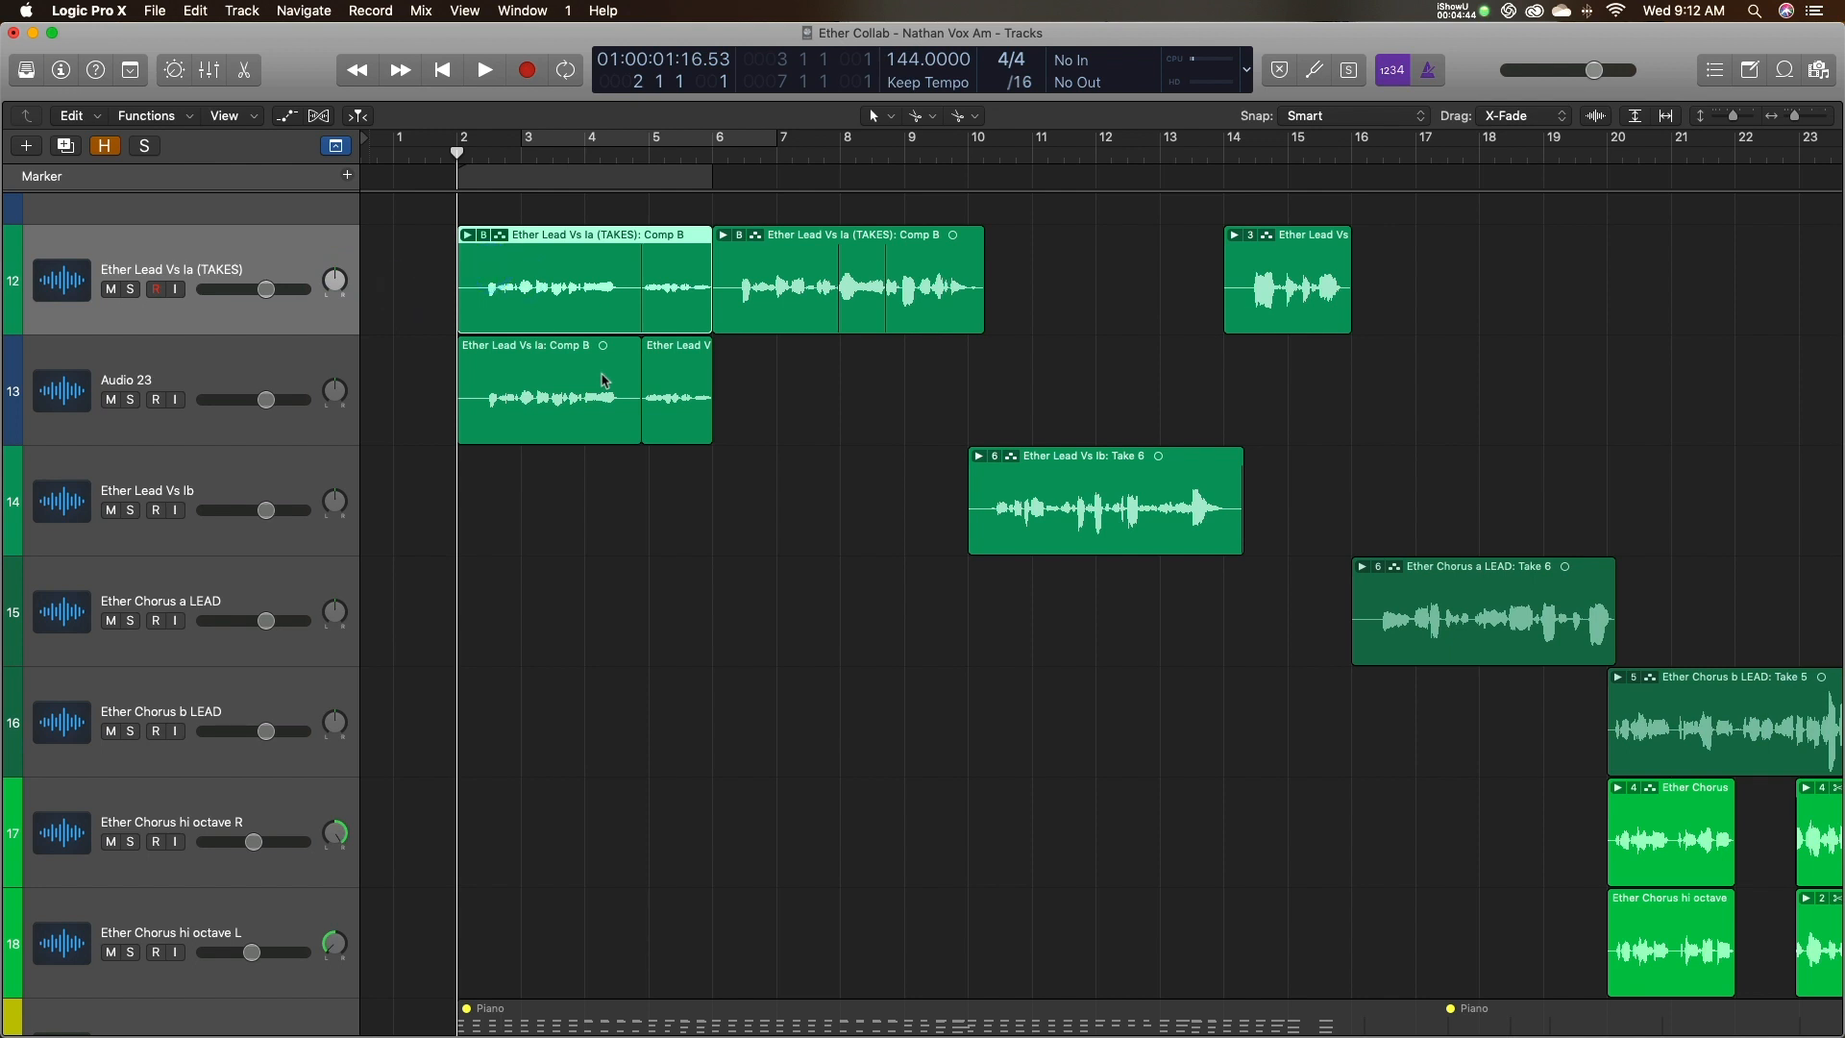
{"action": "key", "text": "ctrl+m"}
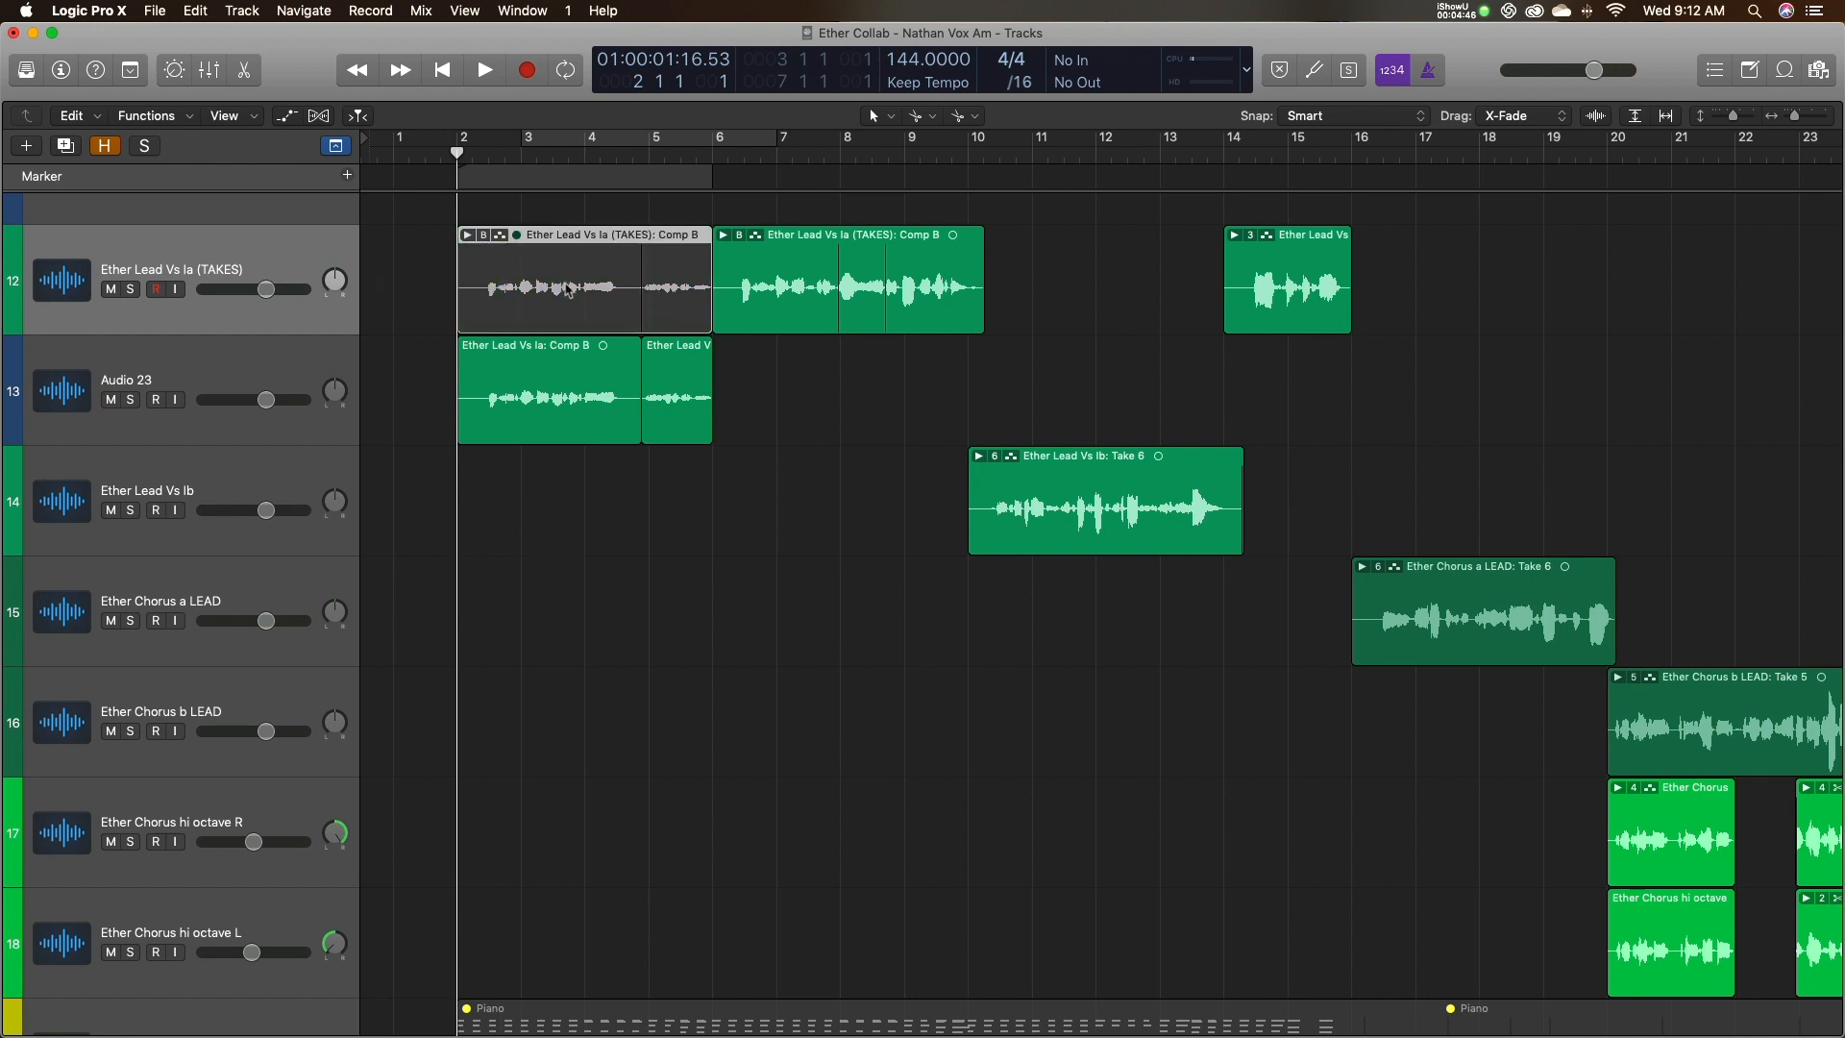
Rename the exported comp's track, Audio 23, as Ether VS I Lead (Unedited).
{"action": "double_click", "coordinate": [278, 370]}
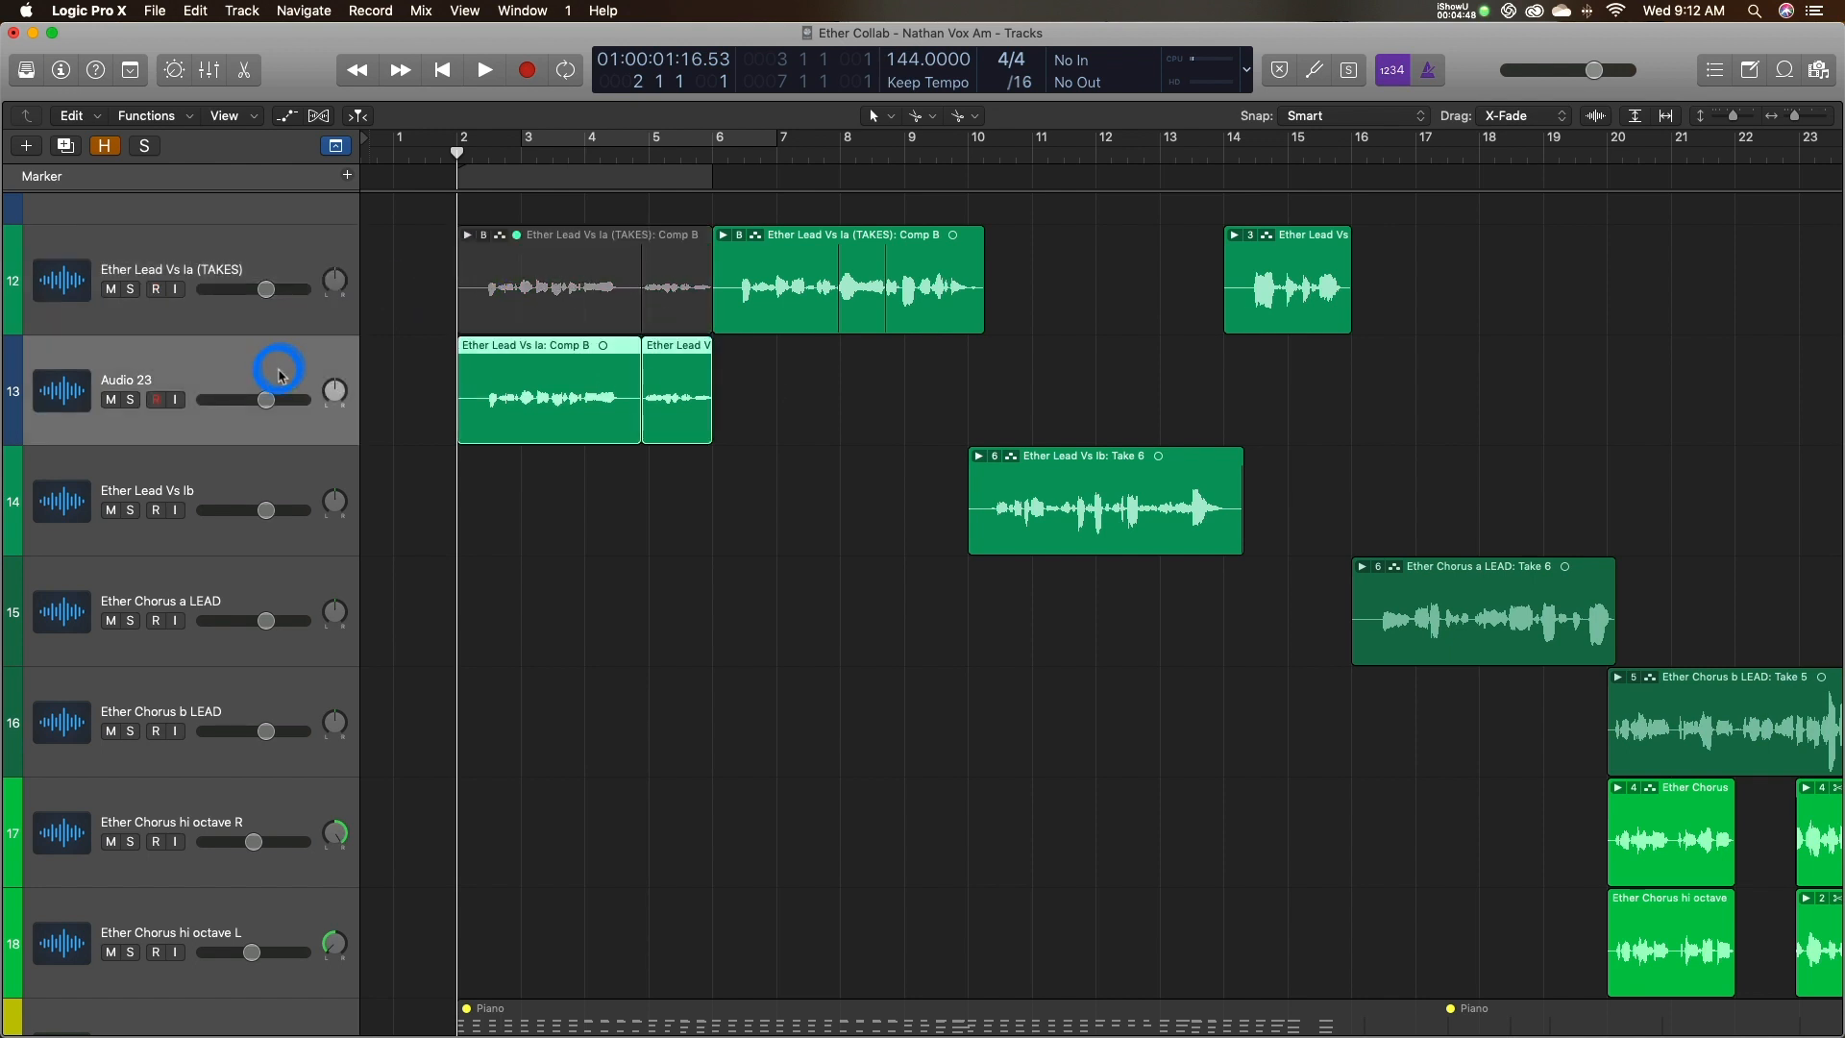
{"action": "type", "text": "Ether VS I Lead (Unedited"}
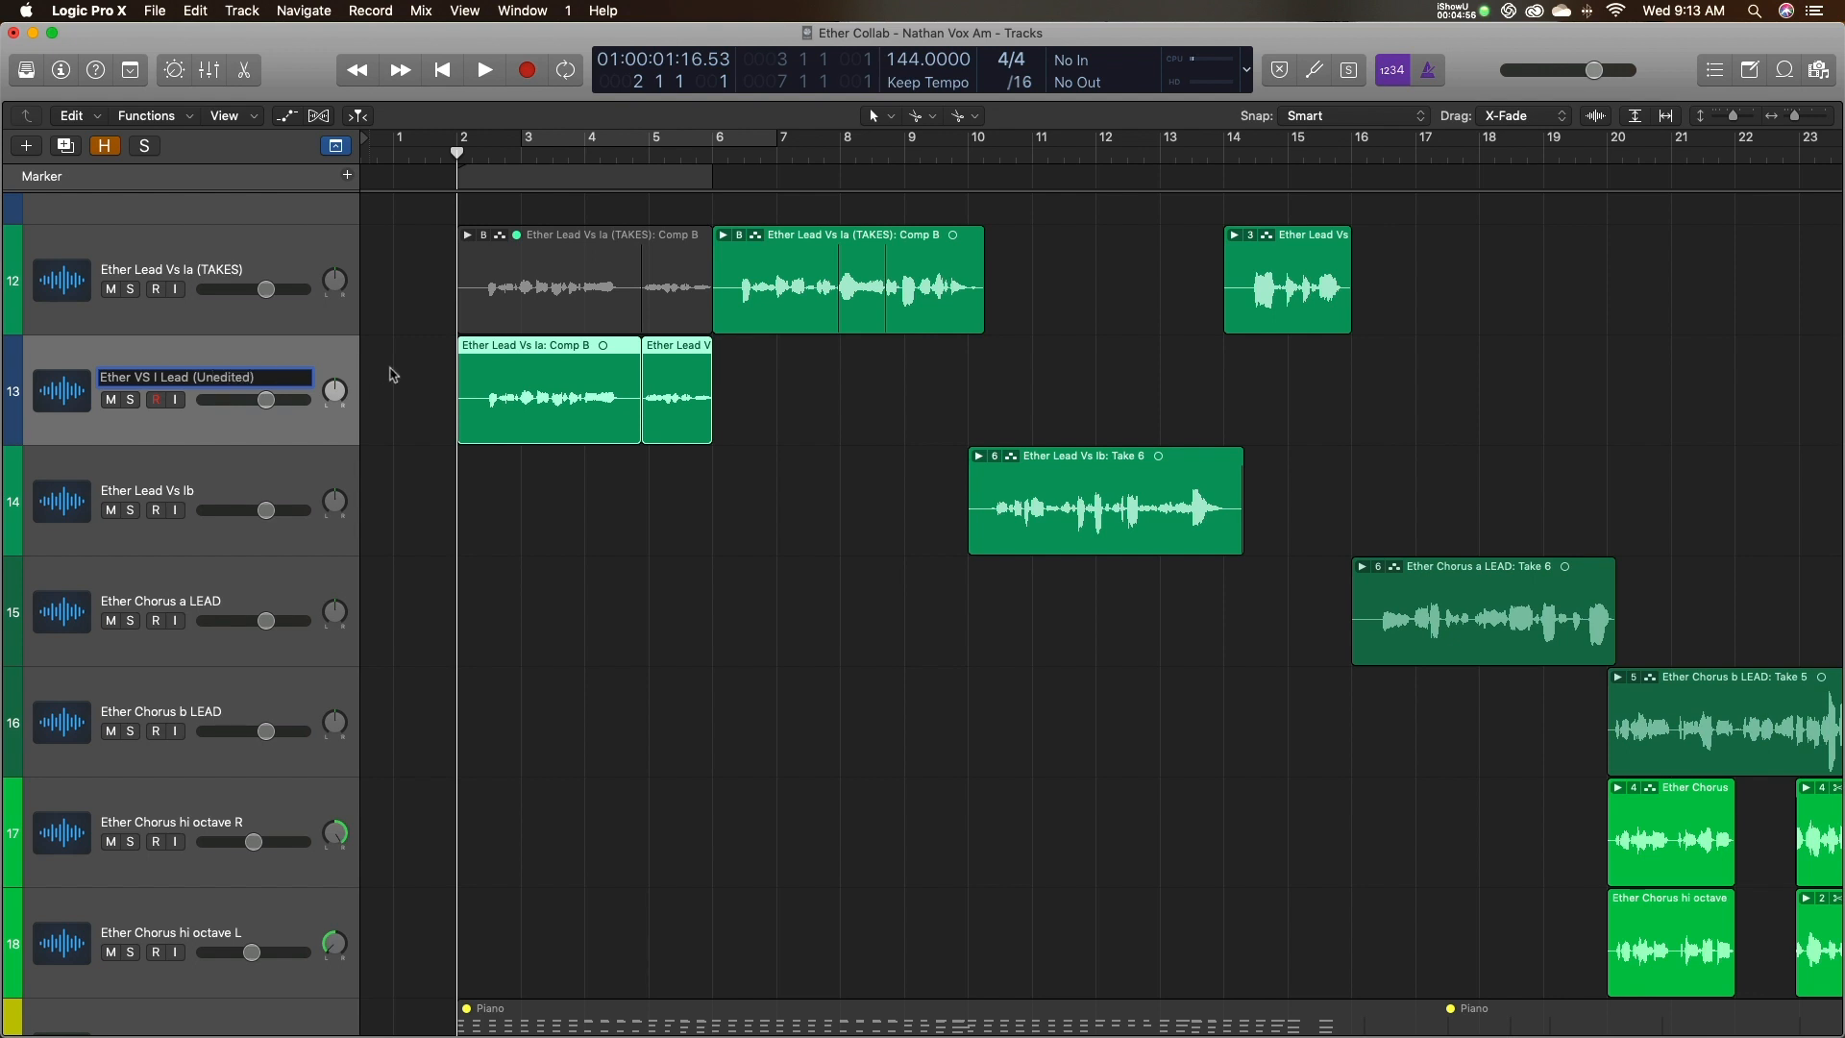
{"action": "left_click", "coordinate": [362, 361]}
{"action": "left_click", "coordinate": [318, 362]}
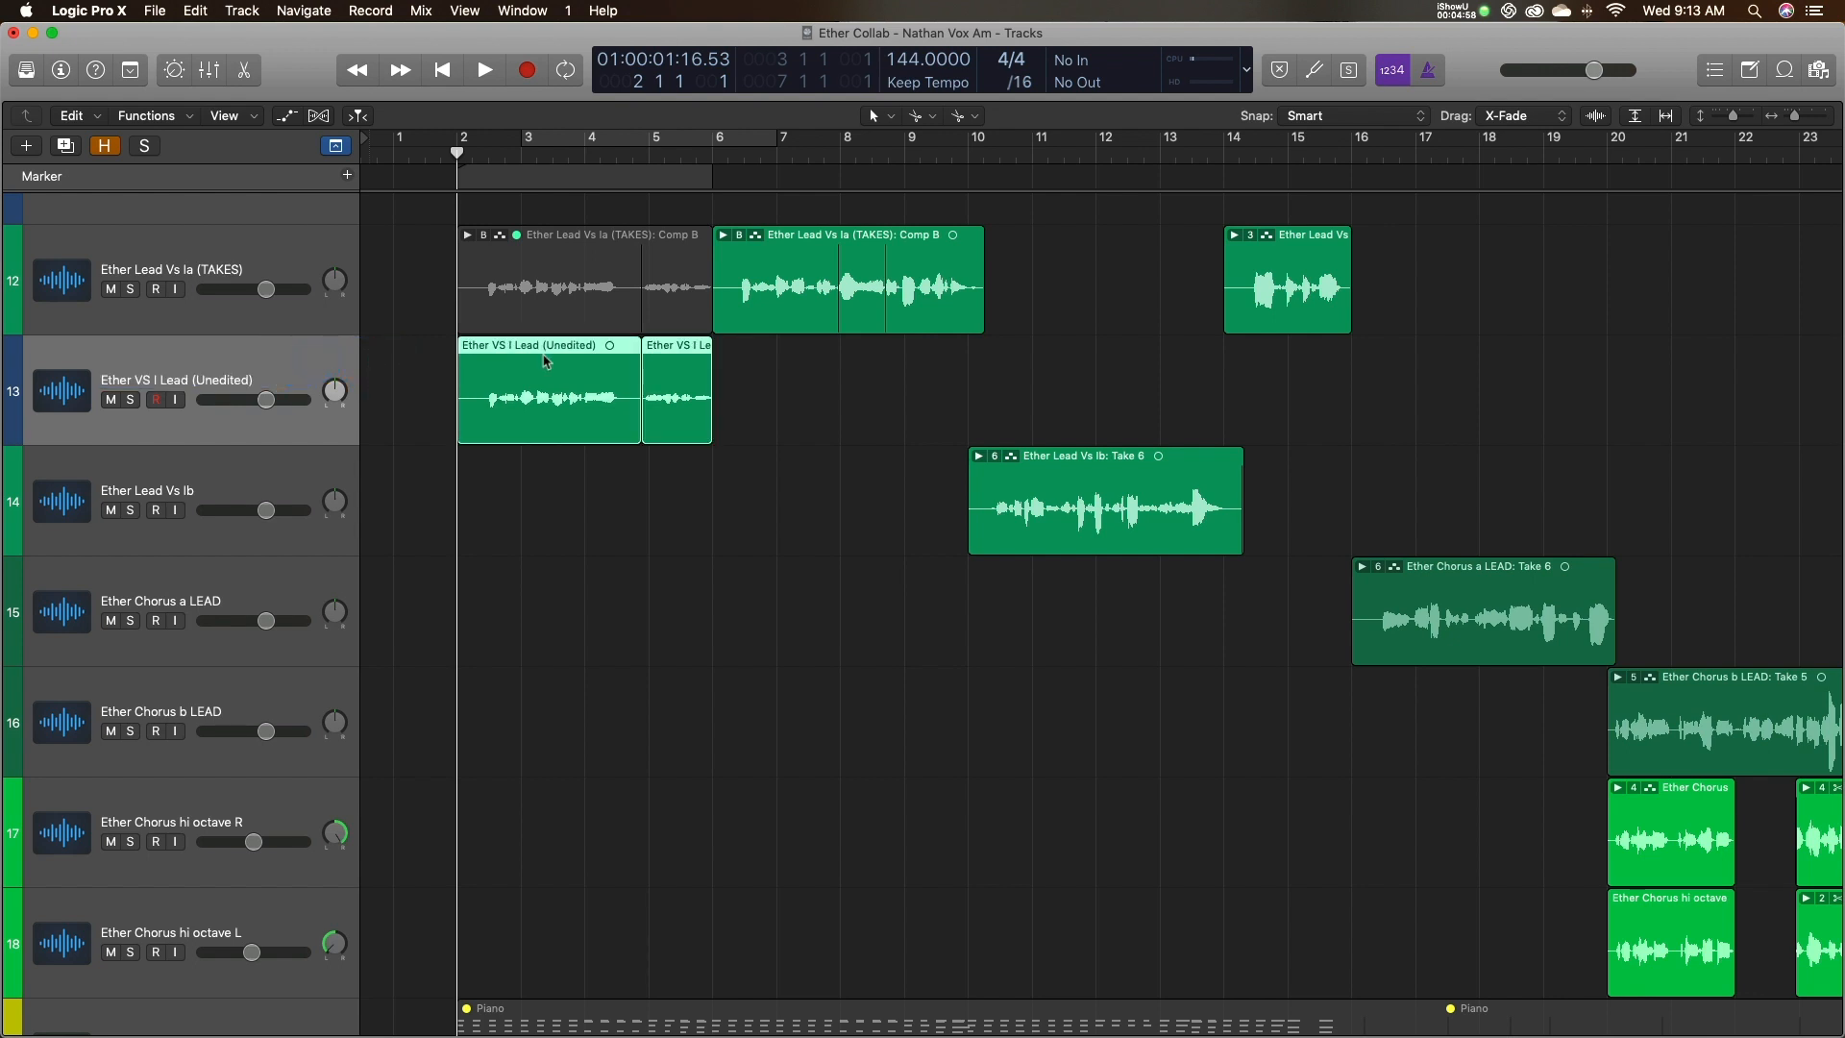
Change the exported comp track's name to ETHER VS IA.
{"action": "double_click", "coordinate": [262, 378]}
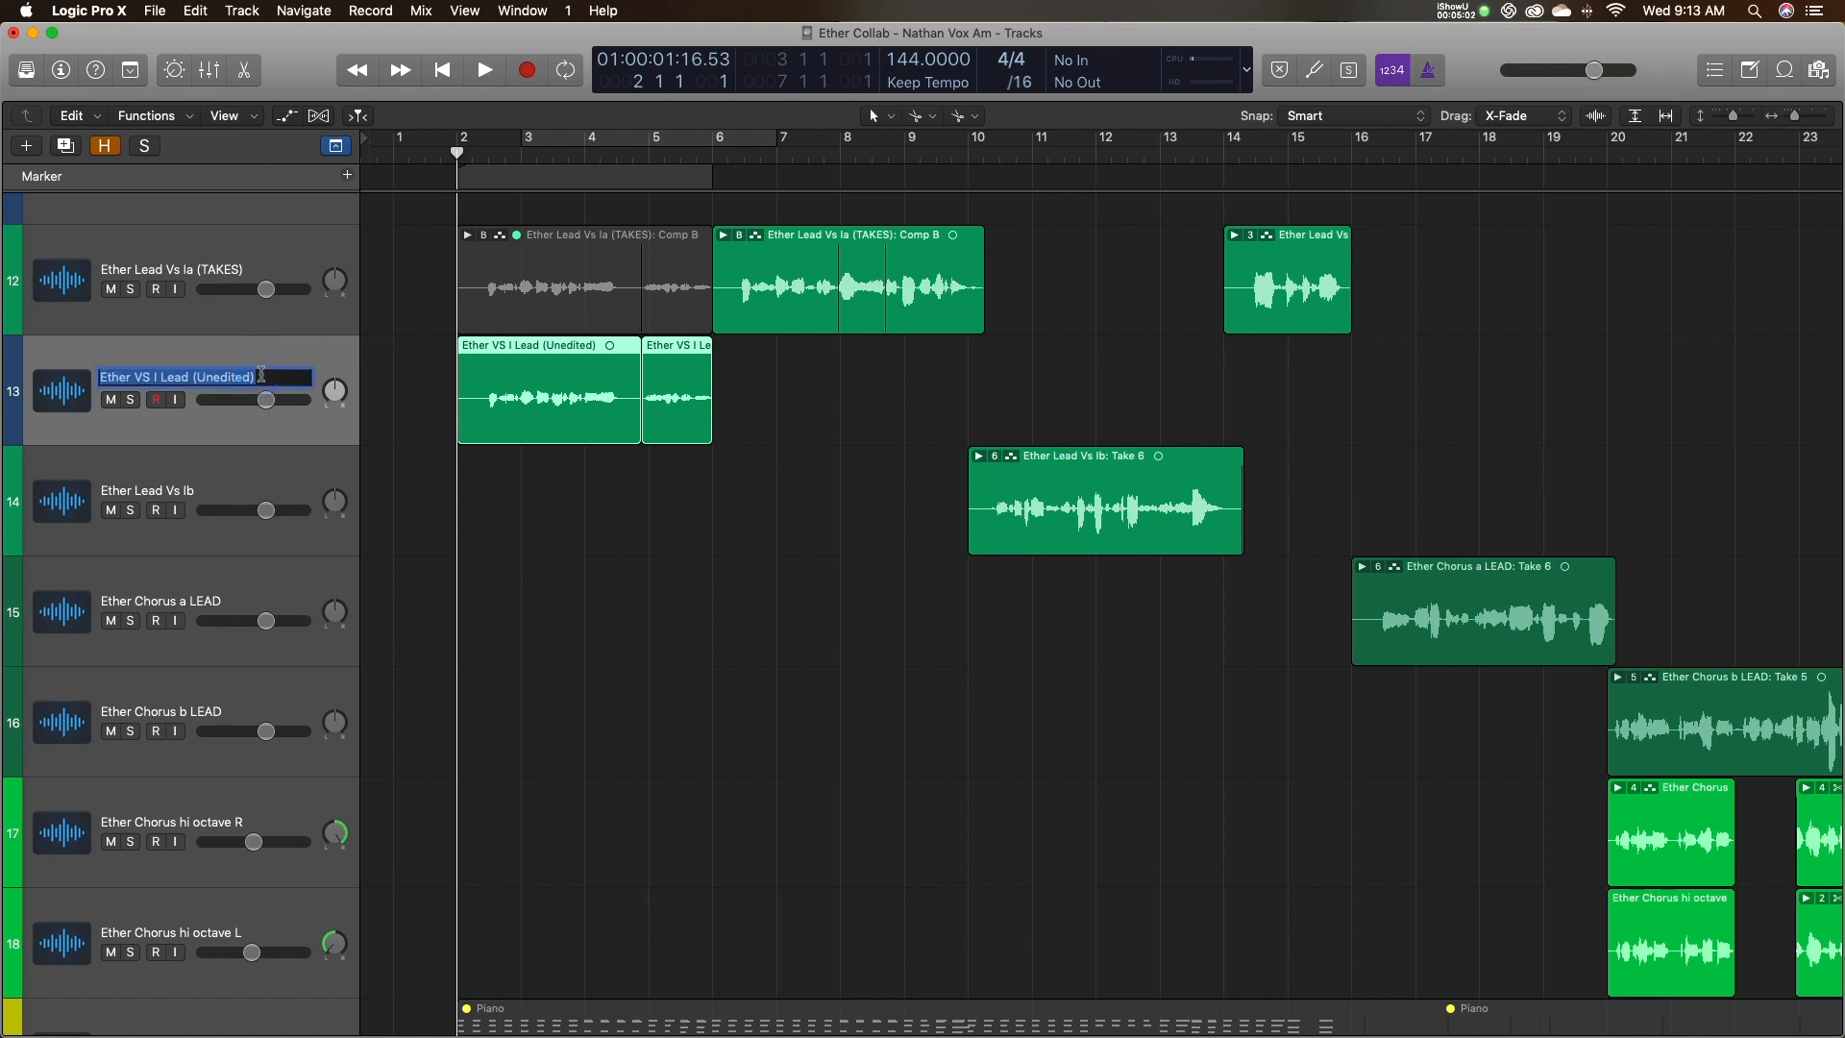
{"action": "type", "text": "ETHER VS IA"}
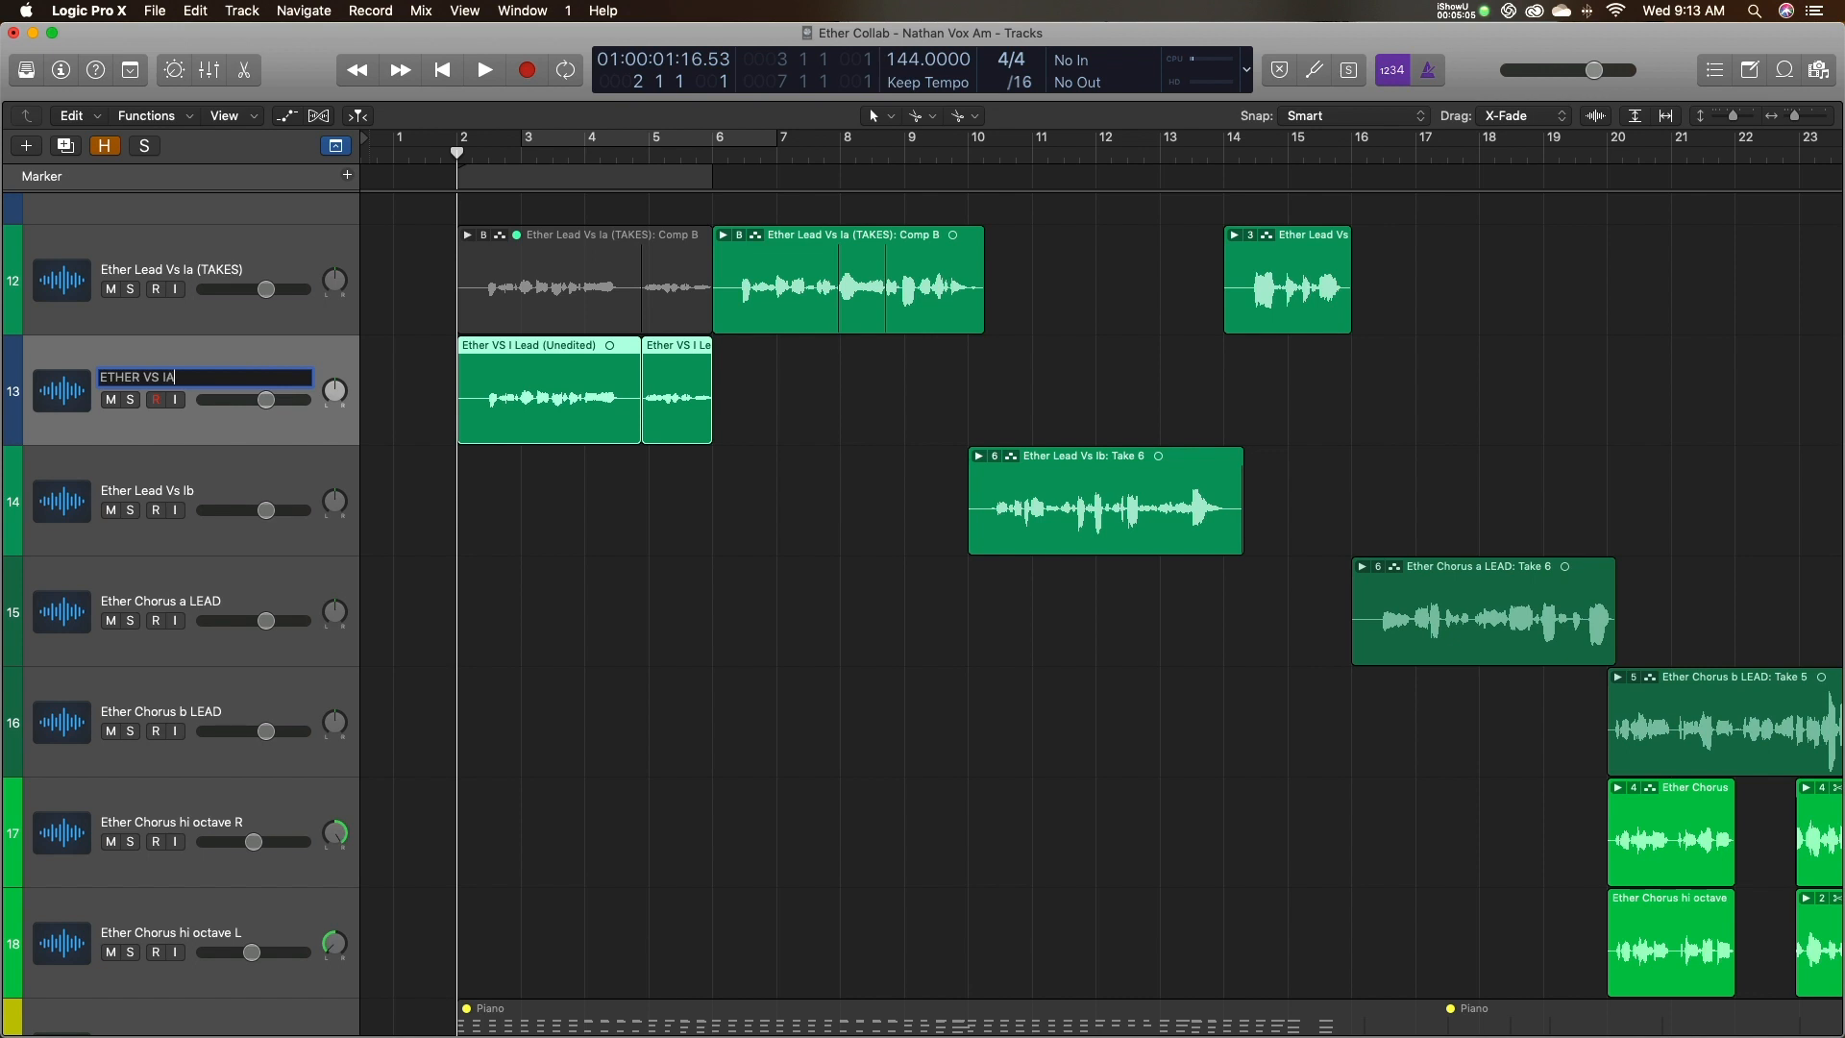
{"action": "key", "text": "Return"}
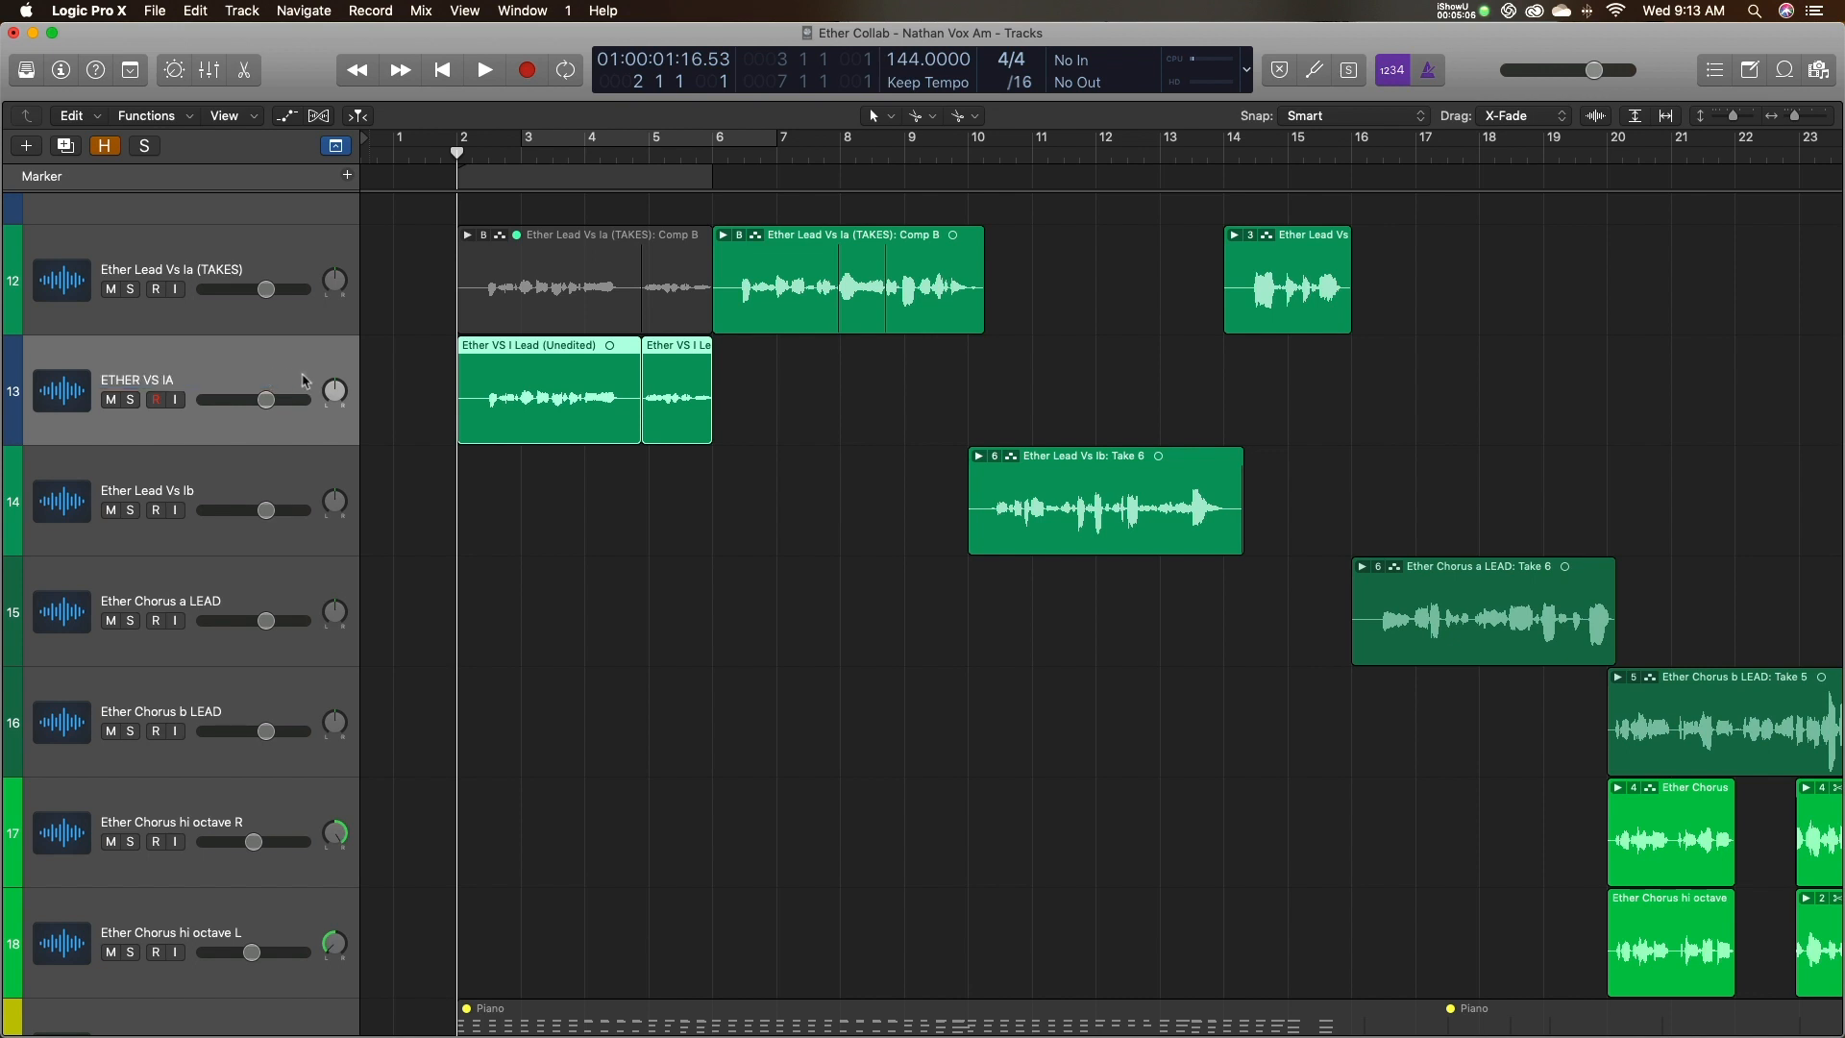
{"action": "left_click", "coordinate": [444, 369]}
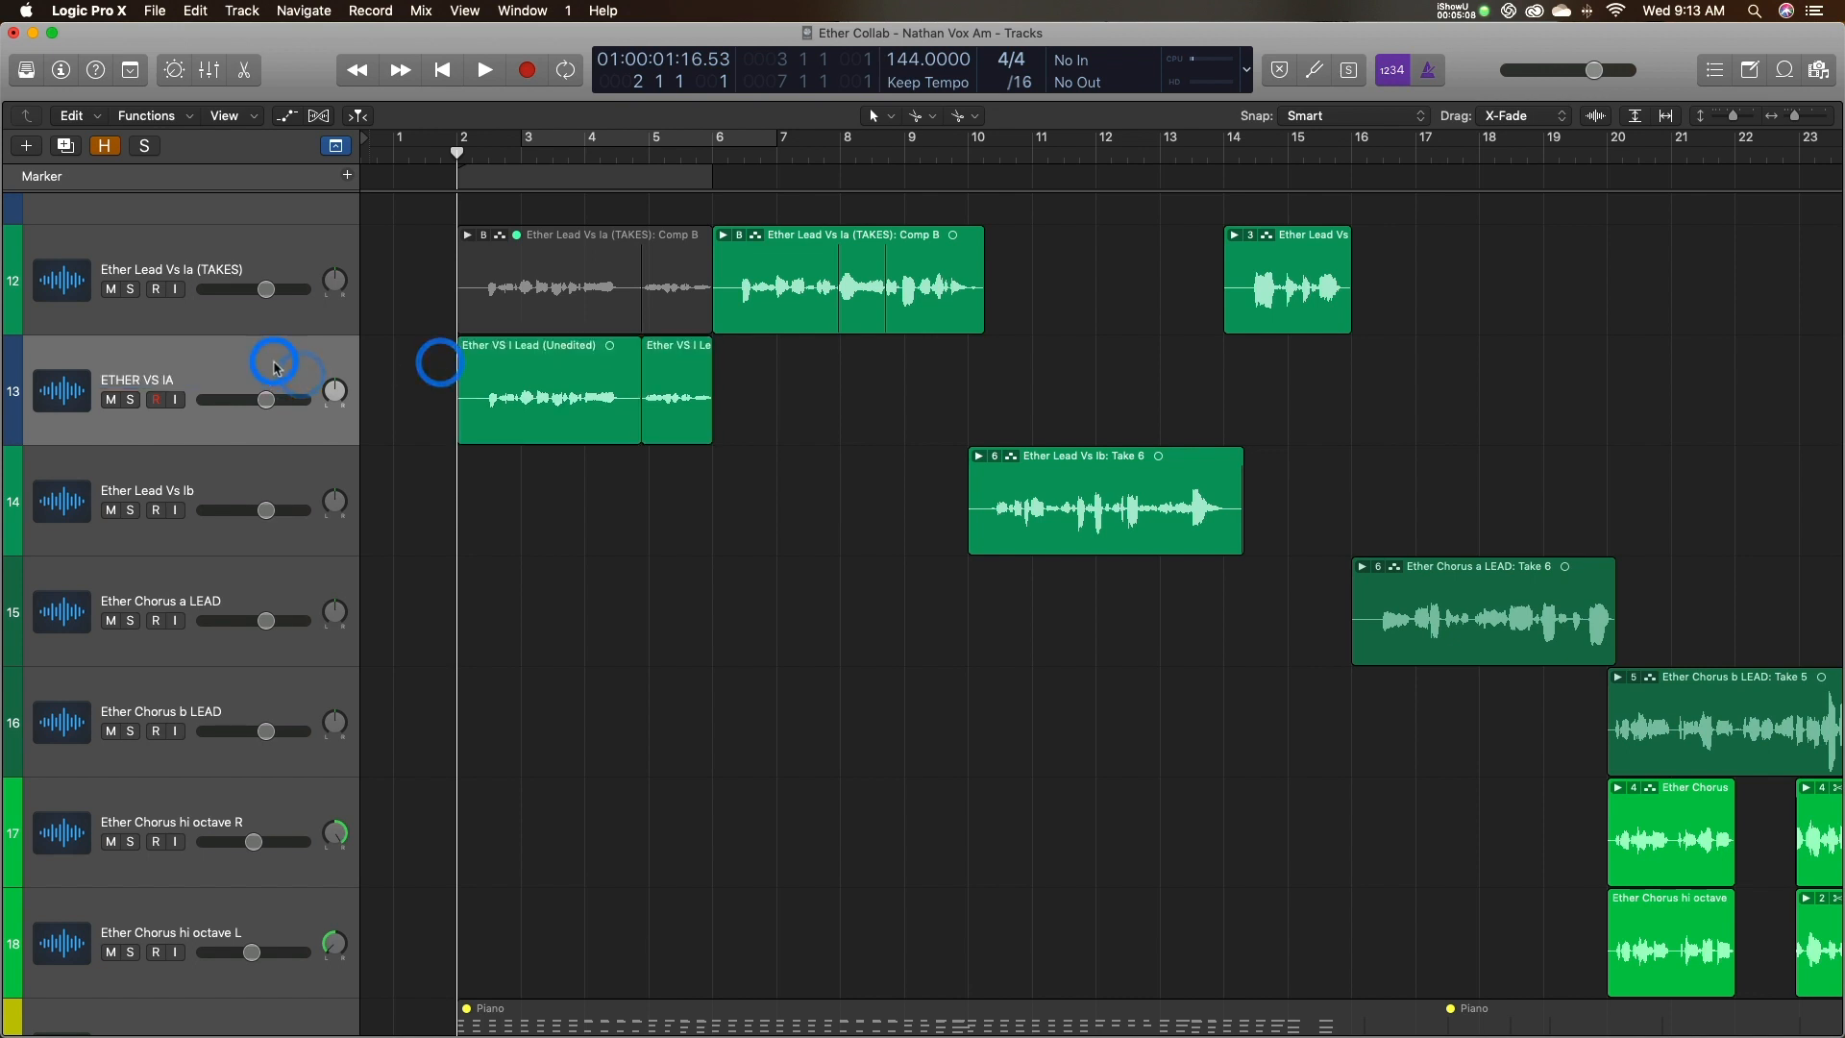
Rename the exported comp's track as Ether Vs Ia Lead Unedited.
{"action": "double_click", "coordinate": [158, 378]}
{"action": "type", "text": "Ether Vs Ia Lead Unedited"}
{"action": "key", "text": "Return"}
{"action": "left_click", "coordinate": [373, 397]}
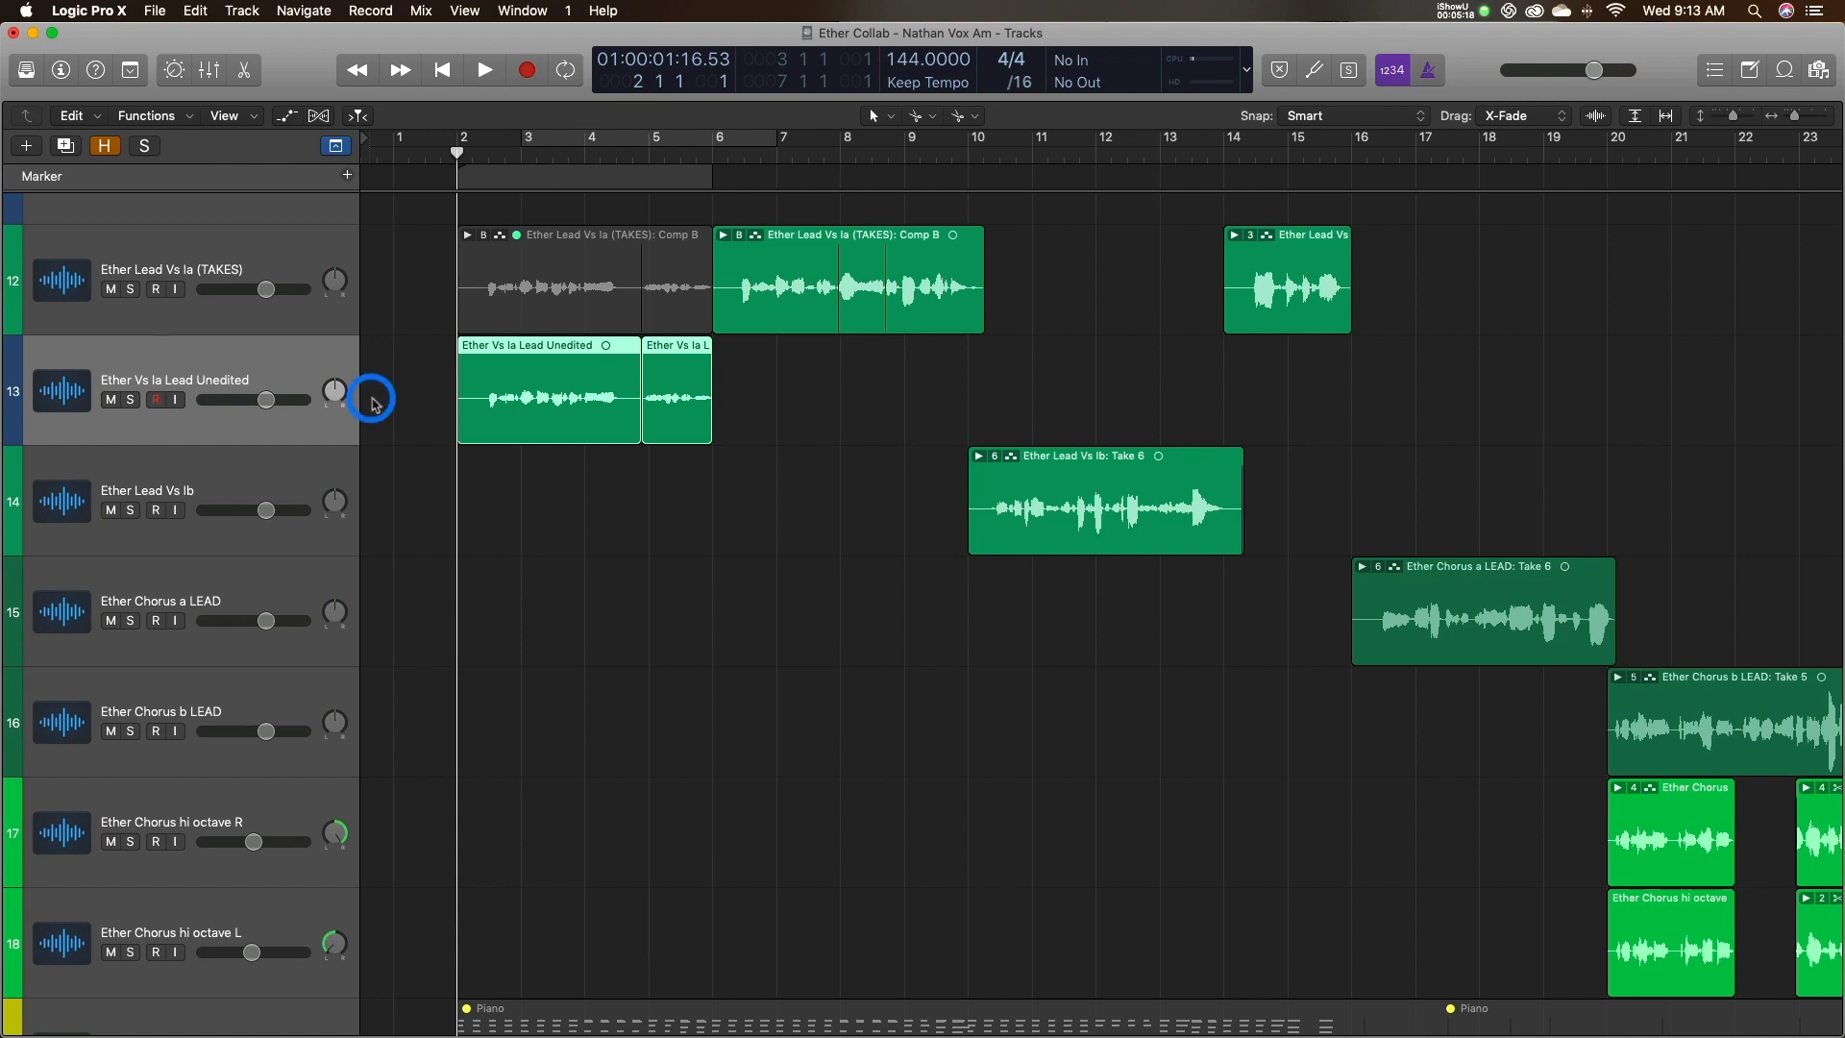
Open the unedited lead's first region in the Audio Track Editor as a plain waveform without Flex Pitch, with the playhead at 2 3.
{"action": "left_click", "coordinate": [580, 426]}
{"action": "double_click", "coordinate": [578, 423]}
{"action": "left_click", "coordinate": [459, 154]}
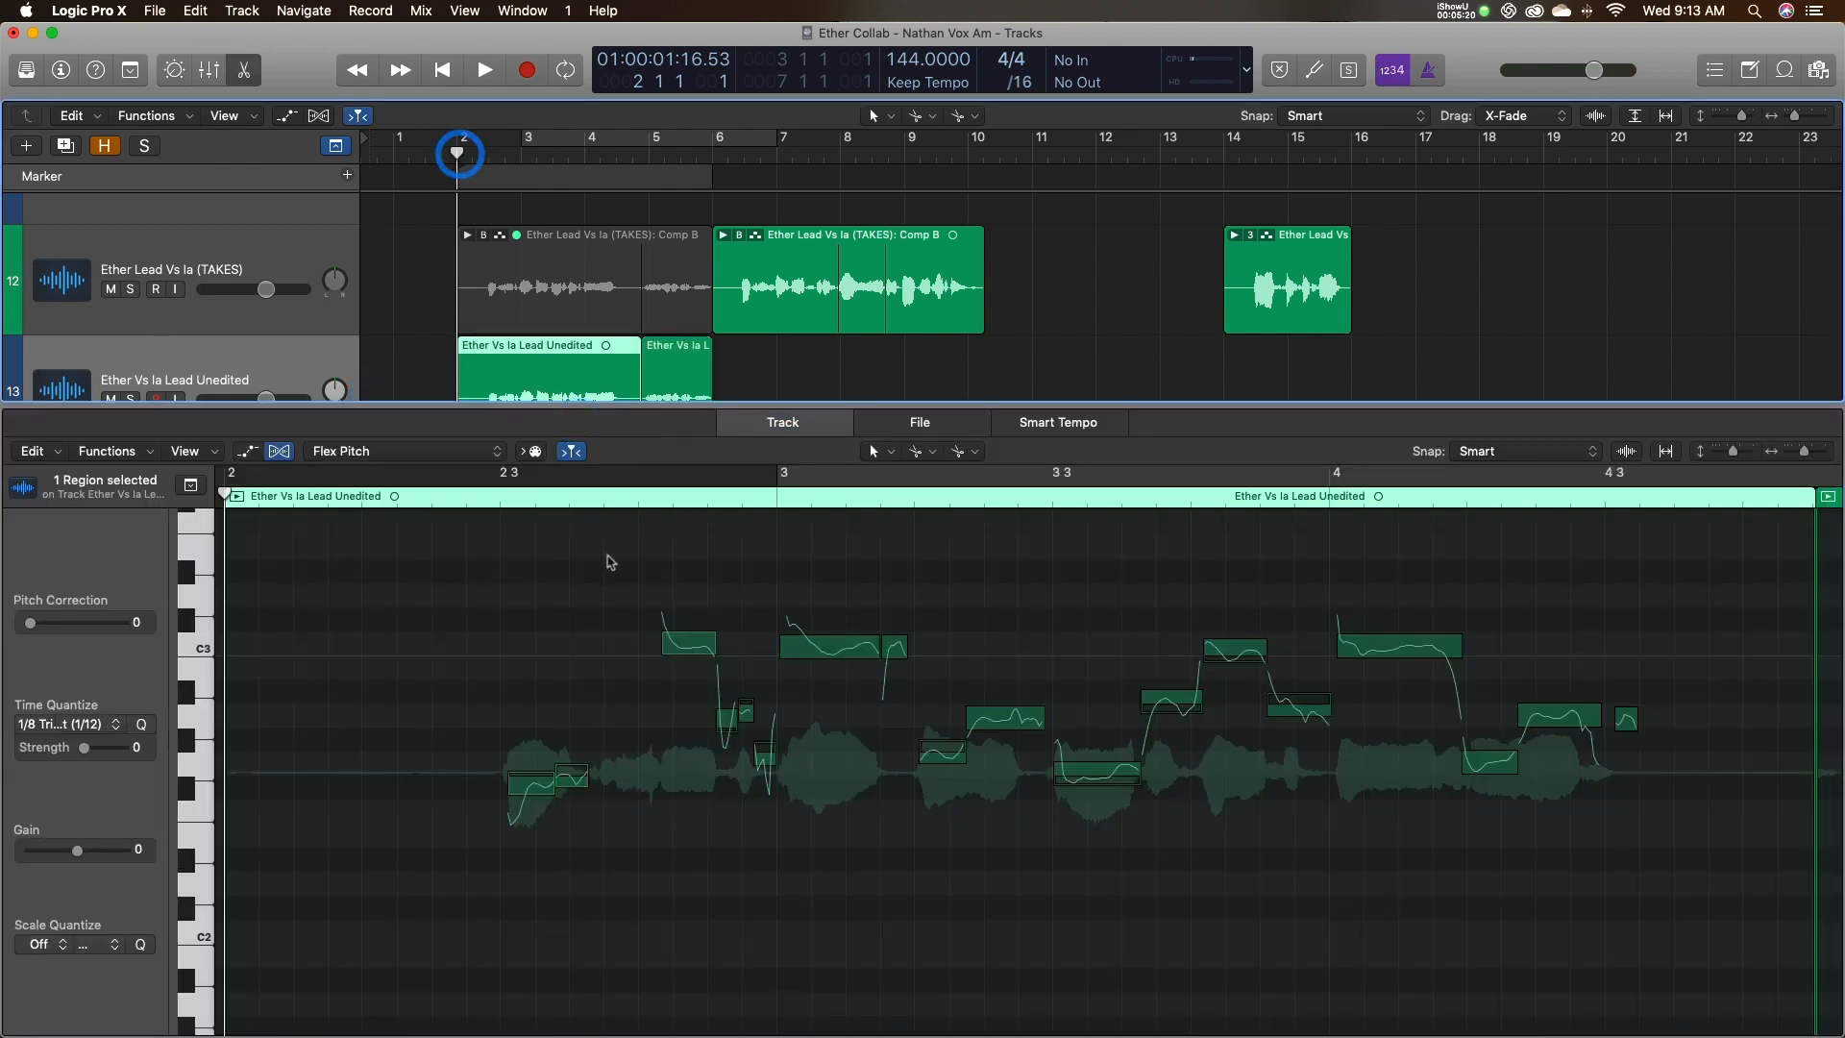
{"action": "left_click", "coordinate": [606, 560]}
{"action": "left_click", "coordinate": [340, 504]}
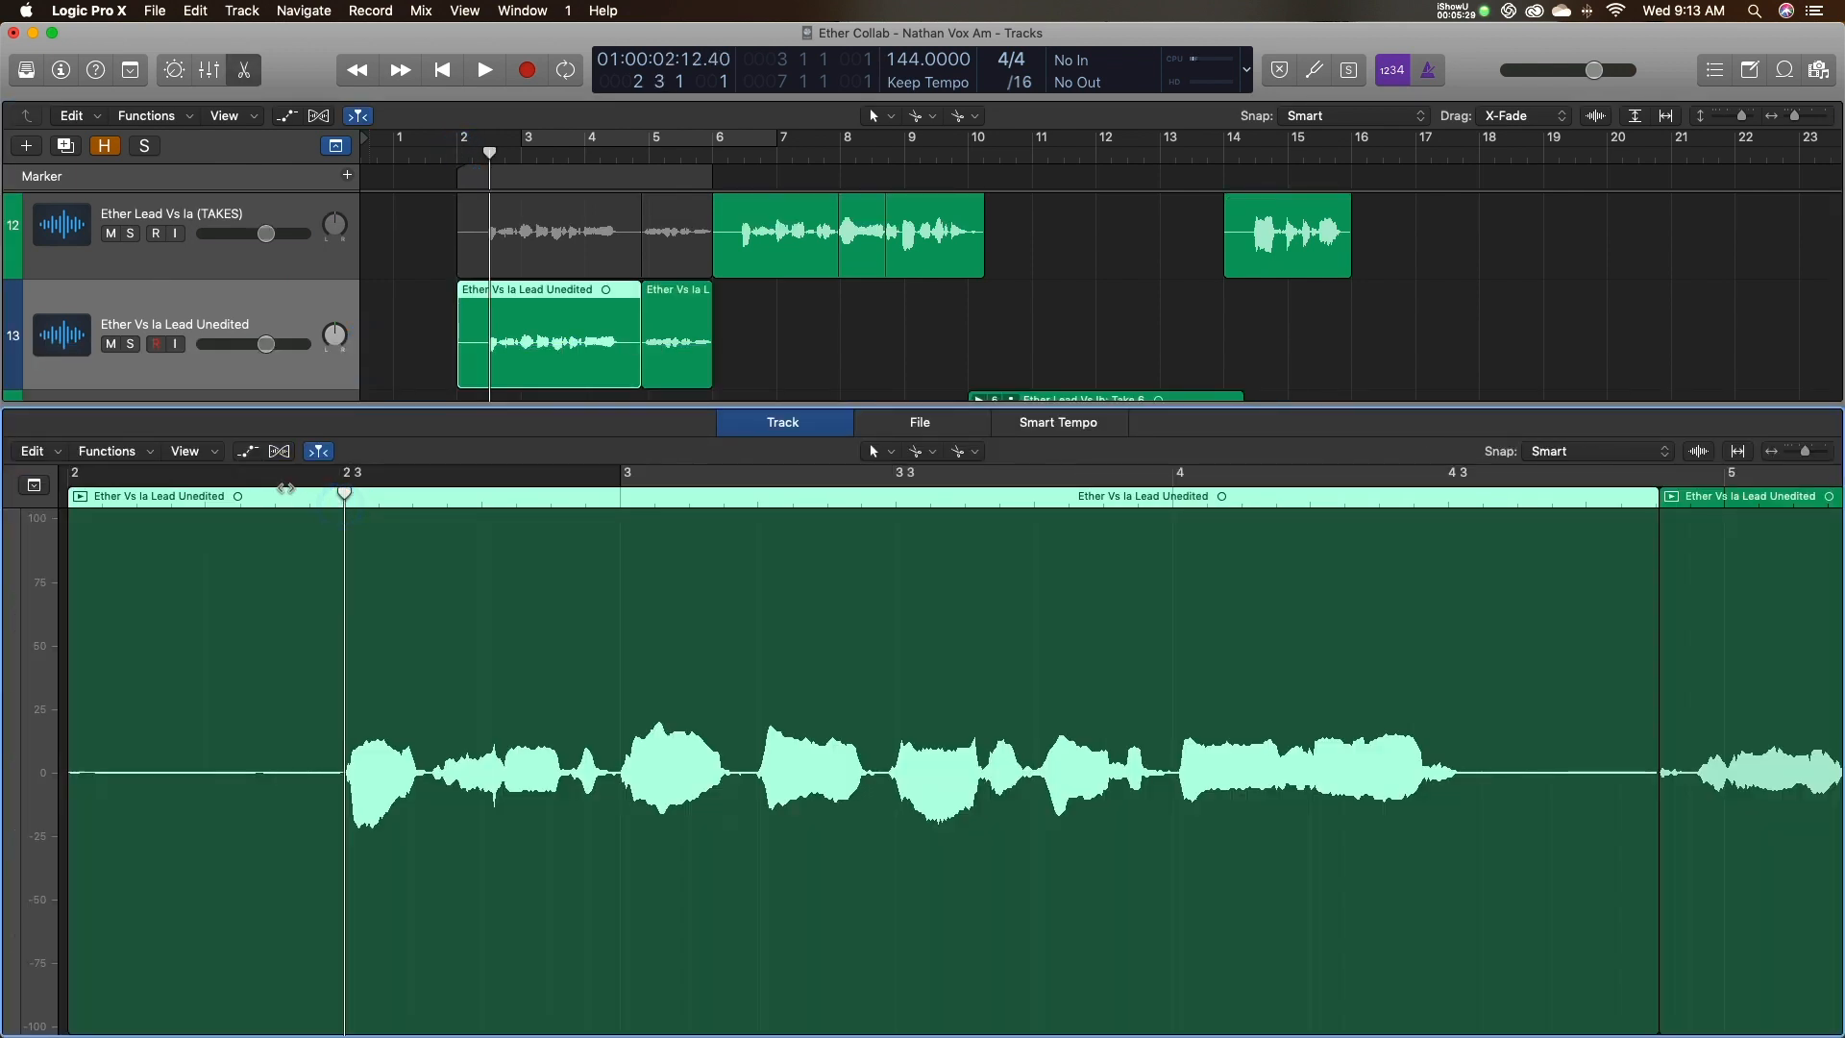
{"action": "key", "text": "super+Right"}
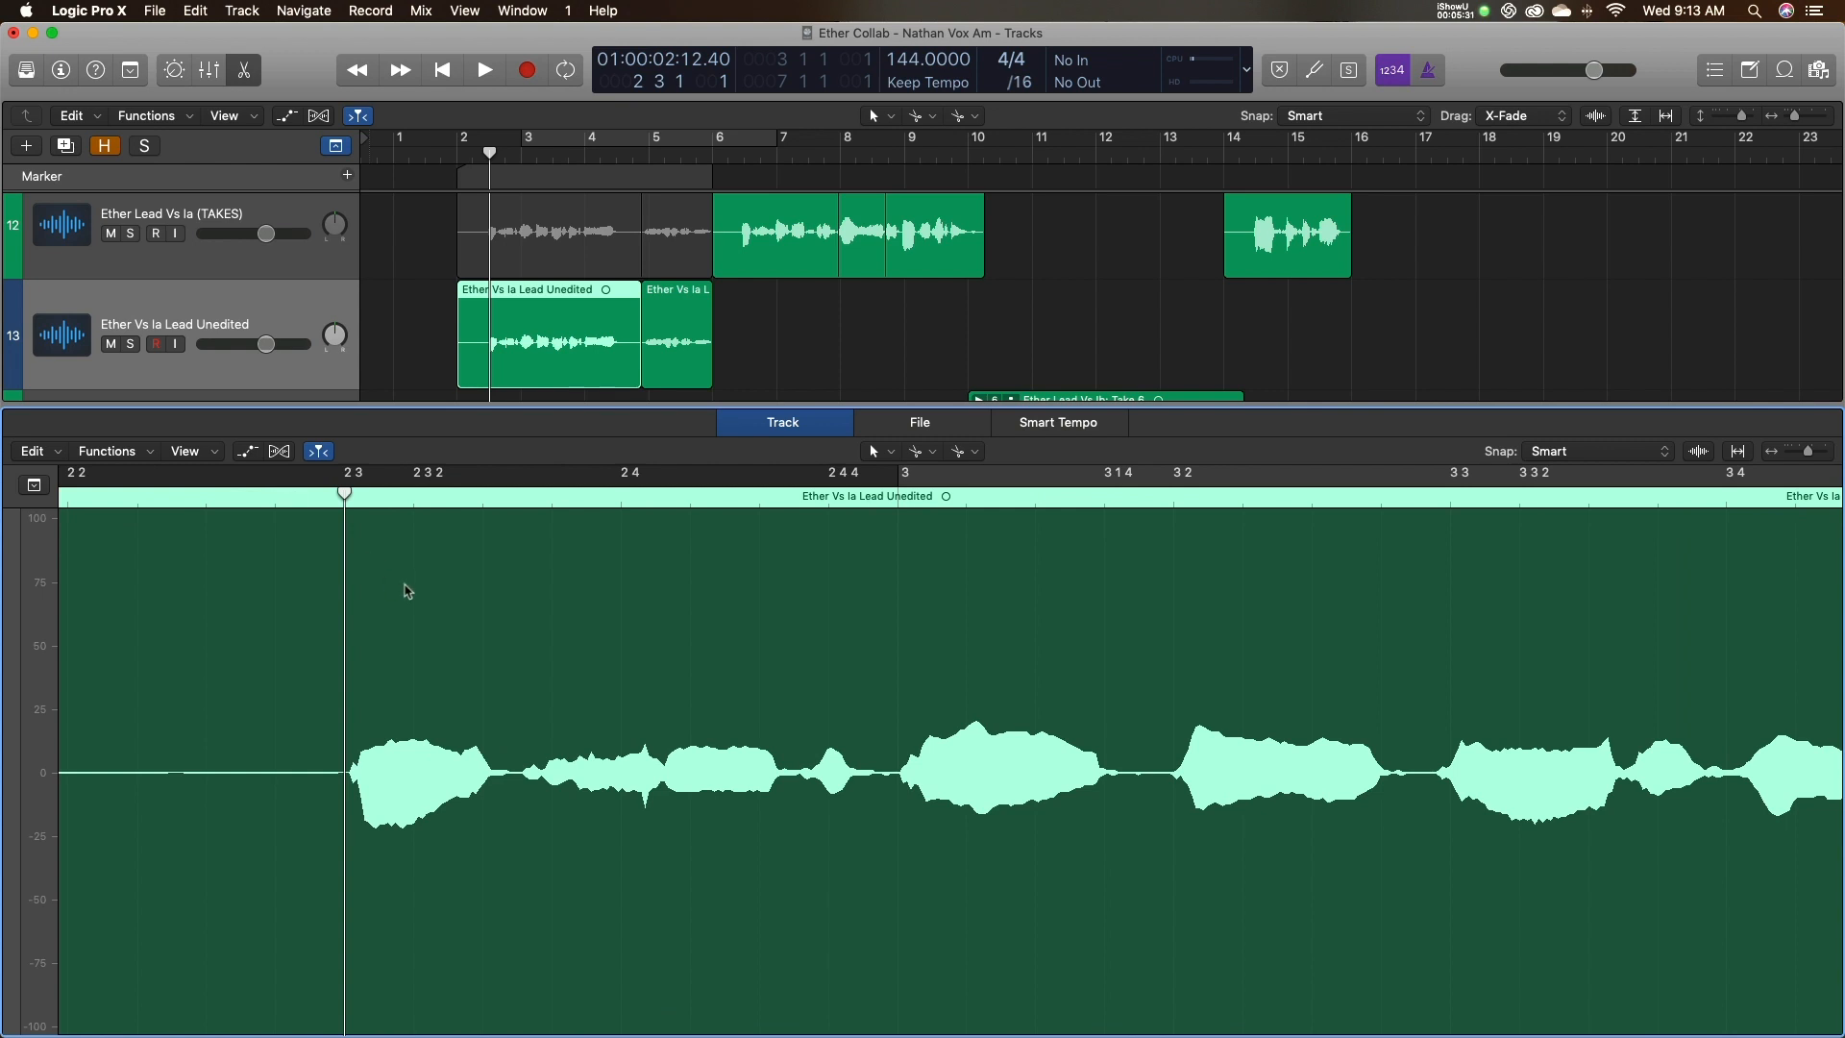
{"action": "scroll", "coordinate": [407, 591], "scroll_direction": "left", "scroll_amount": 4}
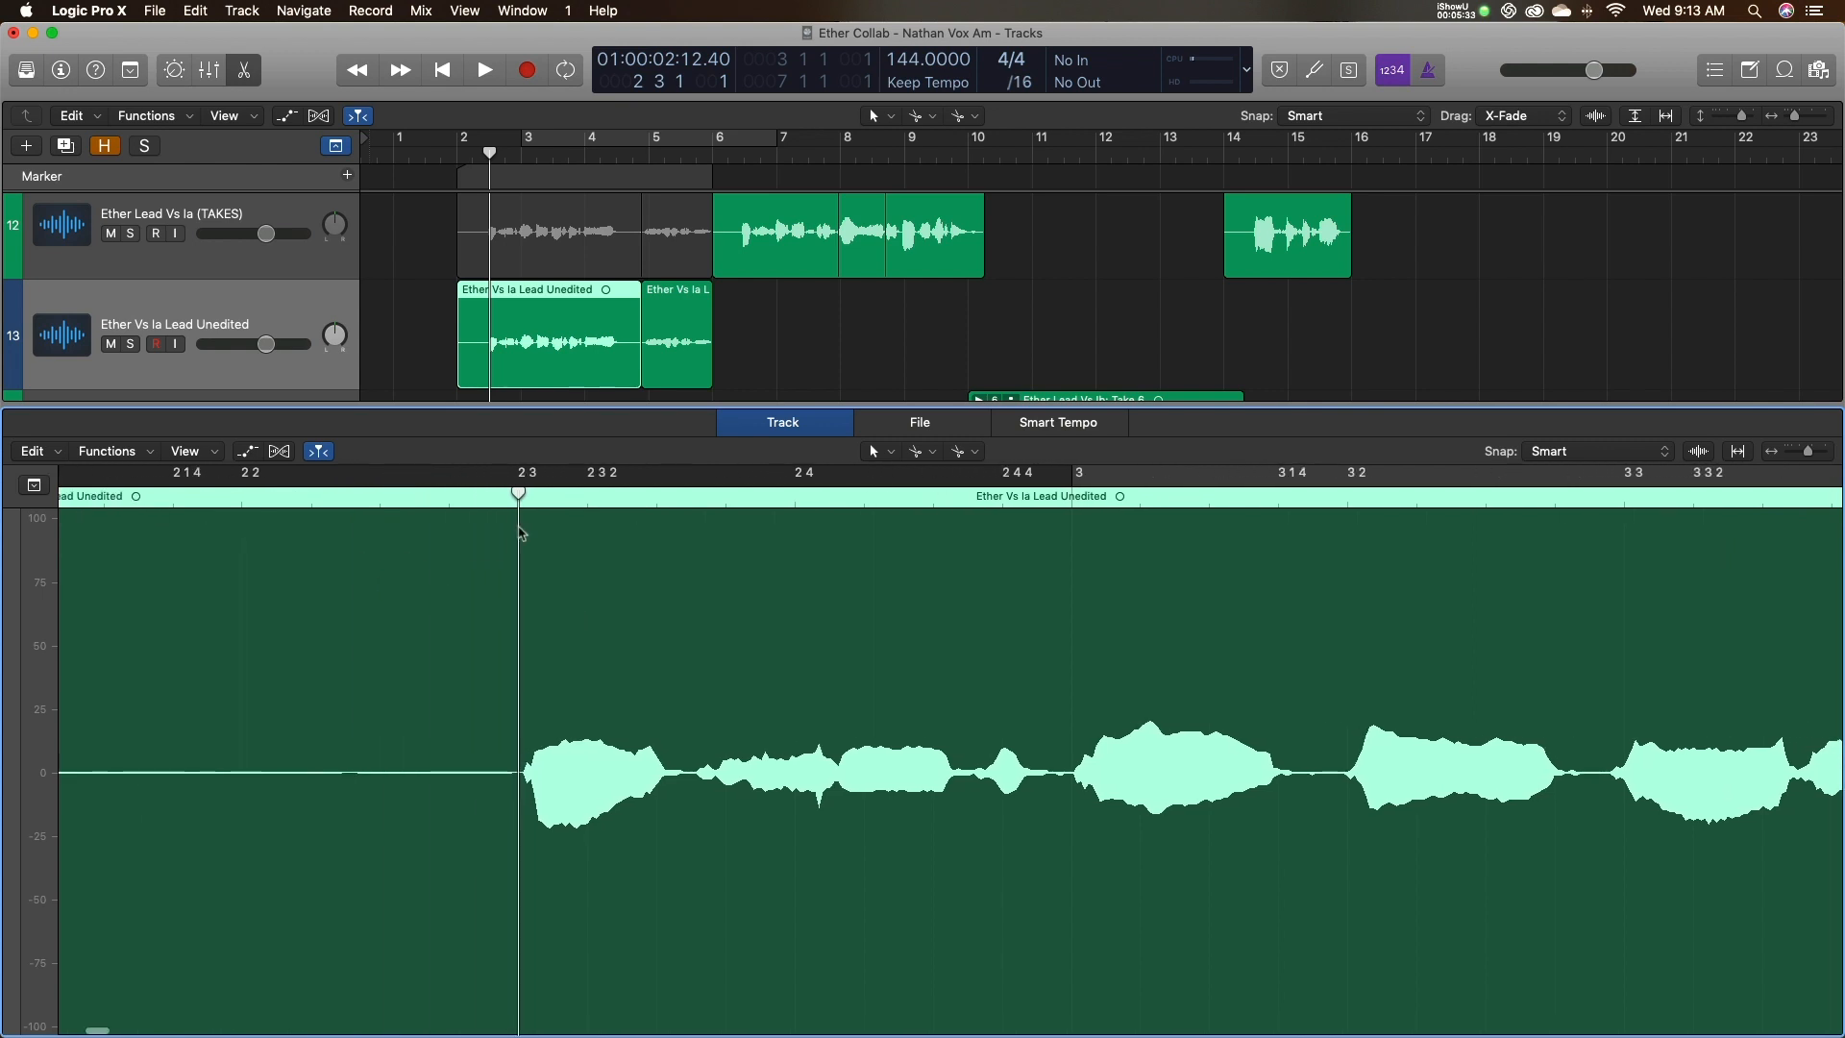
{"action": "scroll", "coordinate": [541, 720], "scroll_direction": "left", "scroll_amount": 3}
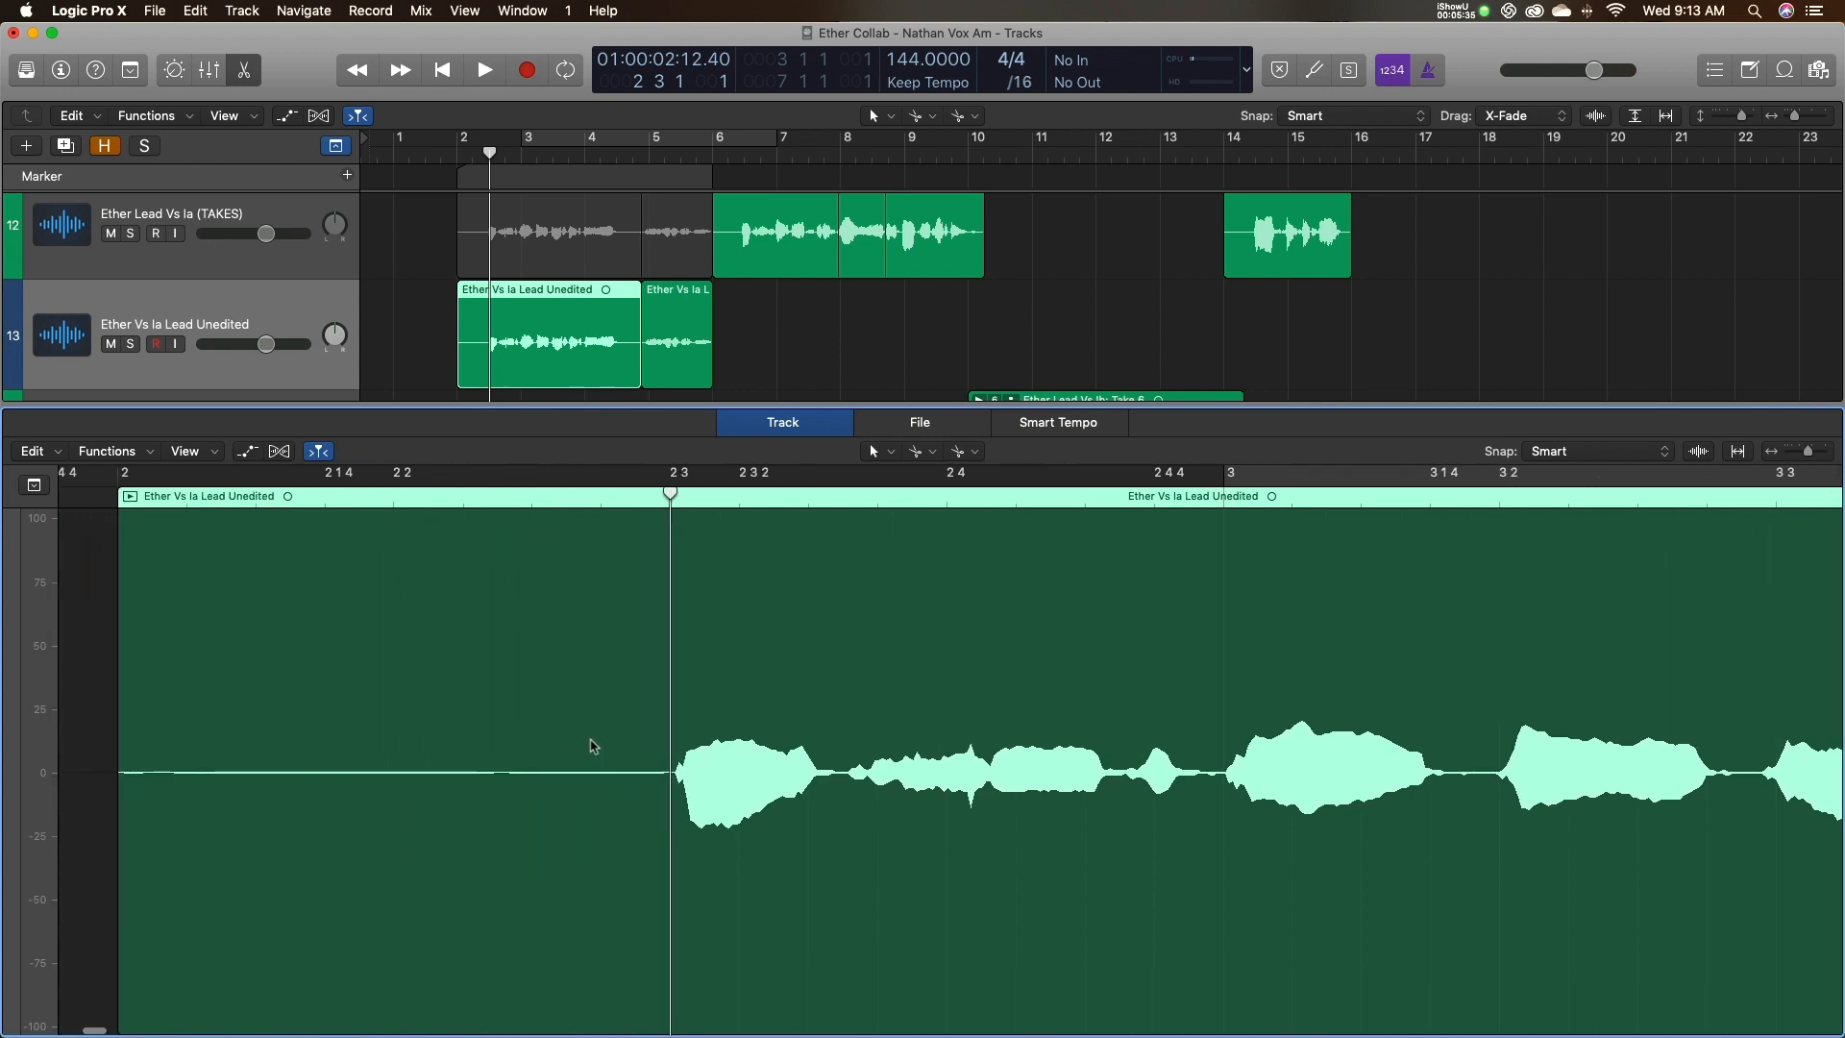
Check the Advanced preferences for the Show Advanced Tools and Advanced Editing options, and close the preferences.
{"action": "left_click", "coordinate": [893, 455]}
{"action": "left_click", "coordinate": [918, 451]}
{"action": "left_click", "coordinate": [916, 454]}
{"action": "left_click", "coordinate": [326, 77]}
{"action": "key", "text": "super+comma"}
{"action": "left_click", "coordinate": [1049, 178]}
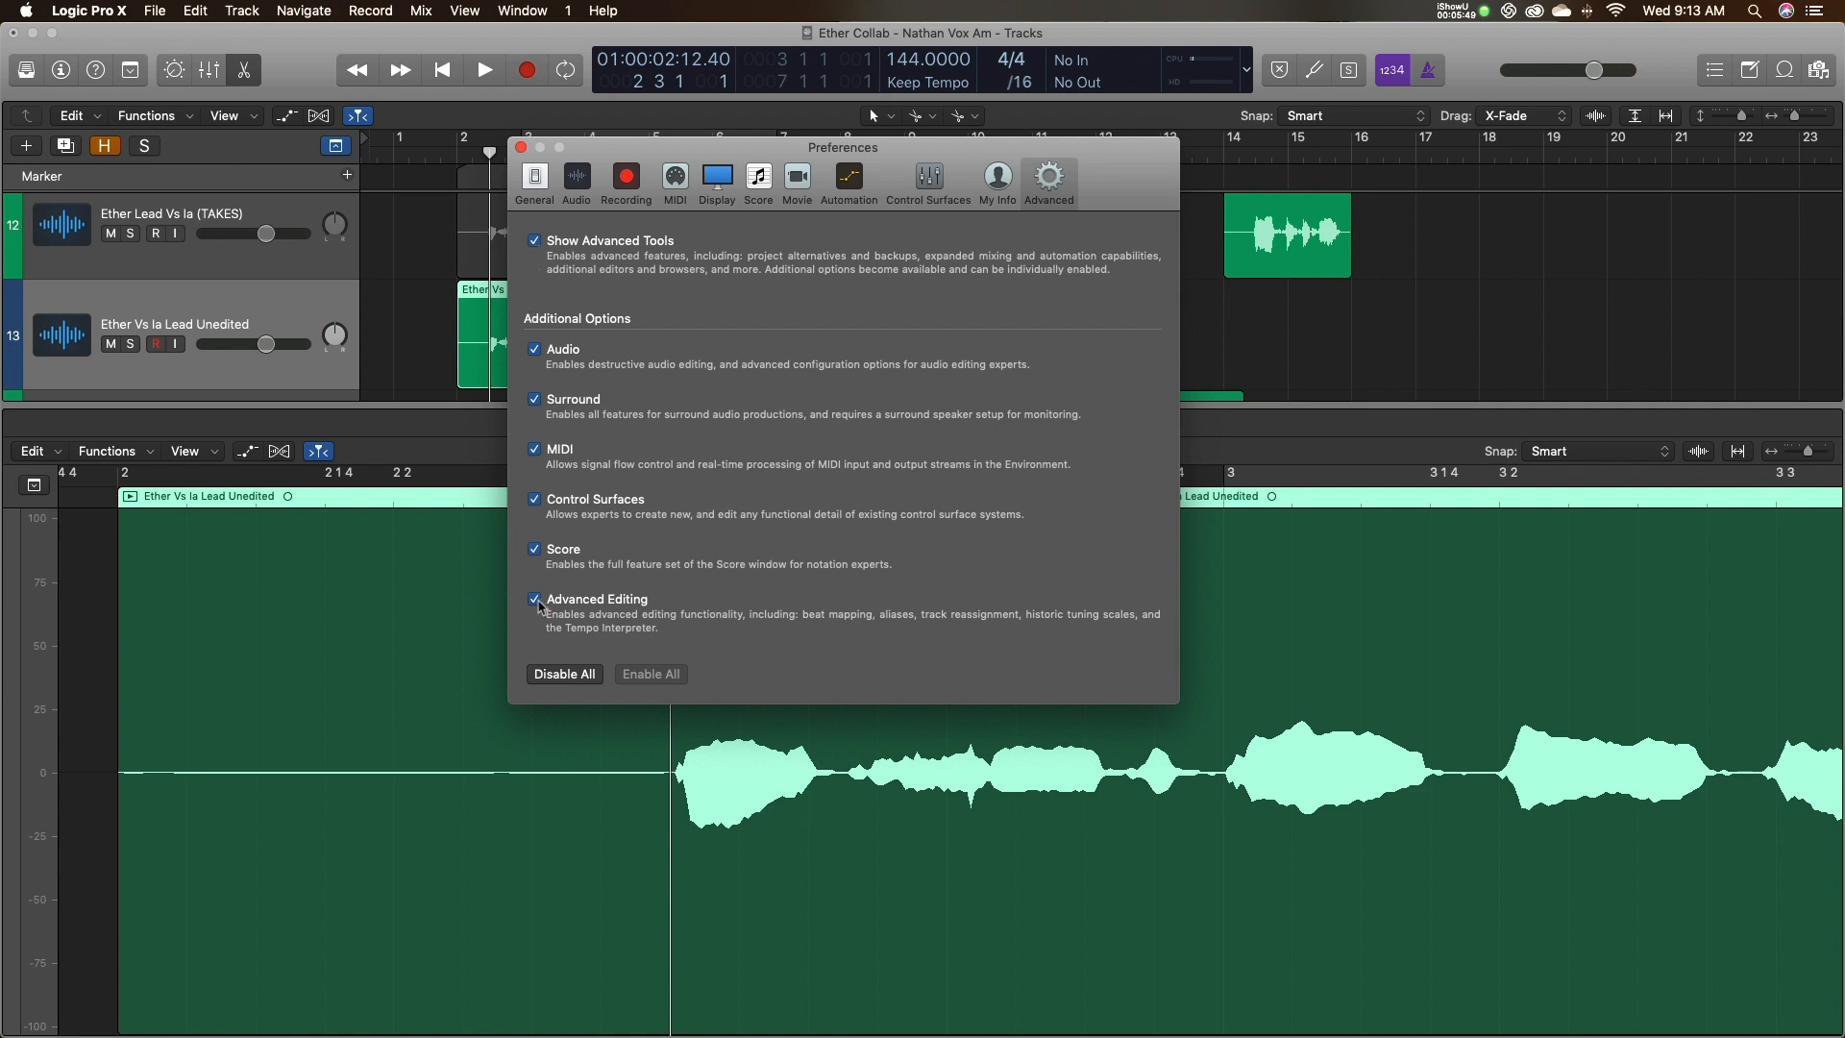
{"action": "left_click", "coordinate": [521, 147]}
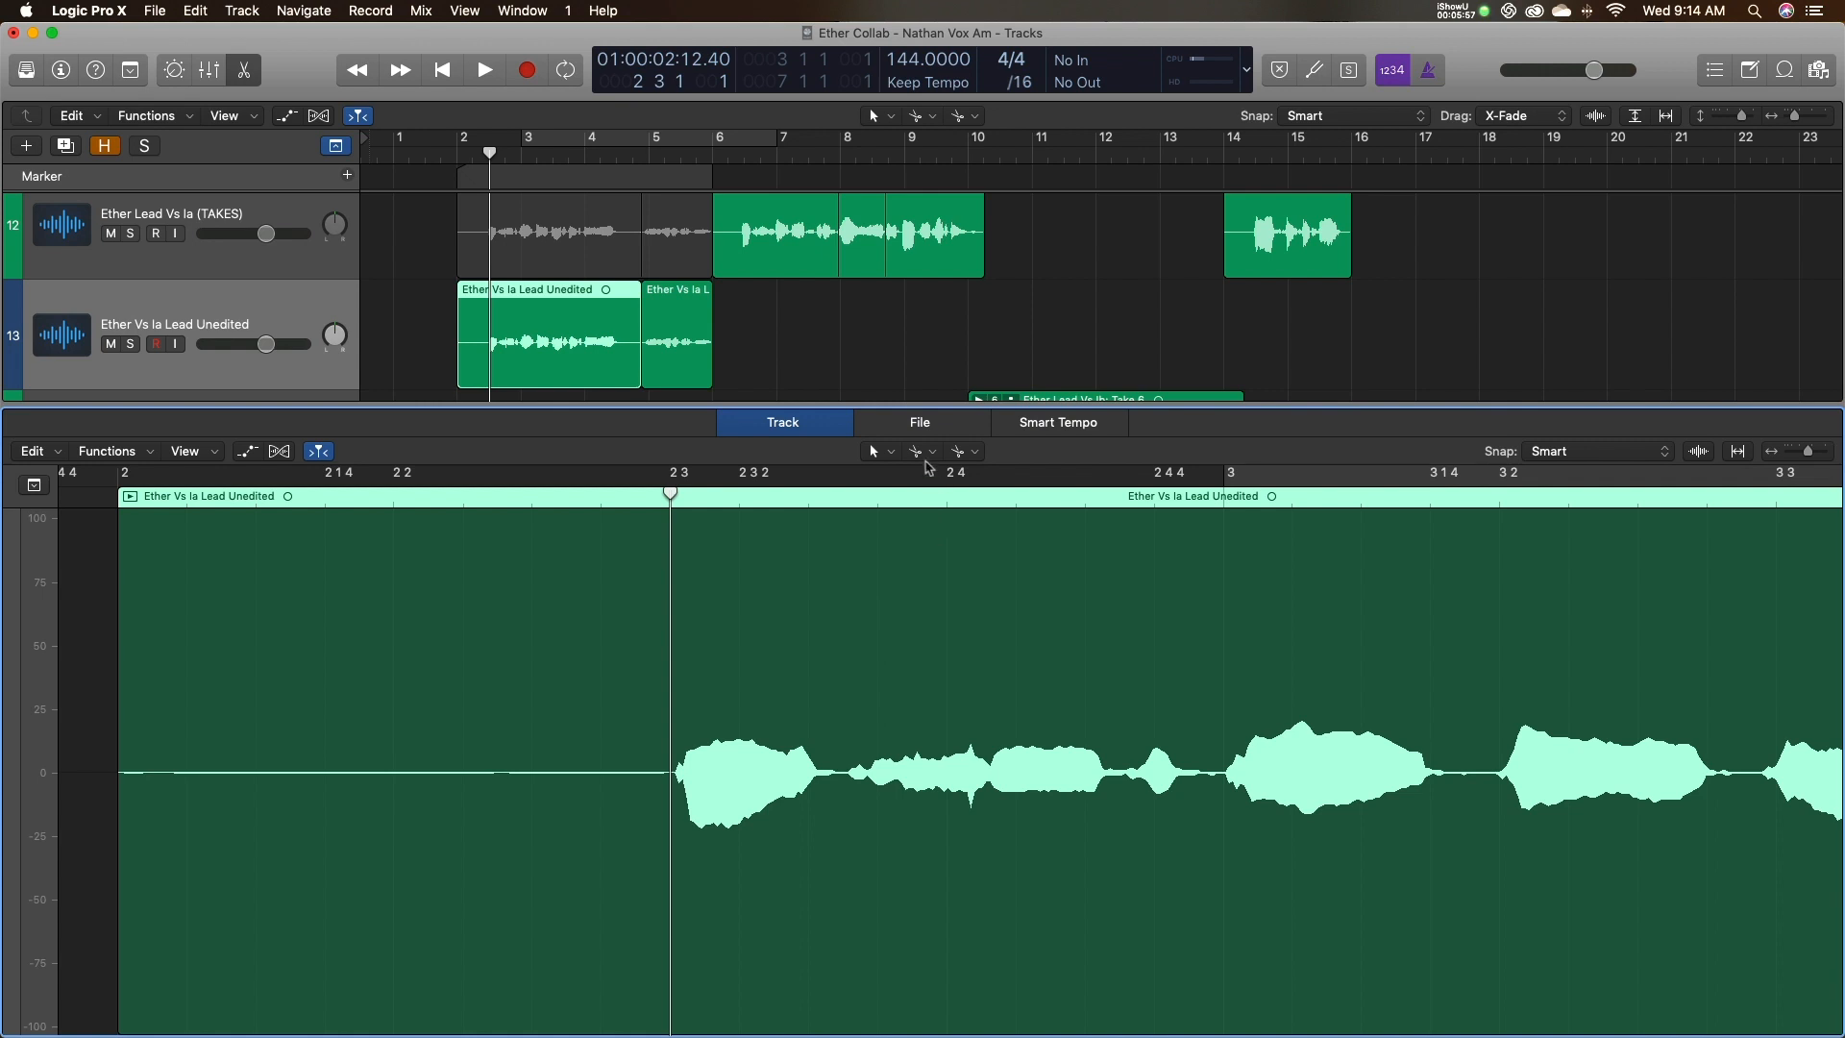
Choose the Scissors tool as the editor's Command-click tool and keep the Pointer tool as its main tool.
{"action": "left_click", "coordinate": [927, 460]}
{"action": "left_click", "coordinate": [946, 575]}
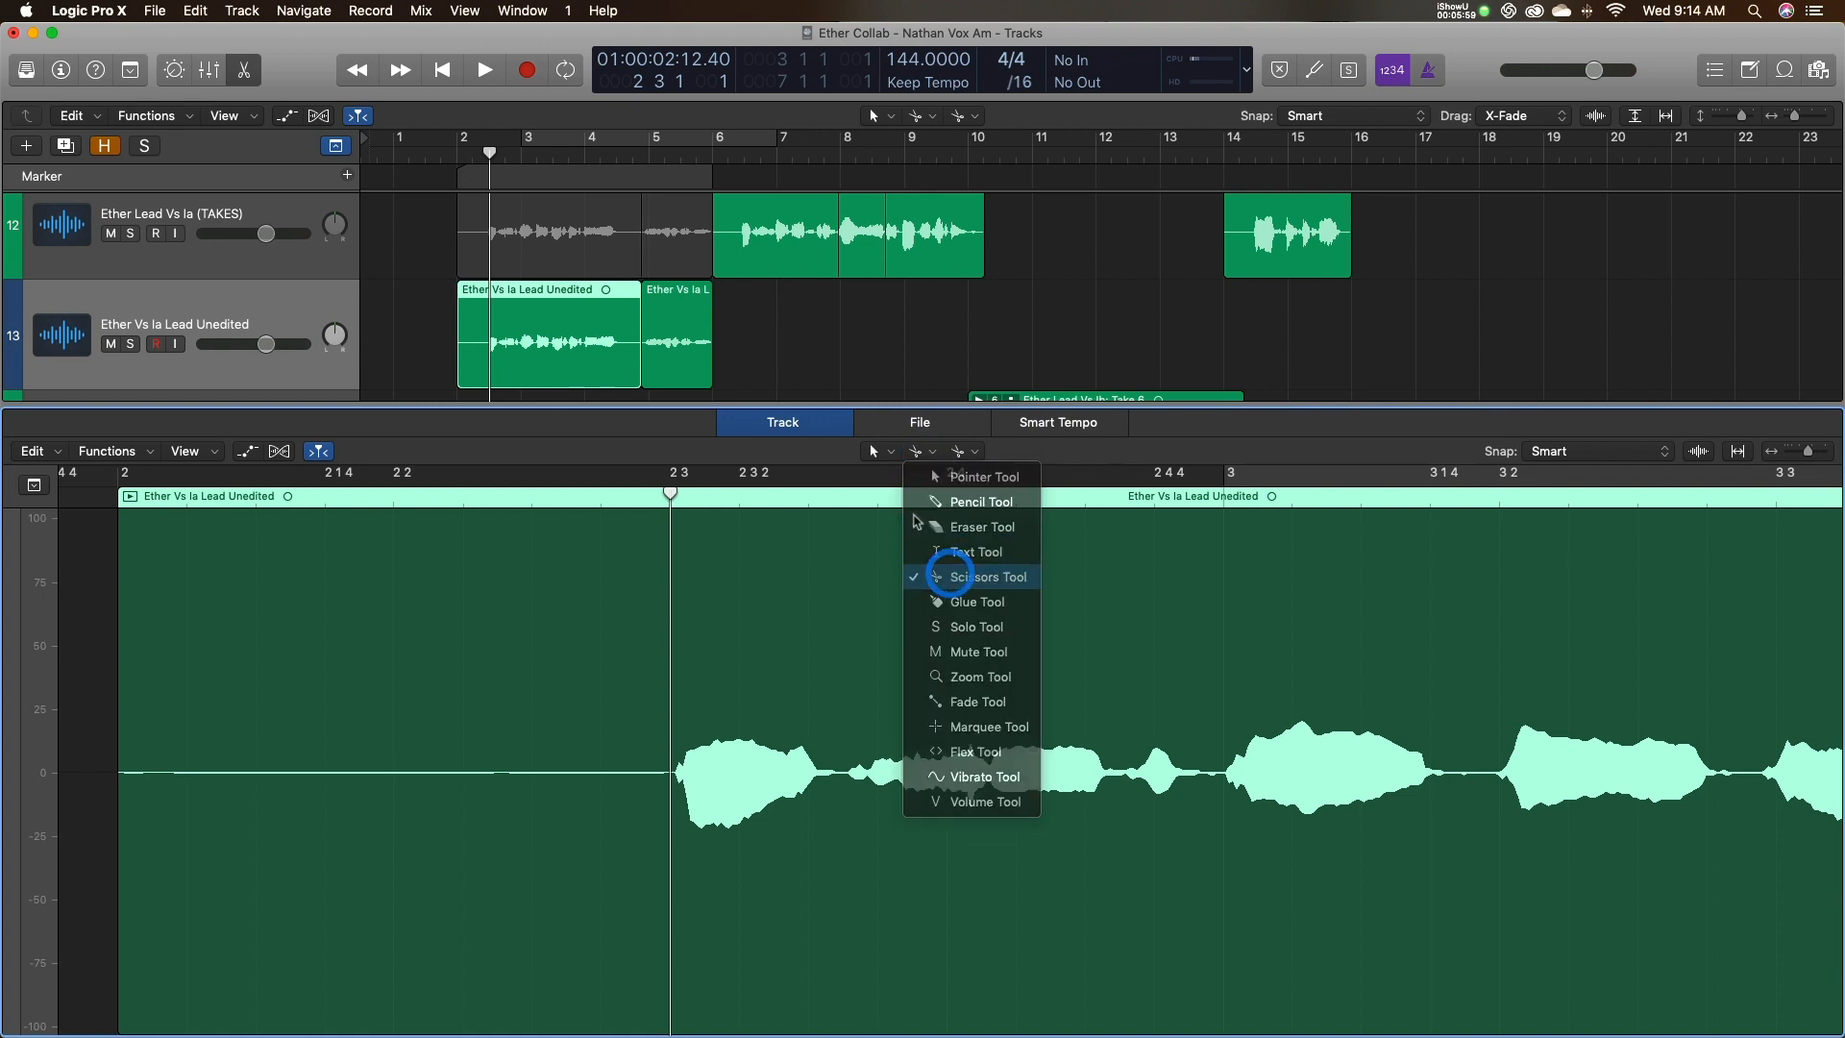
{"action": "left_click", "coordinate": [877, 451]}
{"action": "left_click", "coordinate": [882, 474]}
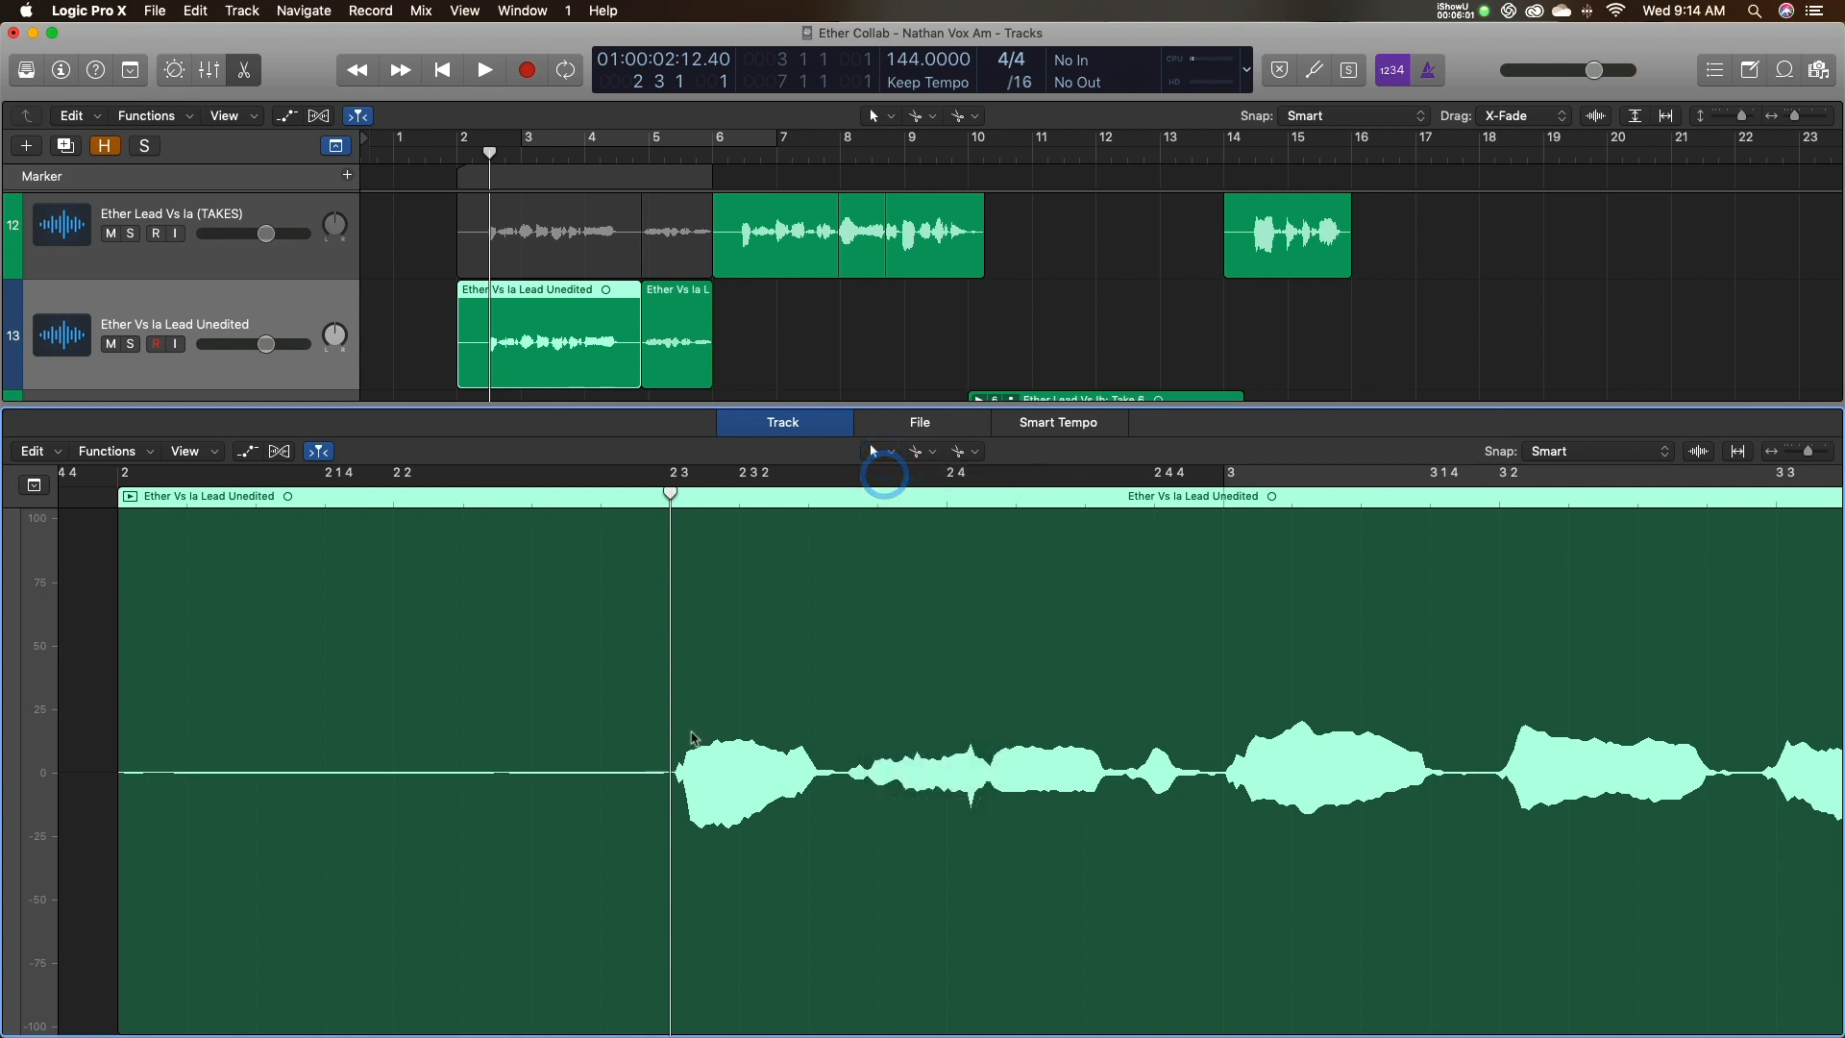
{"action": "mouse_move", "coordinate": [948, 641]}
{"action": "left_mouse_down"}
{"action": "mouse_move", "coordinate": [887, 640]}
{"action": "mouse_move", "coordinate": [947, 640]}
{"action": "left_mouse_up"}
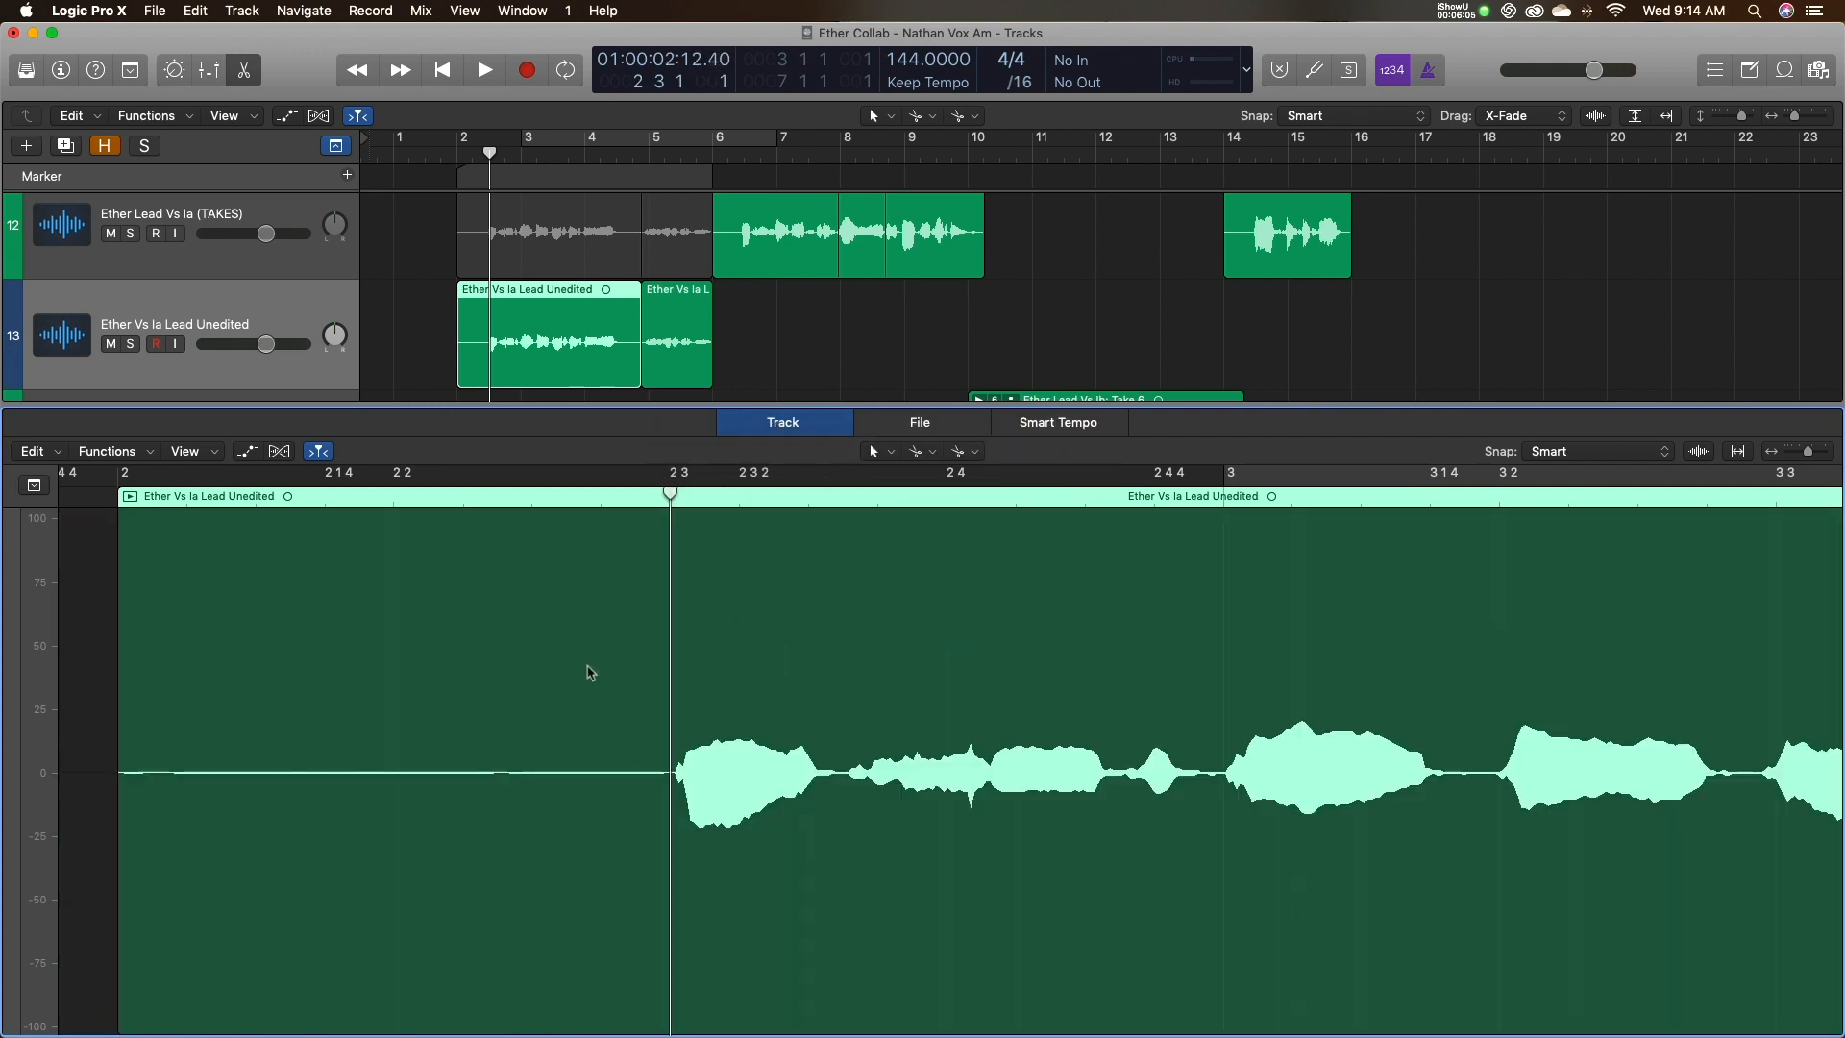
Split the first region just before the vocal starts at 2 3 and delete the silent opening piece.
{"action": "left_click", "coordinate": [660, 775], "text": "super"}
{"action": "left_click", "coordinate": [608, 682]}
{"action": "key", "text": "Delete"}
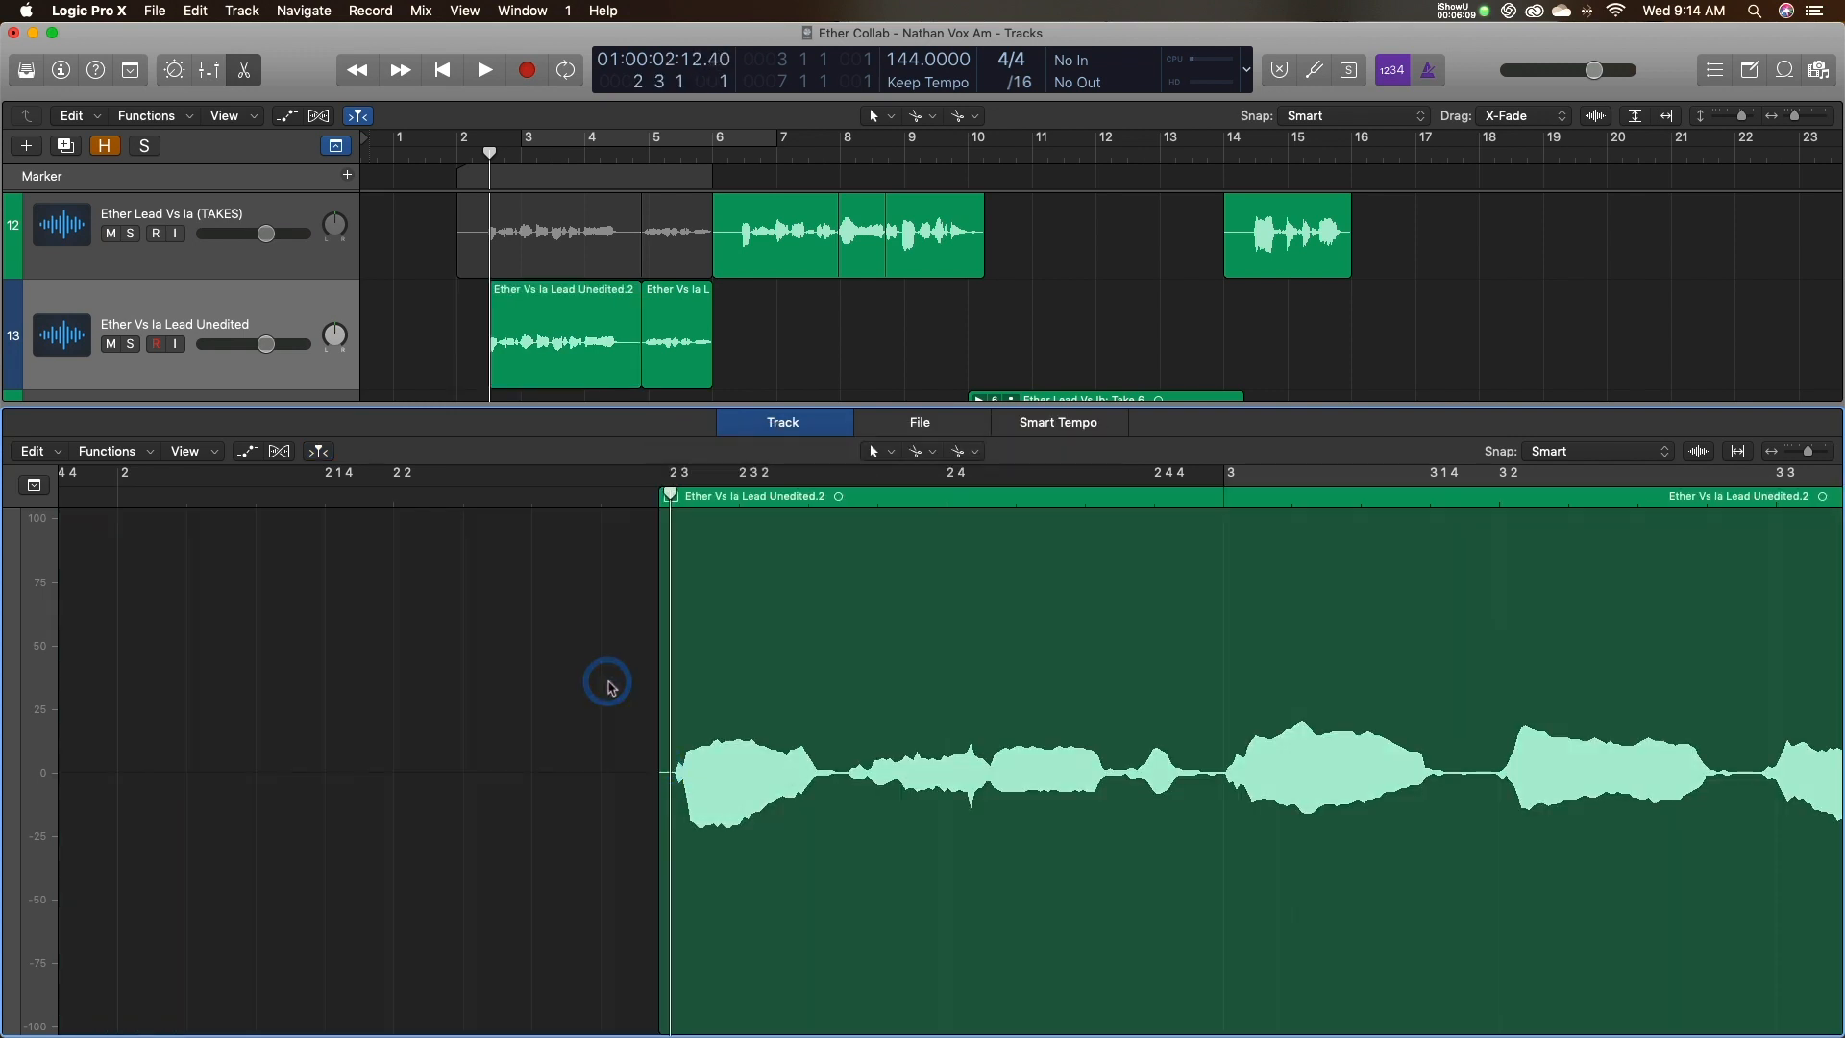
Split the first region again closer to the vocal's onset at 2 3 and delete the remaining sliver of silence.
{"action": "left_click", "coordinate": [646, 510]}
{"action": "key", "text": "super+Right"}
{"action": "key", "text": "super+Right"}
{"action": "key", "text": "super+Right"}
{"action": "key", "text": "super+Right"}
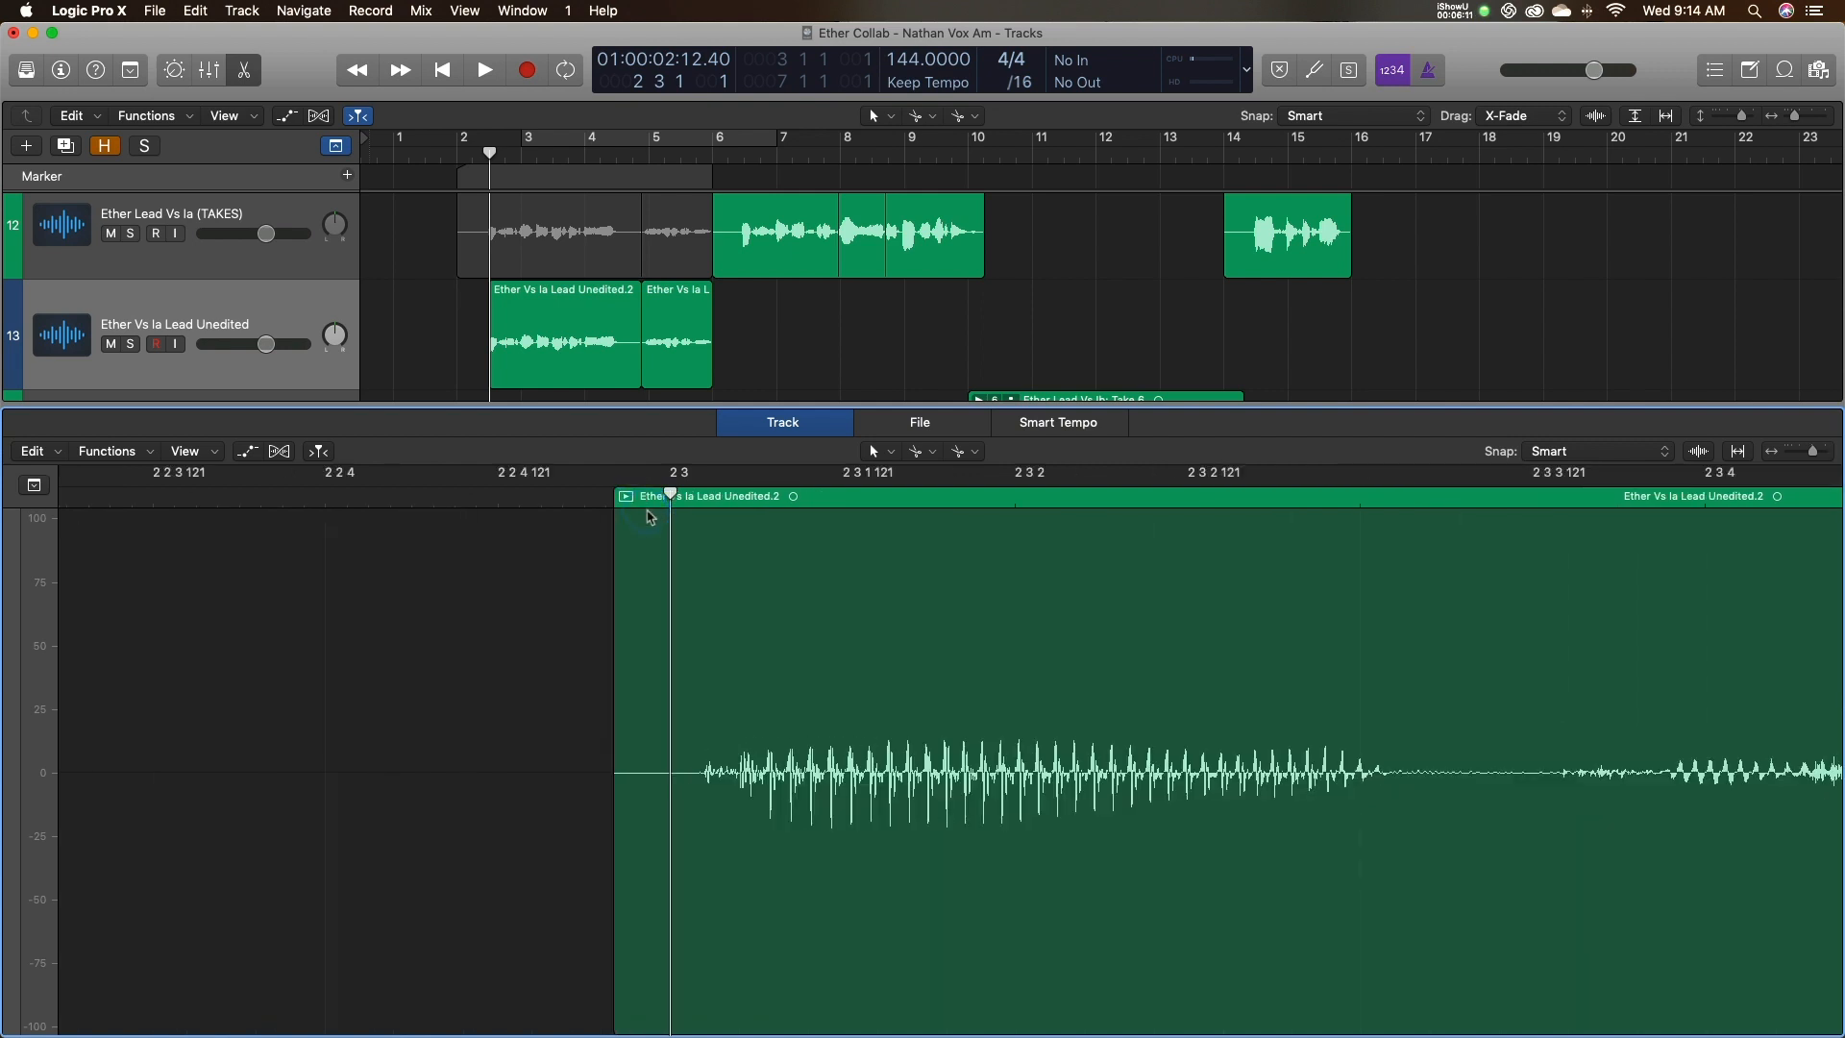
{"action": "left_click", "coordinate": [679, 747], "text": "super"}
{"action": "left_click", "coordinate": [670, 746]}
{"action": "key", "text": "Delete"}
{"action": "key", "text": "super+Left"}
{"action": "key", "text": "super+Left"}
{"action": "key", "text": "super+Left"}
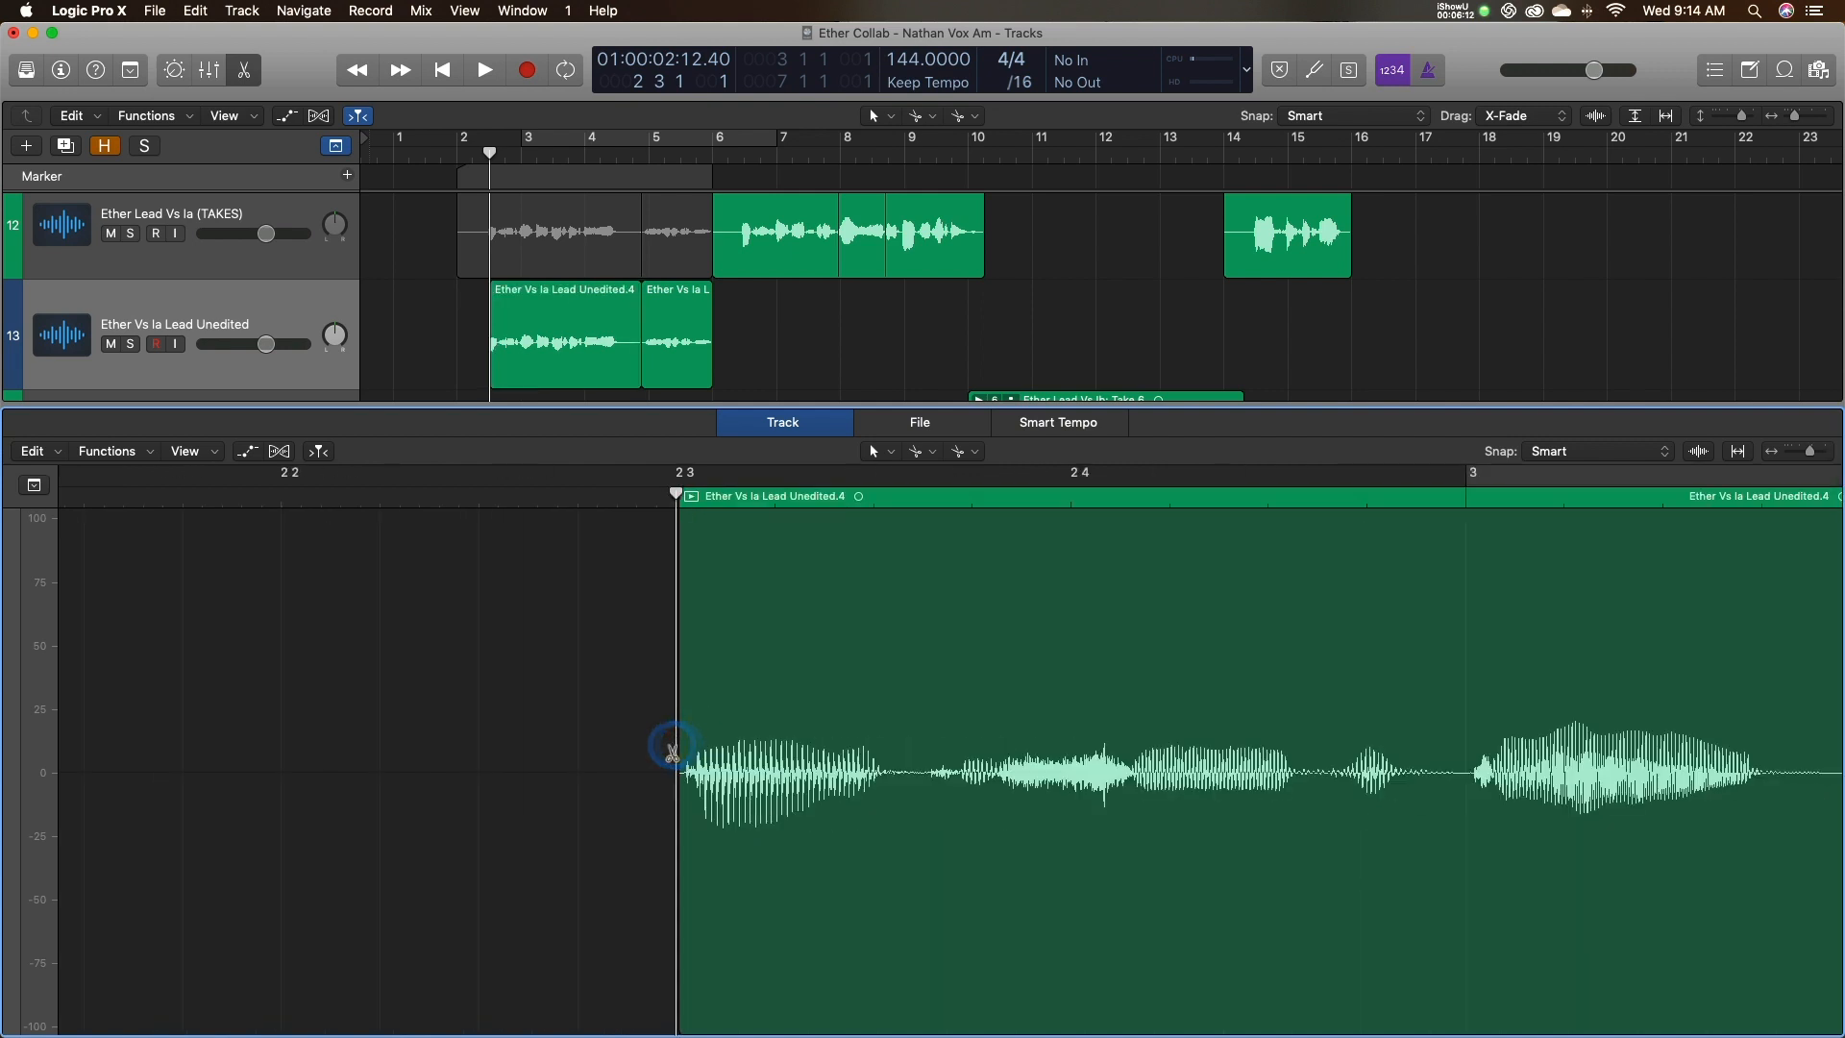
Split the first region just after its last phrase fades out past 4 3 and delete the silent end piece.
{"action": "left_click", "coordinate": [645, 499]}
{"action": "scroll", "coordinate": [1124, 730], "scroll_direction": "right", "scroll_amount": 20}
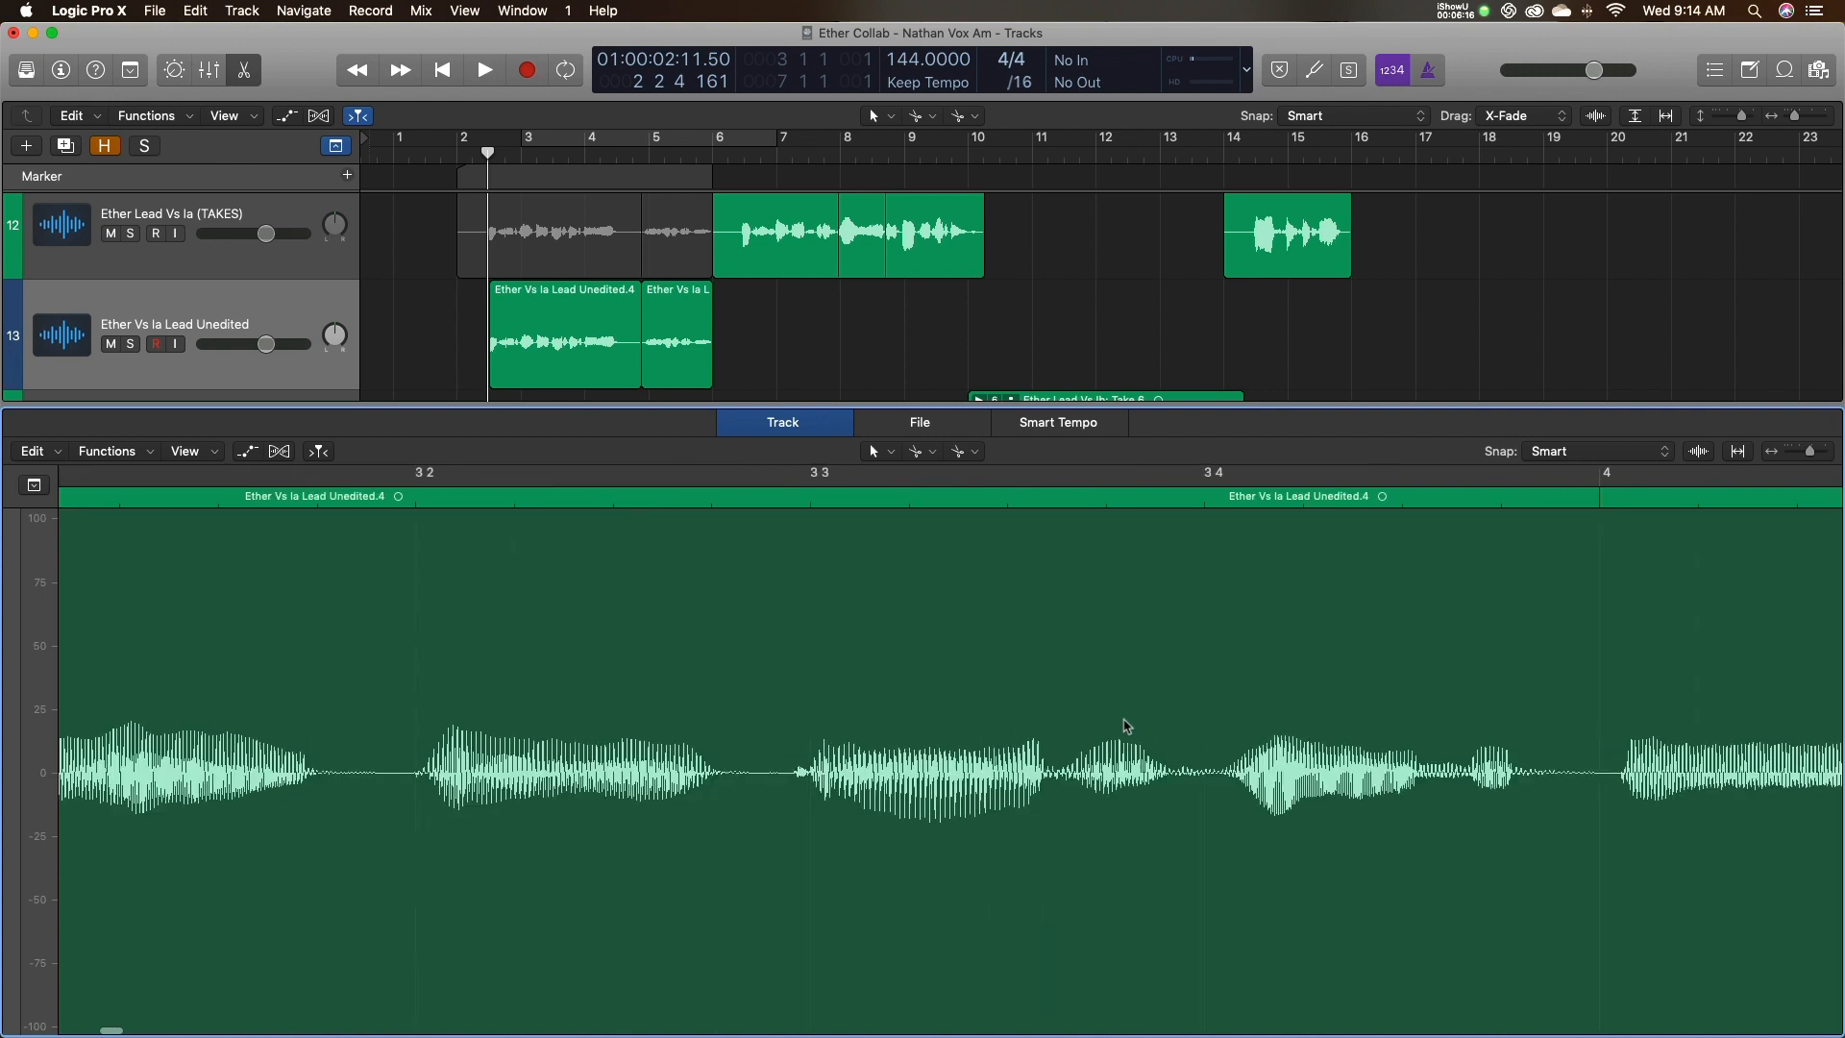
{"action": "key", "text": "space"}
{"action": "scroll", "coordinate": [646, 764], "scroll_direction": "right", "scroll_amount": 20}
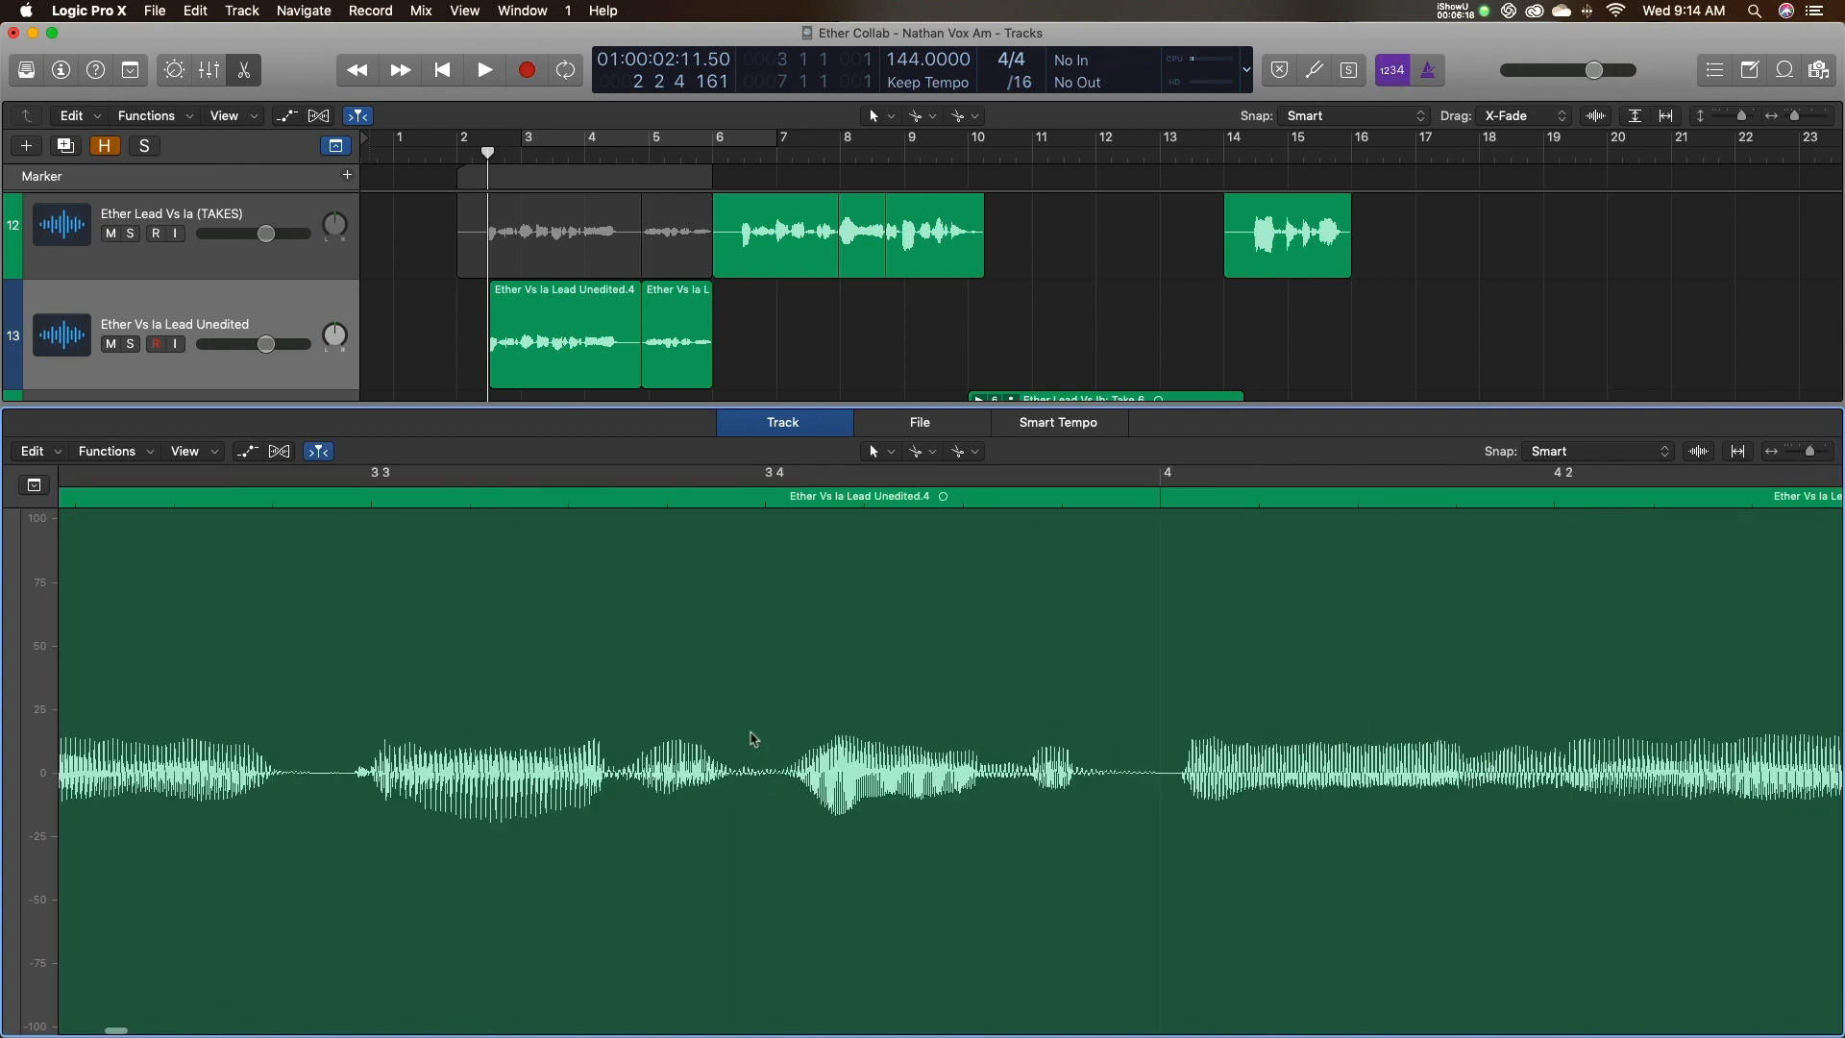
{"action": "left_click", "coordinate": [1065, 774], "text": "super"}
{"action": "left_click", "coordinate": [1182, 745]}
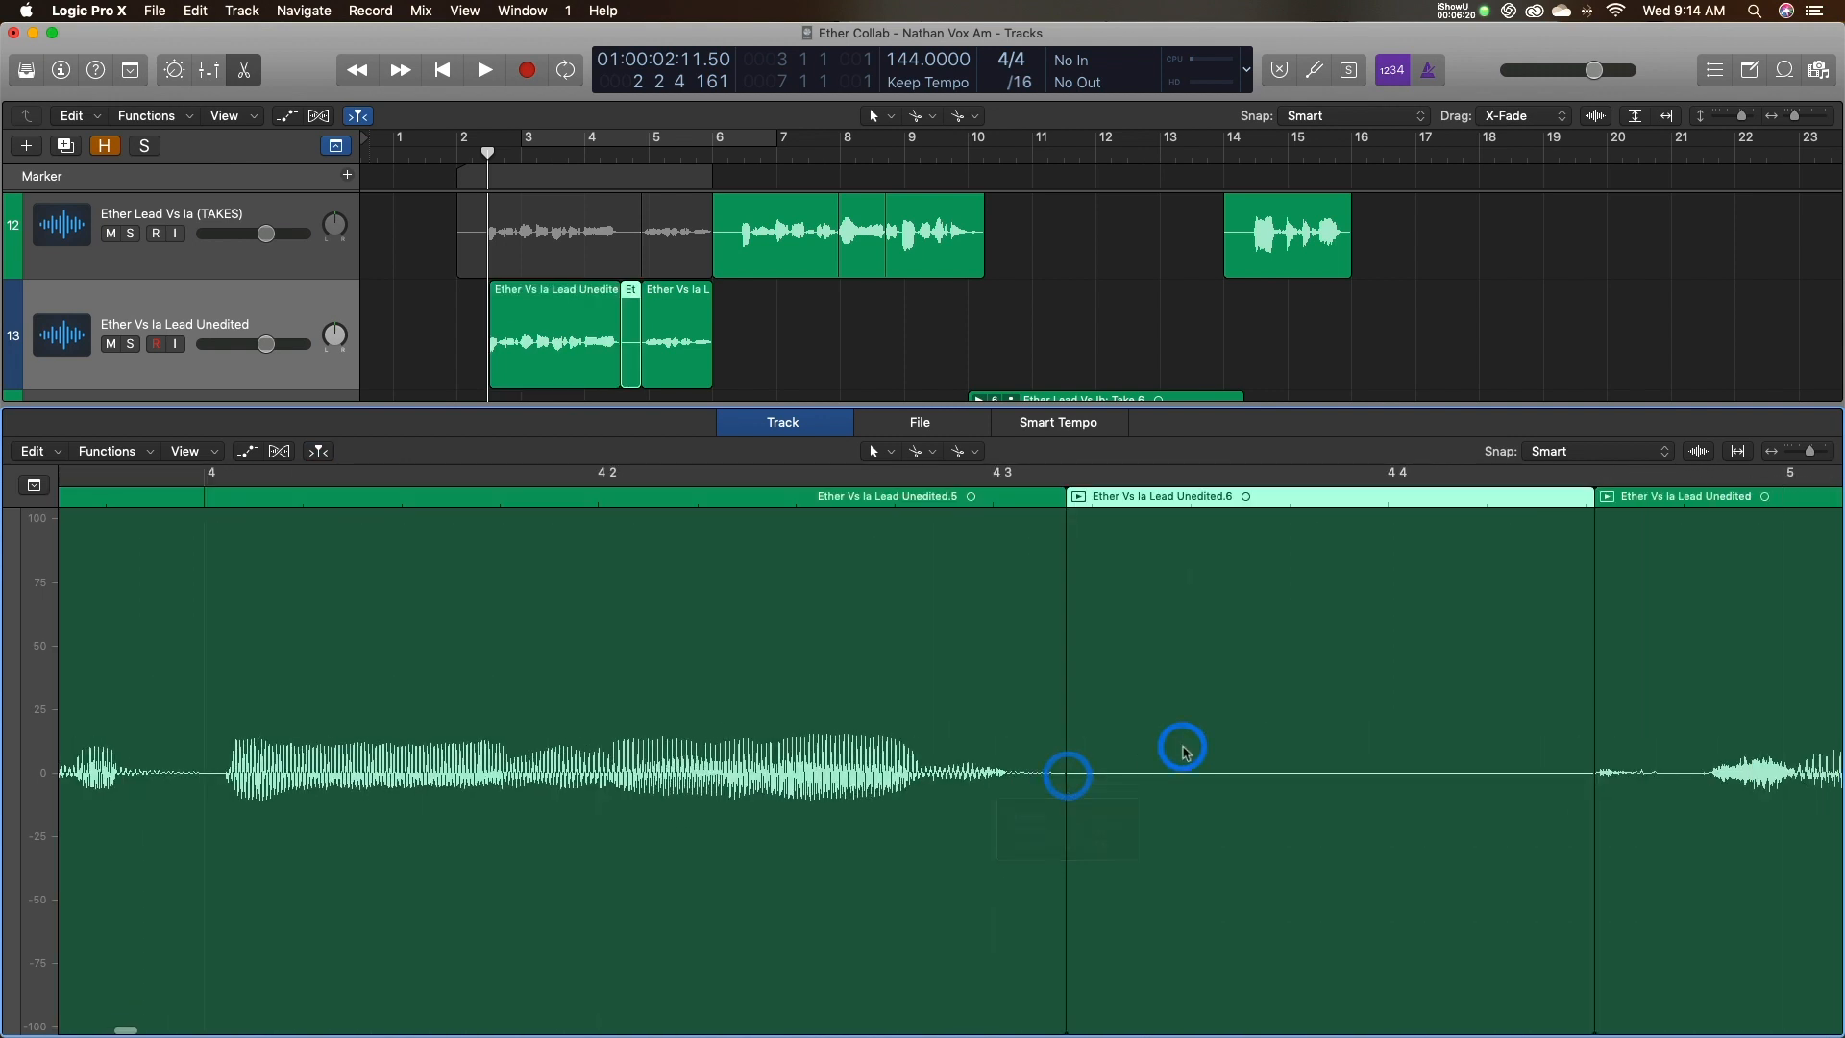
{"action": "key", "text": "Delete"}
{"action": "scroll", "coordinate": [1169, 816], "scroll_direction": "right", "scroll_amount": 5}
Audition the start of the second region and extend its beginning earlier, to between 4 4 and bar 5.
{"action": "left_click", "coordinate": [1088, 503]}
{"action": "key", "text": "space"}
{"action": "key", "text": "space"}
{"action": "left_click_drag", "start_coordinate": [1155, 807], "coordinate": [1077, 792]}
{"action": "left_click", "coordinate": [1095, 776], "text": "super"}
{"action": "left_click", "coordinate": [1033, 501]}
{"action": "key", "text": "space"}
Split the second region shortly before its opening breath and delete the small silent piece in front.
{"action": "left_click", "coordinate": [1111, 764]}
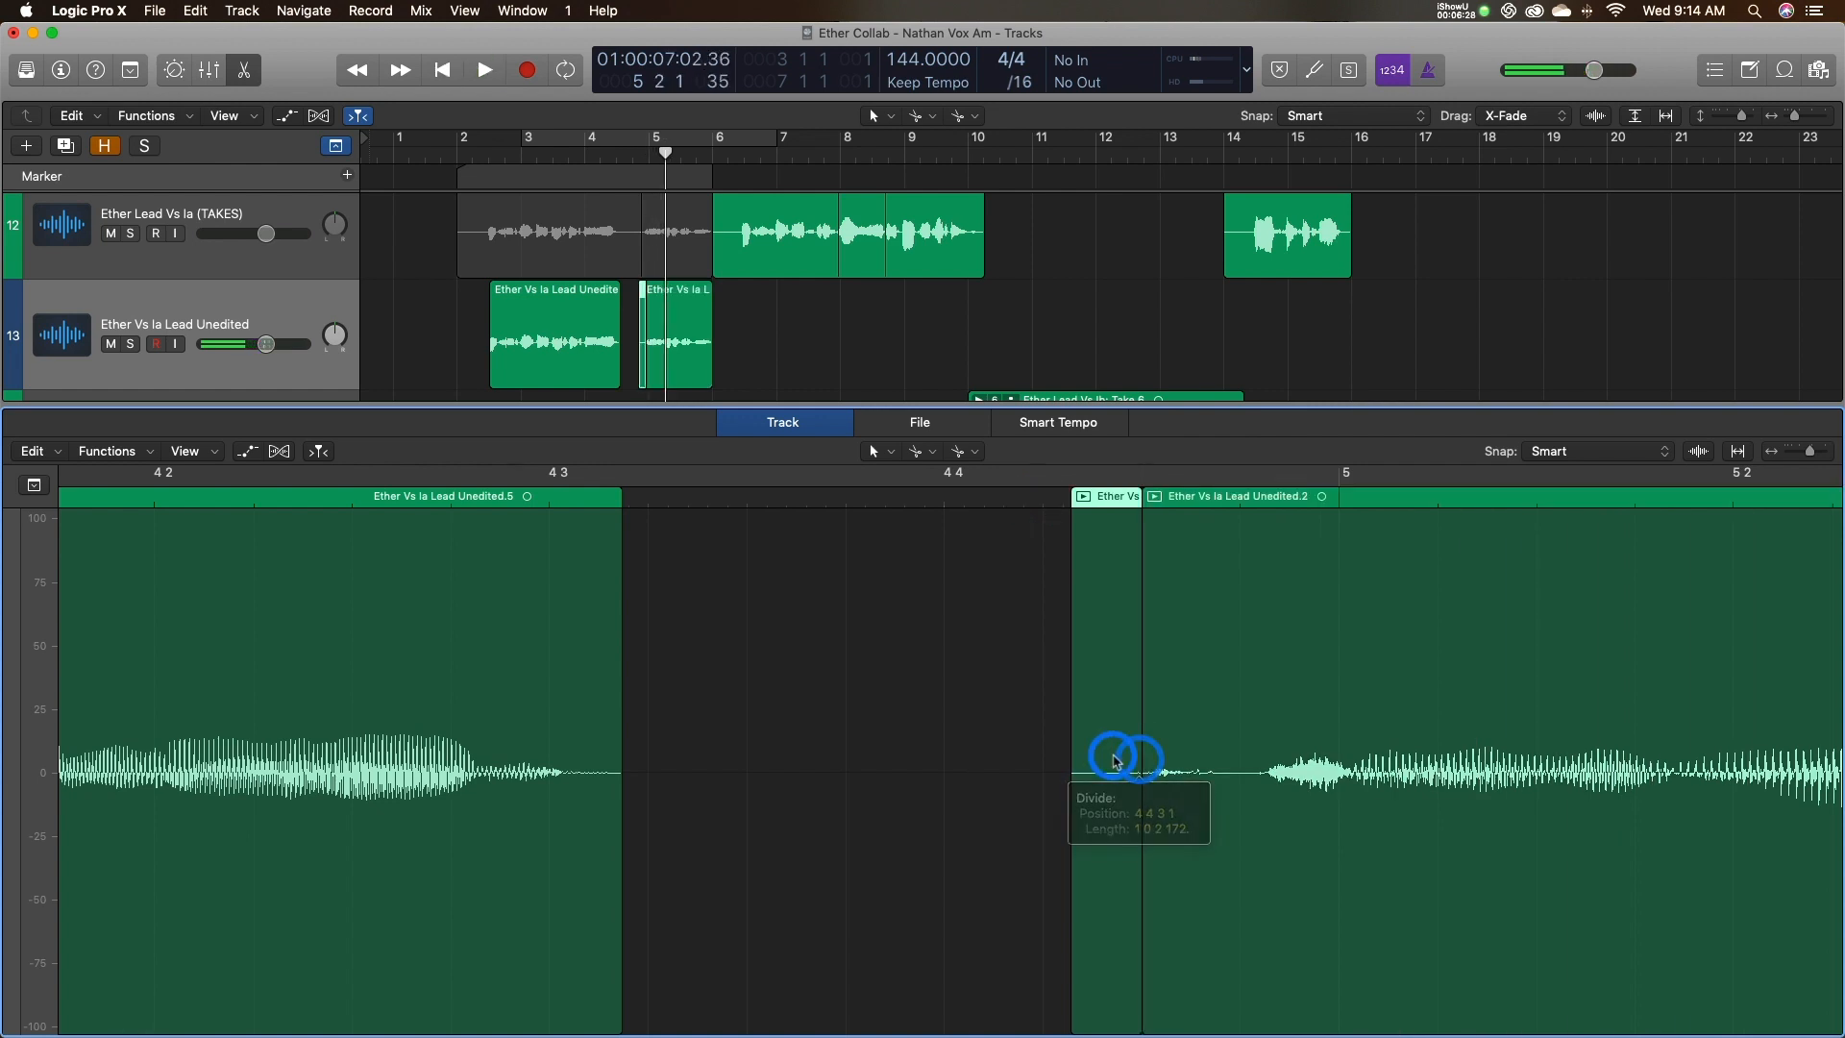
{"action": "key", "text": "Delete"}
{"action": "key", "text": "super+z"}
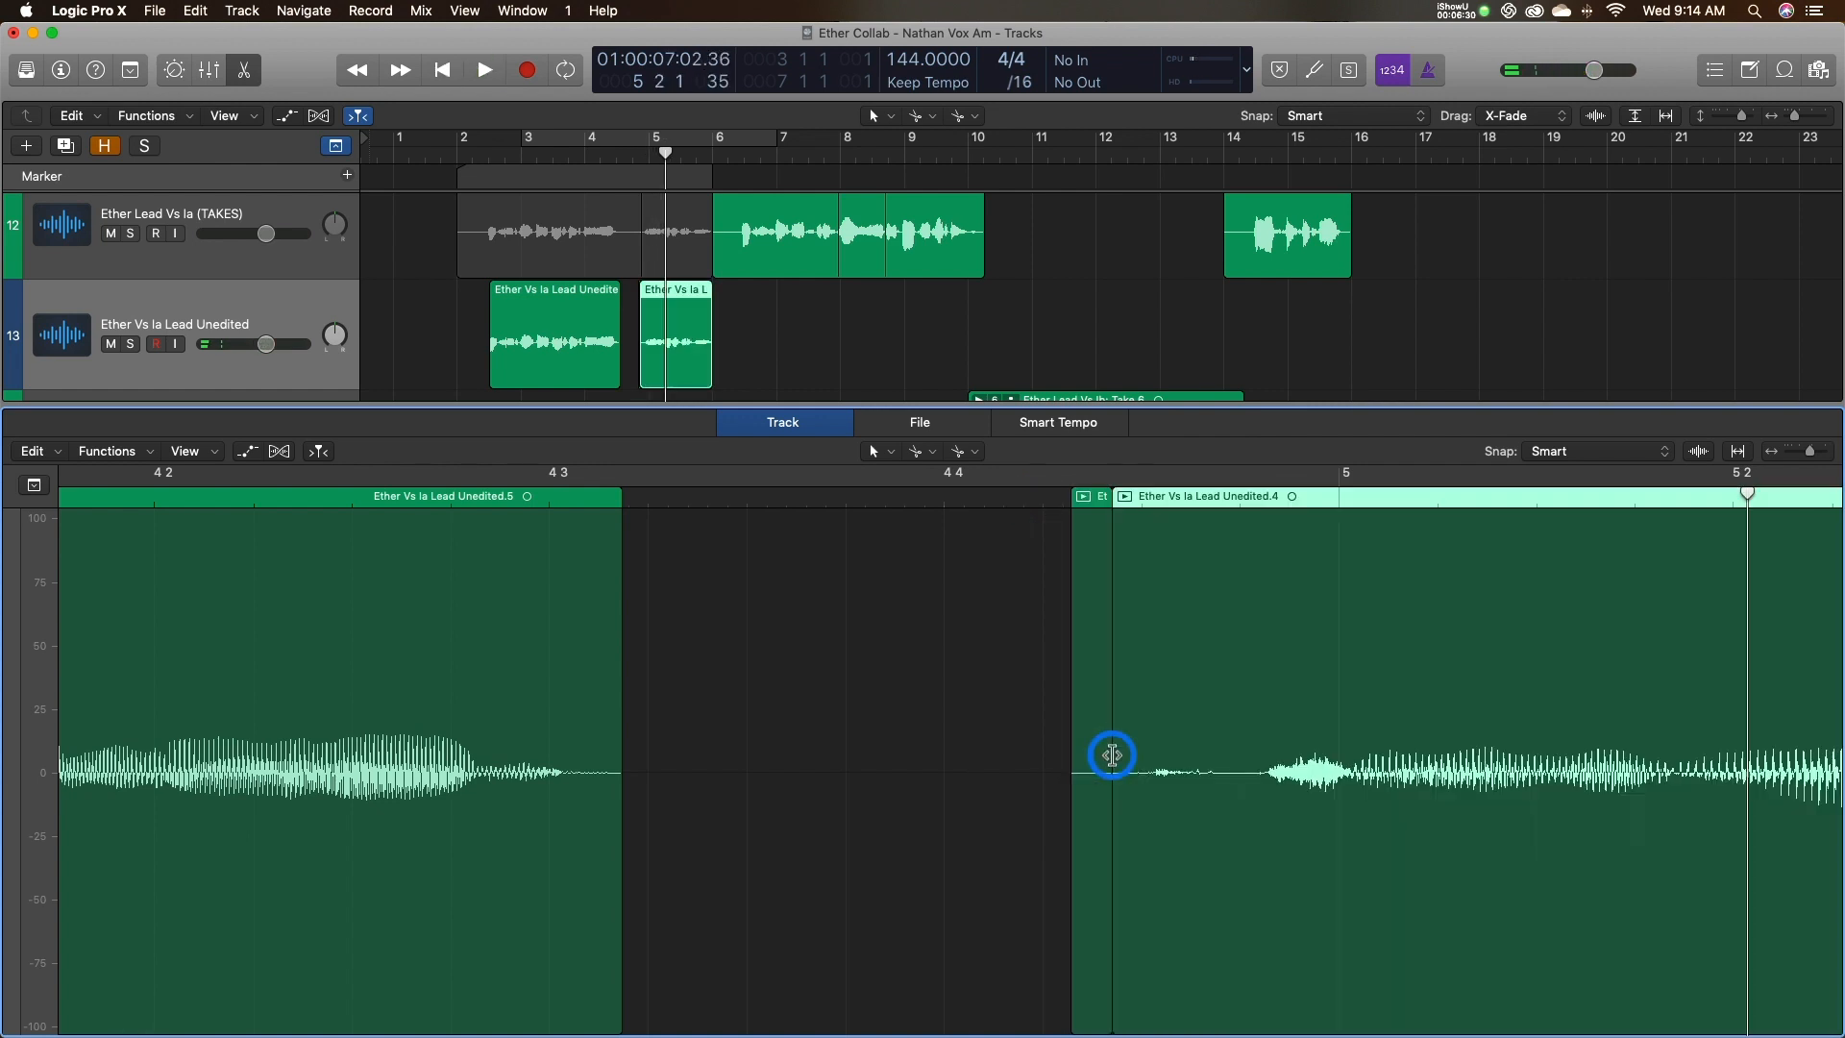
{"action": "left_click", "coordinate": [1093, 757]}
{"action": "key", "text": "Delete"}
Play the second region's ending and extend its end past bar 6 to include the full vocal tail.
{"action": "key", "text": "space"}
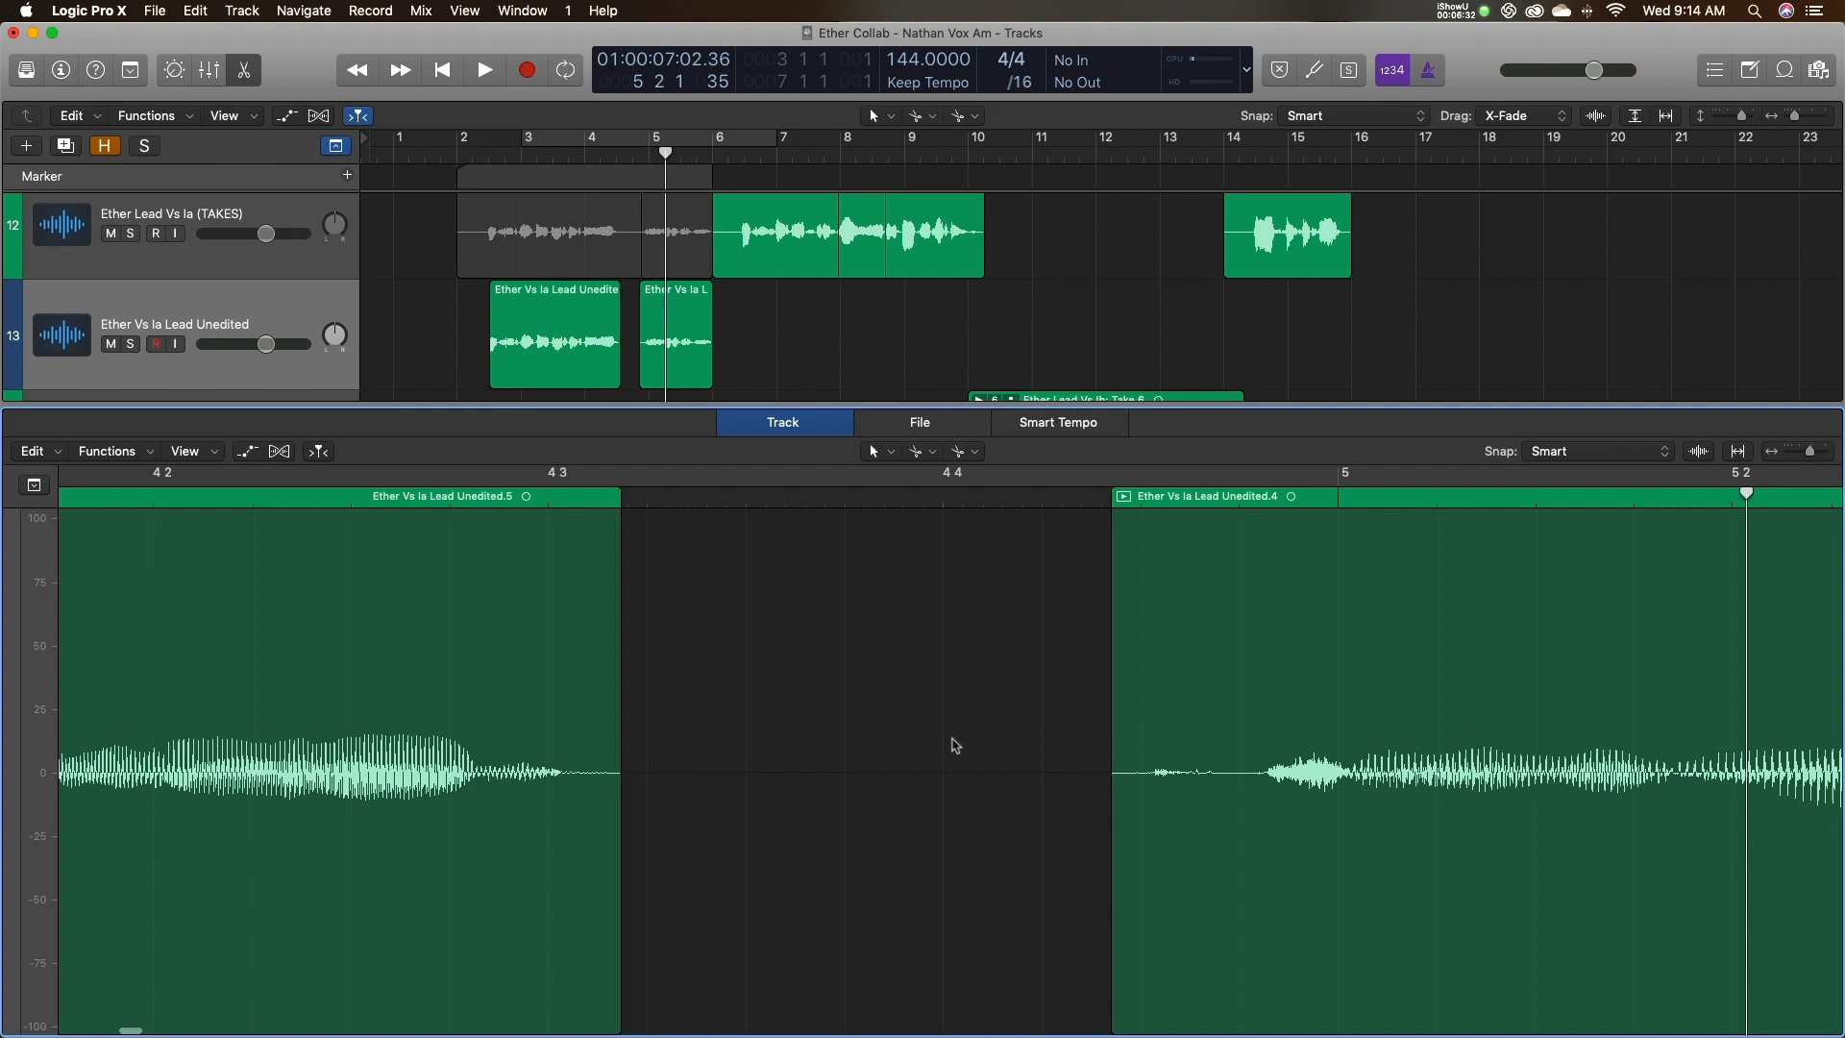
{"action": "scroll", "coordinate": [1057, 738], "scroll_direction": "right", "scroll_amount": 3}
{"action": "left_click", "coordinate": [1231, 754]}
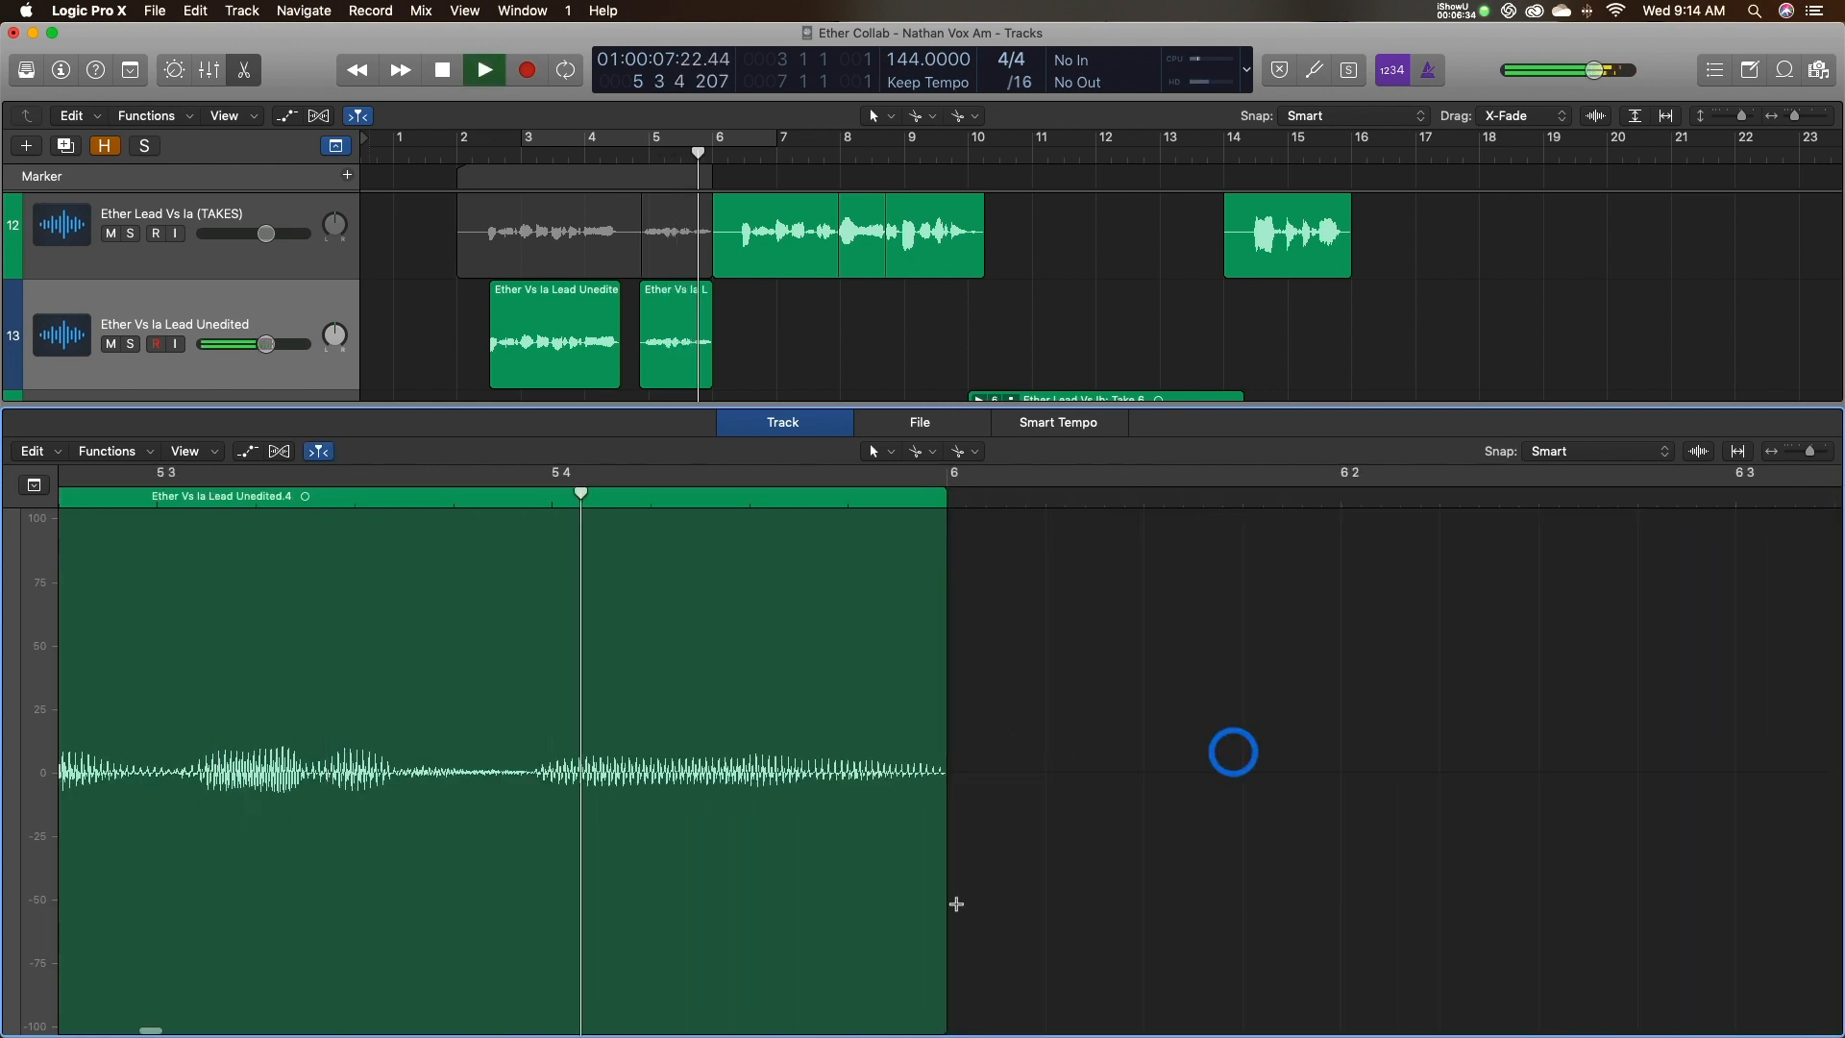
{"action": "key", "text": "space"}
{"action": "left_click_drag", "start_coordinate": [947, 870], "coordinate": [1156, 868]}
{"action": "left_click", "coordinate": [519, 496]}
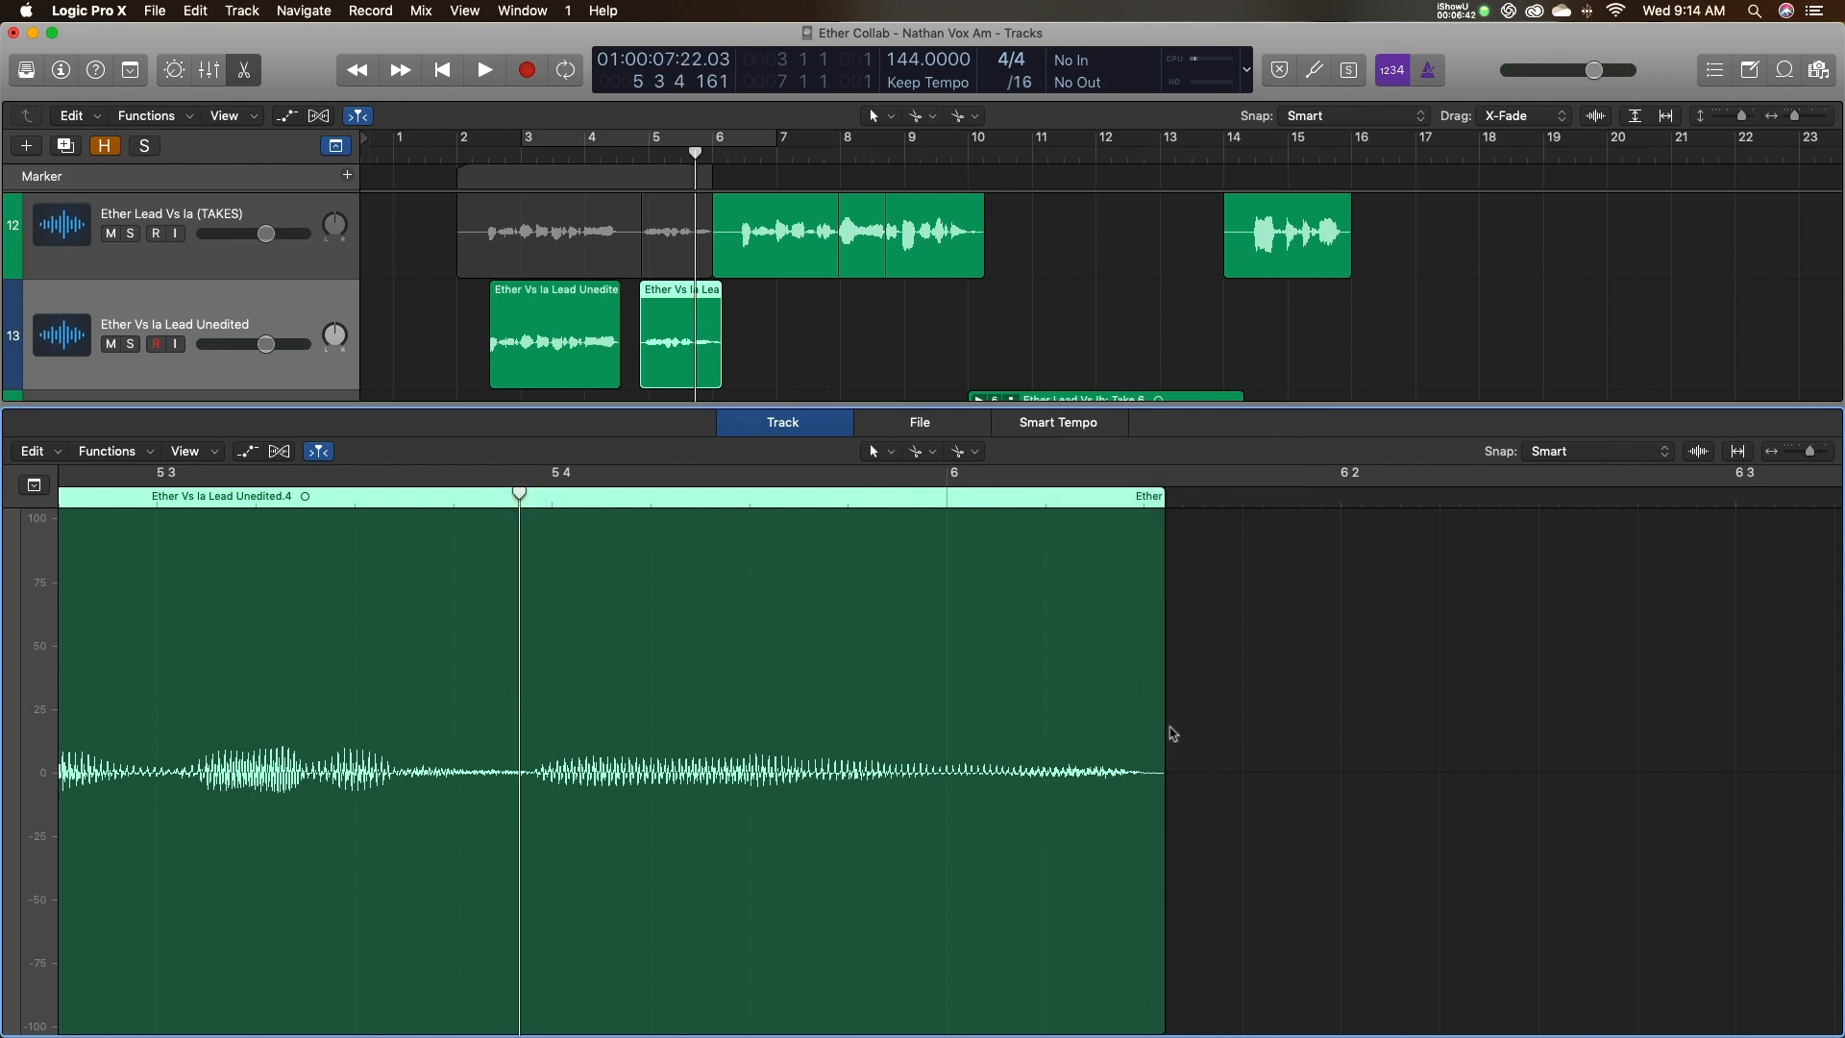
Trim the second region's end back slightly to where the vocal tail fades out, and audition the ending from 5 4.
{"action": "mouse_move", "coordinate": [1164, 727]}
{"action": "left_mouse_down"}
{"action": "mouse_move", "coordinate": [1214, 723]}
{"action": "mouse_move", "coordinate": [1160, 724]}
{"action": "left_mouse_up"}
{"action": "left_click_drag", "start_coordinate": [1159, 820], "coordinate": [1147, 862]}
{"action": "left_click", "coordinate": [1231, 802]}
{"action": "left_click", "coordinate": [538, 499]}
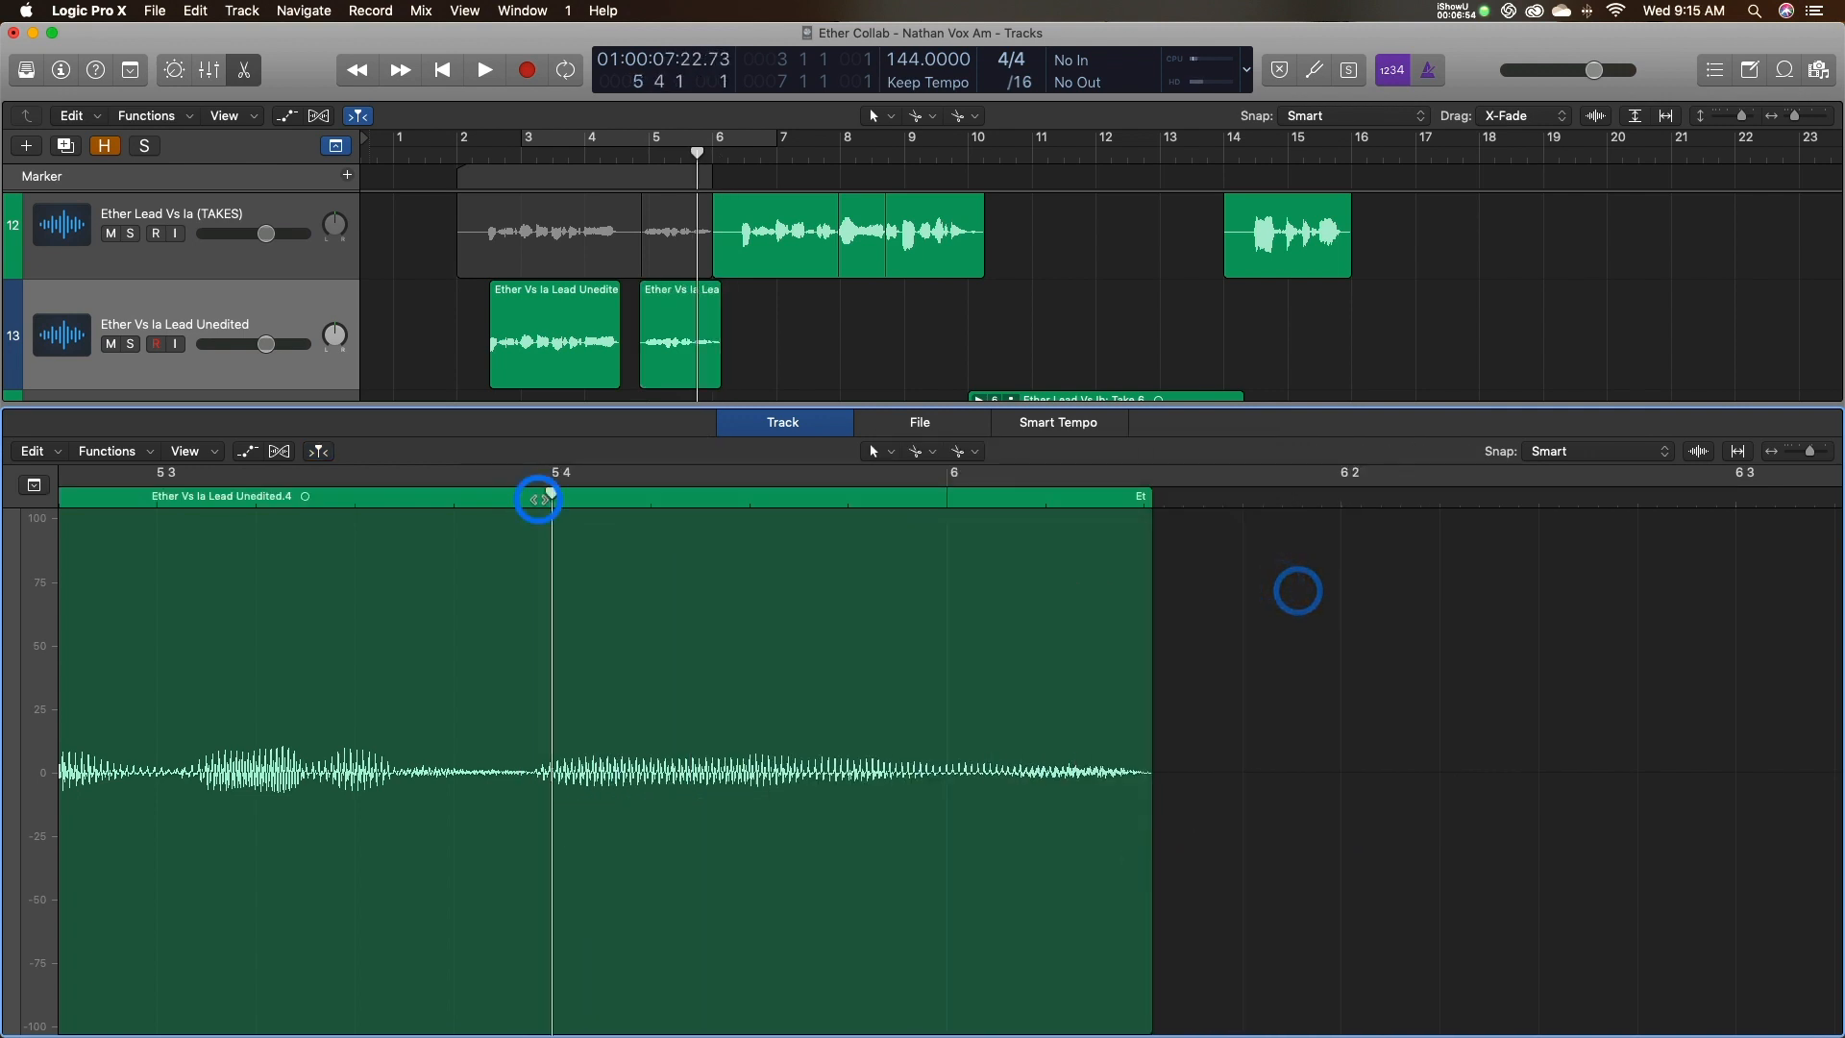
{"action": "key", "text": "space"}
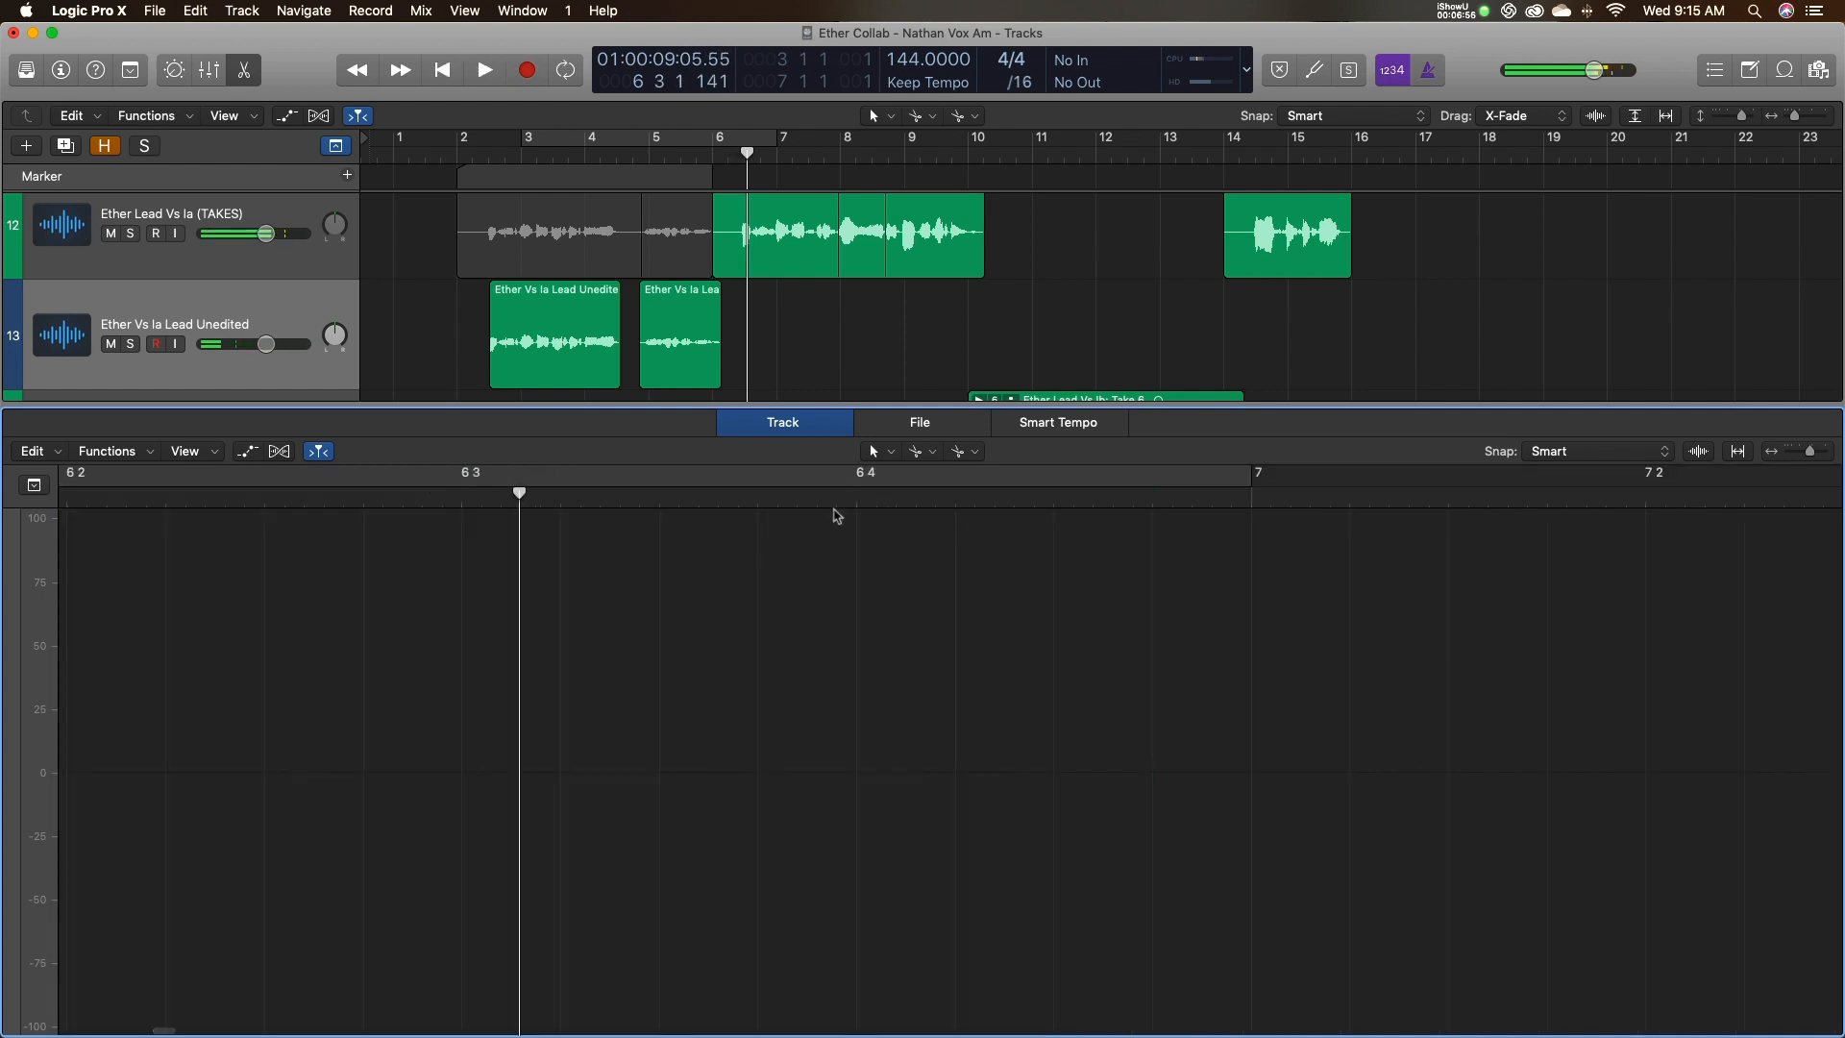
Move the first lead vocal region slightly earlier on the timeline, so it begins just ahead of 2 3.
{"action": "scroll", "coordinate": [836, 516], "scroll_direction": "left", "scroll_amount": 10}
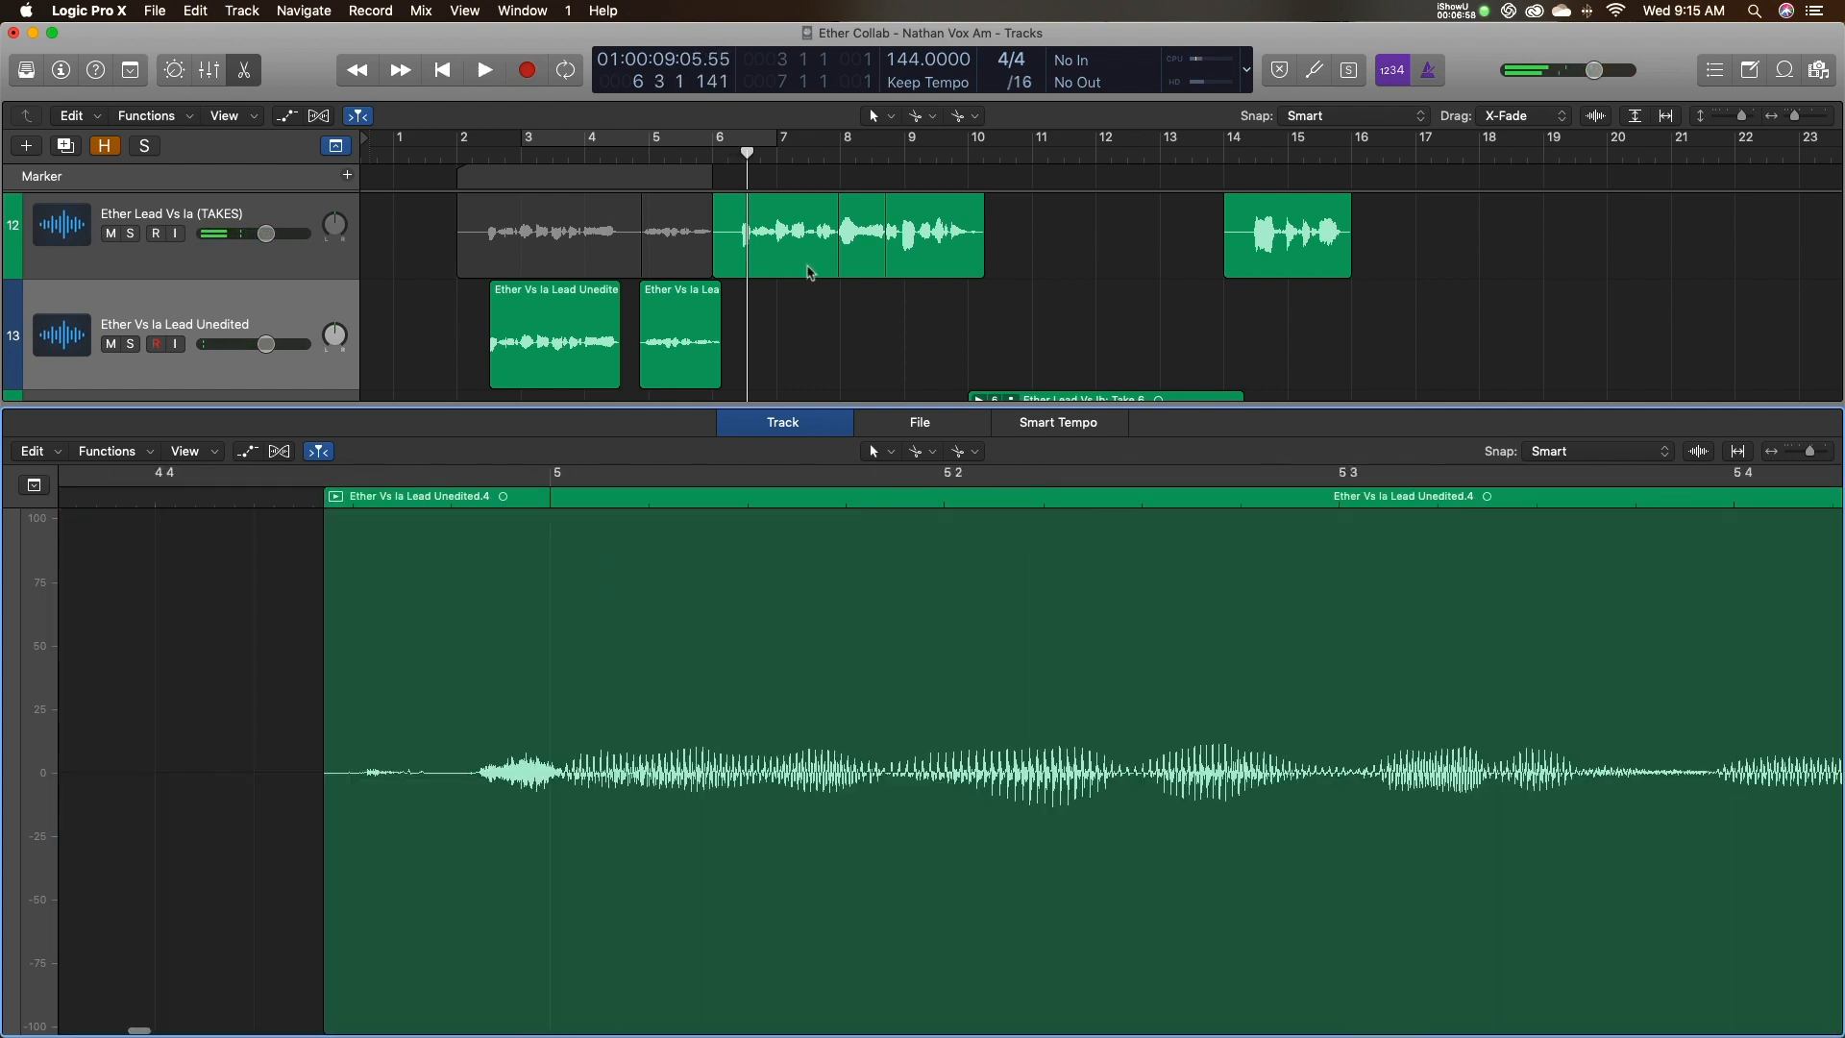
{"action": "left_click", "coordinate": [489, 150]}
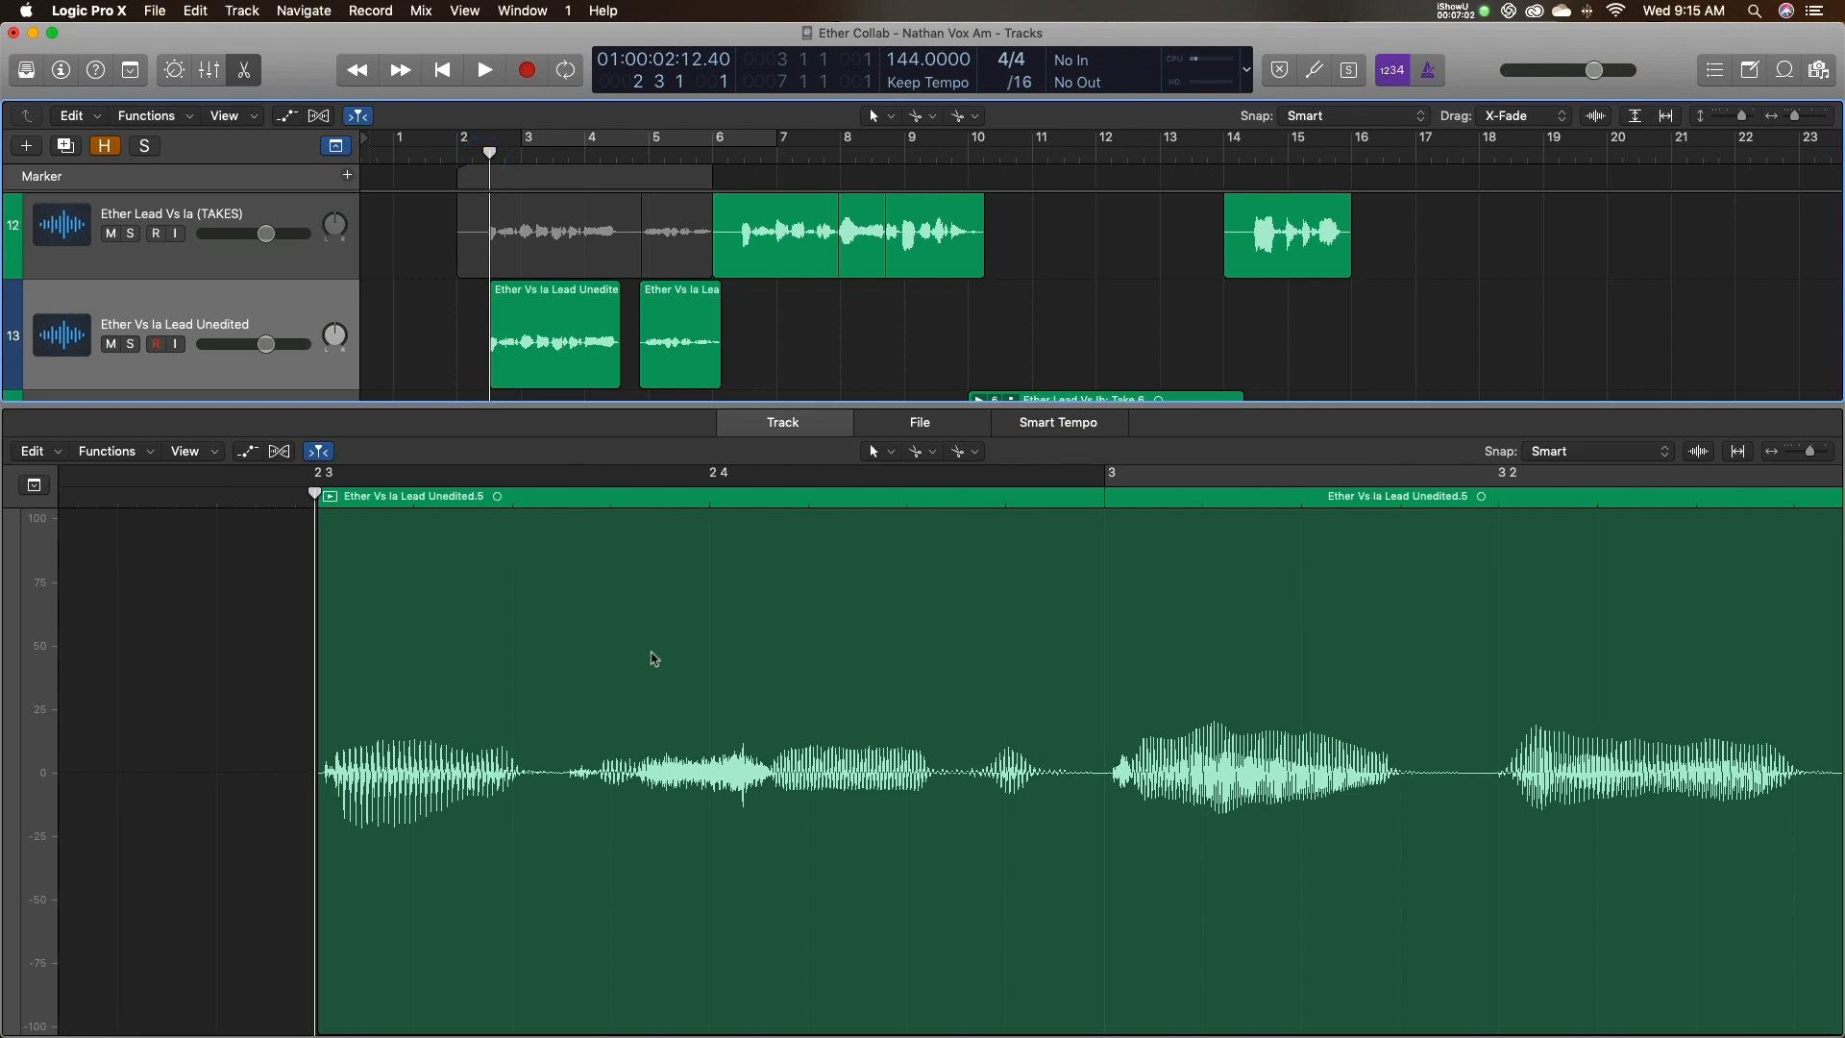
{"action": "scroll", "coordinate": [527, 673], "scroll_direction": "left", "scroll_amount": 3}
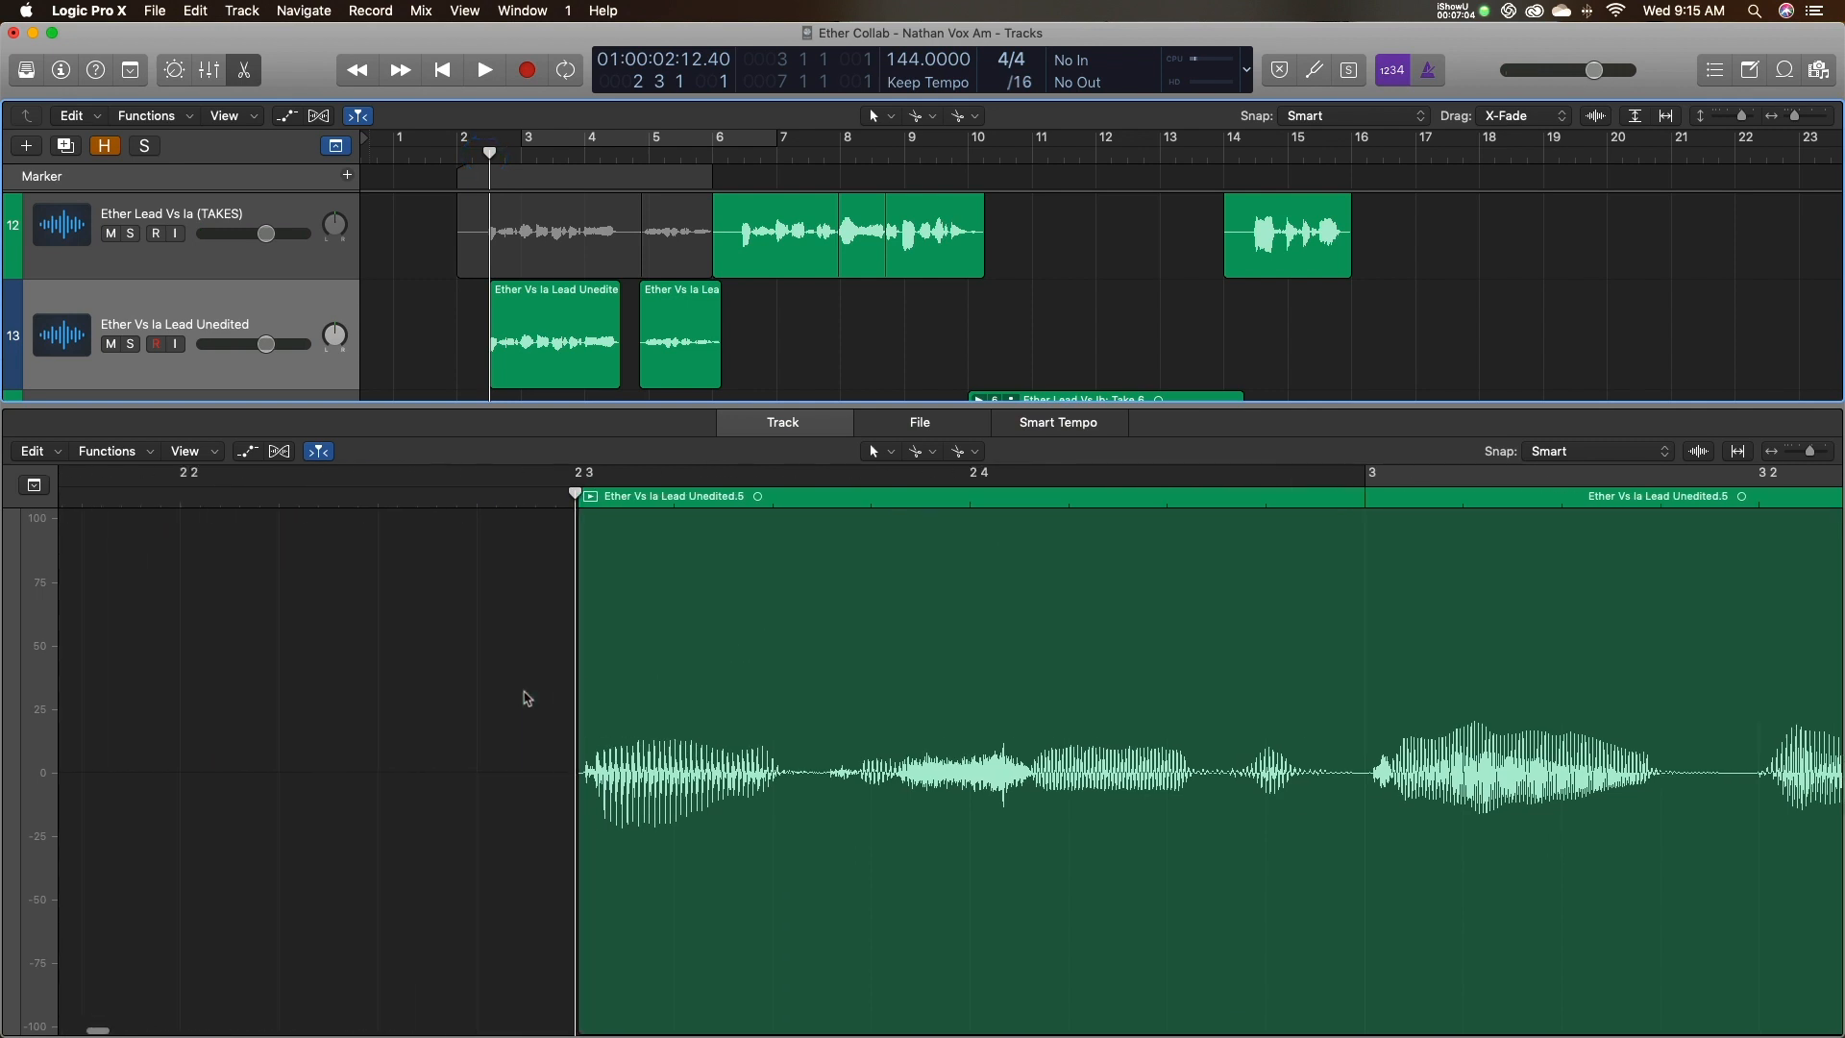
{"action": "key", "text": "super+Right"}
{"action": "left_click", "coordinate": [523, 691]}
{"action": "key", "text": "super+Right"}
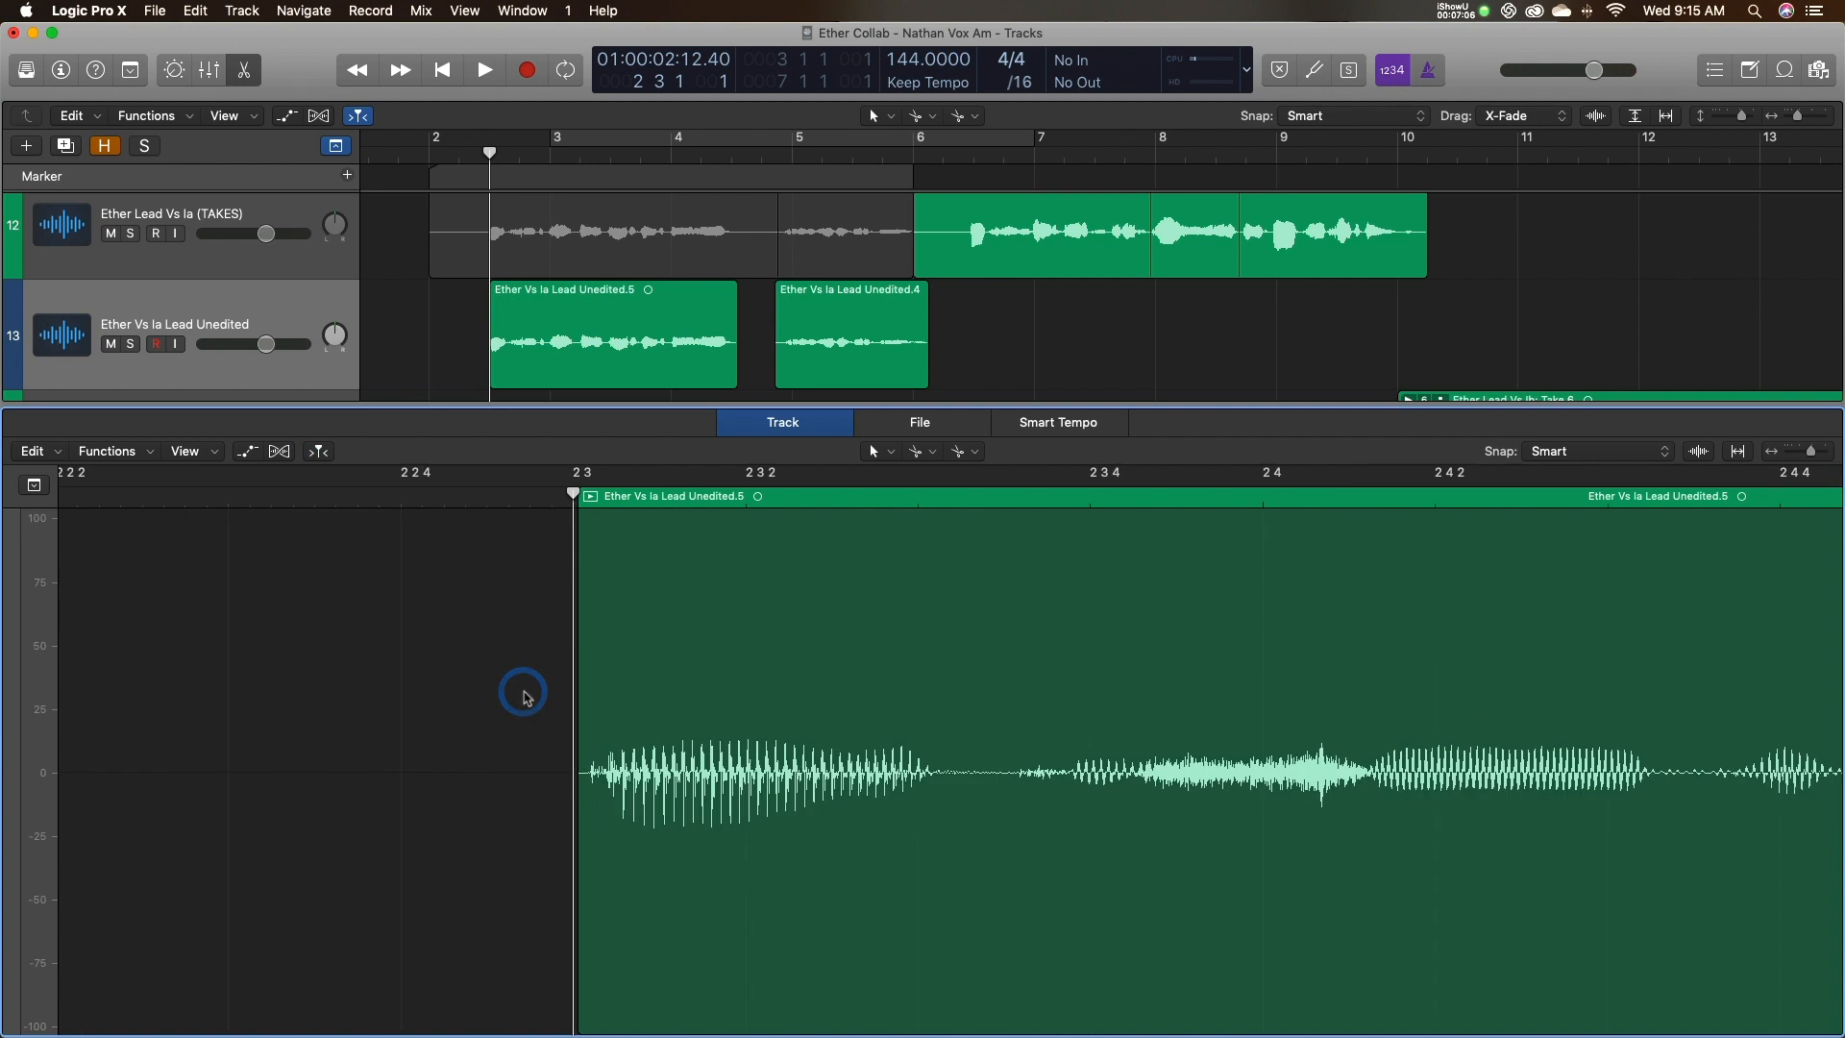
{"action": "left_click", "coordinate": [402, 496]}
{"action": "left_click", "coordinate": [455, 603]}
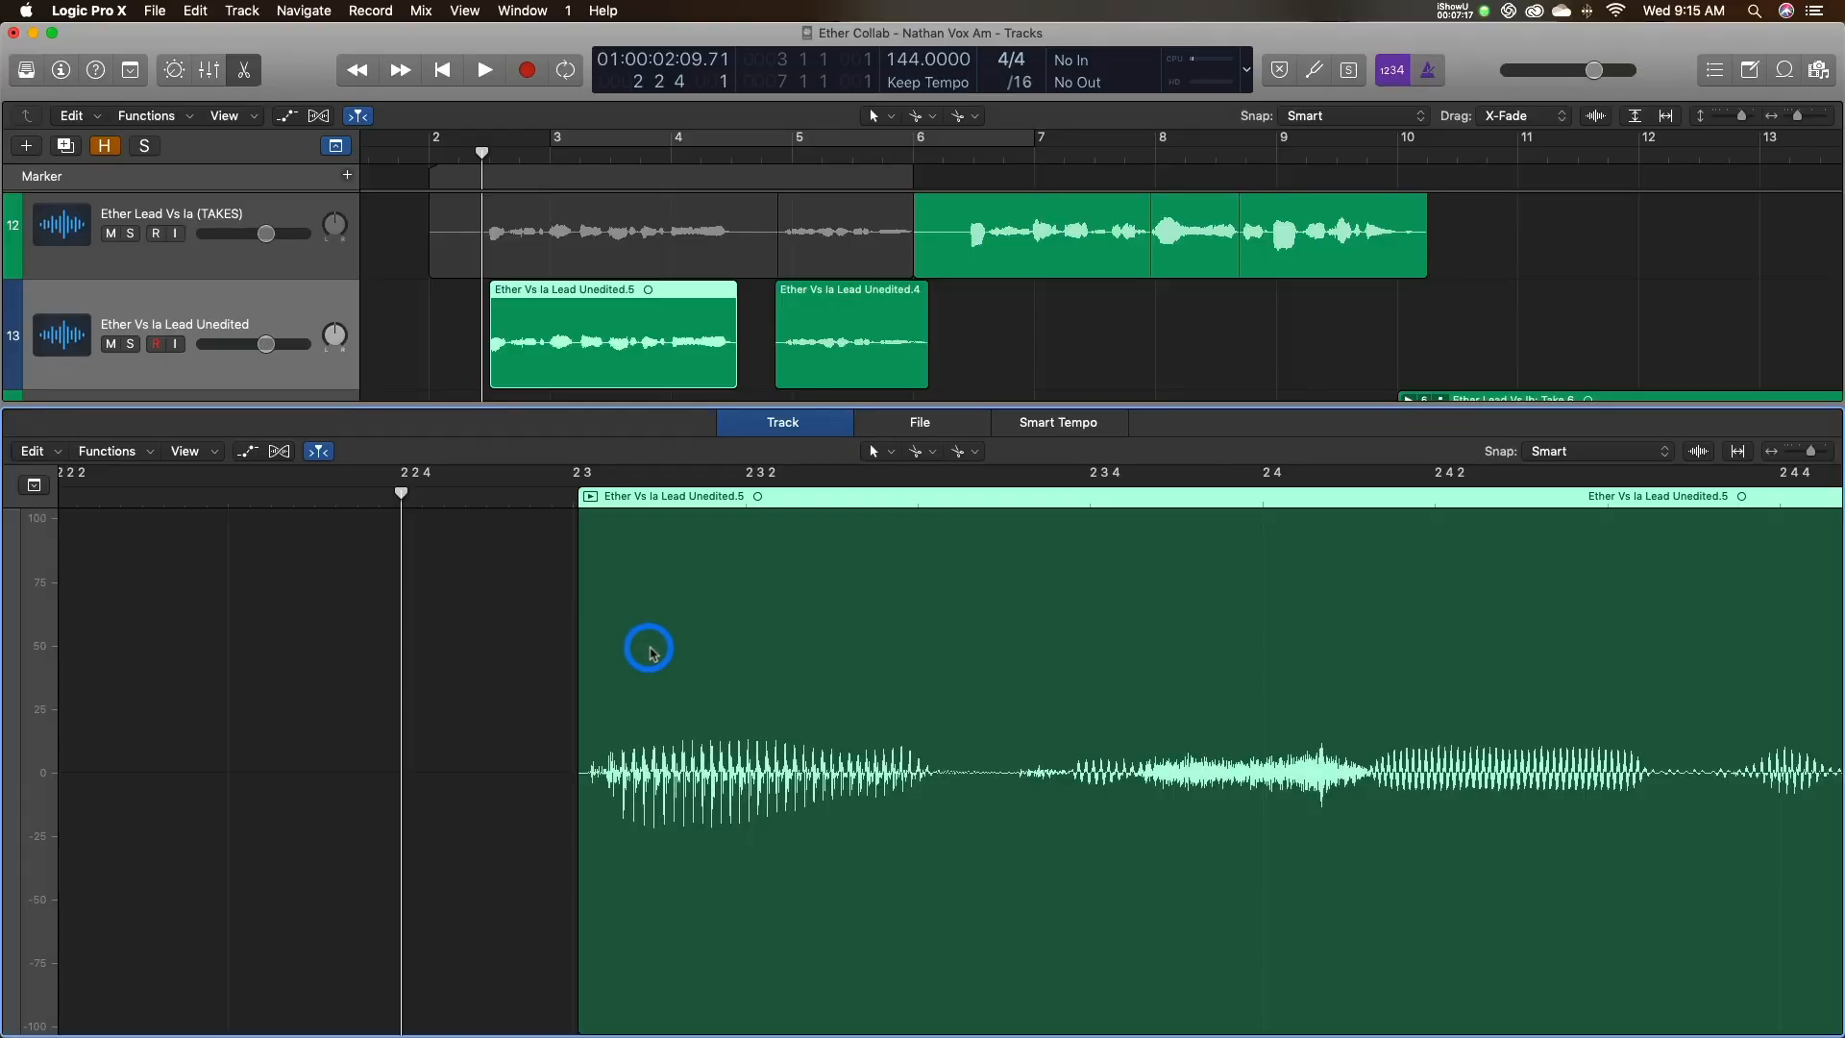
{"action": "left_click_drag", "start_coordinate": [646, 647], "coordinate": [632, 653]}
Check the vocal against the sixteenth-note divisions from 2 3 to 2 3 4 and set the project division to /8.
{"action": "left_click", "coordinate": [572, 502]}
{"action": "left_click", "coordinate": [742, 498]}
{"action": "left_click", "coordinate": [918, 498]}
{"action": "left_click", "coordinate": [1088, 498]}
{"action": "left_click", "coordinate": [1017, 79]}
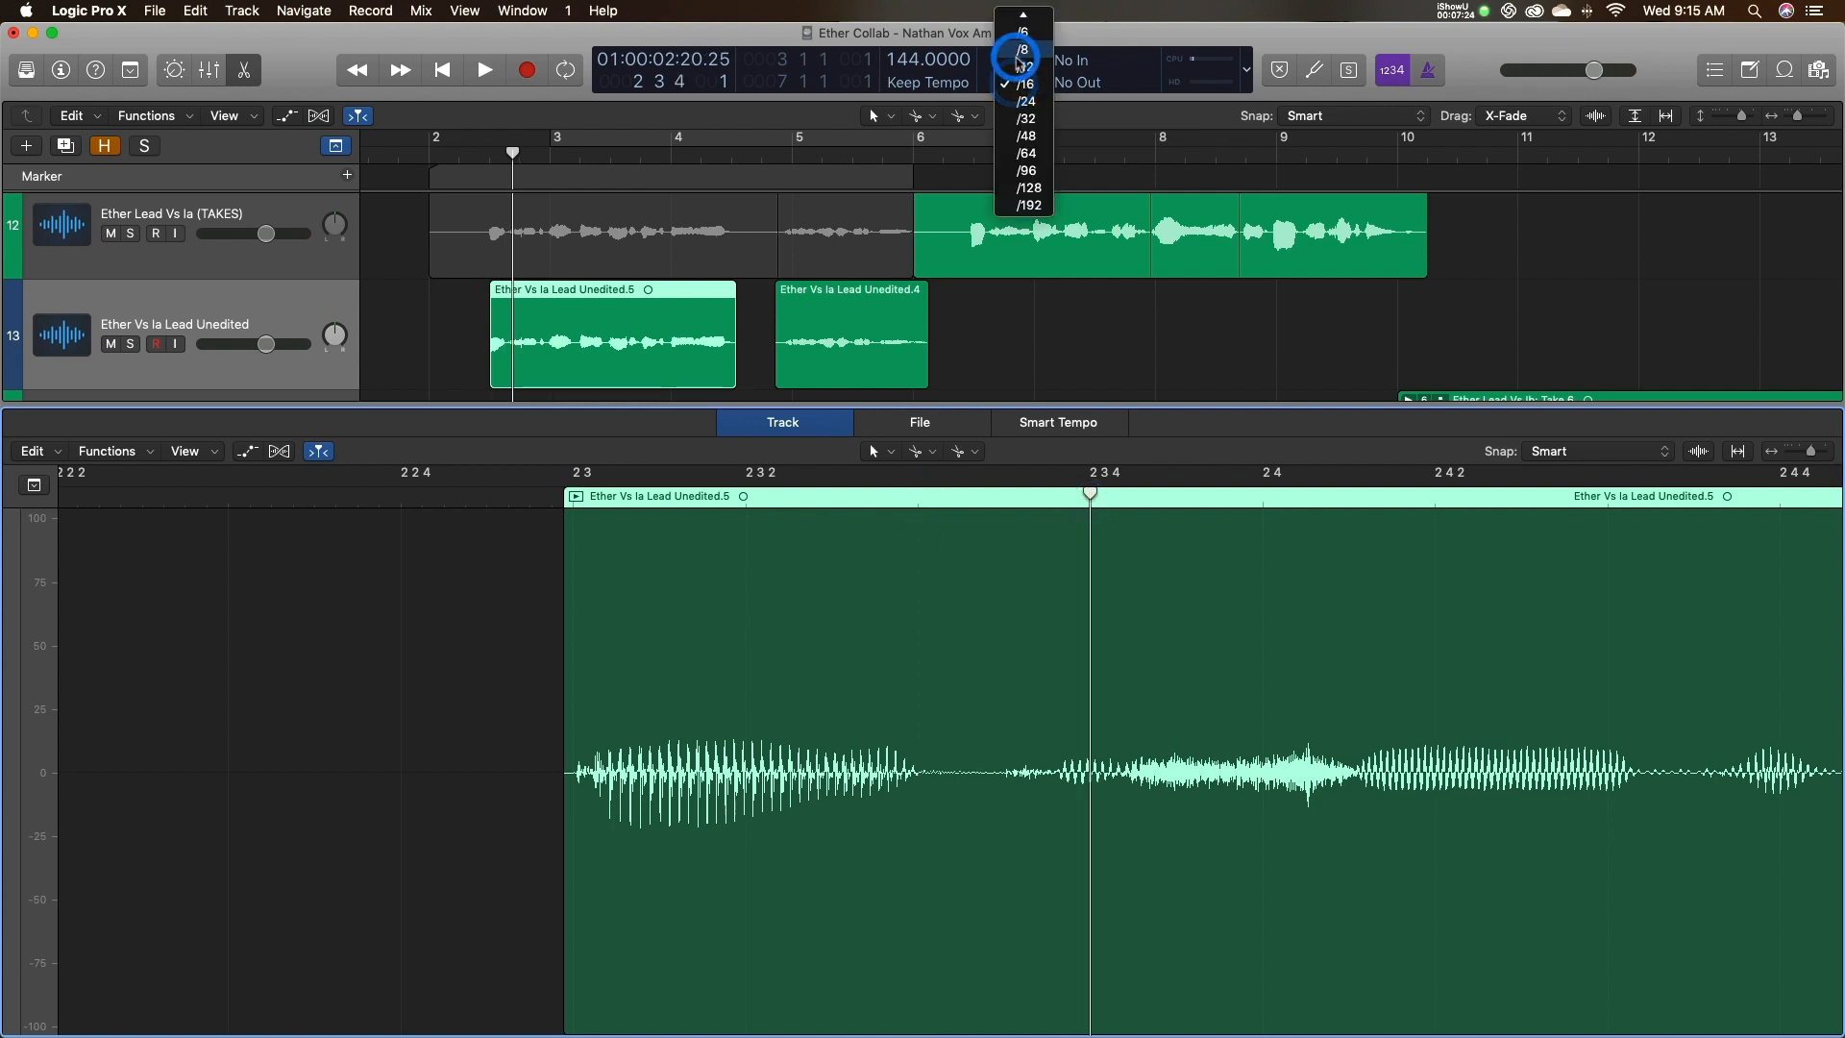
{"action": "left_click", "coordinate": [1020, 52]}
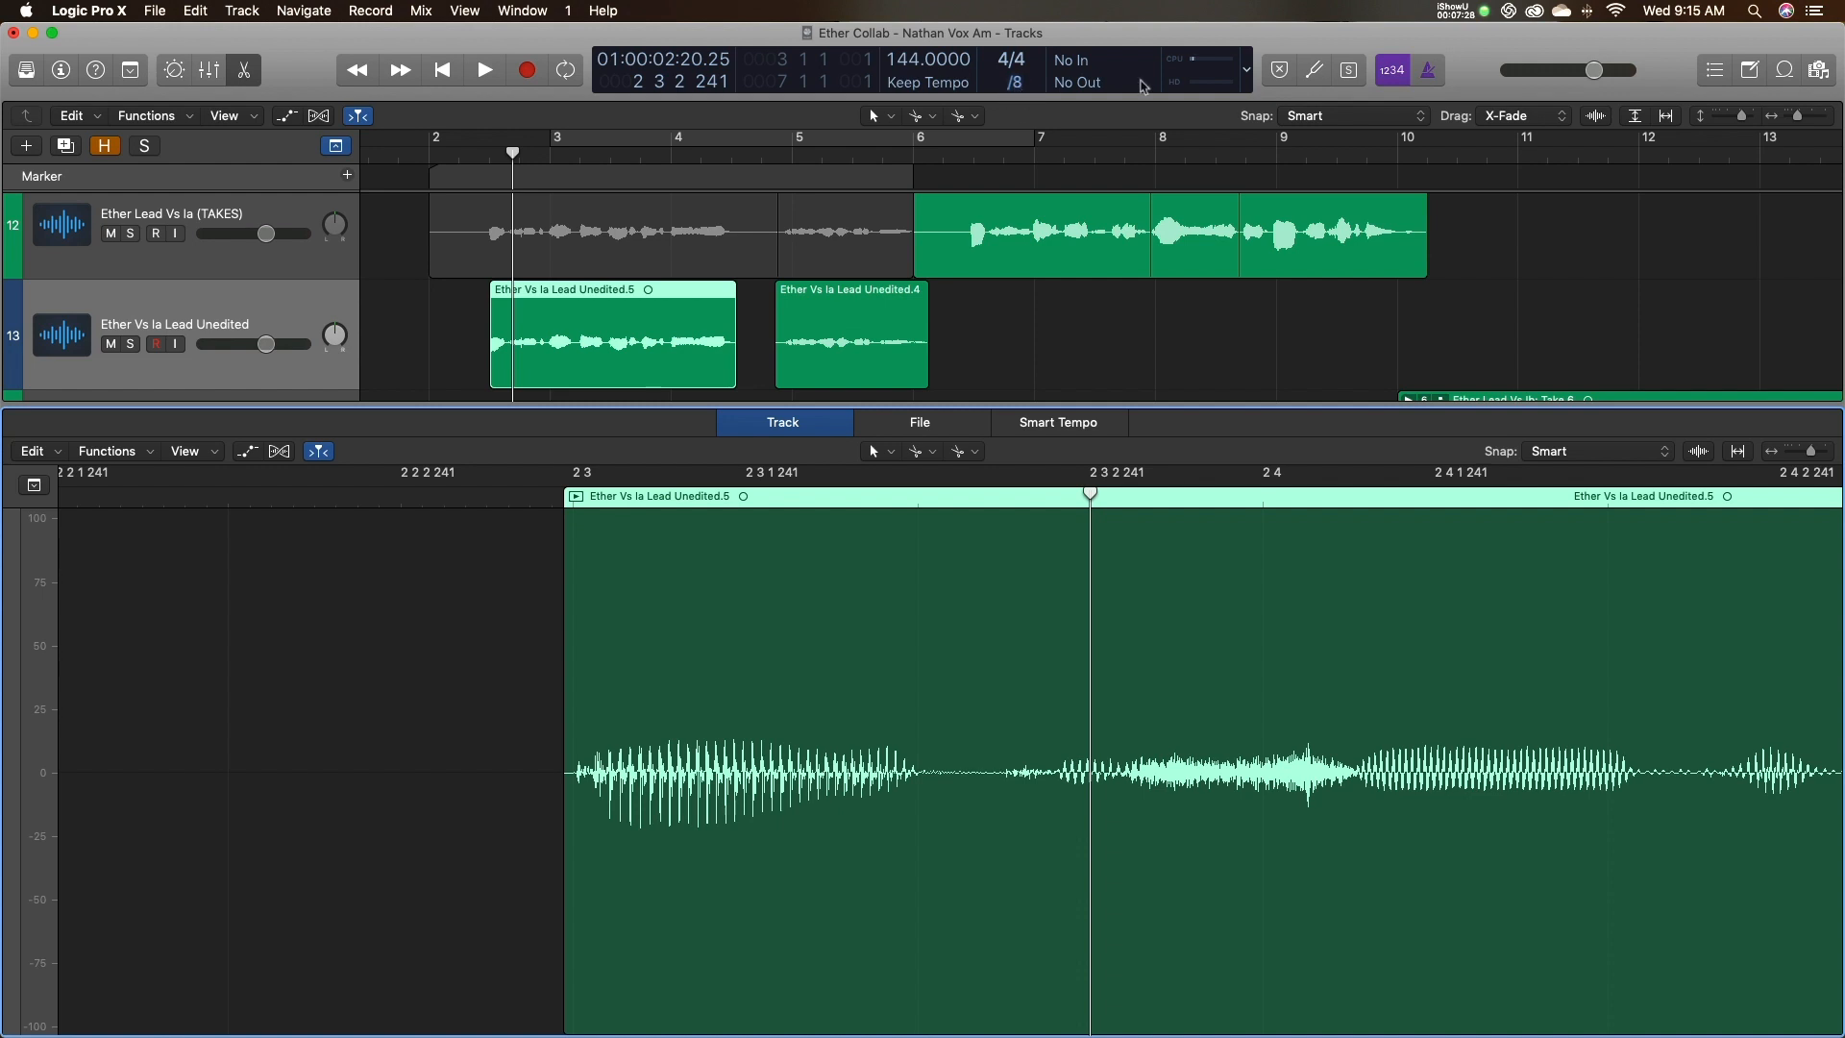
Change the LCD display to Beats & Project and restore it to the Custom display.
{"action": "left_click", "coordinate": [1241, 71]}
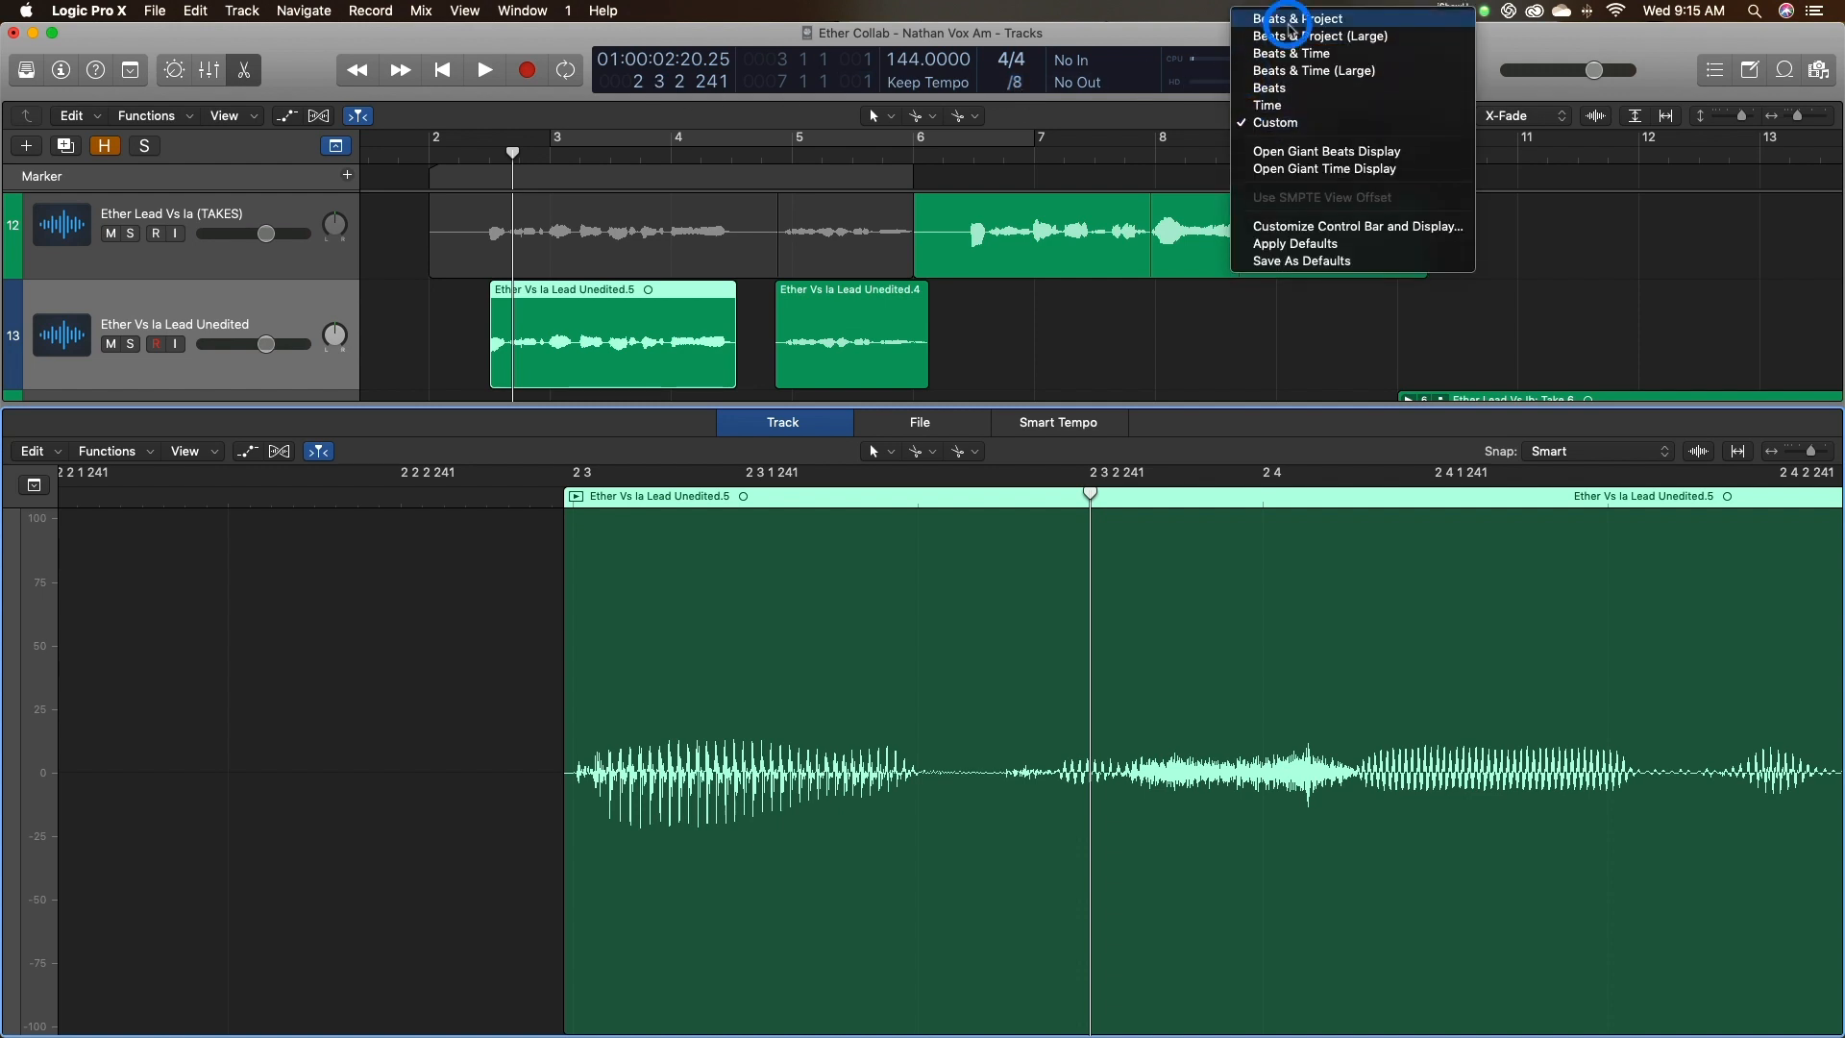
{"action": "left_click", "coordinate": [1289, 21]}
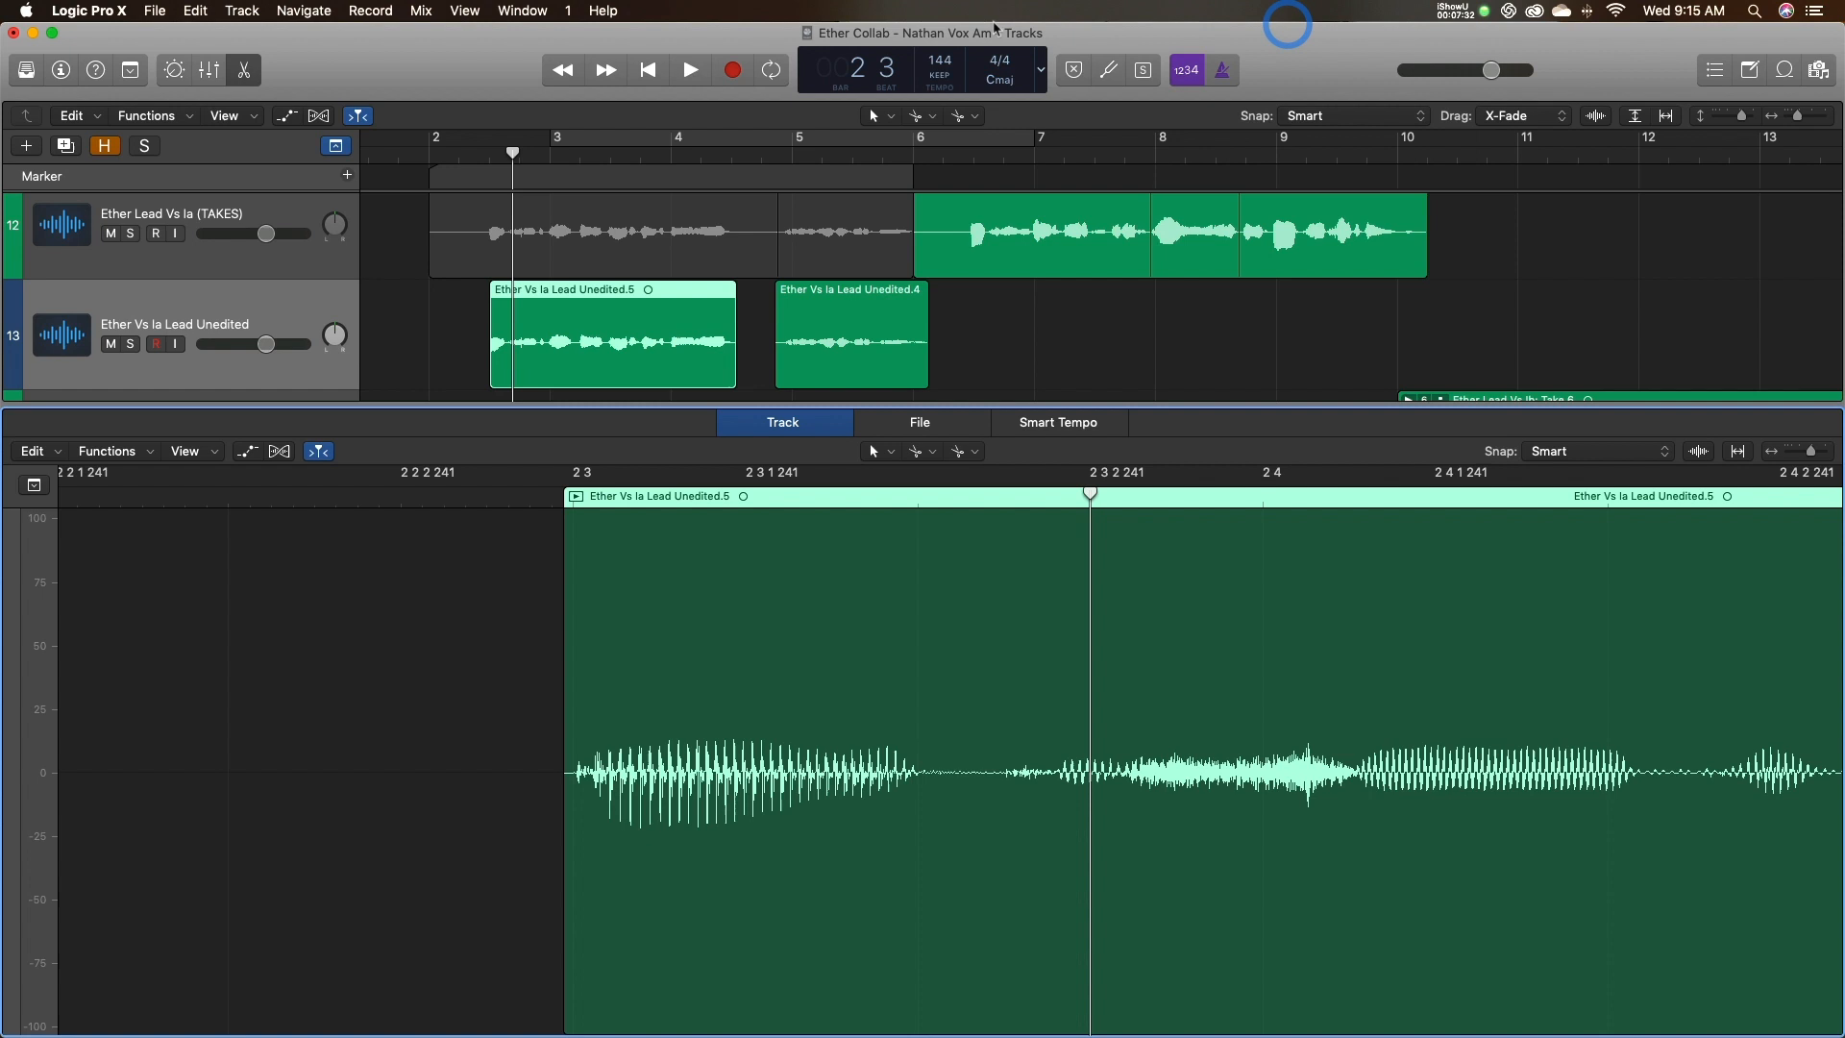
{"action": "left_click", "coordinate": [1041, 73]}
{"action": "left_click", "coordinate": [1075, 193]}
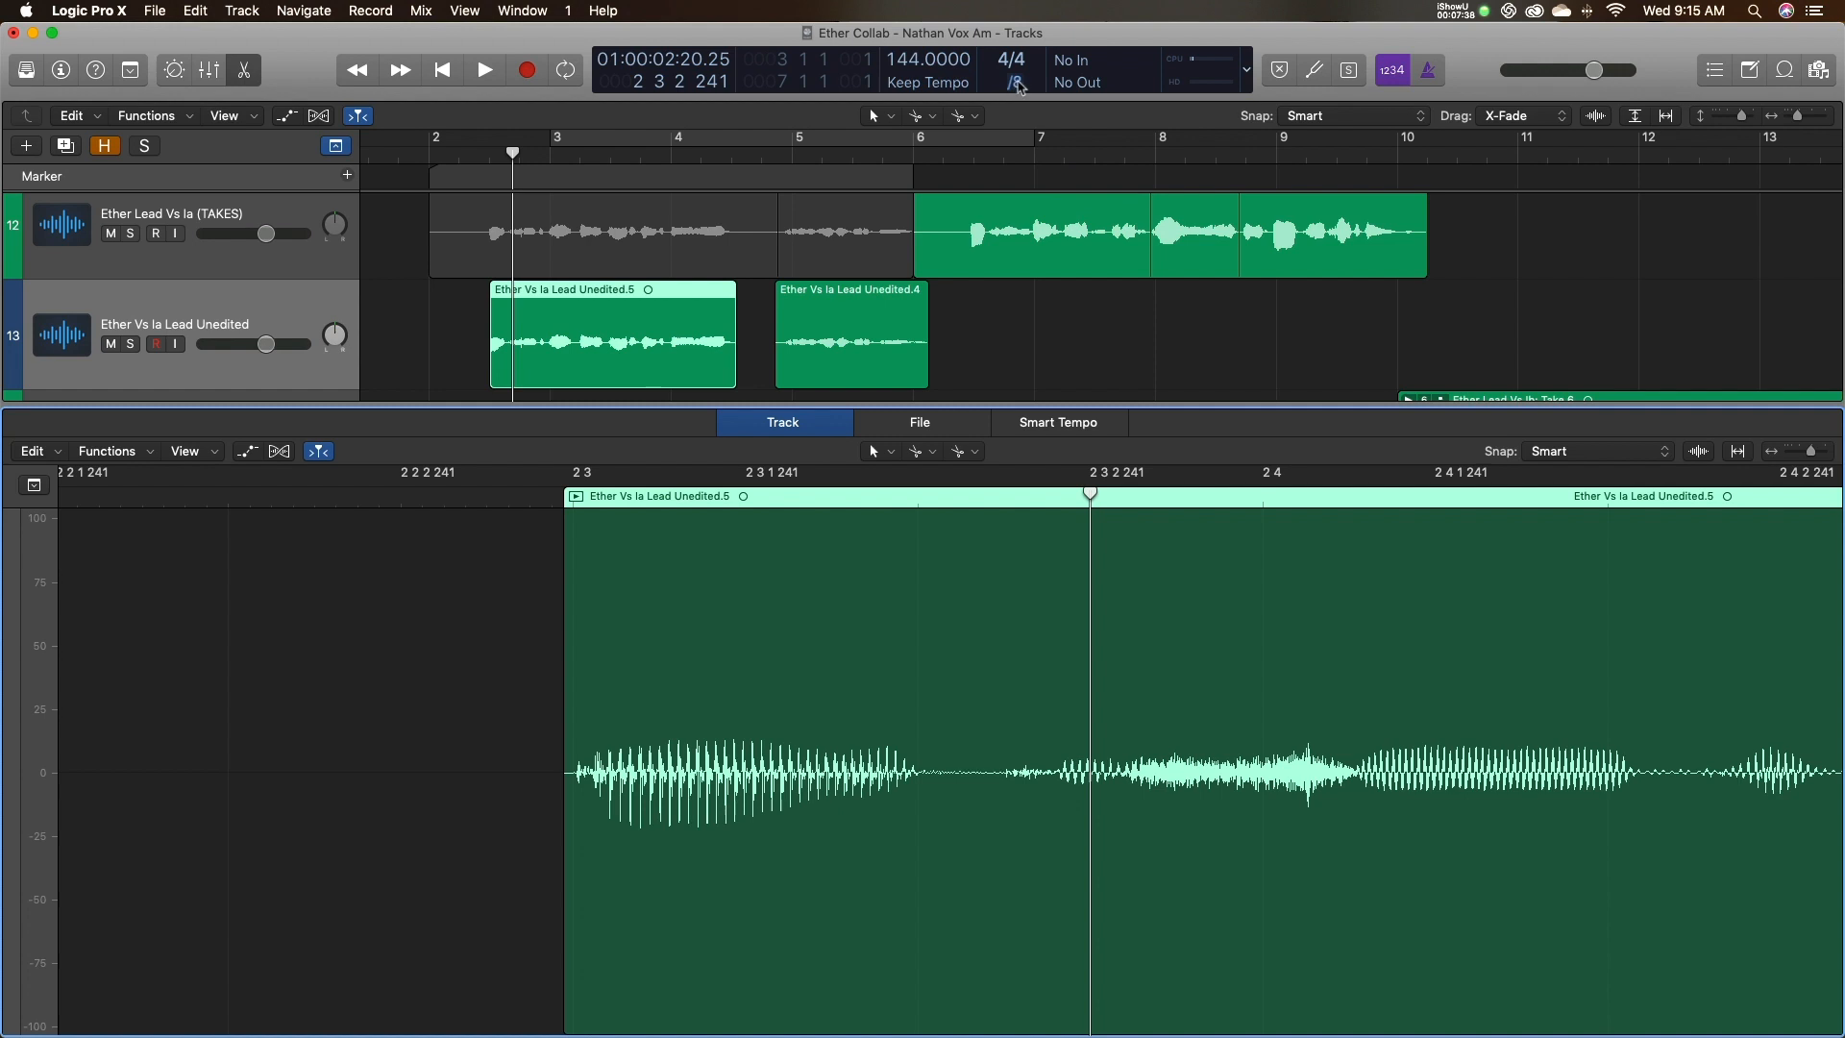
Play the first region from 2 3 to hear how its phrasing sits against the /8 grid.
{"action": "left_click", "coordinate": [1016, 87]}
{"action": "left_click", "coordinate": [1014, 83]}
{"action": "left_click", "coordinate": [570, 506]}
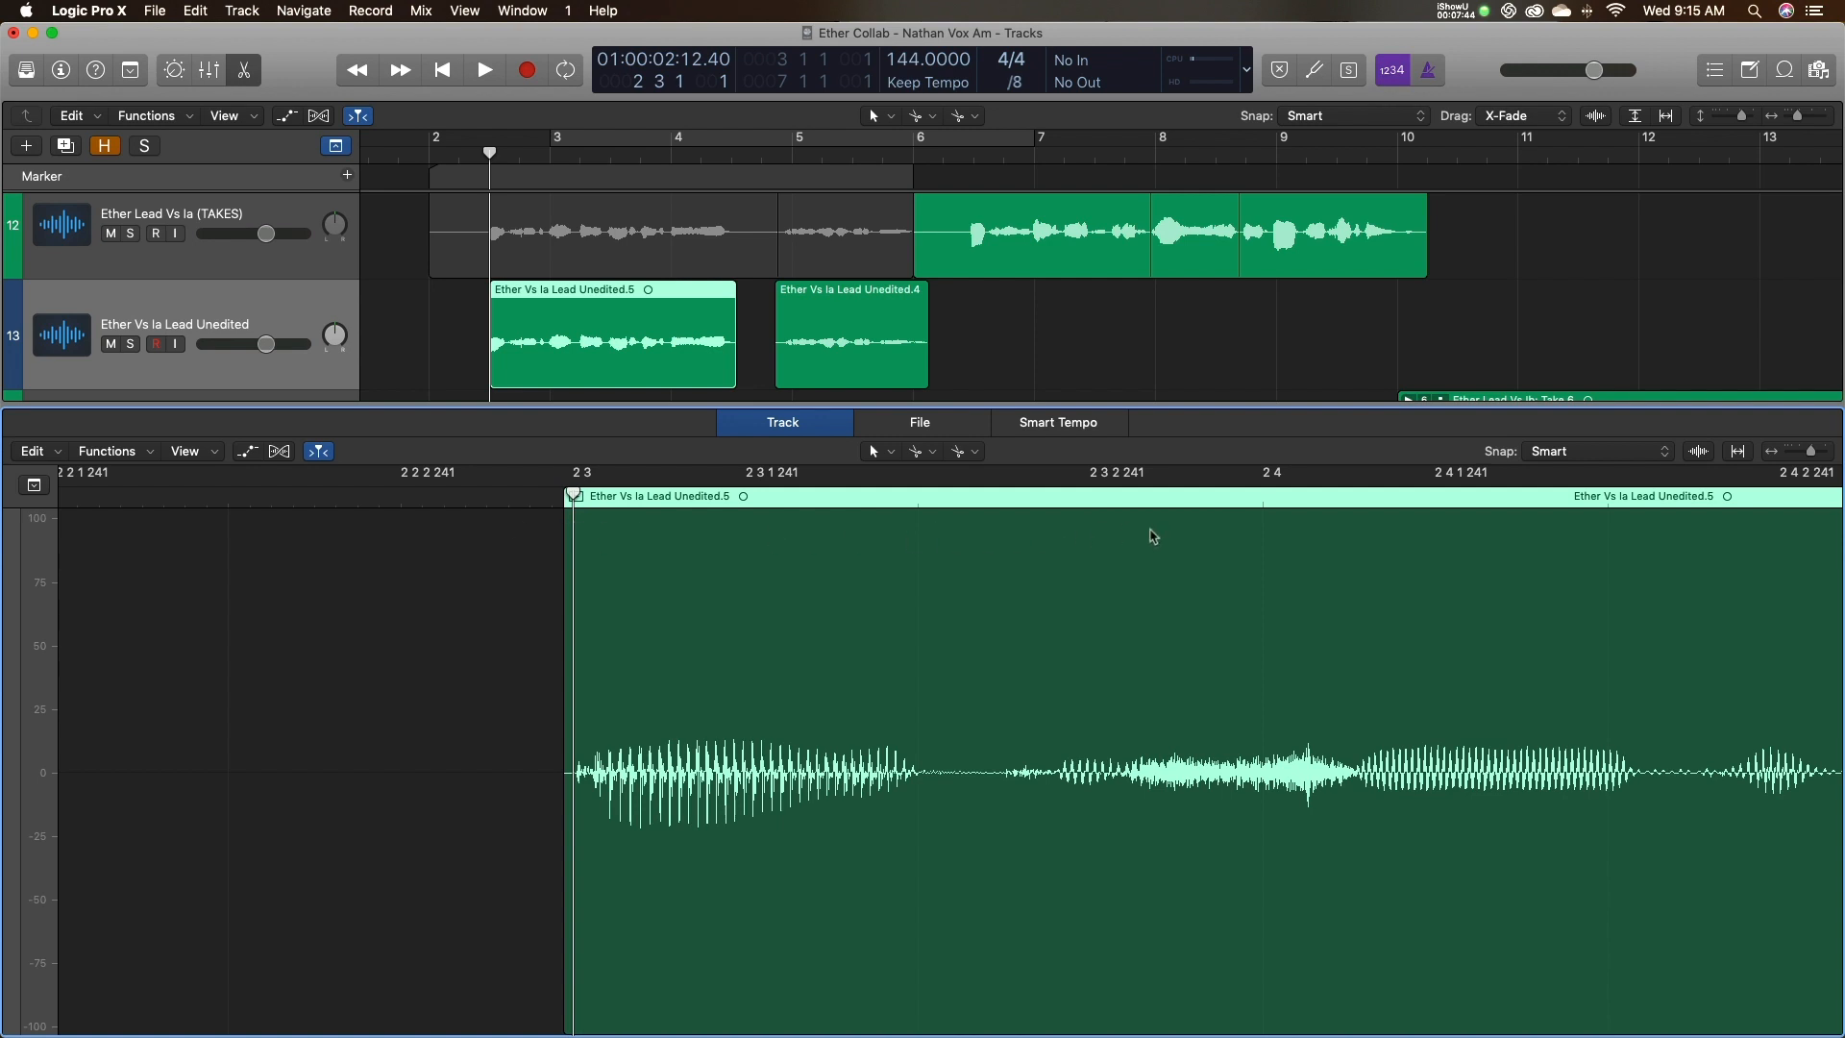
{"action": "scroll", "coordinate": [1191, 536], "scroll_direction": "right", "scroll_amount": 10}
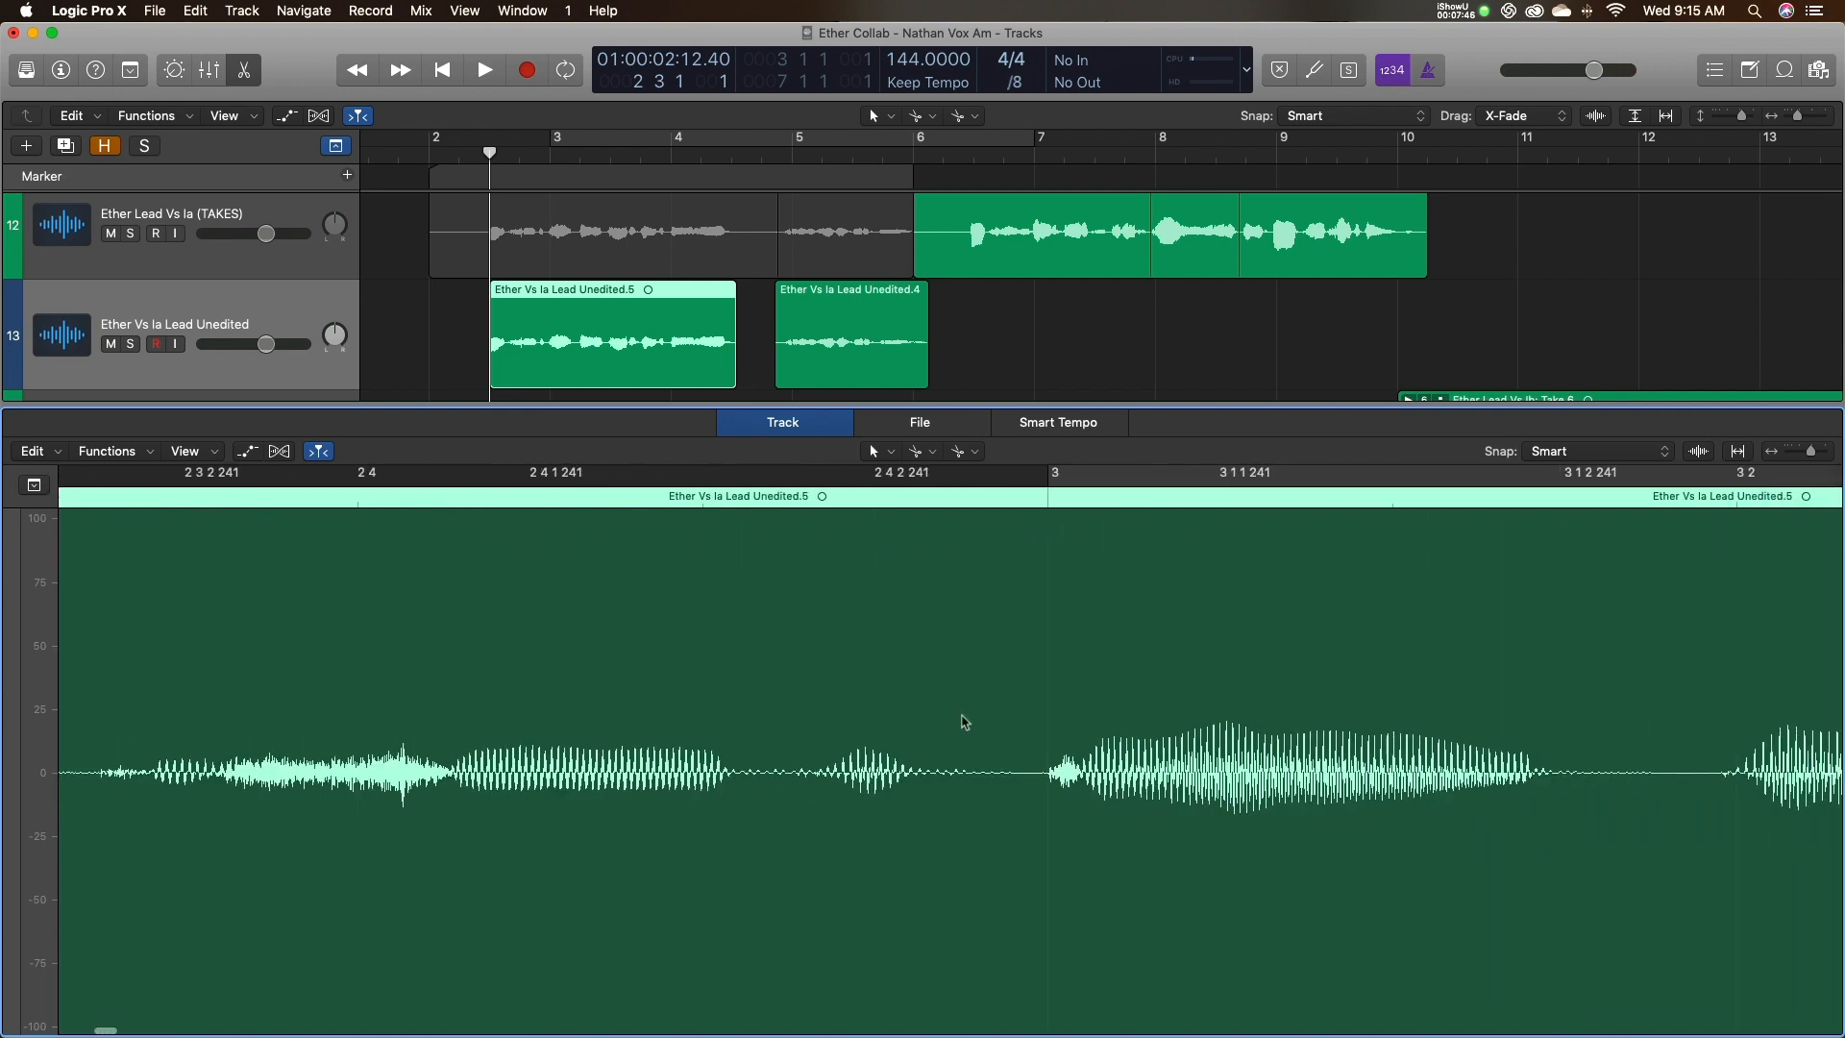
{"action": "scroll", "coordinate": [961, 730], "scroll_direction": "left", "scroll_amount": 5}
{"action": "key", "text": "space"}
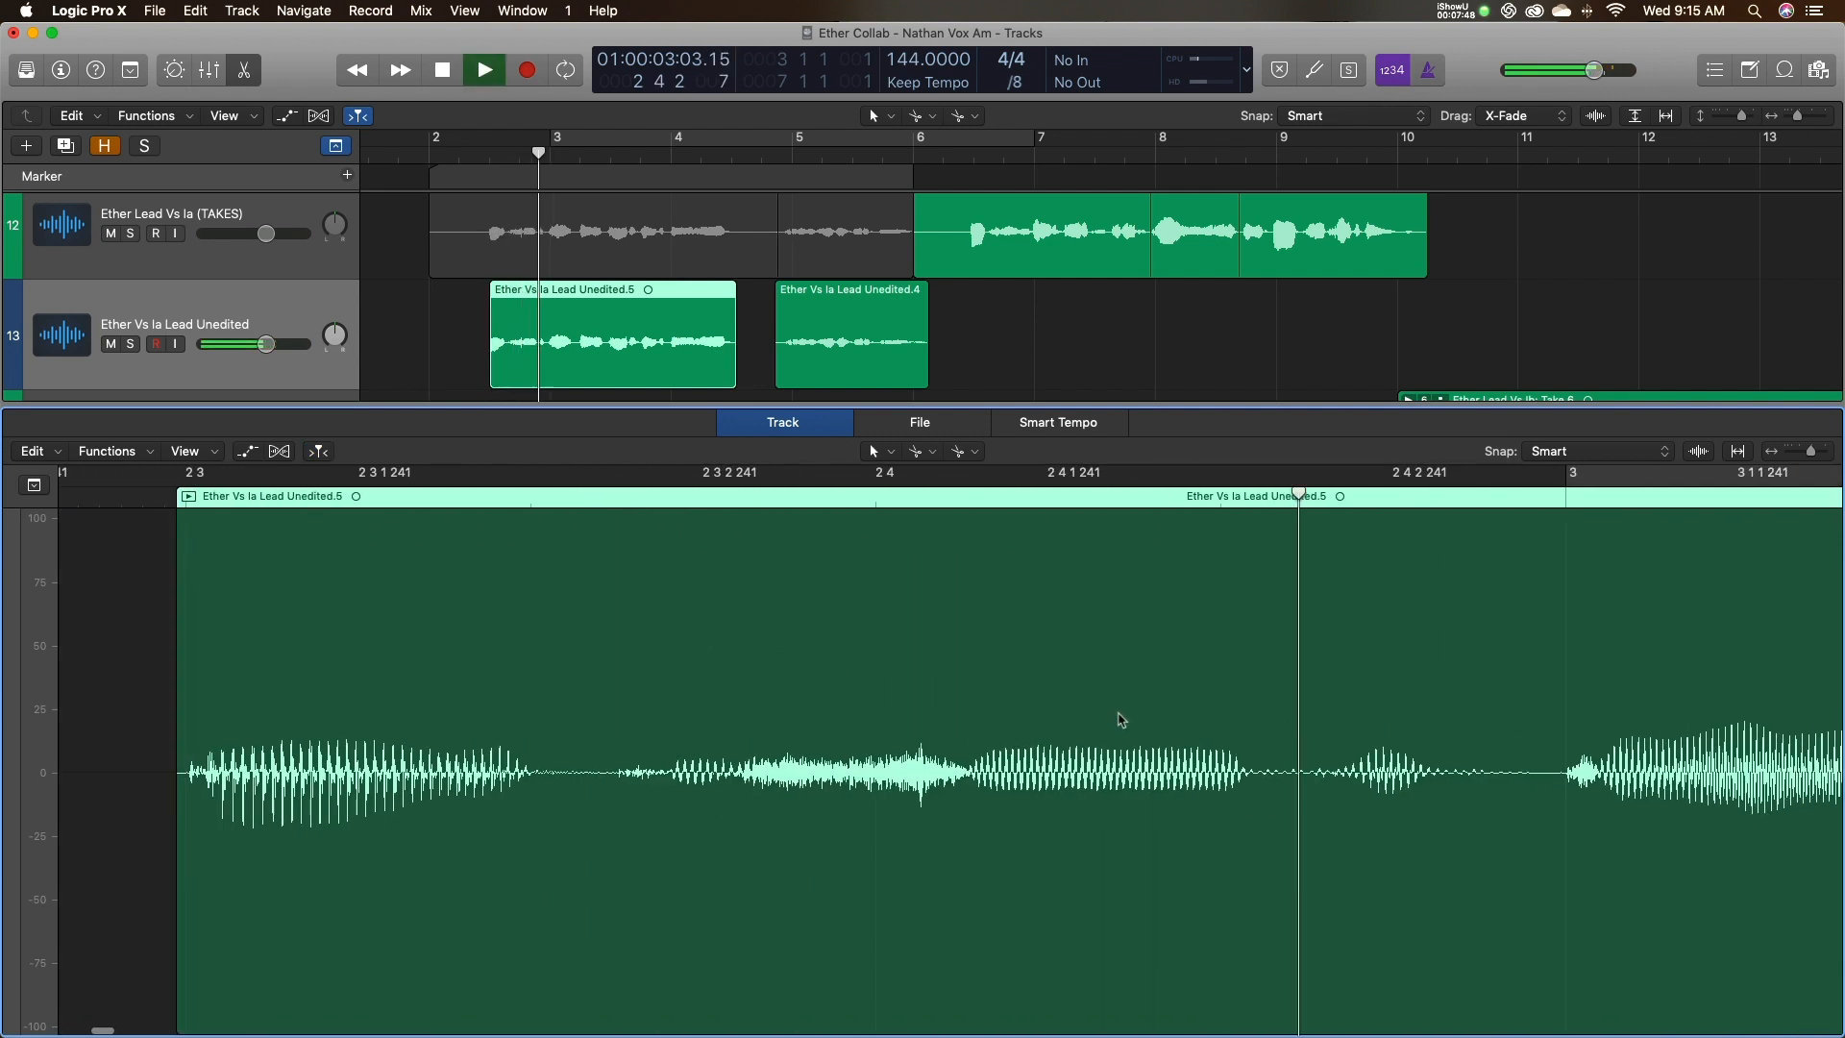
{"action": "key", "text": "space"}
Set the project division to /12 and audition the first region from 2 3 to past 4 2.
{"action": "left_click", "coordinate": [1023, 89]}
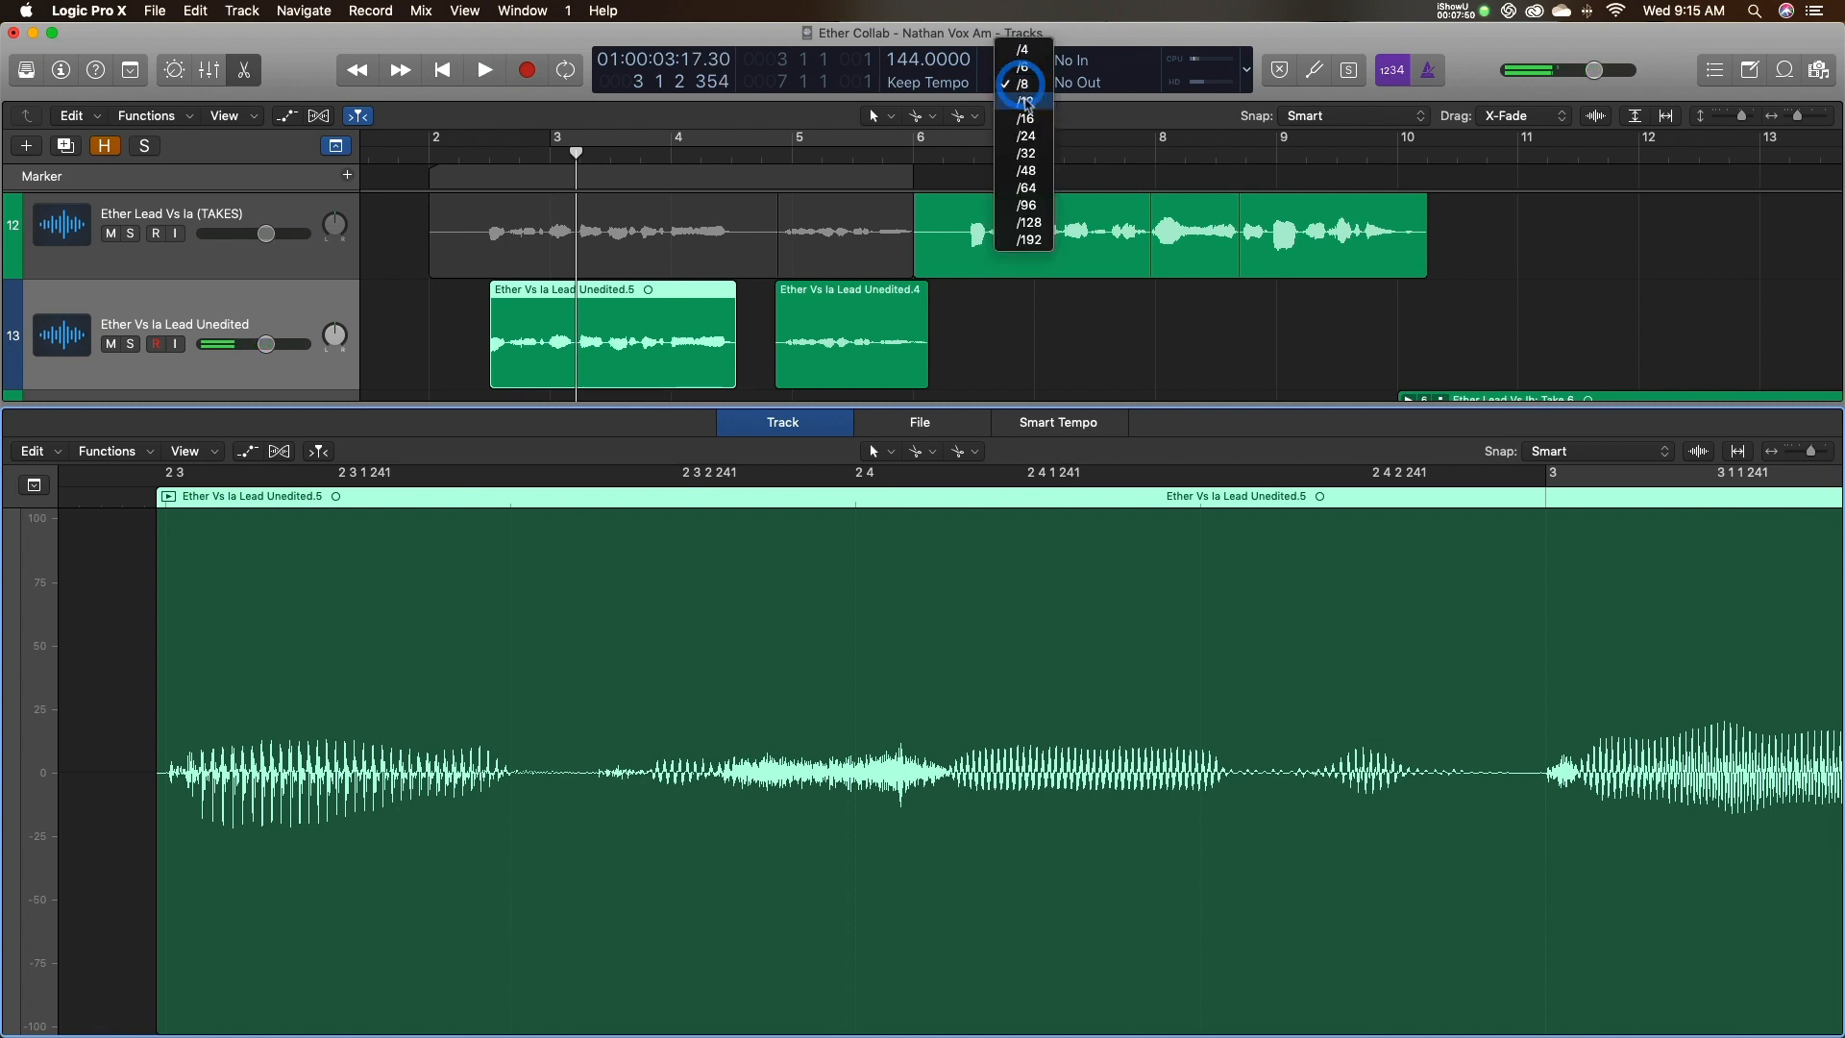
{"action": "left_click", "coordinate": [1025, 94]}
{"action": "left_click", "coordinate": [146, 496]}
{"action": "key", "text": "space"}
{"action": "key", "text": "space"}
{"action": "scroll", "coordinate": [1112, 771], "scroll_direction": "right", "scroll_amount": 3}
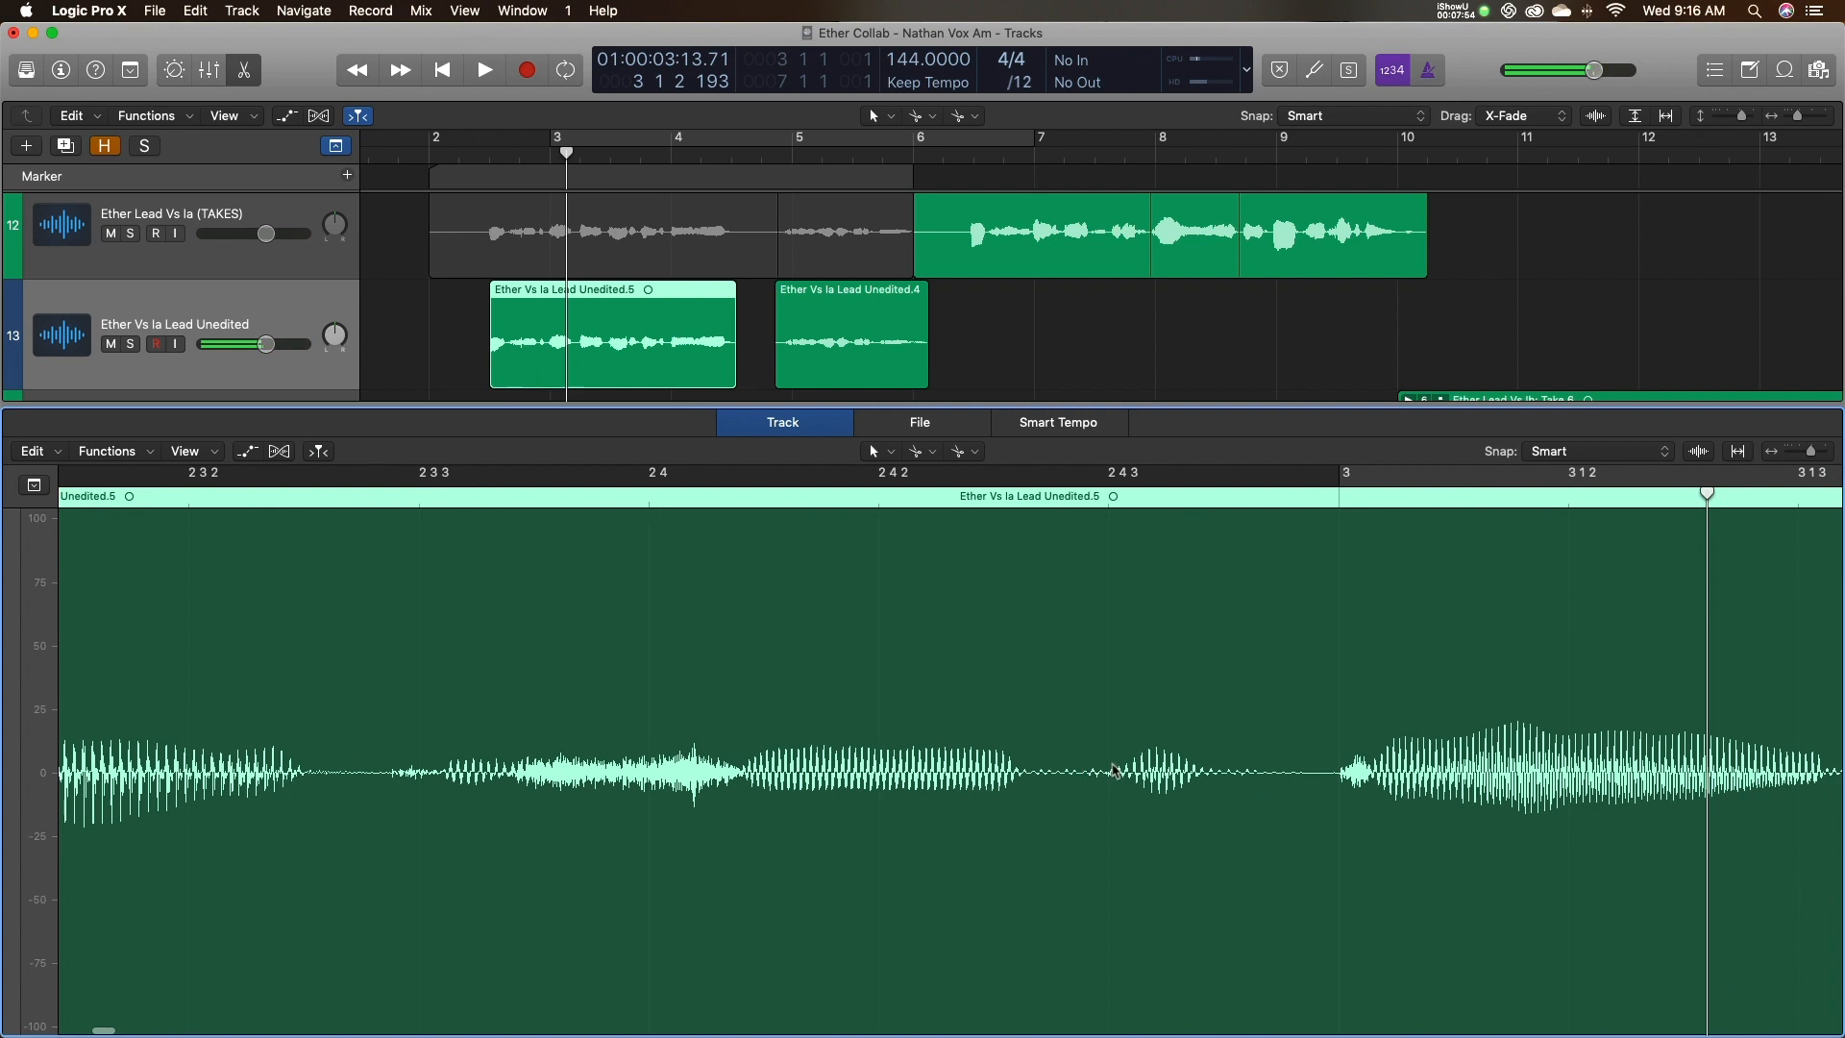
{"action": "scroll", "coordinate": [1087, 774], "scroll_direction": "right", "scroll_amount": 3}
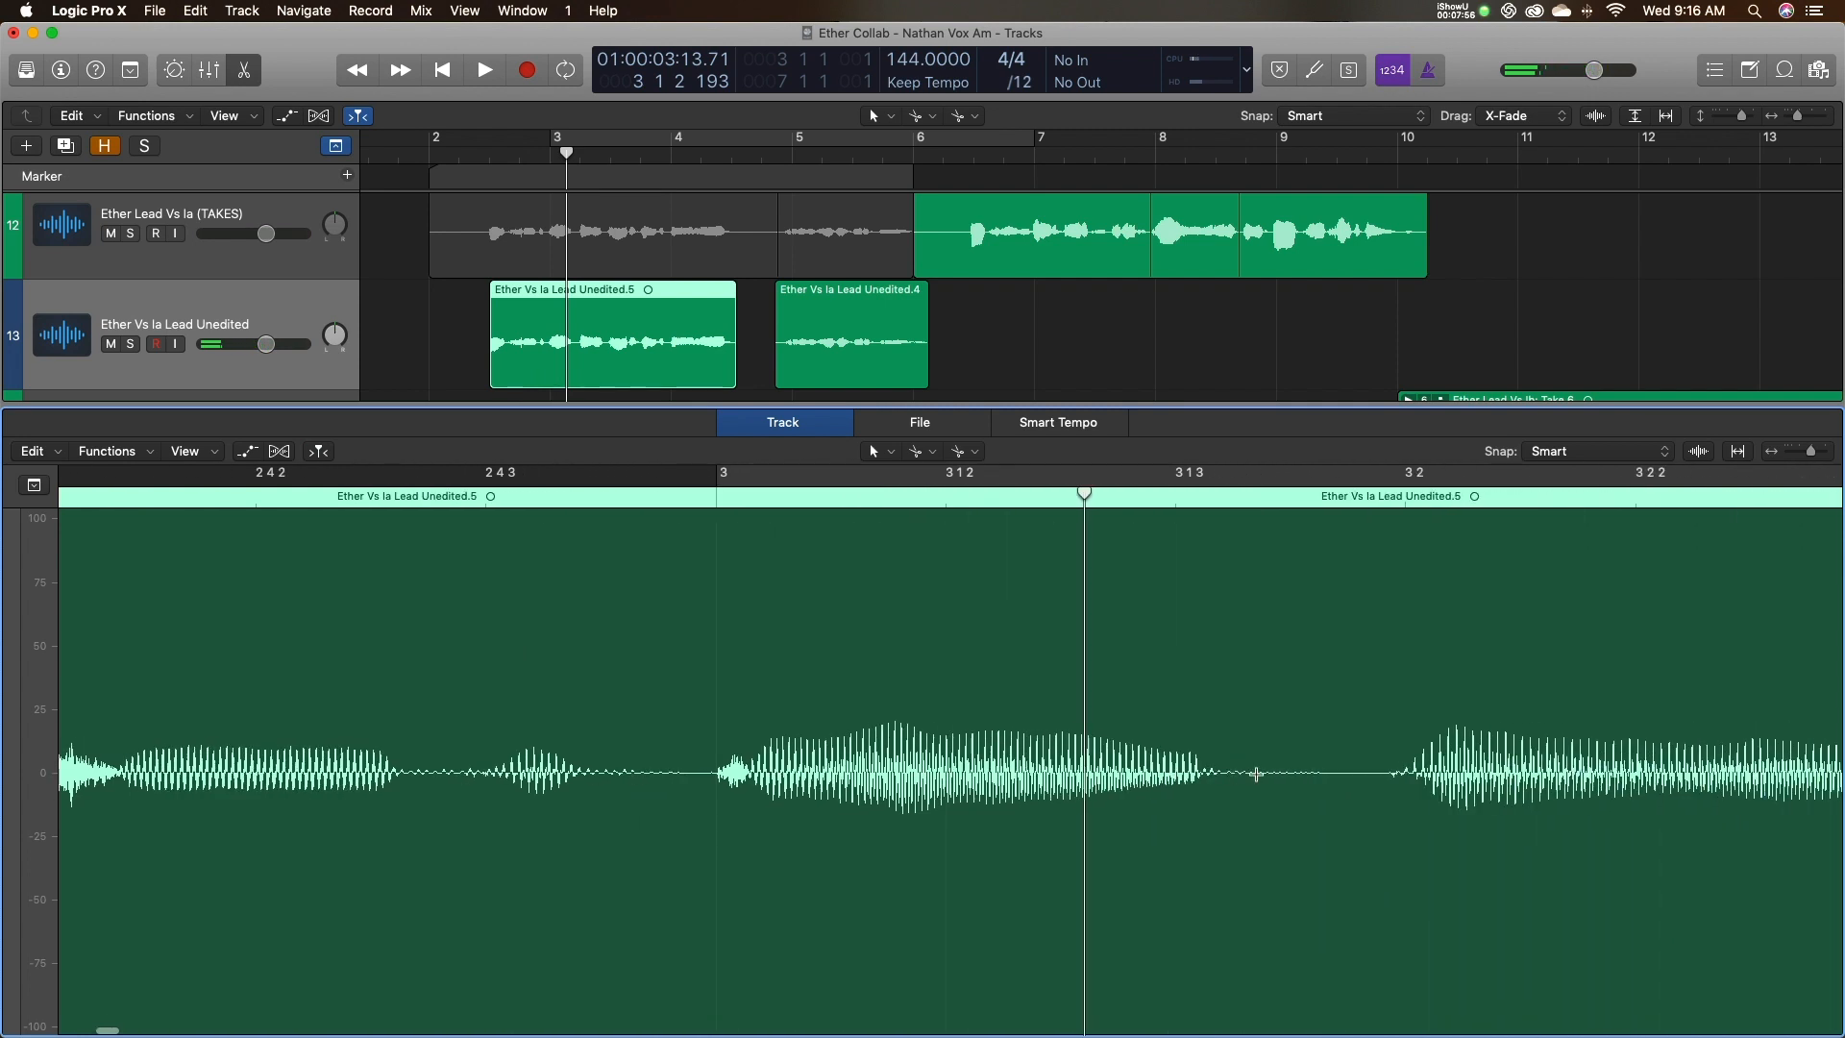
{"action": "key", "text": "space"}
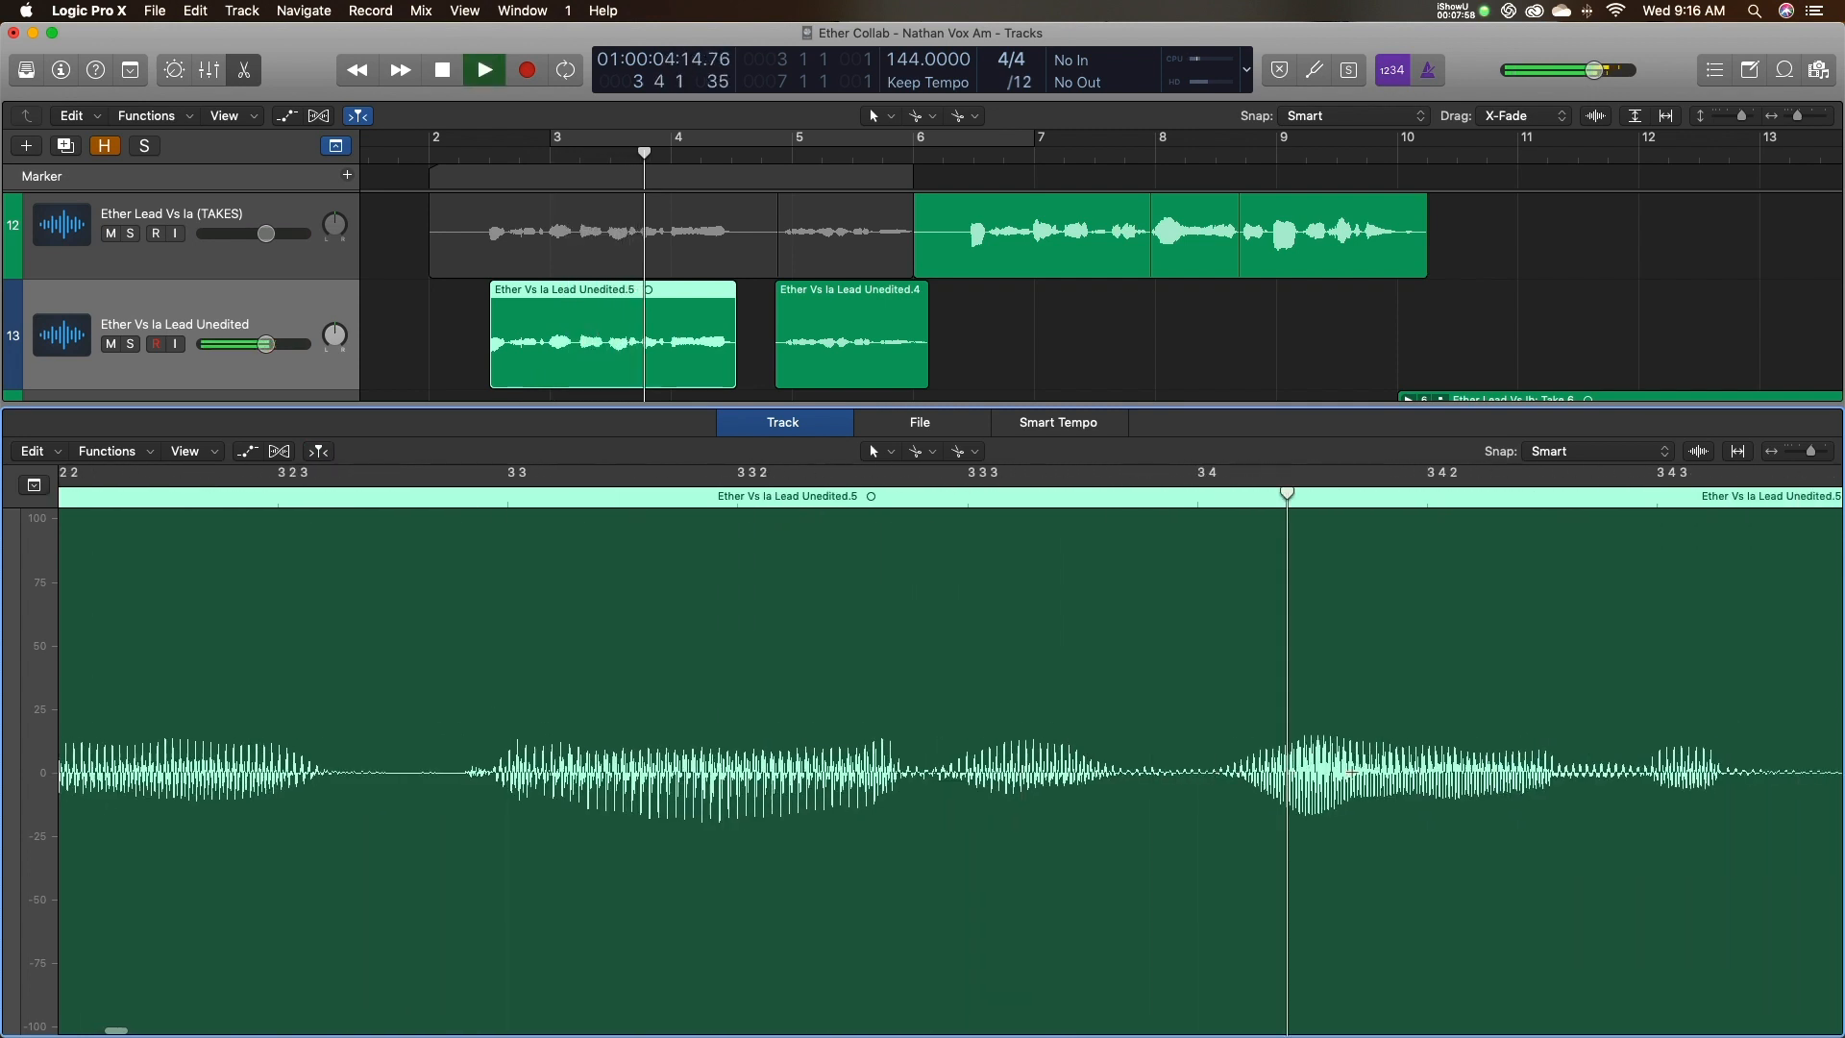
{"action": "key", "text": "space"}
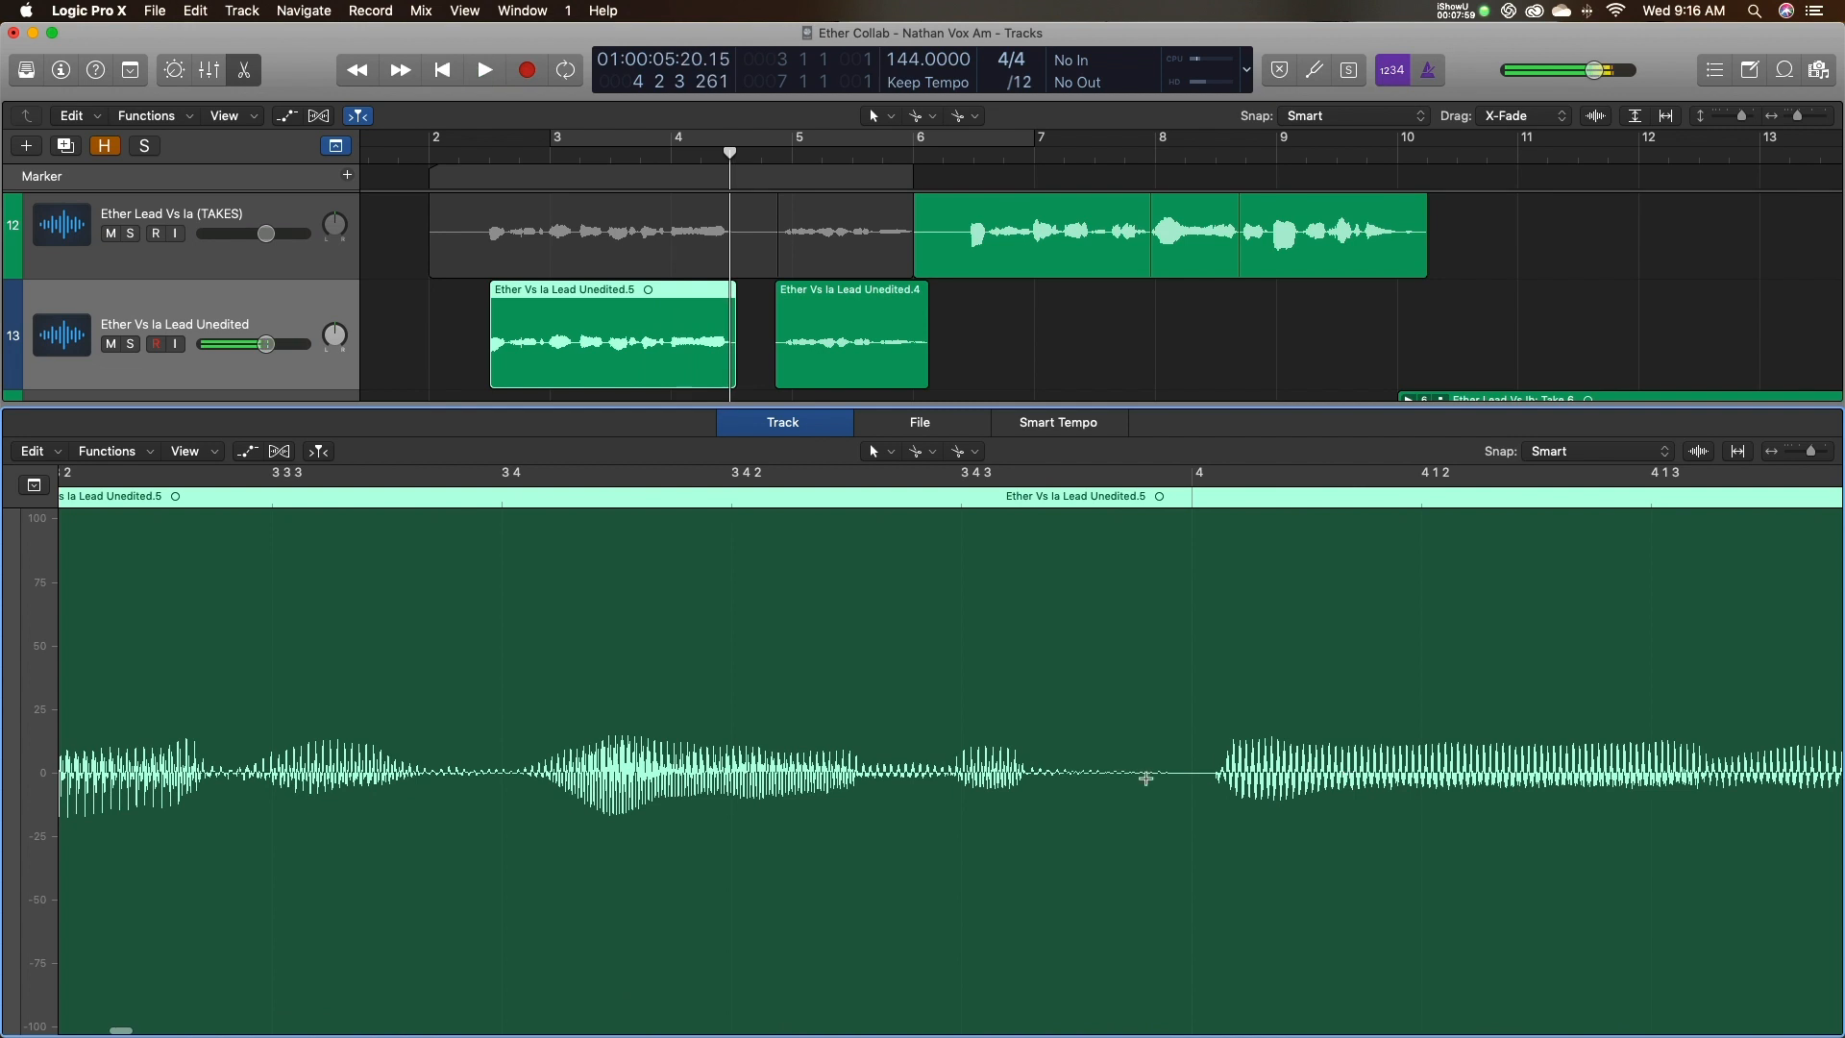
Split the first region just before the note at bar 4 and shift the later piece slightly earlier, with its start just ahead of bar 4.
{"action": "left_click", "coordinate": [1214, 773], "text": "super"}
{"action": "left_click_drag", "start_coordinate": [1251, 752], "coordinate": [1189, 800]}
{"action": "left_click", "coordinate": [1137, 718]}
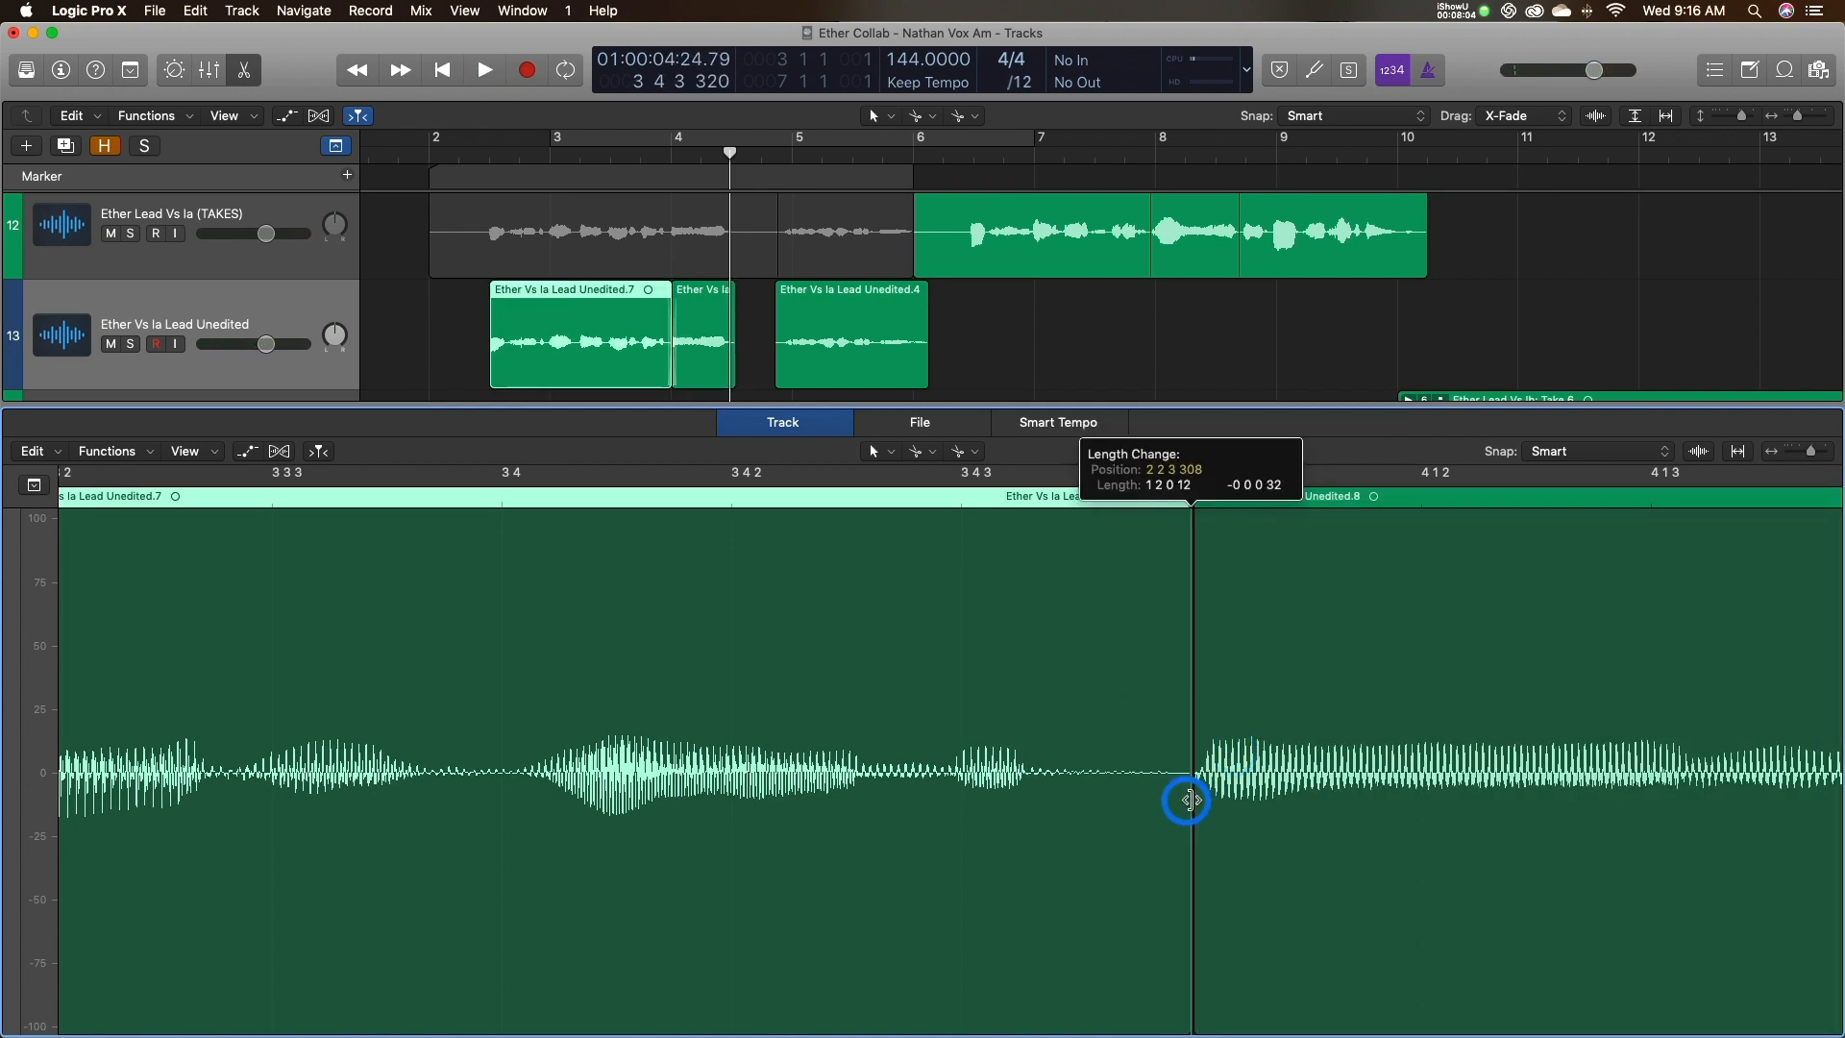
{"action": "left_click_drag", "start_coordinate": [1194, 801], "coordinate": [1187, 800]}
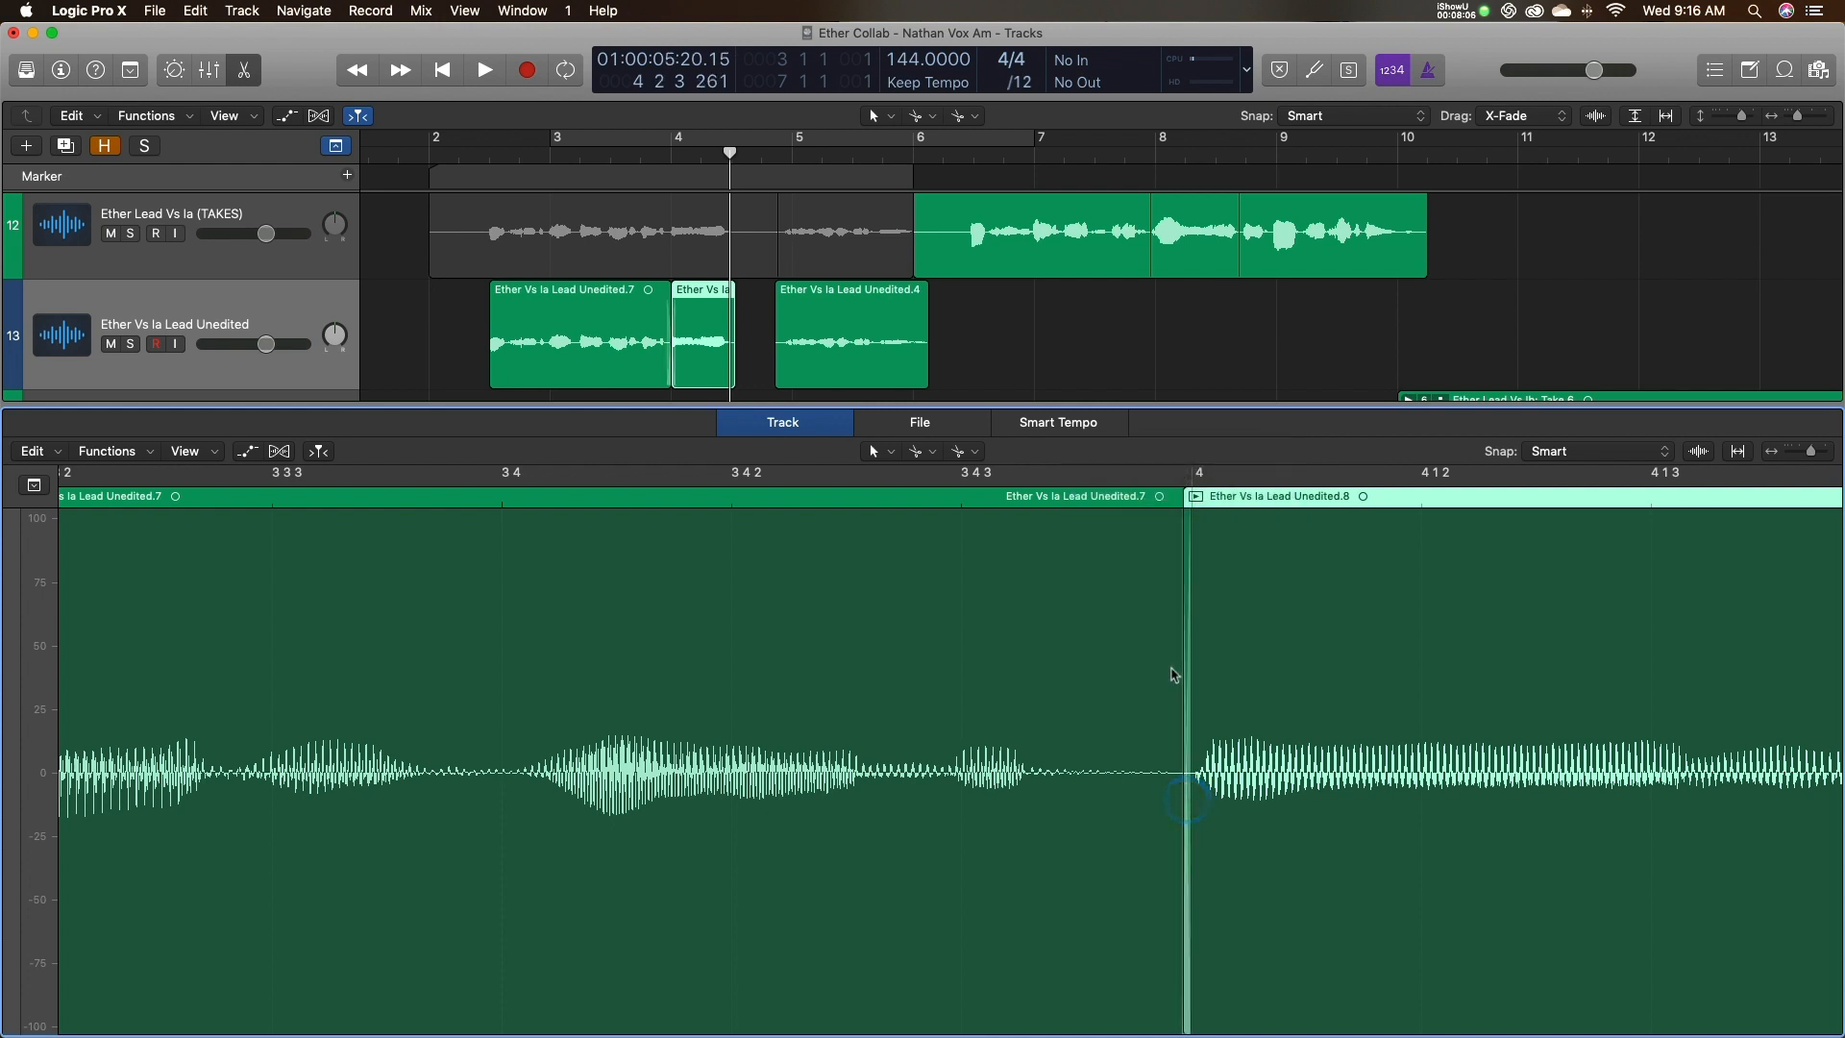
Examine the crossfade between the two pieces up close and move their boundary slightly later, just before bar 4.
{"action": "key", "text": "super+Right"}
{"action": "key", "text": "super+Right"}
{"action": "key", "text": "super+Right"}
{"action": "left_click", "coordinate": [1276, 497]}
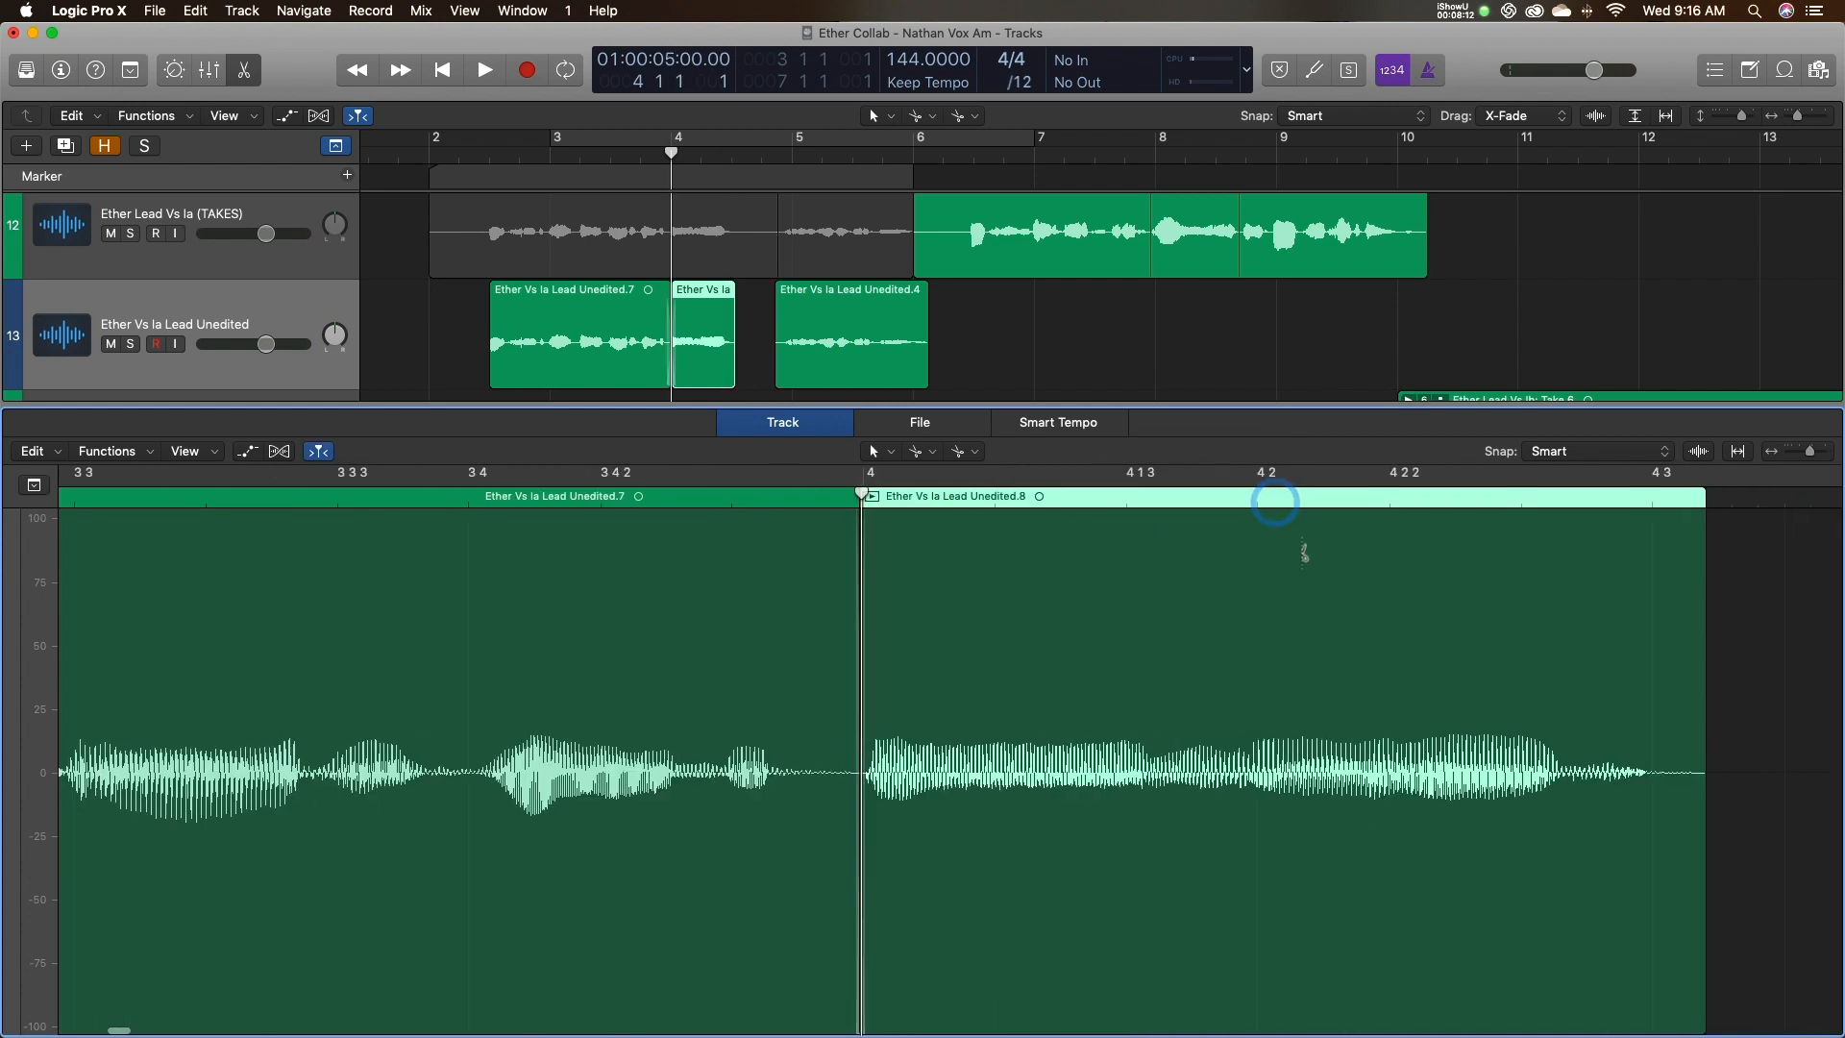
{"action": "key", "text": "super+Right"}
{"action": "key", "text": "super+Right"}
{"action": "key", "text": "super+Right"}
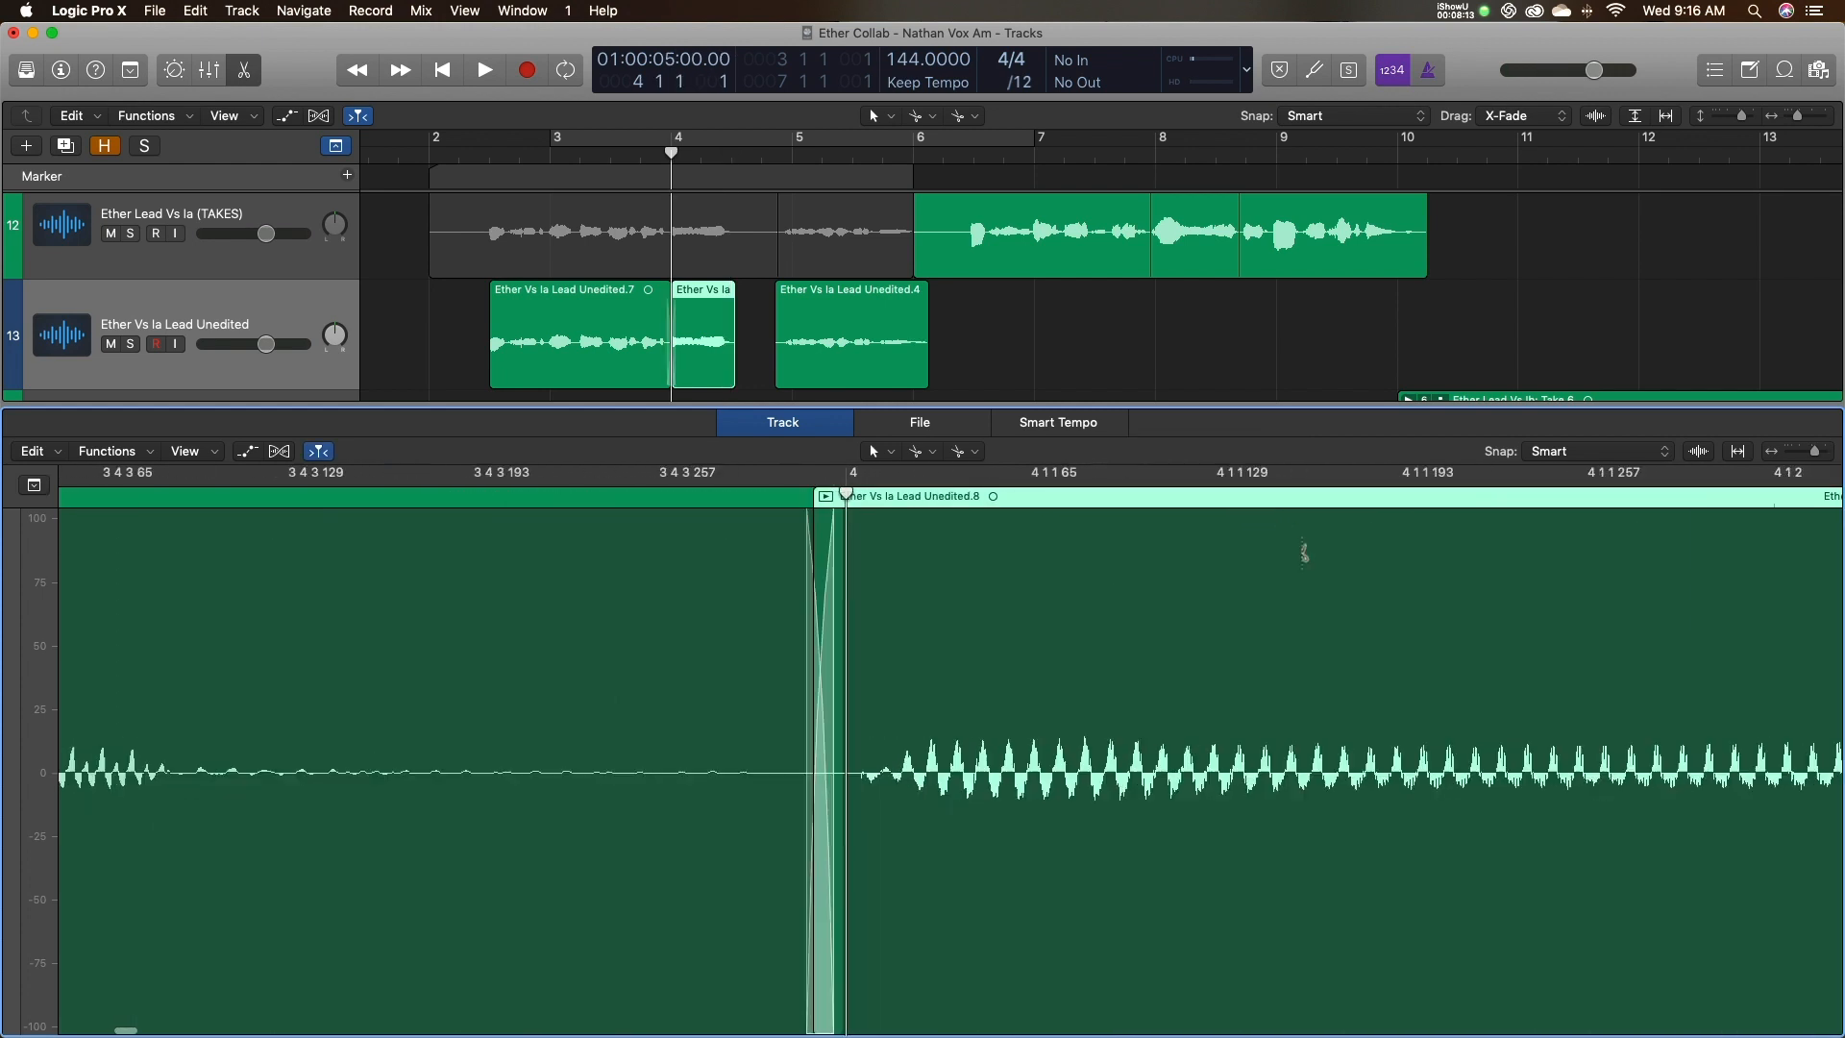
{"action": "key", "text": "super+Right"}
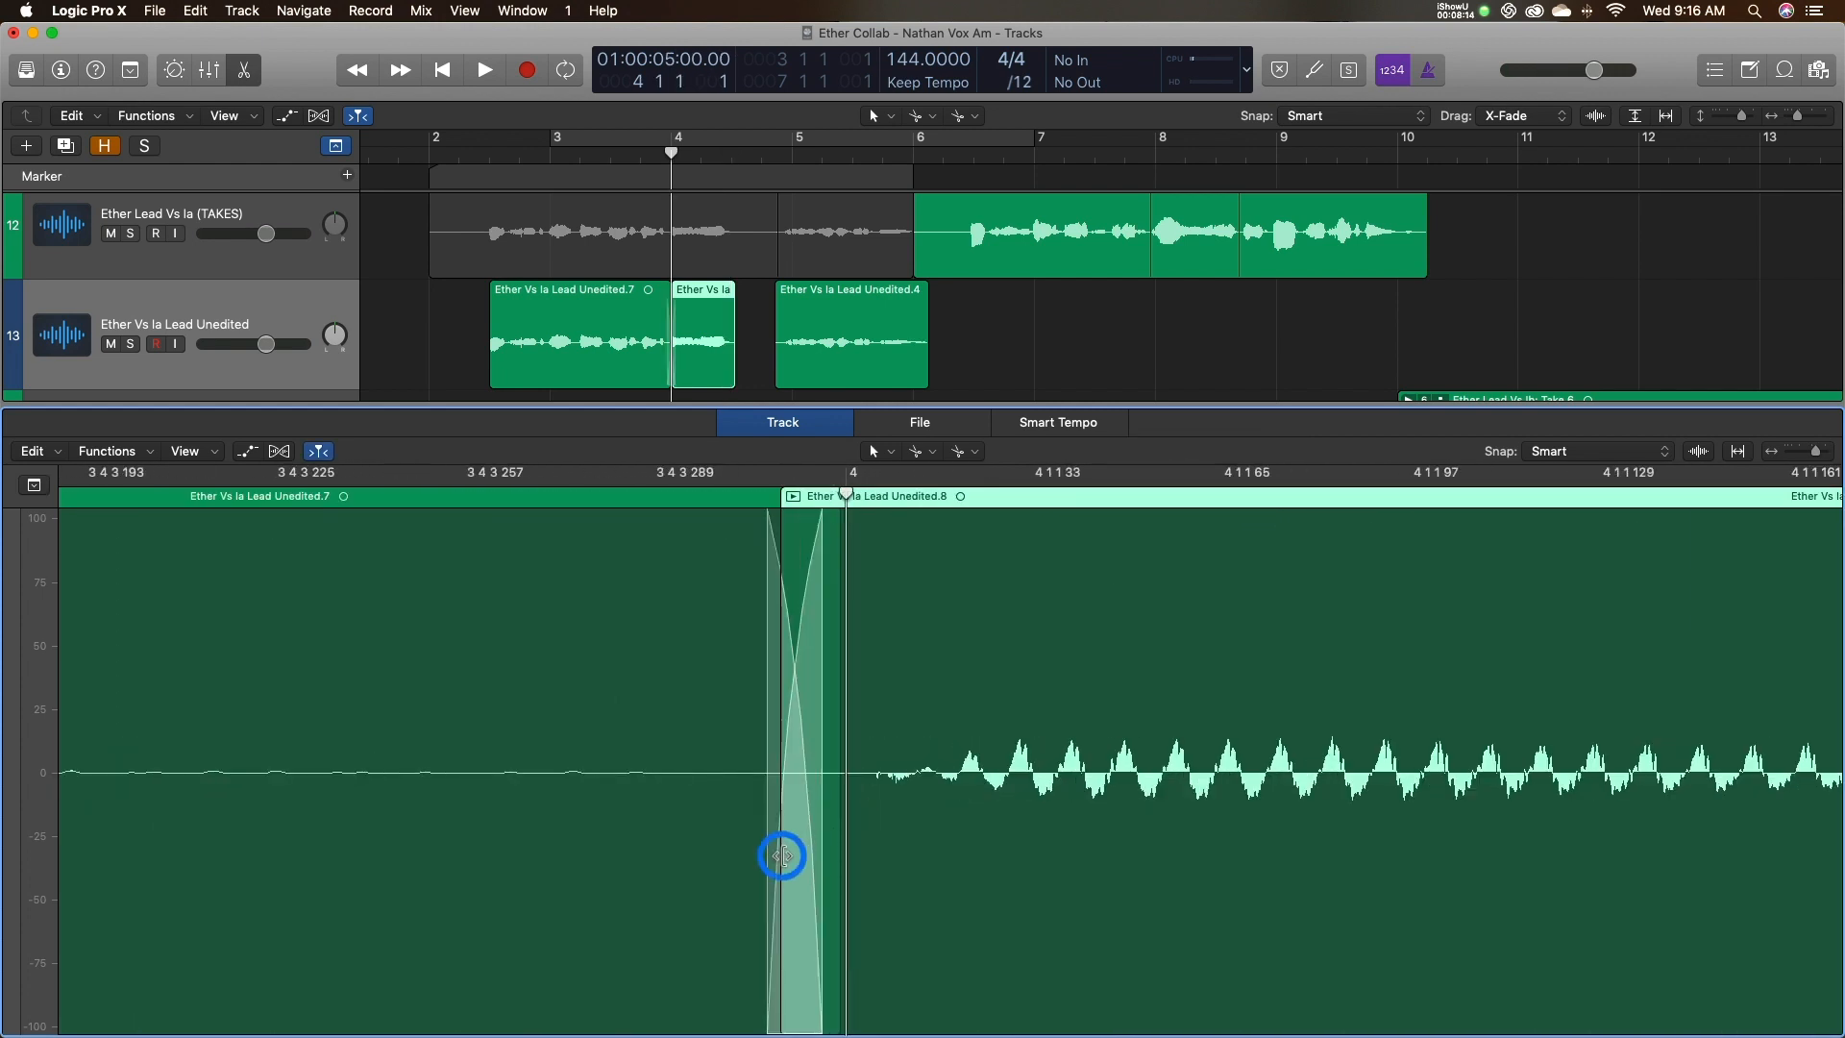
{"action": "left_click_drag", "start_coordinate": [783, 855], "coordinate": [815, 848]}
{"action": "left_click", "coordinate": [923, 667]}
{"action": "left_click", "coordinate": [786, 501]}
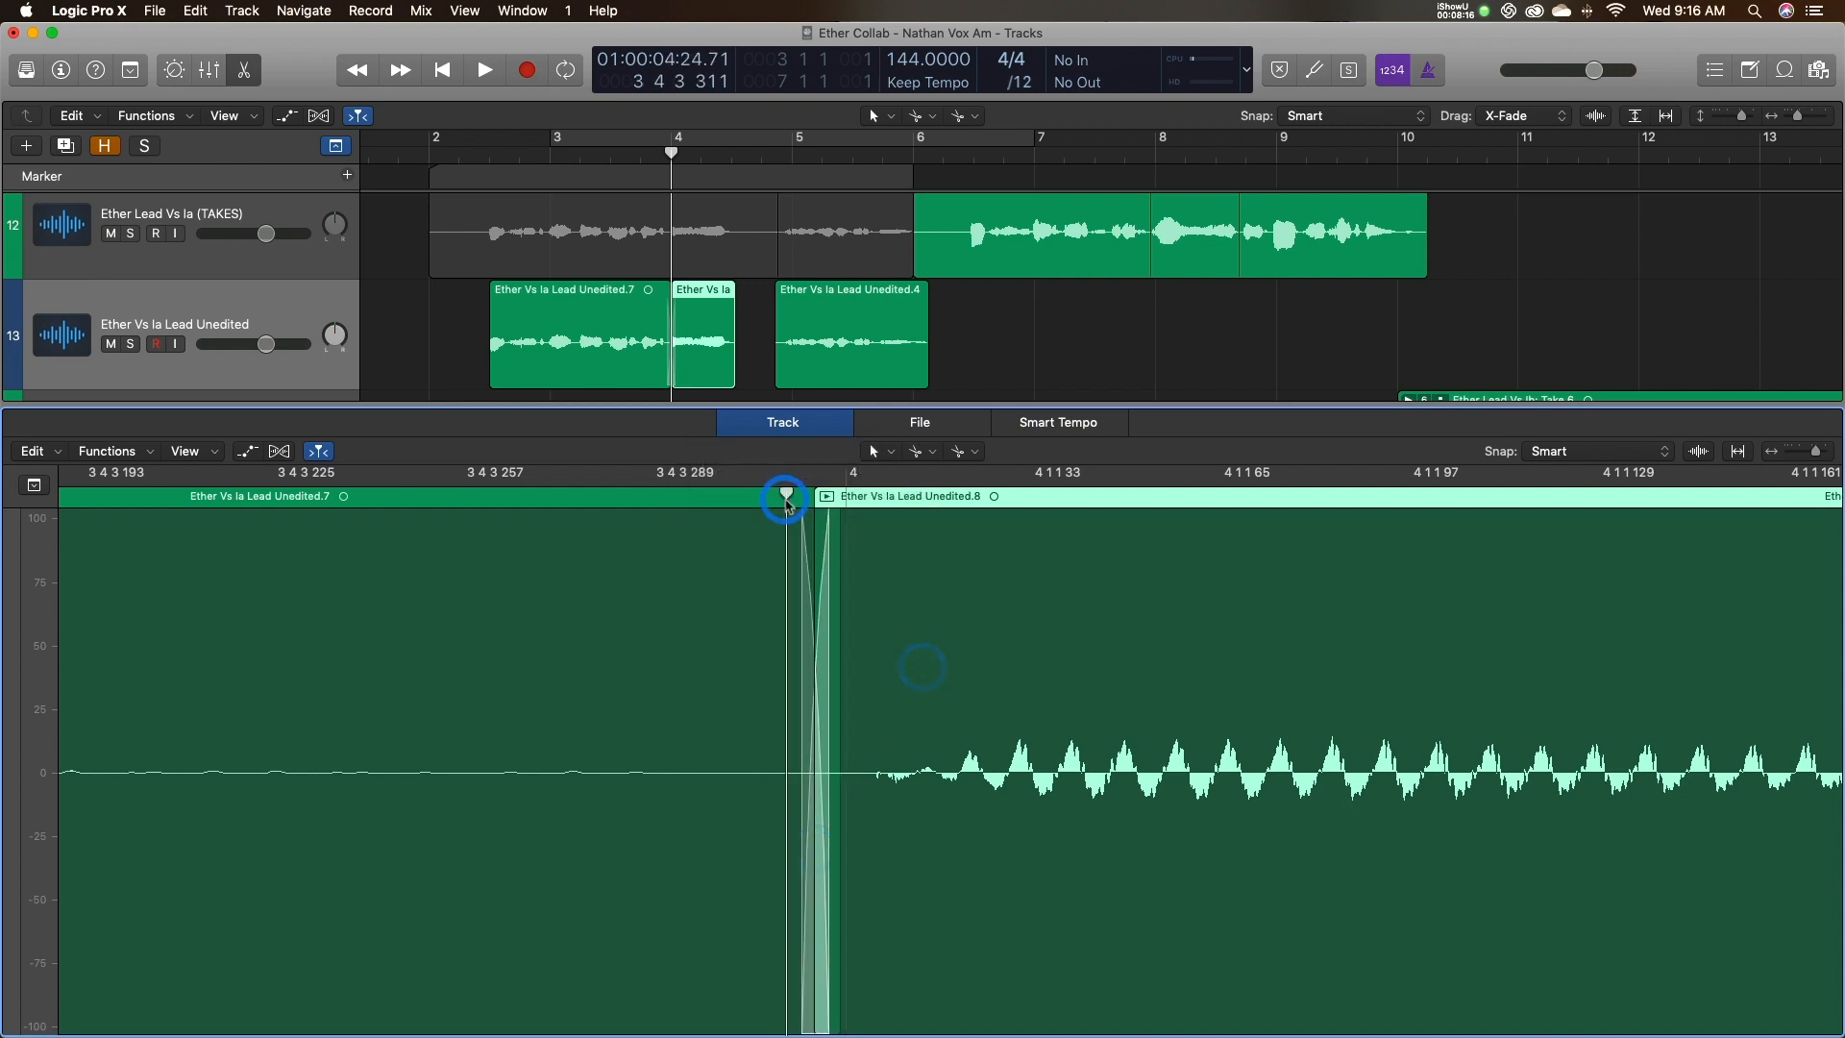
Undo the boundary changes, the shift and the split at bar 4 to rejoin the first region.
{"action": "key", "text": "super+Left"}
{"action": "key", "text": "super+Left"}
{"action": "key", "text": "super+Left"}
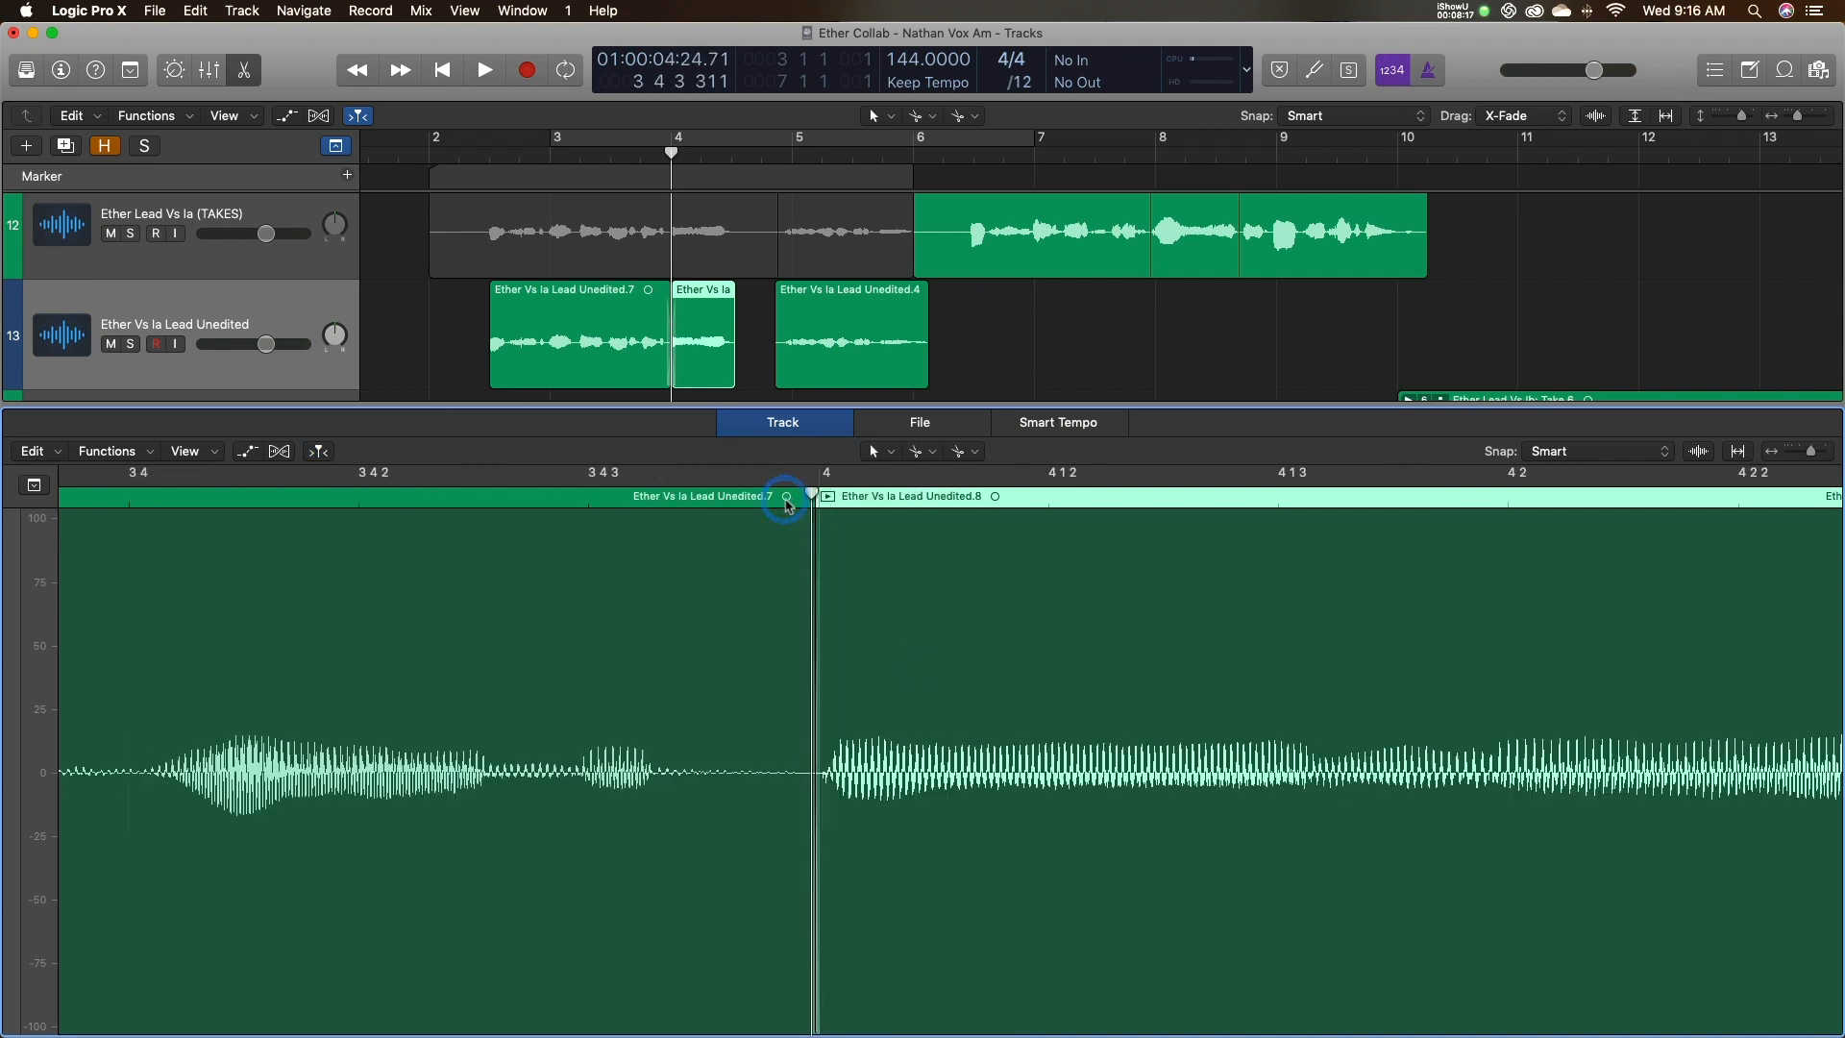
{"action": "scroll", "coordinate": [1675, 762], "scroll_direction": "left", "scroll_amount": 10}
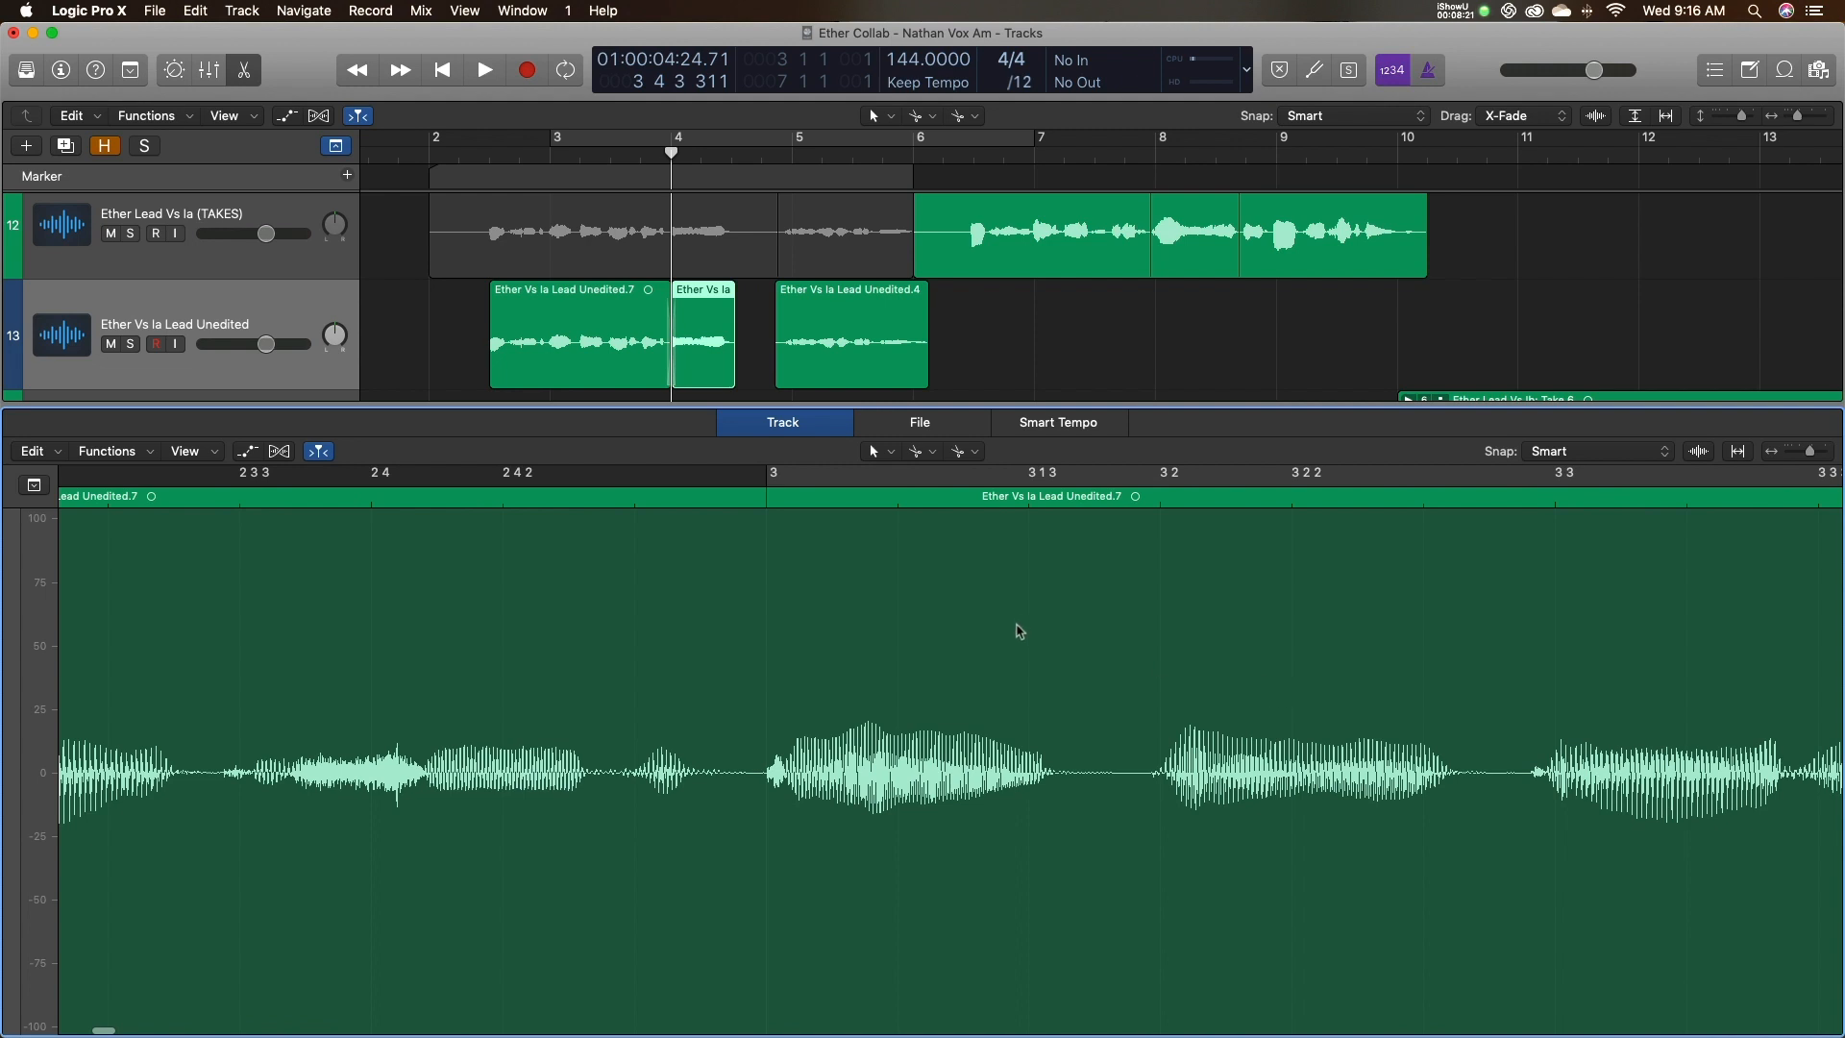
{"action": "scroll", "coordinate": [1019, 631], "scroll_direction": "right", "scroll_amount": 15}
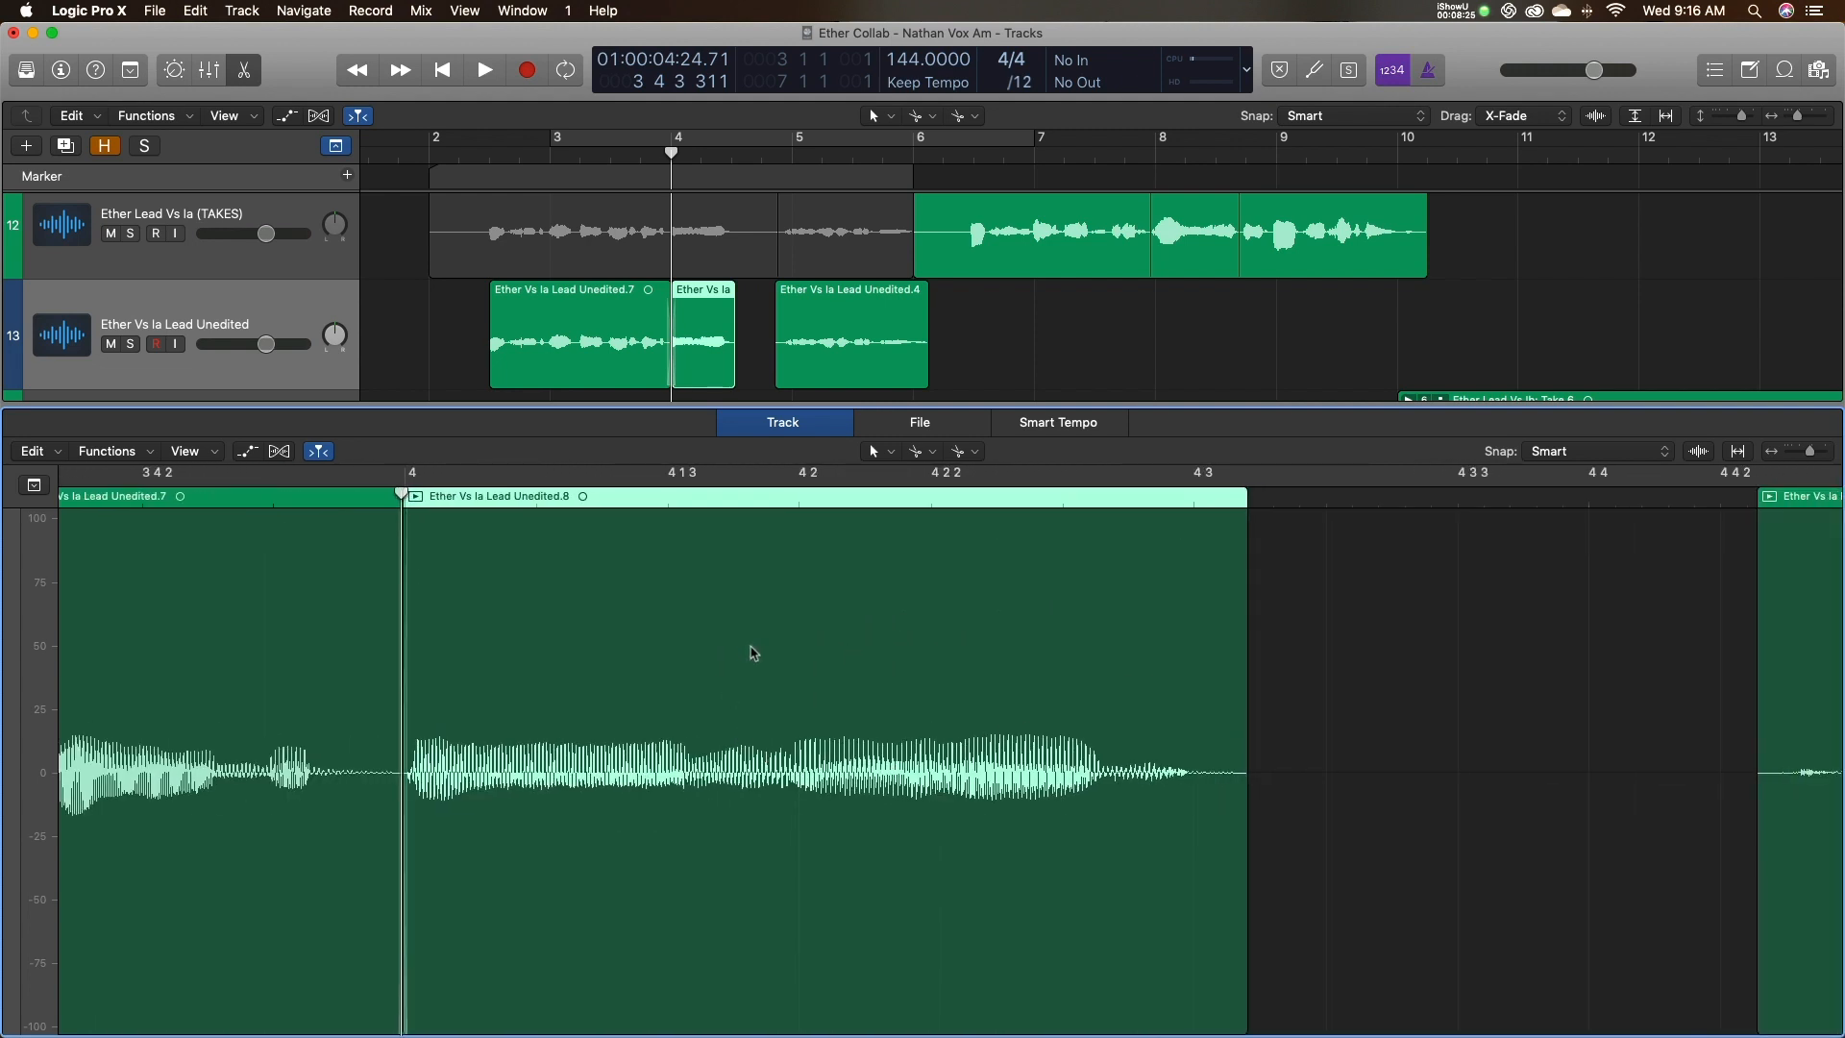
{"action": "left_click", "coordinate": [1265, 607]}
{"action": "key", "text": "super+z"}
{"action": "key", "text": "super+z"}
{"action": "key", "text": "super+z"}
{"action": "key", "text": "super+z"}
{"action": "key", "text": "super+z"}
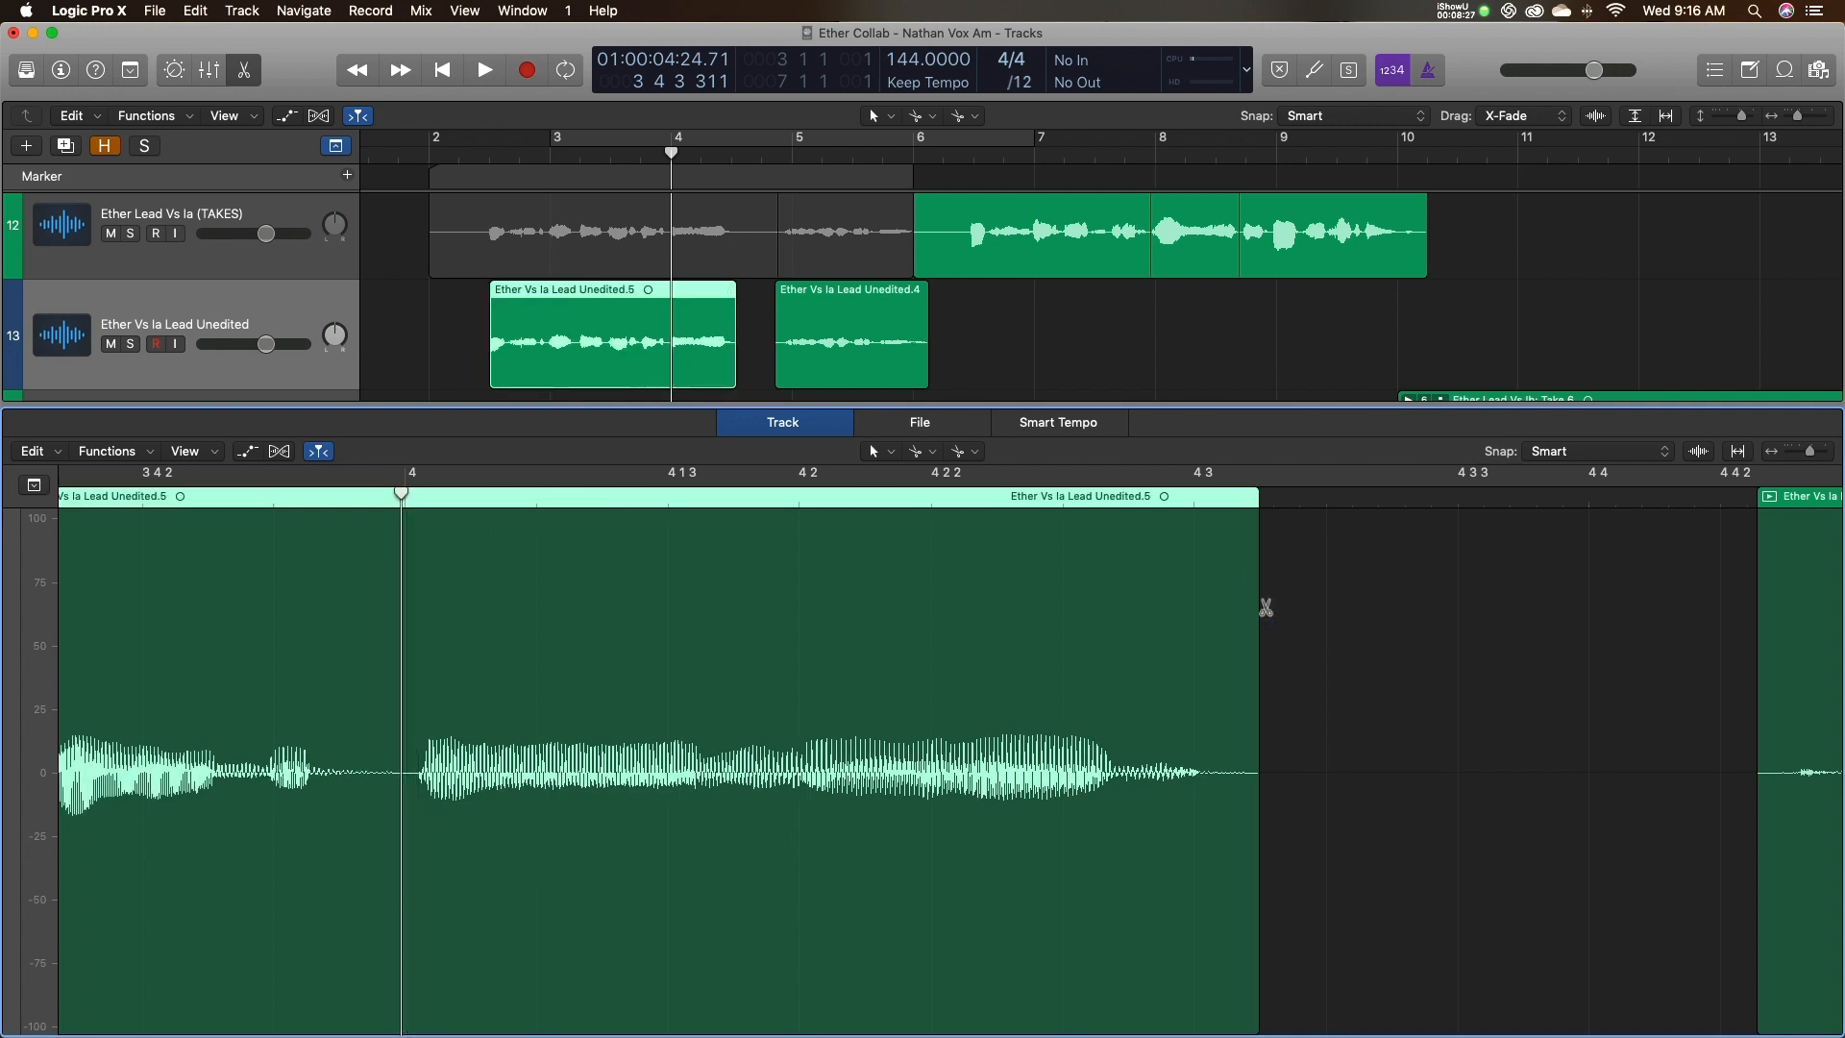
Show Flex Pitch for the Ether Vs Ia Lead Unedited track and display the first region's notes.
{"action": "scroll", "coordinate": [1265, 607], "scroll_direction": "left", "scroll_amount": 20}
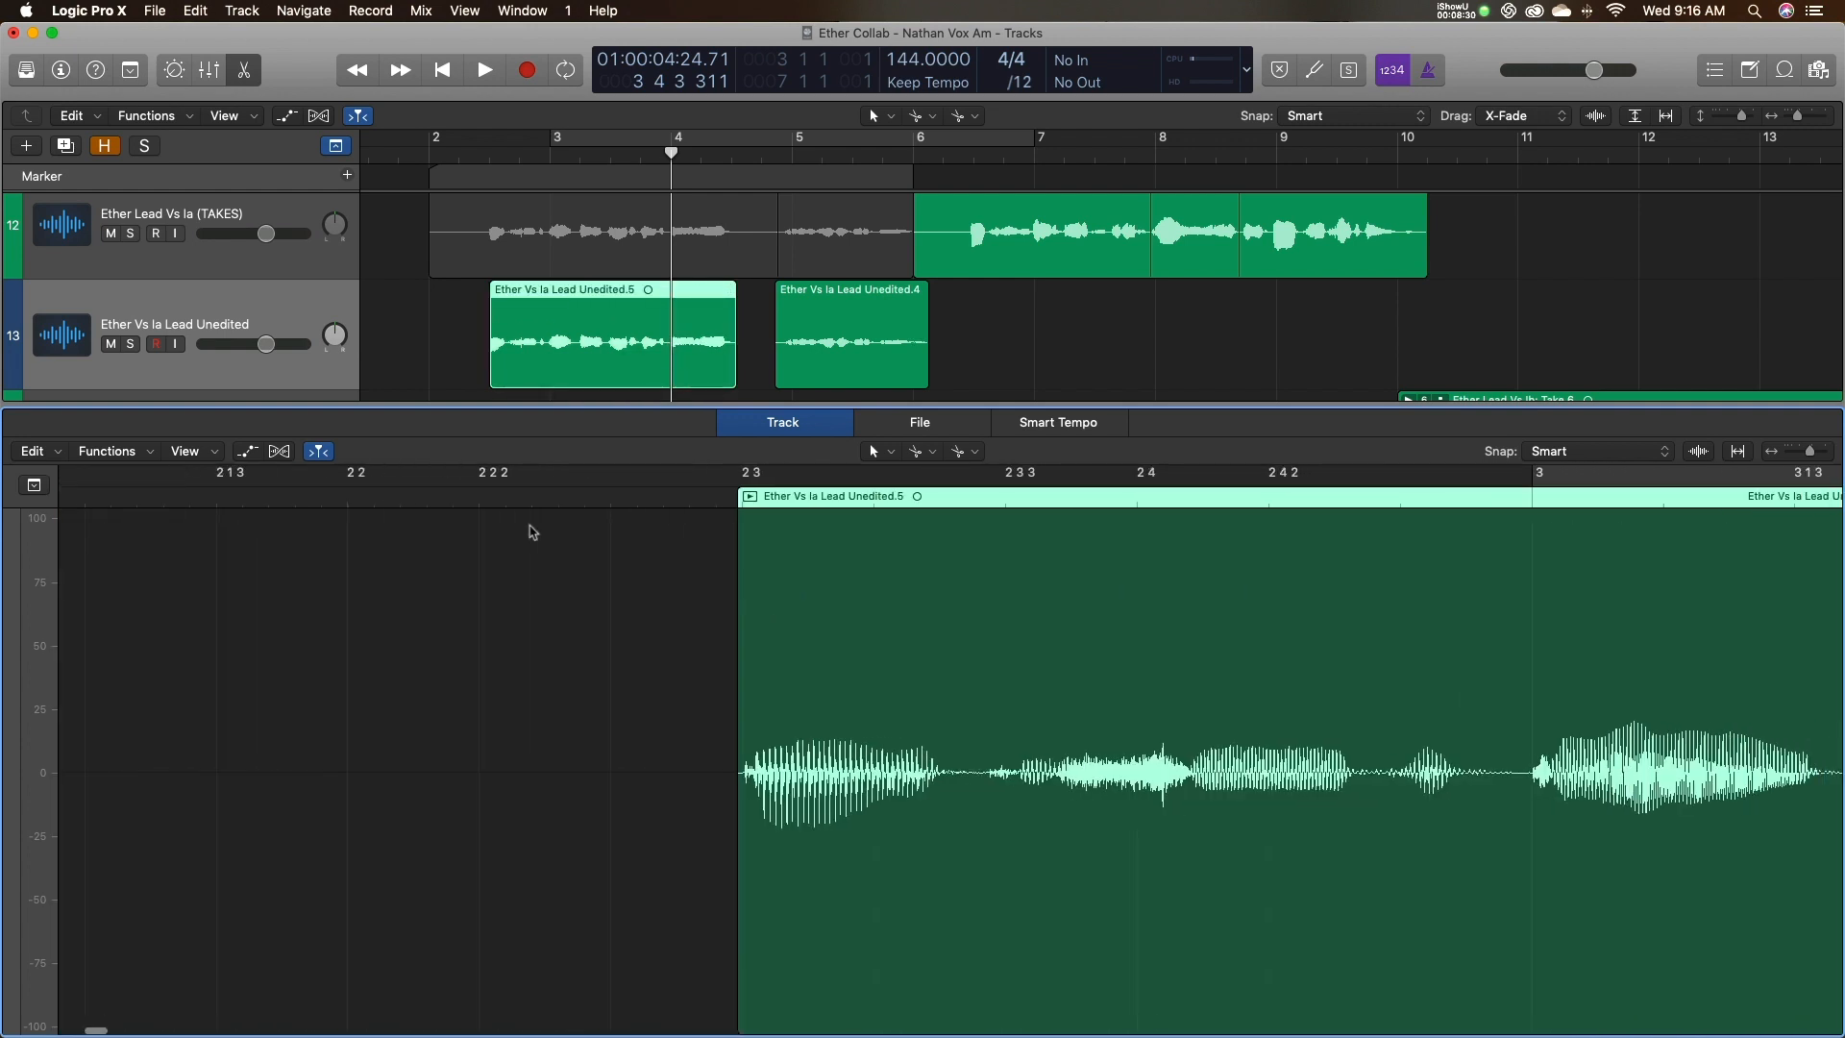
{"action": "left_click", "coordinate": [537, 553]}
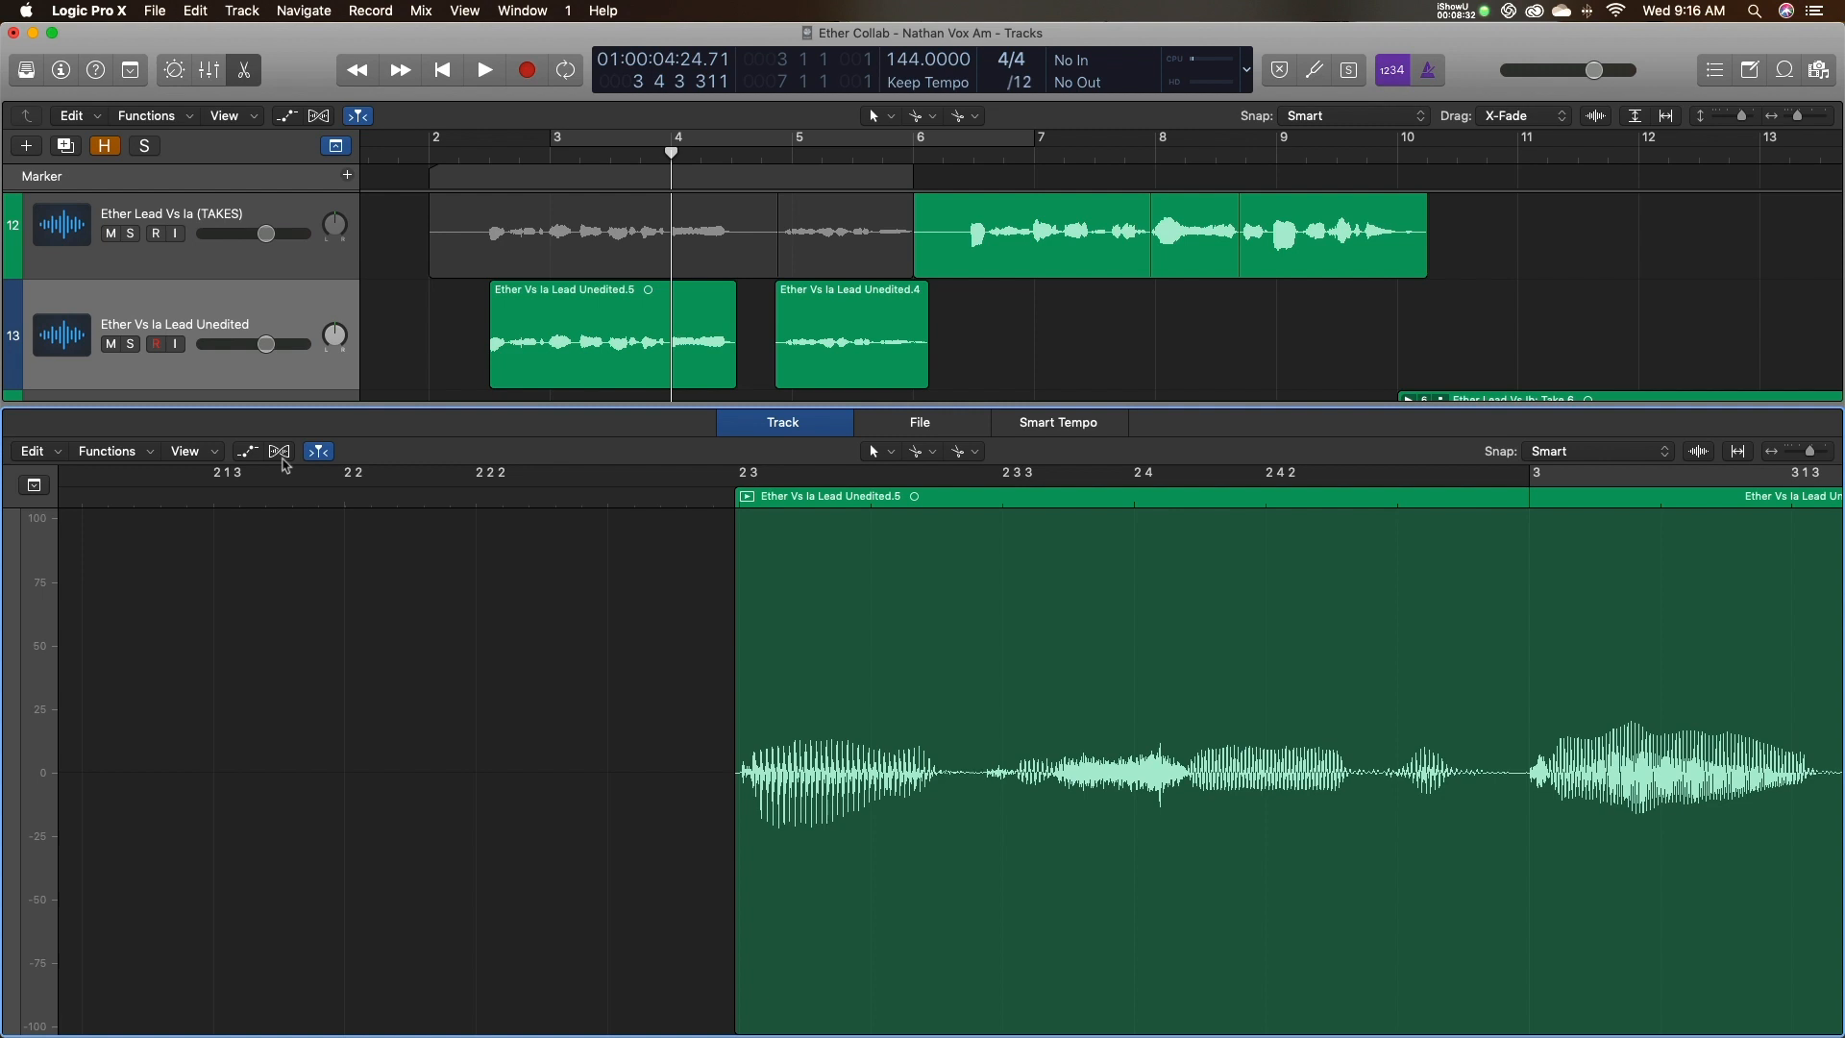
{"action": "scroll", "coordinate": [394, 606], "scroll_direction": "right", "scroll_amount": 10}
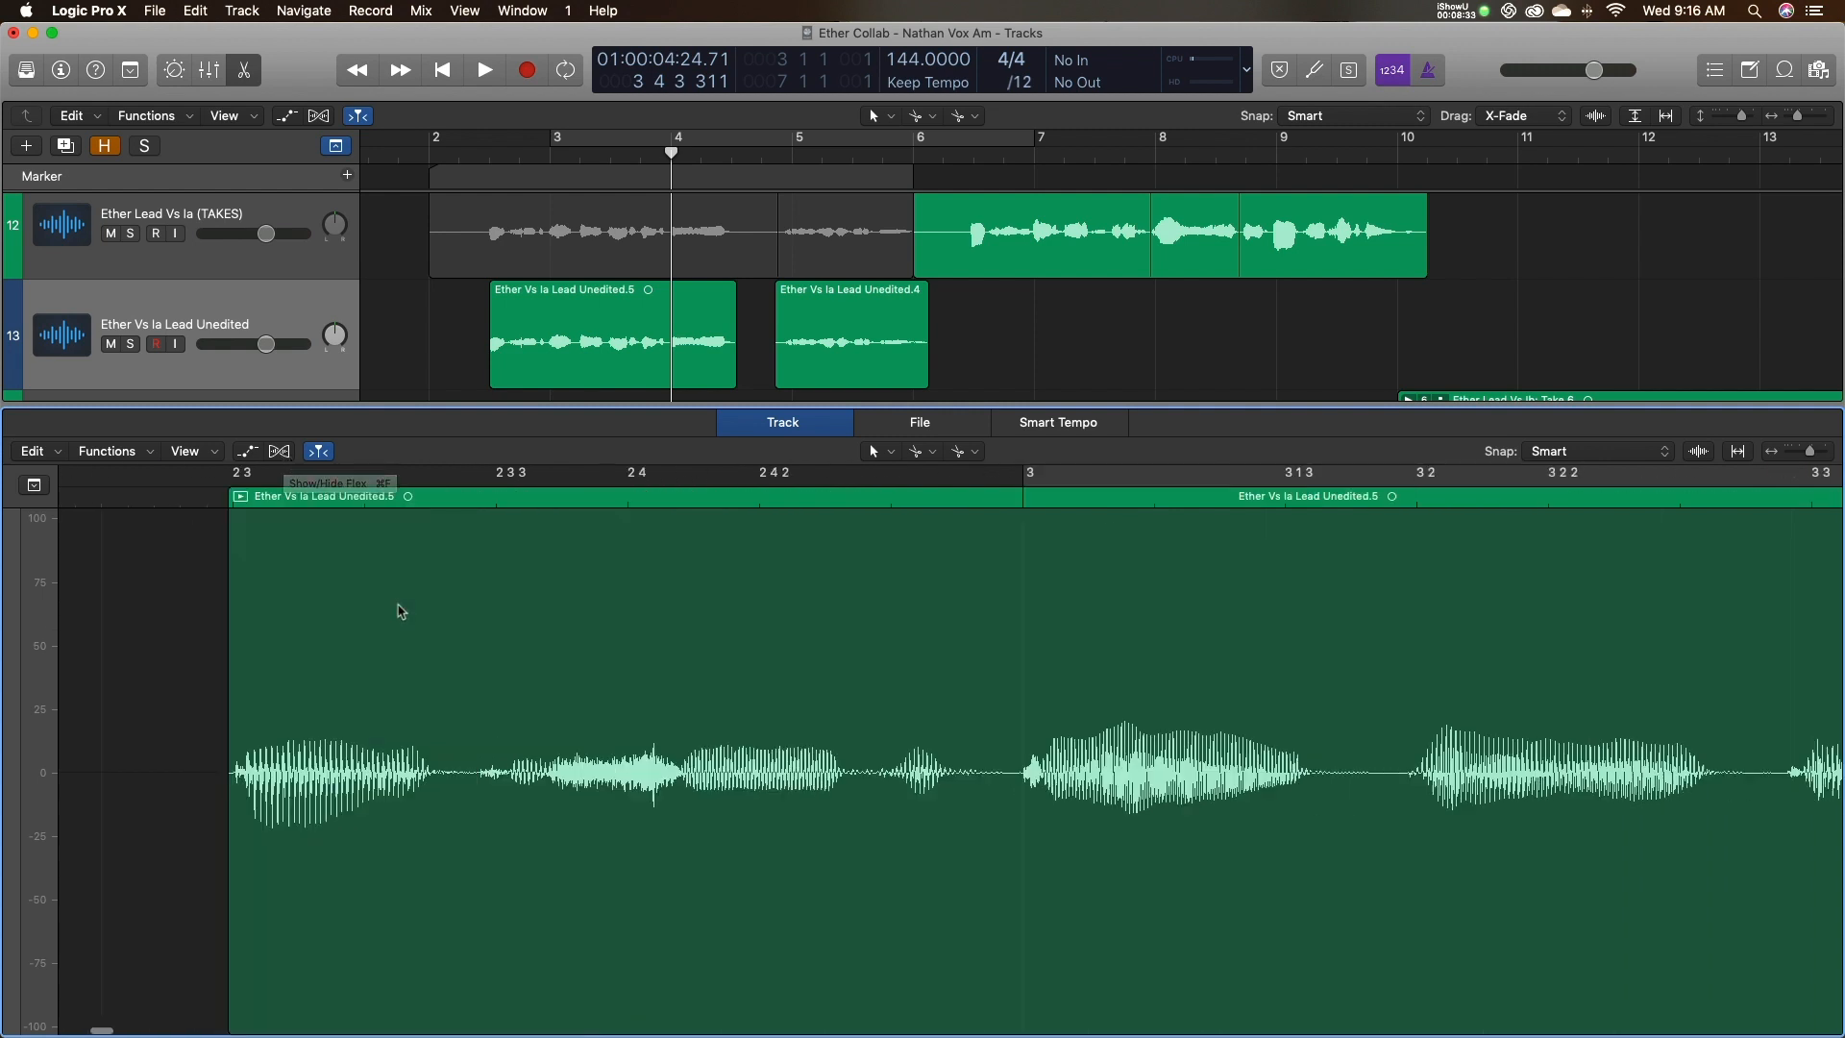
{"action": "left_click", "coordinate": [287, 457]}
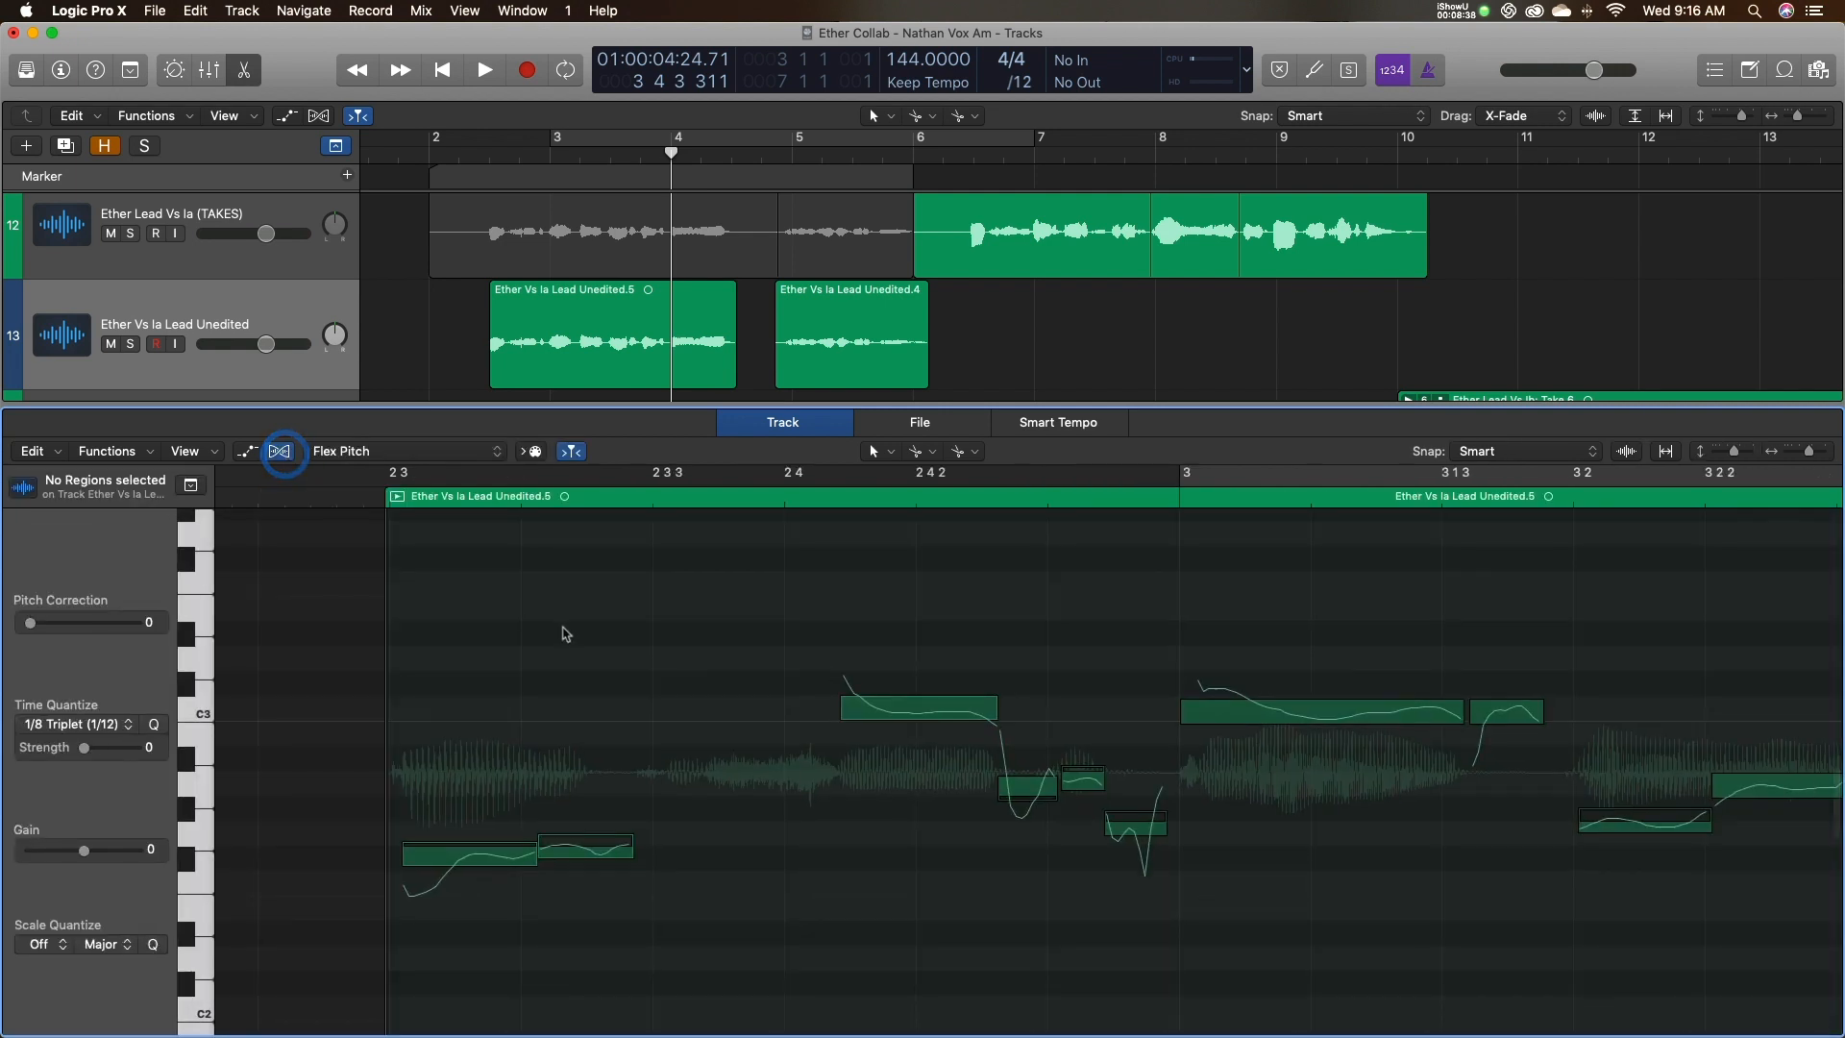
Select the first region and play its opening phrase from just before 2 3.
{"action": "left_click", "coordinate": [562, 626]}
{"action": "scroll", "coordinate": [608, 848], "scroll_direction": "left", "scroll_amount": 2}
{"action": "left_click", "coordinate": [634, 740]}
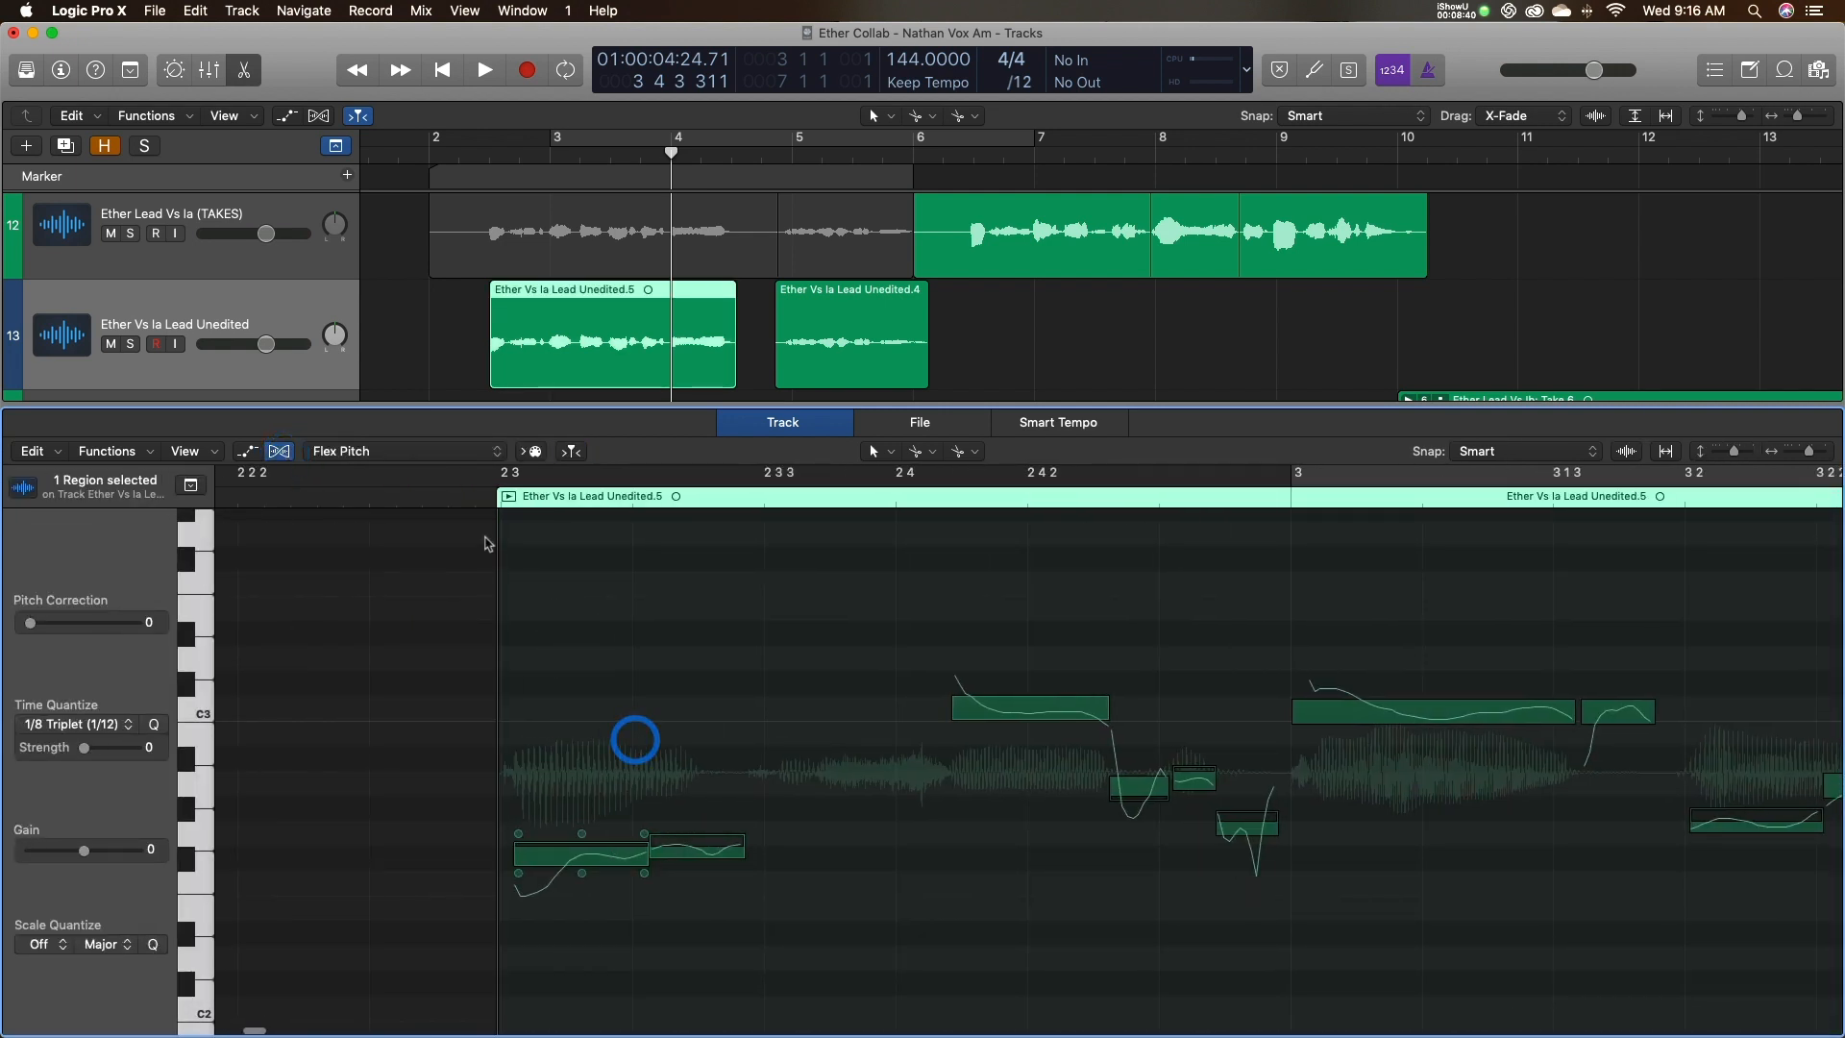
{"action": "left_click", "coordinate": [482, 499]}
{"action": "key", "text": "space"}
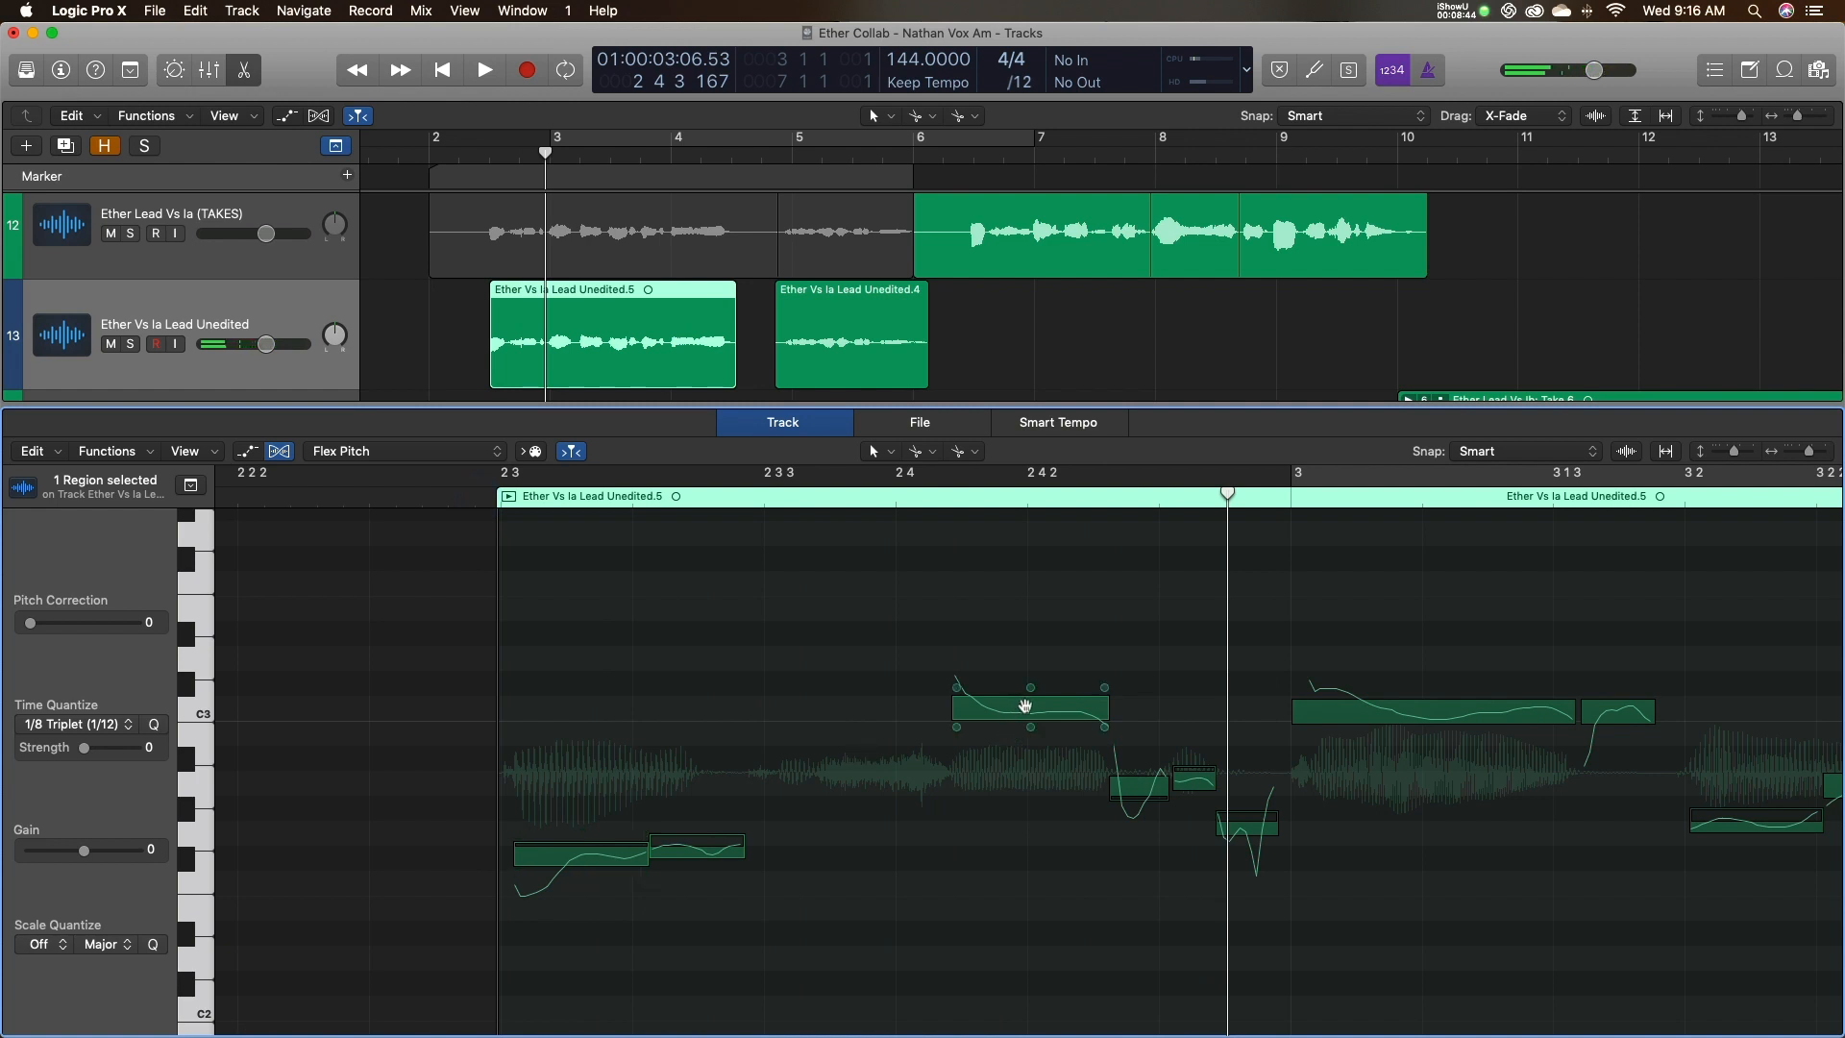
Extend the start of the C3 note after 2 4 earlier, close to 2 4, and audition the phrase from before 2 3.
{"action": "left_click_drag", "start_coordinate": [1007, 713], "coordinate": [1008, 711]}
{"action": "left_click", "coordinate": [444, 499]}
{"action": "key", "text": "space"}
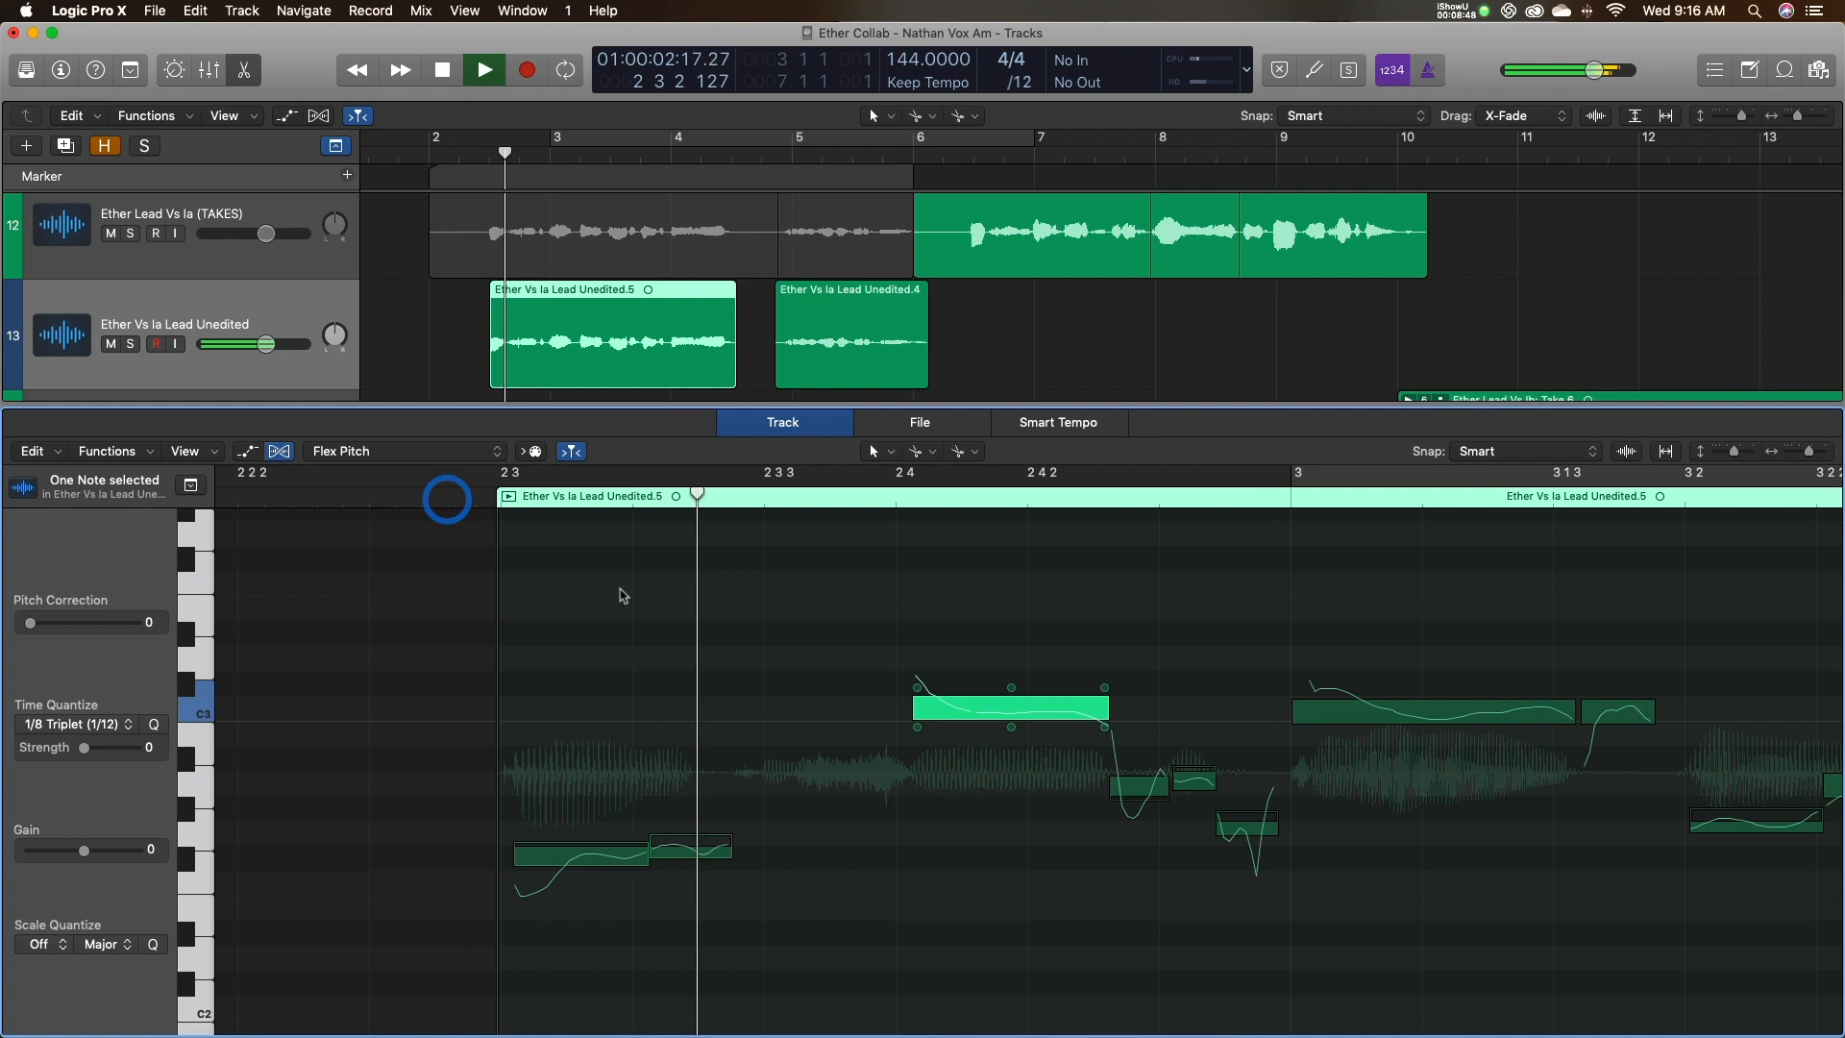
Stop playback and shift the notes around 3 2 slightly earlier in the first region.
{"action": "key", "text": "space"}
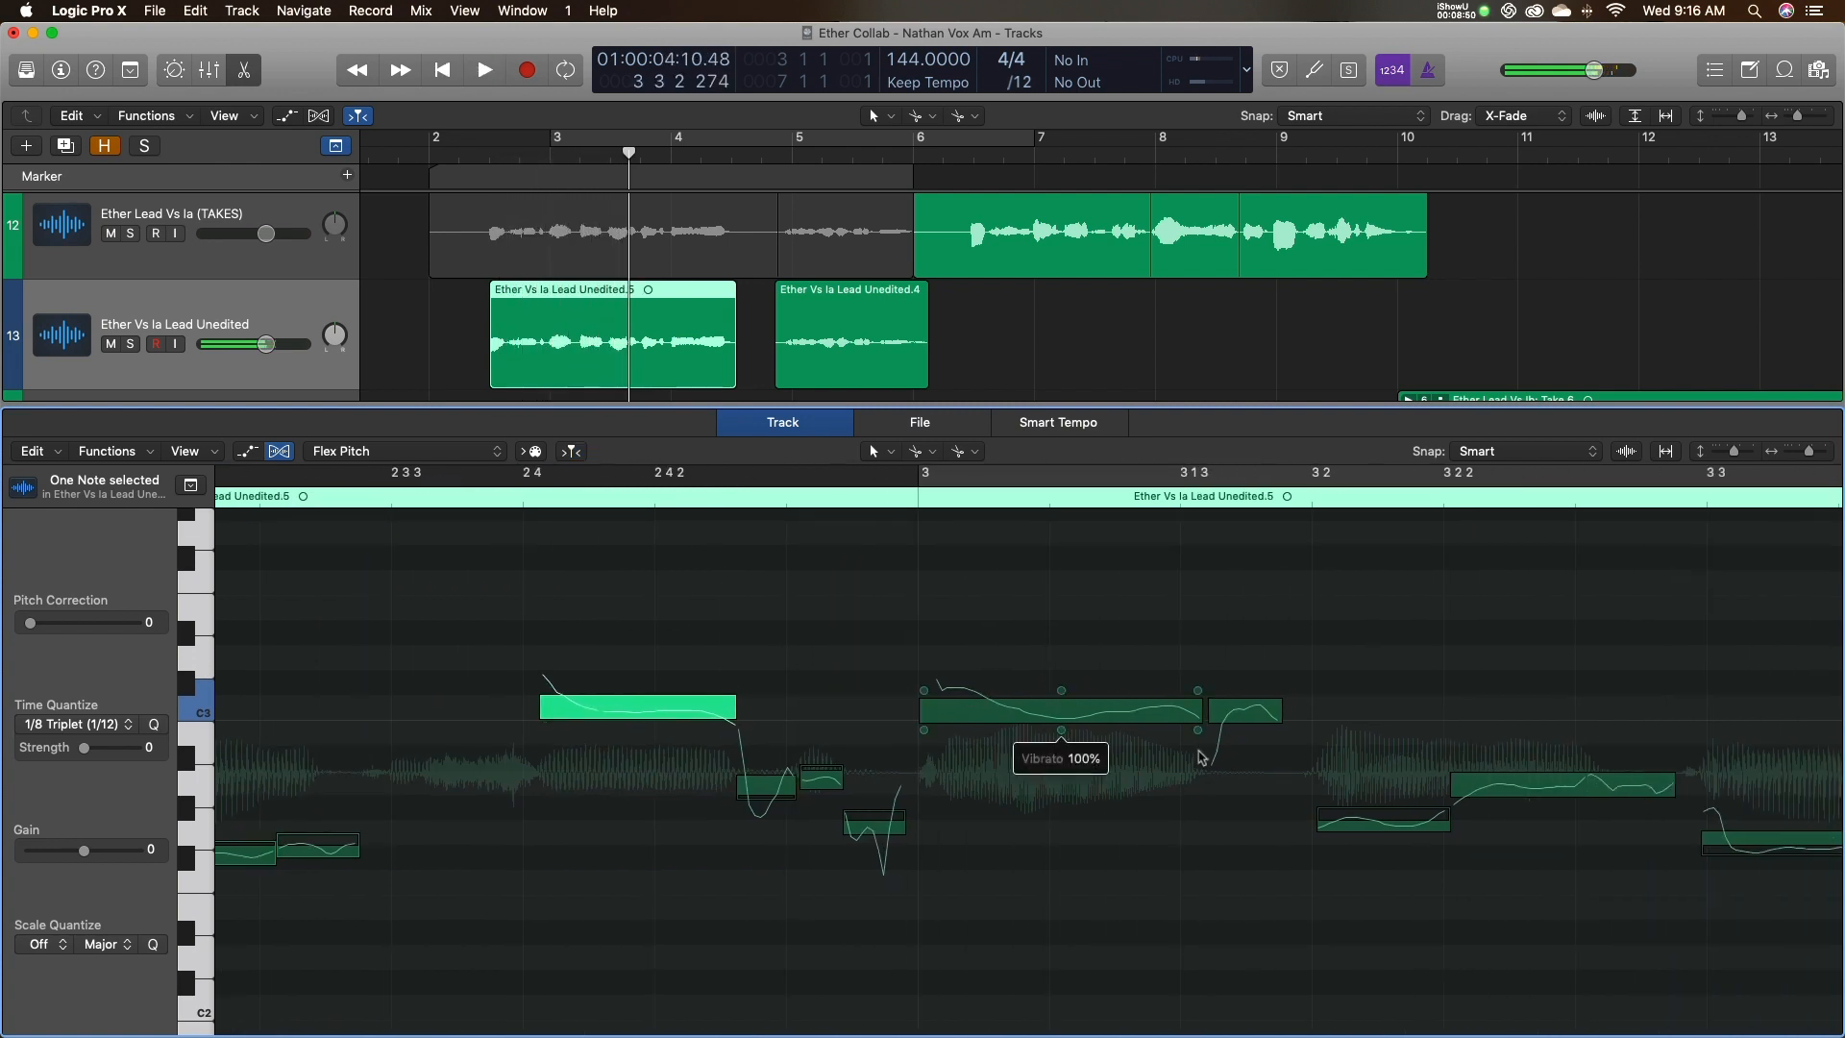
{"action": "left_click_drag", "start_coordinate": [1100, 746], "coordinate": [1277, 865]}
{"action": "left_click_drag", "start_coordinate": [1223, 792], "coordinate": [1213, 792]}
{"action": "left_click", "coordinate": [1084, 678]}
Select the note near 3 3 and play the phrase from just before 3 2.
{"action": "scroll", "coordinate": [1084, 679], "scroll_direction": "right", "scroll_amount": 10}
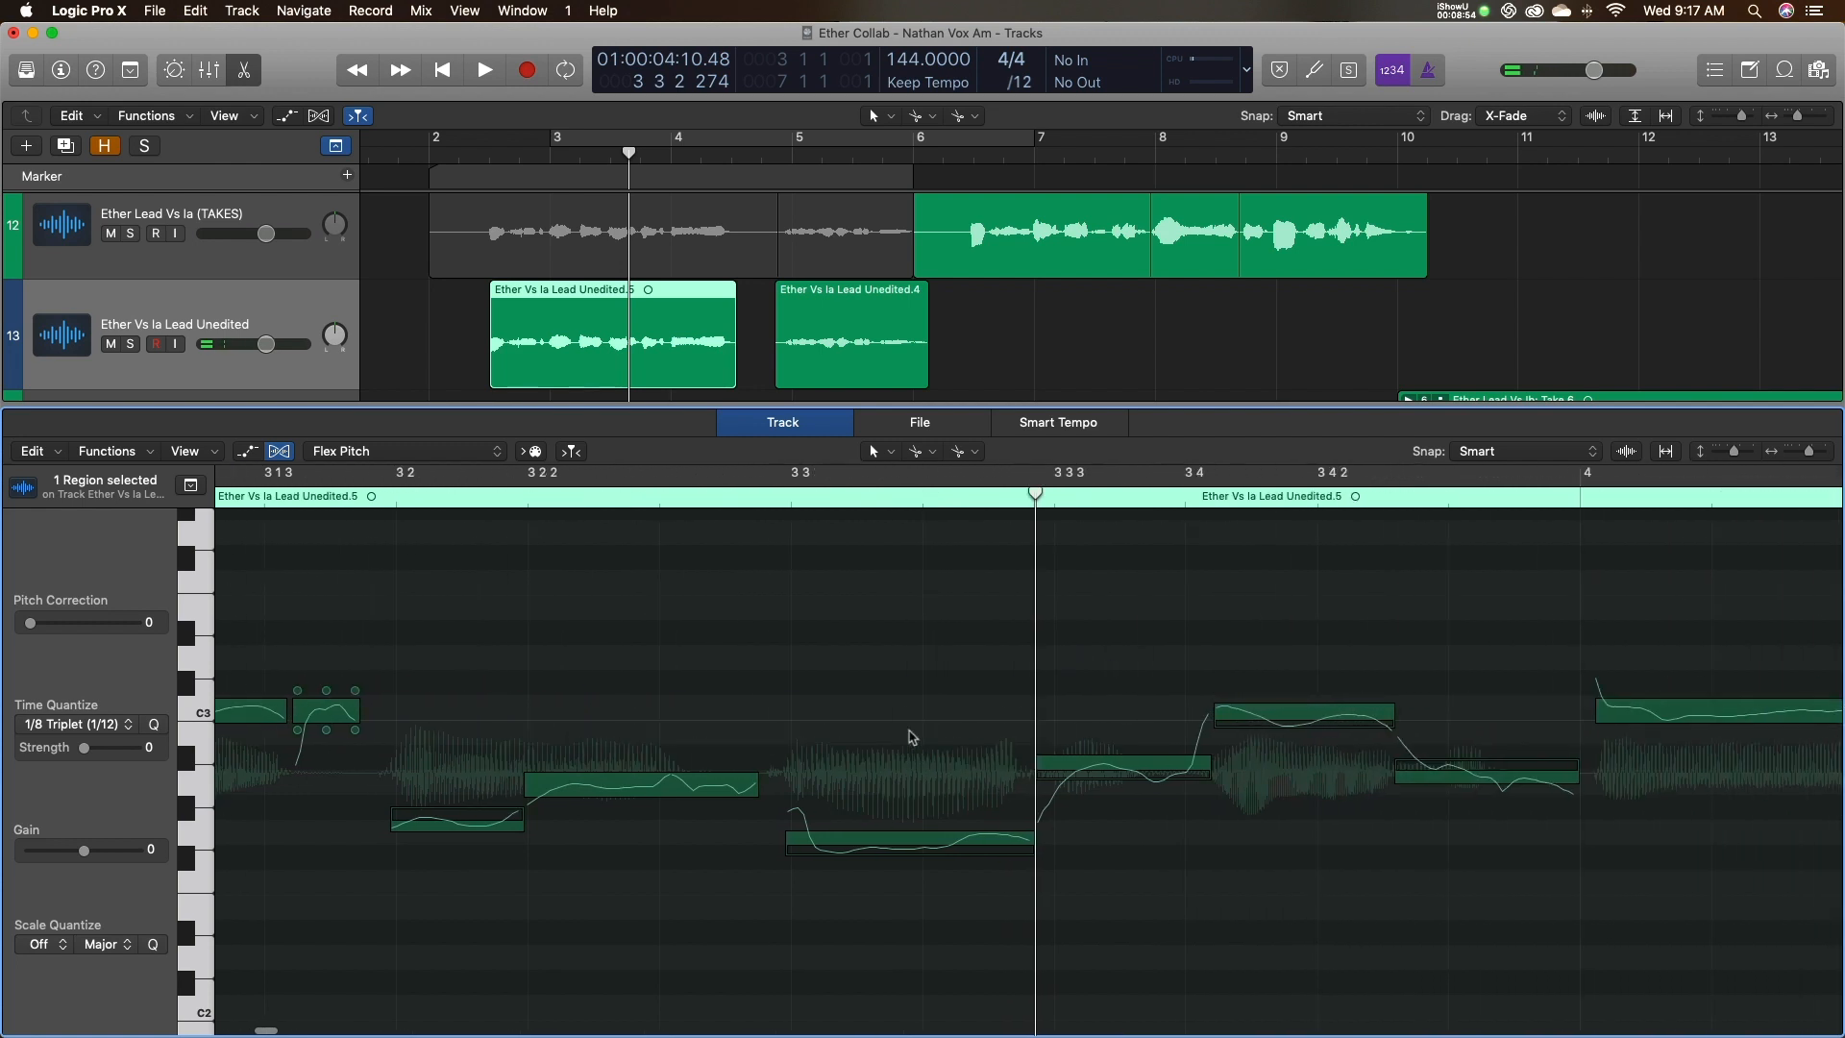
{"action": "left_click", "coordinate": [838, 843]}
{"action": "double_click", "coordinate": [363, 502]}
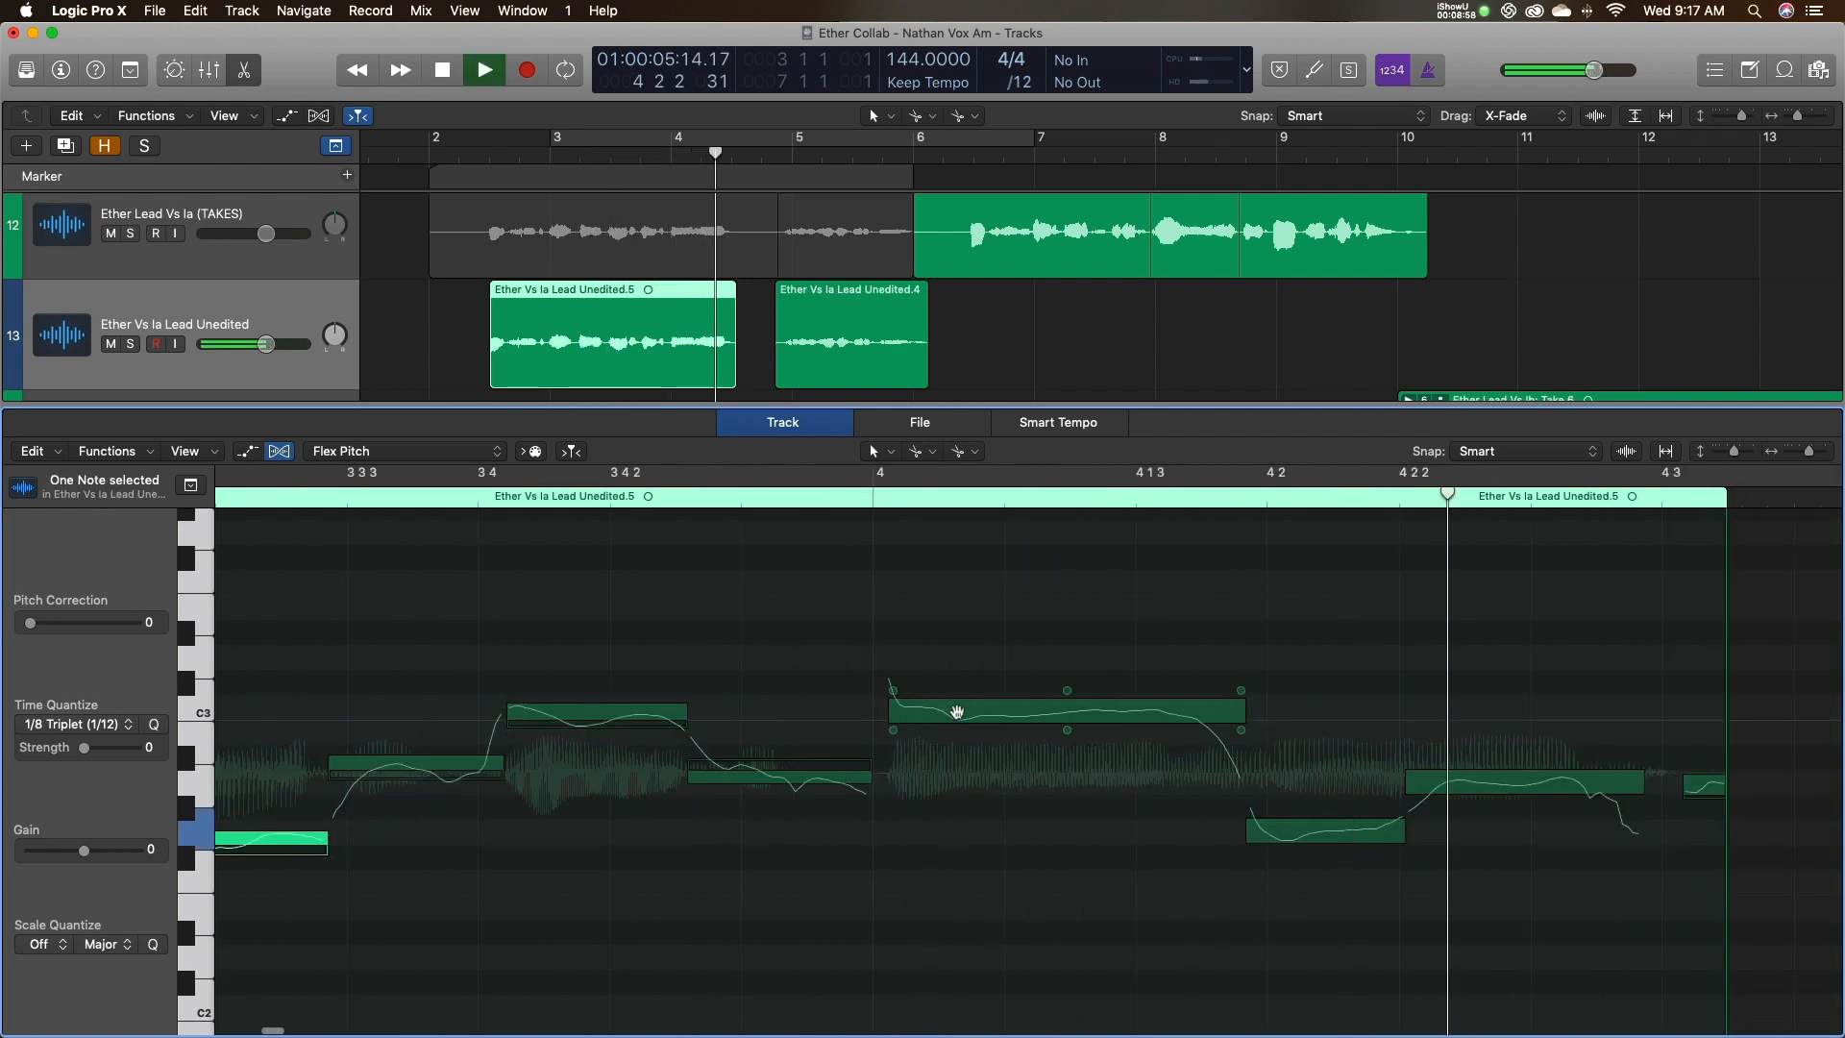
{"action": "key", "text": "space"}
Shift the C3 note at bar 4 slightly earlier and play on through the second region.
{"action": "left_click", "coordinate": [946, 712]}
{"action": "double_click", "coordinate": [494, 499]}
{"action": "key", "text": "space"}
{"action": "left_click", "coordinate": [771, 711]}
{"action": "left_click_drag", "start_coordinate": [772, 711], "coordinate": [763, 712]}
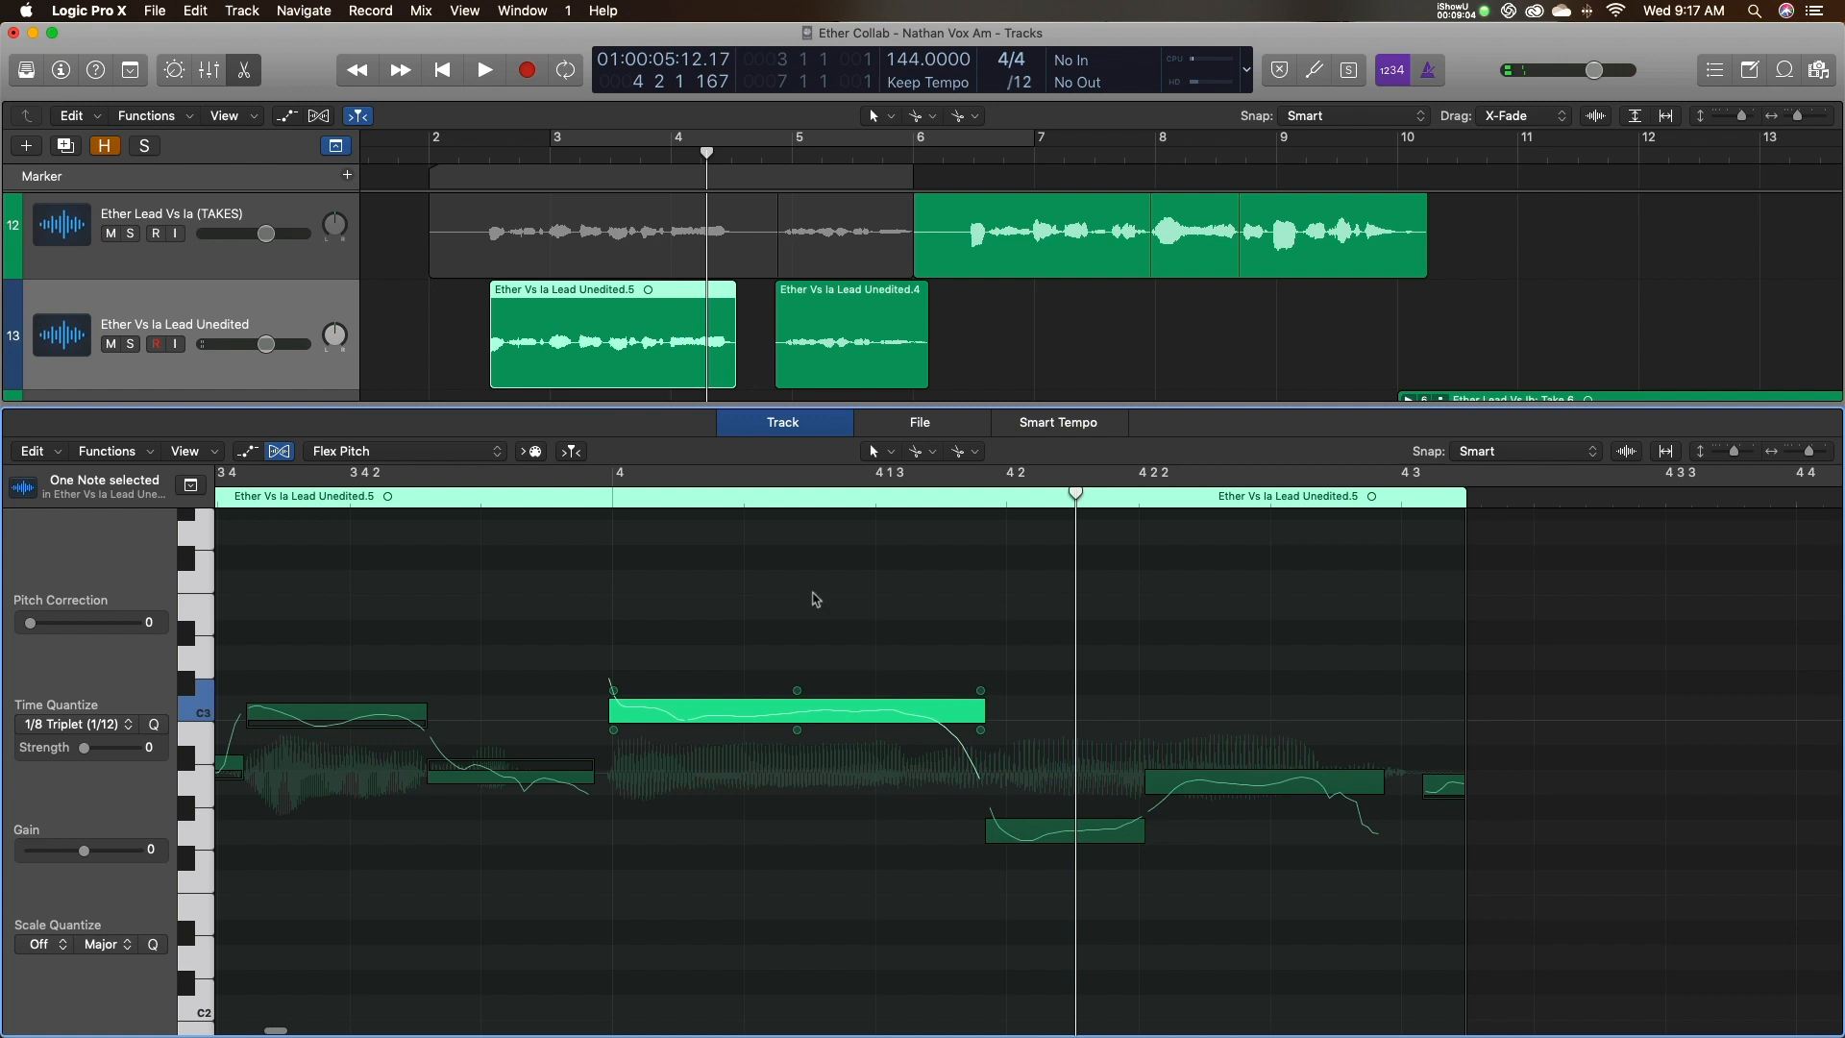
{"action": "key", "text": "space"}
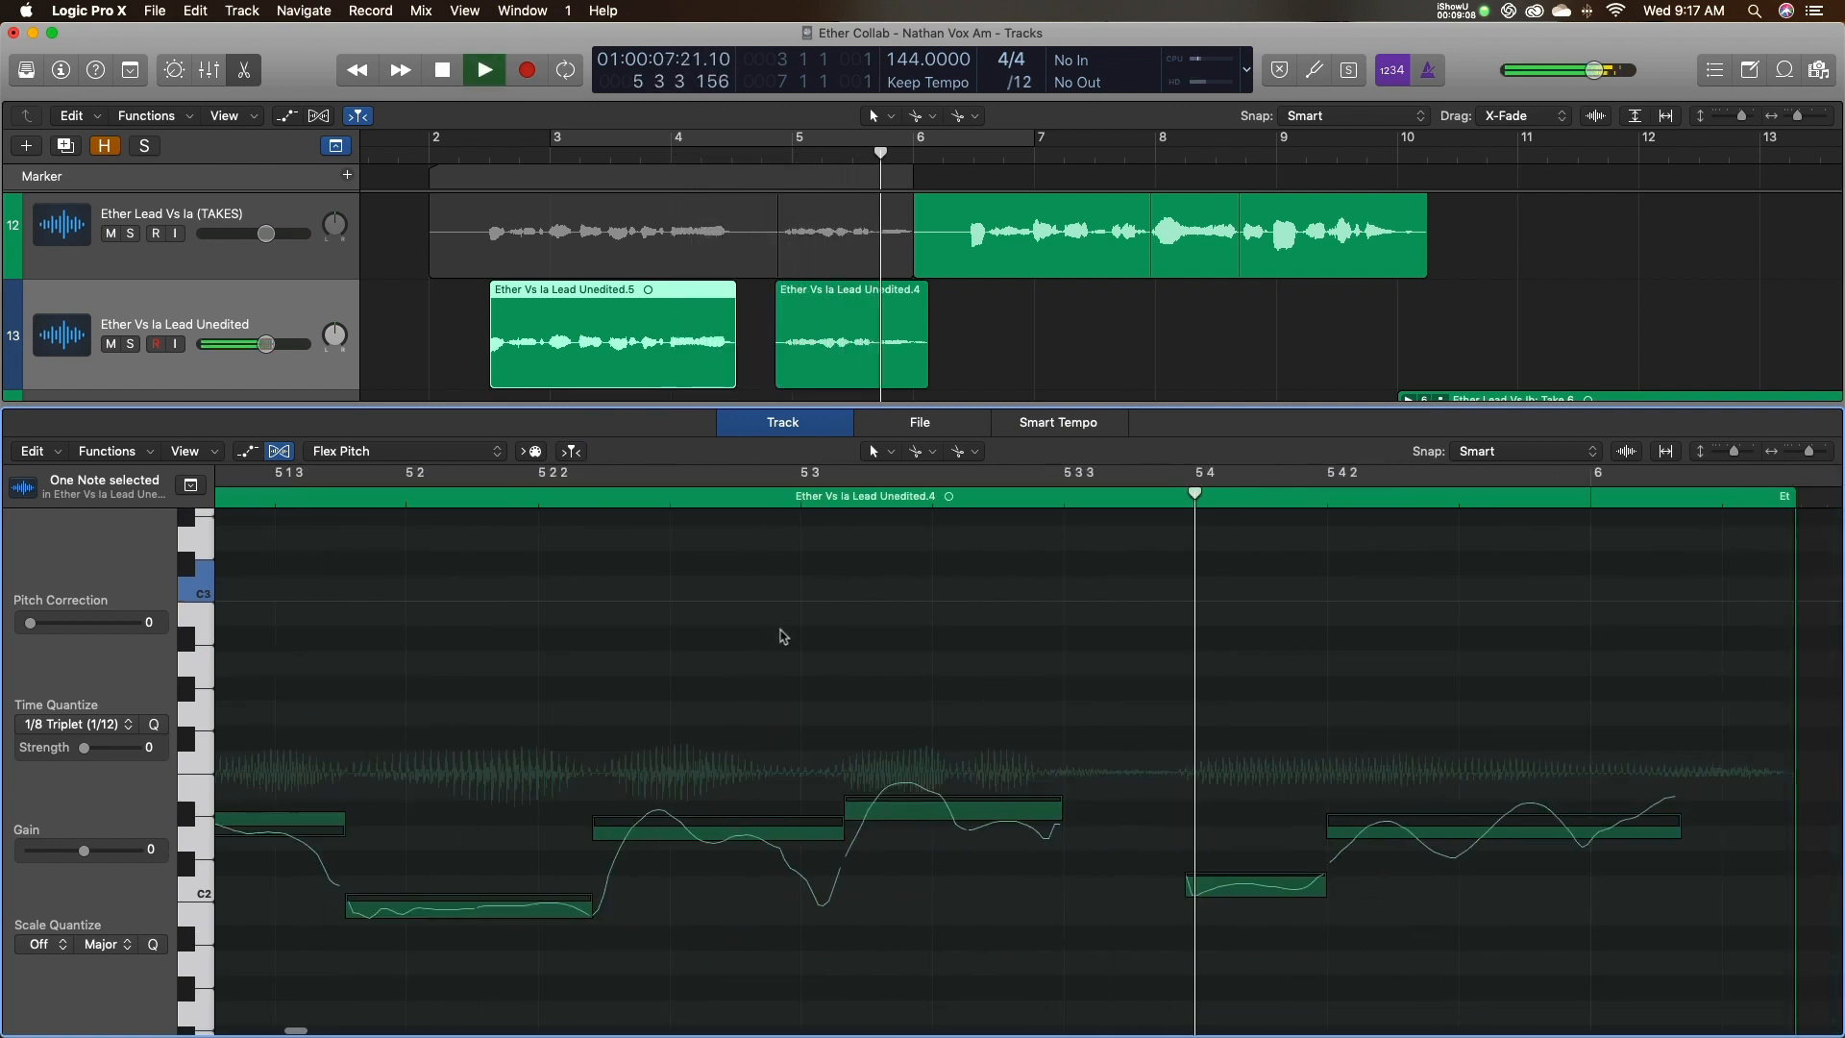
{"action": "key", "text": "space"}
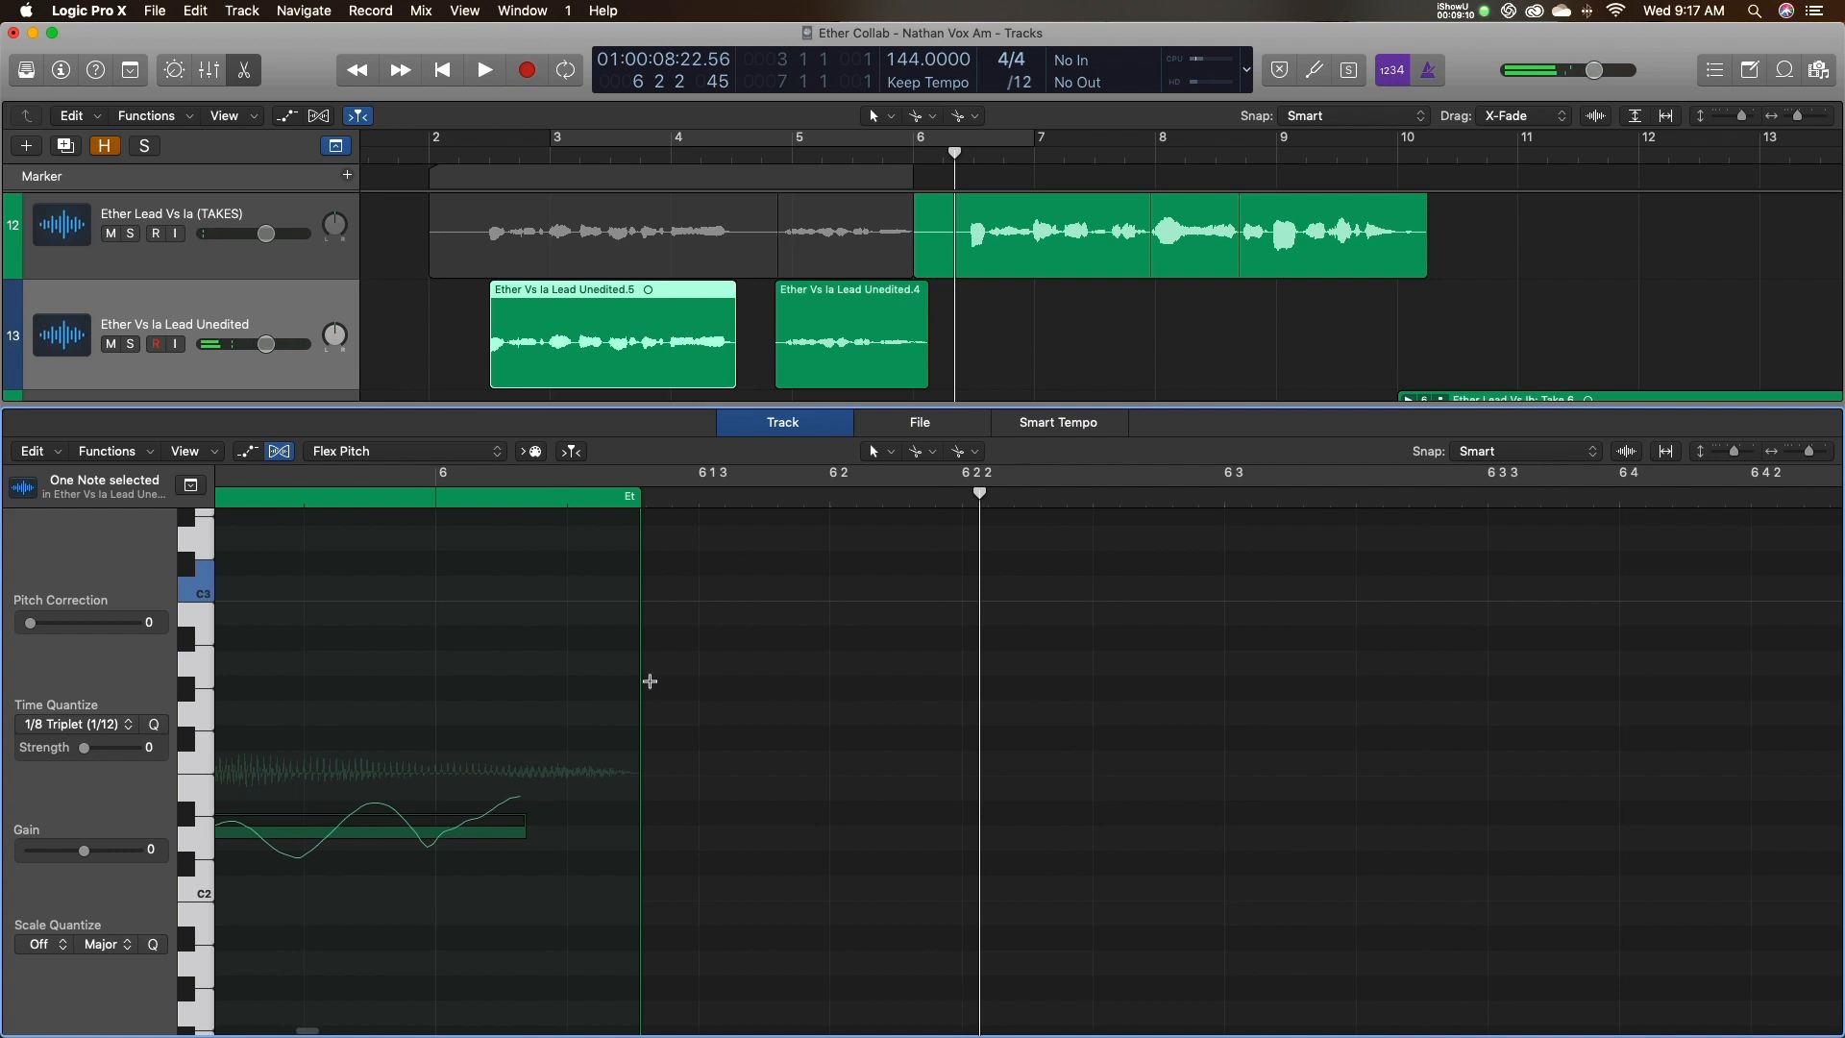
Move the second region's last two notes slightly later towards 5 4 and audition them from 5 3 3.
{"action": "scroll", "coordinate": [615, 763], "scroll_direction": "left", "scroll_amount": 10}
{"action": "scroll", "coordinate": [625, 757], "scroll_direction": "left", "scroll_amount": 2}
{"action": "left_click", "coordinate": [739, 880]}
{"action": "left_click_drag", "start_coordinate": [638, 758], "coordinate": [896, 913]}
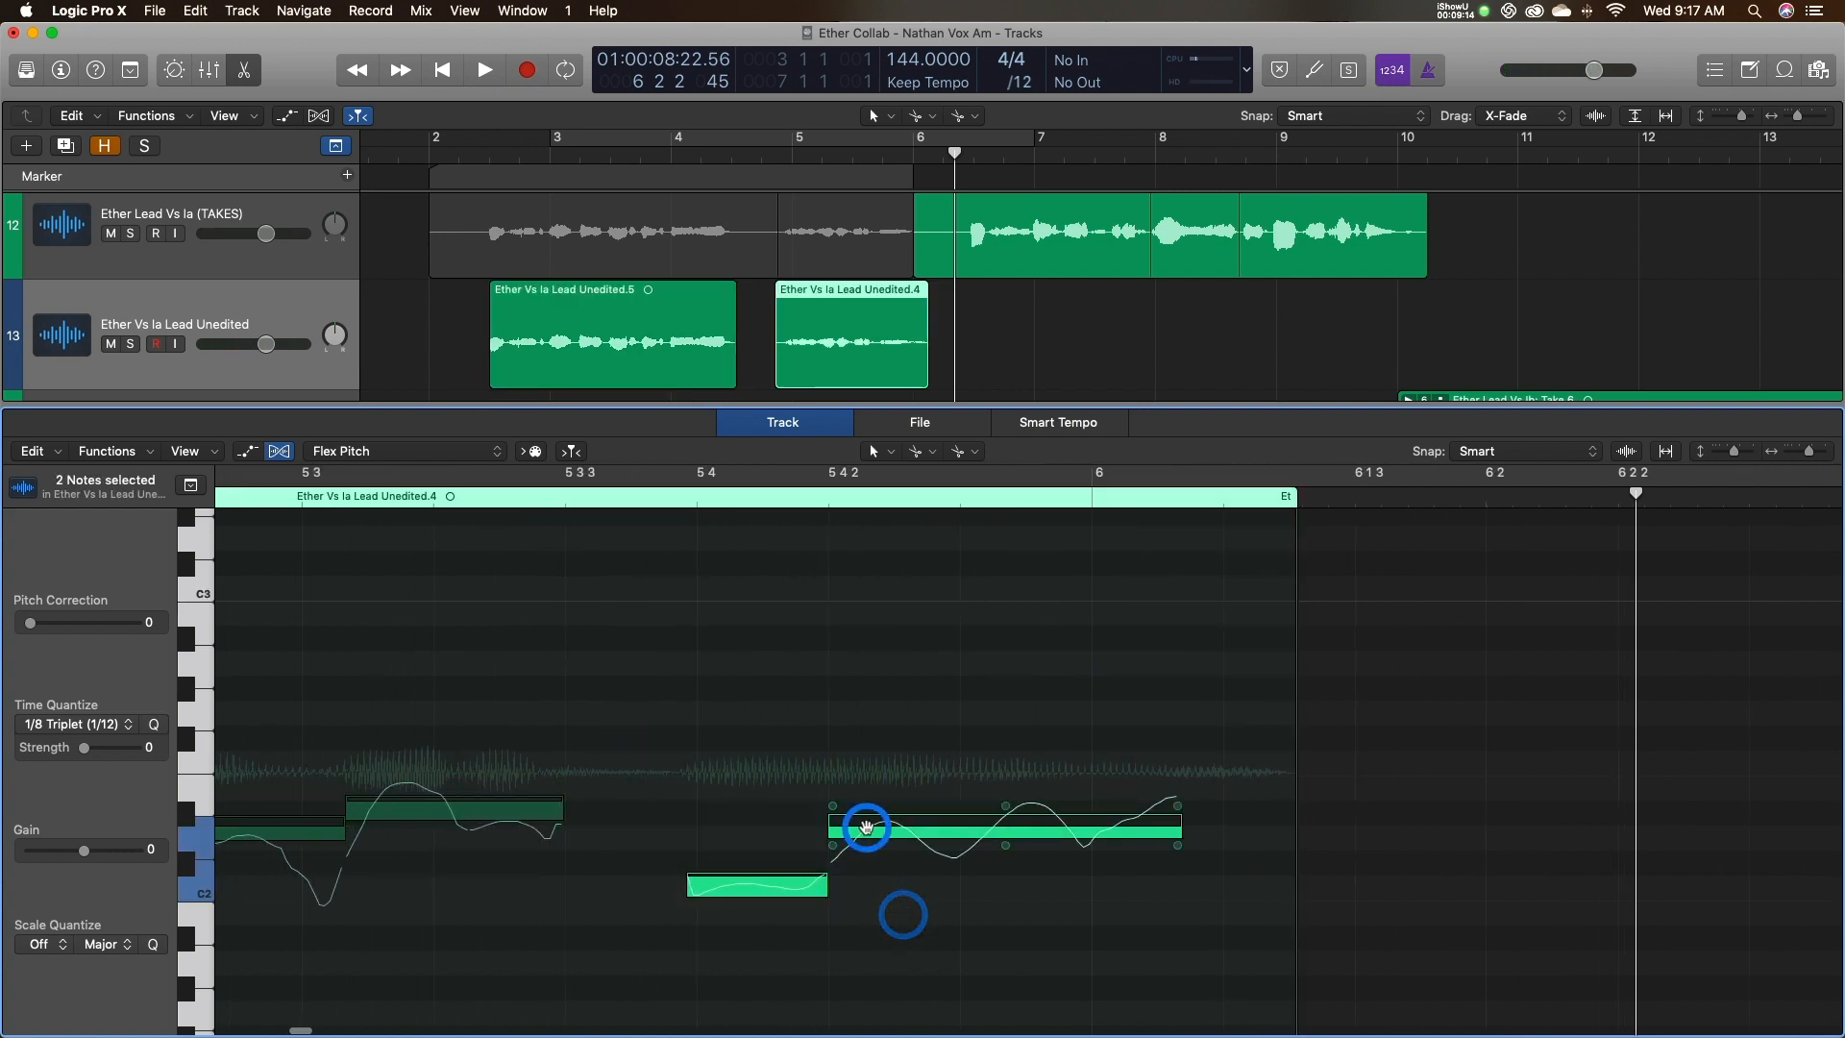
{"action": "left_click", "coordinate": [758, 886]}
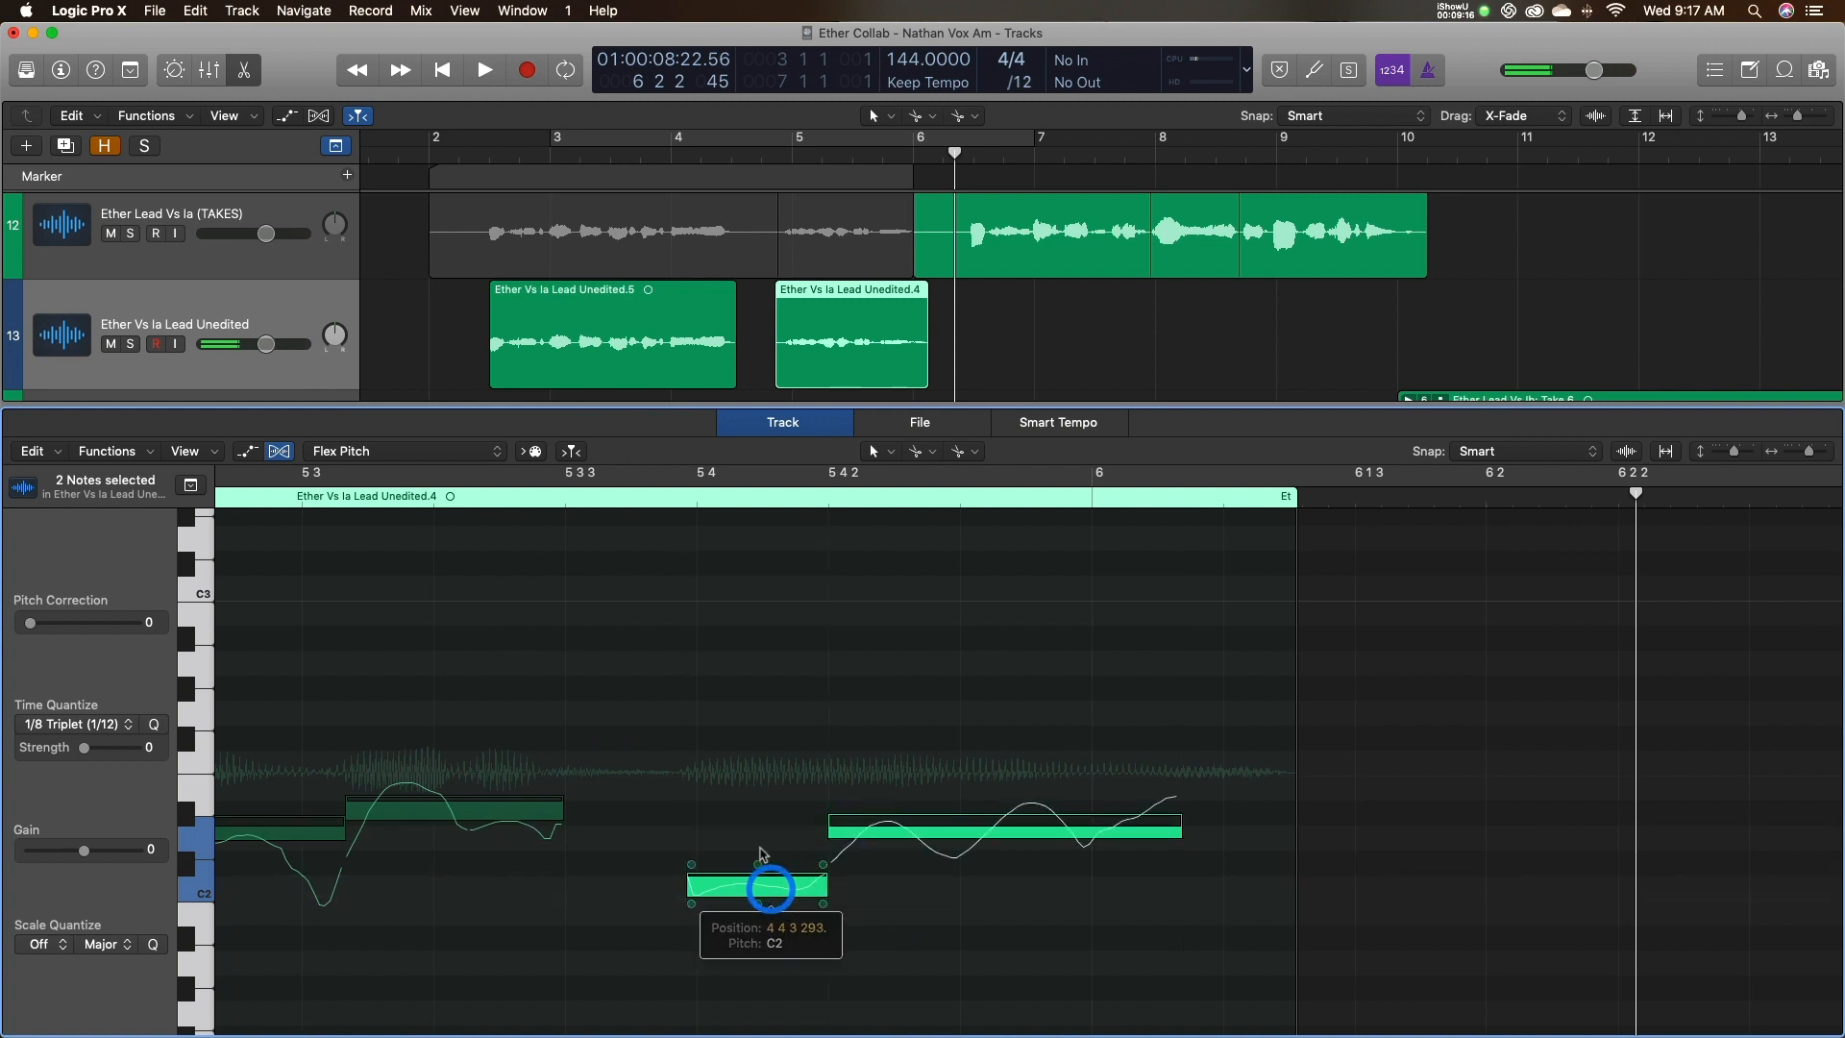
{"action": "left_click", "coordinate": [737, 885]}
{"action": "left_click_drag", "start_coordinate": [736, 885], "coordinate": [745, 881]}
{"action": "left_click_drag", "start_coordinate": [865, 829], "coordinate": [875, 830]}
{"action": "double_click", "coordinate": [594, 507]}
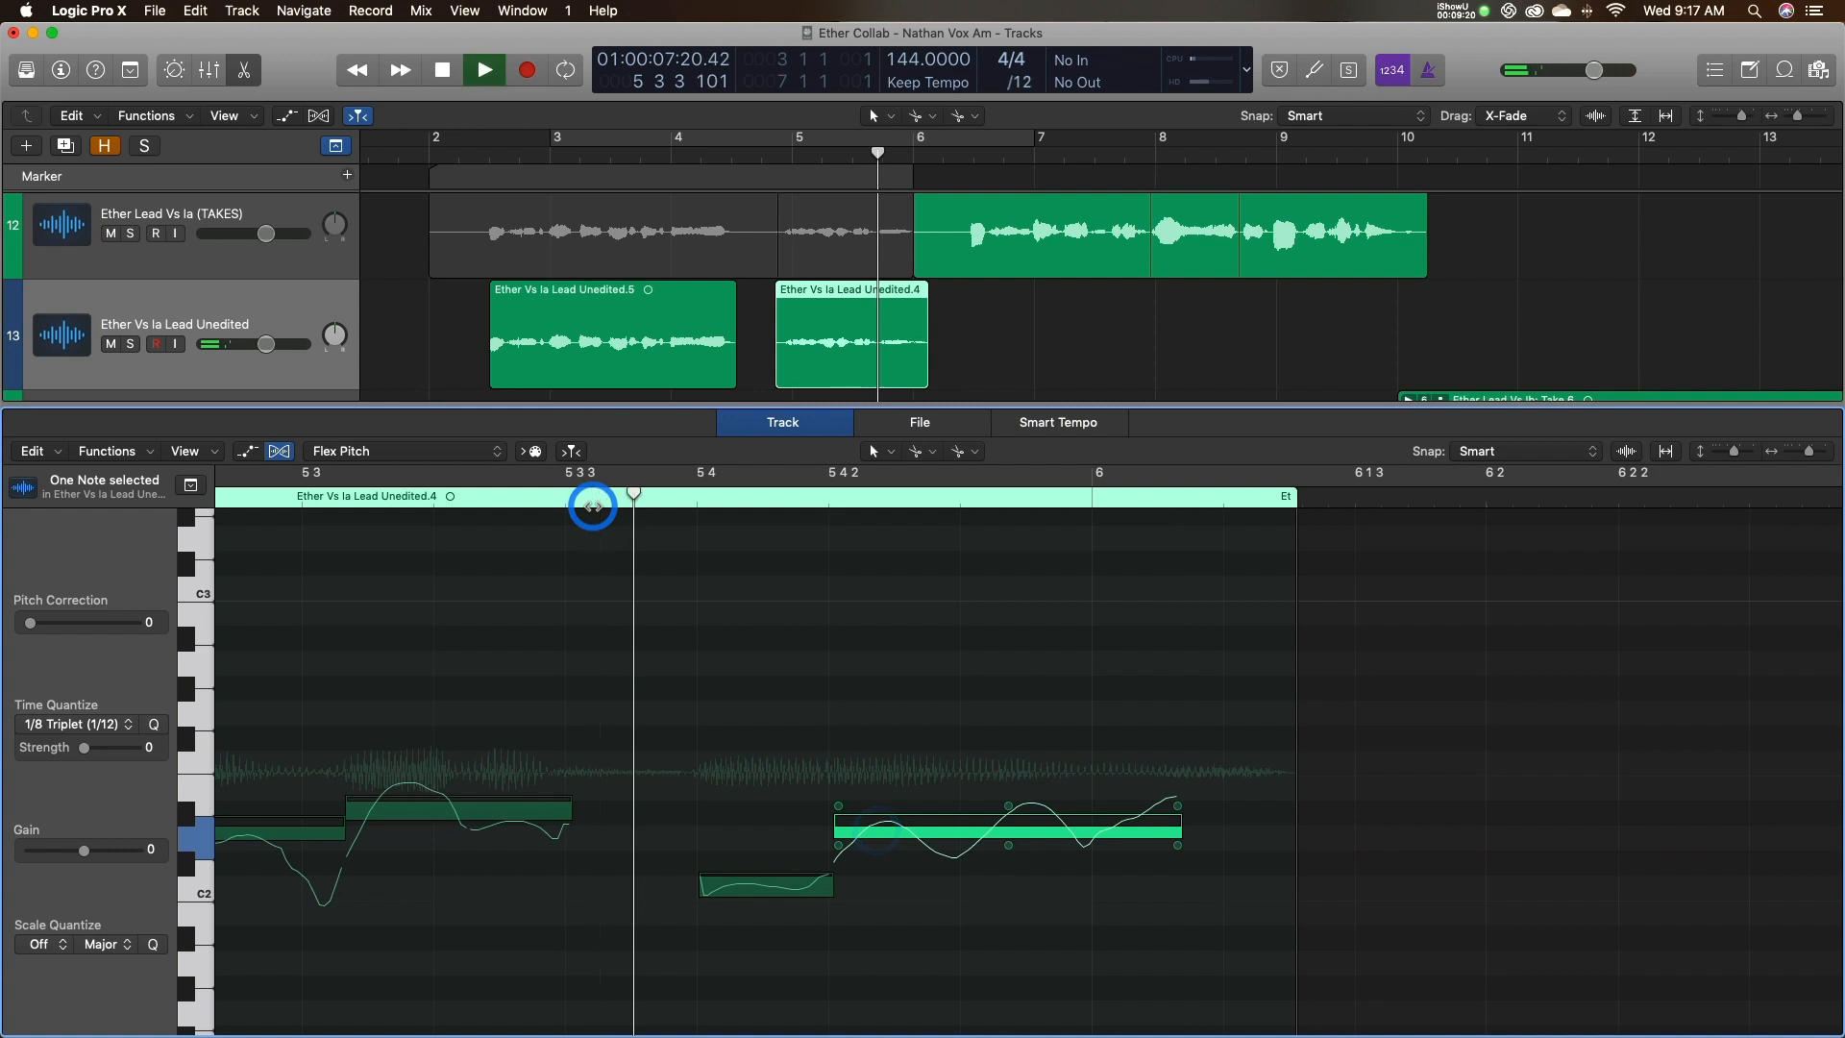
{"action": "key", "text": "space"}
{"action": "left_click", "coordinate": [703, 644]}
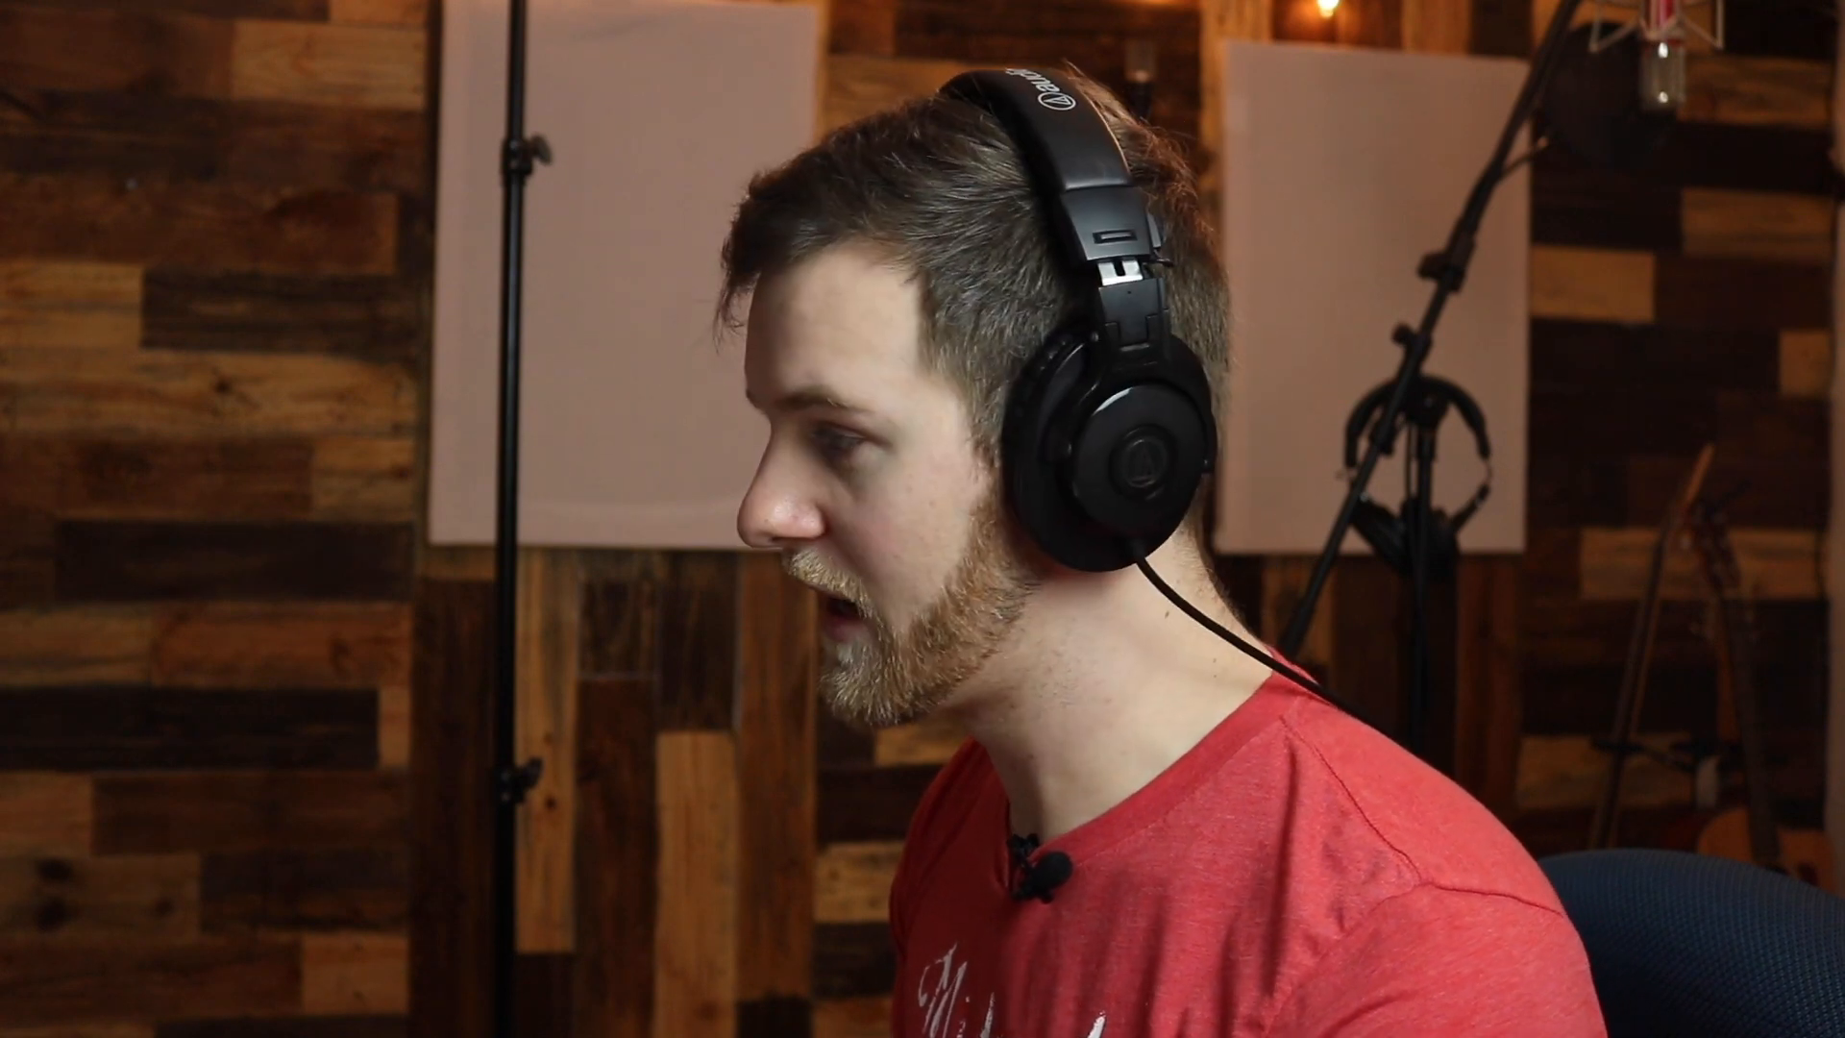
Close the audio editor and zoom in on the chorus vocal tracks around bar 20.
{"action": "left_click", "coordinate": [254, 73]}
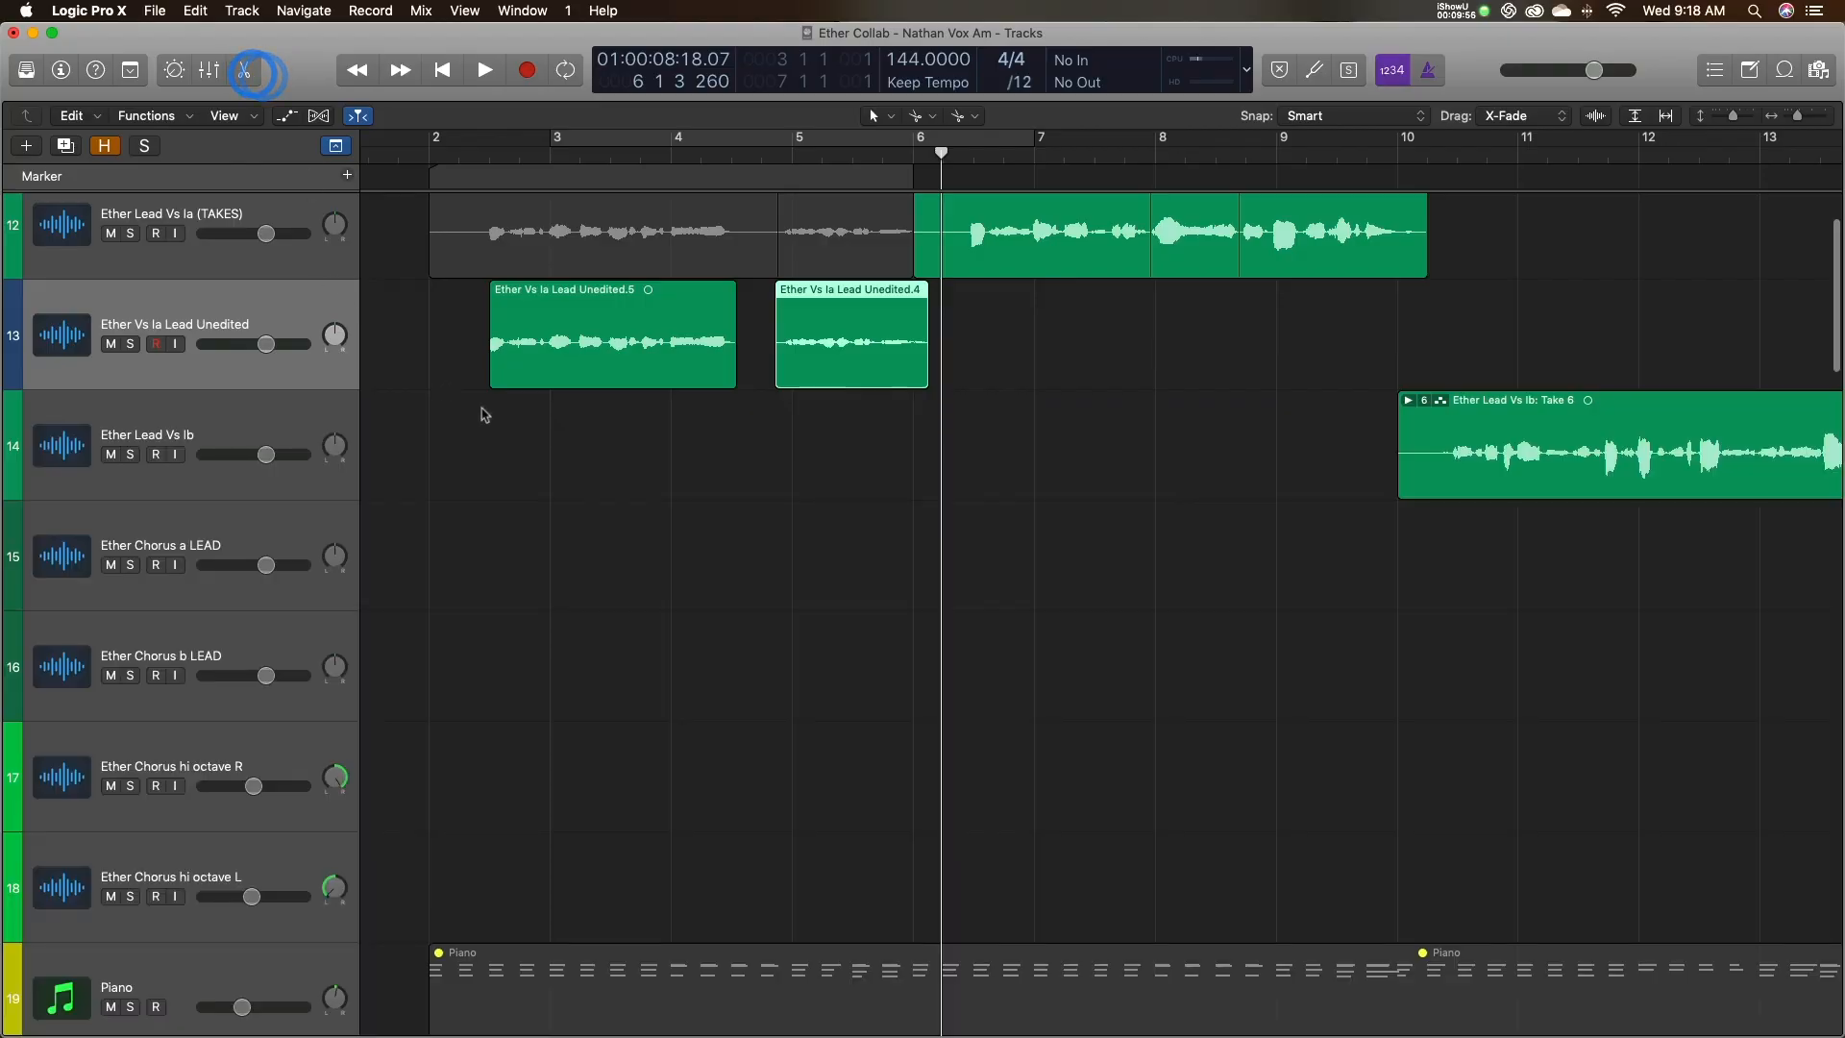
{"action": "scroll", "coordinate": [486, 411], "scroll_direction": "right", "scroll_amount": 15}
{"action": "scroll", "coordinate": [736, 432], "scroll_direction": "right", "scroll_amount": 5}
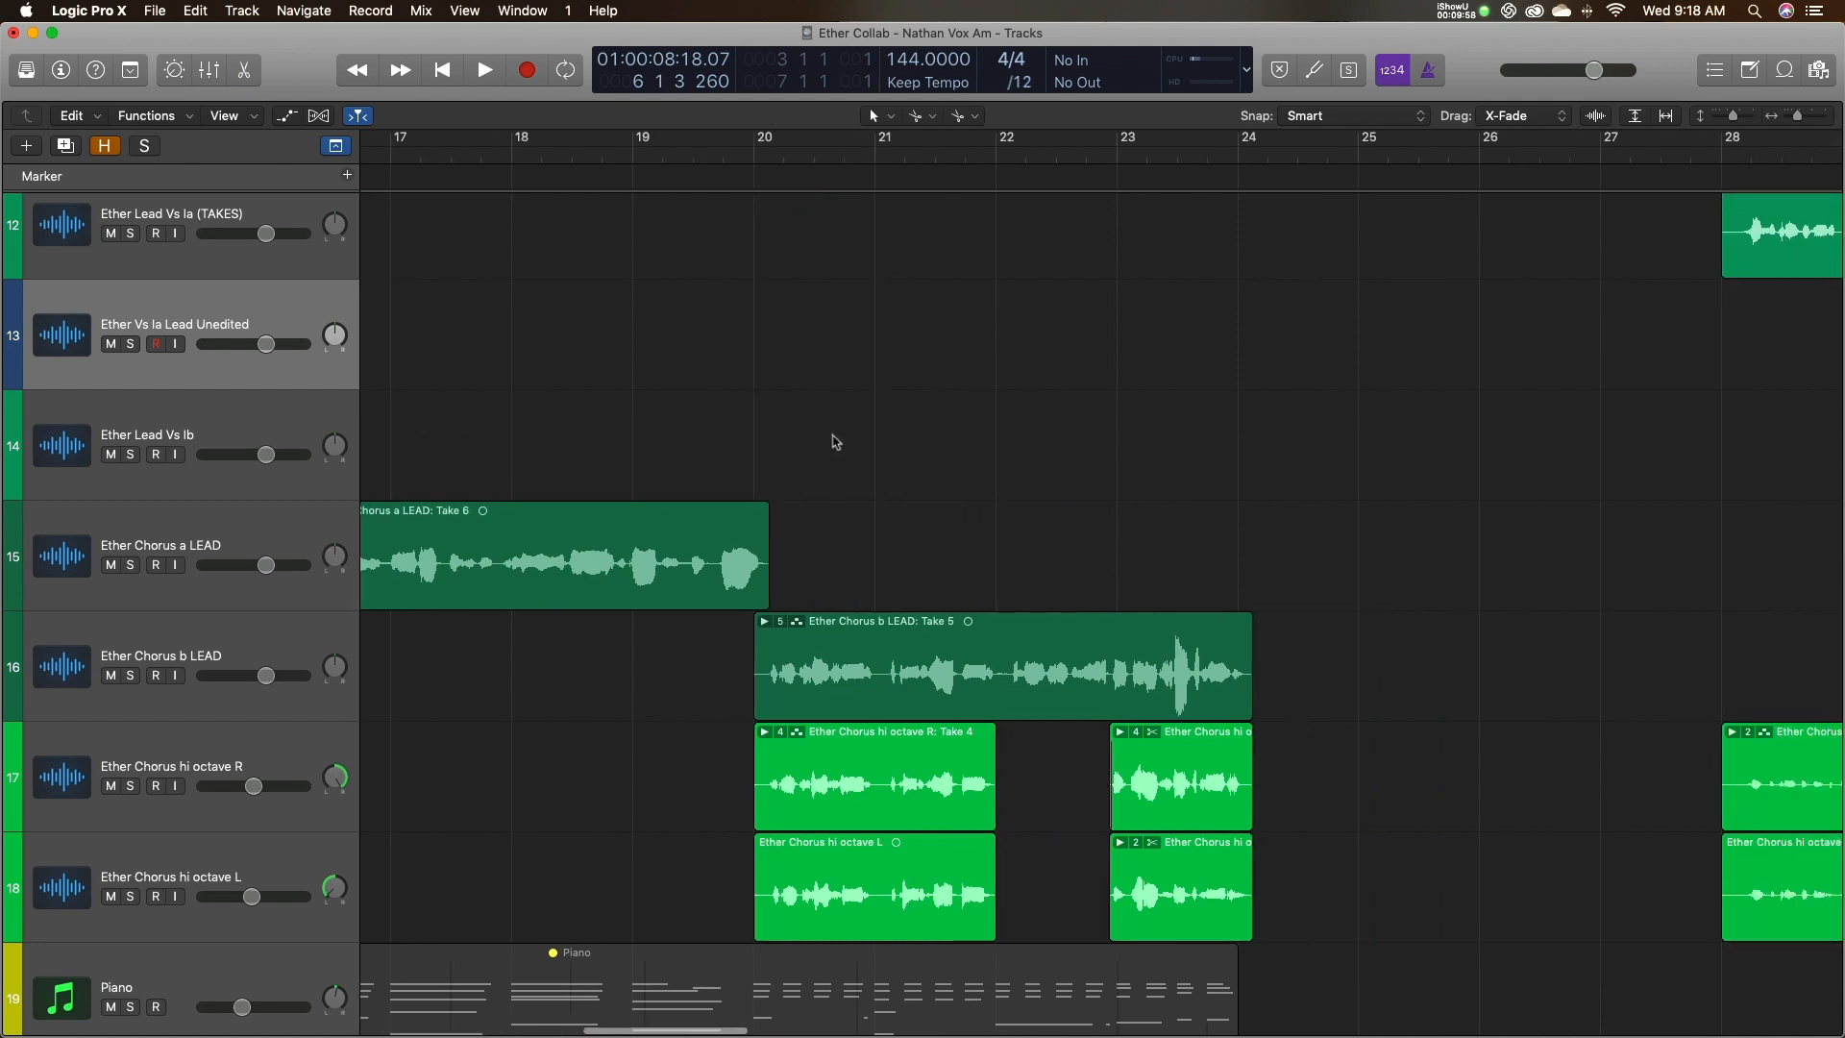
{"action": "scroll", "coordinate": [832, 436], "scroll_direction": "down", "scroll_amount": 5}
{"action": "left_click", "coordinate": [769, 448]}
{"action": "left_click", "coordinate": [579, 477]}
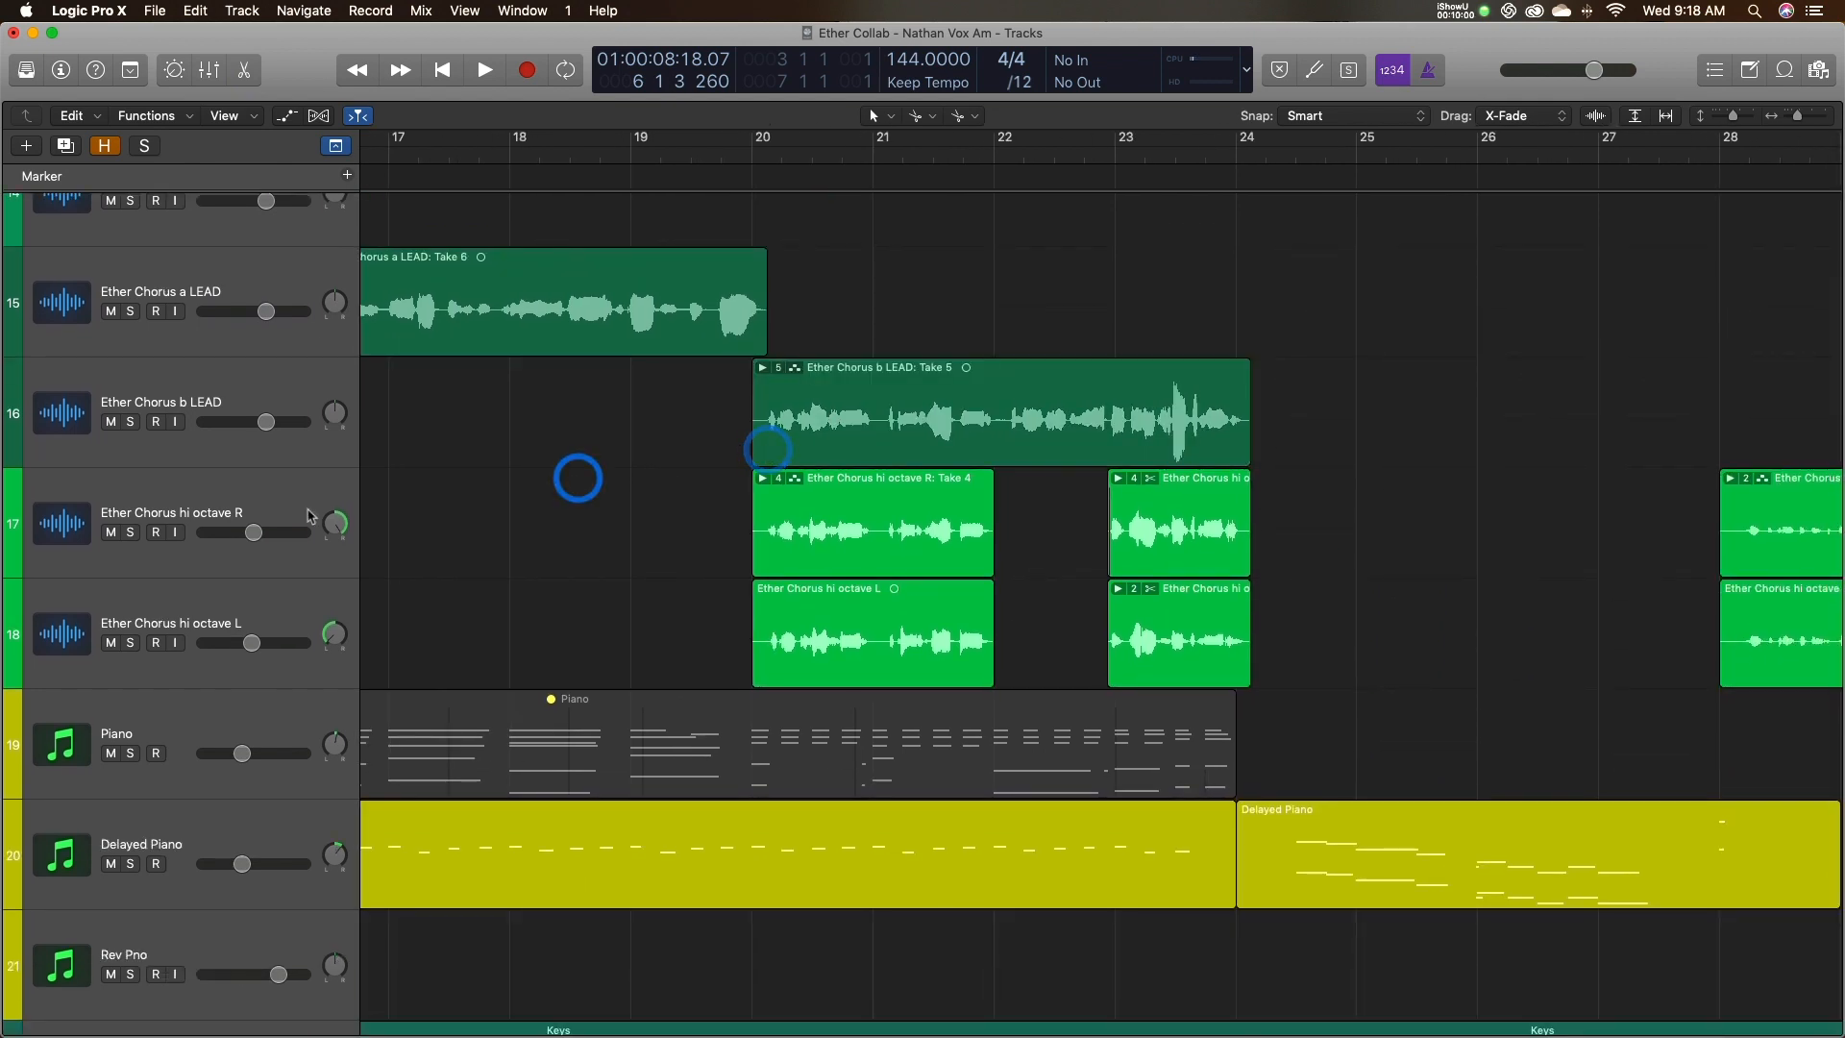
{"action": "left_click", "coordinate": [654, 505]}
{"action": "key", "text": "super+Right"}
{"action": "key", "text": "super+Right"}
{"action": "scroll", "coordinate": [657, 510], "scroll_direction": "right", "scroll_amount": 7}
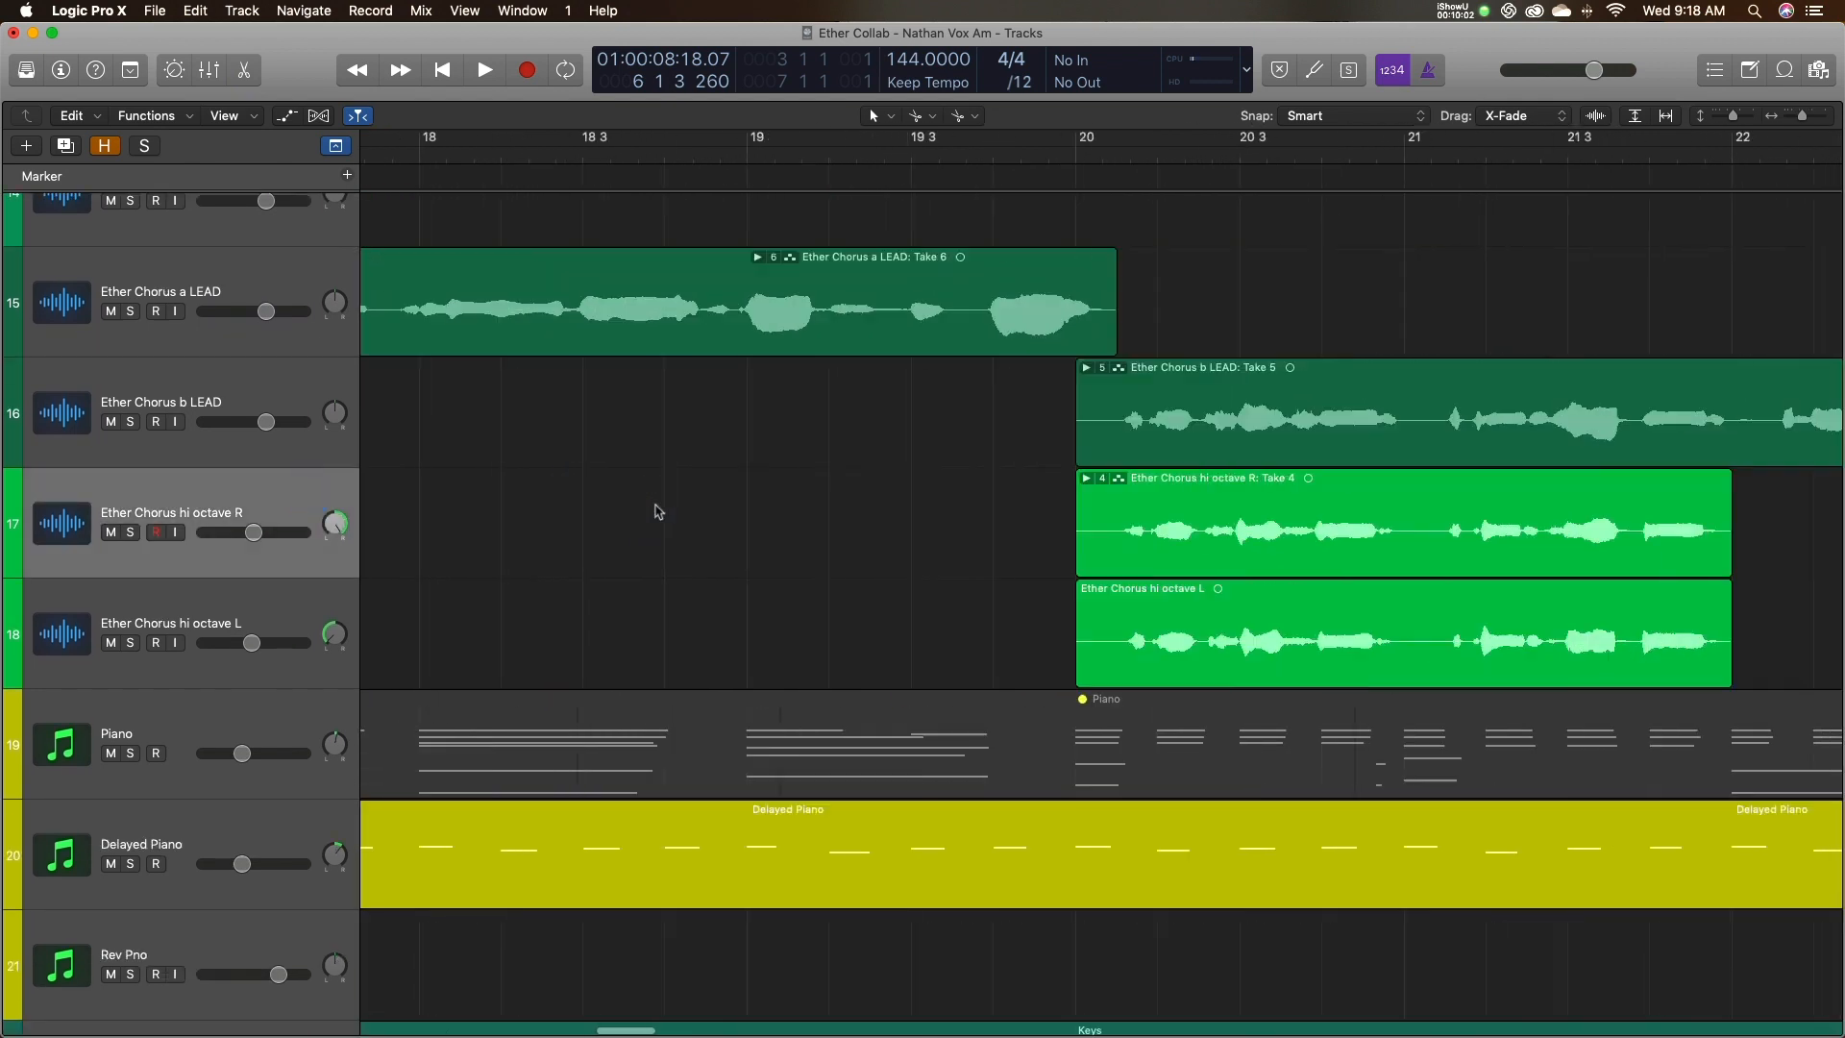
Play the chorus vocals from bar 20 to past bar 22.
{"action": "left_click", "coordinate": [529, 154]}
{"action": "left_click", "coordinate": [723, 338]}
{"action": "key", "text": "space"}
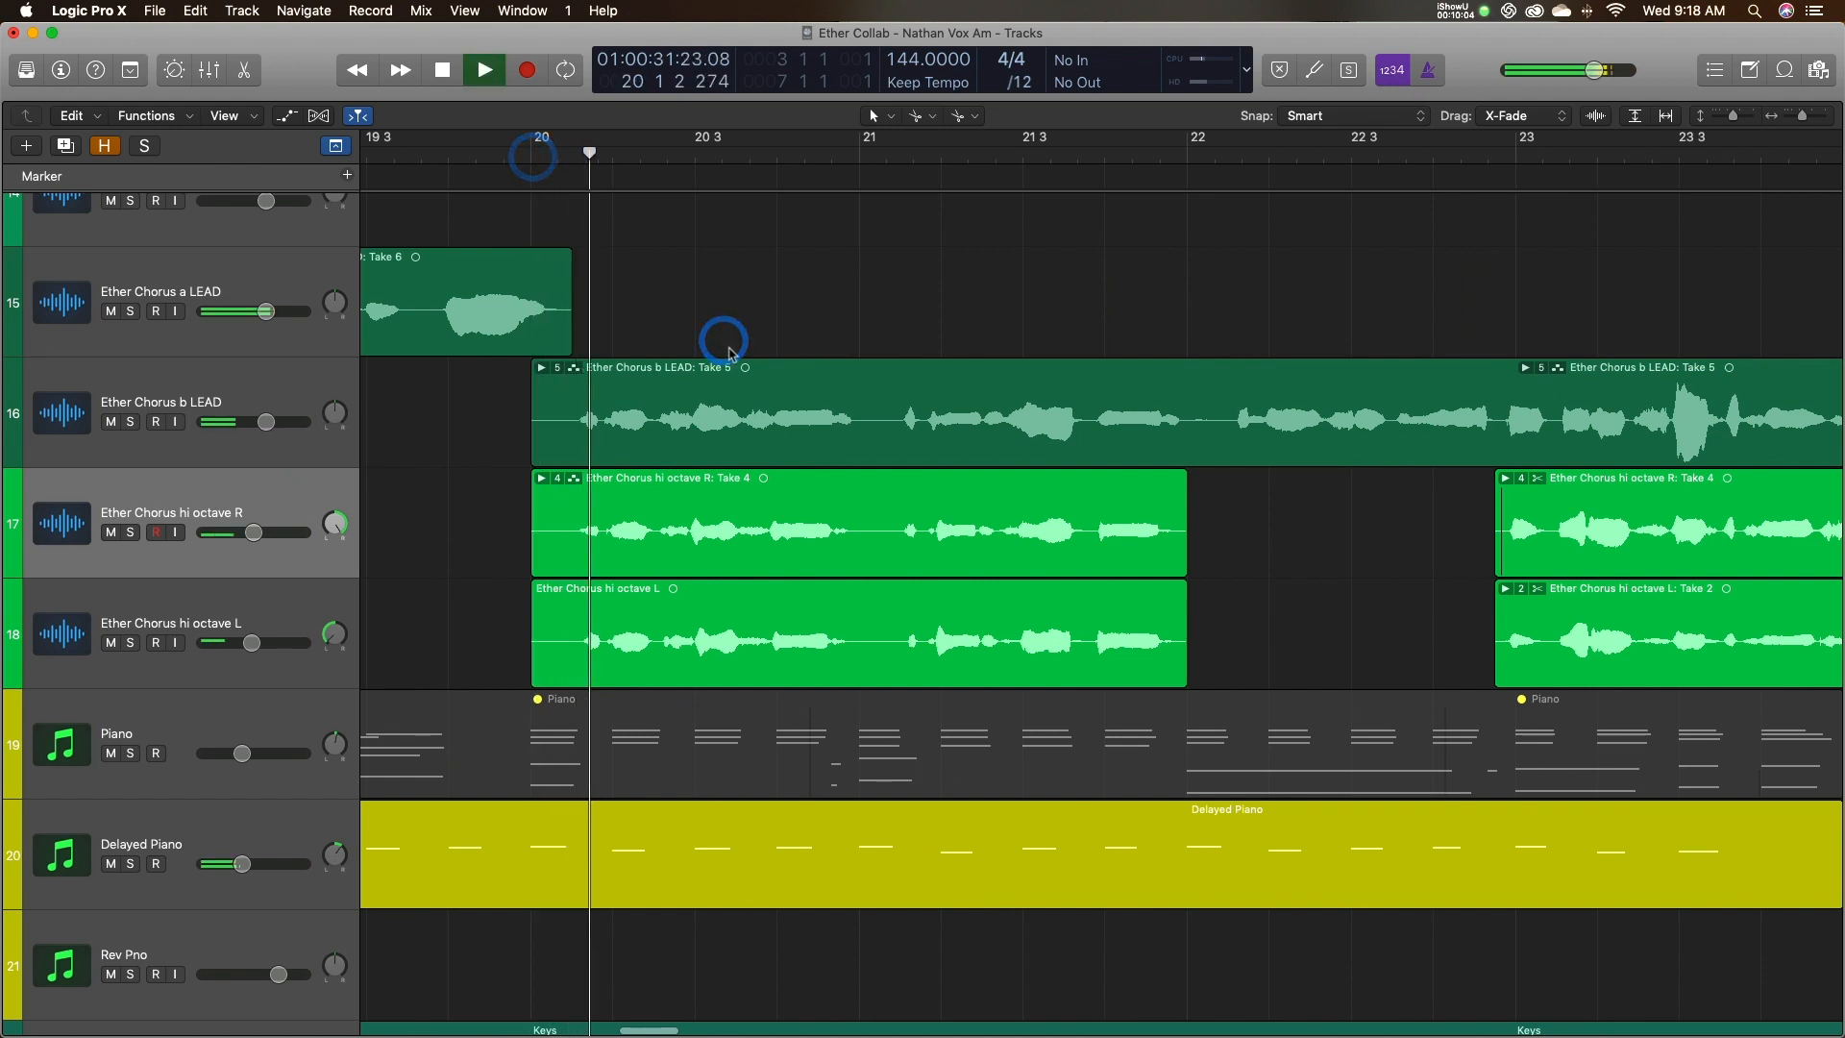
{"action": "scroll", "coordinate": [725, 349], "scroll_direction": "left", "scroll_amount": 3}
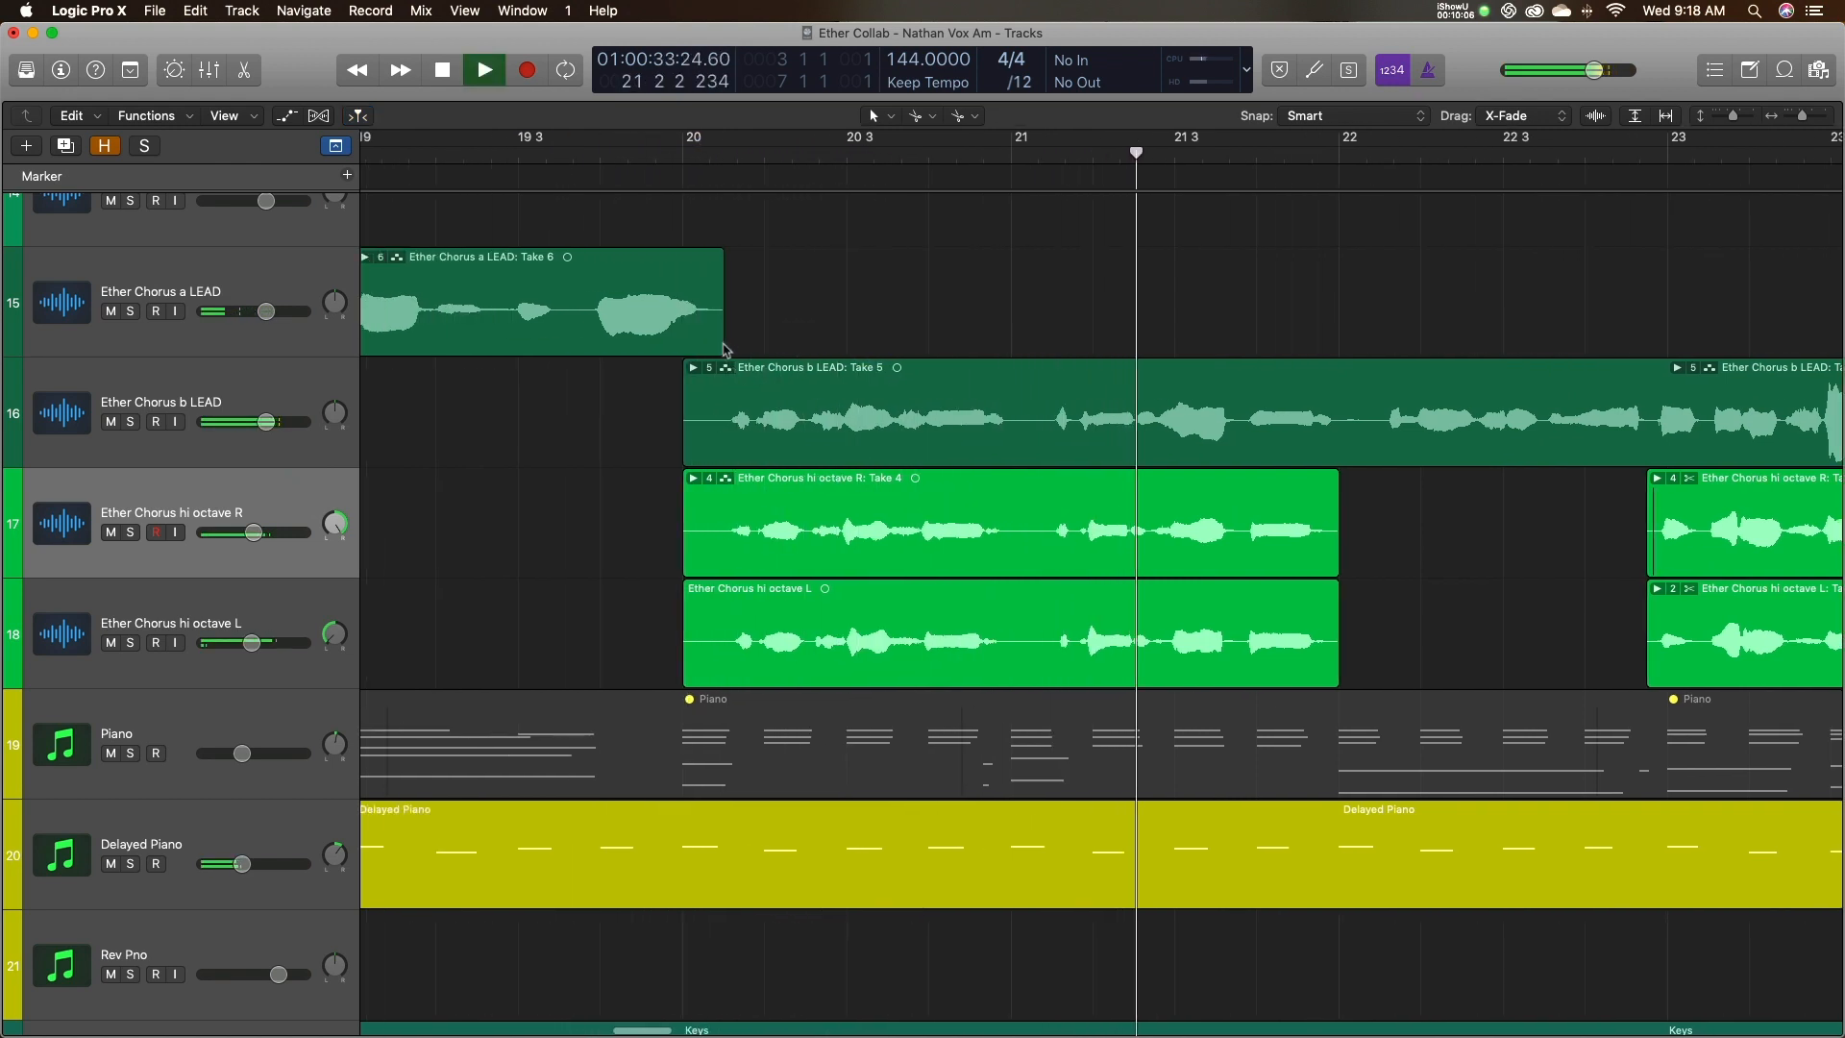
{"action": "scroll", "coordinate": [893, 344], "scroll_direction": "right", "scroll_amount": 4}
{"action": "key", "text": "space"}
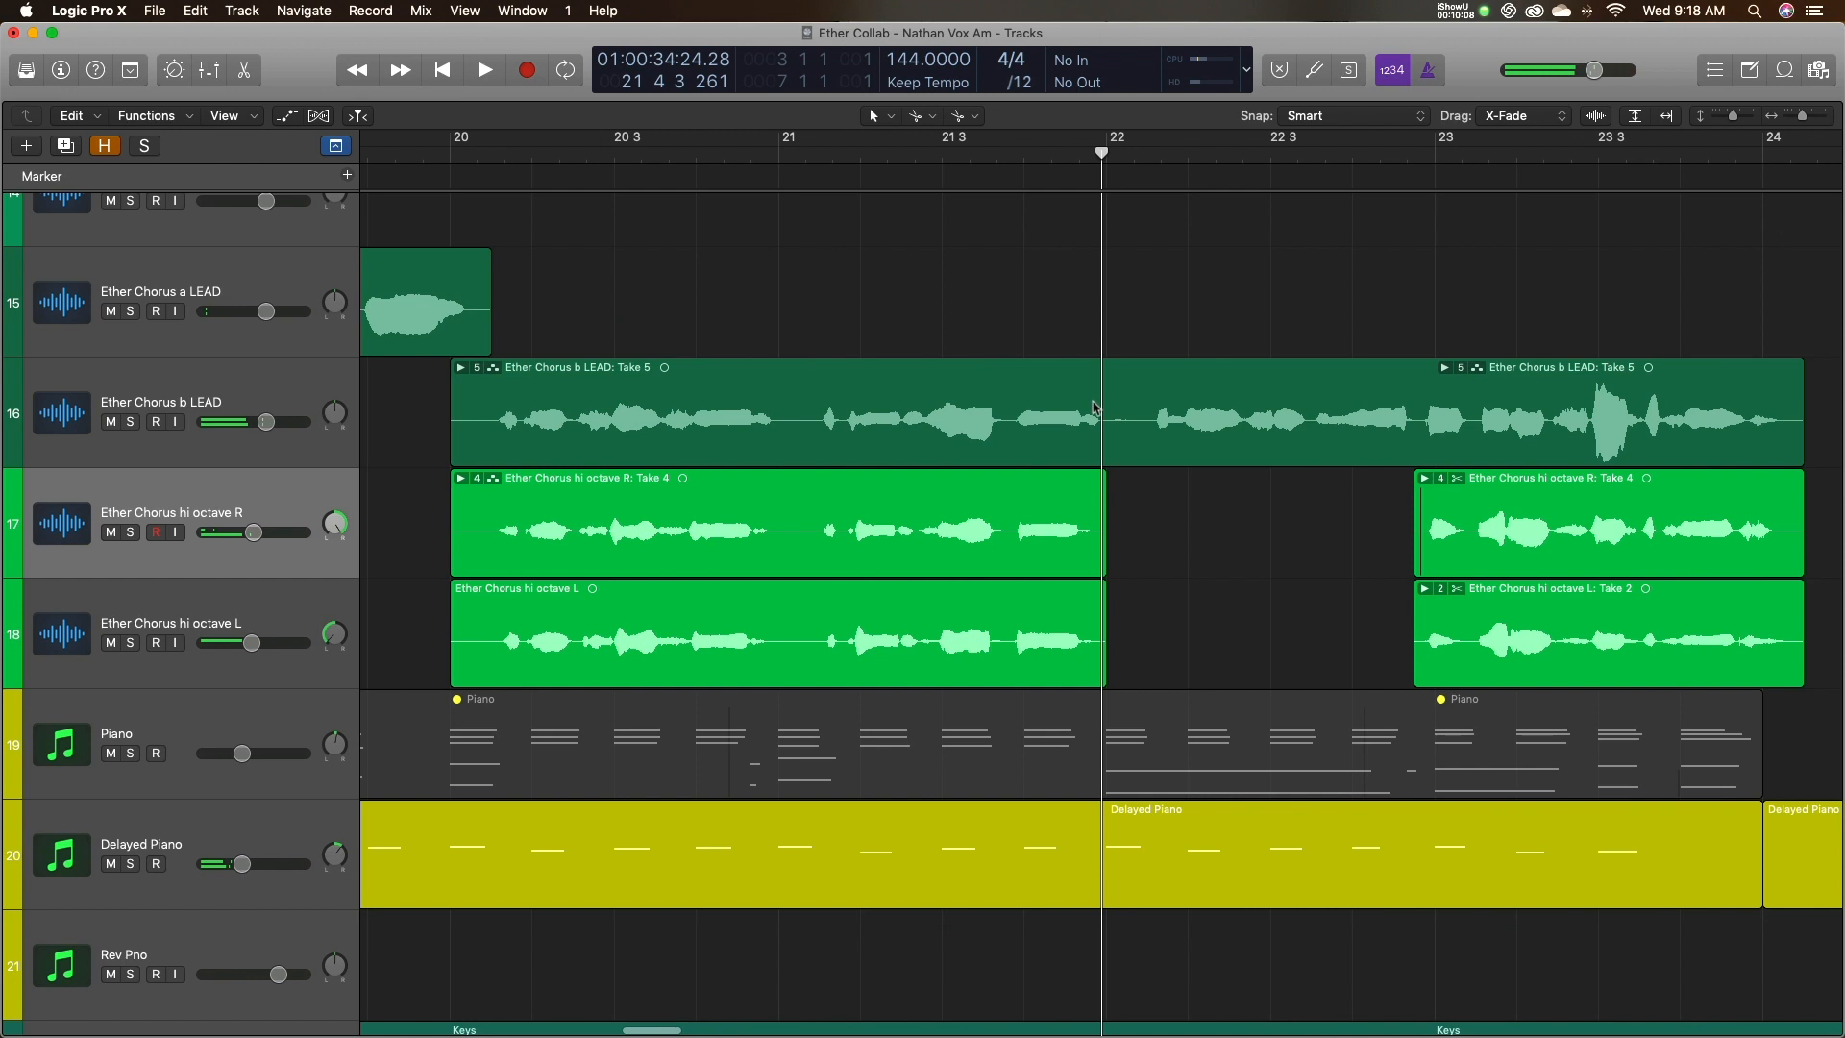
{"action": "key", "text": "space"}
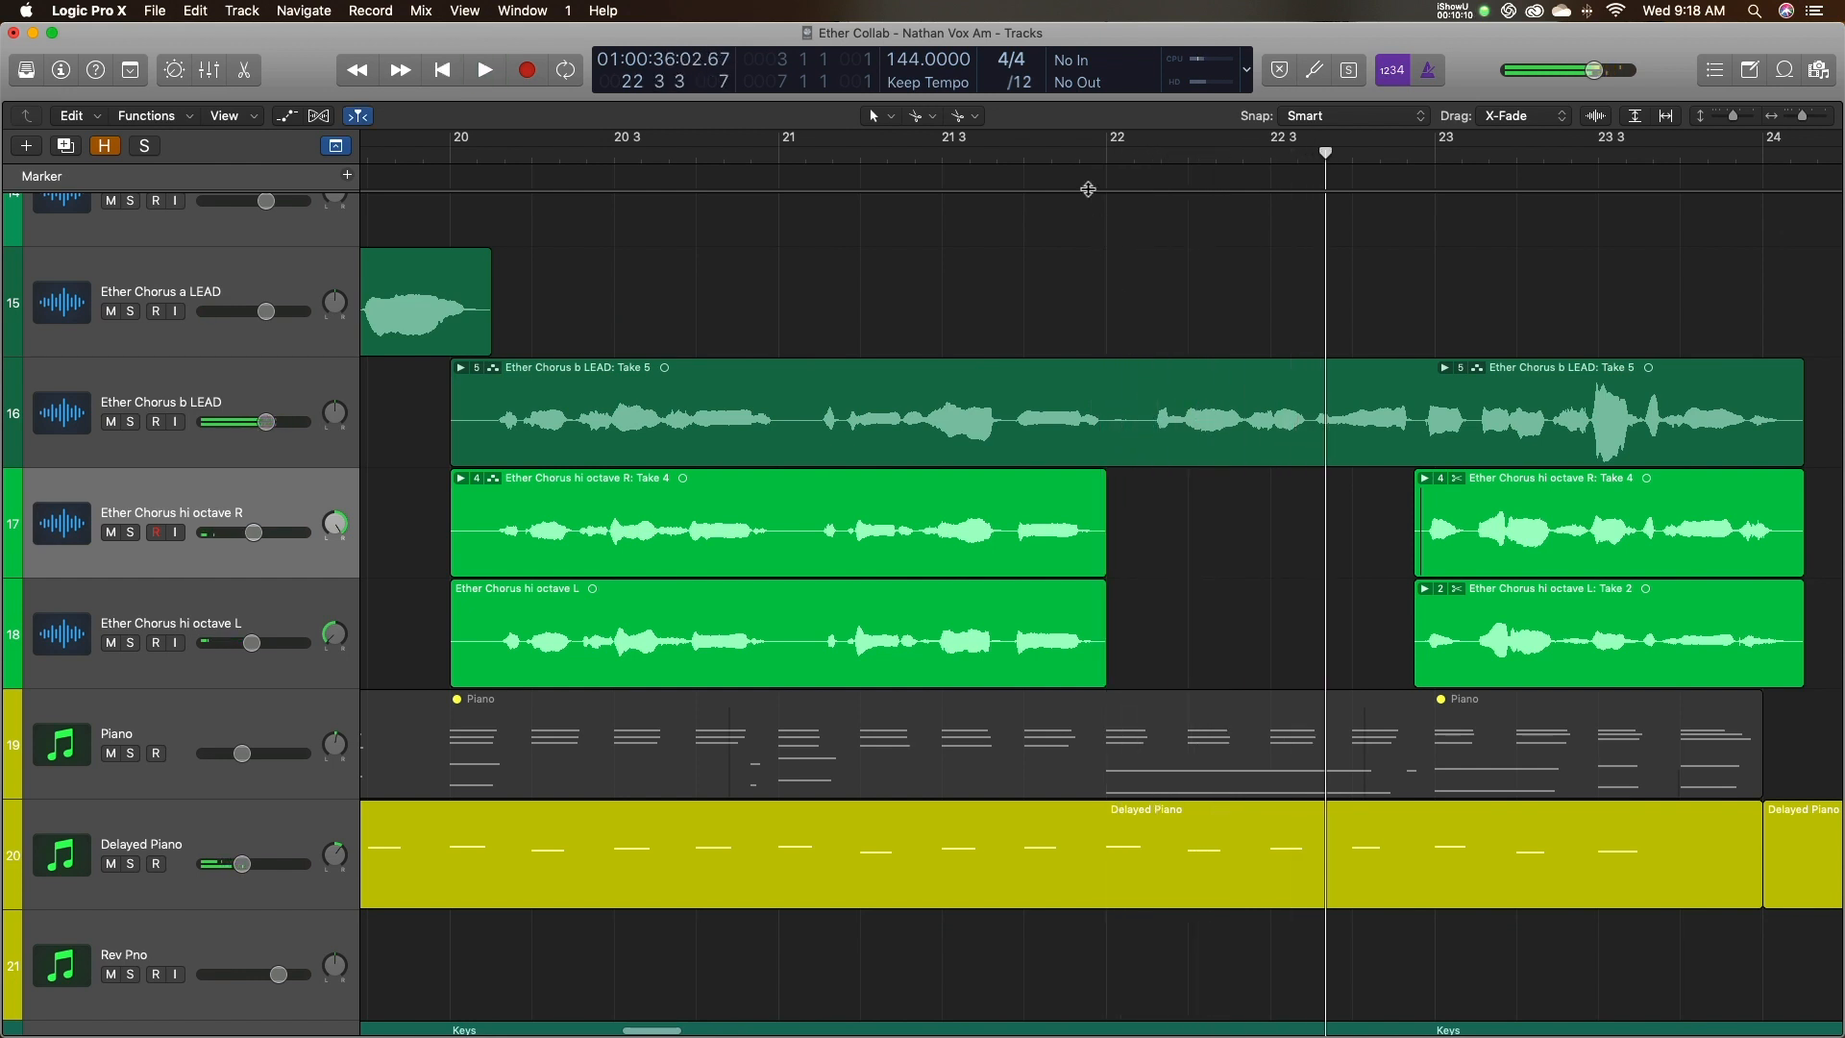
Replay the end of bar 21 and split the Ether Chorus b LEAD take folder at bar 22.
{"action": "left_click", "coordinate": [1081, 164]}
{"action": "key", "text": "space"}
{"action": "key", "text": "space"}
{"action": "left_click", "coordinate": [1082, 162]}
{"action": "left_click", "coordinate": [1096, 162]}
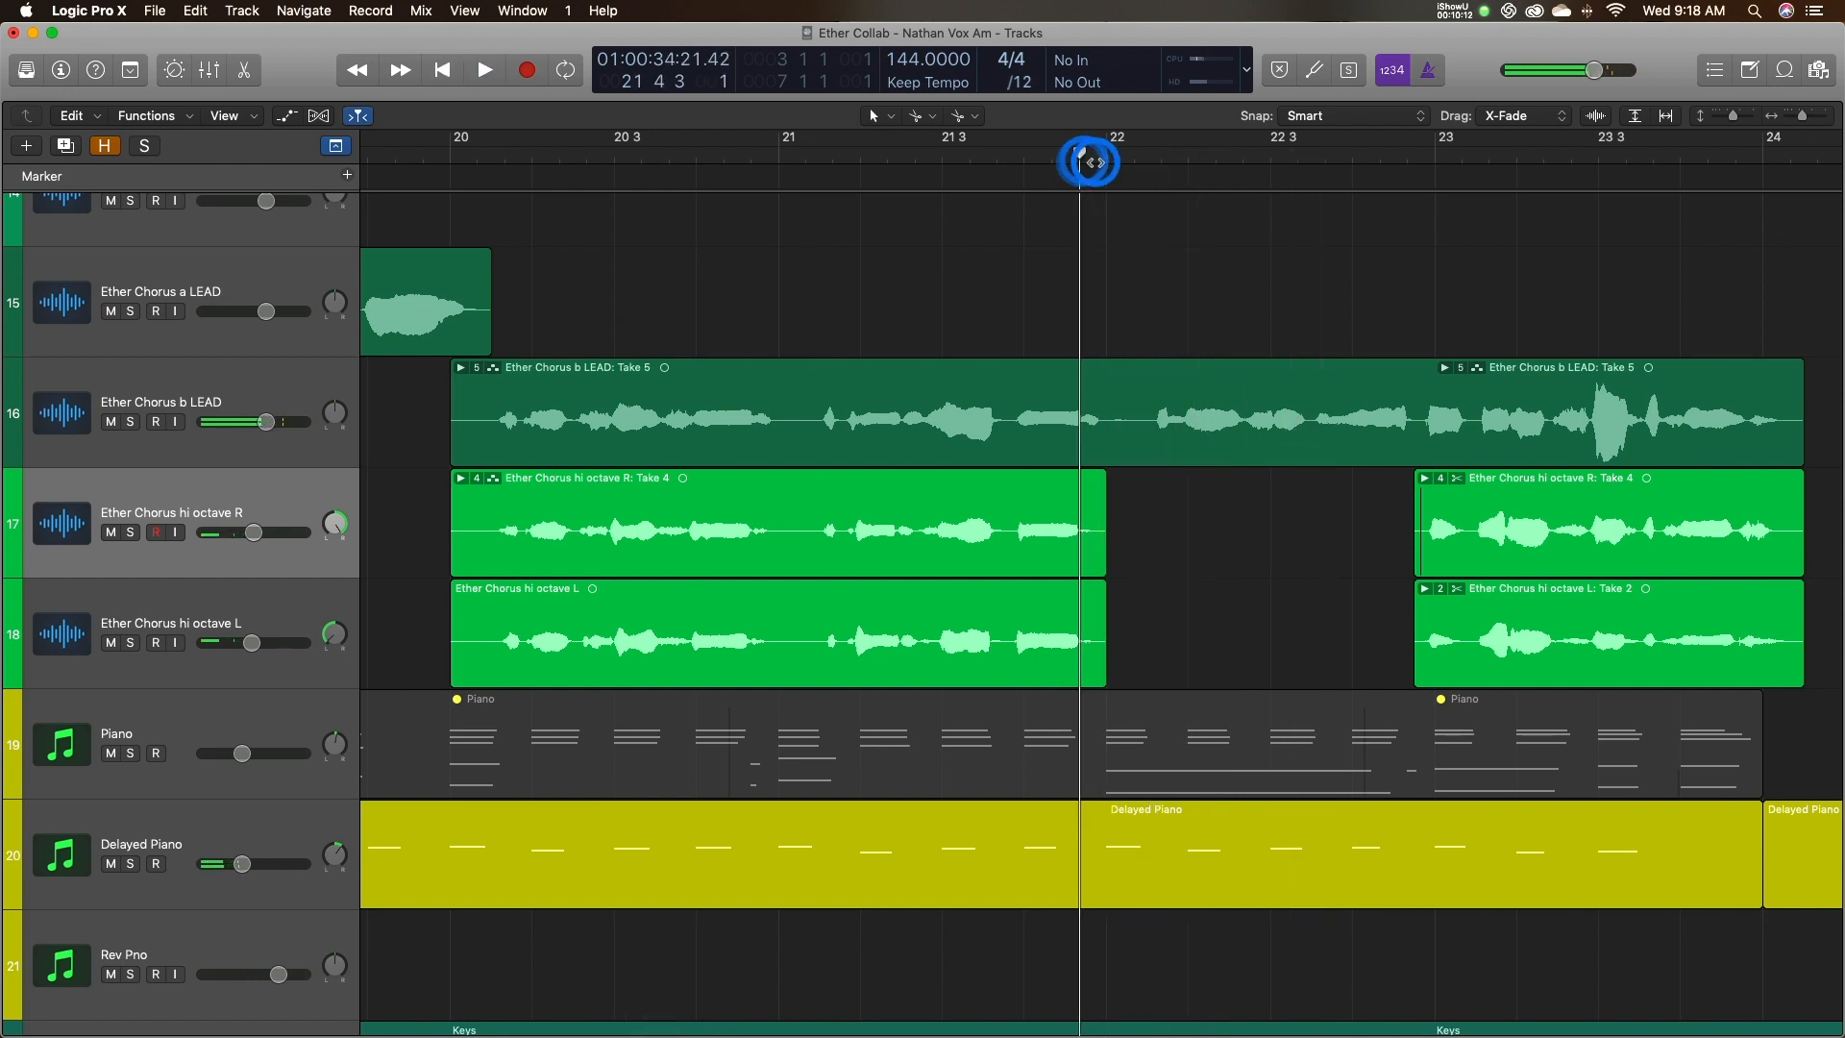
{"action": "left_click", "coordinate": [1107, 402]}
{"action": "left_click", "coordinate": [1101, 306]}
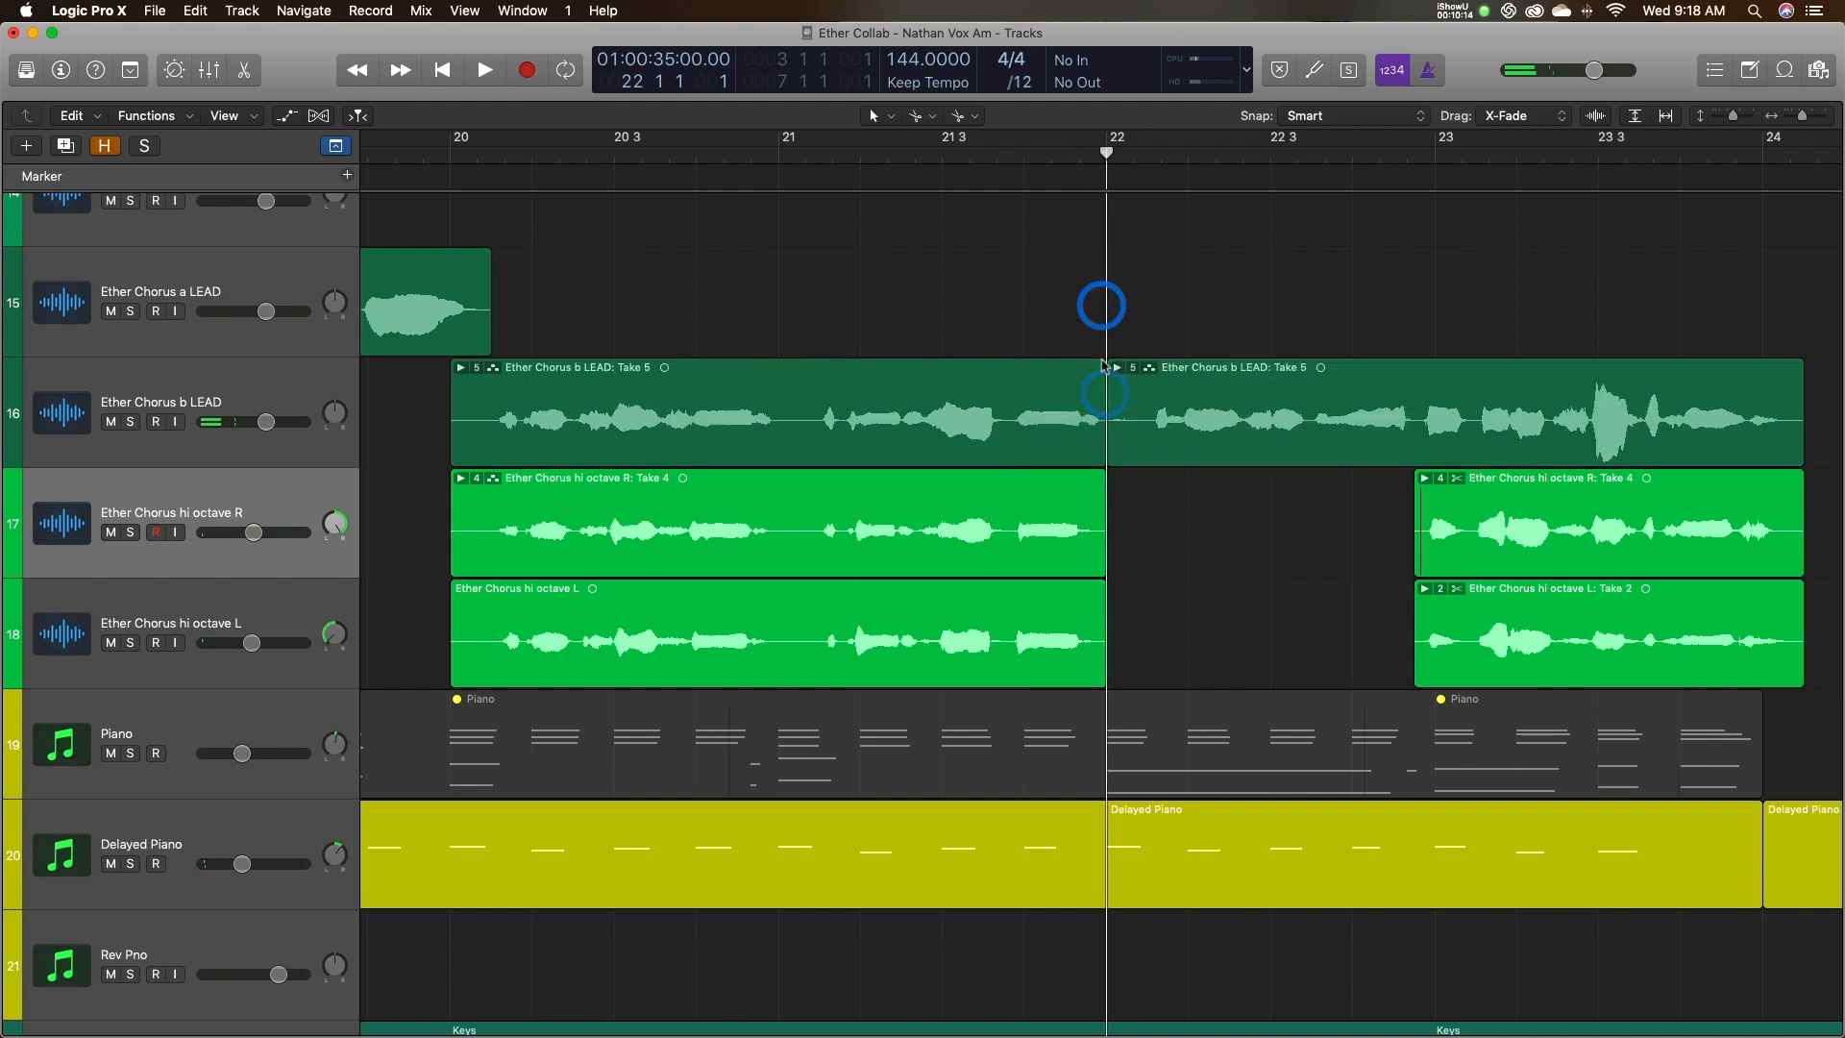
Play the separated first section of the chorus from bar 20 up to bar 22.
{"action": "left_click", "coordinate": [454, 158]}
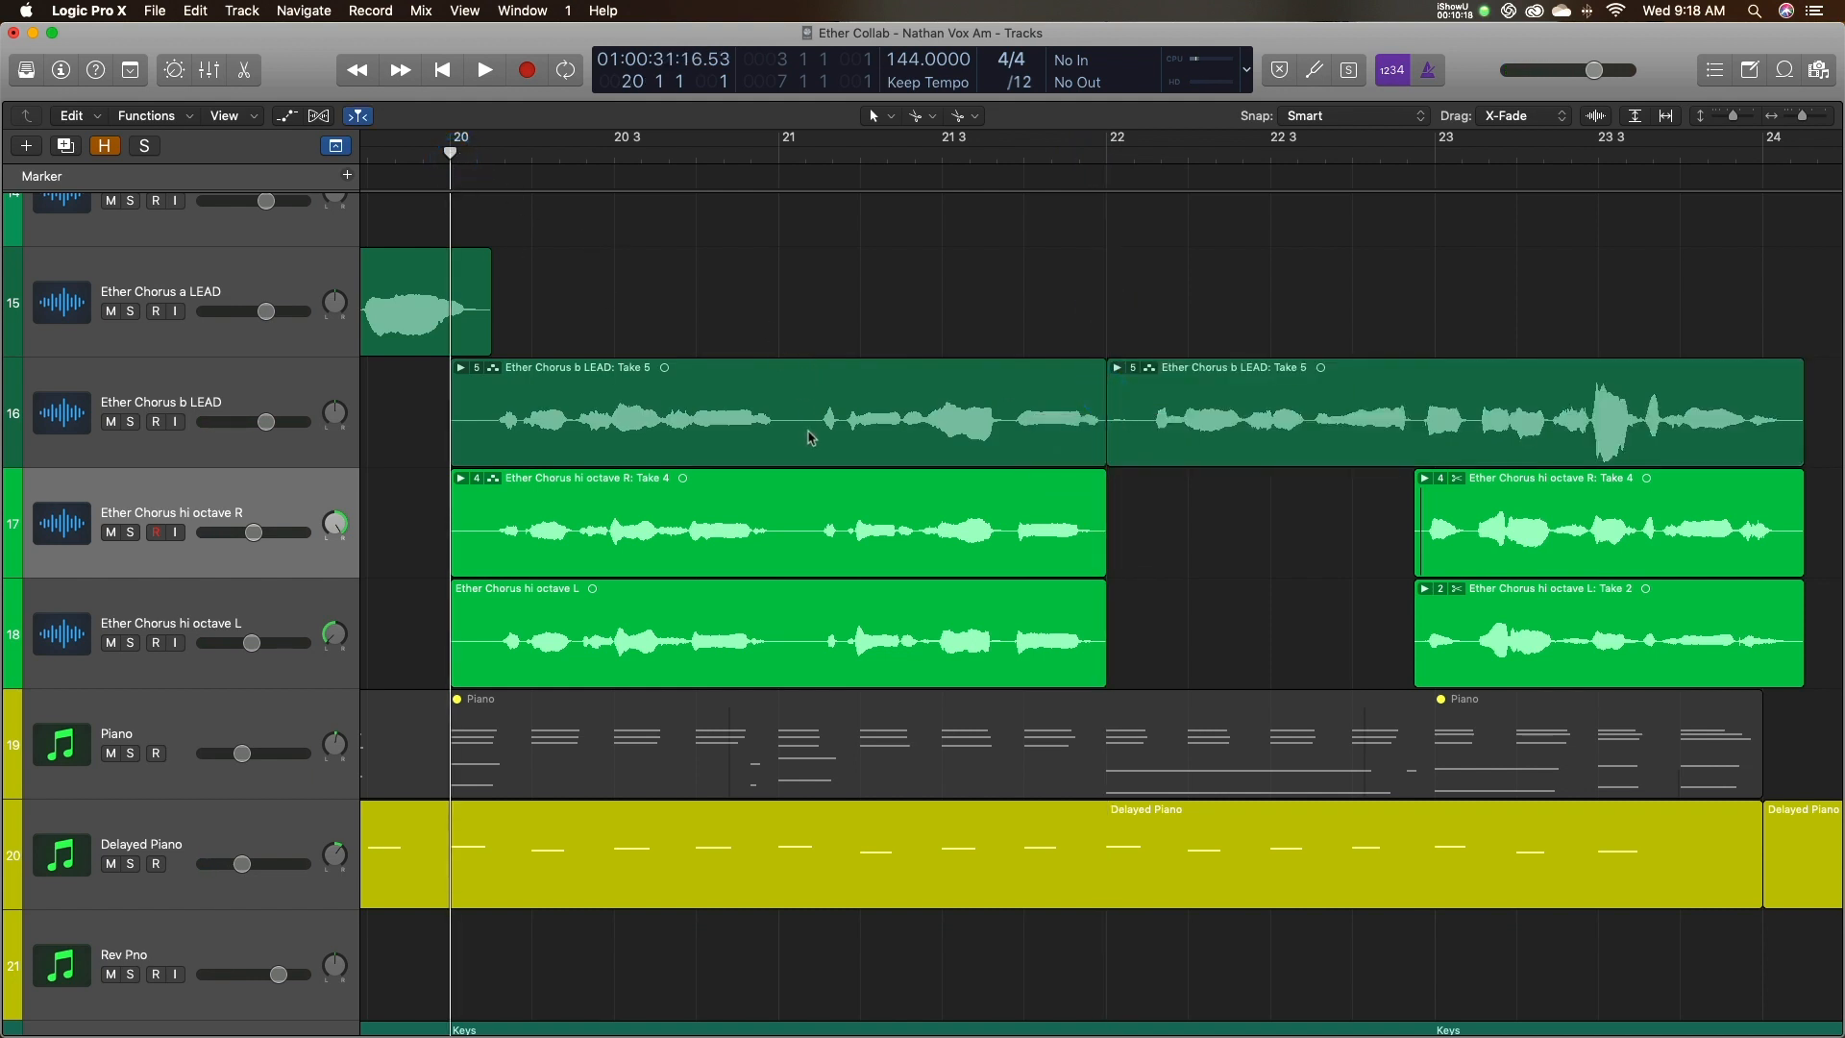
{"action": "key", "text": "space"}
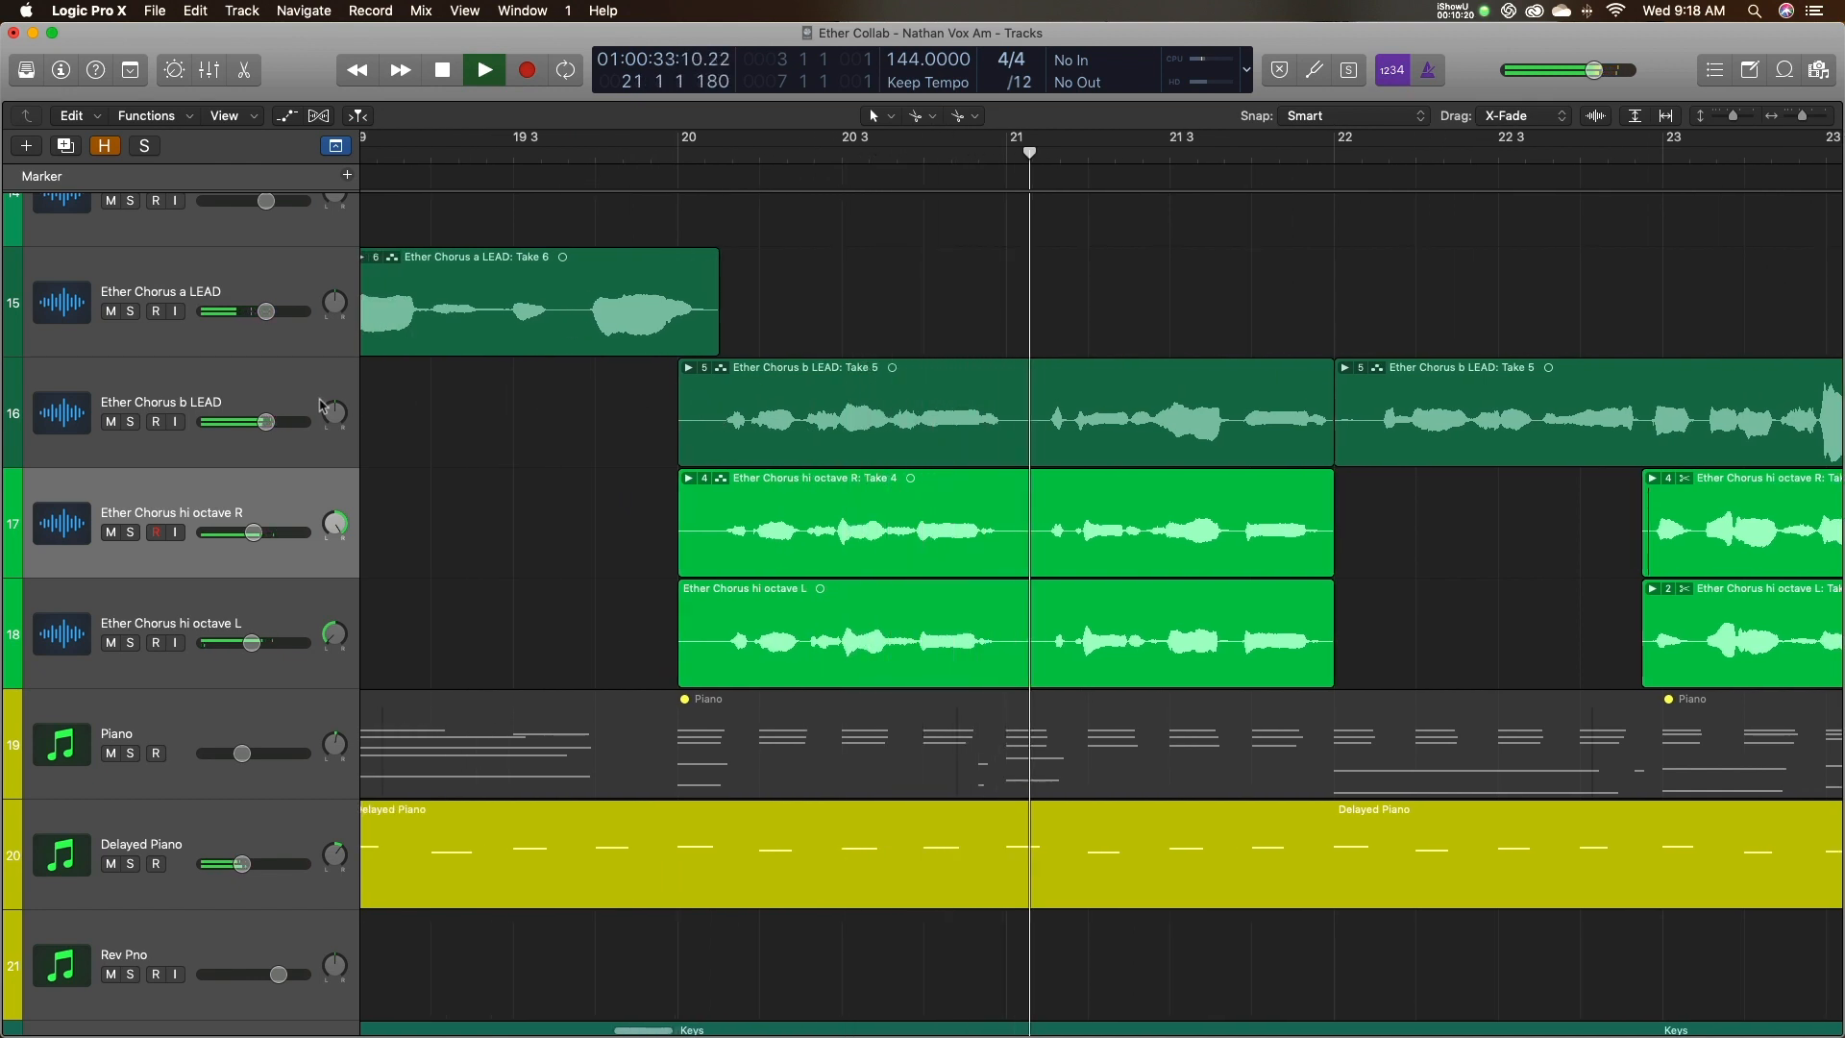
{"action": "key", "text": "space"}
Select the Ether Chorus b LEAD track and mute both Ether Chorus hi octave tracks, R and L.
{"action": "left_click", "coordinate": [295, 385]}
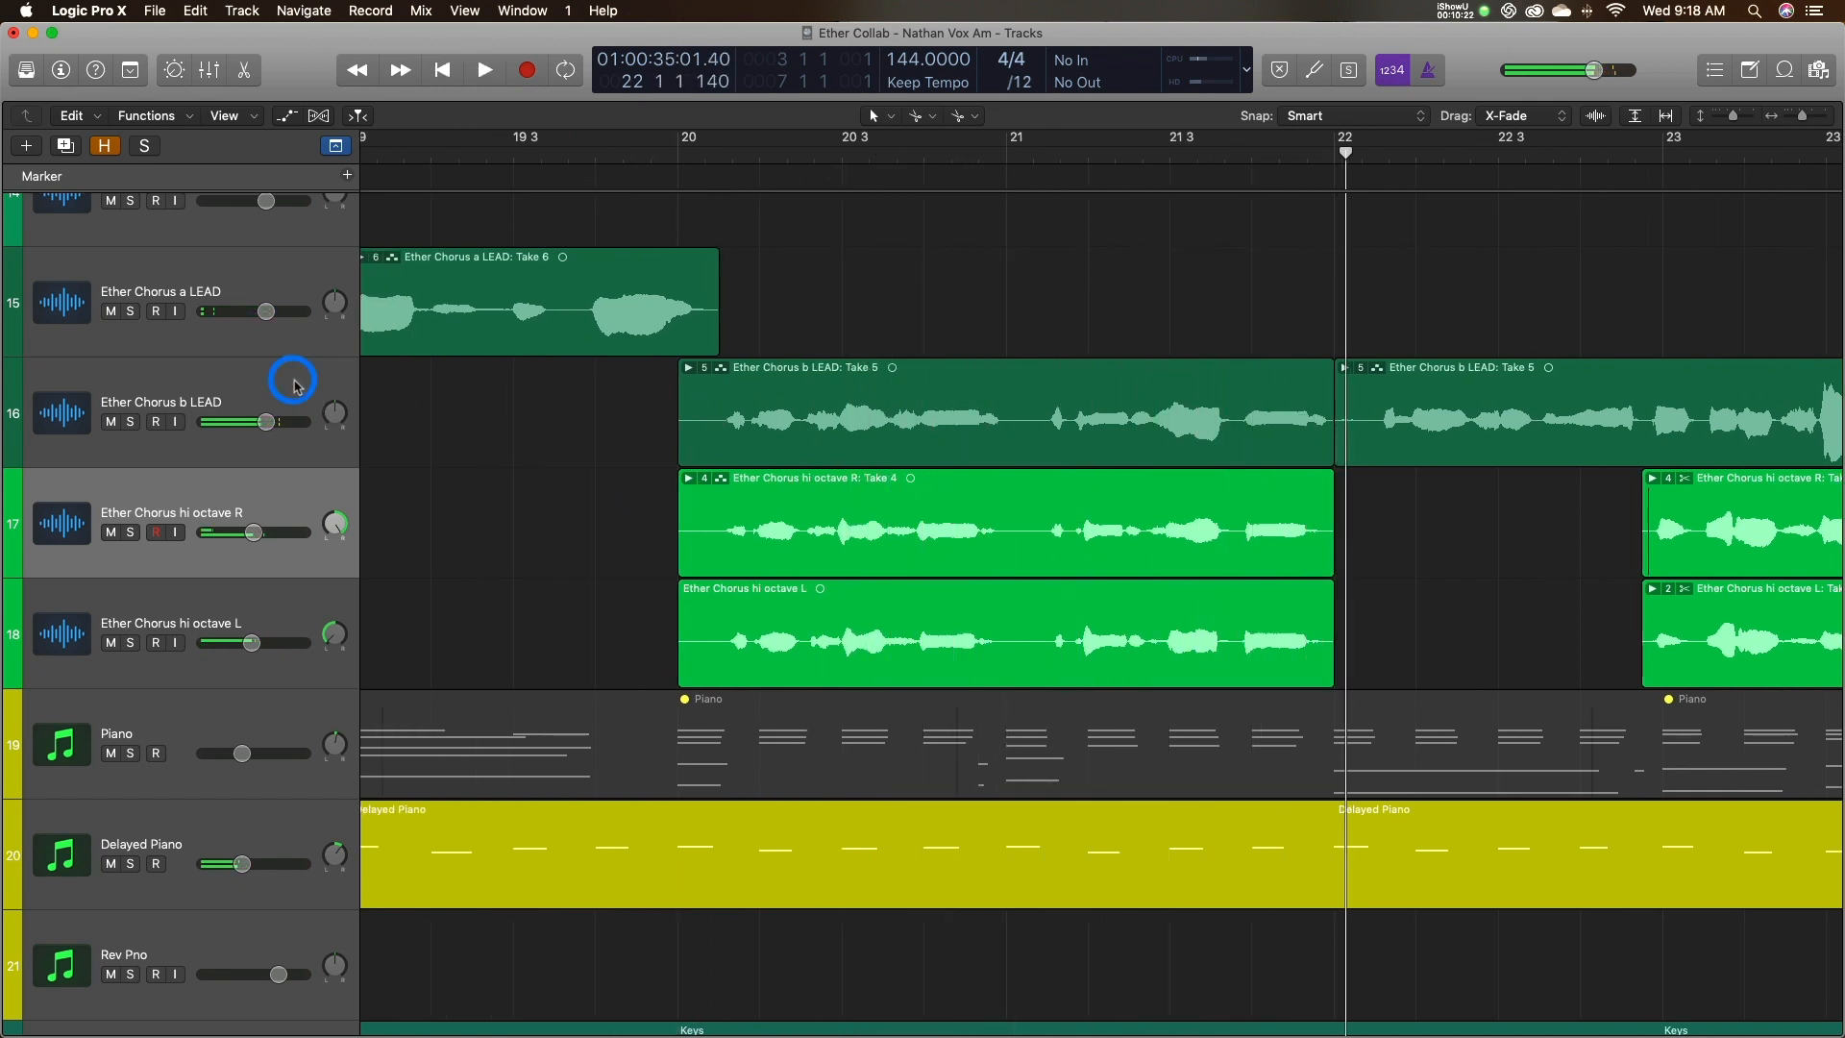
{"action": "left_click", "coordinate": [111, 532]}
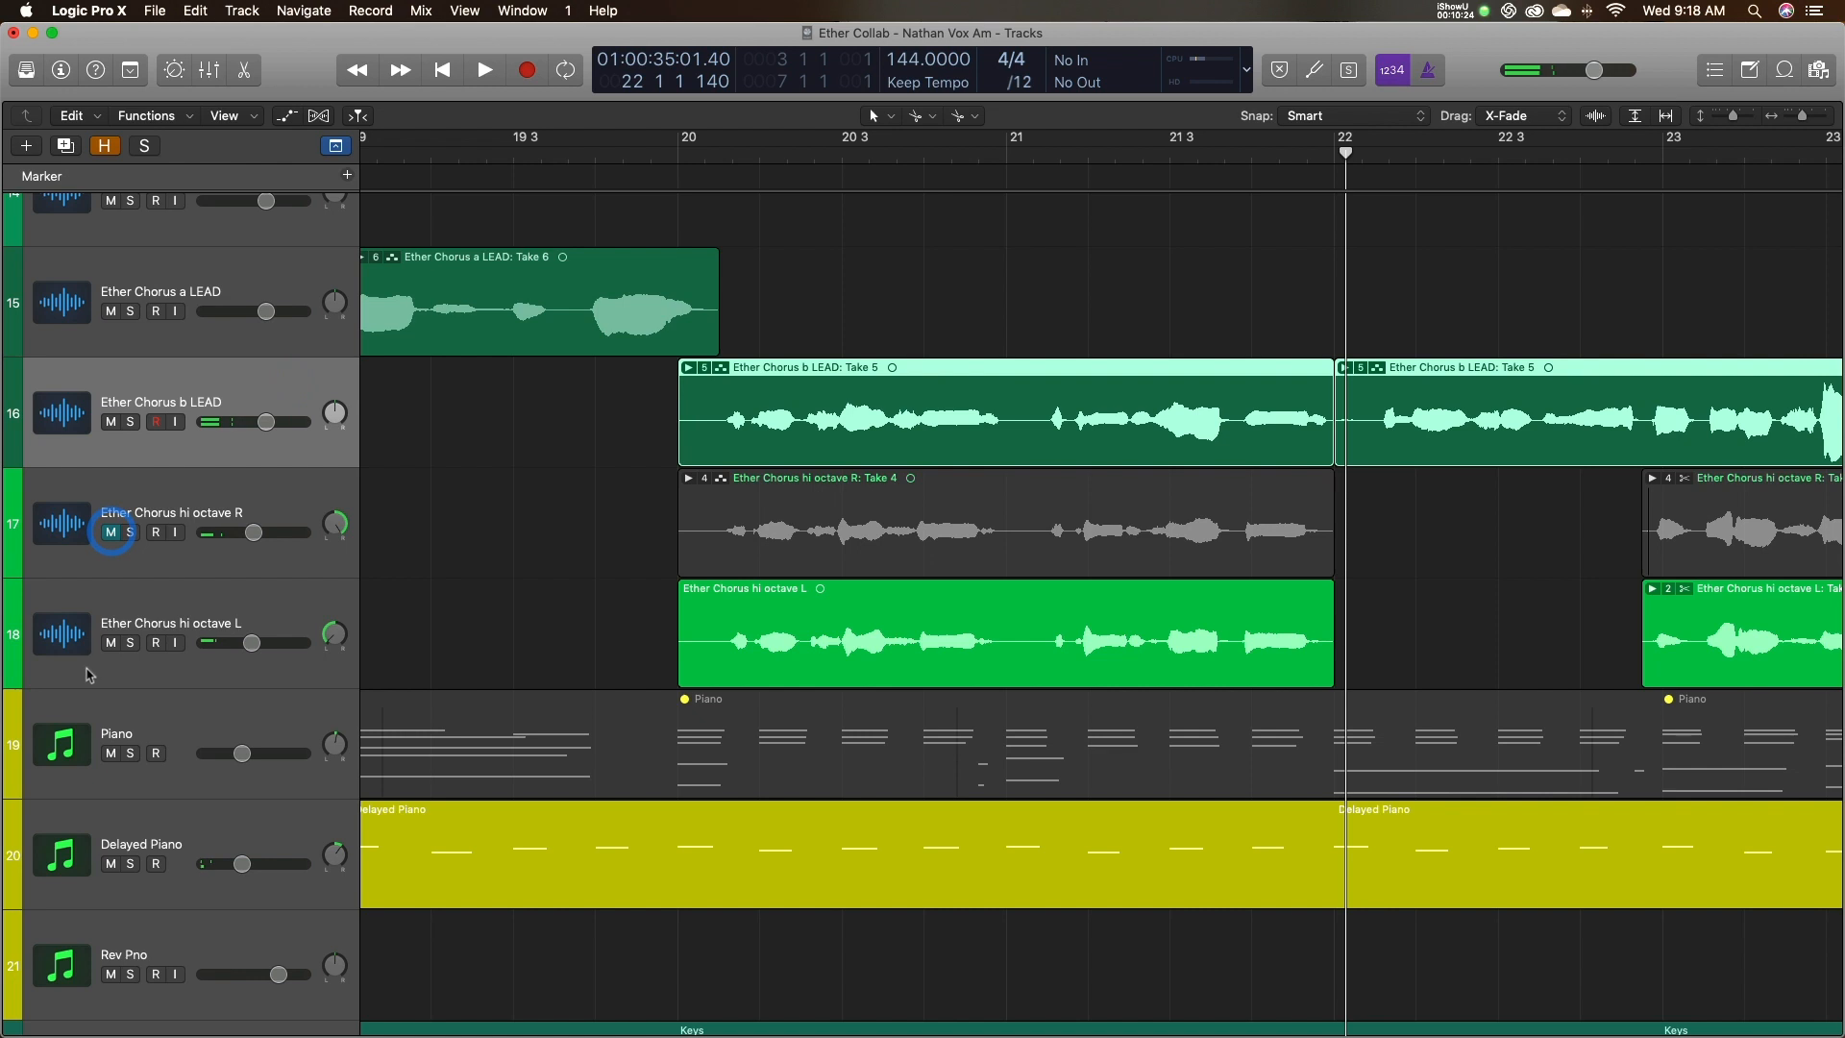
{"action": "left_click", "coordinate": [111, 643]}
{"action": "left_click", "coordinate": [519, 488]}
Expand the first Ether Chorus b LEAD take folder and use Take 4 for bar 20 in the comp.
{"action": "left_click", "coordinate": [689, 368]}
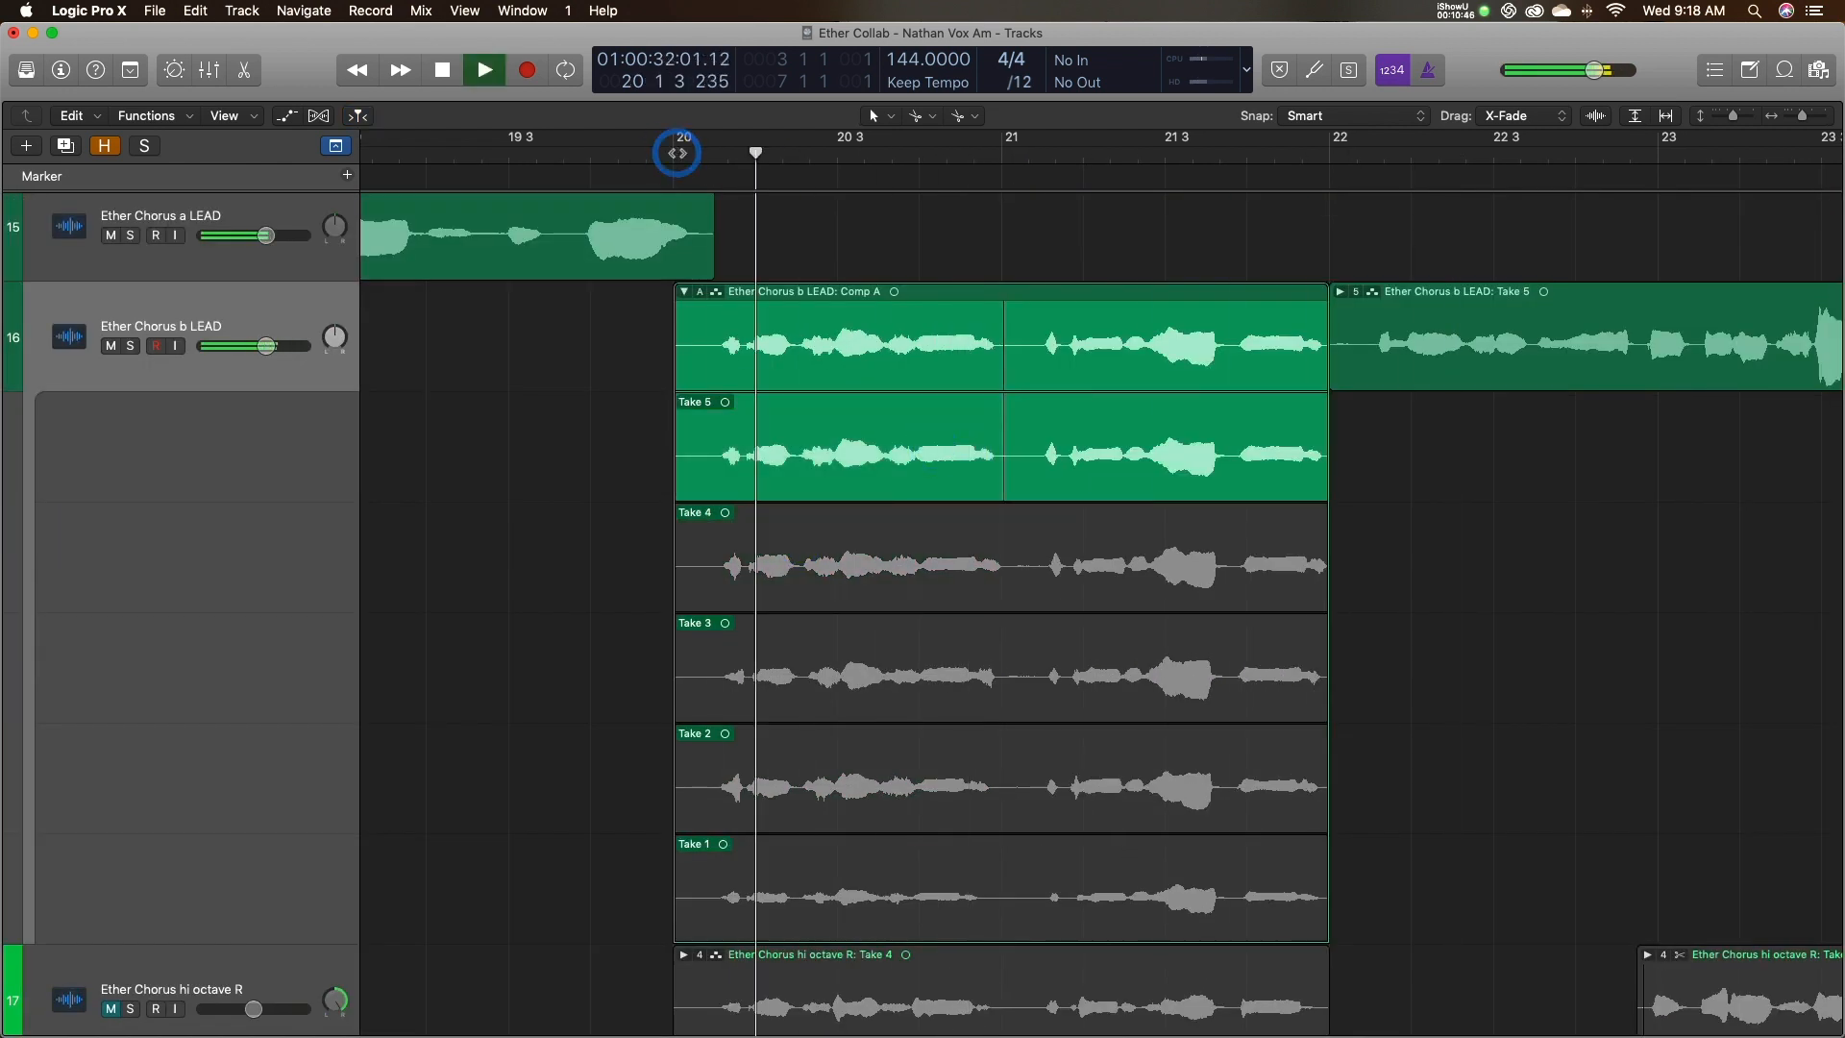
{"action": "left_click_drag", "start_coordinate": [678, 562], "coordinate": [1004, 552]}
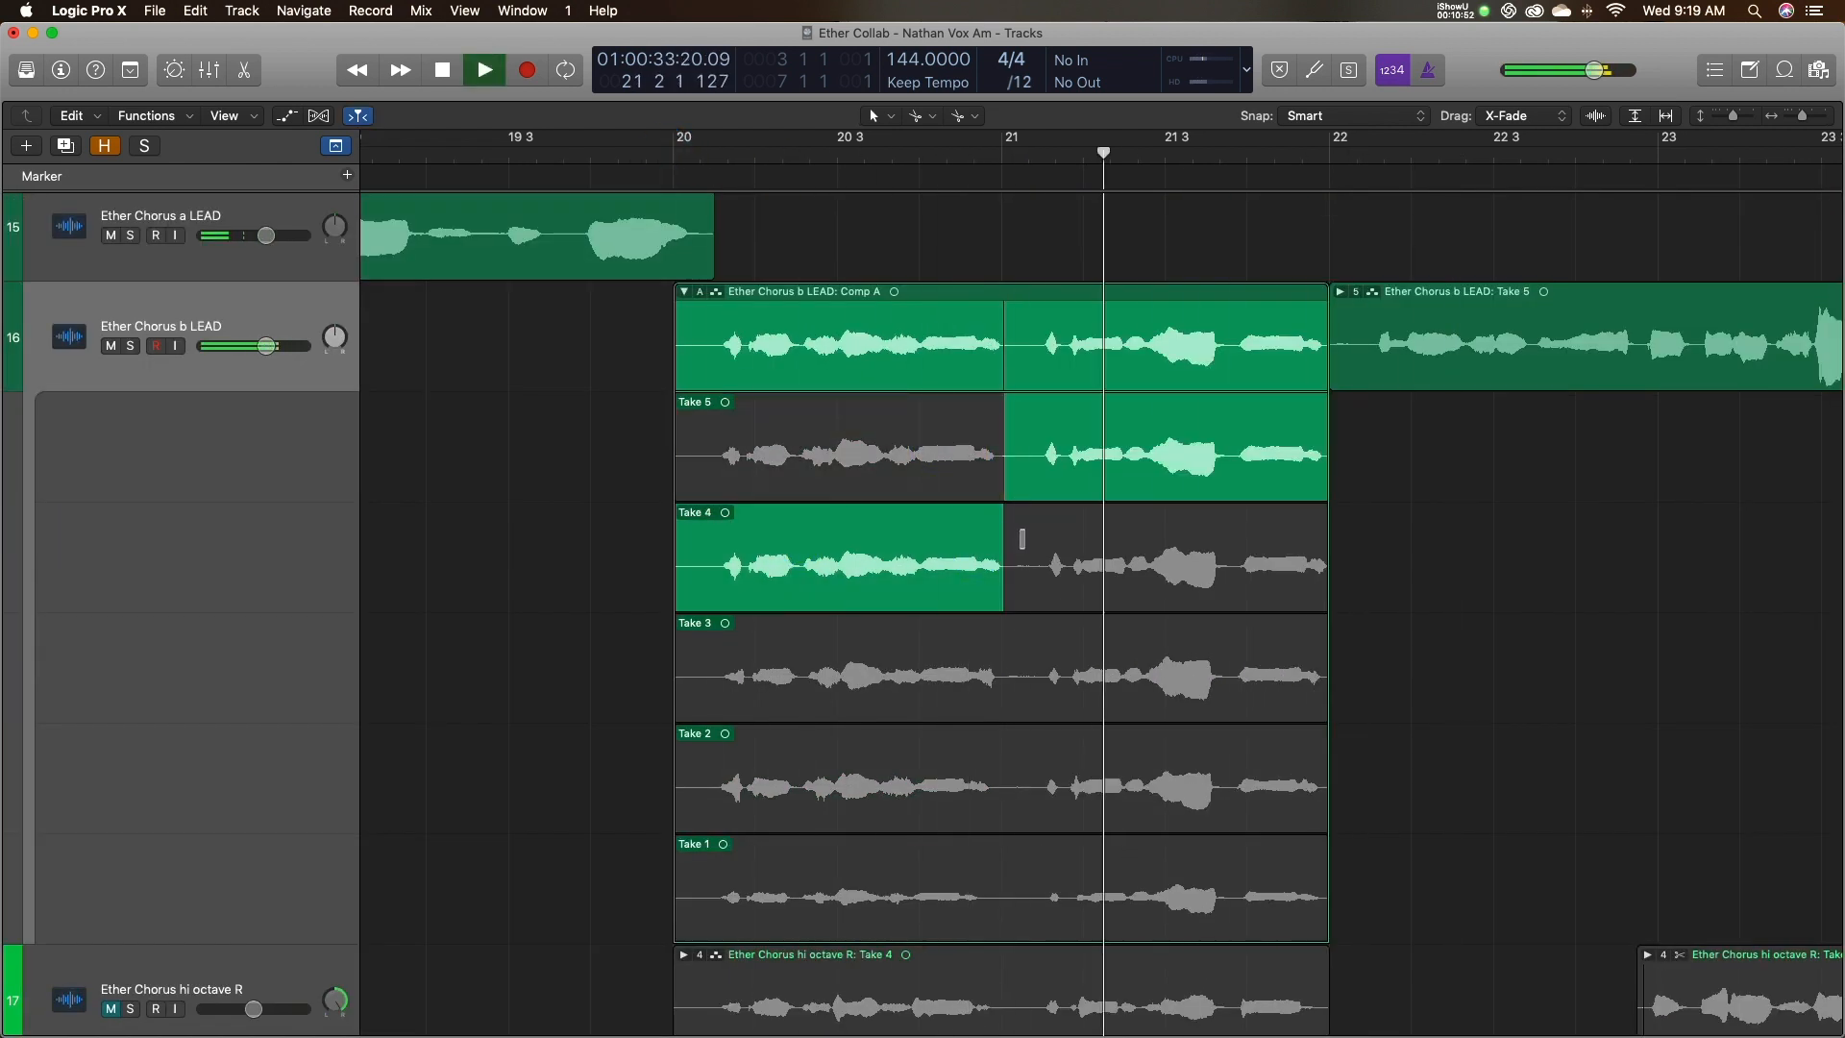
Comp the takes for the phrase starting at bar 21, auditioning from that bar.
{"action": "left_click", "coordinate": [1022, 648]}
{"action": "left_click", "coordinate": [1004, 159]}
{"action": "scroll", "coordinate": [1022, 539], "scroll_direction": "right", "scroll_amount": 3}
{"action": "left_click", "coordinate": [845, 163]}
{"action": "left_click", "coordinate": [948, 556]}
{"action": "left_click", "coordinate": [832, 548]}
Collapse and trim the silent start of the comped take folder, and export its active comp to a new track.
{"action": "left_click", "coordinate": [529, 291]}
{"action": "left_click_drag", "start_coordinate": [522, 314], "coordinate": [553, 314]}
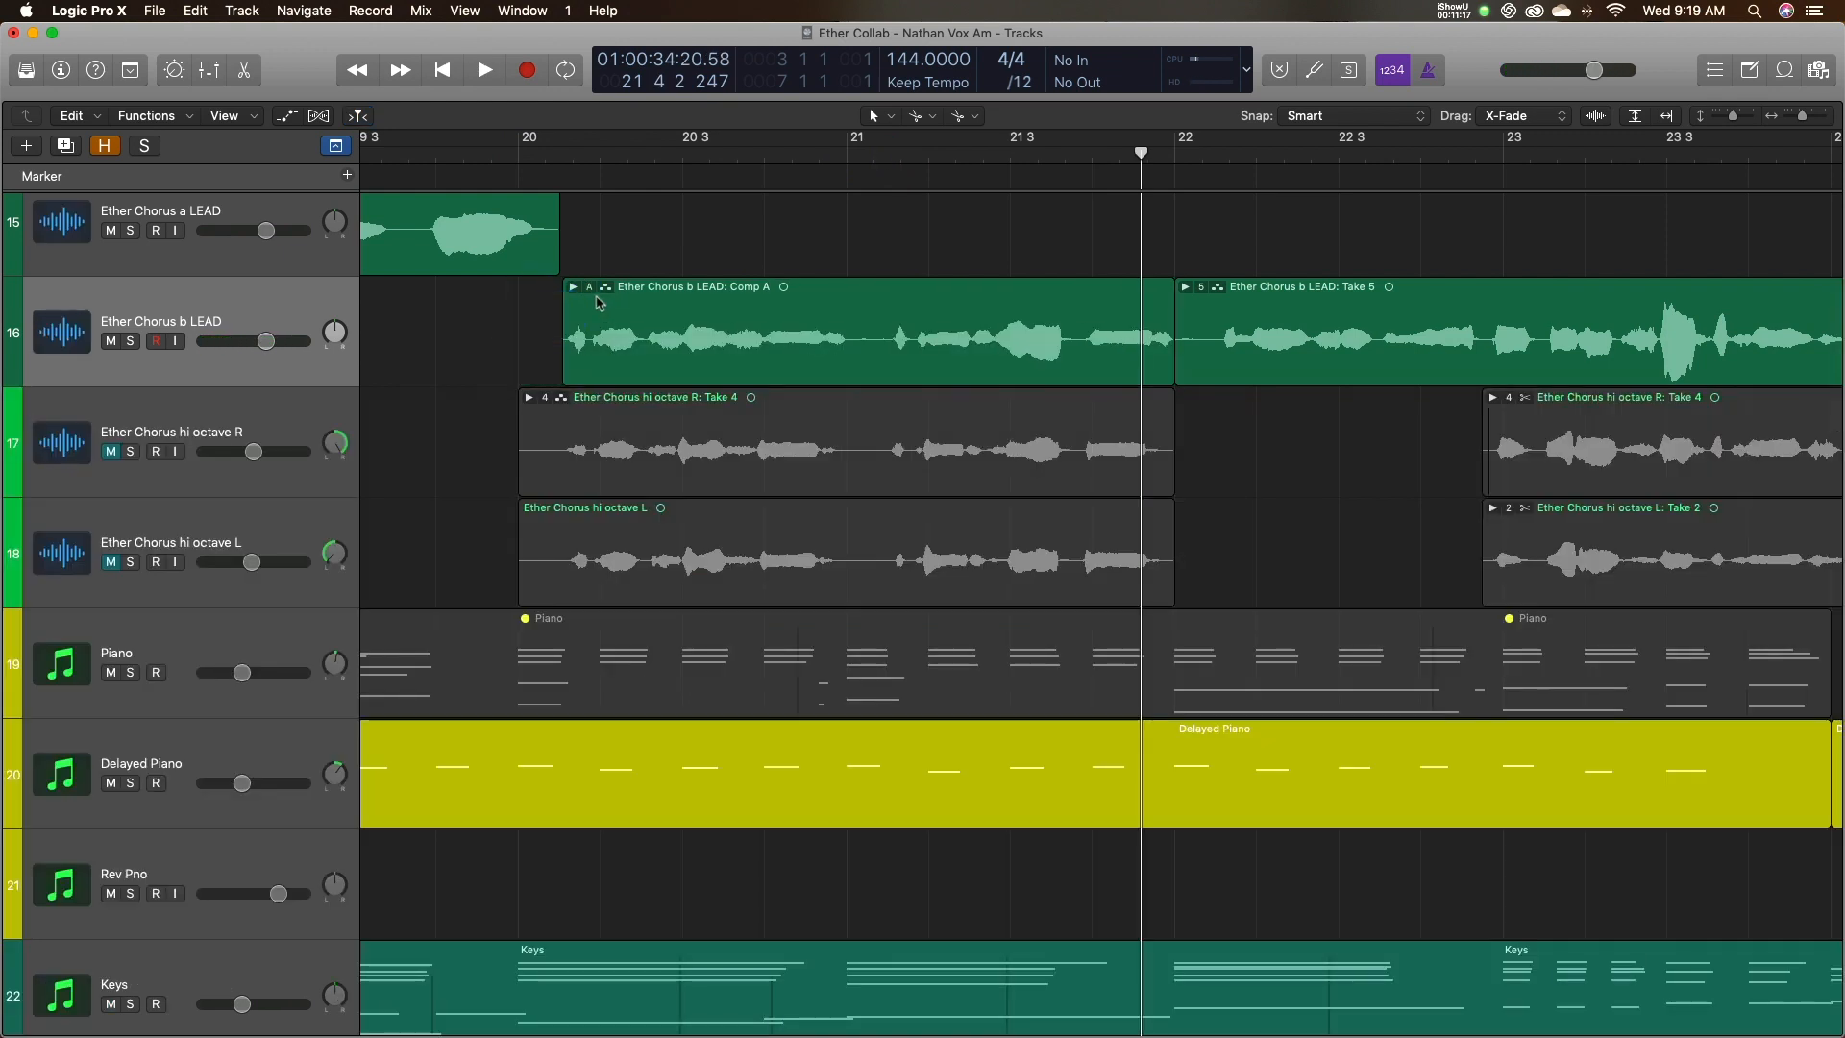
{"action": "left_click", "coordinate": [593, 291]}
{"action": "left_click", "coordinate": [668, 490]}
Mute the original Comp A take folder on the Ether Chorus b LEAD track.
{"action": "left_click", "coordinate": [286, 315]}
{"action": "left_click", "coordinate": [522, 334]}
{"action": "left_click", "coordinate": [688, 325]}
{"action": "key", "text": "ctrl+m"}
{"action": "left_click", "coordinate": [440, 421]}
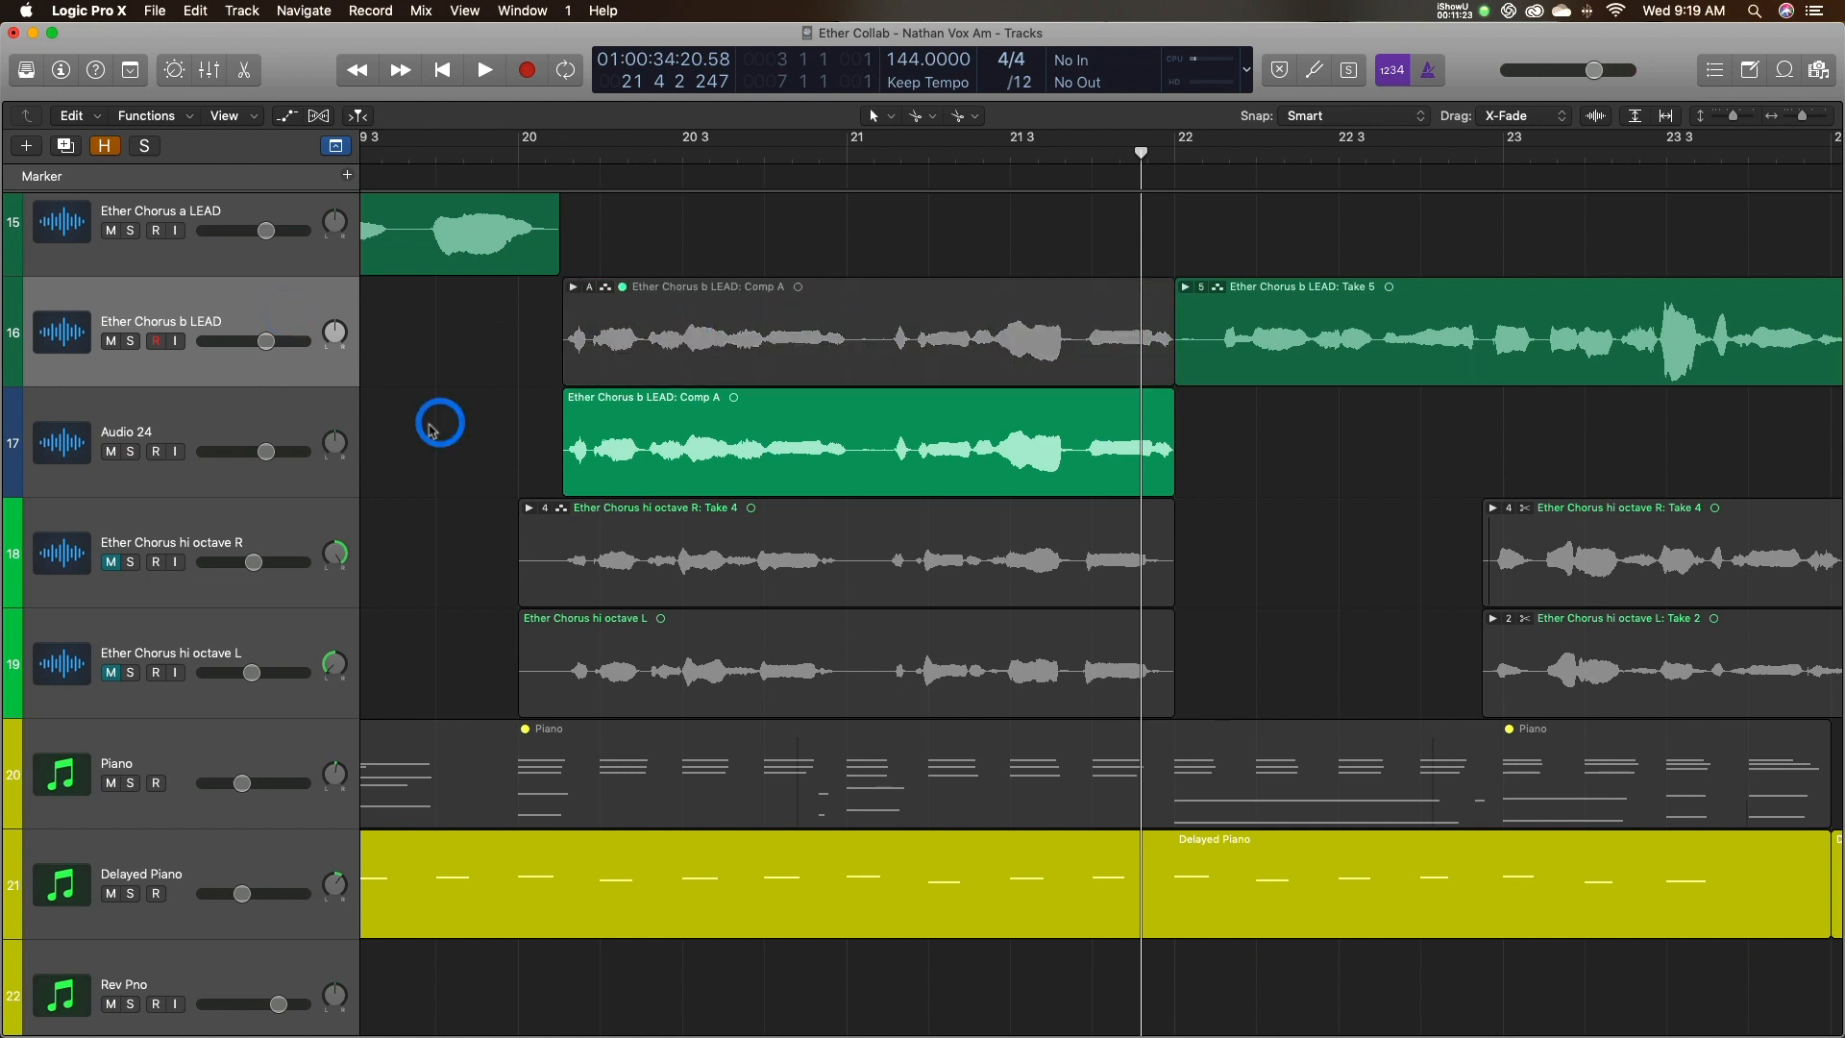
Rename the exported comp's track as Ether Chorus B Unedited.
{"action": "double_click", "coordinate": [234, 408]}
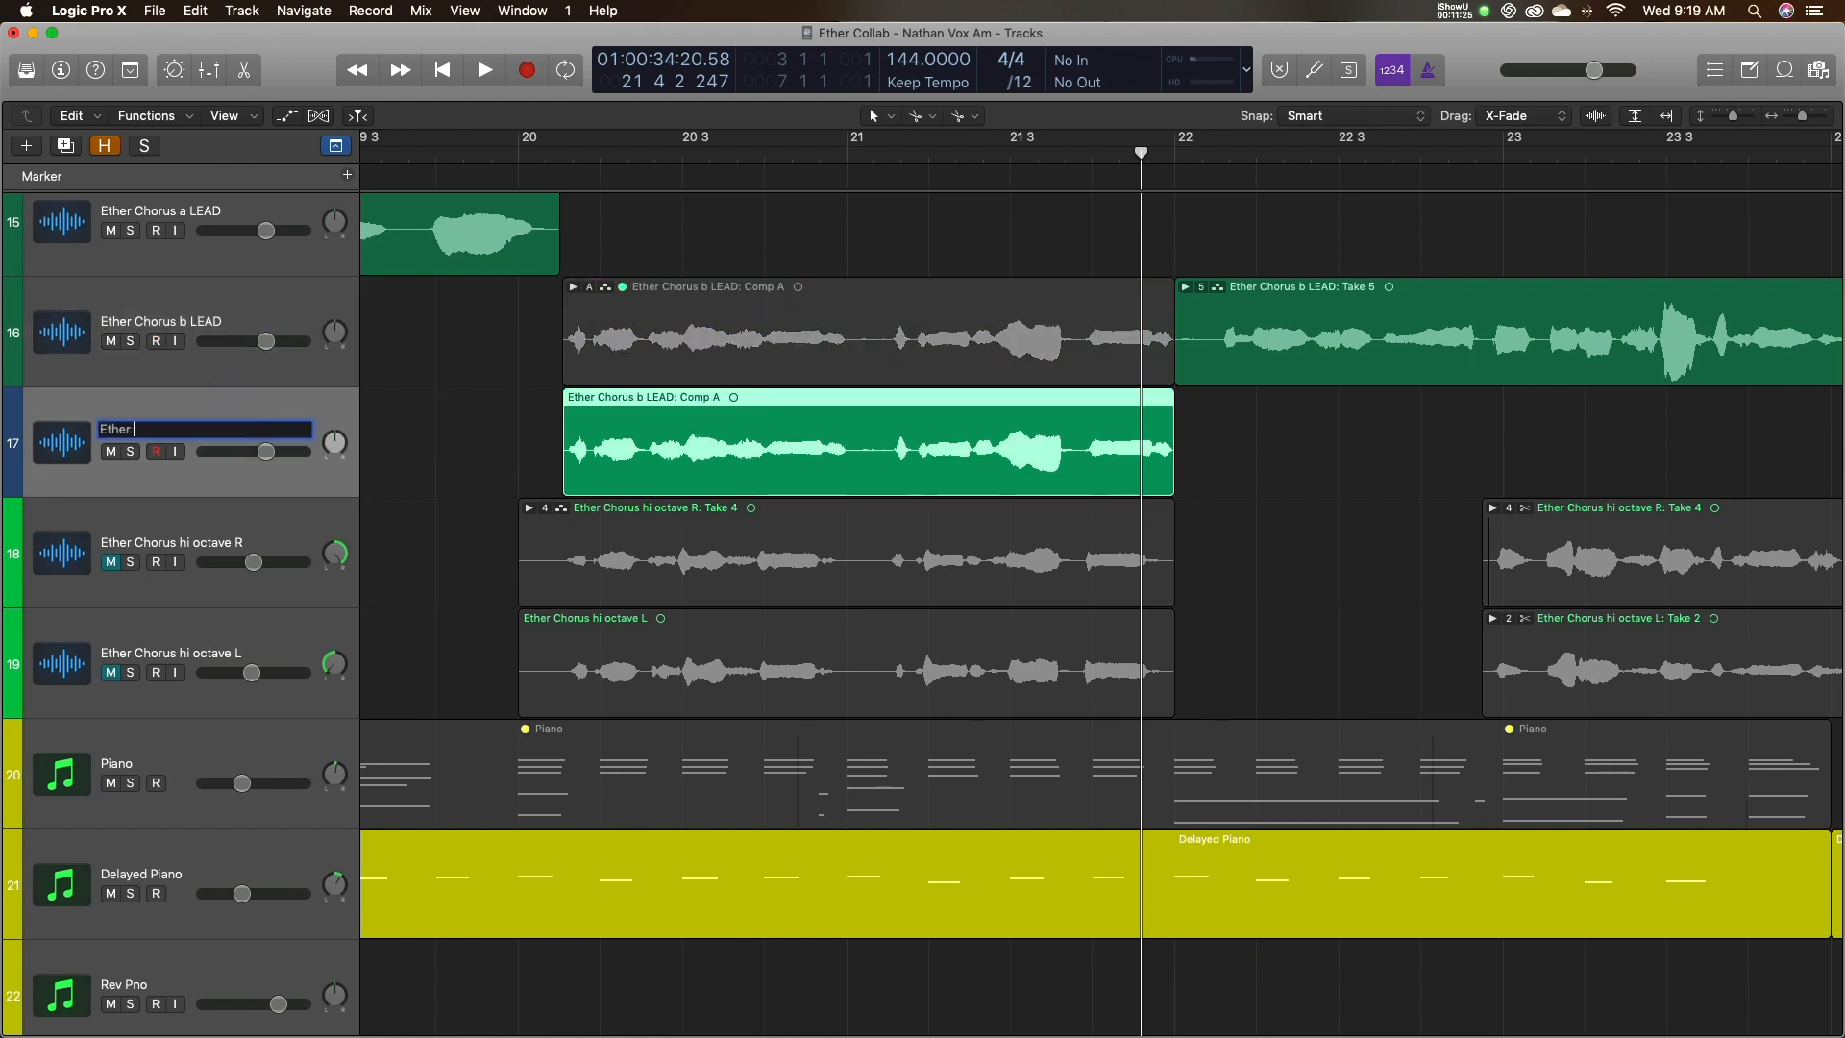
{"action": "type", "text": "Ether Chorus B Unedited"}
{"action": "key", "text": "Return"}
Open the Ether Chorus B Unedited region in the audio editor and turn off its Flex view.
{"action": "double_click", "coordinate": [650, 475]}
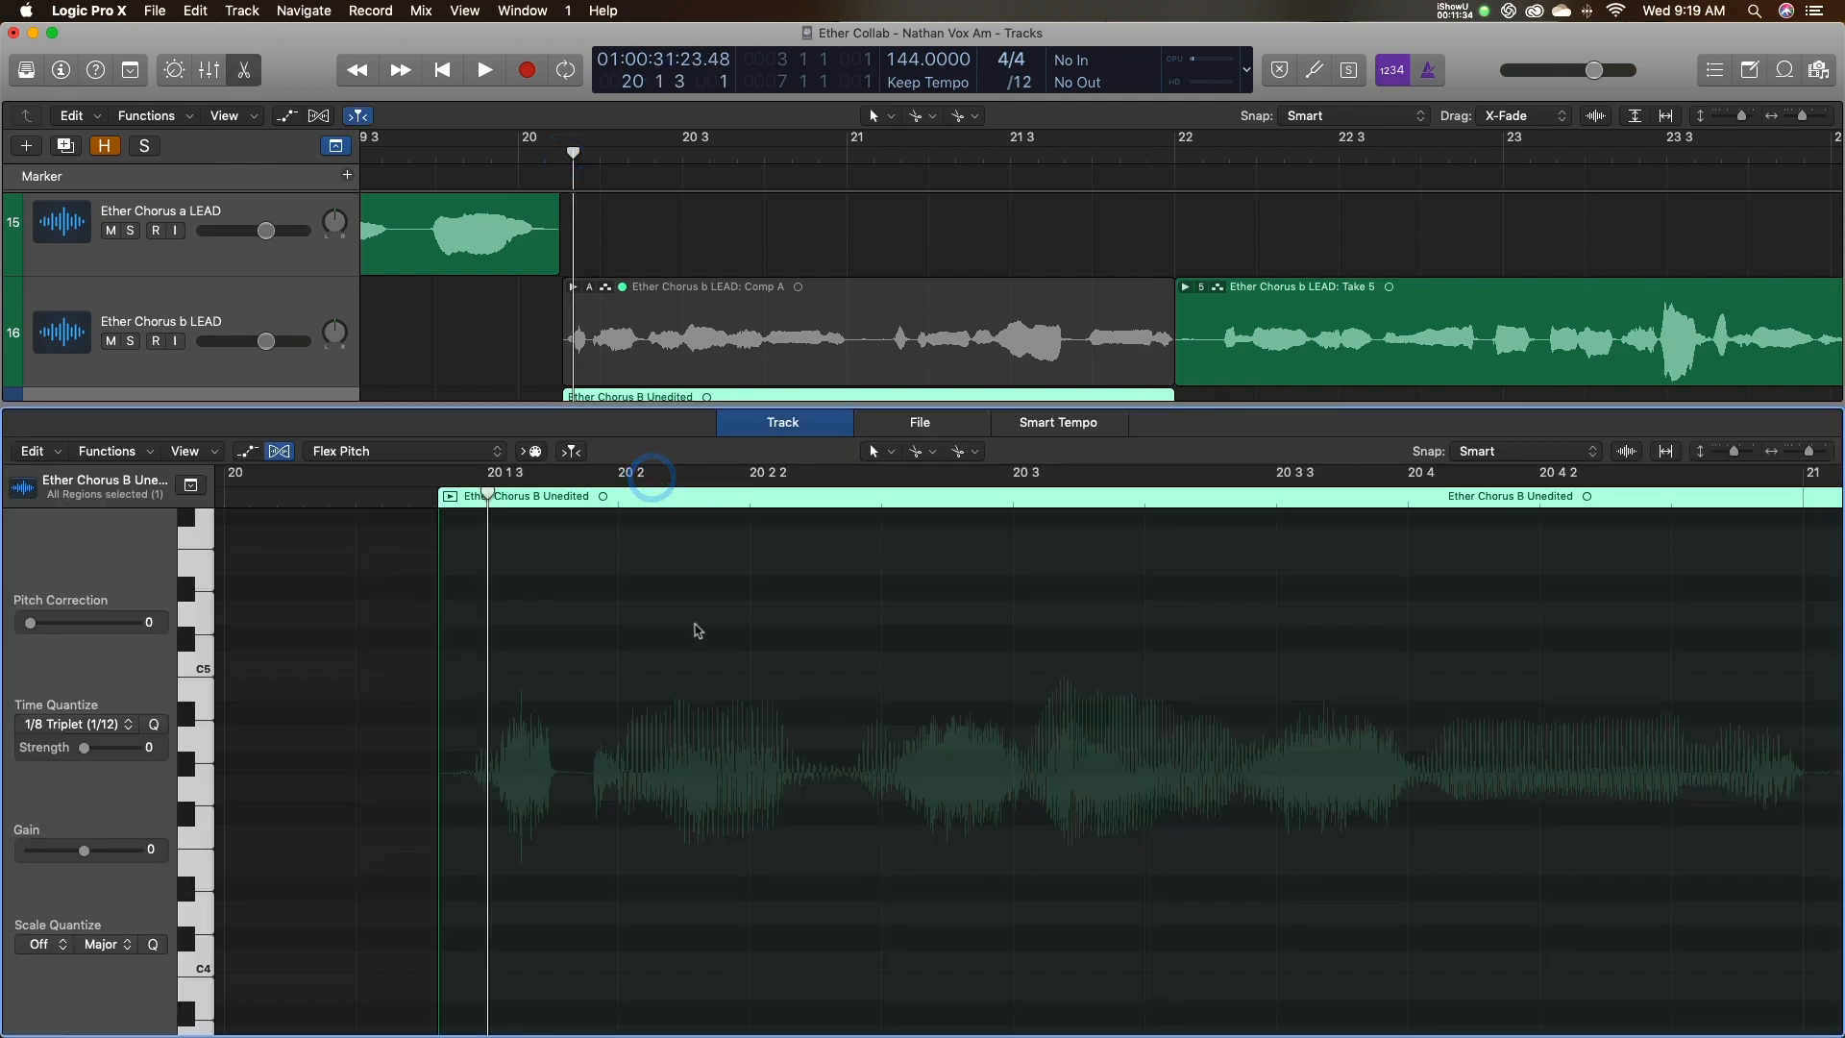
{"action": "scroll", "coordinate": [615, 673], "scroll_direction": "down", "scroll_amount": 5}
{"action": "key", "text": "space"}
{"action": "left_click", "coordinate": [428, 495]}
{"action": "left_click", "coordinate": [280, 451]}
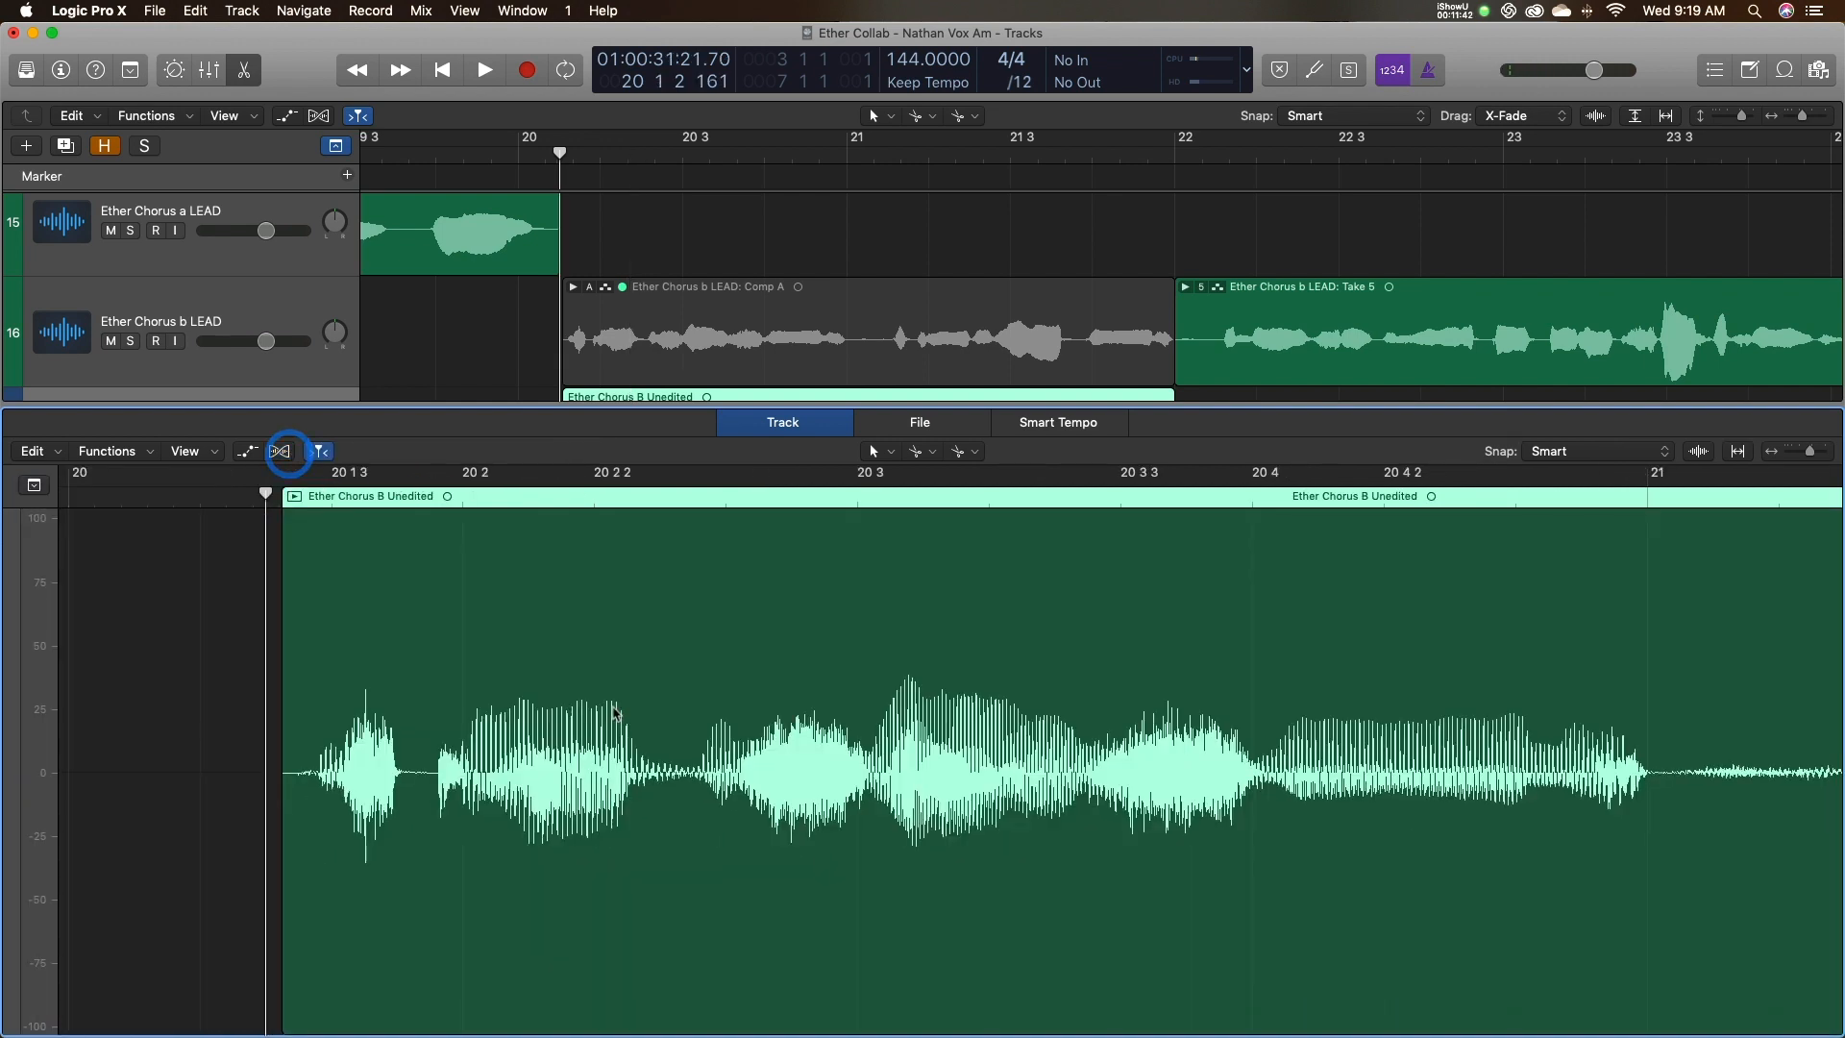
Shift the whole Ether Chorus B Unedited region slightly later, audition the phrase and close the editor.
{"action": "left_click_drag", "start_coordinate": [613, 667], "coordinate": [632, 669]}
{"action": "key", "text": "space"}
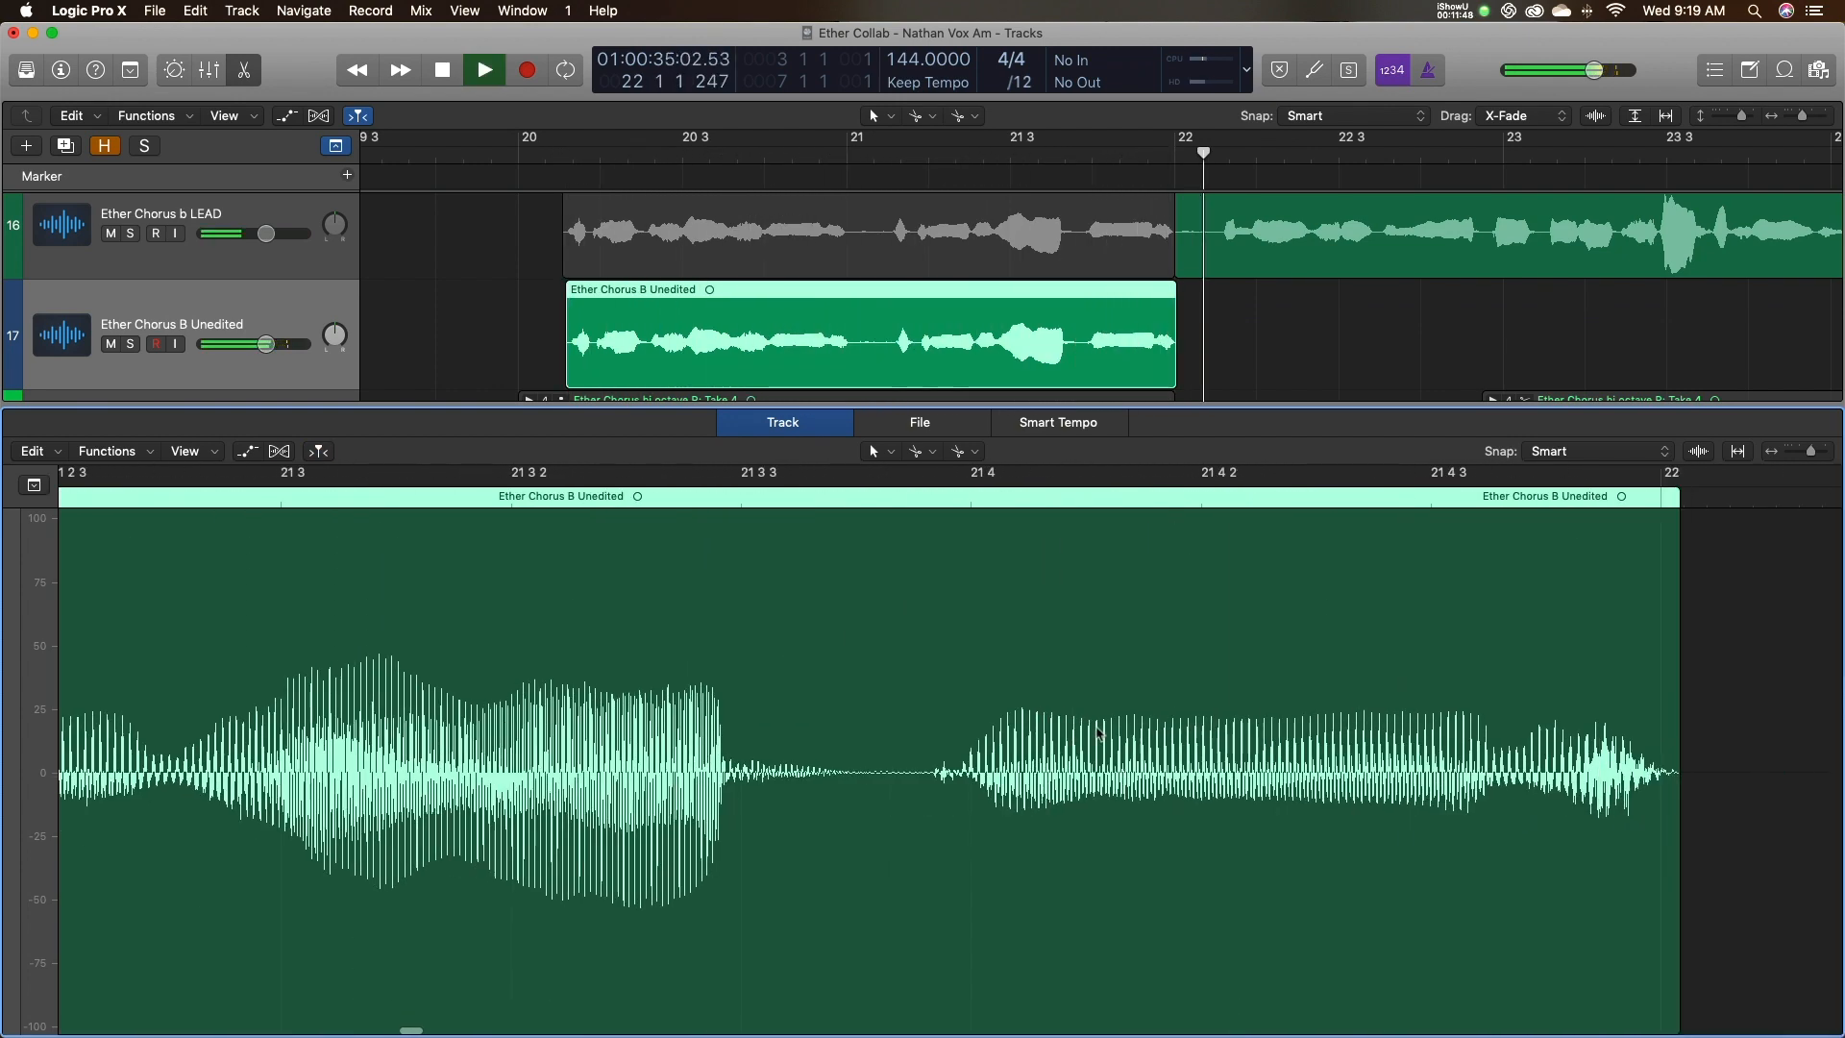
{"action": "key", "text": "space"}
{"action": "left_click", "coordinate": [567, 155]}
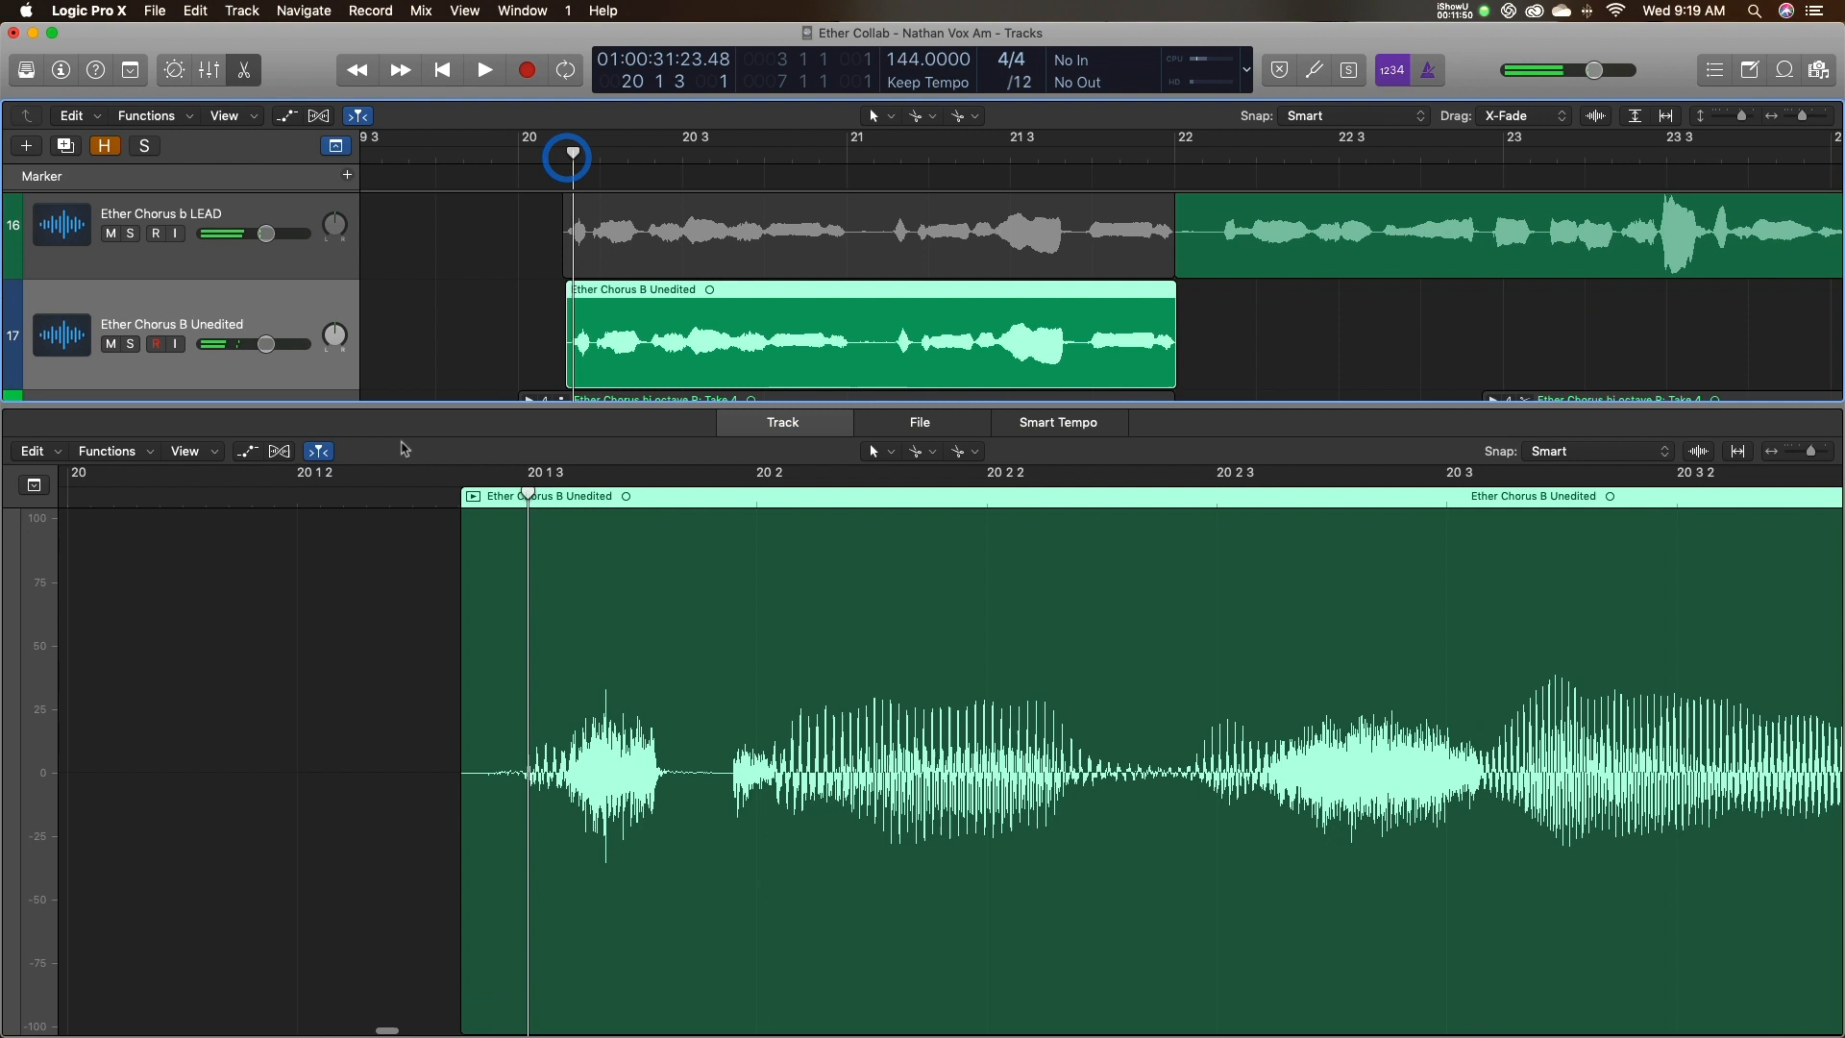
{"action": "left_click", "coordinate": [318, 451]}
{"action": "left_click", "coordinate": [243, 70]}
{"action": "left_click", "coordinate": [468, 401]}
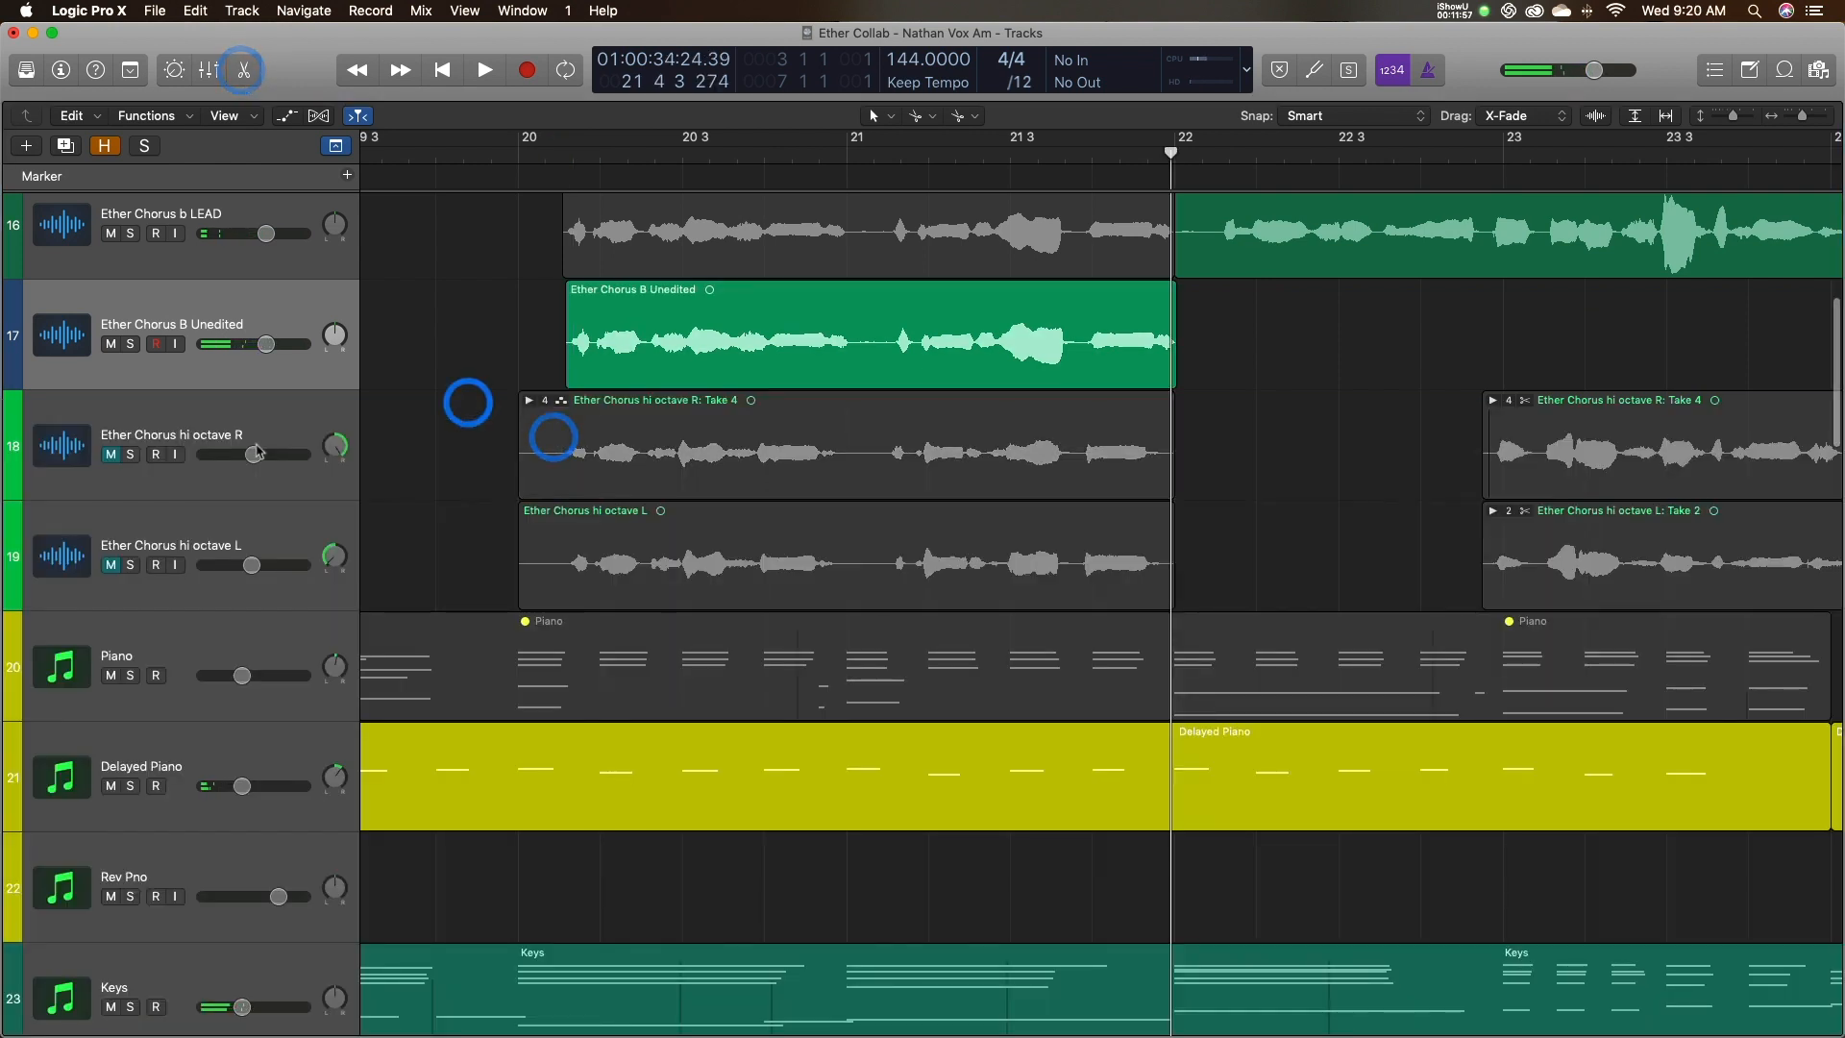
Solo the Ether Chorus hi octave R and Ether Chorus B Unedited tracks and place the playhead at bar 20.
{"action": "left_click", "coordinate": [205, 424]}
{"action": "left_click", "coordinate": [130, 453]}
{"action": "left_click", "coordinate": [130, 344]}
{"action": "left_click", "coordinate": [518, 161]}
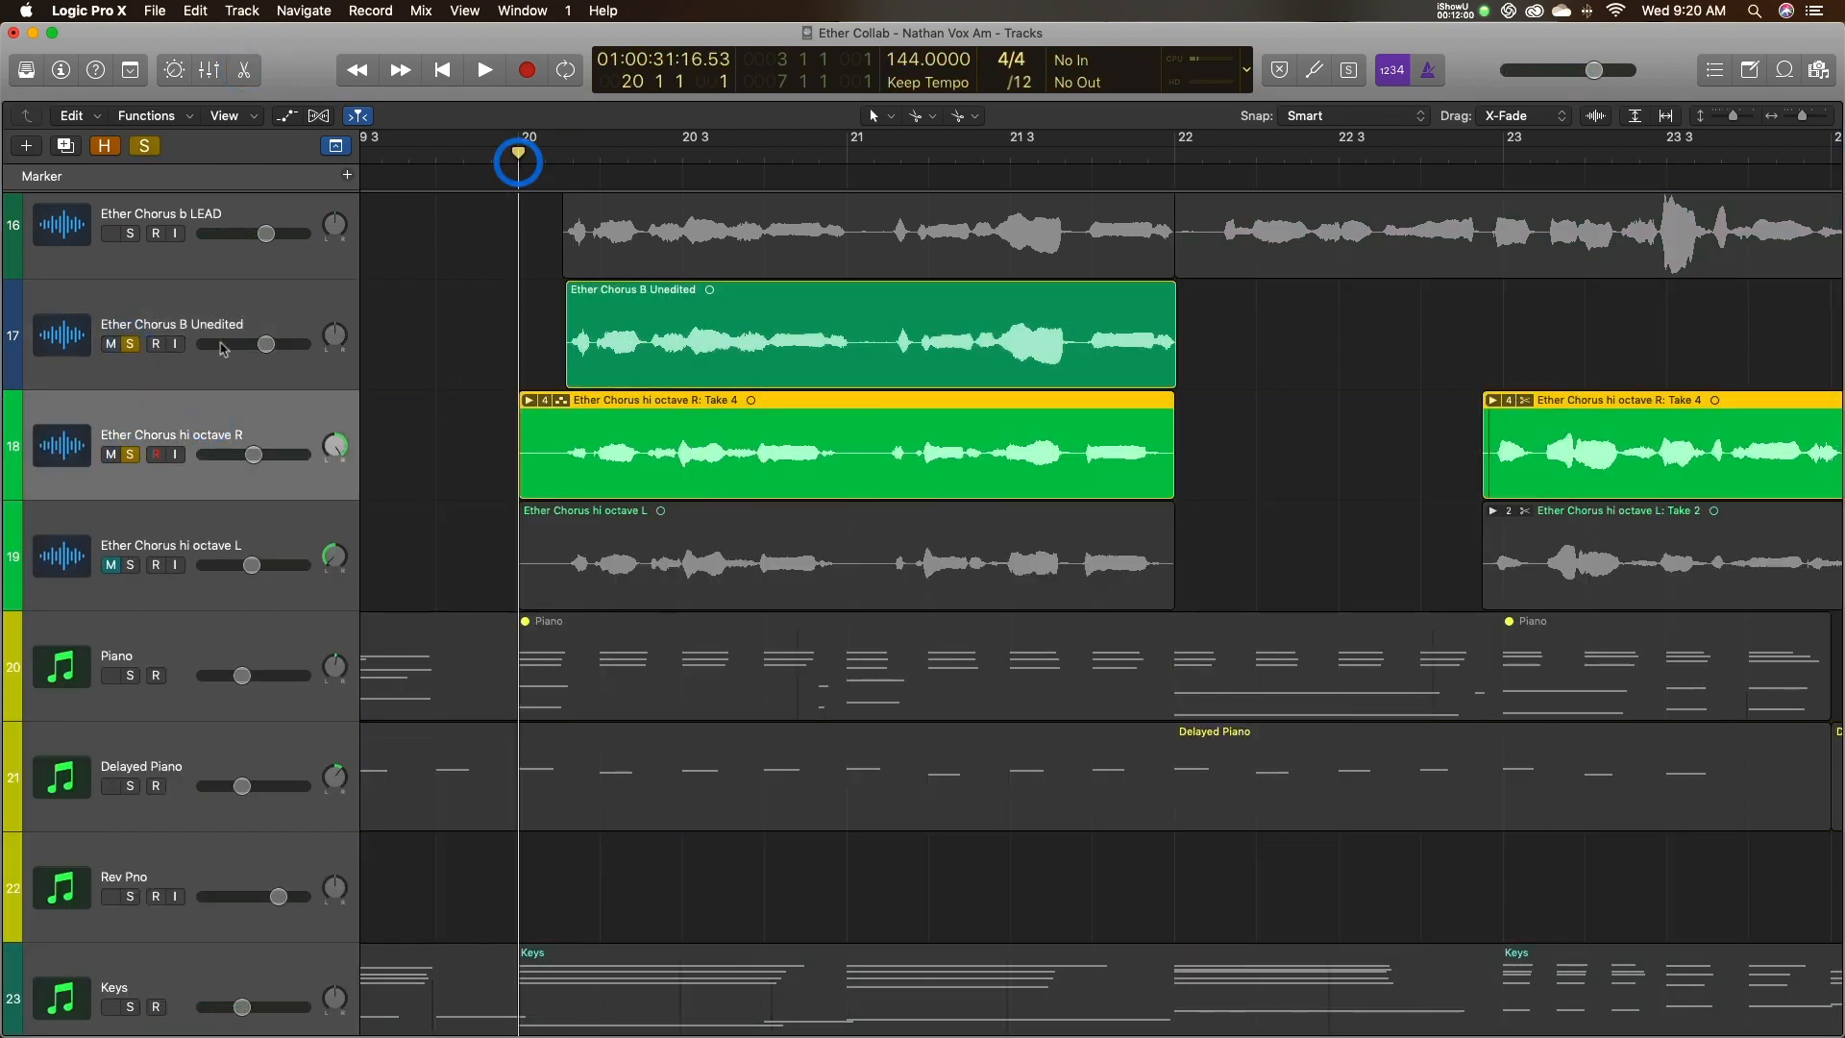
Clear all solos, set the Ether Chorus hi octave R volume to -4.5 dB and audition the track soloed.
{"action": "left_click", "coordinate": [152, 148]}
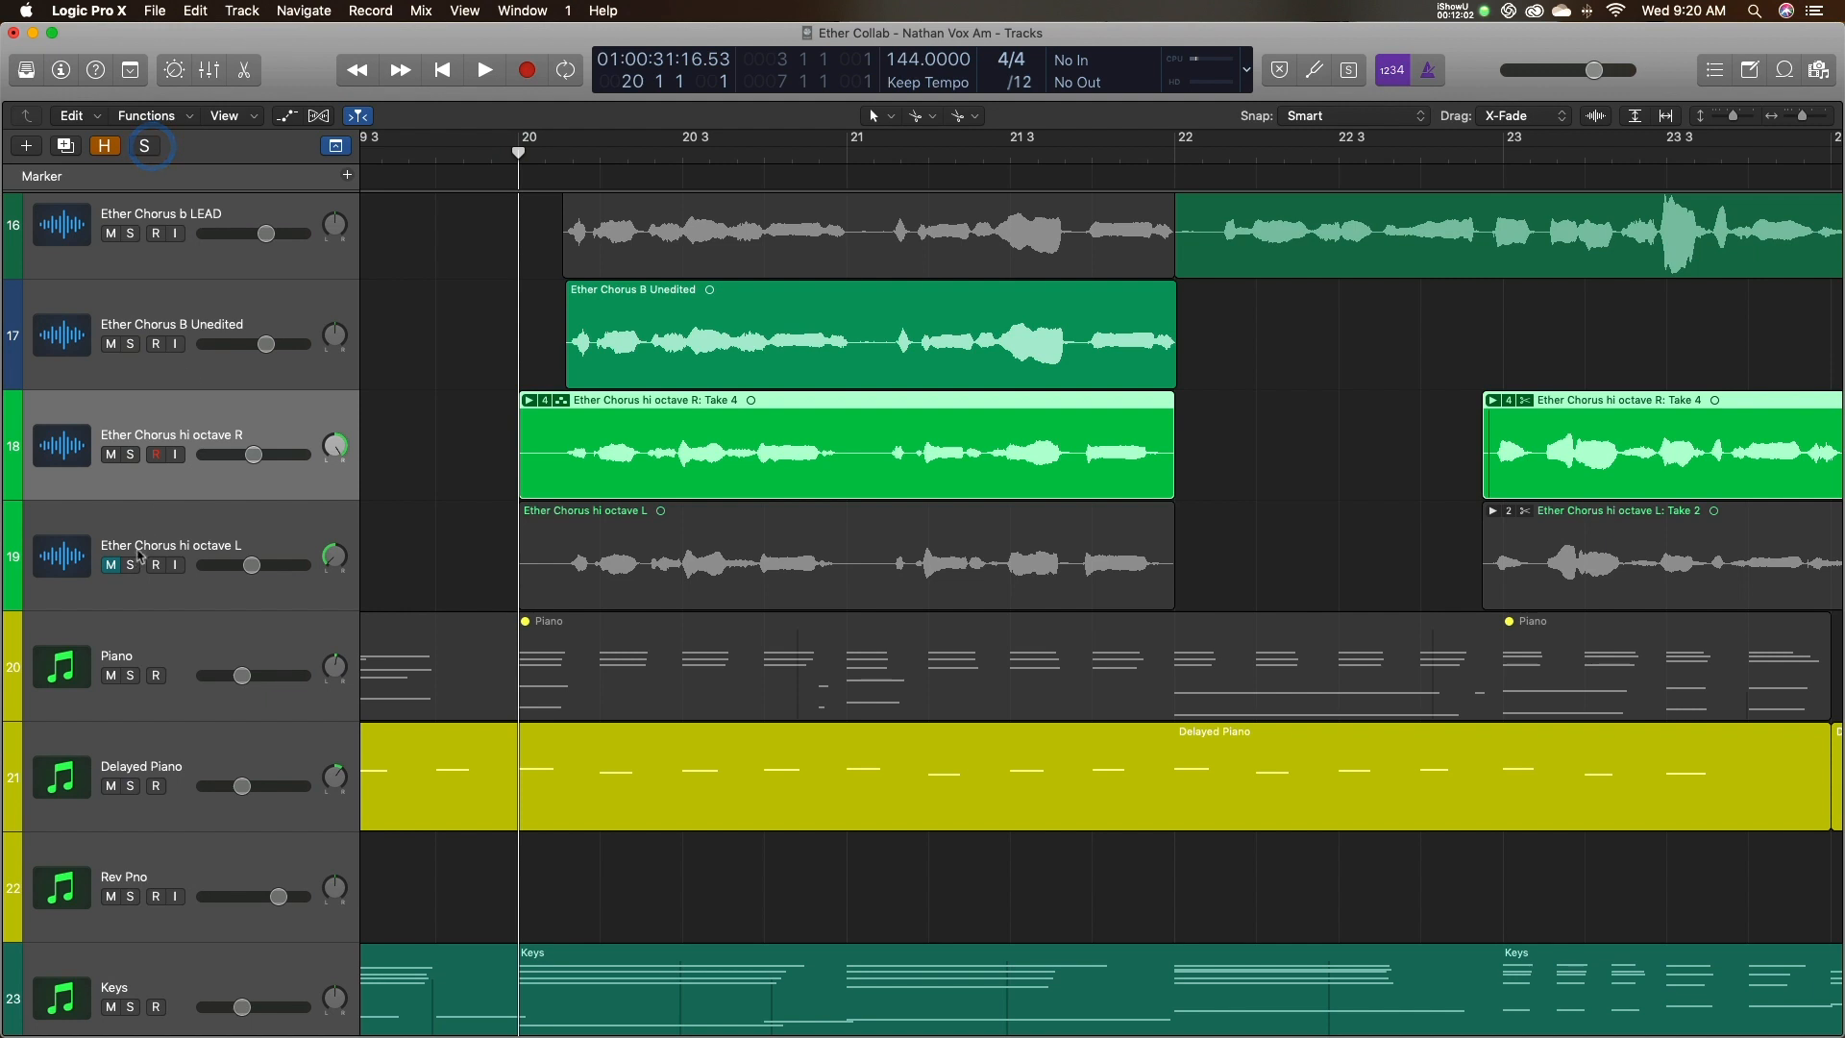
{"action": "left_click_drag", "start_coordinate": [246, 459], "coordinate": [253, 459]}
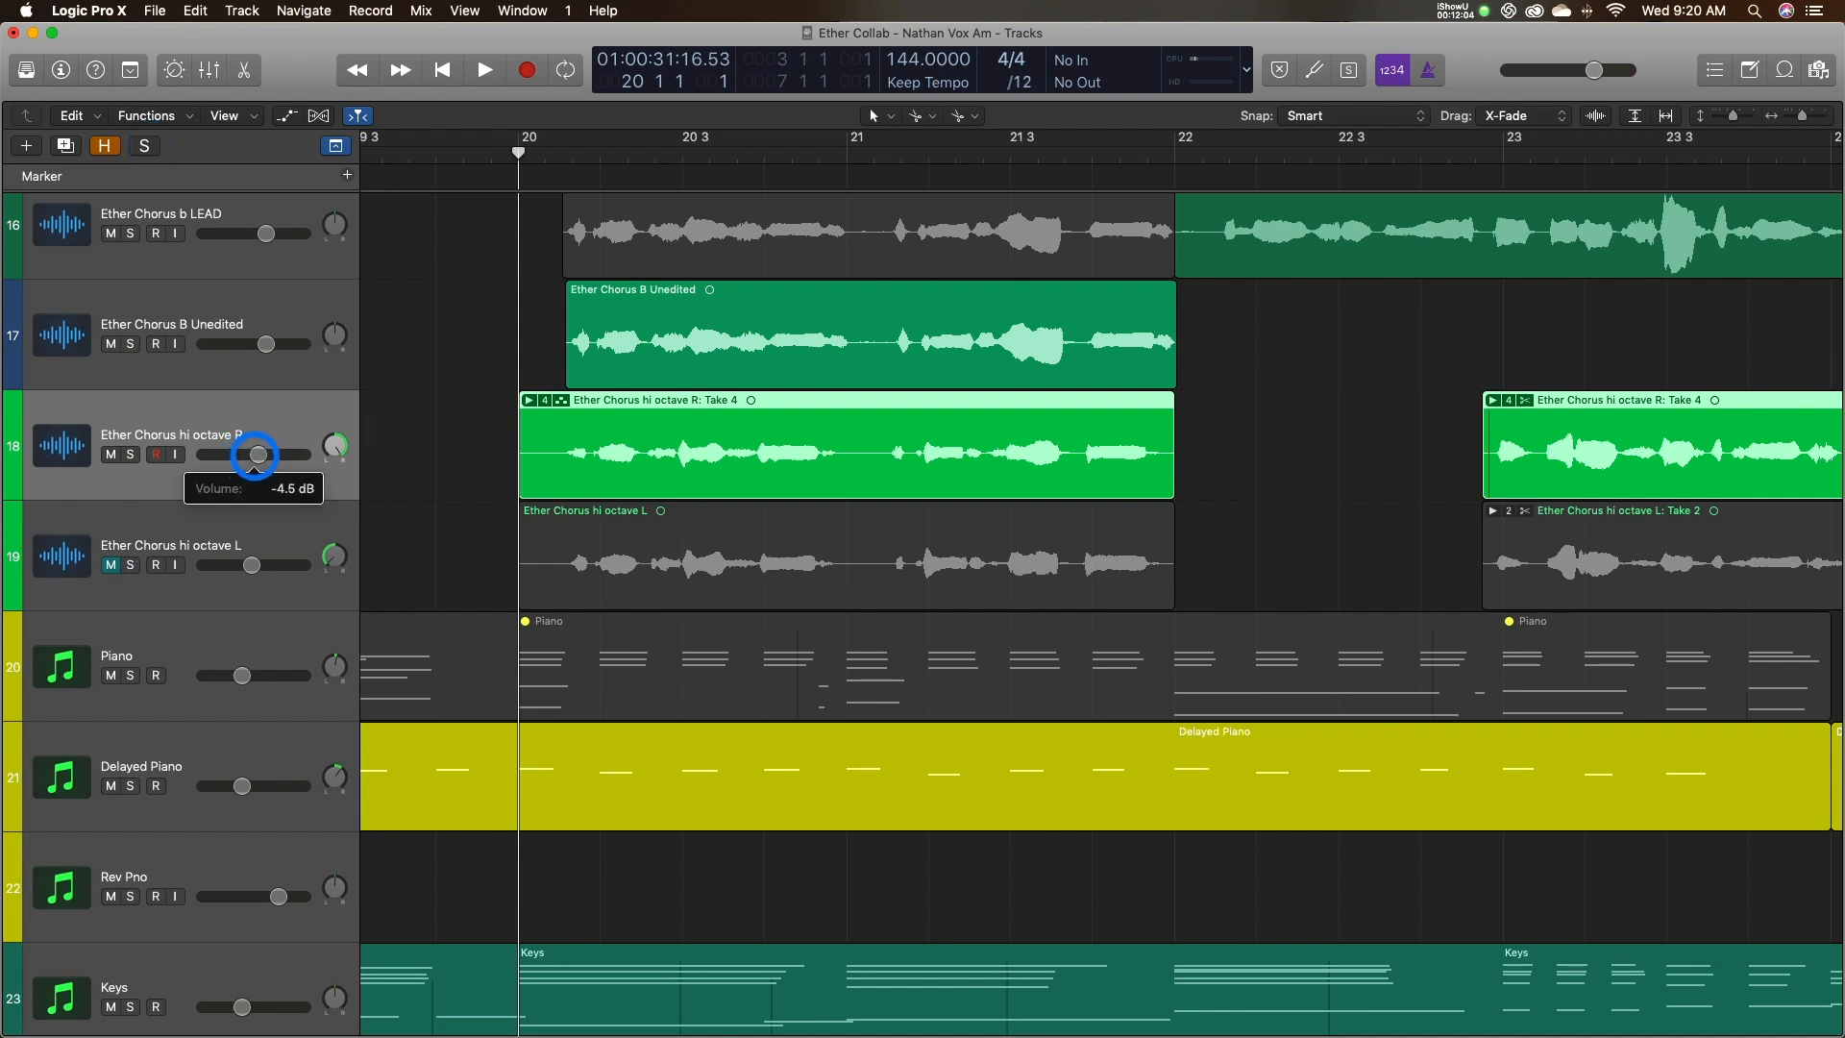
{"action": "left_click", "coordinate": [132, 455]}
{"action": "key", "text": "space"}
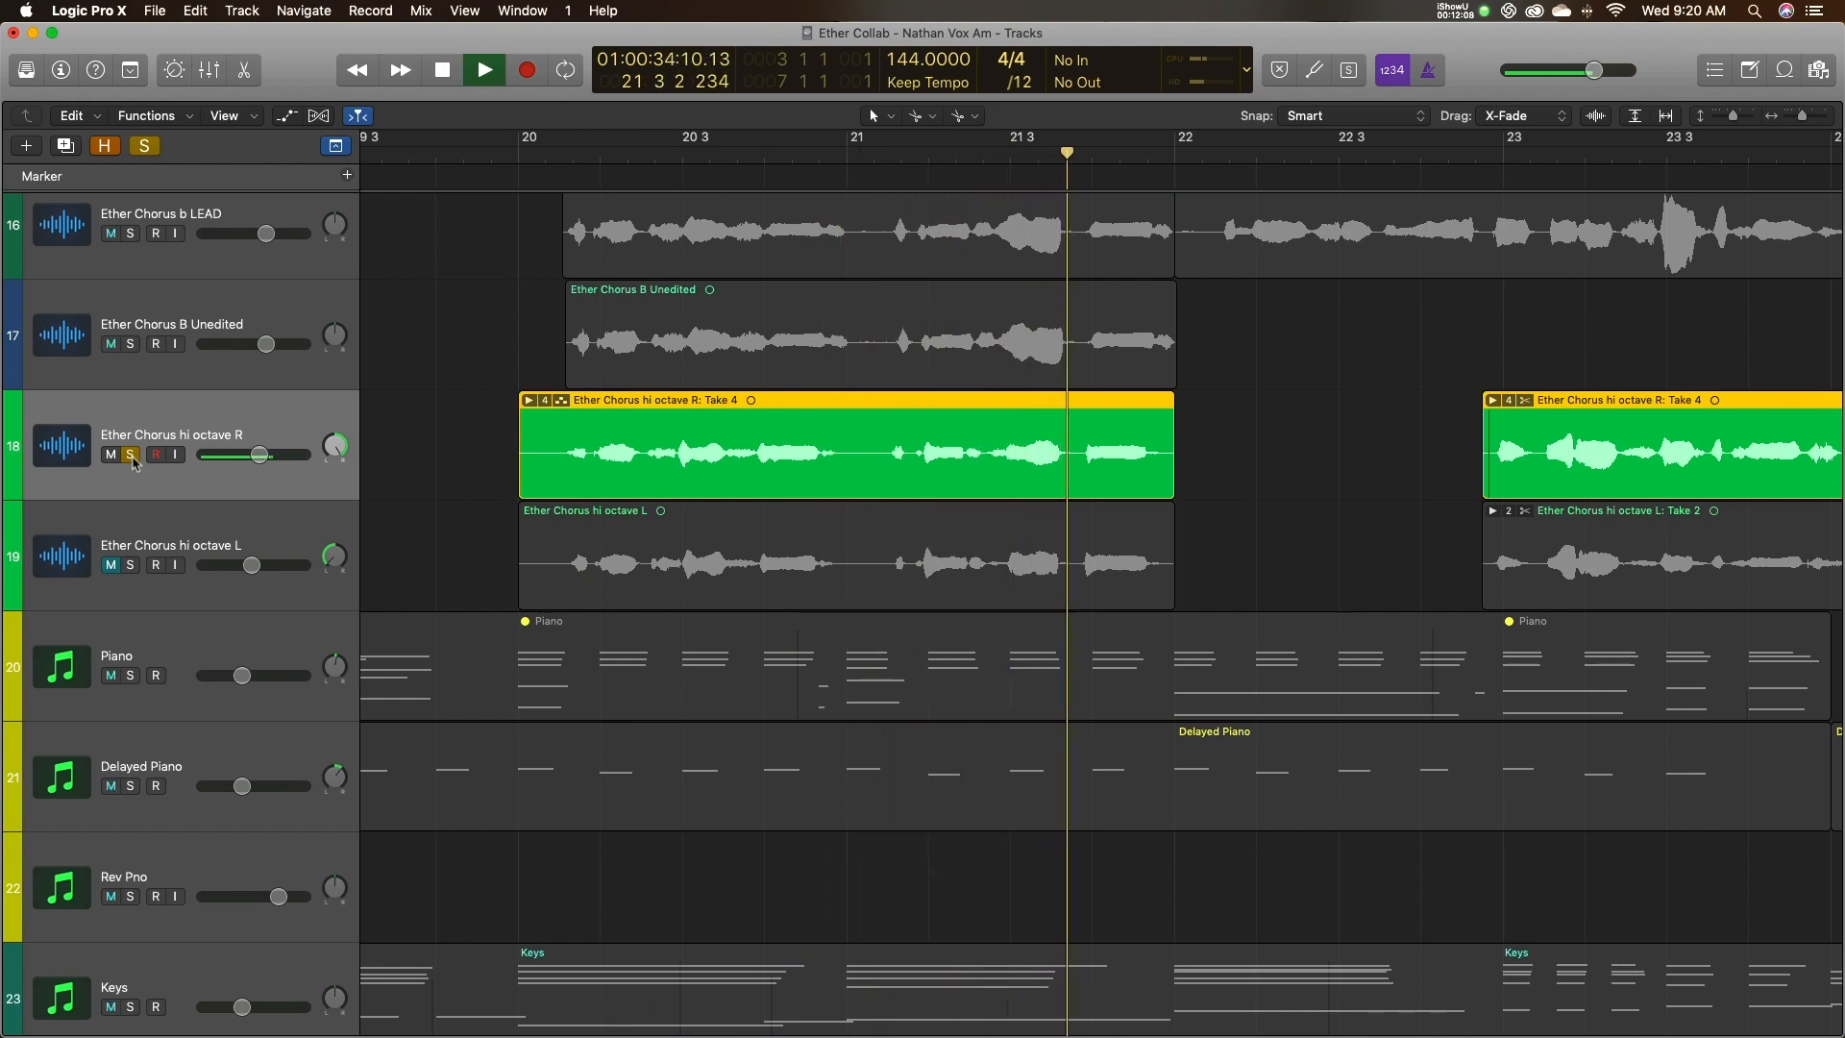
{"action": "key", "text": "space"}
{"action": "left_click", "coordinate": [132, 457]}
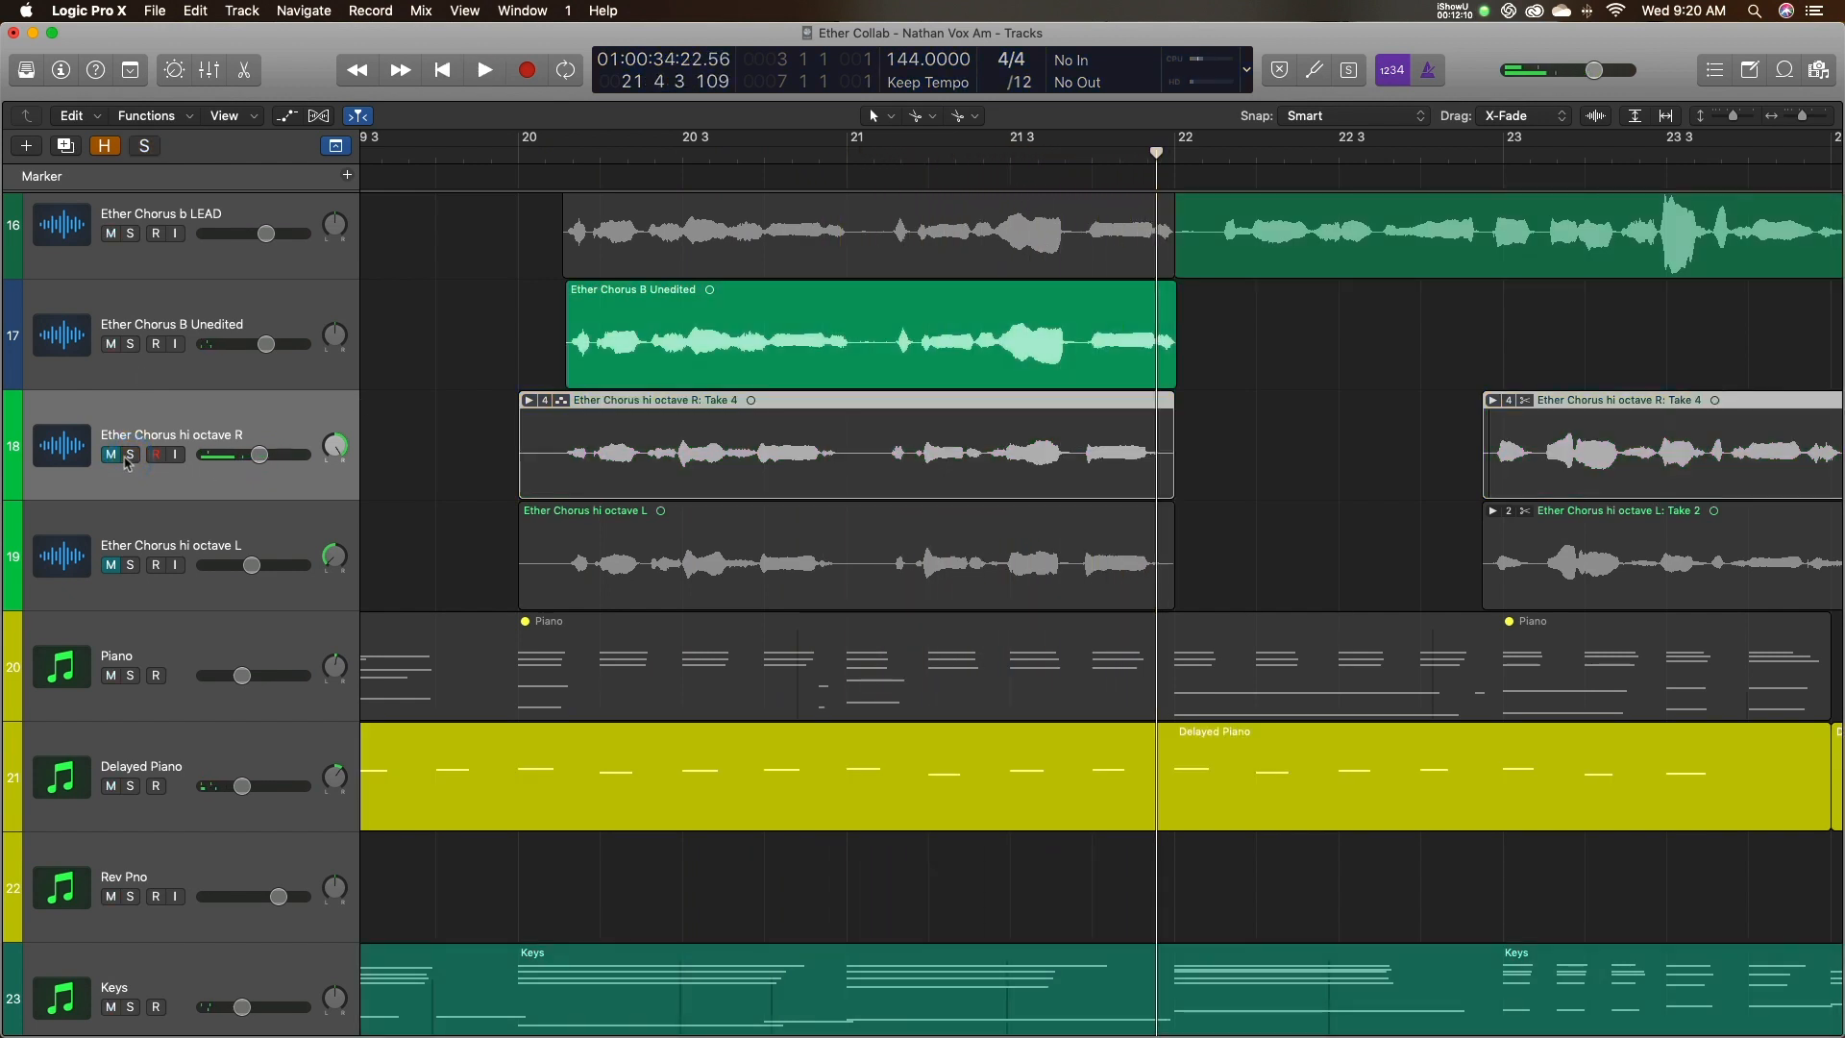
{"action": "left_click", "coordinate": [110, 455]}
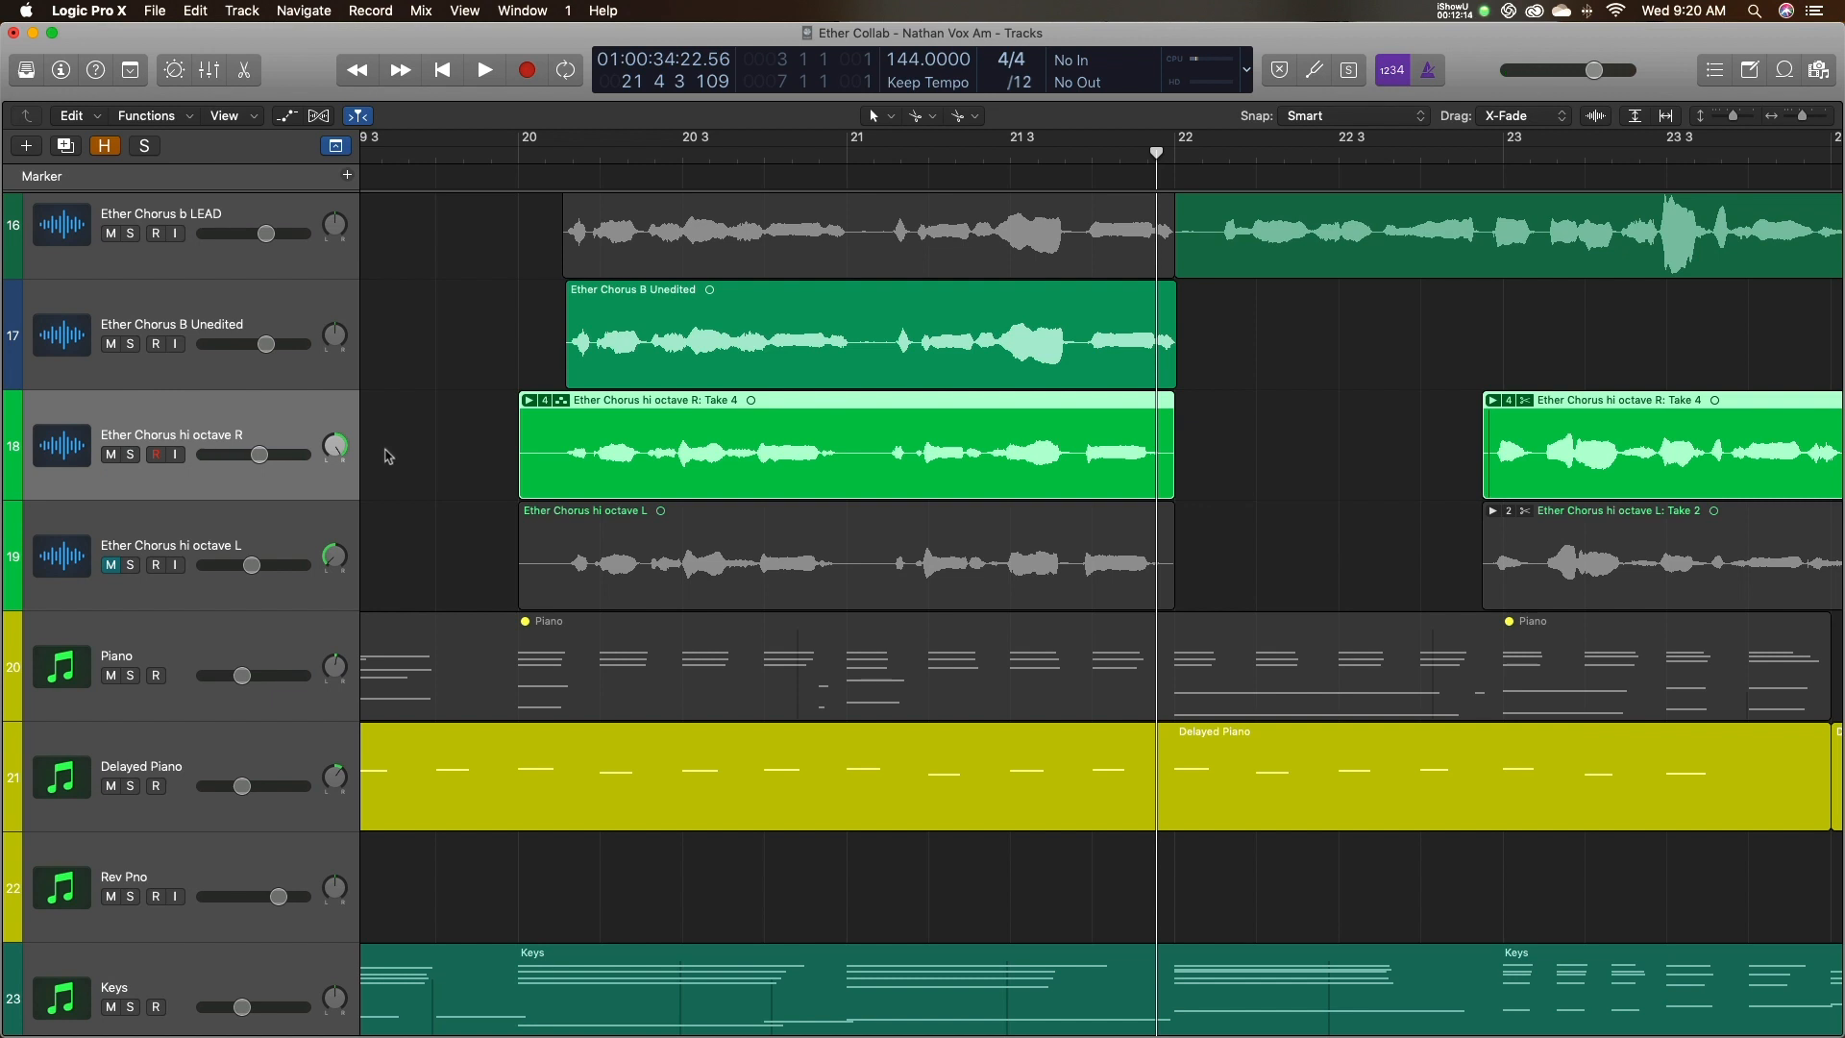
Return the playhead to bar 20 and trim the silent start of the hi octave R take folder to just before the vocal.
{"action": "left_click", "coordinate": [481, 447]}
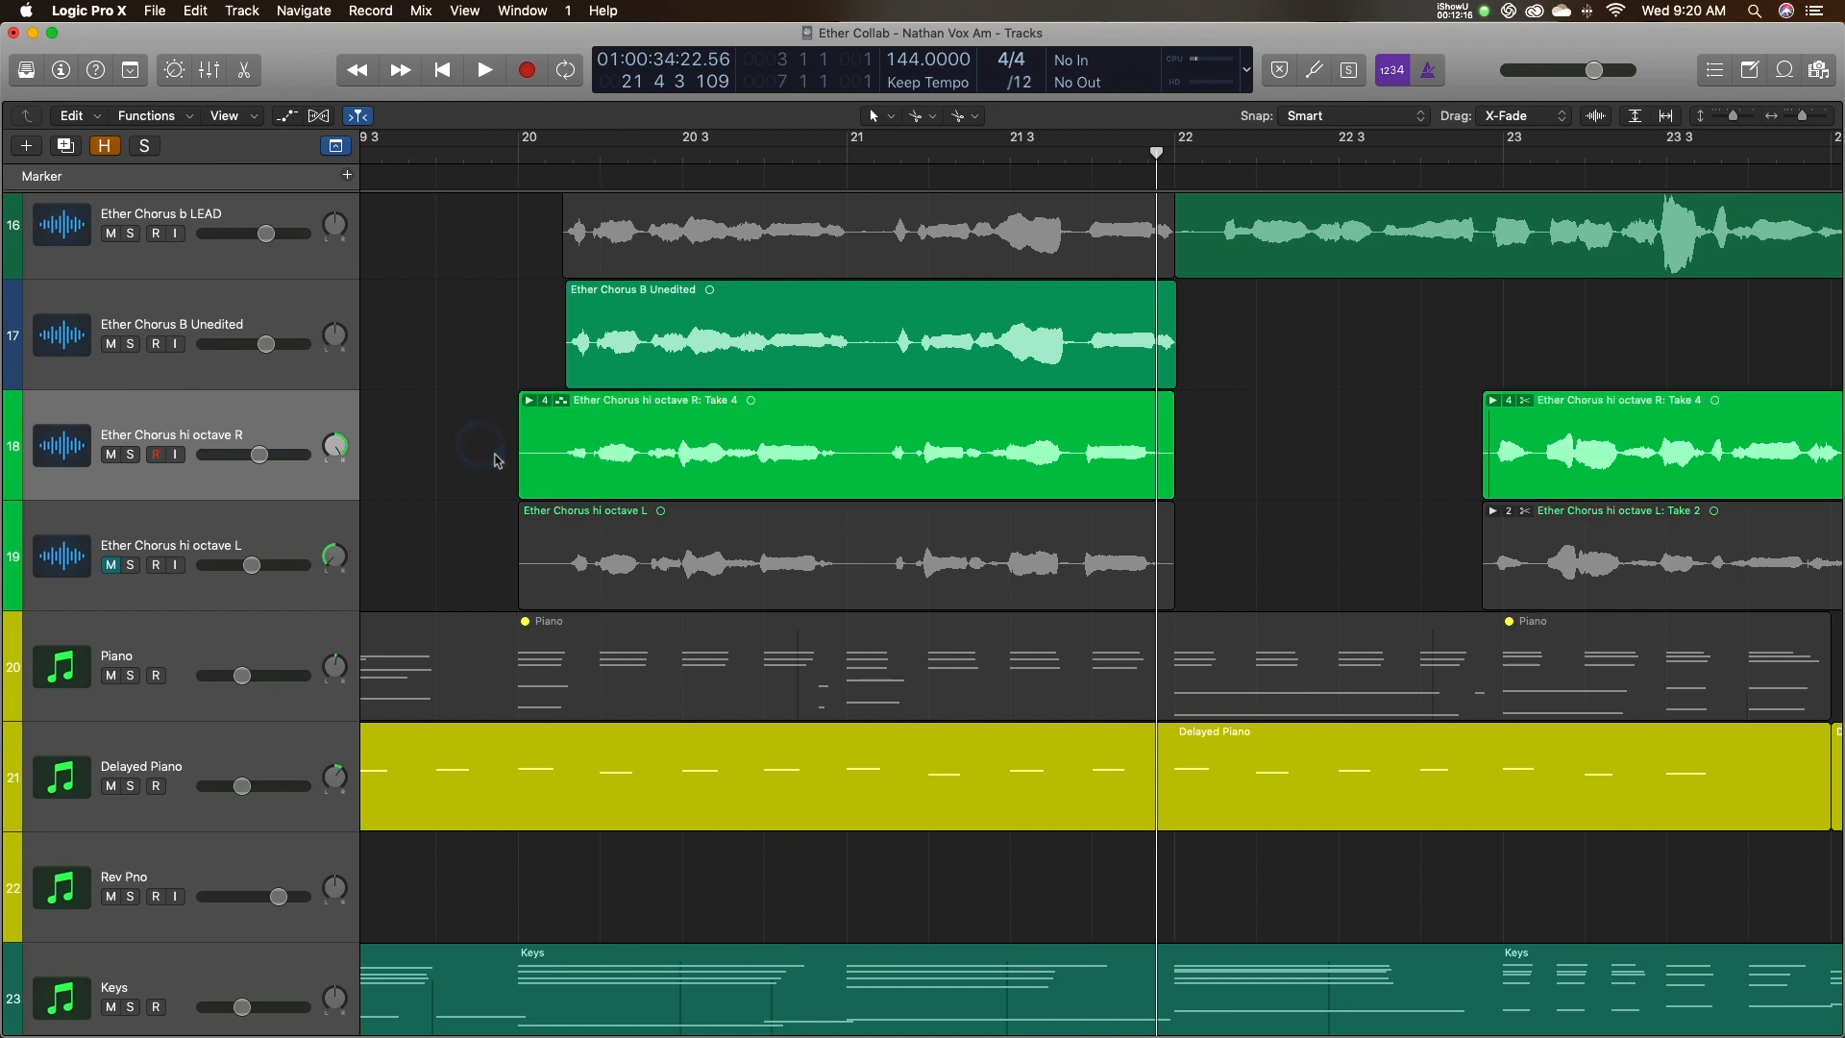
{"action": "left_click", "coordinate": [522, 156]}
{"action": "left_click_drag", "start_coordinate": [522, 447], "coordinate": [550, 441]}
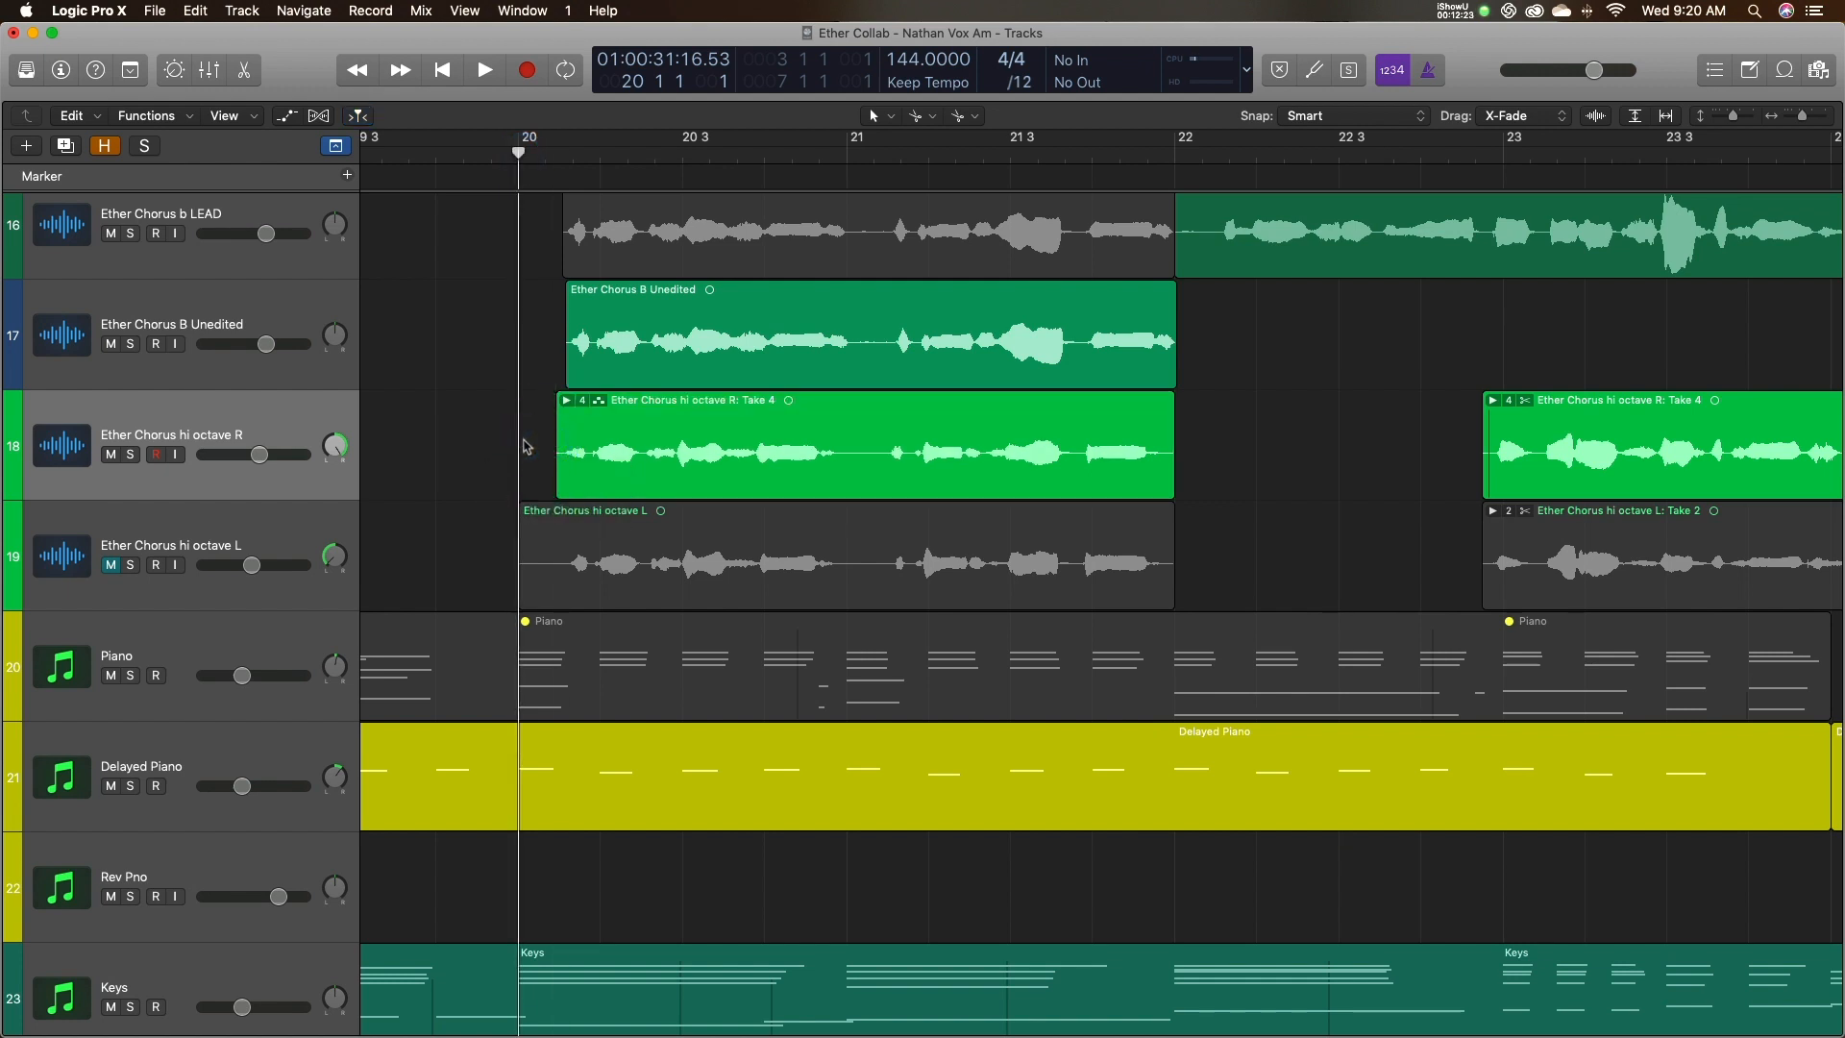
Expand the hi octave R take folder, comp Take 3 up to bar 21 with Take 4 after it, and audition the phrase.
{"action": "left_click", "coordinate": [567, 402]}
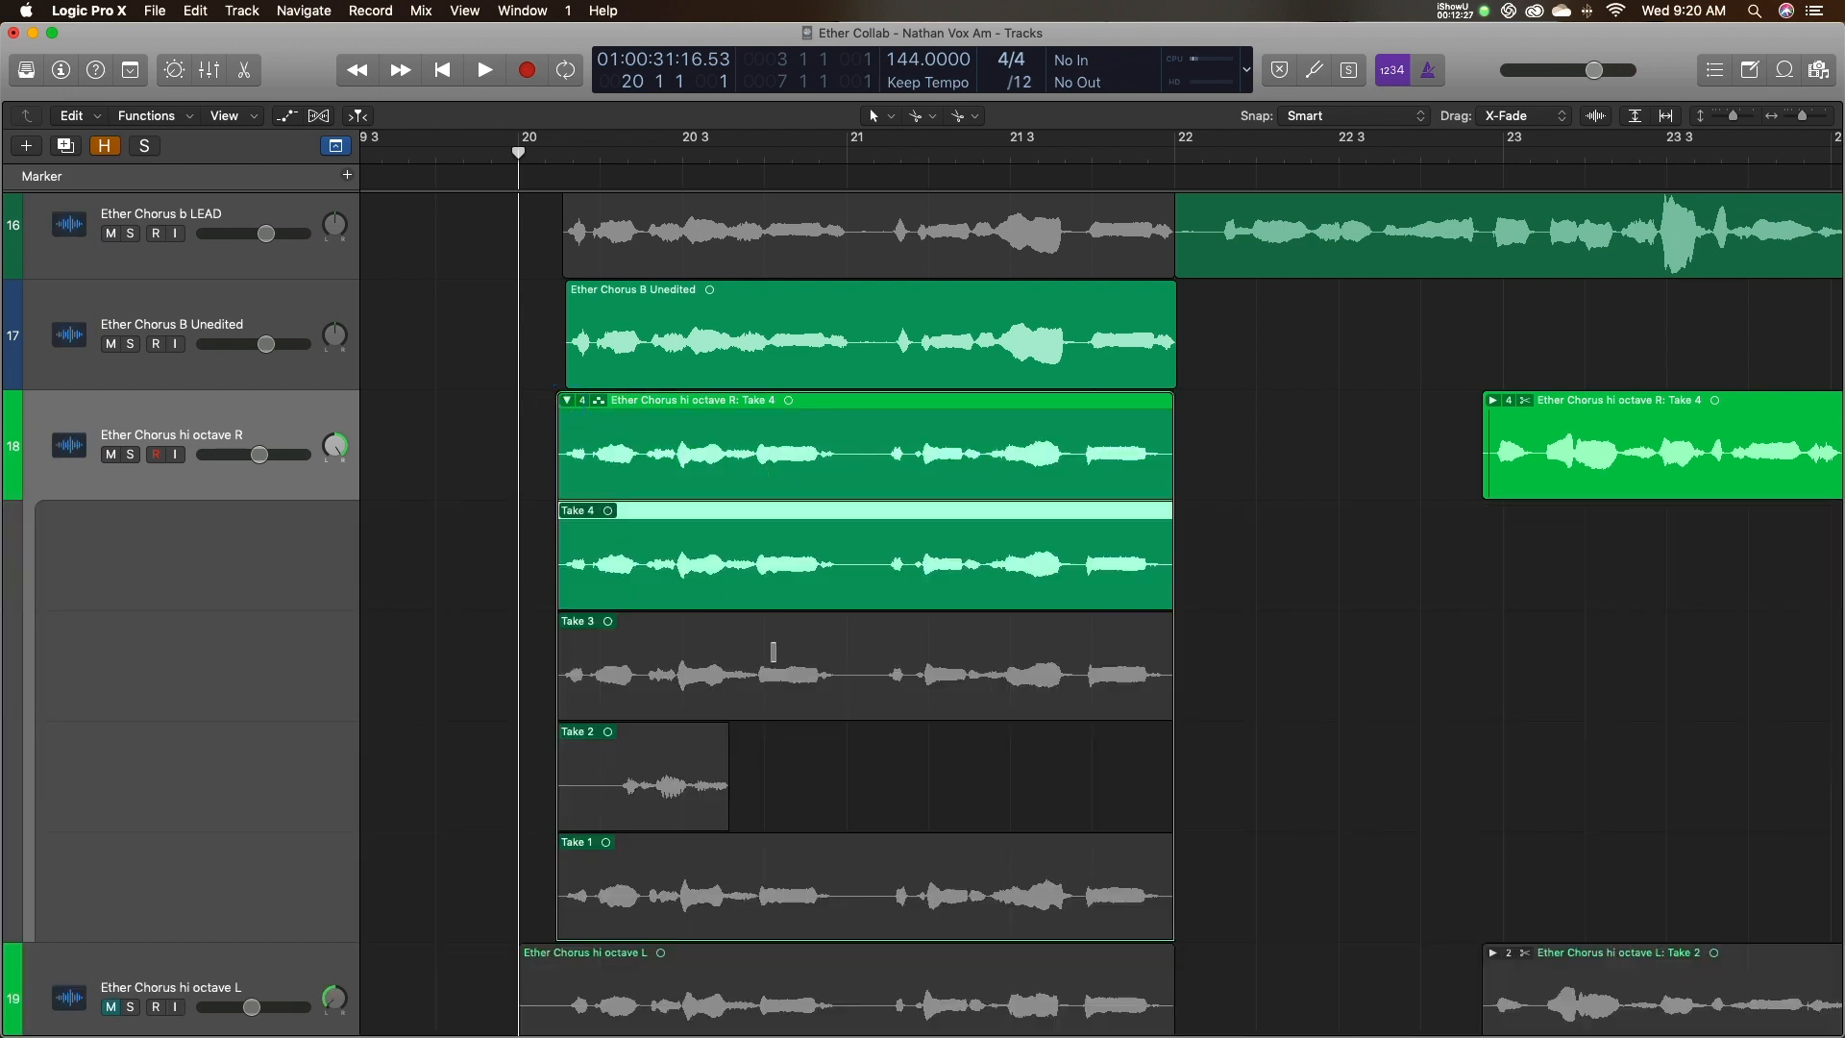
{"action": "key", "text": "space"}
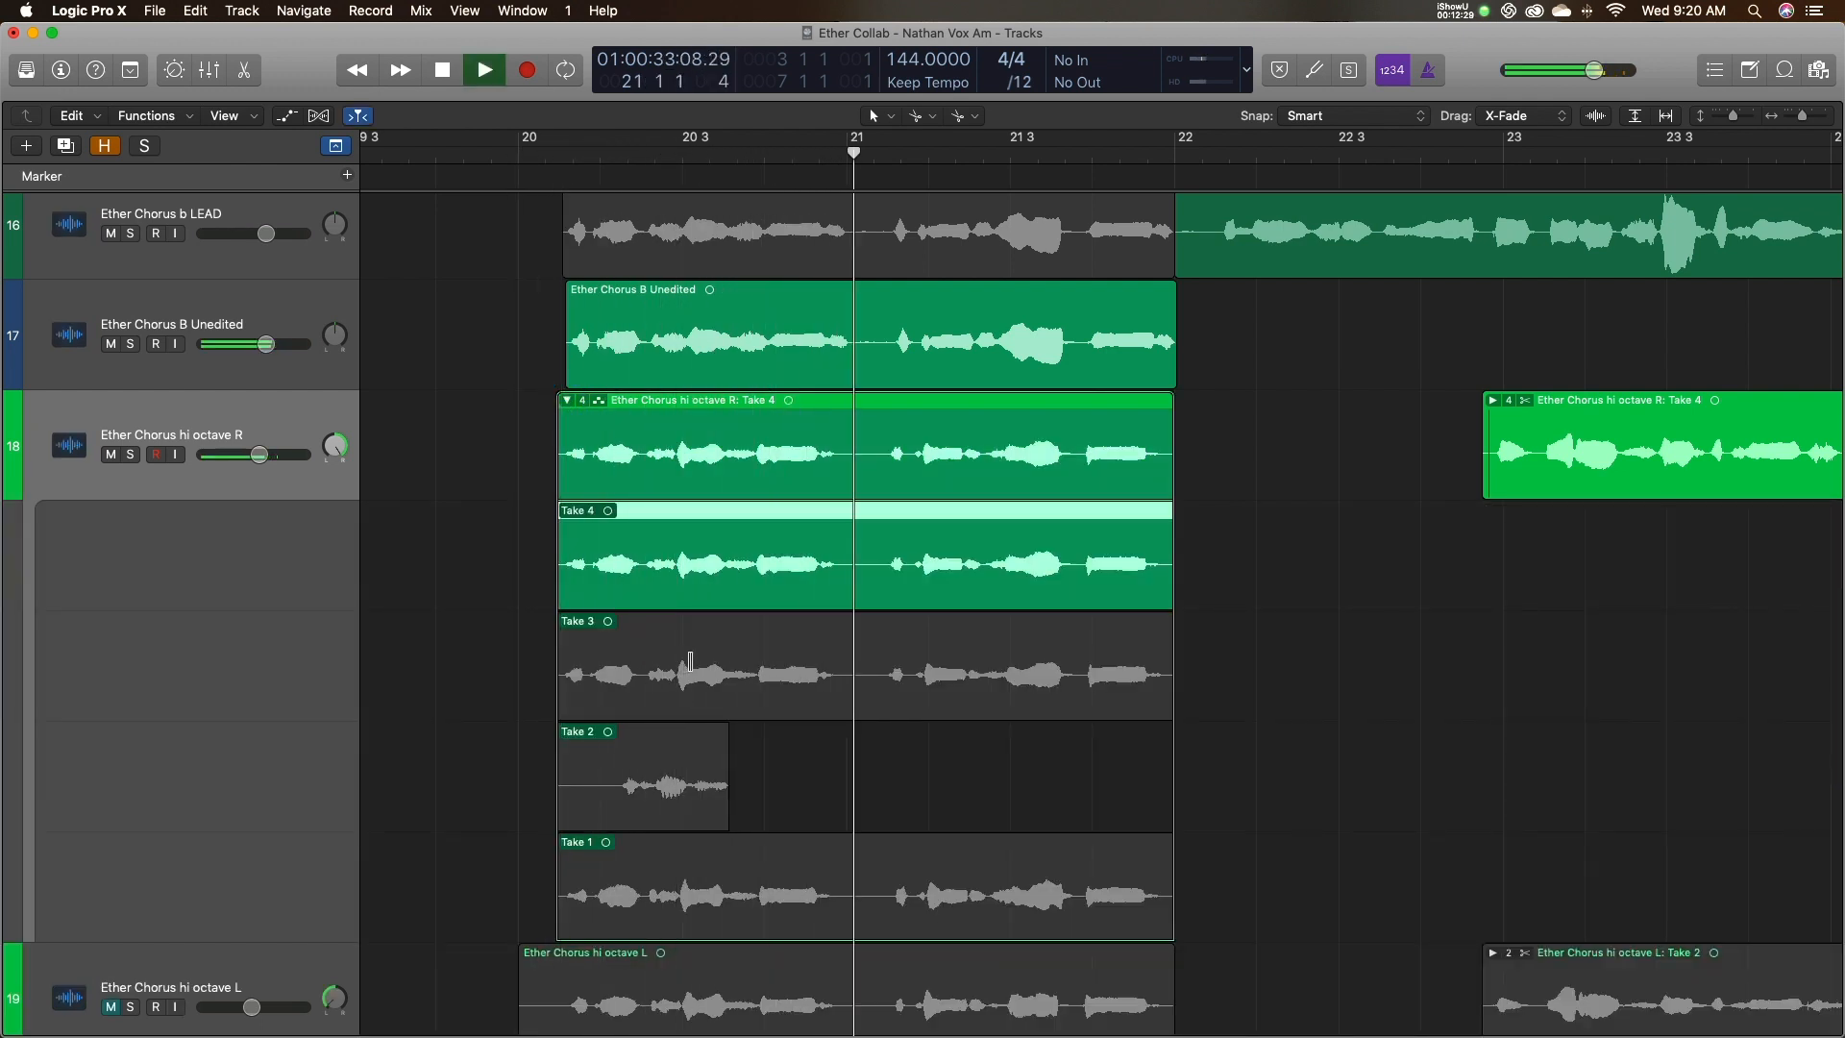
{"action": "key", "text": "space"}
{"action": "left_click_drag", "start_coordinate": [850, 663], "coordinate": [541, 657]}
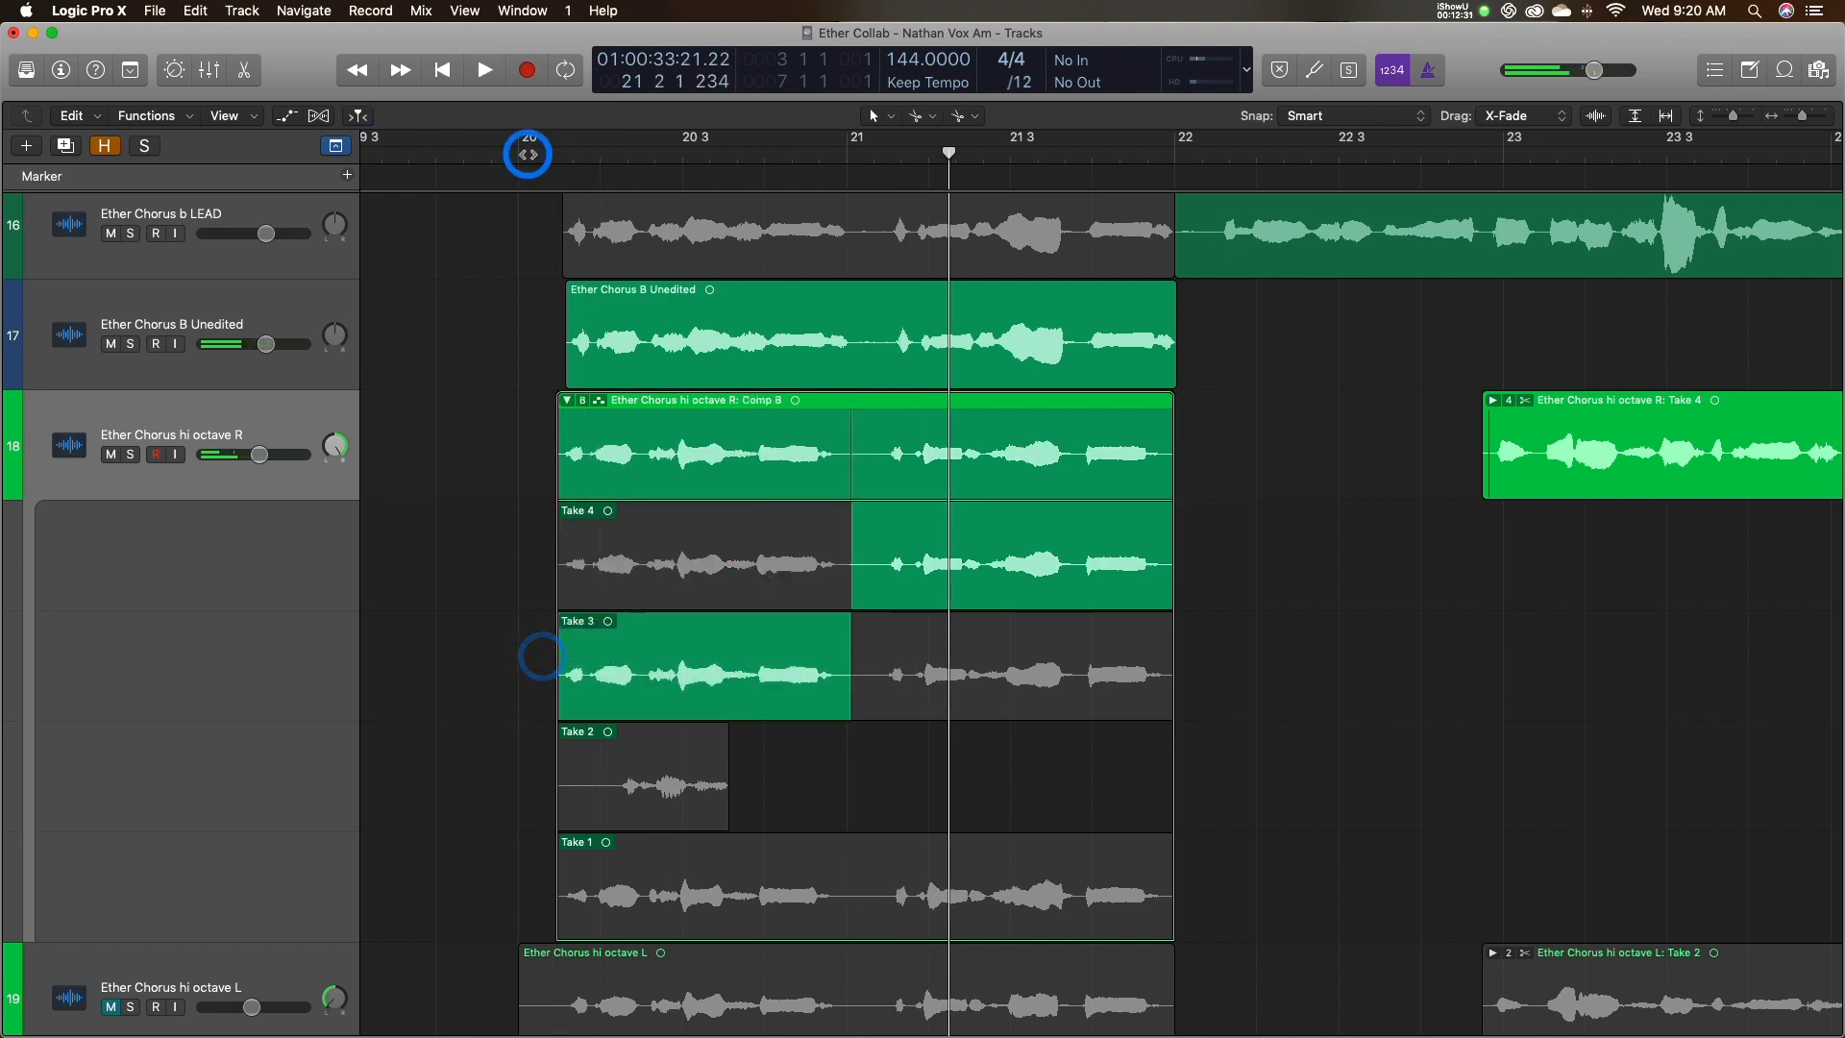
{"action": "double_click", "coordinate": [523, 153]}
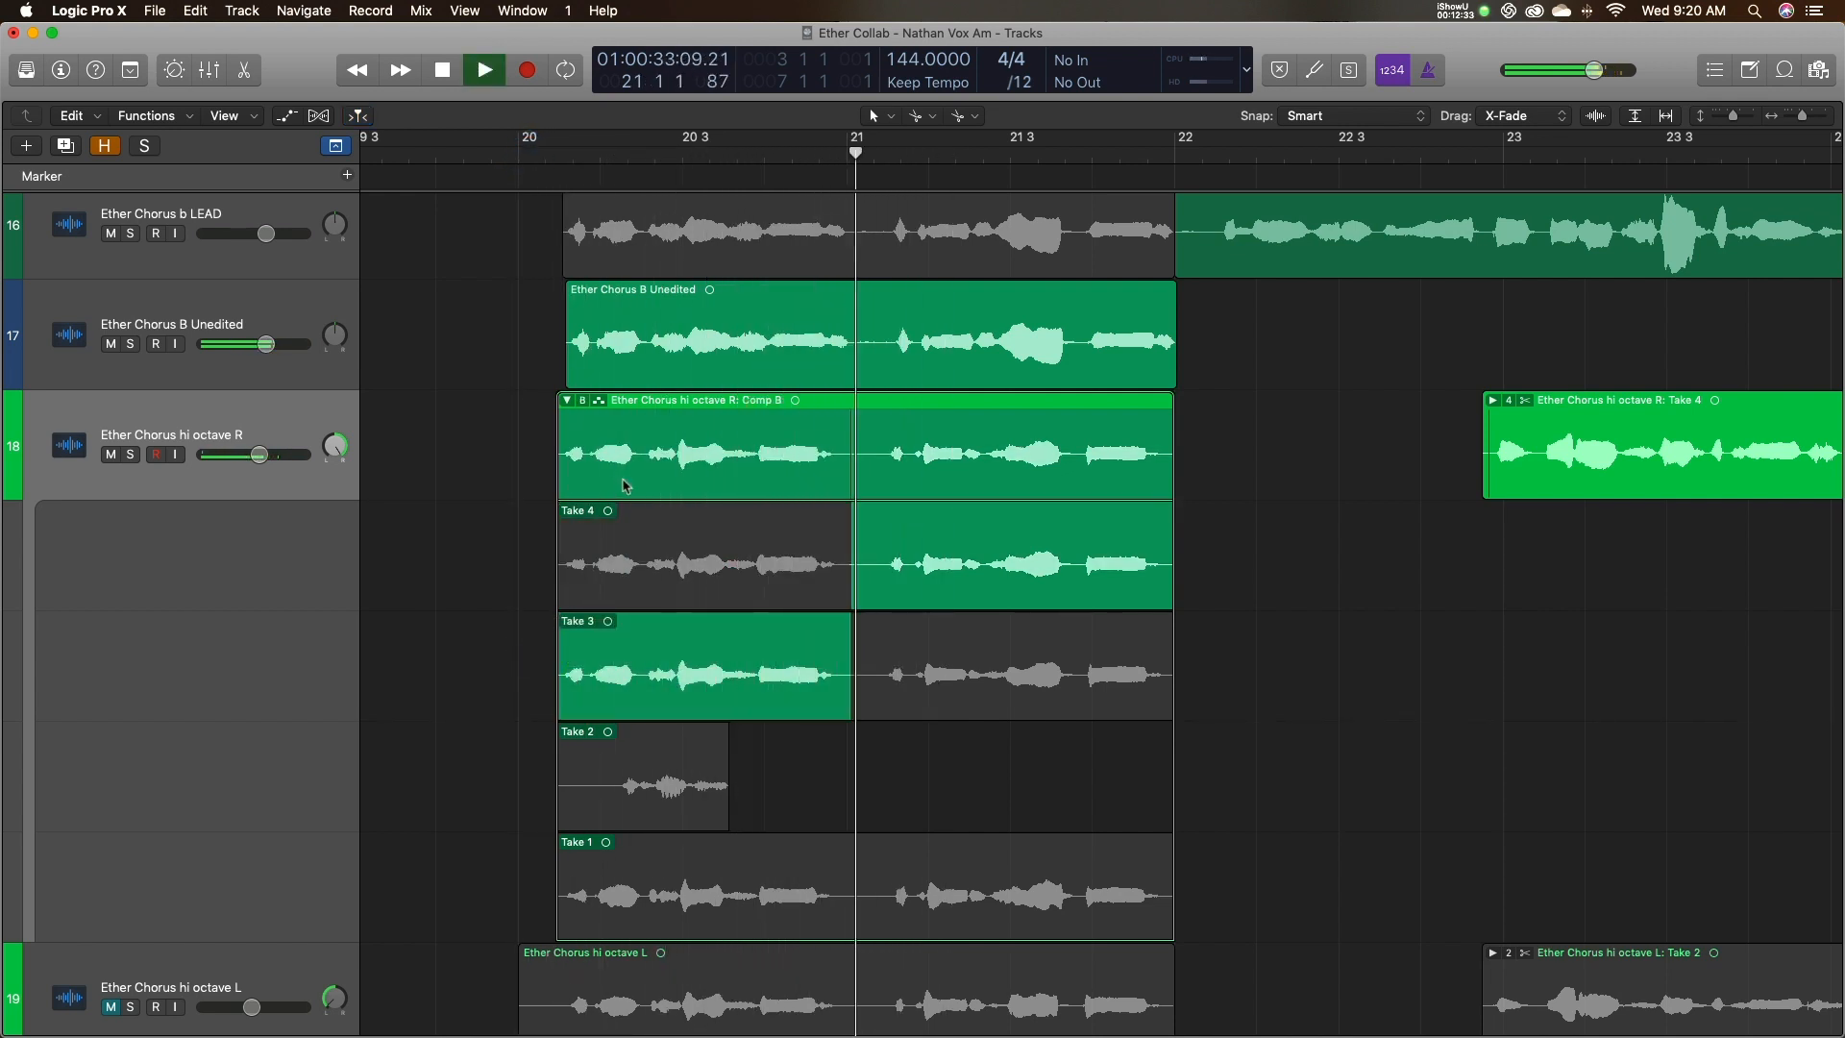
{"action": "key", "text": "space"}
Switch the comp to Take 4 before bar 21 and Take 3 after it, and audition the second half.
{"action": "left_click", "coordinate": [642, 546]}
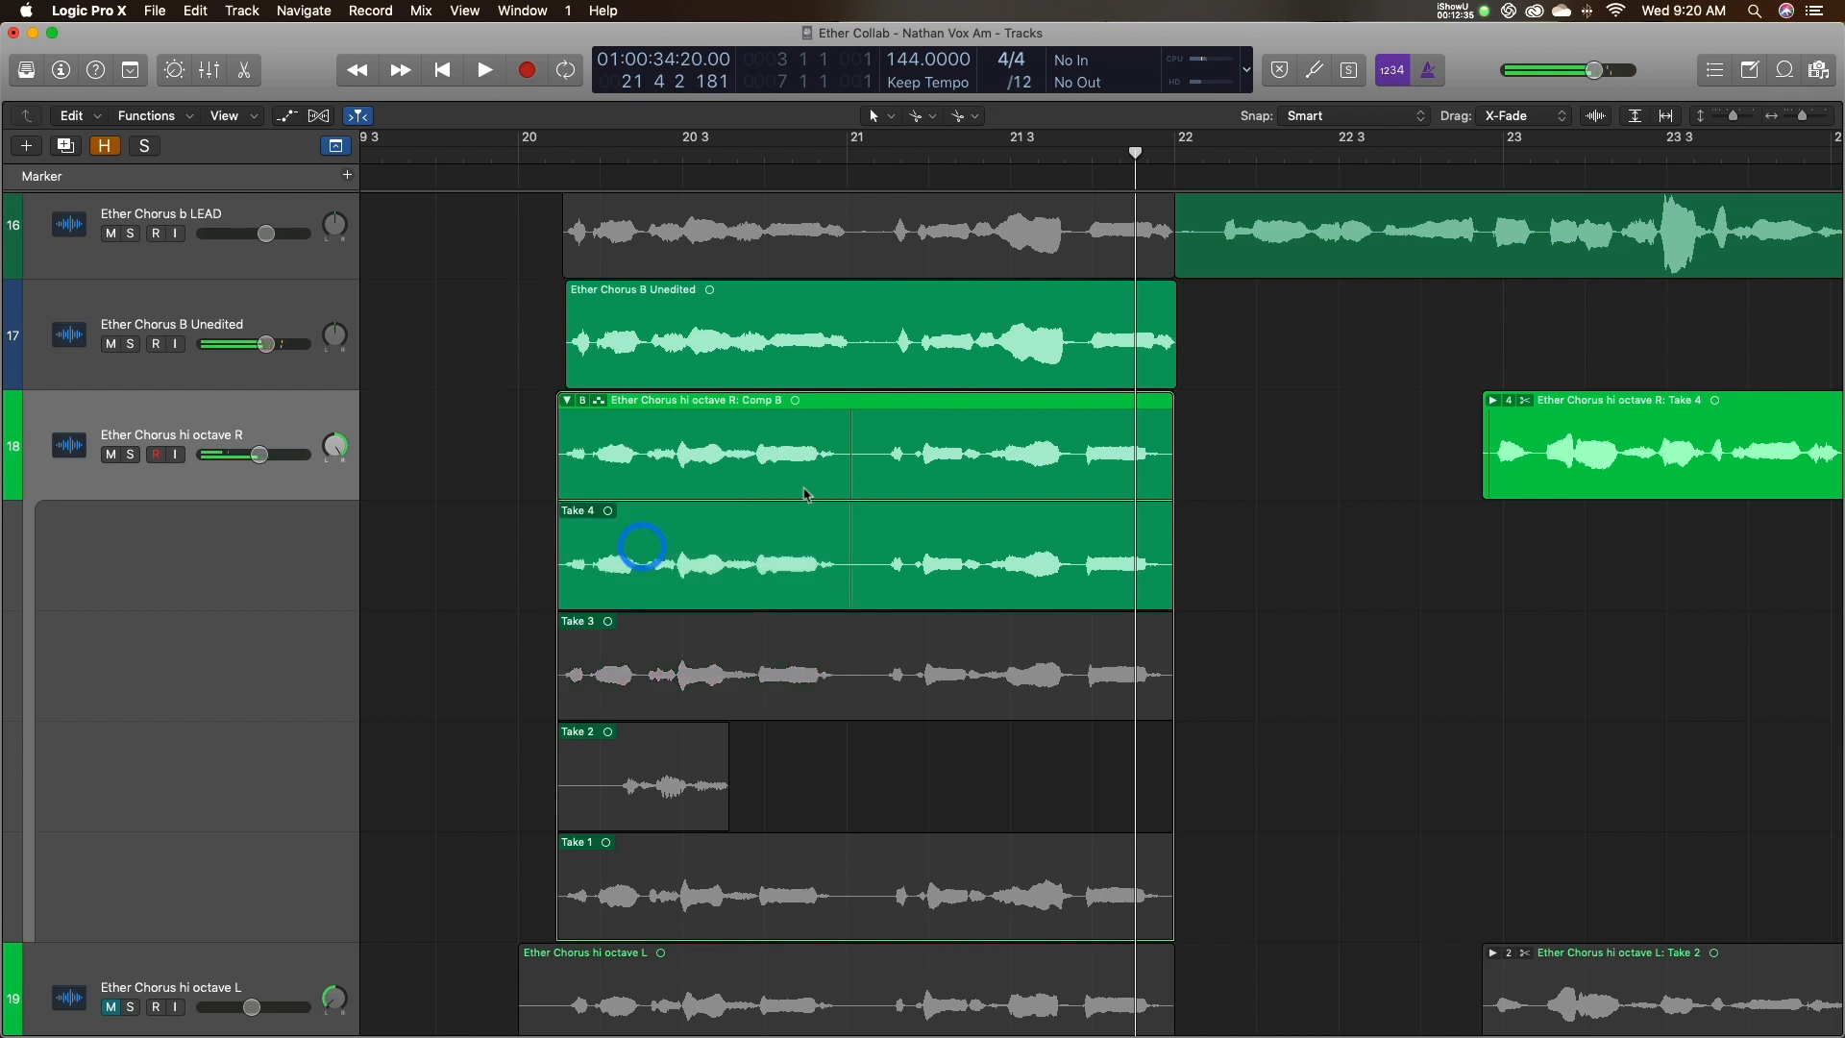
{"action": "left_click", "coordinate": [942, 677]}
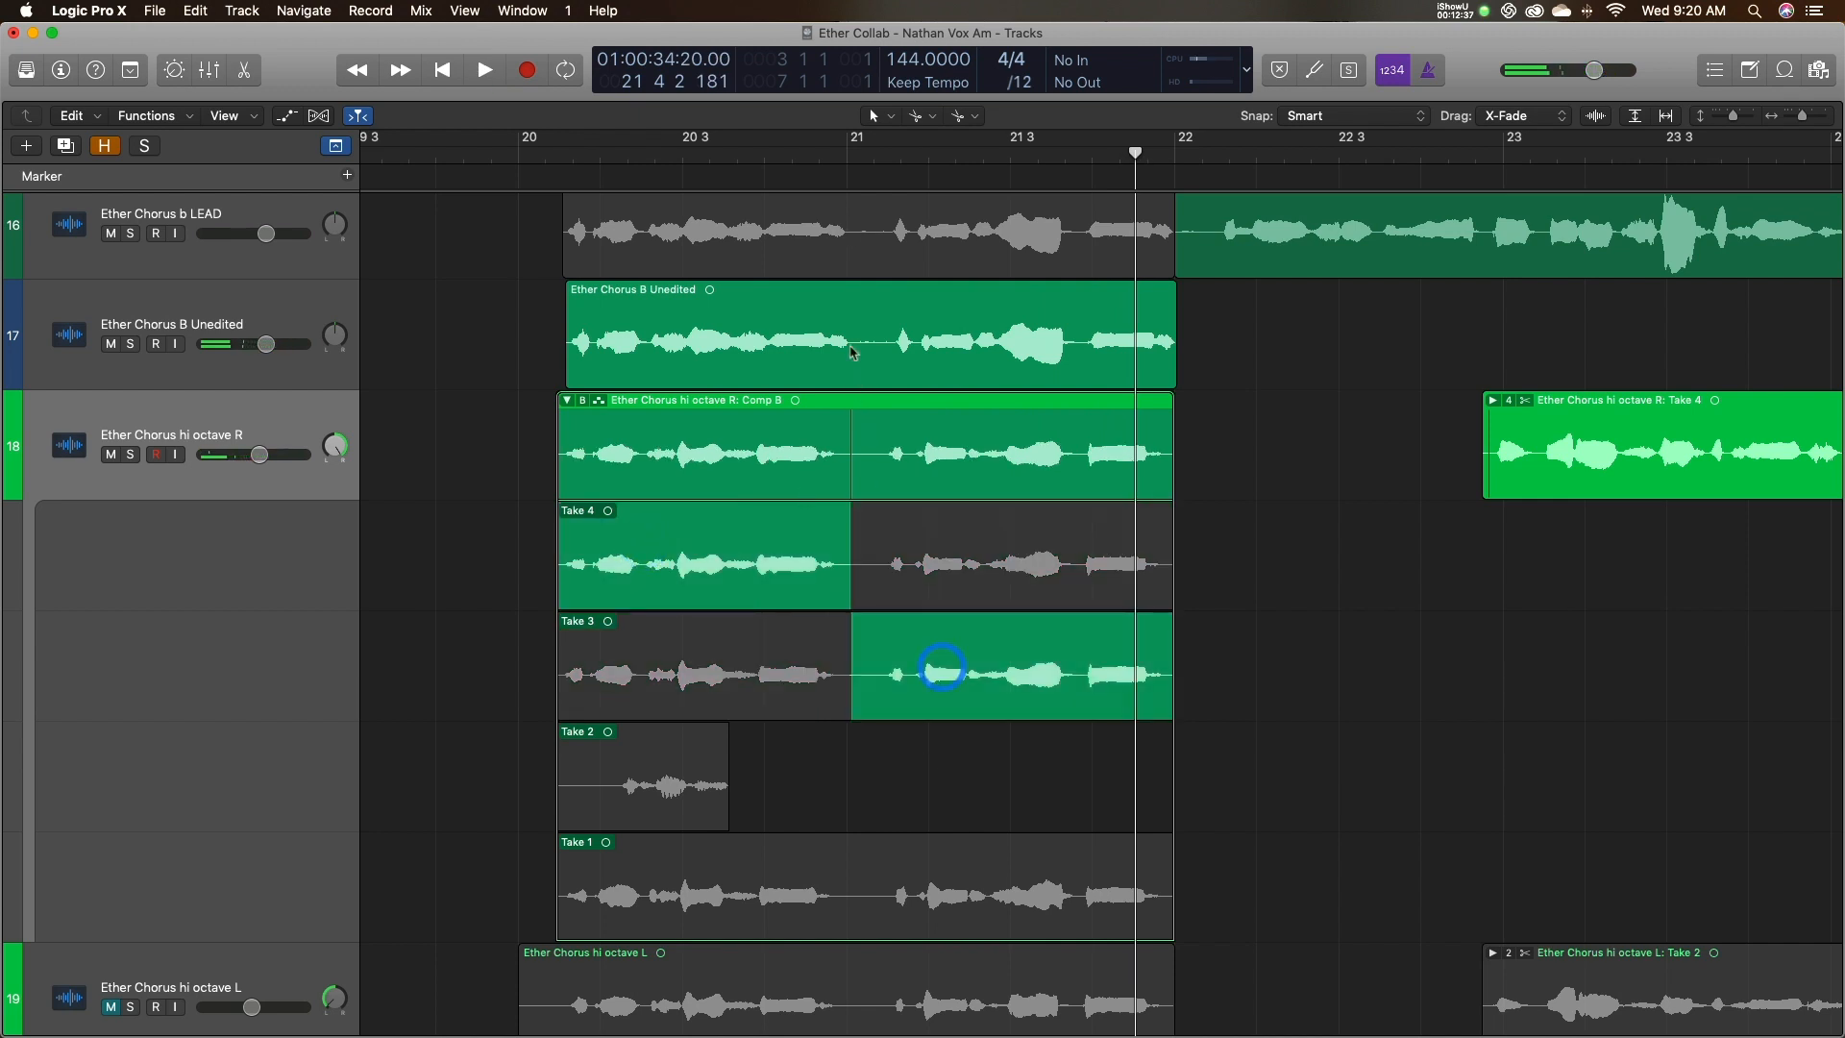
{"action": "double_click", "coordinate": [845, 159]}
{"action": "key", "text": "space"}
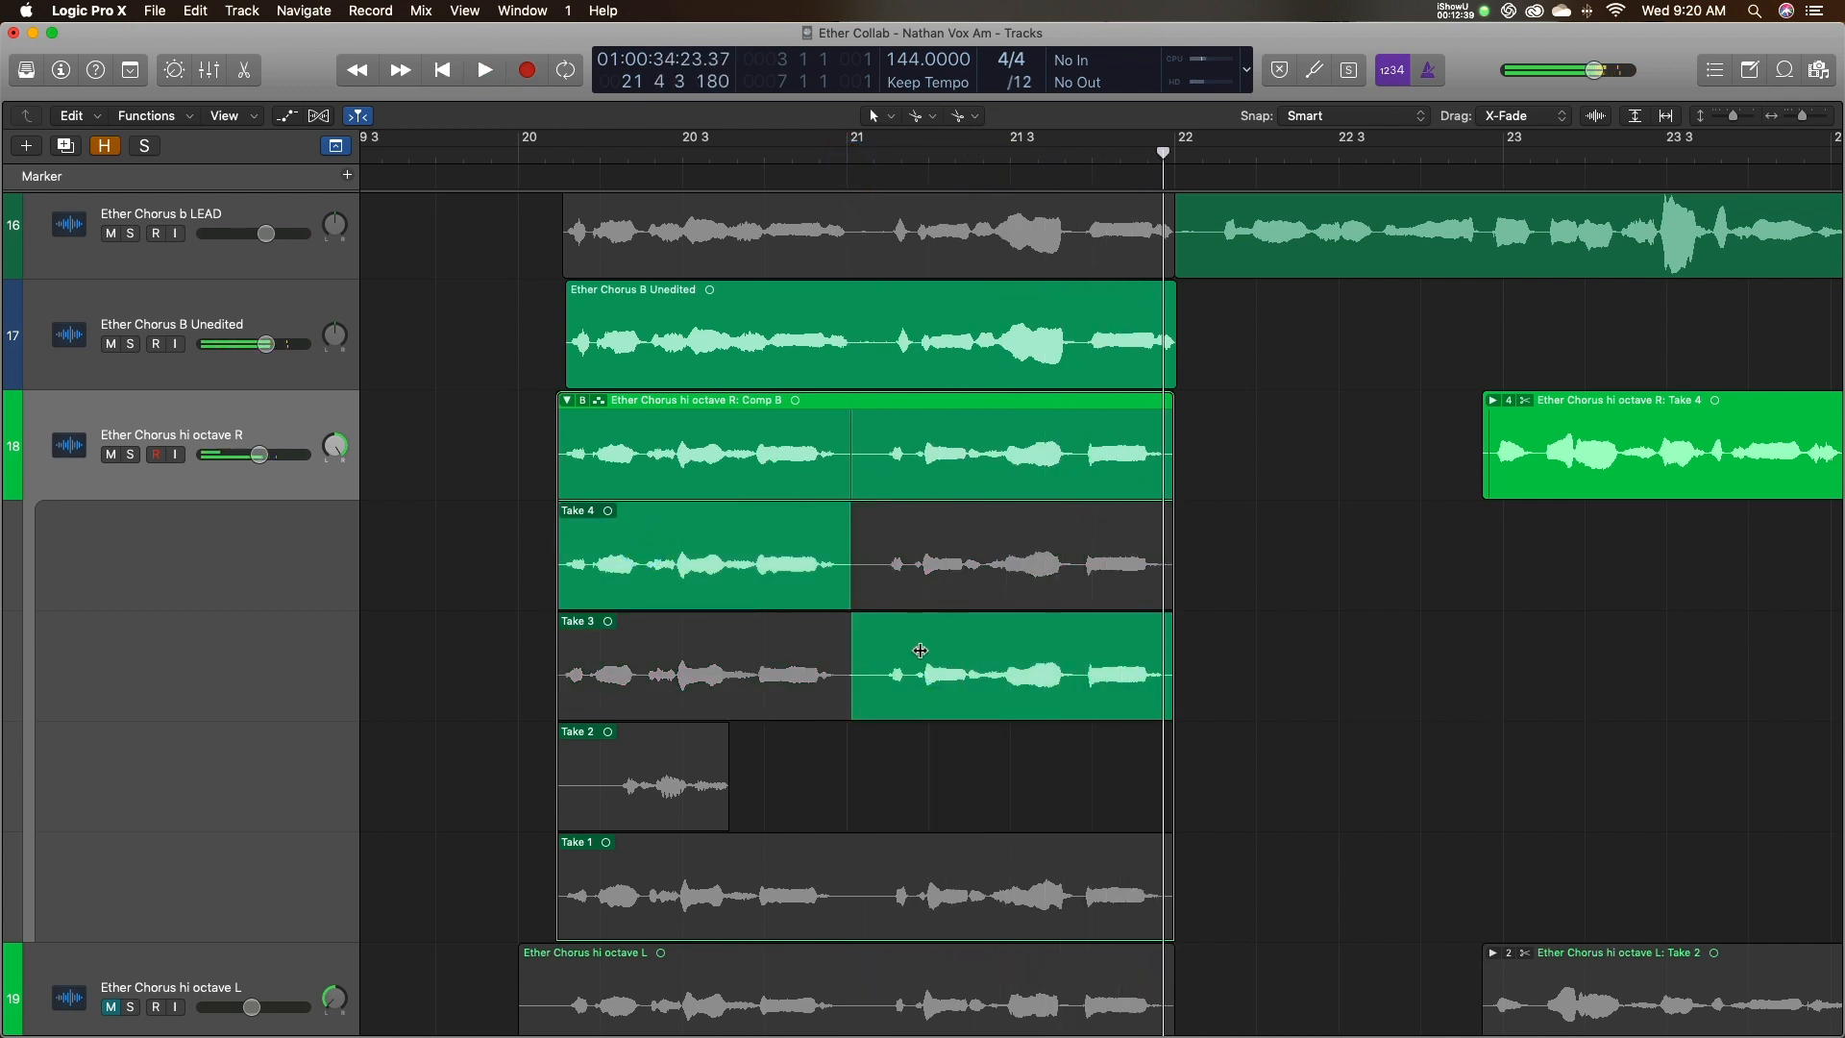
Collapse the hi octave R take folder and flatten Comp B into separate regions.
{"action": "left_click", "coordinate": [568, 399]}
{"action": "left_click", "coordinate": [249, 416]}
{"action": "left_click", "coordinate": [549, 404]}
{"action": "left_click", "coordinate": [588, 403]}
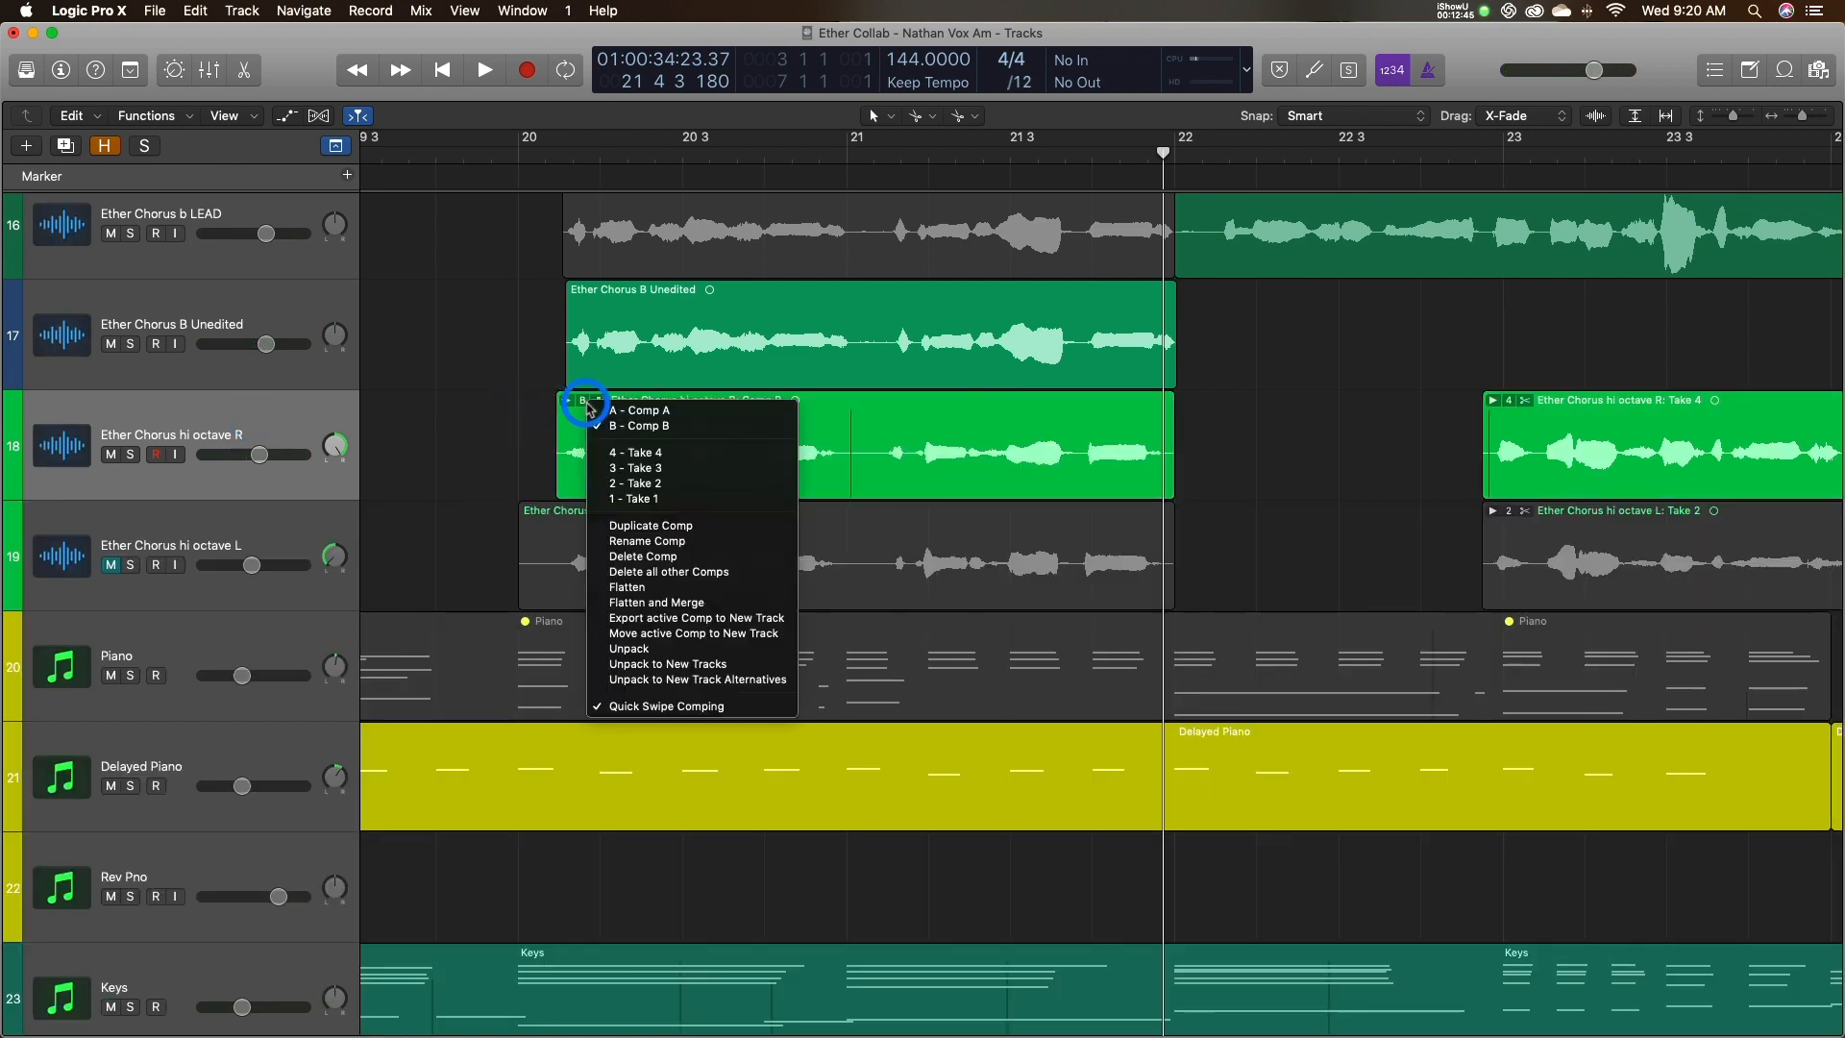
{"action": "left_click", "coordinate": [663, 587]}
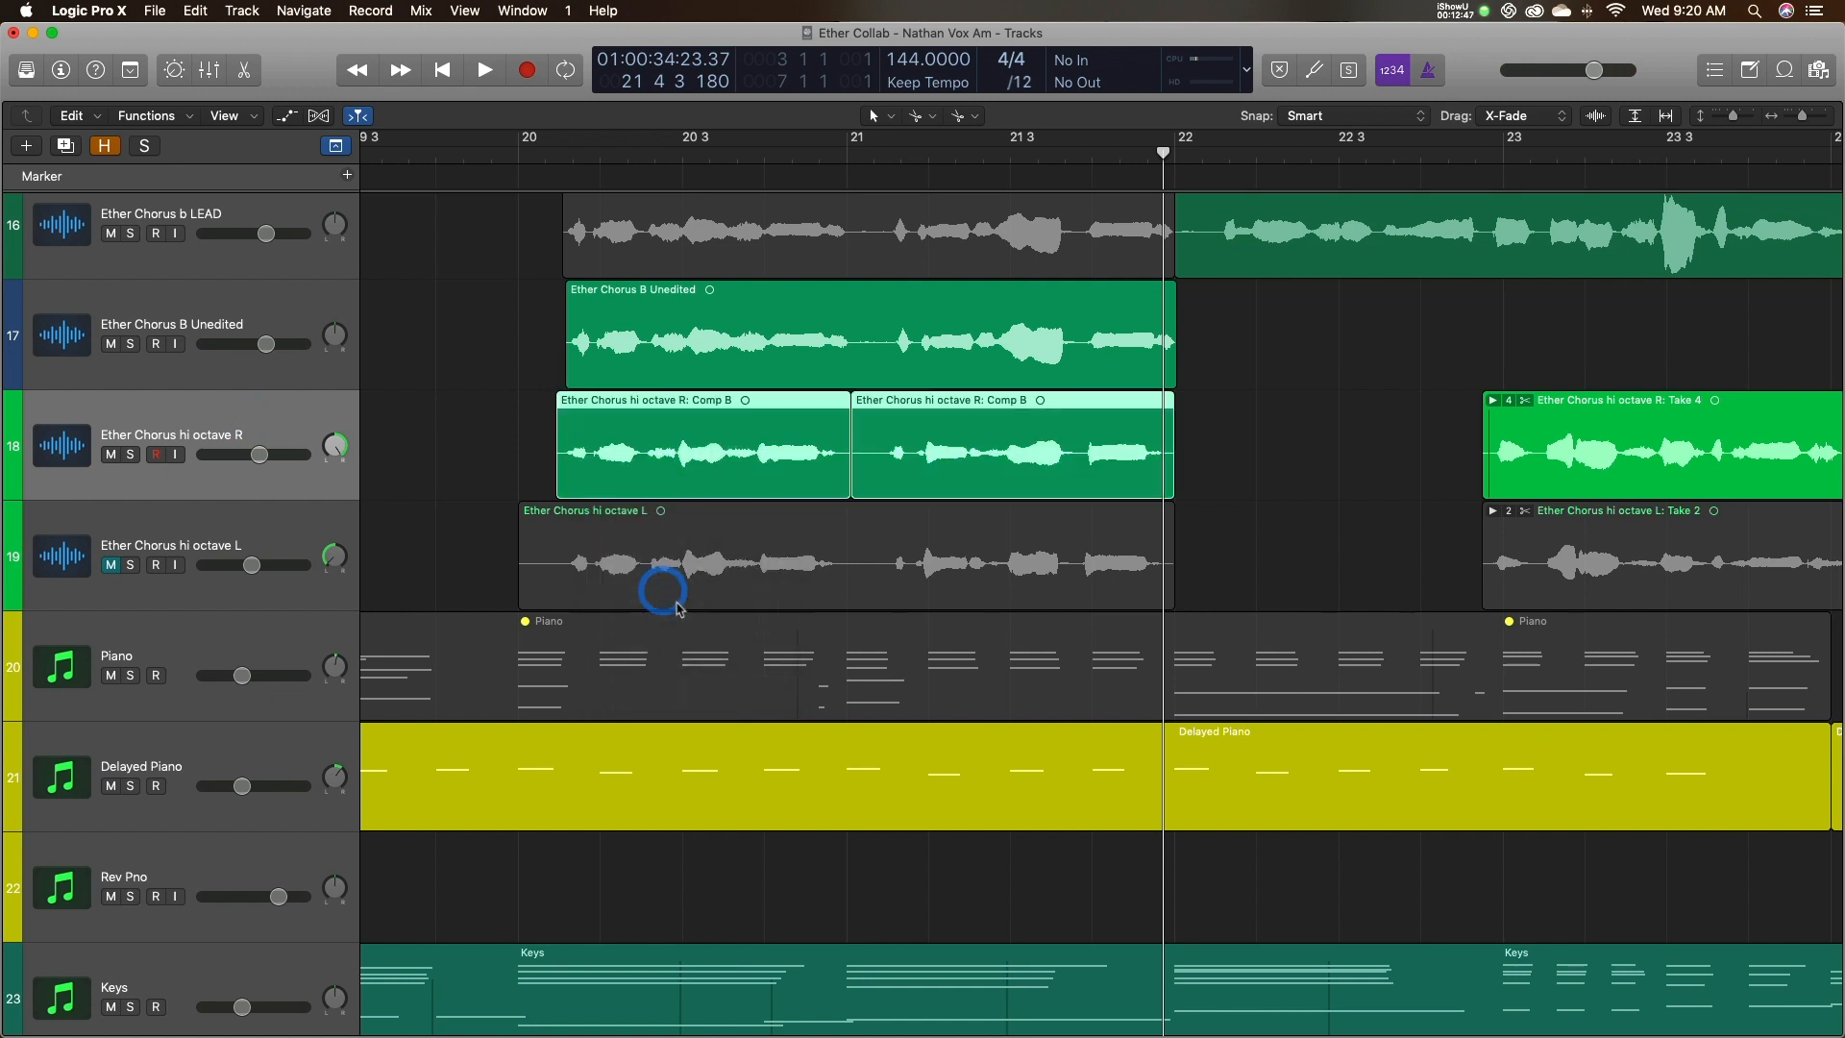
{"action": "left_click", "coordinate": [1300, 447]}
Place the playhead at 20 1 3, turn off Flex view for the first hi octave R region in the audio editor, and close the editor.
{"action": "left_click", "coordinate": [267, 413]}
{"action": "left_click", "coordinate": [526, 368]}
{"action": "left_click", "coordinate": [574, 154]}
{"action": "double_click", "coordinate": [715, 459]}
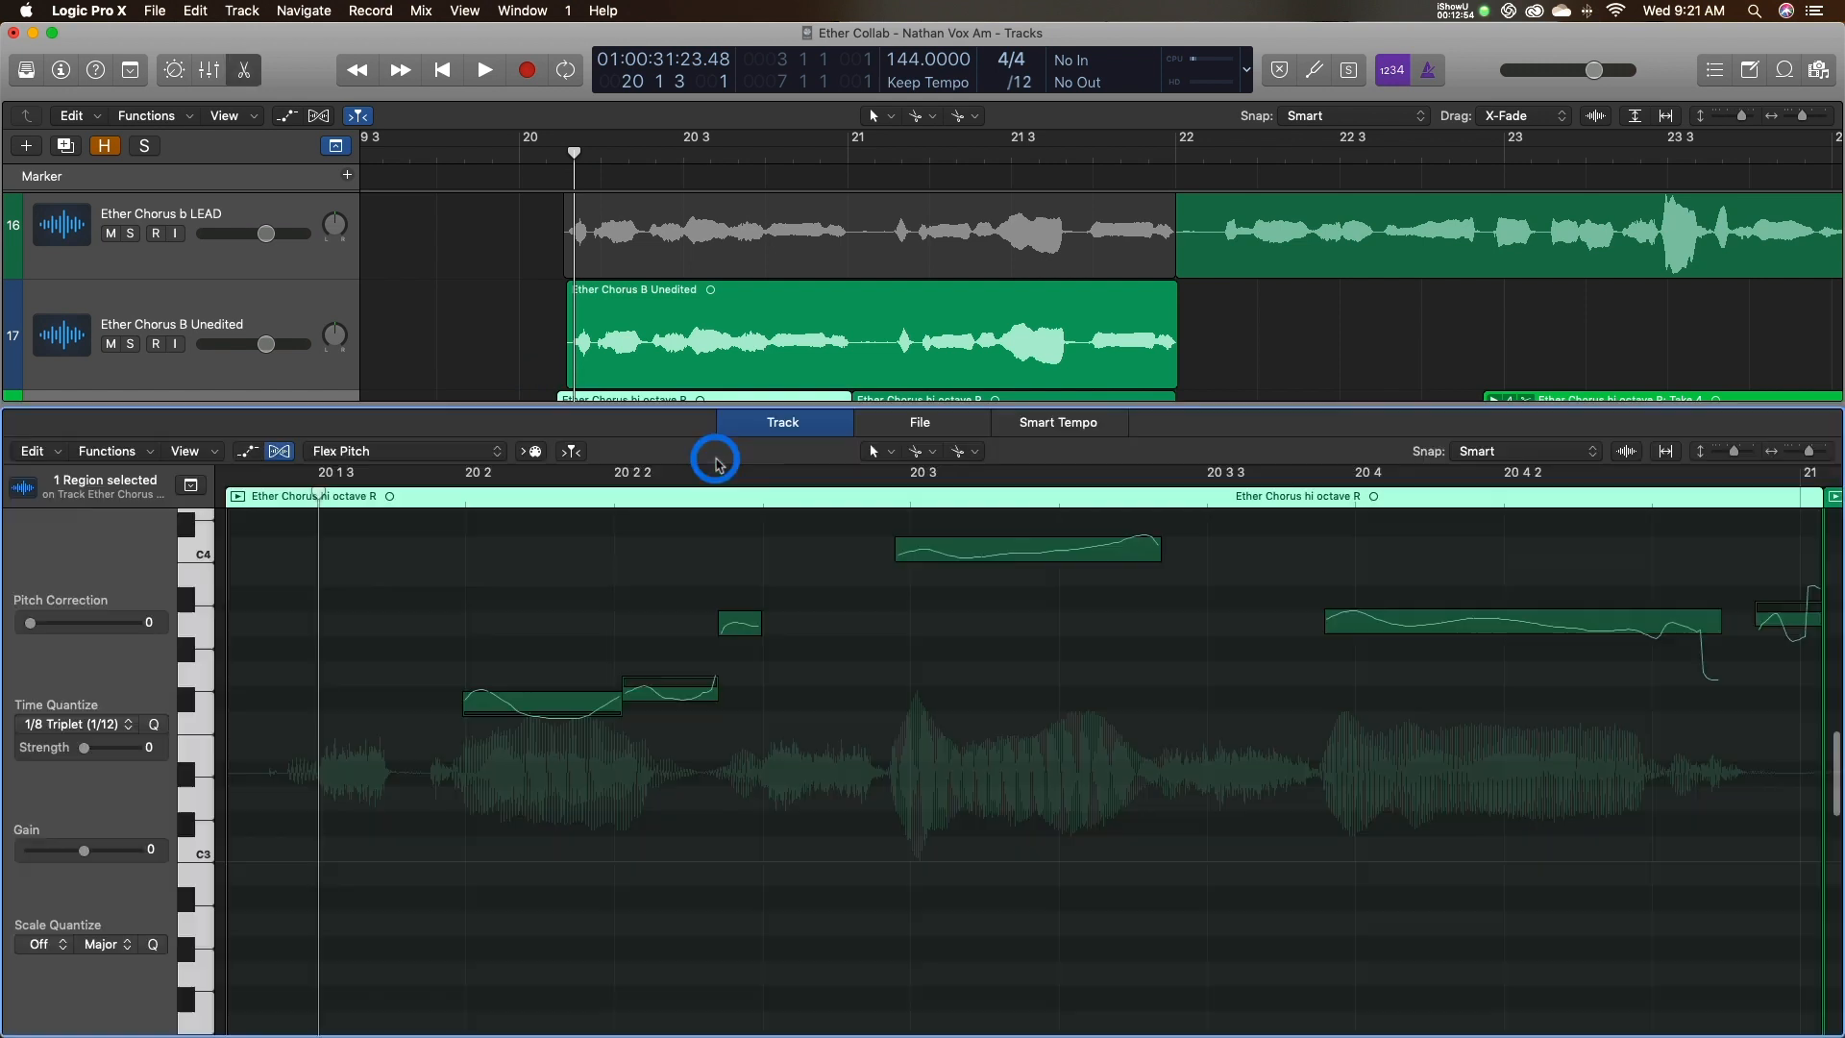
{"action": "left_click", "coordinate": [279, 452]}
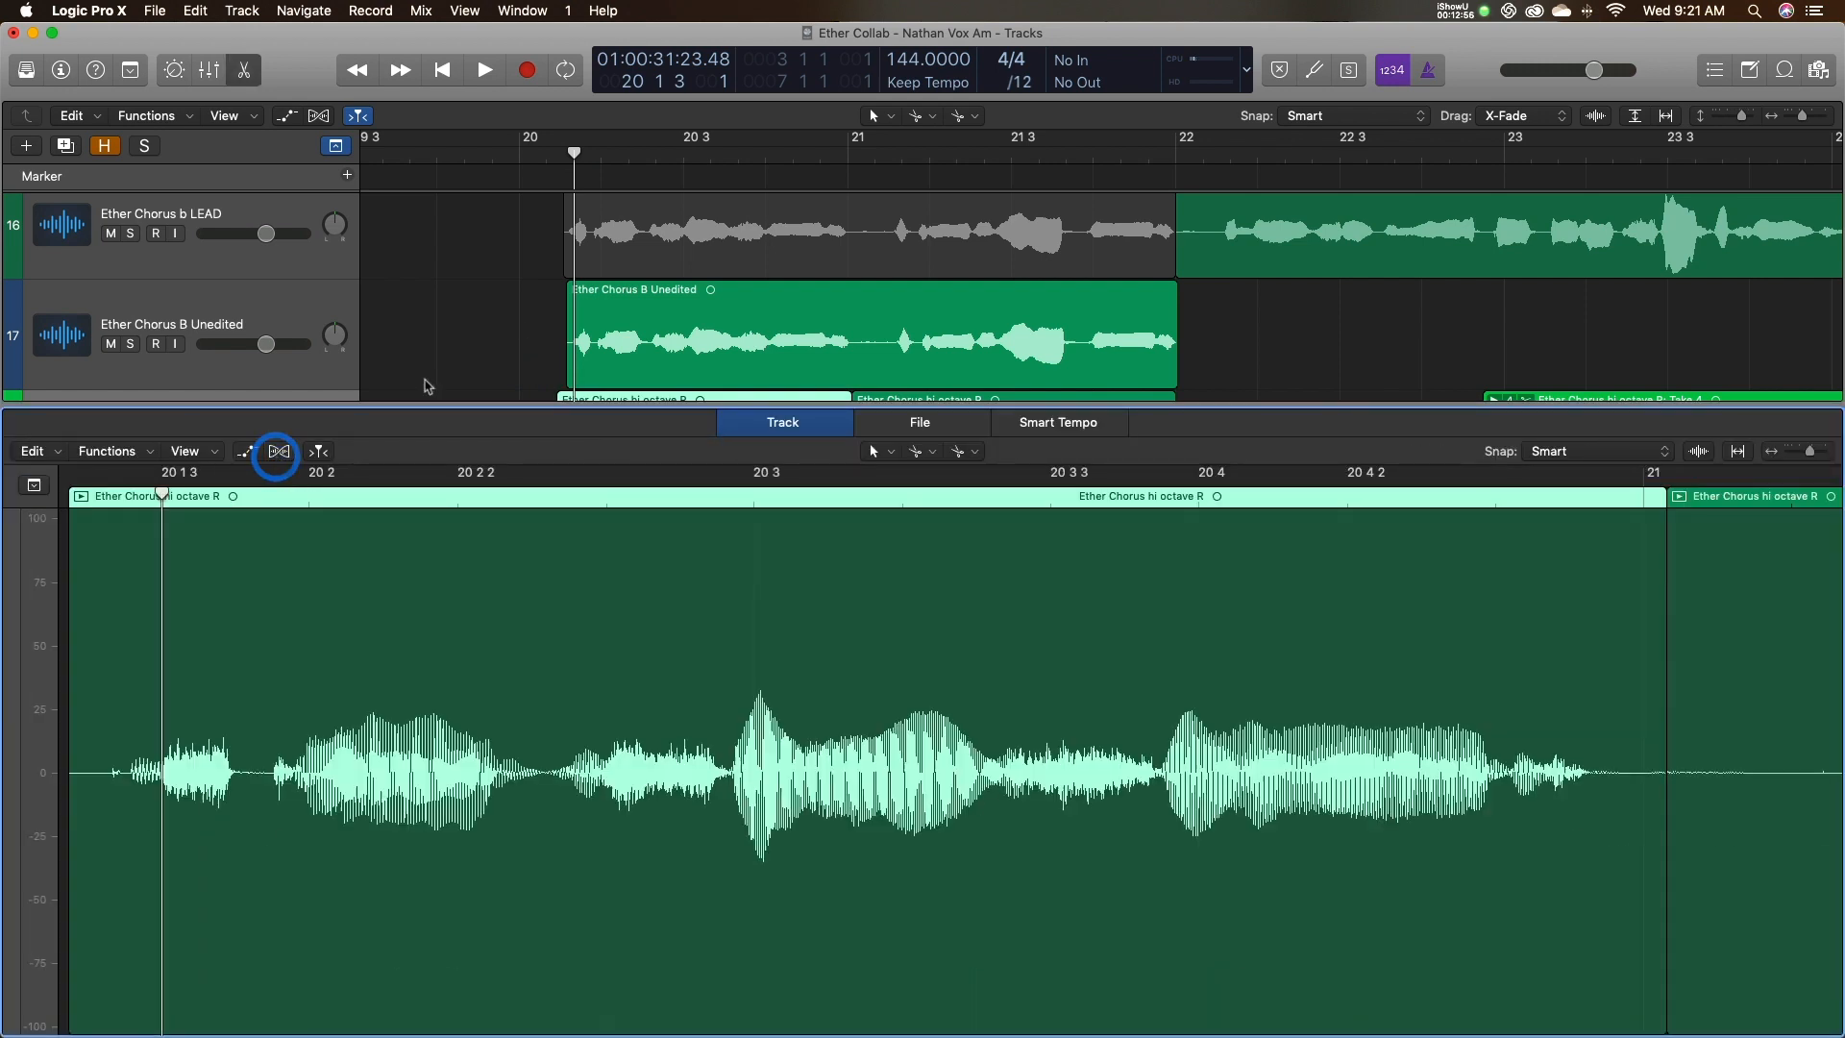
{"action": "left_click", "coordinate": [251, 73]}
{"action": "left_click", "coordinate": [411, 329]}
Shift the first hi octave R region slightly later so its opening words line up with Ether Chorus B Unedited.
{"action": "key", "text": "super+Down"}
{"action": "key", "text": "super+Down"}
{"action": "key", "text": "super+Down"}
{"action": "key", "text": "super+Down"}
{"action": "key", "text": "super+Down"}
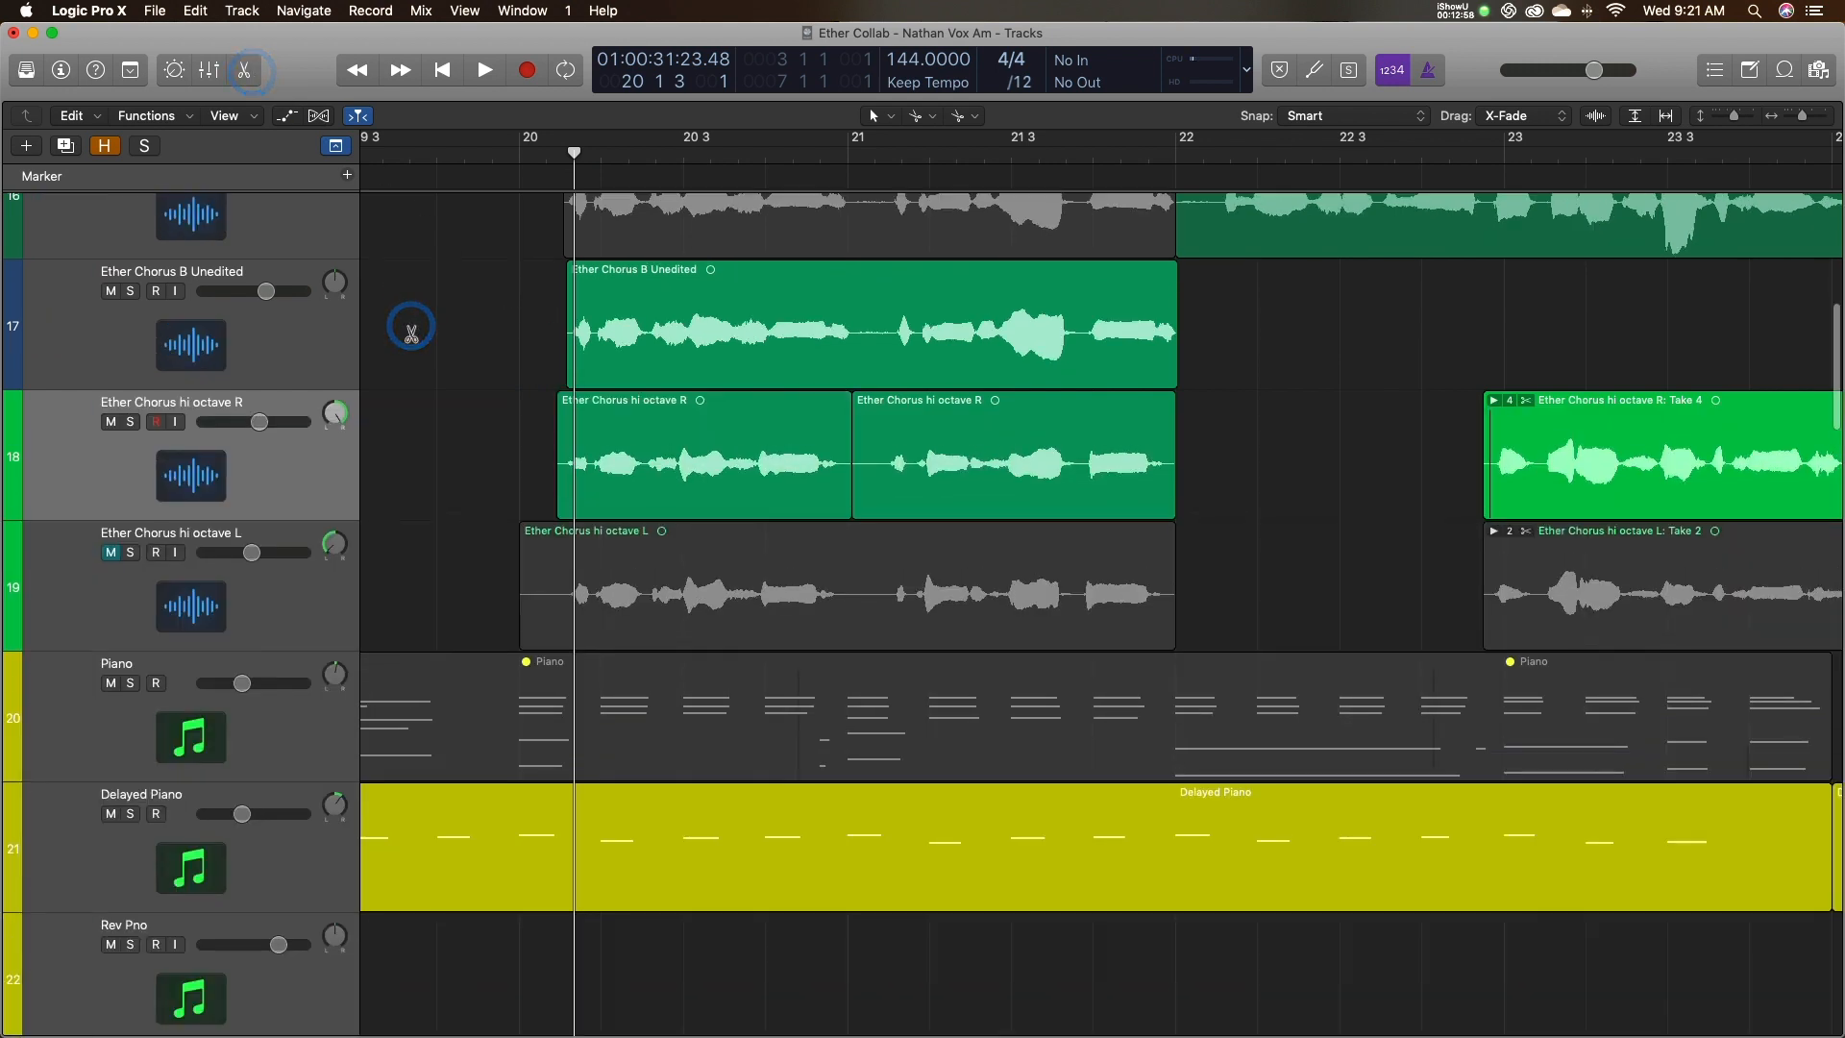
{"action": "key", "text": "super+Down"}
{"action": "key", "text": "super+Down"}
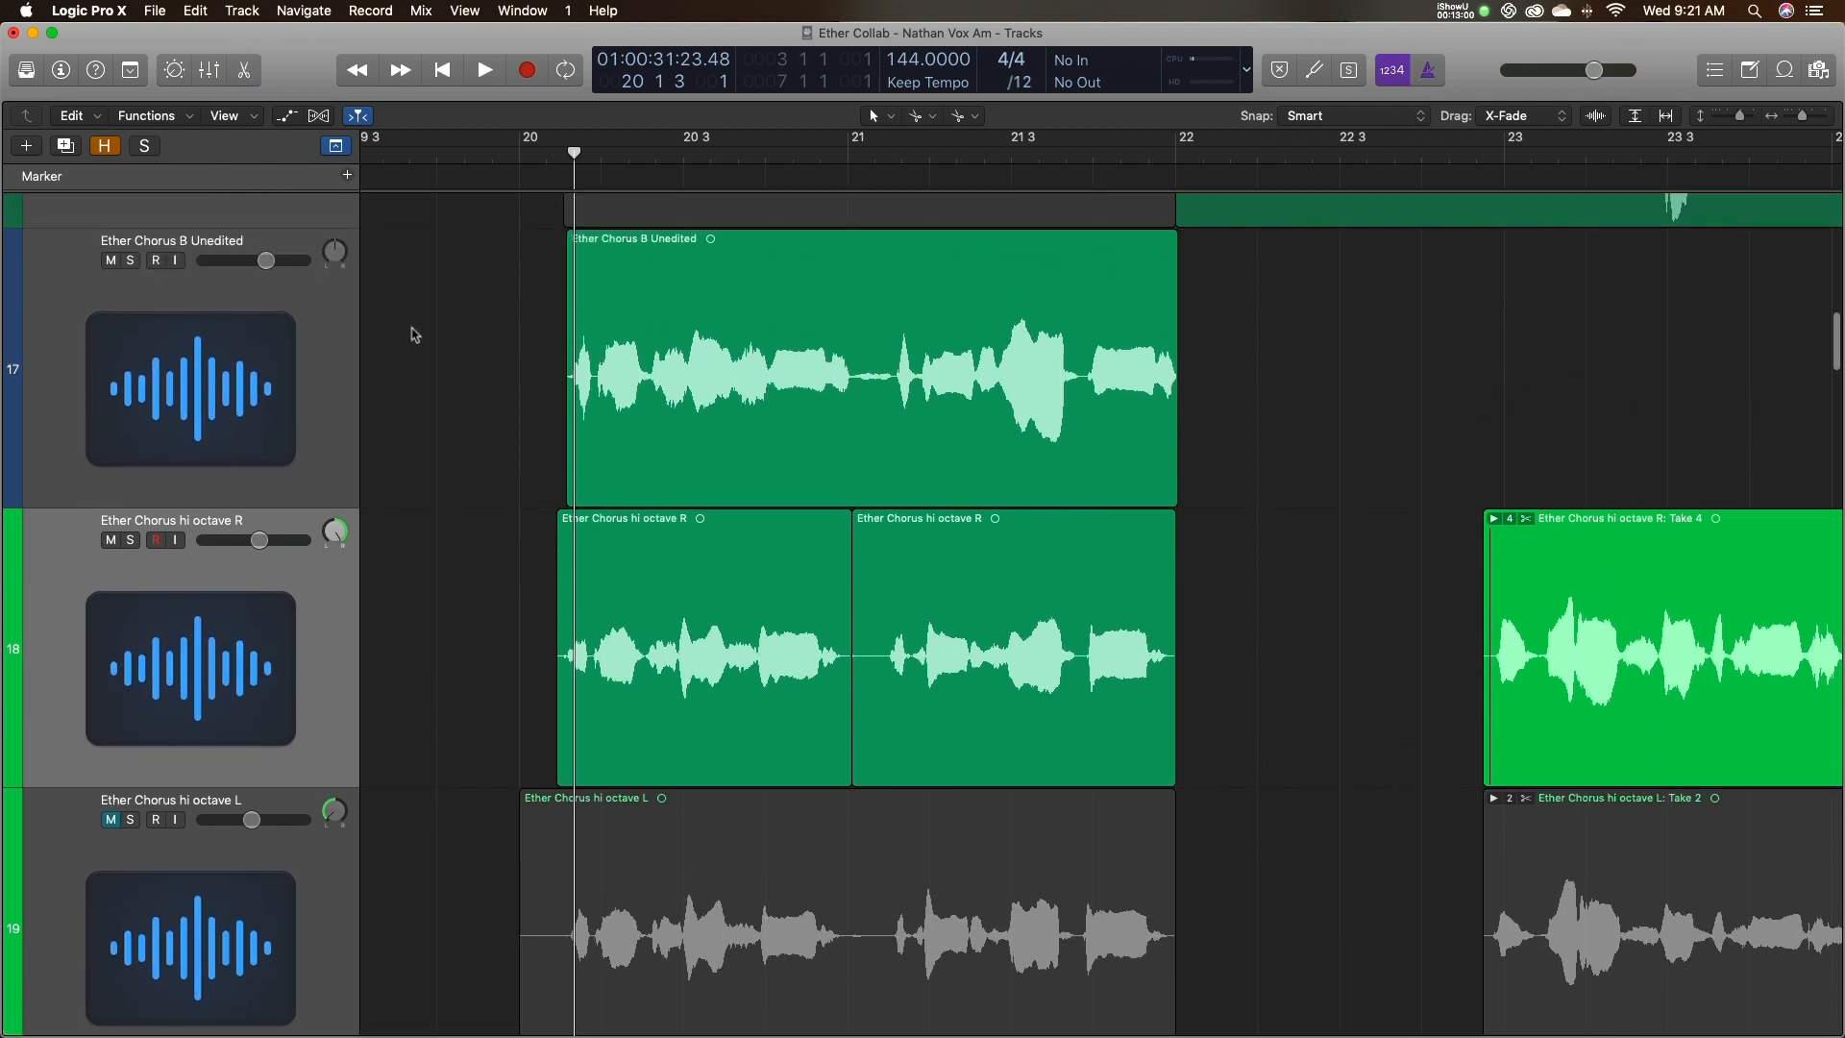
{"action": "key", "text": "super+Down"}
{"action": "key", "text": "super+Right"}
{"action": "key", "text": "super+Right"}
{"action": "key", "text": "super+Right"}
{"action": "key", "text": "super+Right"}
{"action": "key", "text": "super+Right"}
{"action": "key", "text": "super+Right"}
{"action": "key", "text": "super+Right"}
{"action": "key", "text": "super+Right"}
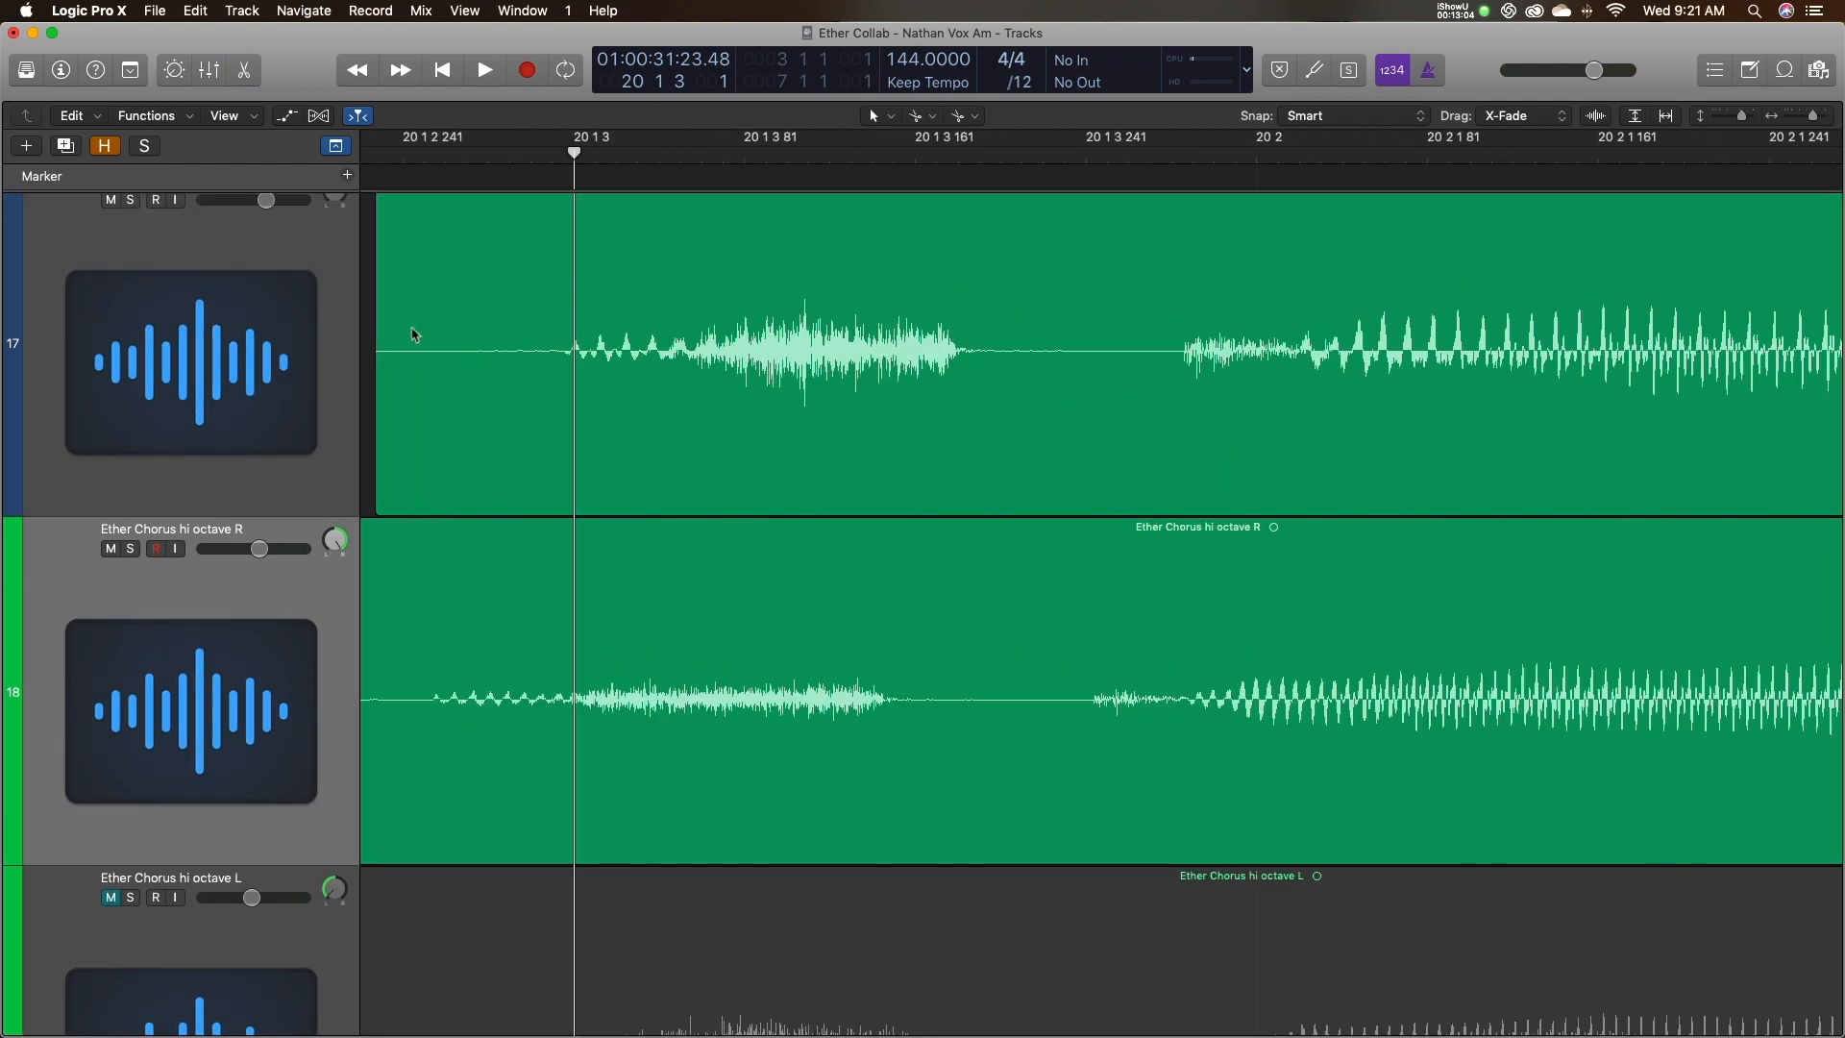
{"action": "scroll", "coordinate": [792, 645], "scroll_direction": "left", "scroll_amount": 3}
{"action": "scroll", "coordinate": [804, 610], "scroll_direction": "up", "scroll_amount": 1}
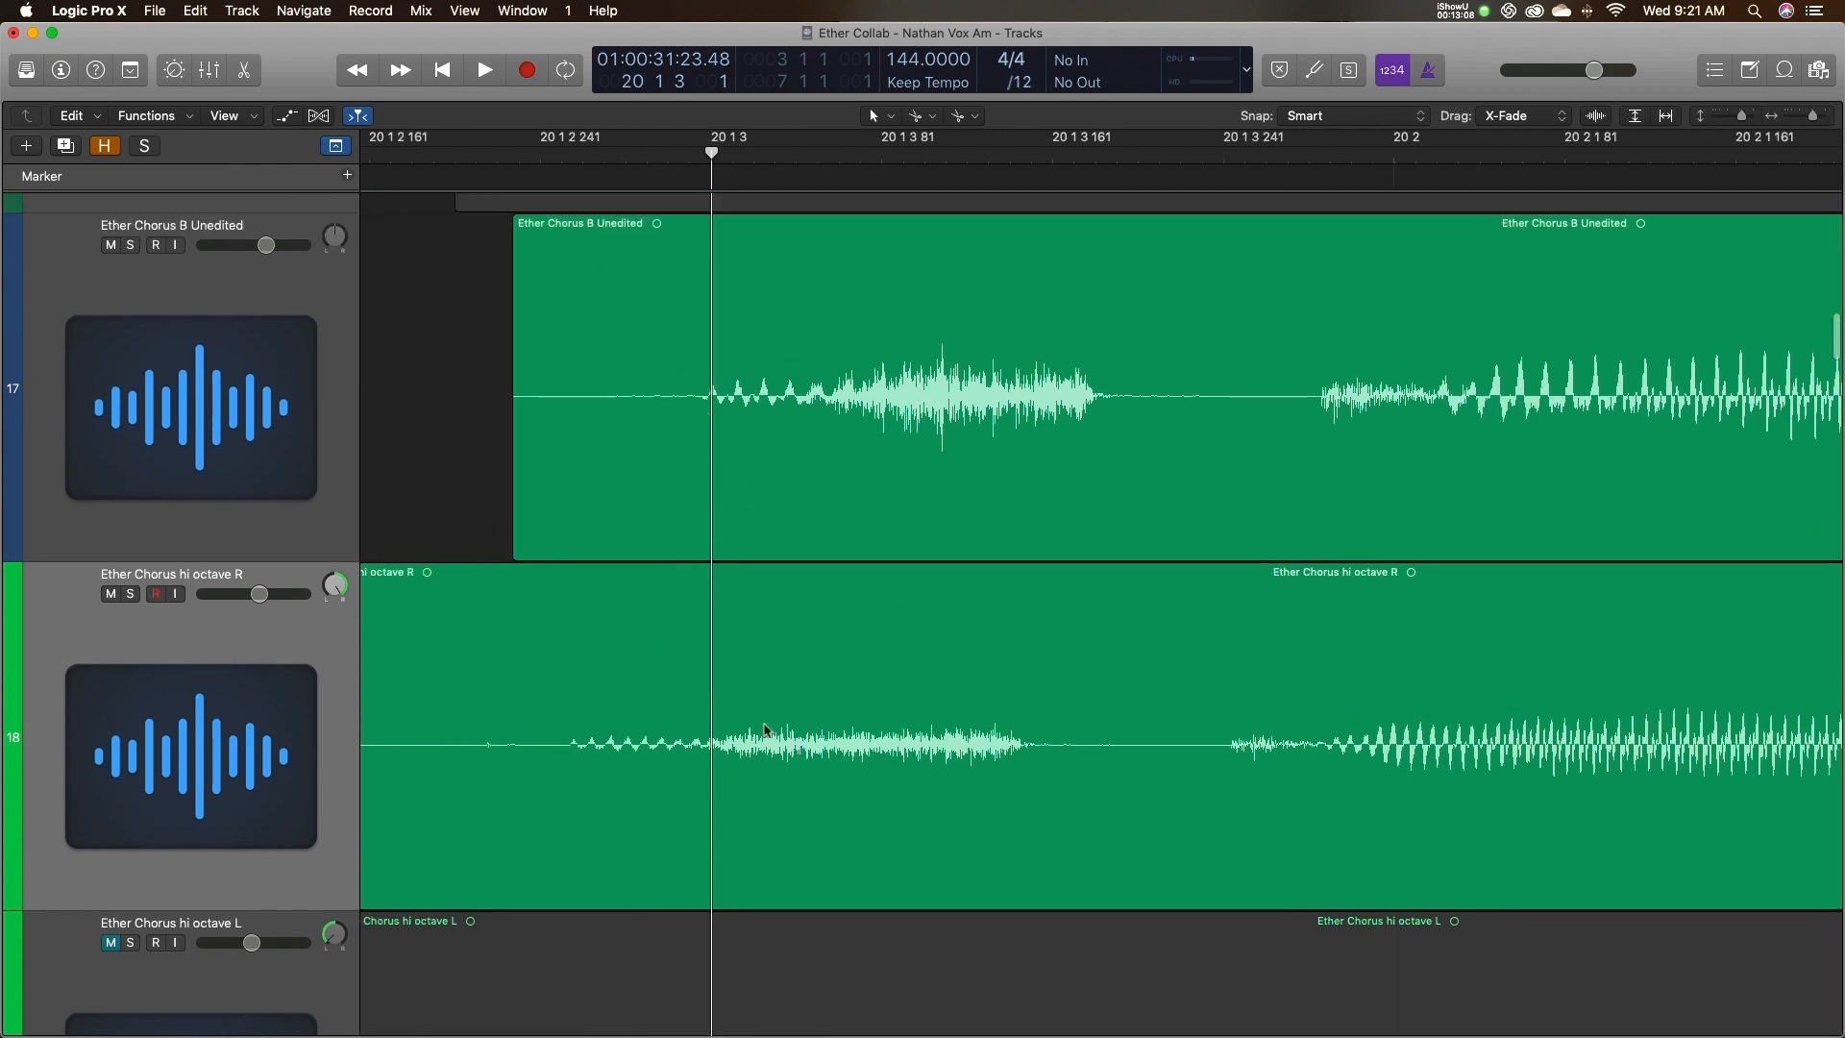
{"action": "left_click_drag", "start_coordinate": [876, 629], "coordinate": [953, 627]}
{"action": "left_click_drag", "start_coordinate": [857, 629], "coordinate": [868, 634]}
Try splitting the hi octave R region just before 20 1 3 and deleting the front piece, and undo both edits.
{"action": "left_click", "coordinate": [691, 710], "text": "super"}
{"action": "left_click", "coordinate": [671, 705]}
{"action": "key", "text": "Delete"}
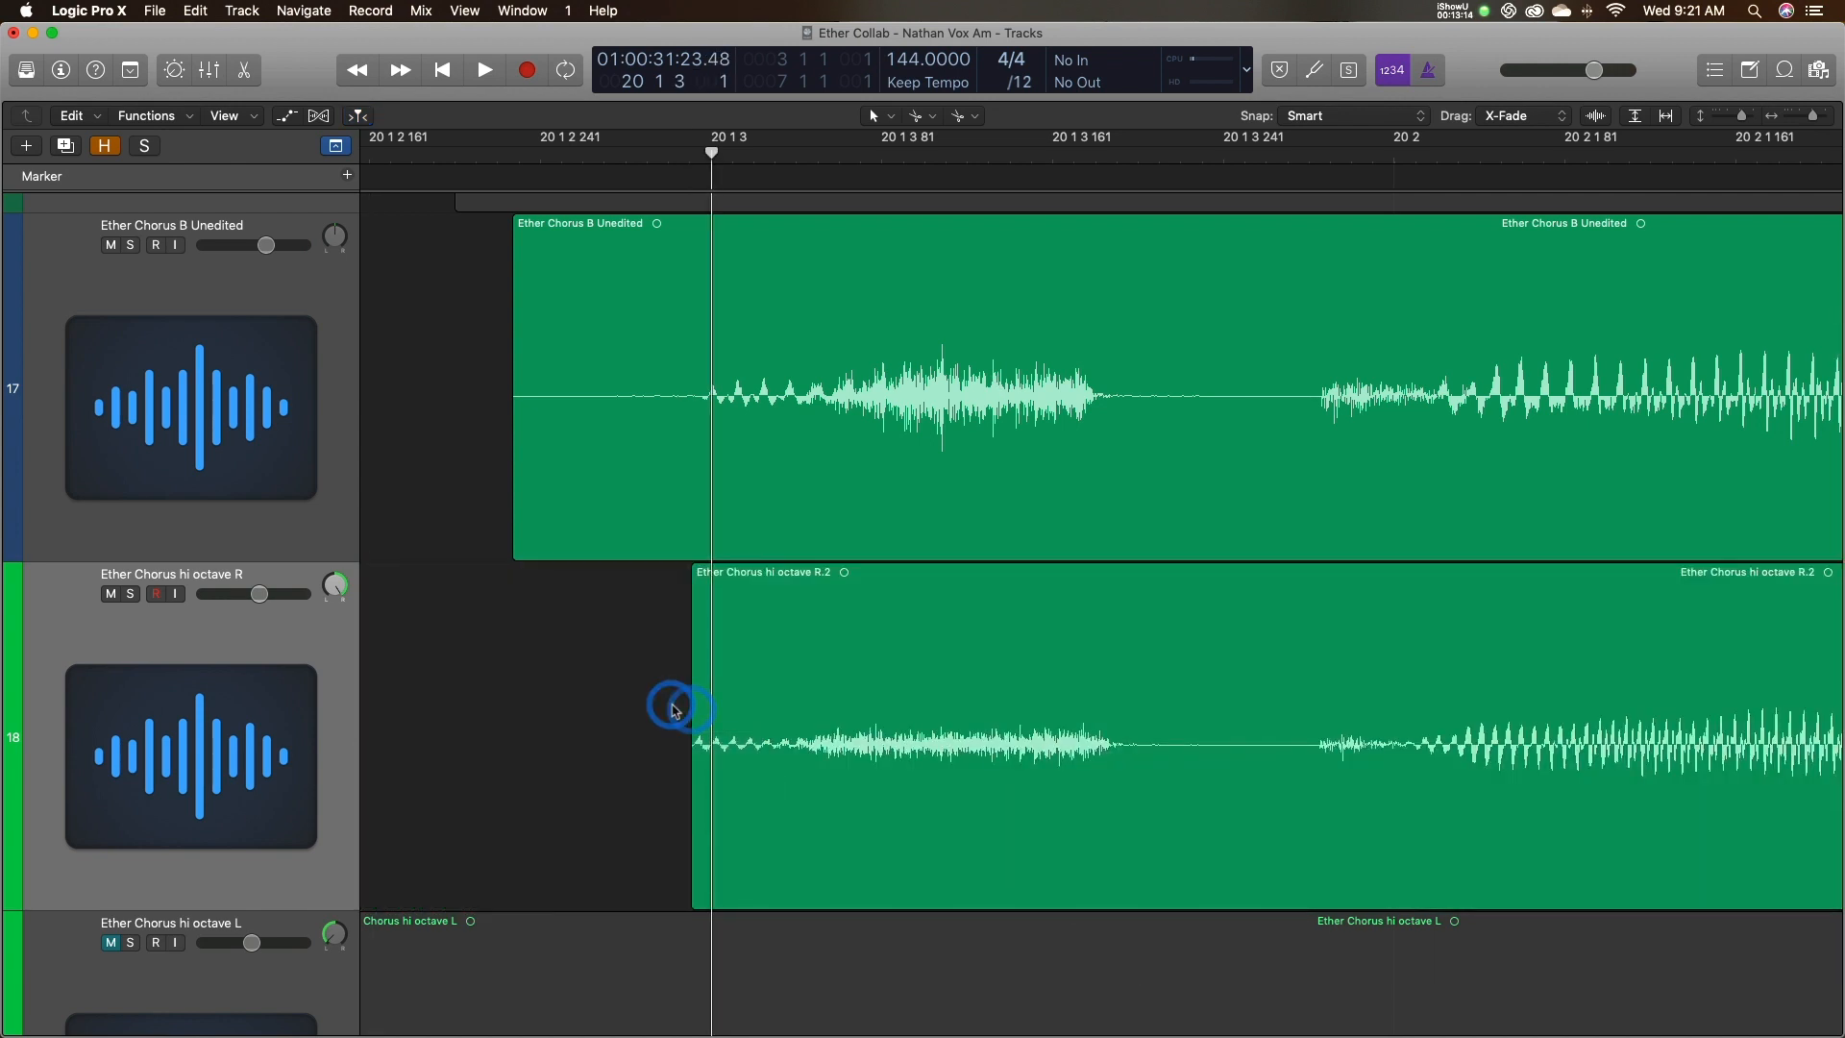
{"action": "key", "text": "super+z"}
{"action": "key", "text": "super+z"}
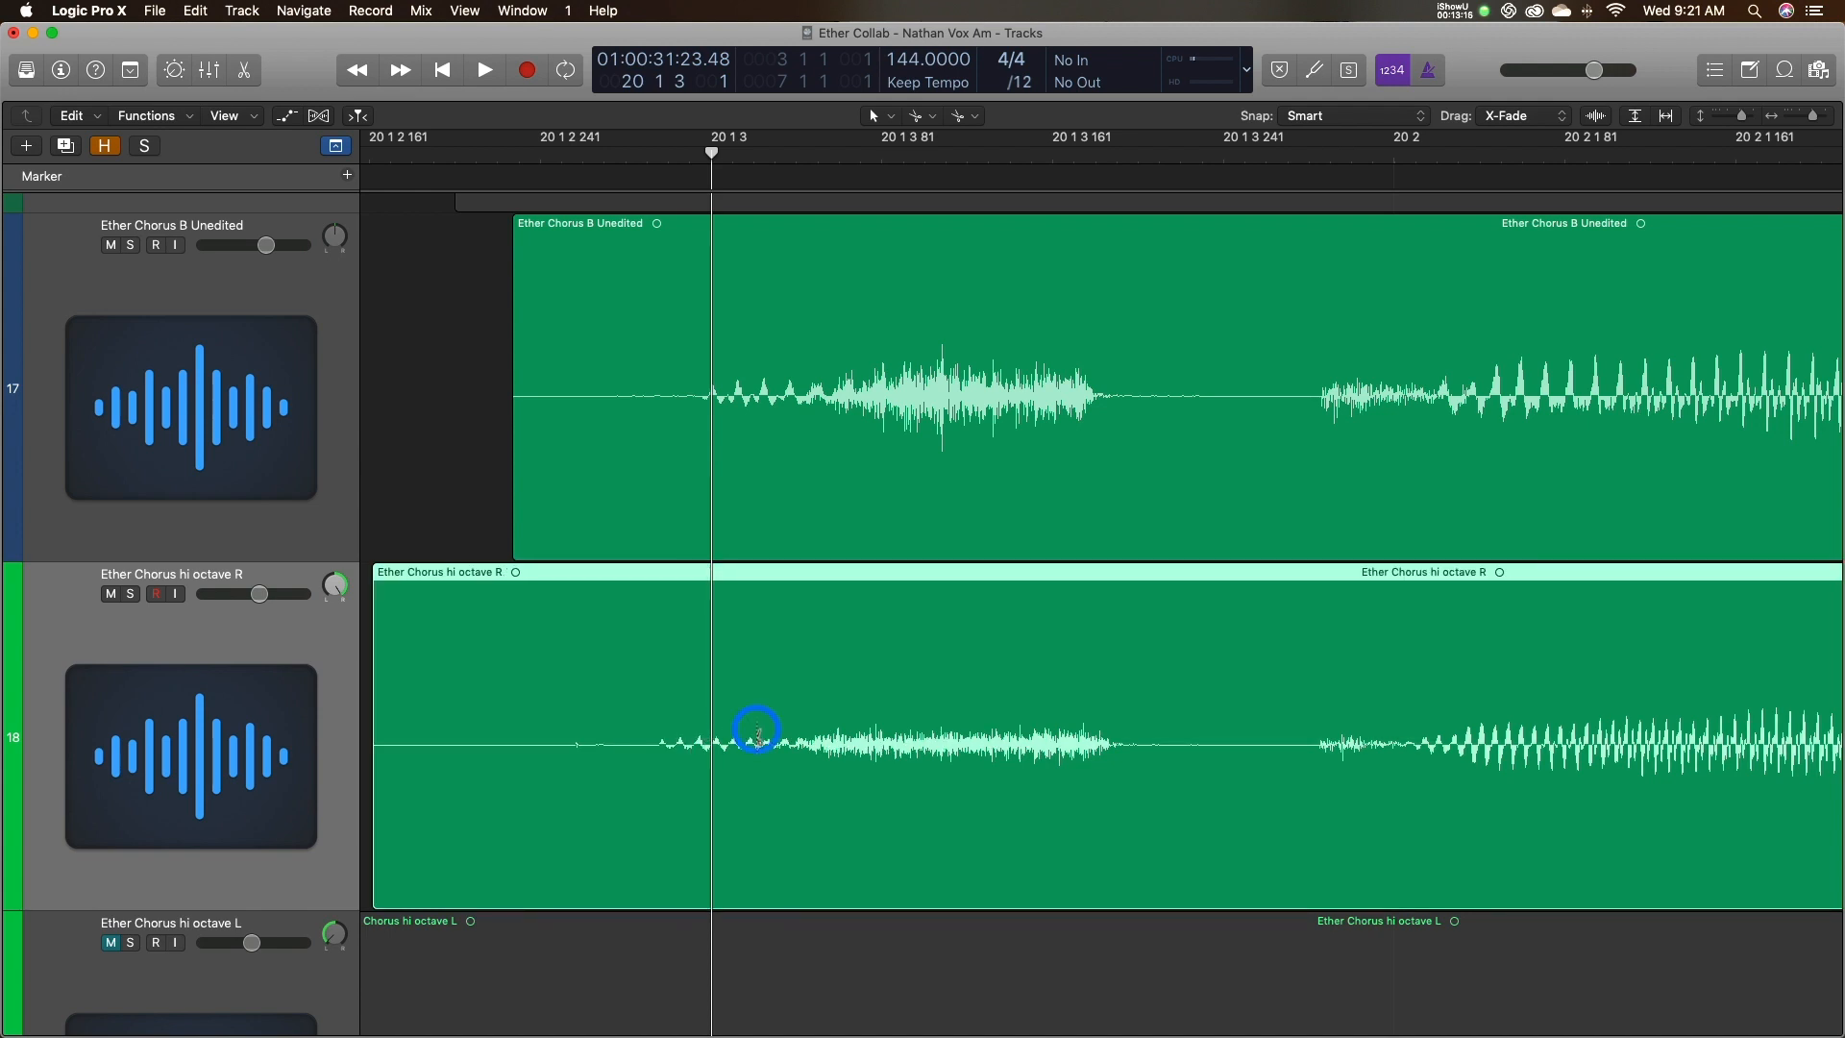
Split the hi octave R region within its opening sound, shift the front piece slightly later and trim its leading silence.
{"action": "left_click", "coordinate": [757, 733], "text": "super"}
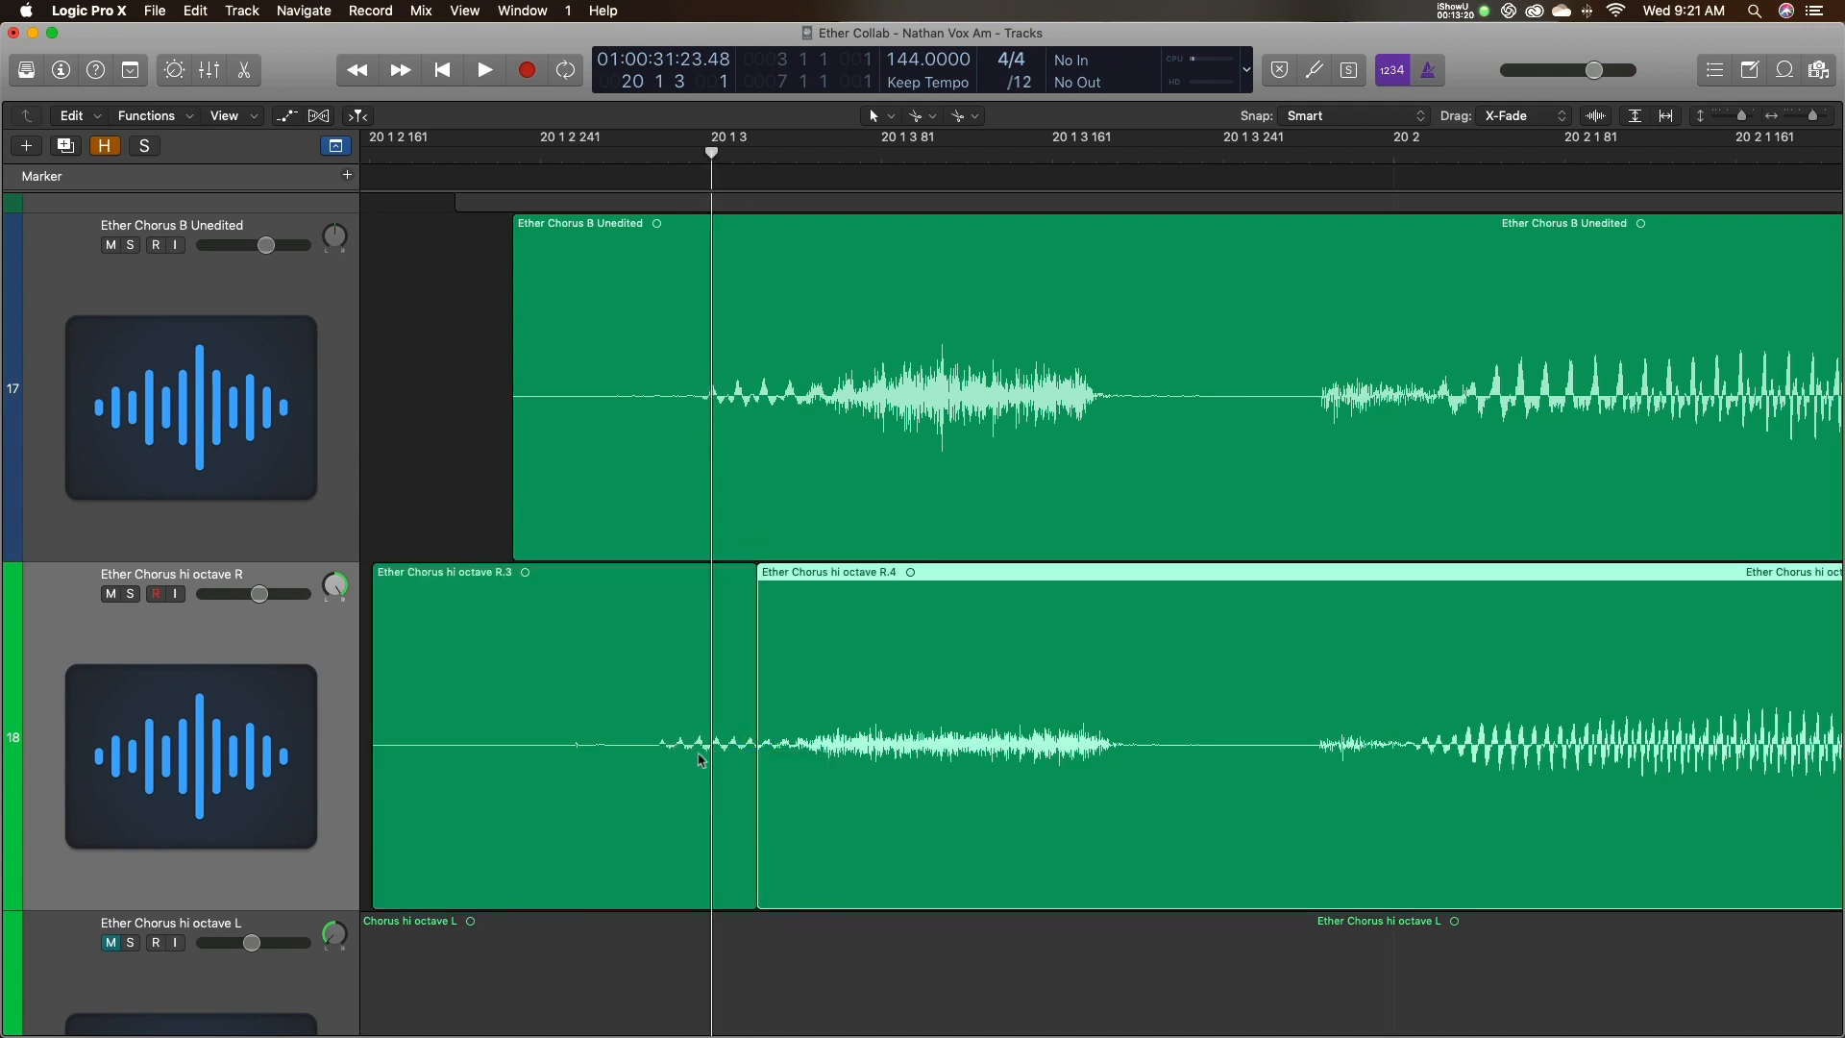
{"action": "left_click_drag", "start_coordinate": [688, 672], "coordinate": [728, 684]}
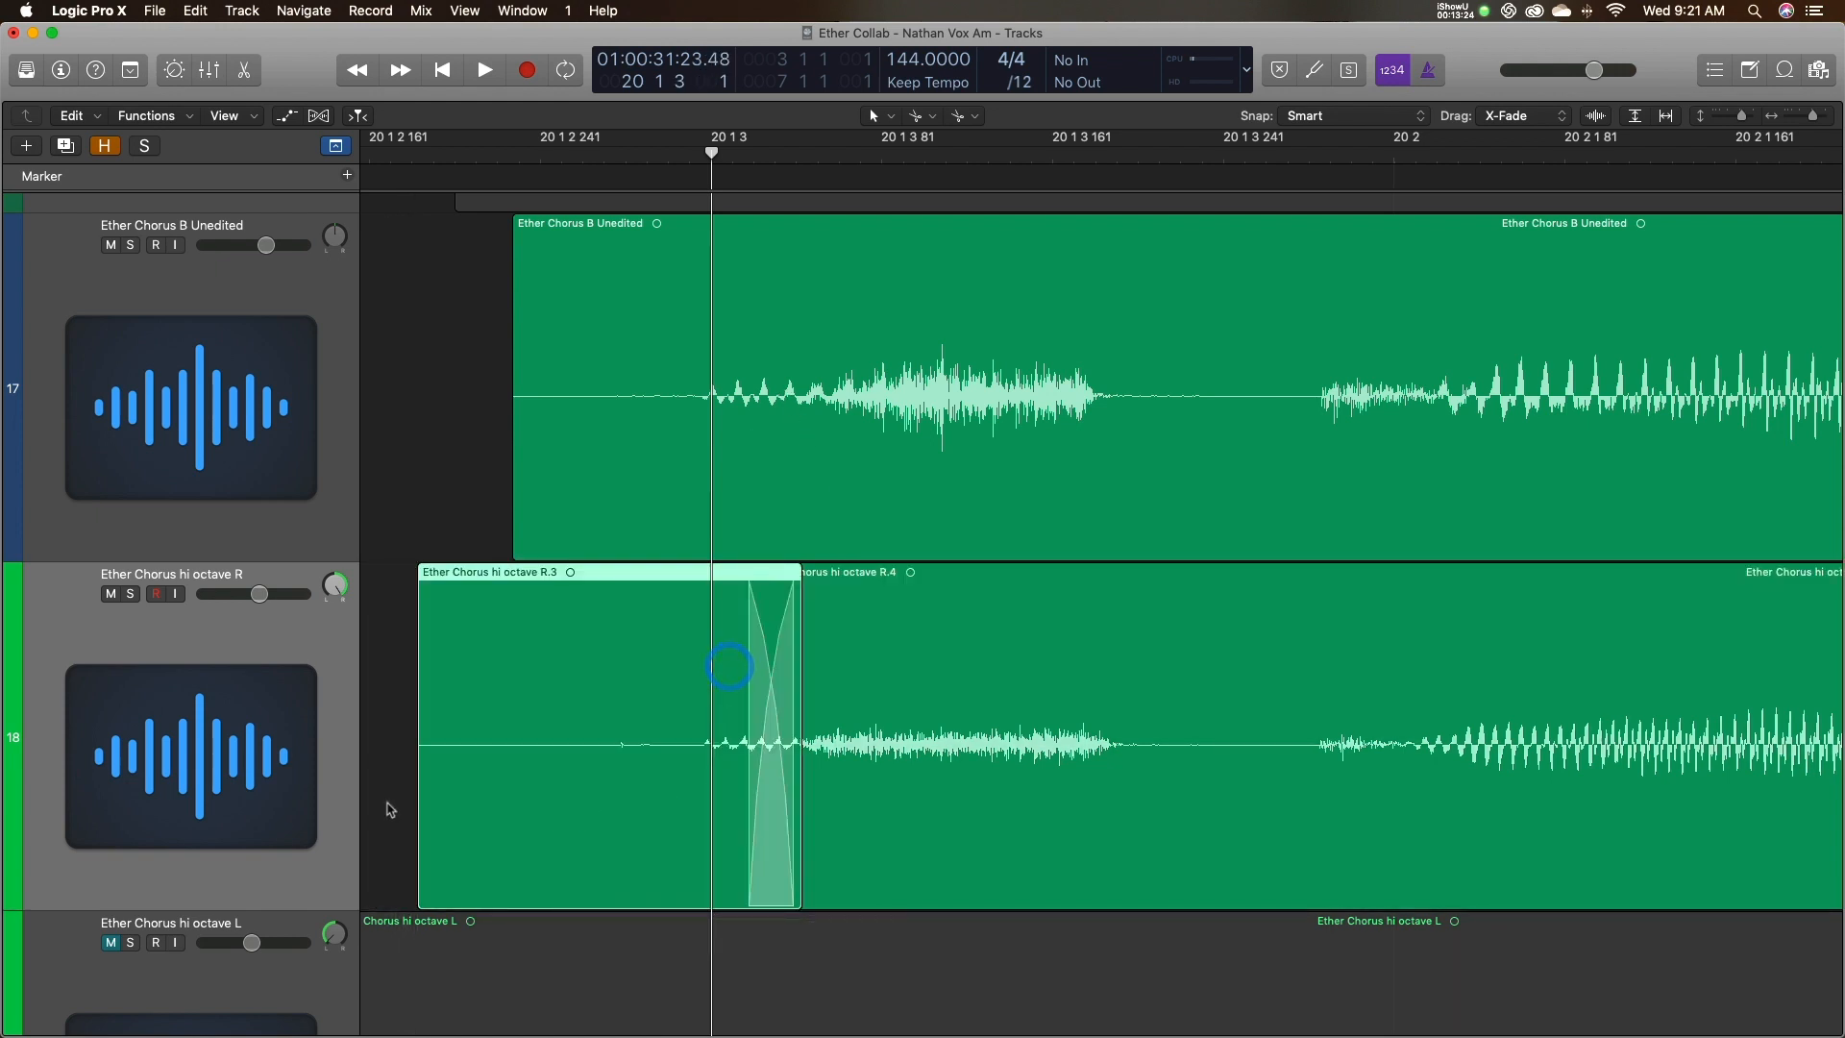
{"action": "left_click_drag", "start_coordinate": [423, 795], "coordinate": [682, 769]}
Trim the start of the Ether Chorus B Unedited region to match the hi octave R start and audition the opening.
{"action": "left_click_drag", "start_coordinate": [590, 537], "coordinate": [679, 515]}
{"action": "double_click", "coordinate": [401, 156]}
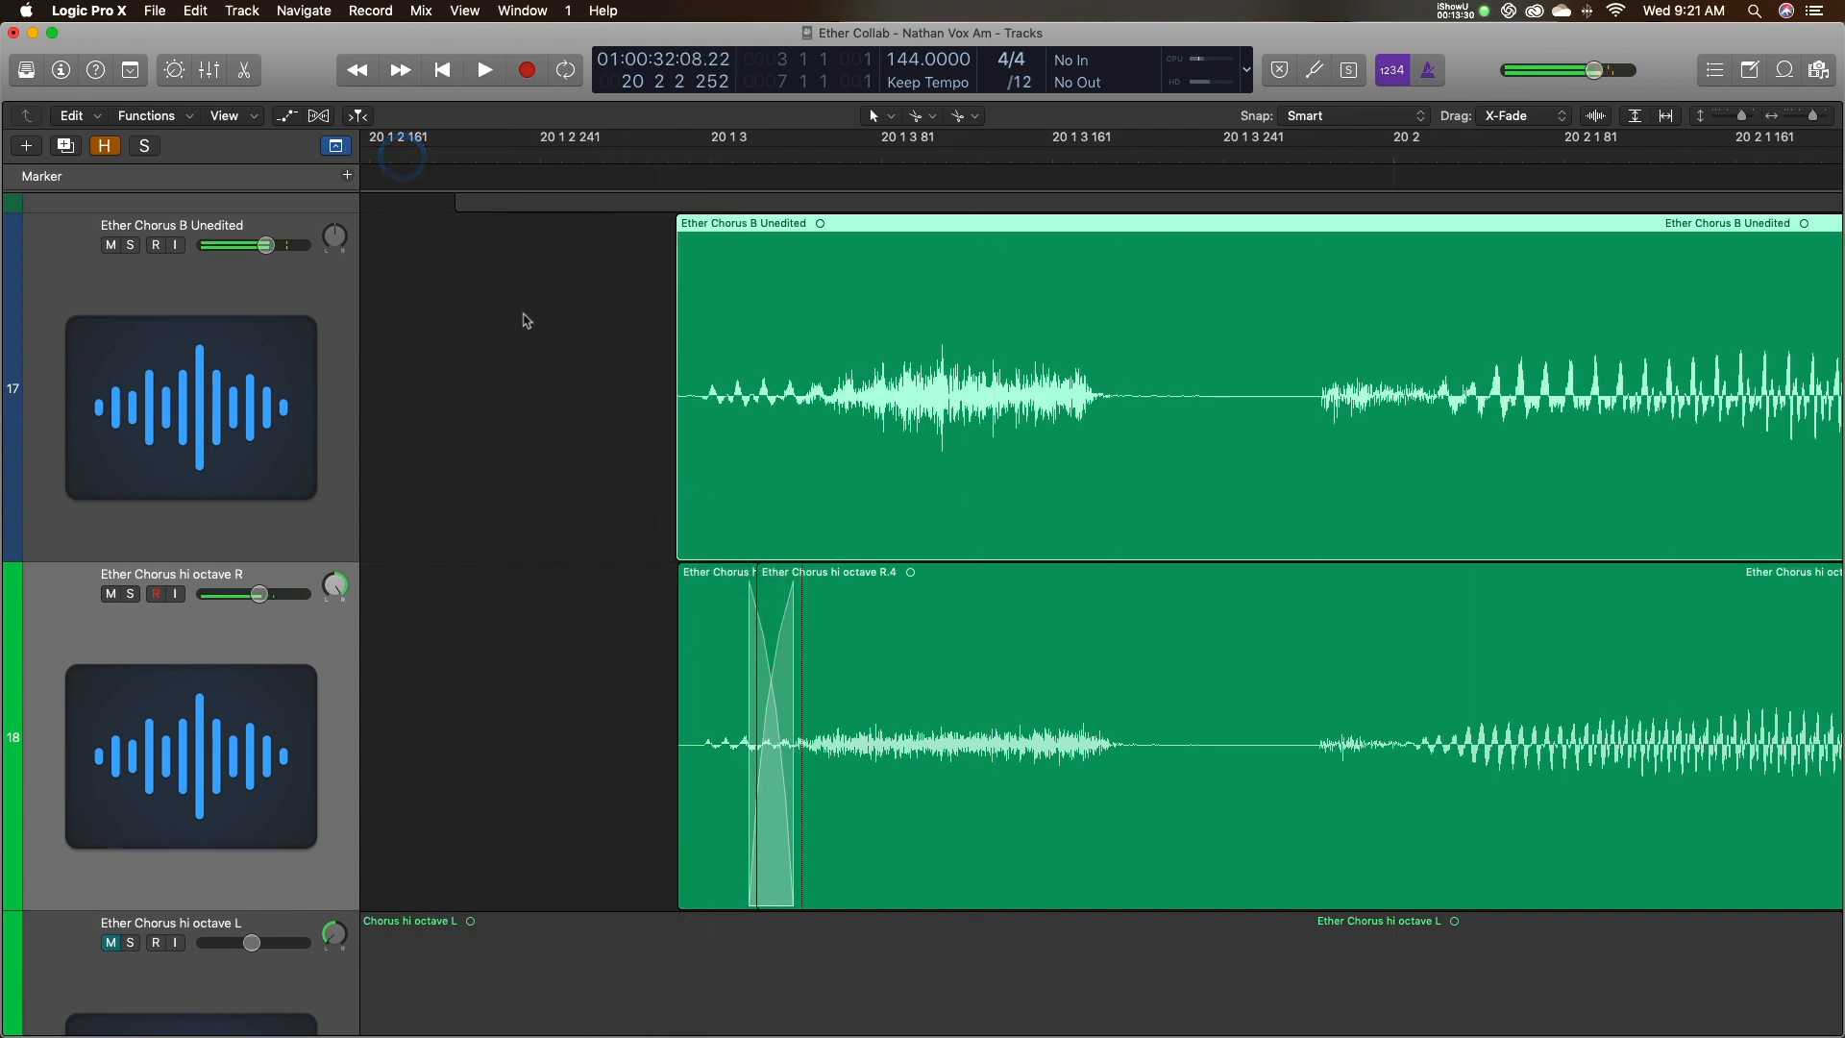
{"action": "double_click", "coordinate": [484, 167]}
{"action": "key", "text": "space"}
Audition both vocals from just before 20 2 and compare the timing of their waveforms around 20 3.
{"action": "scroll", "coordinate": [720, 473], "scroll_direction": "left", "scroll_amount": 10}
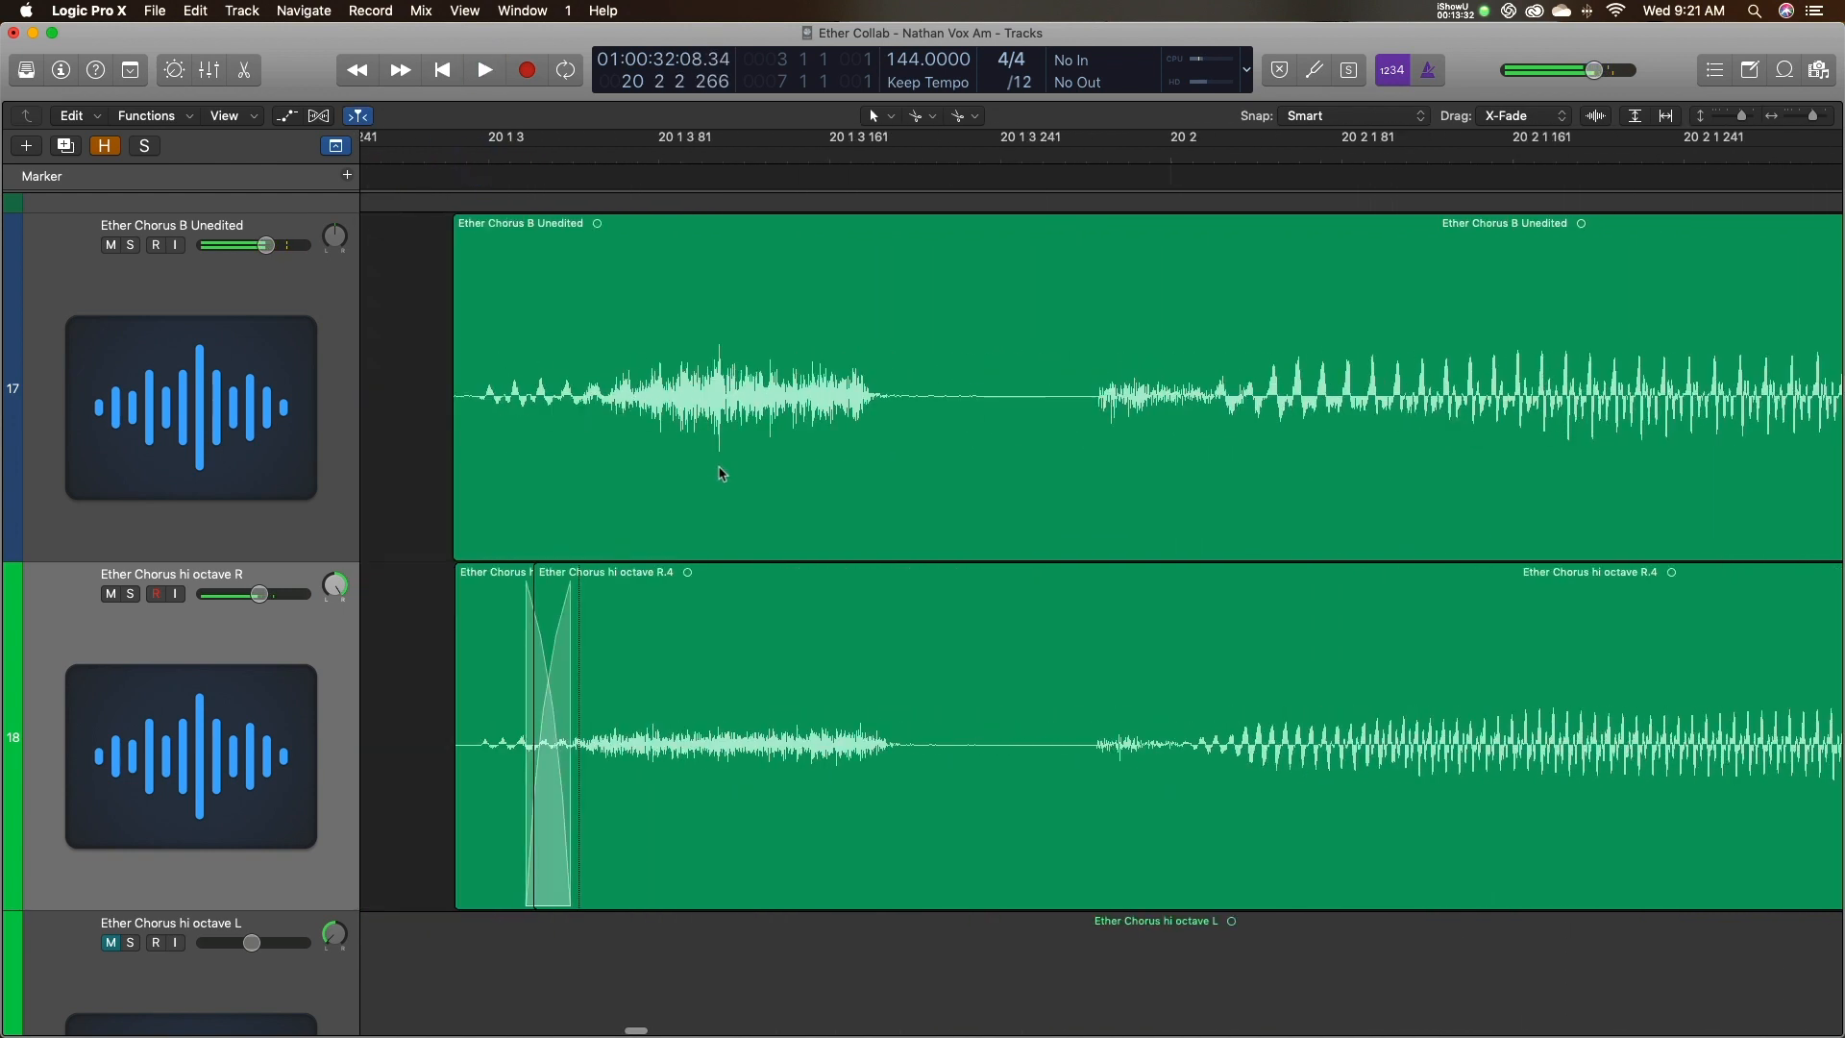
{"action": "key", "text": "super+Left"}
{"action": "left_click", "coordinate": [788, 162]}
{"action": "key", "text": "super+Right"}
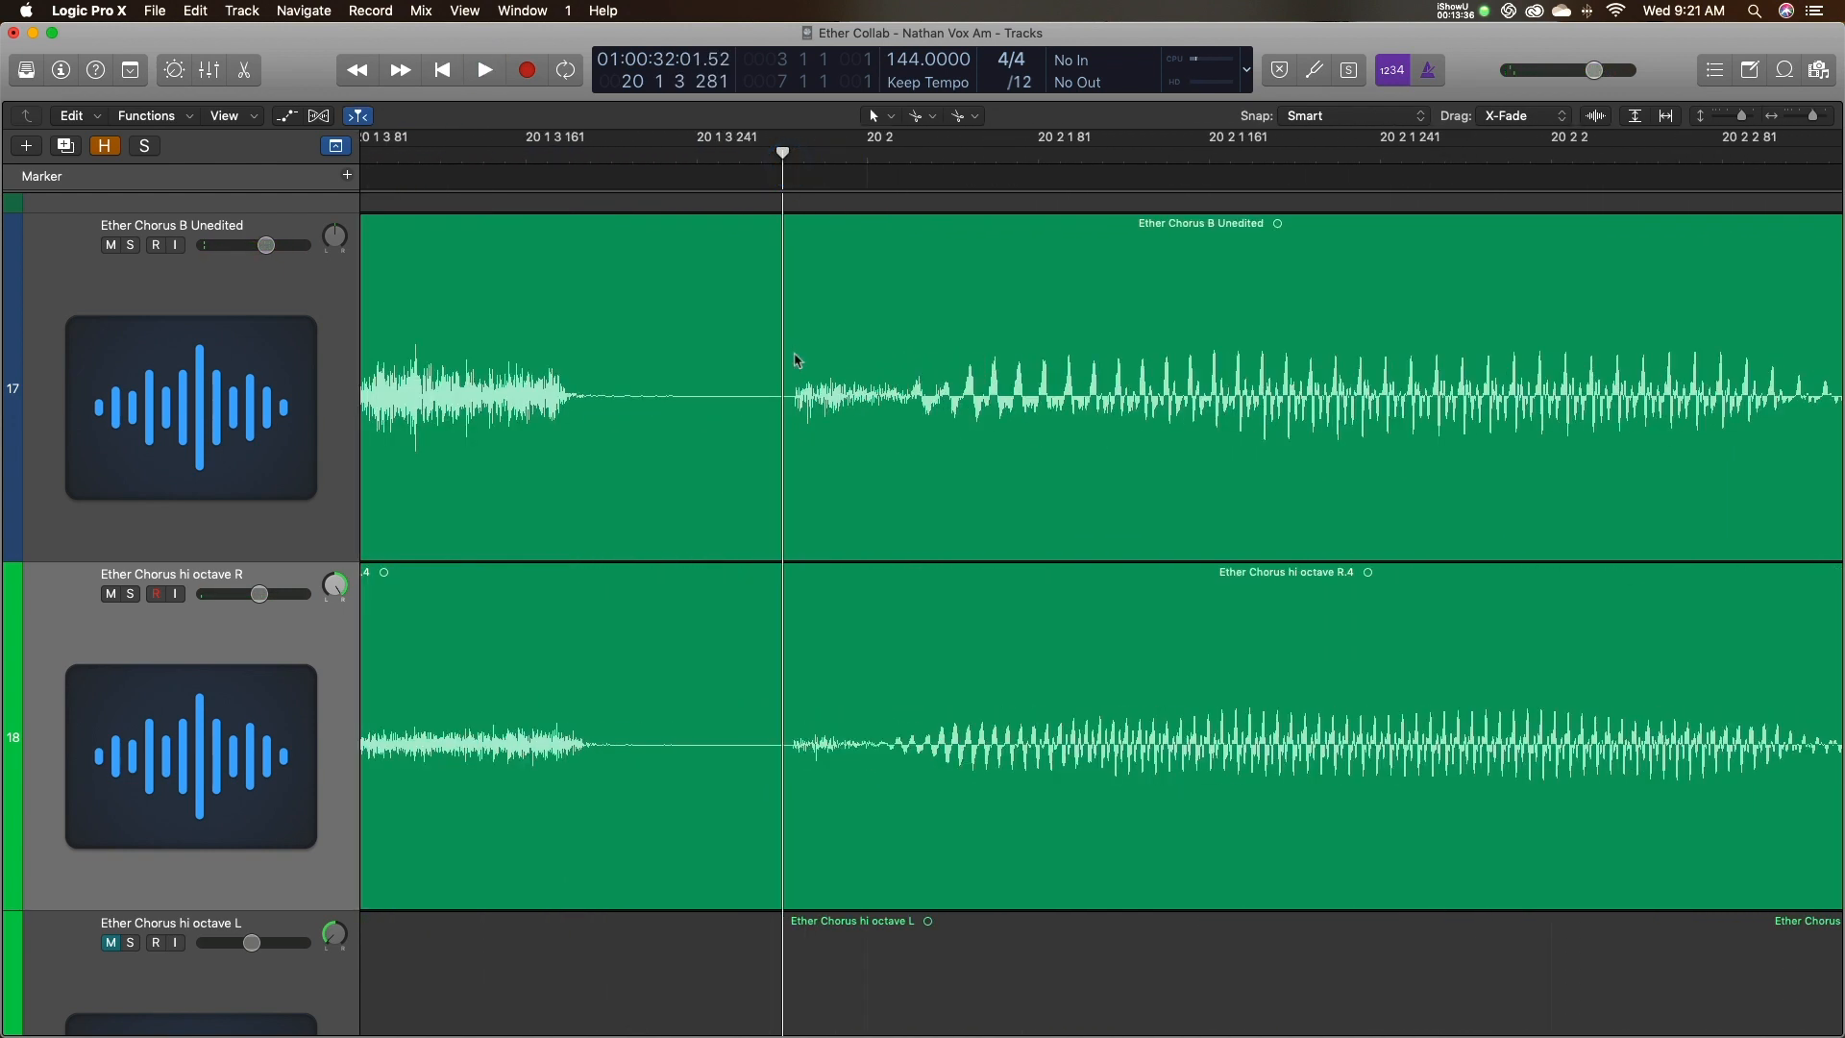
{"action": "key", "text": "space"}
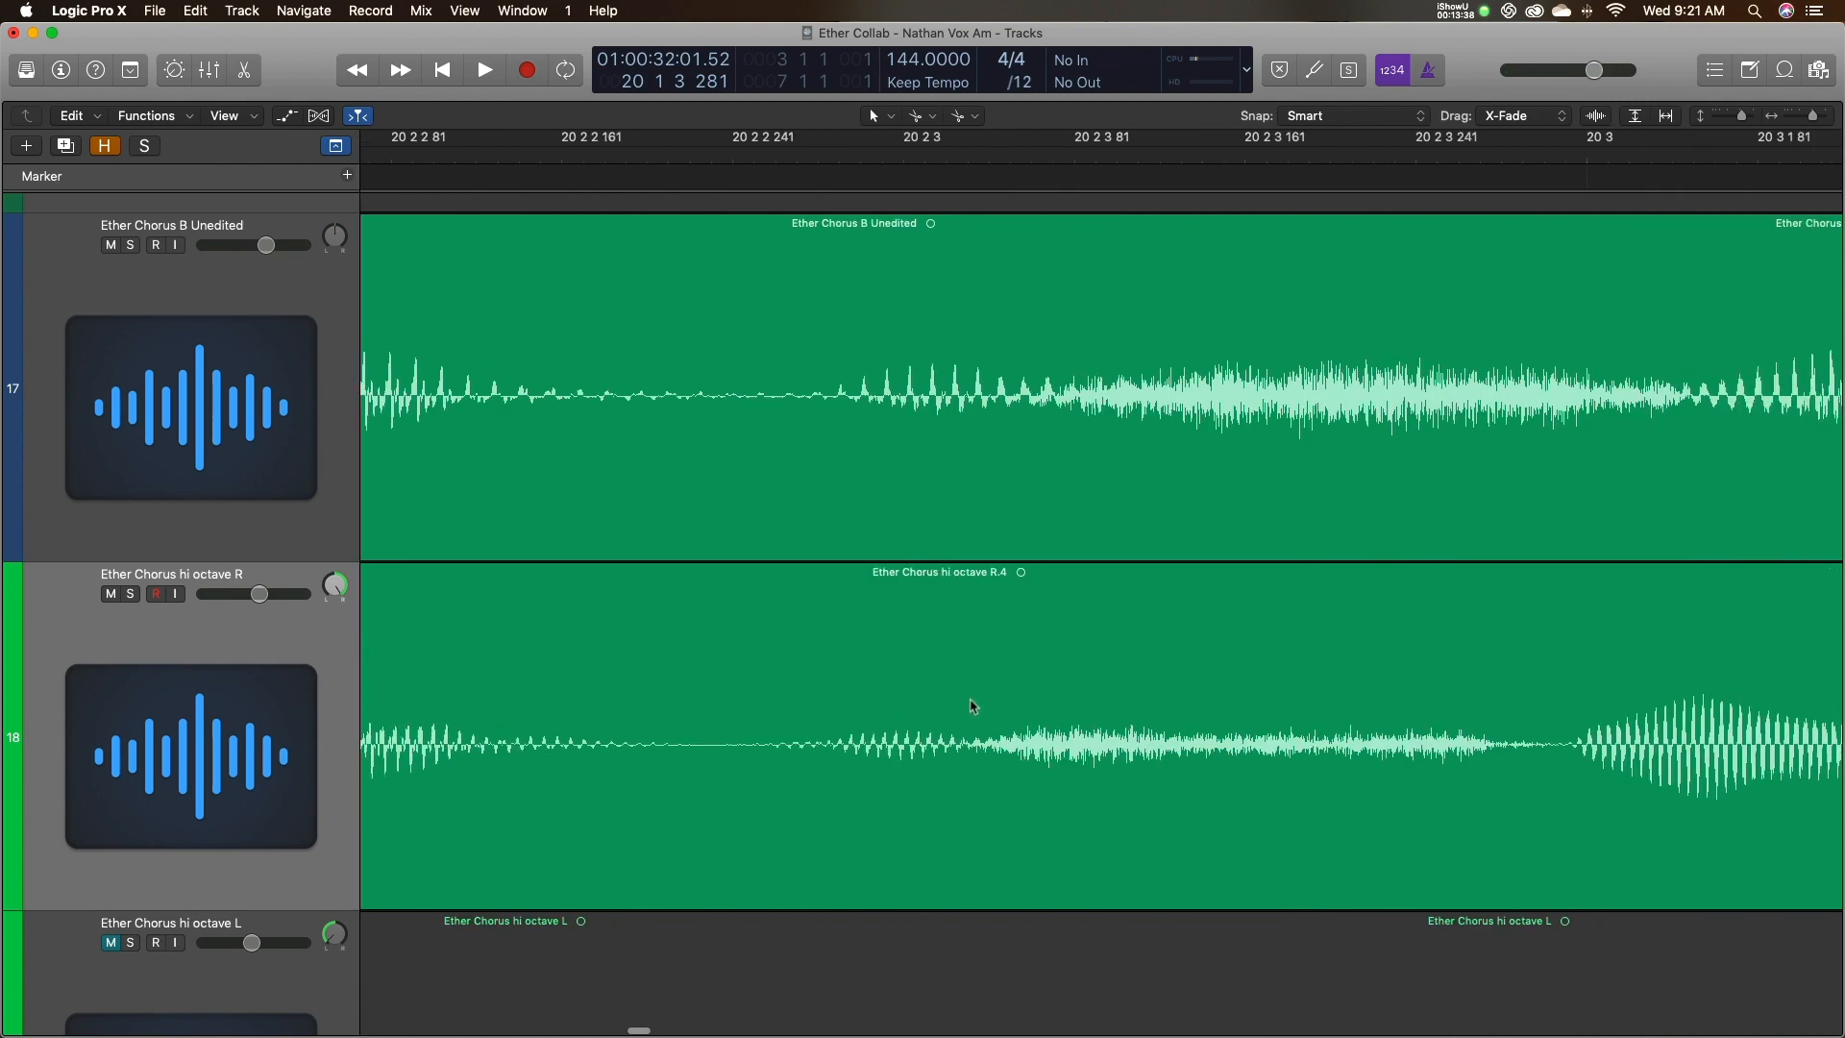
{"action": "key", "text": "super+Left"}
{"action": "key", "text": "space"}
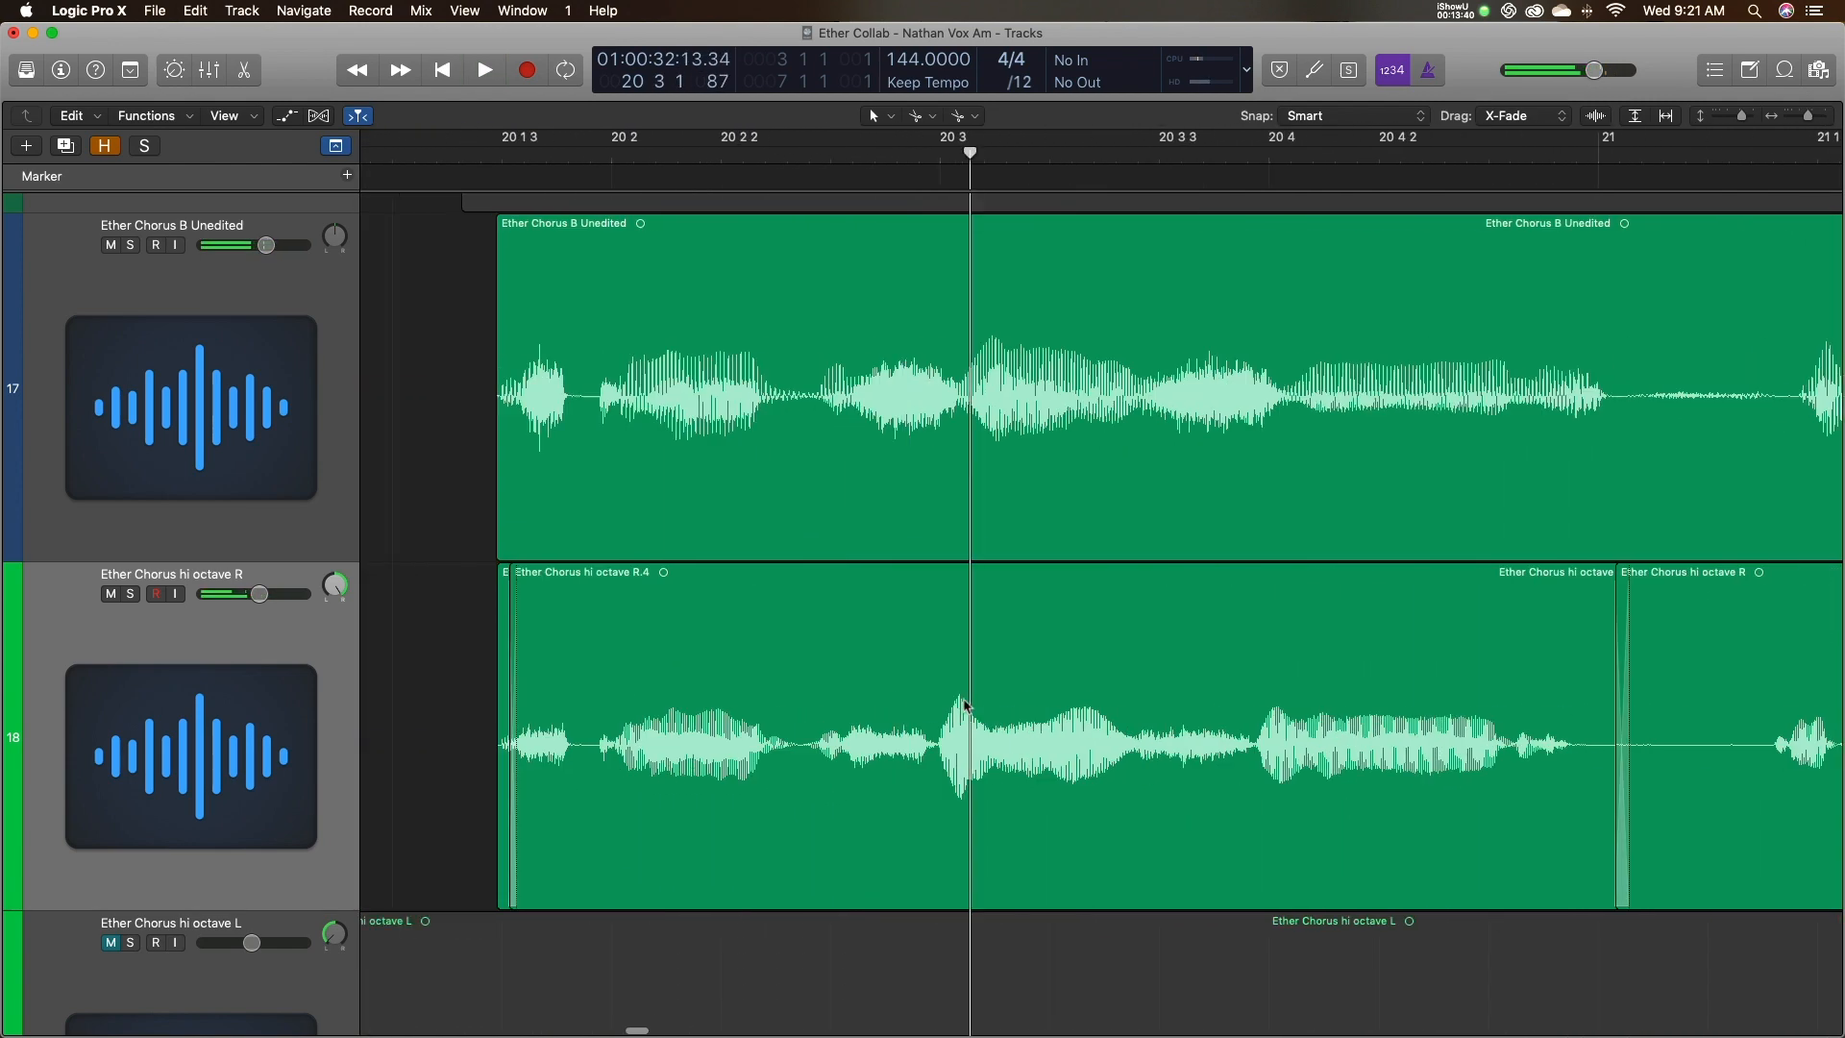
{"action": "key", "text": "super+Right"}
{"action": "key", "text": "super+Right"}
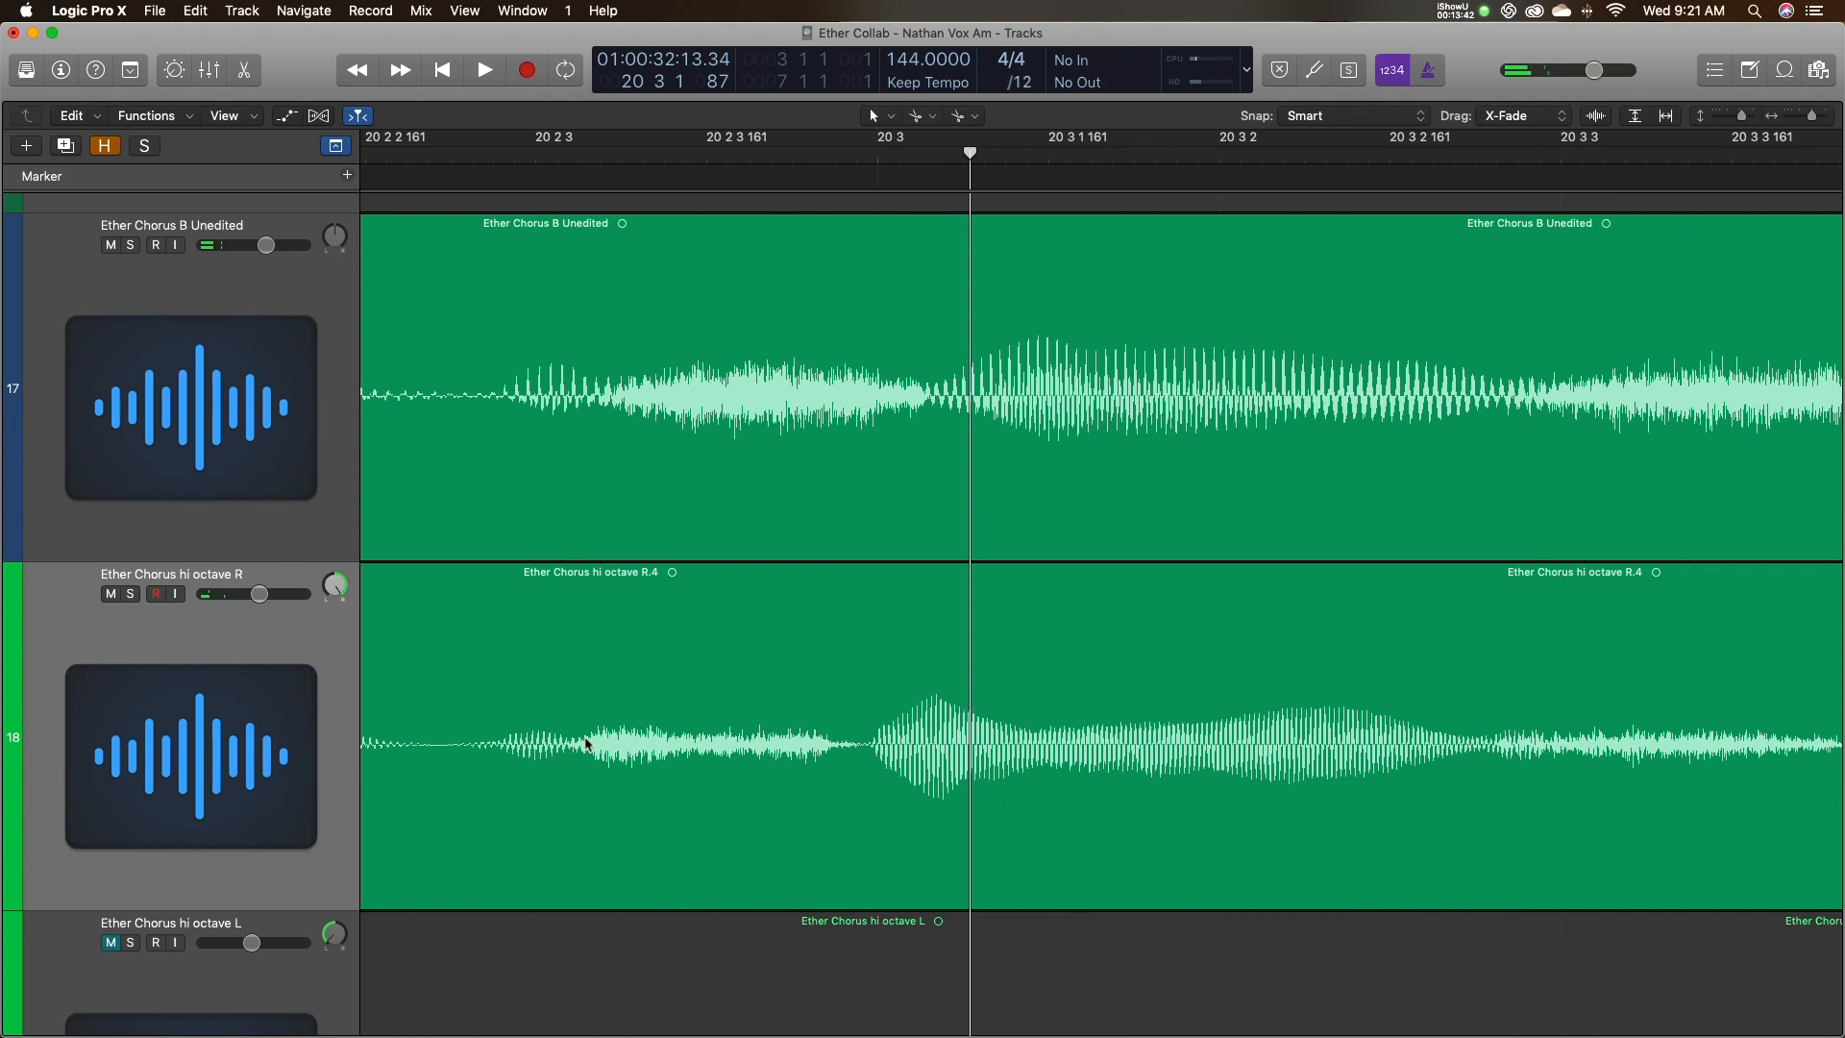
{"action": "left_click_drag", "start_coordinate": [518, 156], "coordinate": [884, 158]}
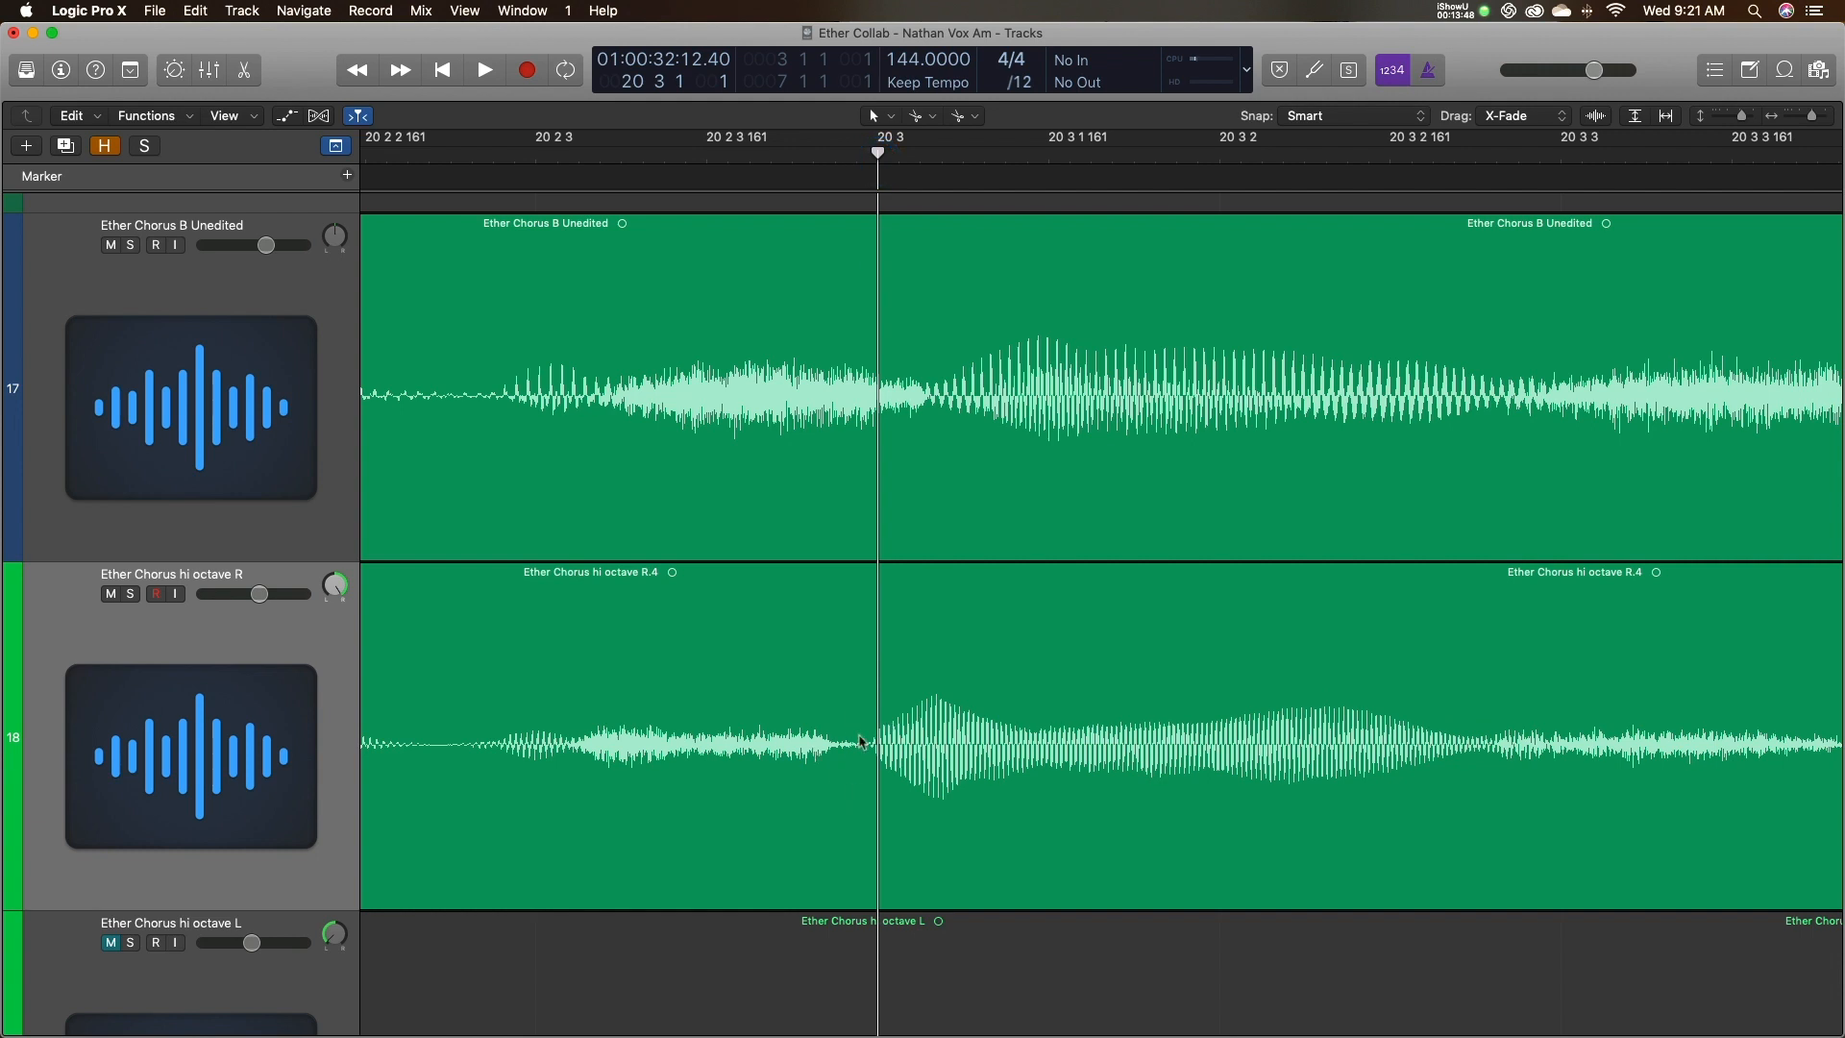
Split the hi octave R region before 20 2 3, shift the remainder later to match the lead, and split it again just after 20 2 3.
{"action": "left_click", "coordinate": [467, 747], "text": "super"}
{"action": "left_click_drag", "start_coordinate": [573, 746], "coordinate": [459, 798]}
{"action": "left_click", "coordinate": [596, 747], "text": "super"}
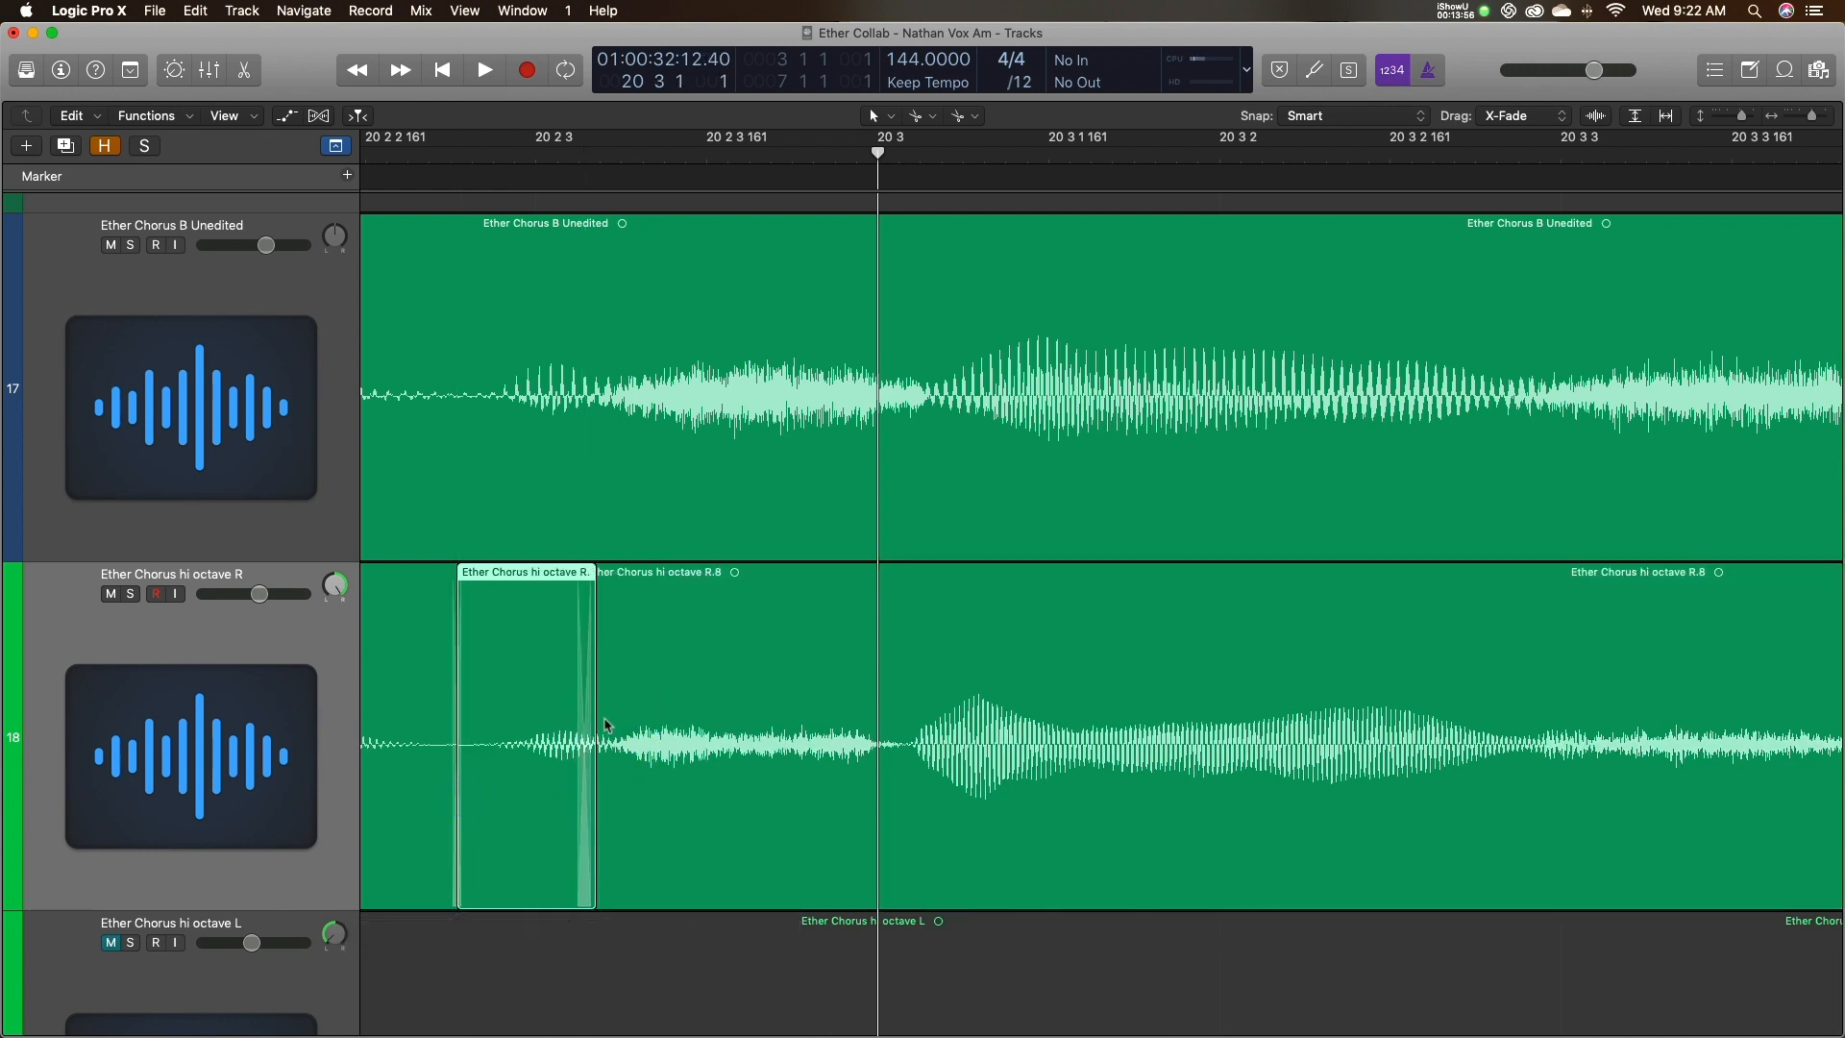
Split the hi octave R region just before 20 3, shift the remainder later to match the lead, and extend its start back into a crossfade.
{"action": "left_click", "coordinate": [856, 749], "text": "super"}
{"action": "left_click_drag", "start_coordinate": [941, 746], "coordinate": [892, 757]}
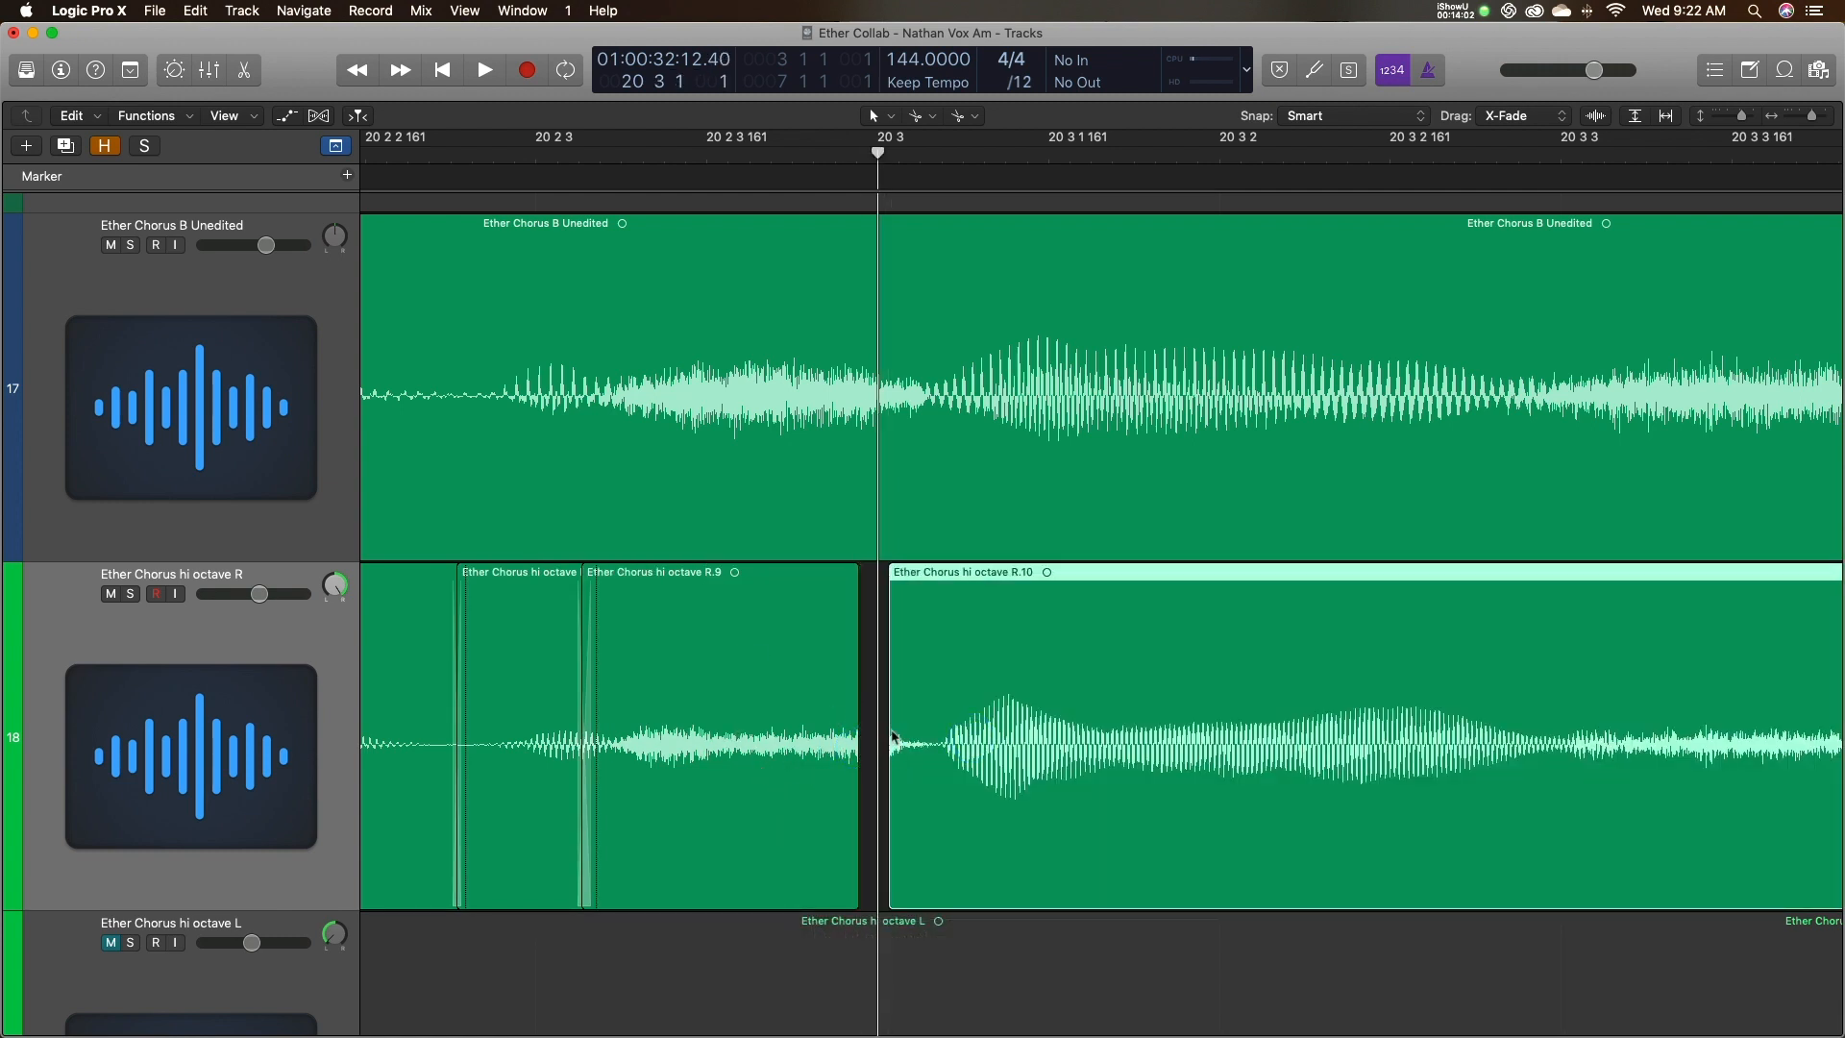
{"action": "left_click_drag", "start_coordinate": [964, 735], "coordinate": [976, 741]}
{"action": "left_click_drag", "start_coordinate": [899, 807], "coordinate": [813, 805]}
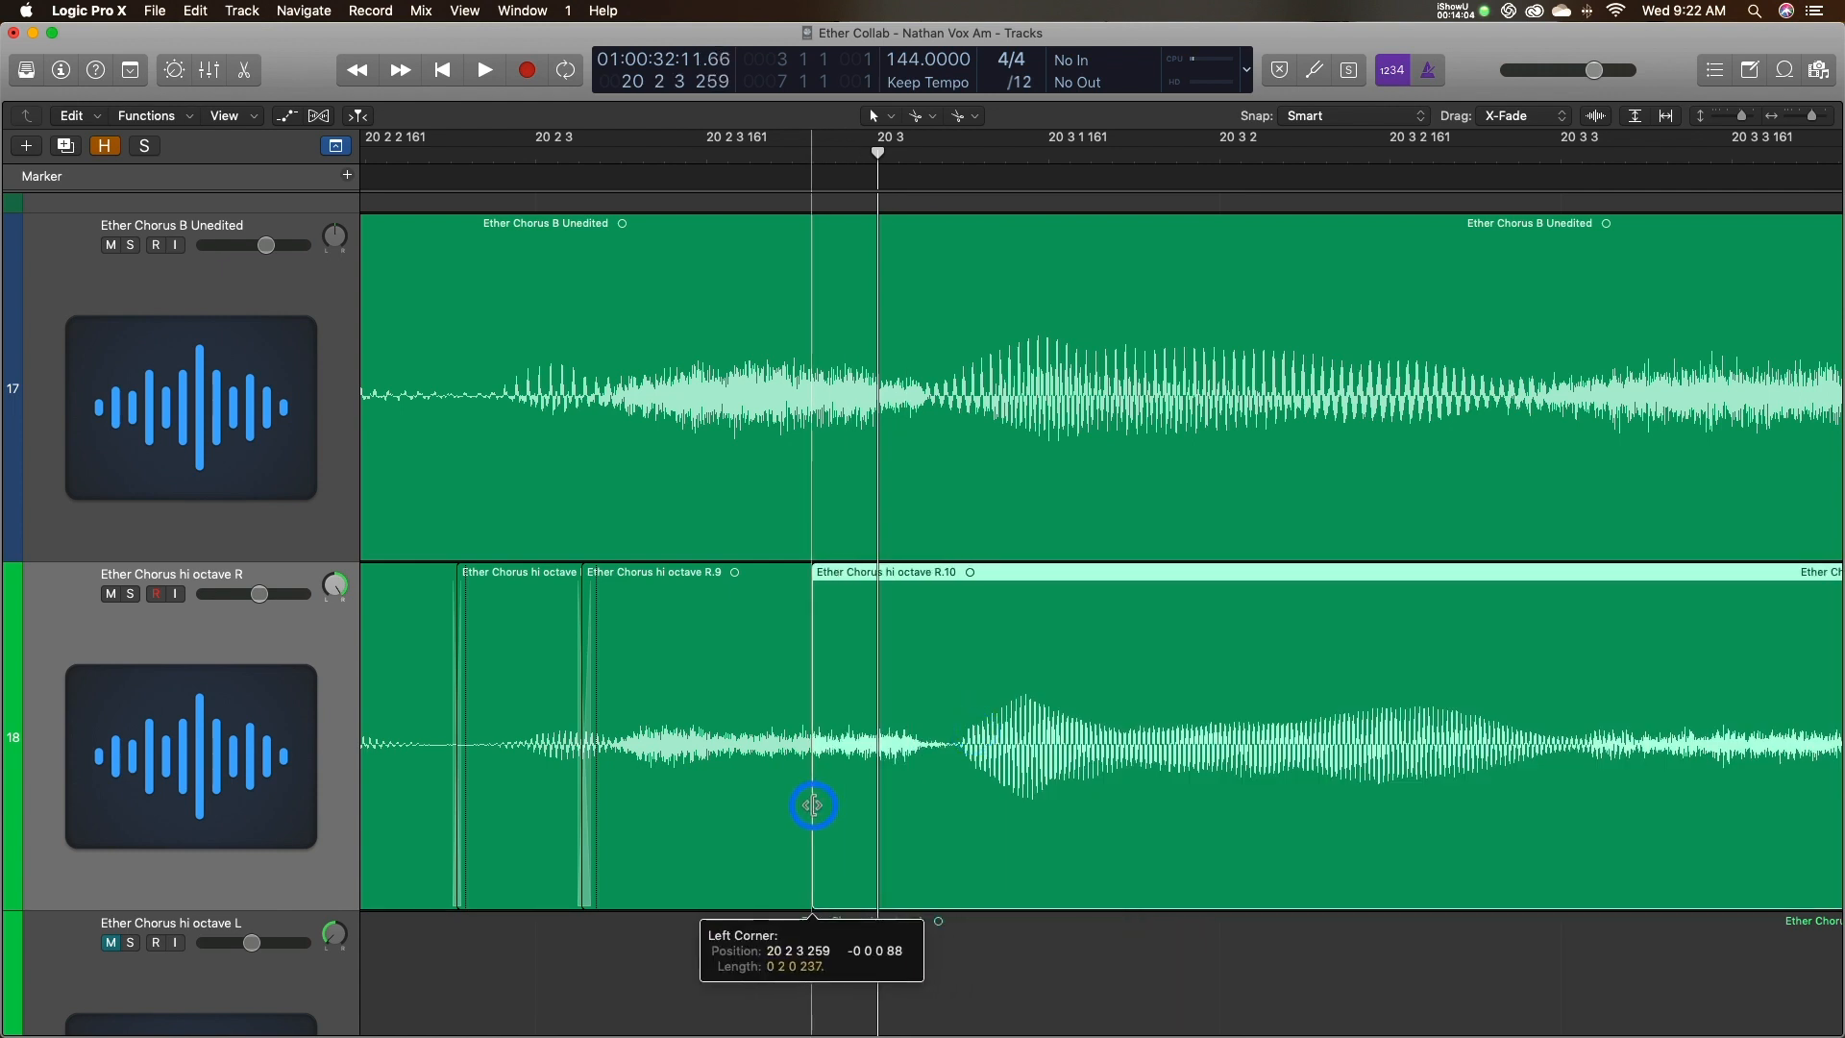
Audition the edits from around 20 2 and compare both vocals' waveforms up to just past bar 21.
{"action": "key", "text": "space"}
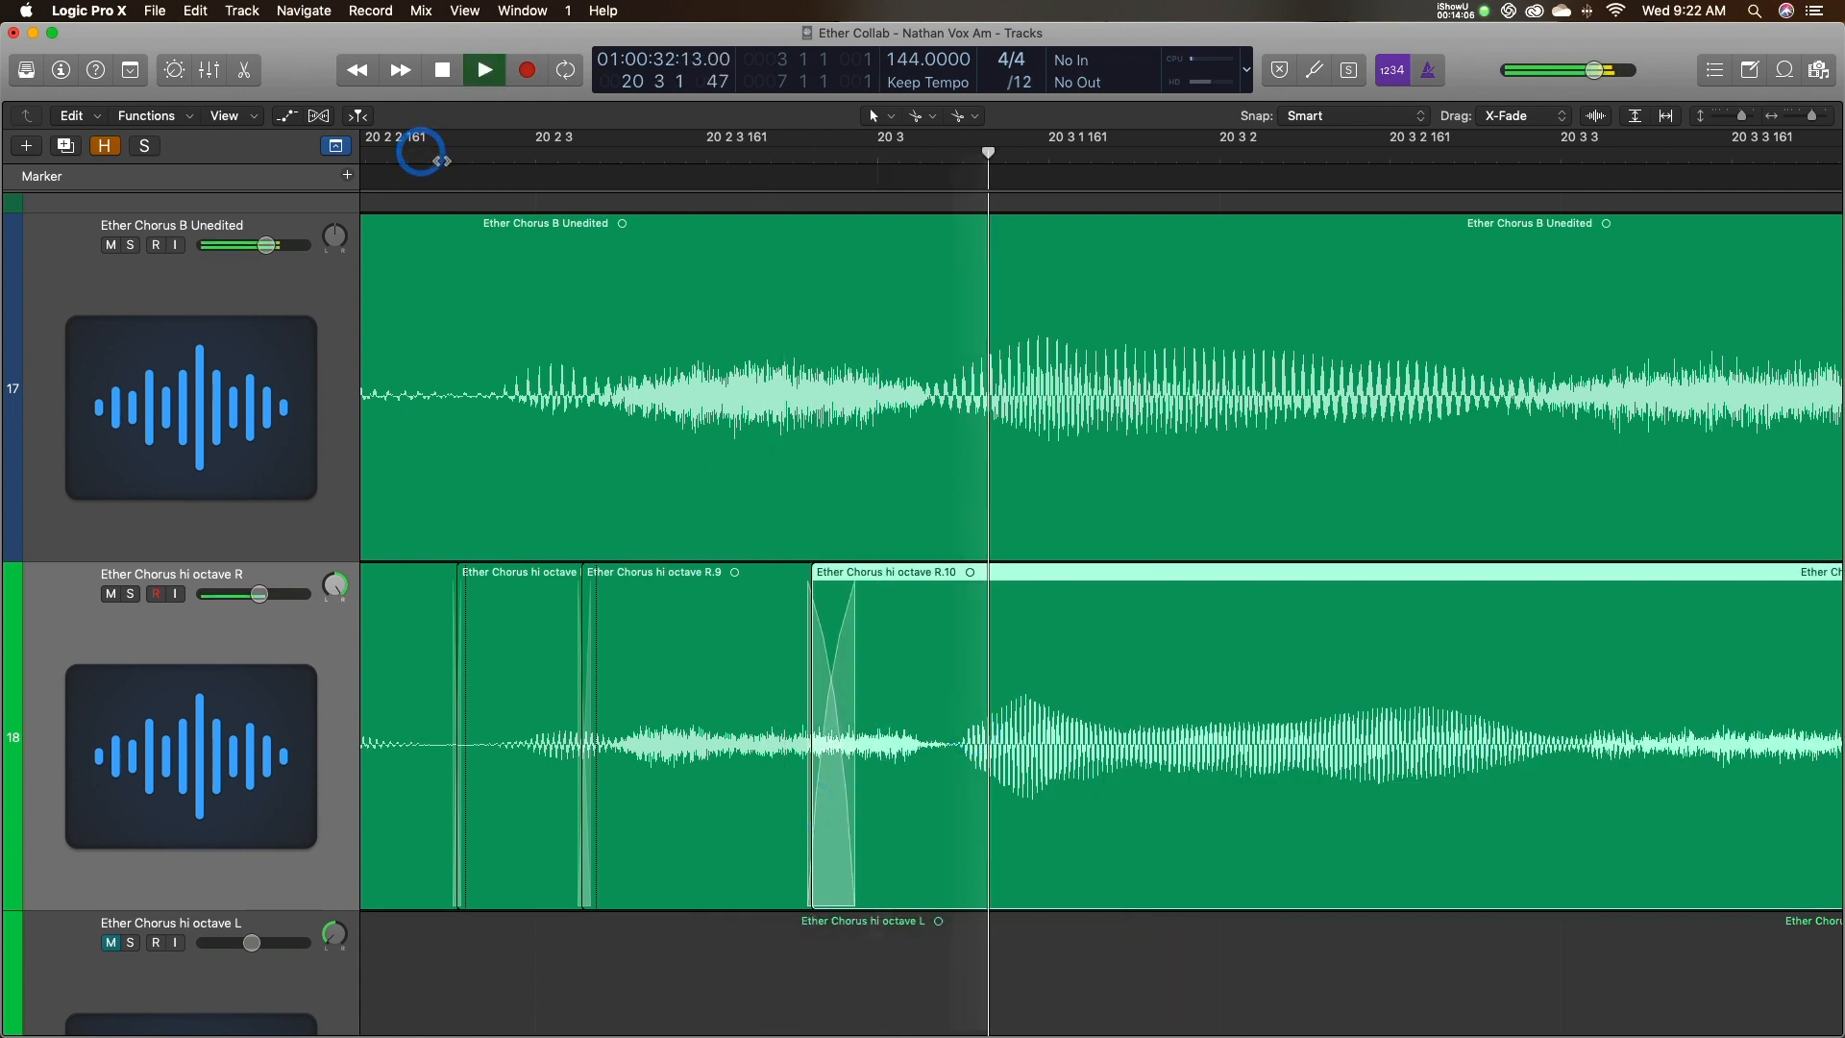
{"action": "left_click", "coordinate": [408, 154]}
{"action": "key", "text": "space"}
{"action": "scroll", "coordinate": [436, 193], "scroll_direction": "left", "scroll_amount": 10}
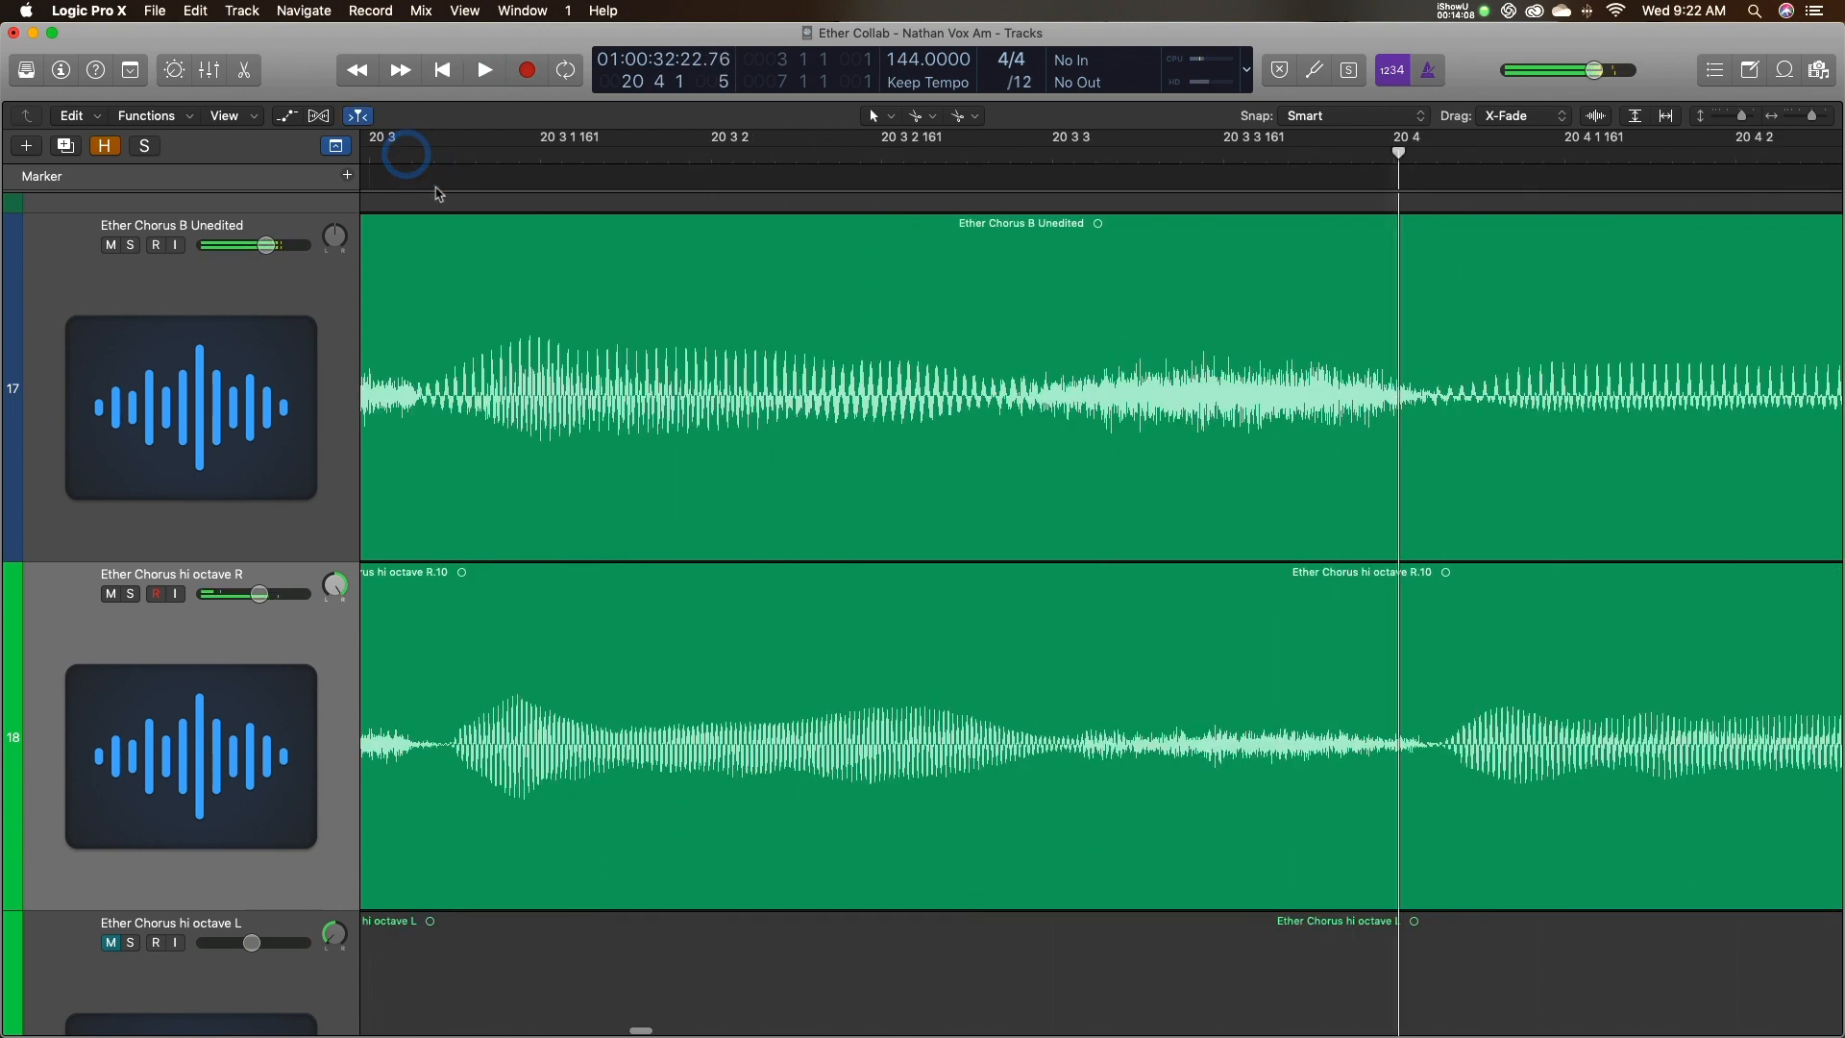
{"action": "key", "text": "space"}
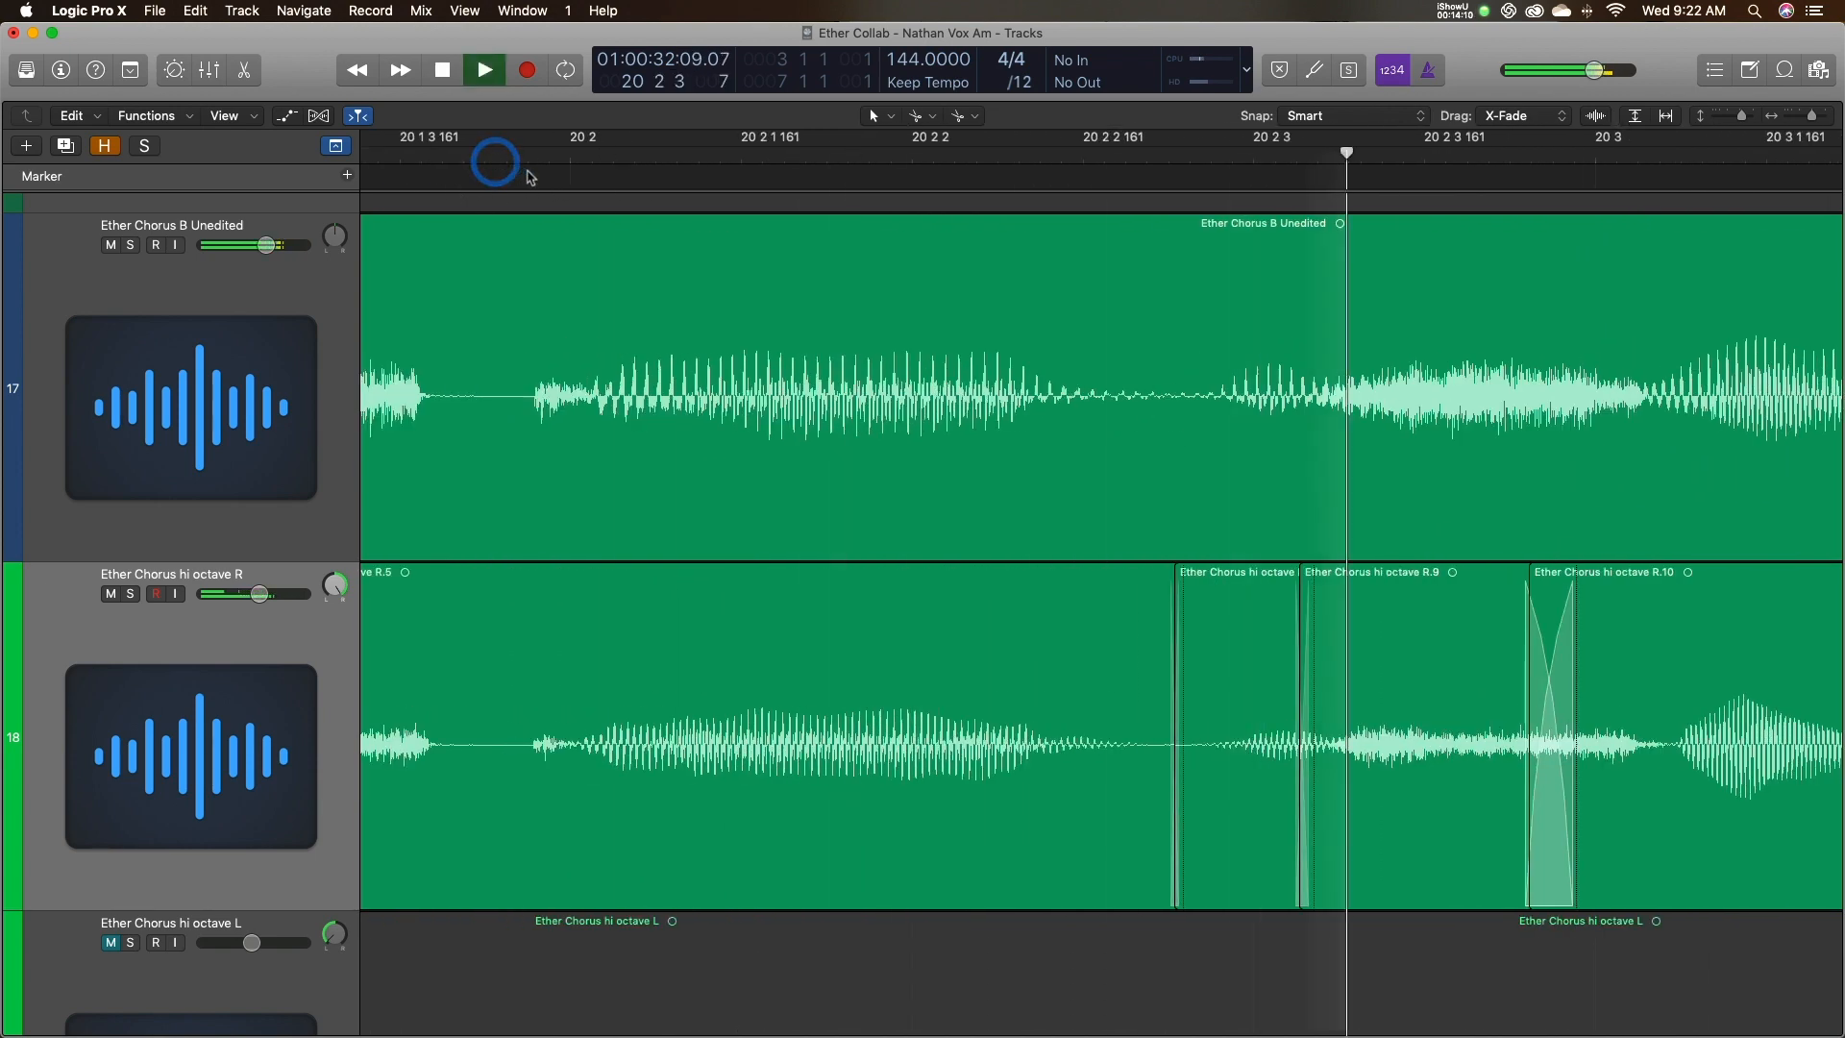
{"action": "scroll", "coordinate": [941, 534], "scroll_direction": "left", "scroll_amount": 2}
{"action": "scroll", "coordinate": [942, 631], "scroll_direction": "right", "scroll_amount": 8}
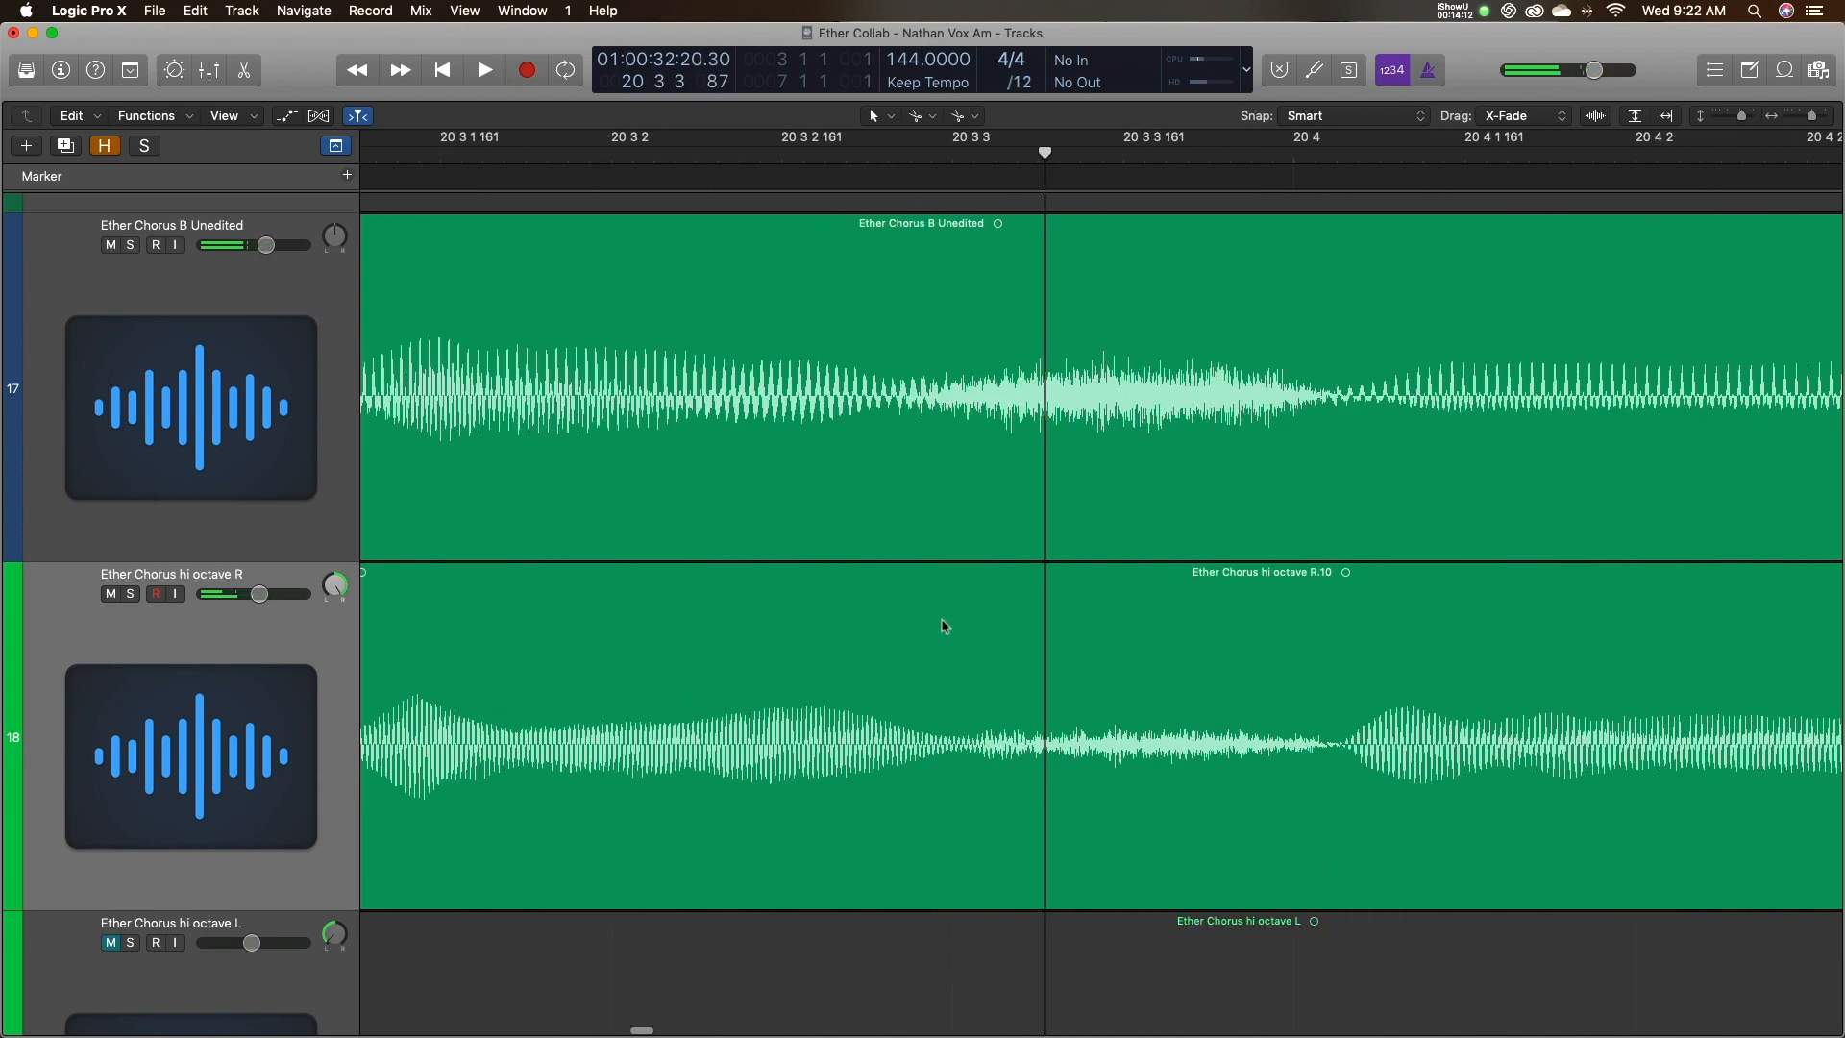
{"action": "scroll", "coordinate": [1056, 730], "scroll_direction": "right", "scroll_amount": 10}
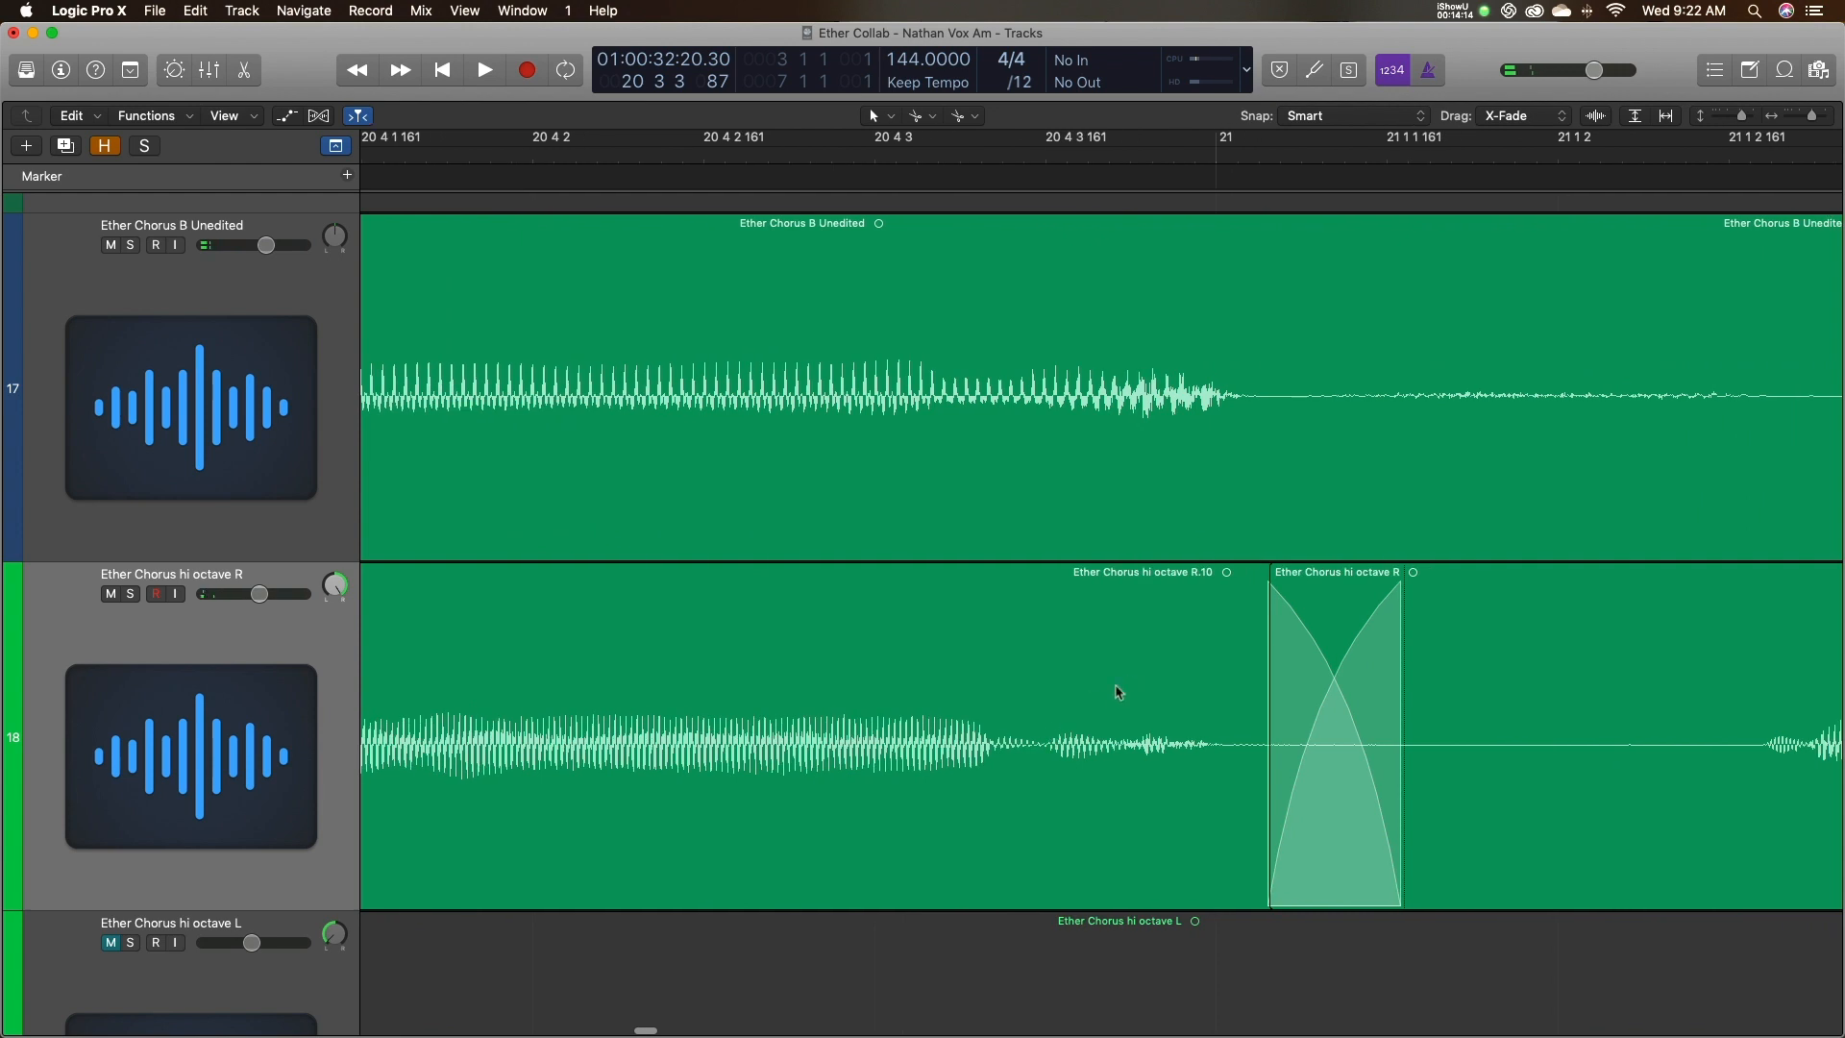
{"action": "key", "text": "space"}
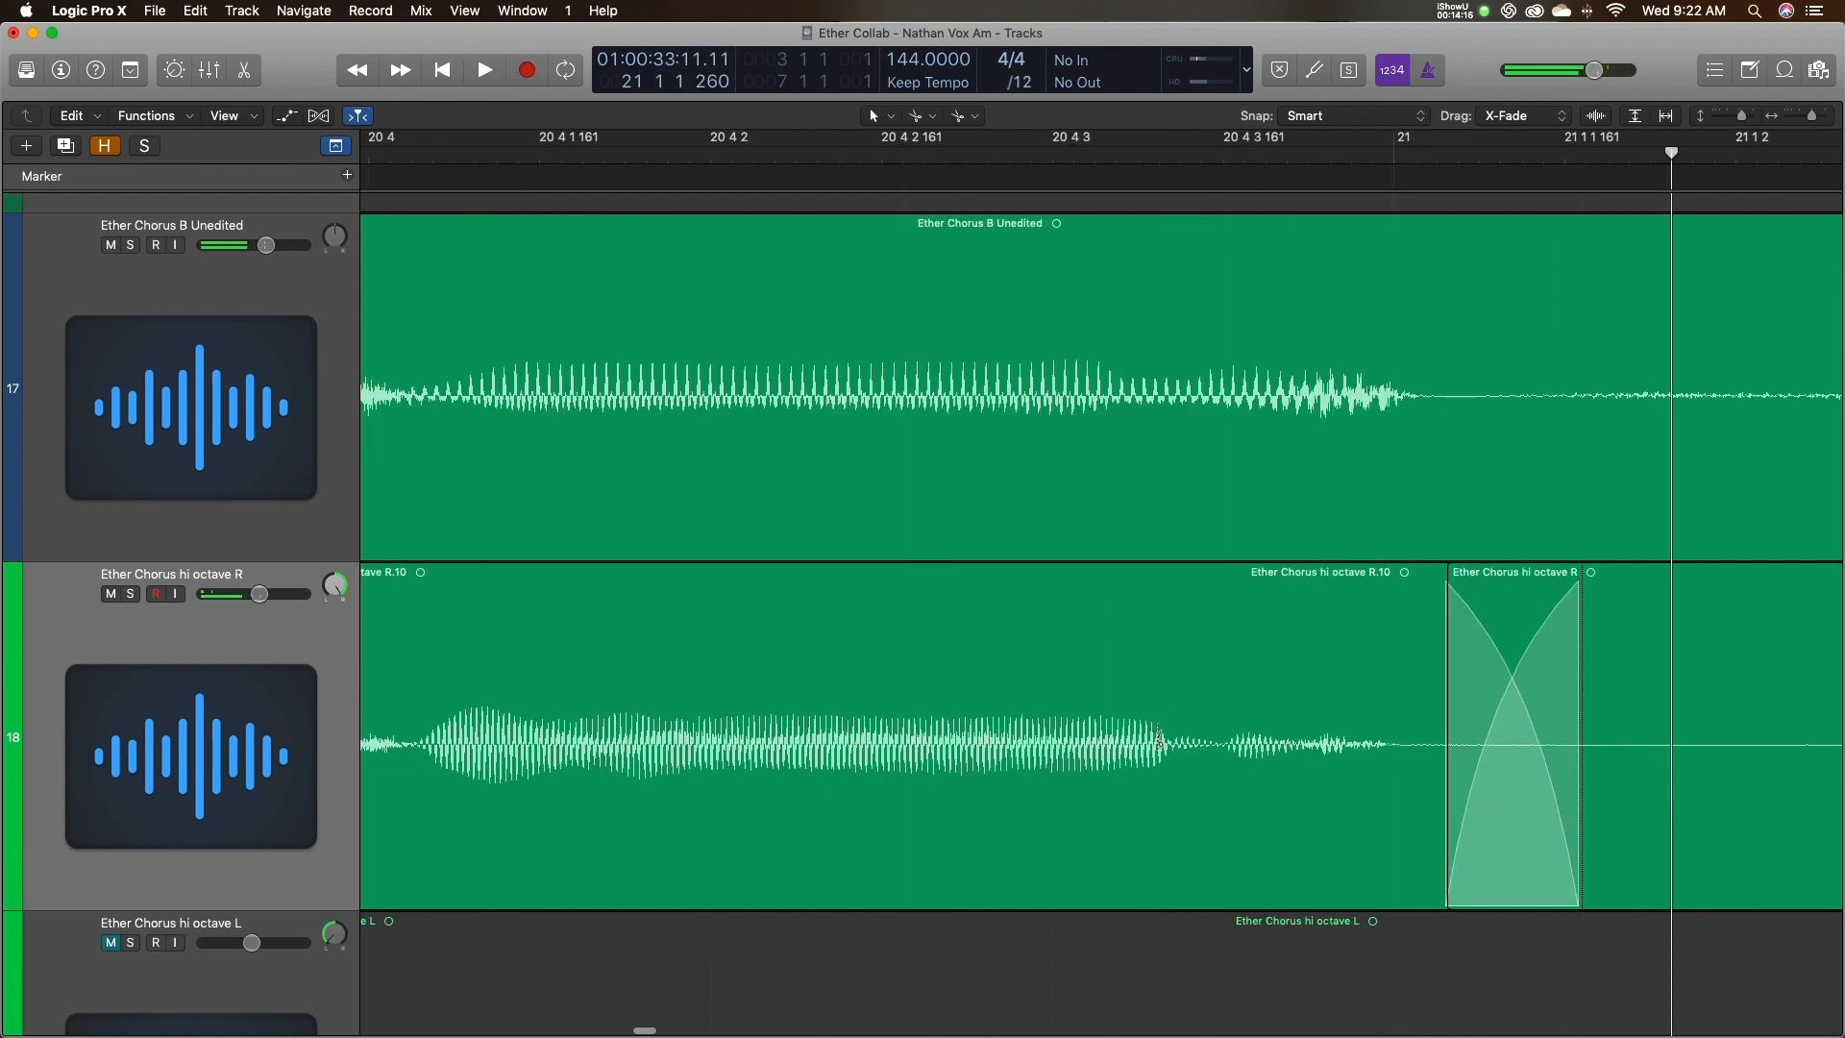
Split the hi octave R track at the note's end after 20 4 3 and in the silence past bar 21, and delete the silent crossfaded piece.
{"action": "left_click", "coordinate": [1159, 739], "text": "super"}
{"action": "scroll", "coordinate": [1557, 661], "scroll_direction": "right", "scroll_amount": 2}
{"action": "left_click", "coordinate": [1578, 661], "text": "super"}
{"action": "left_click", "coordinate": [1535, 662]}
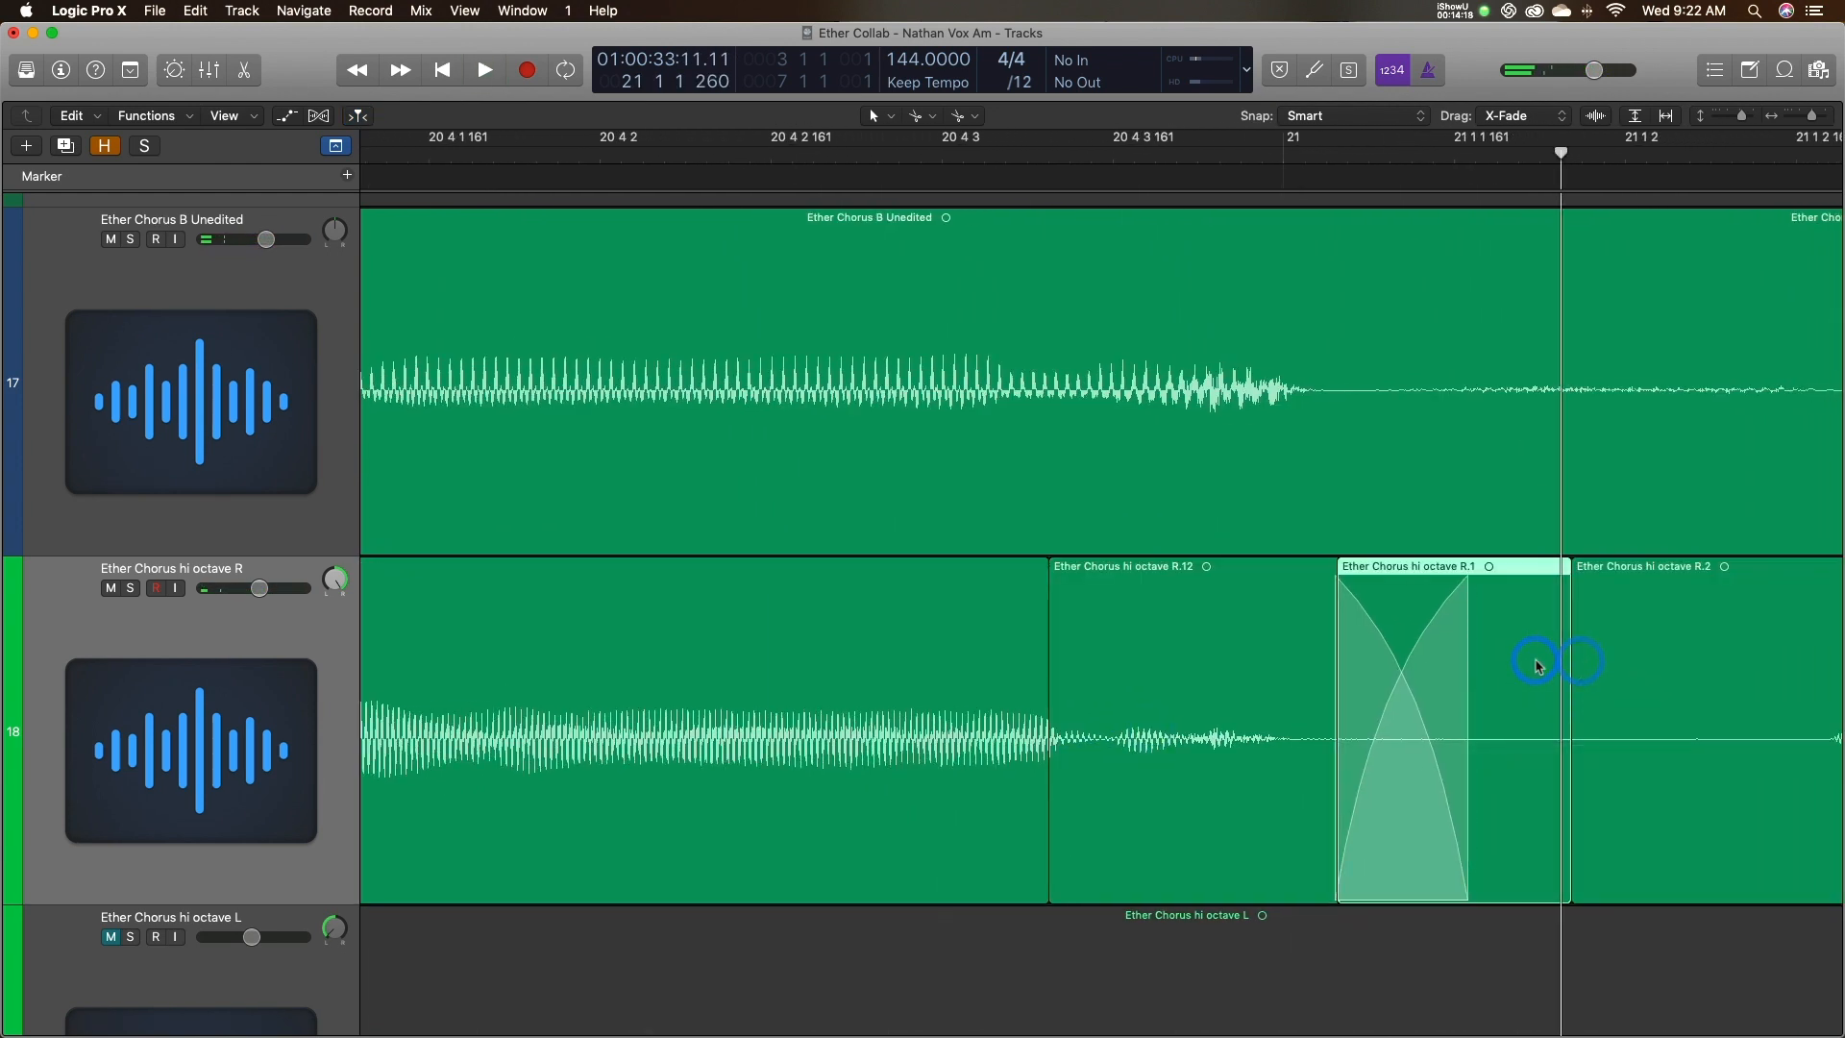
{"action": "key", "text": "Delete"}
Shift the short tail piece before bar 21 later to match the lead, extend its start back into a crossfade, and audition it.
{"action": "left_click_drag", "start_coordinate": [1173, 672], "coordinate": [1194, 675]}
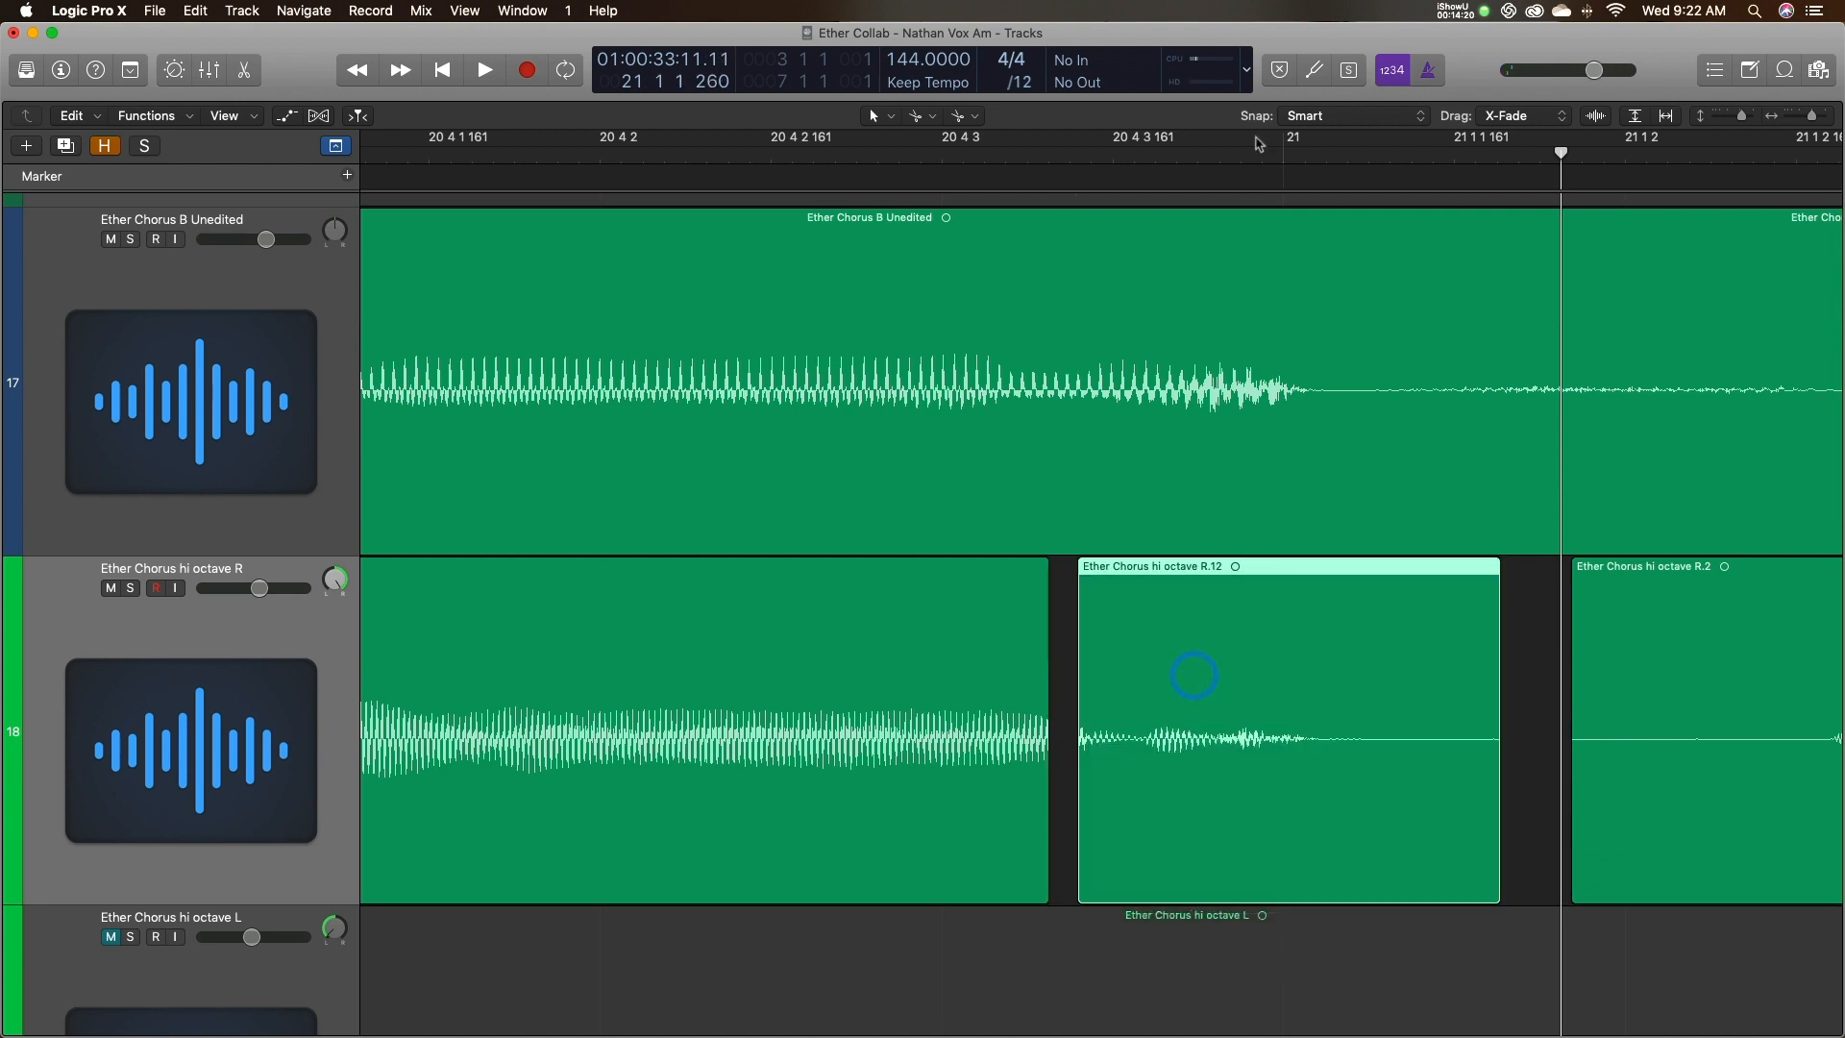
{"action": "left_click", "coordinate": [1283, 158]}
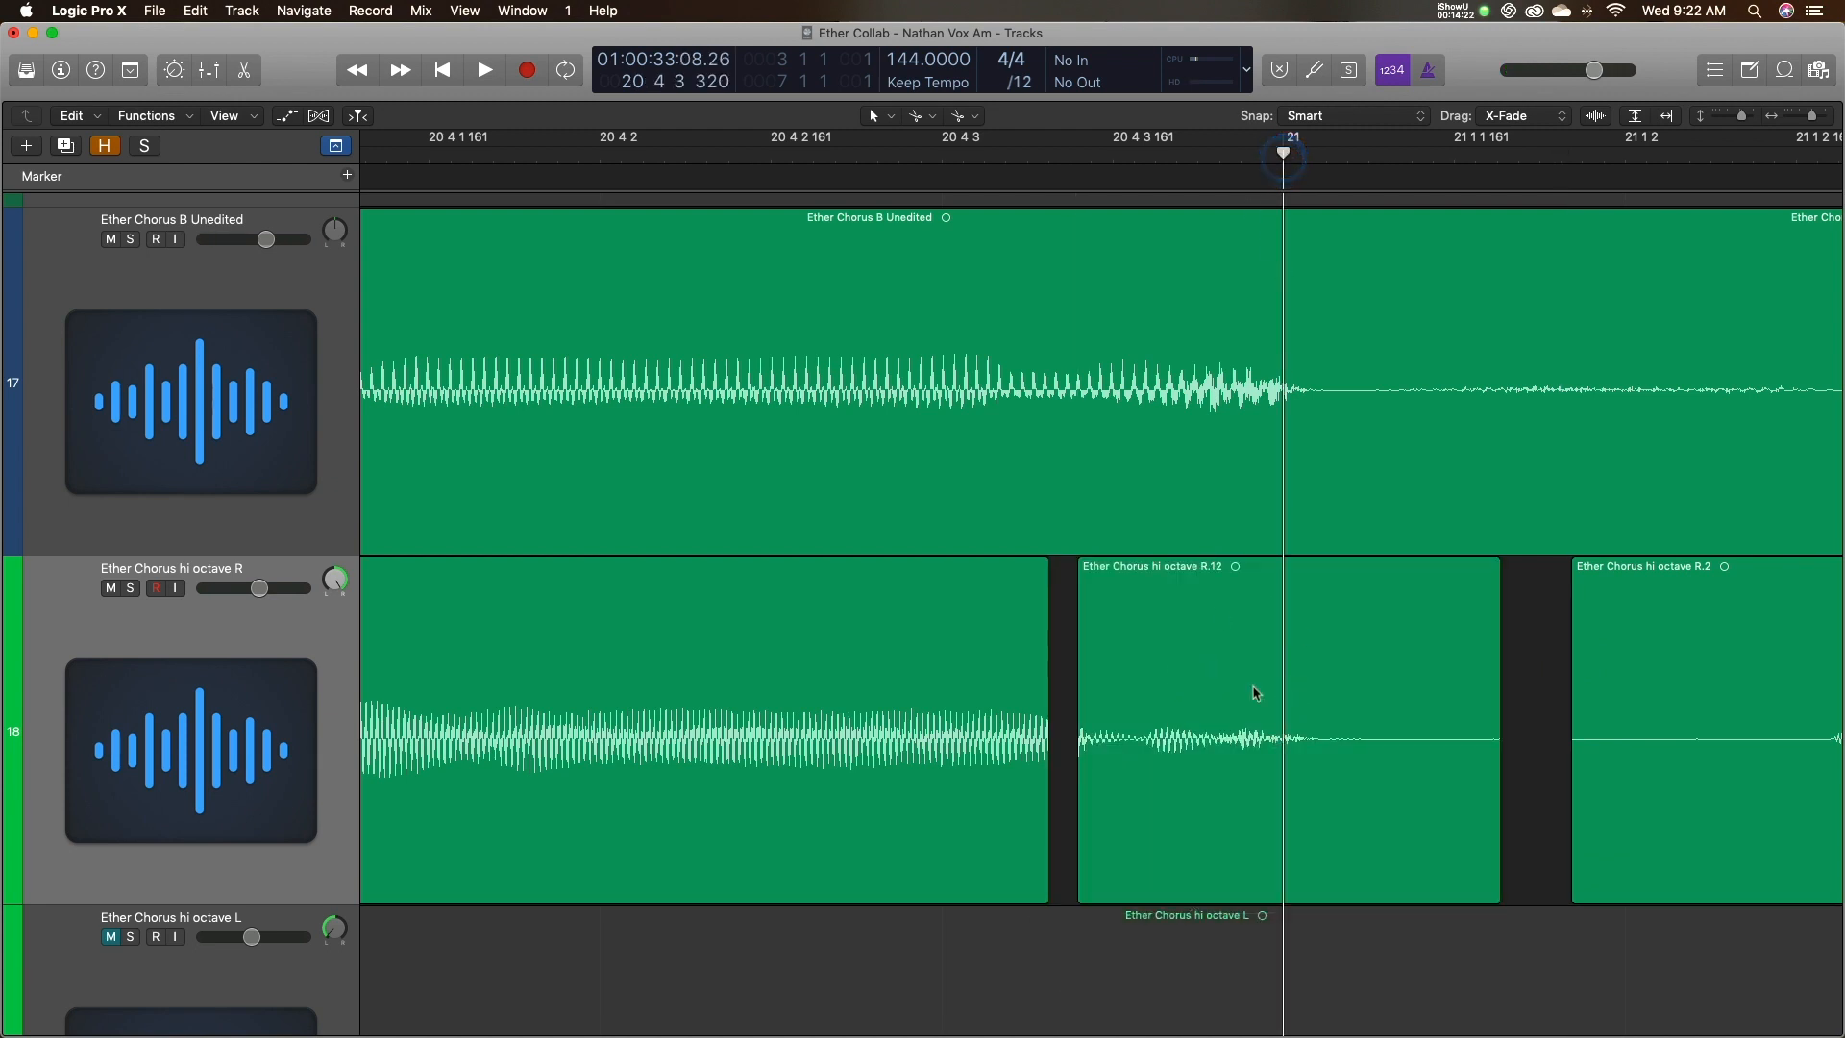
{"action": "left_click_drag", "start_coordinate": [1078, 807], "coordinate": [917, 805]}
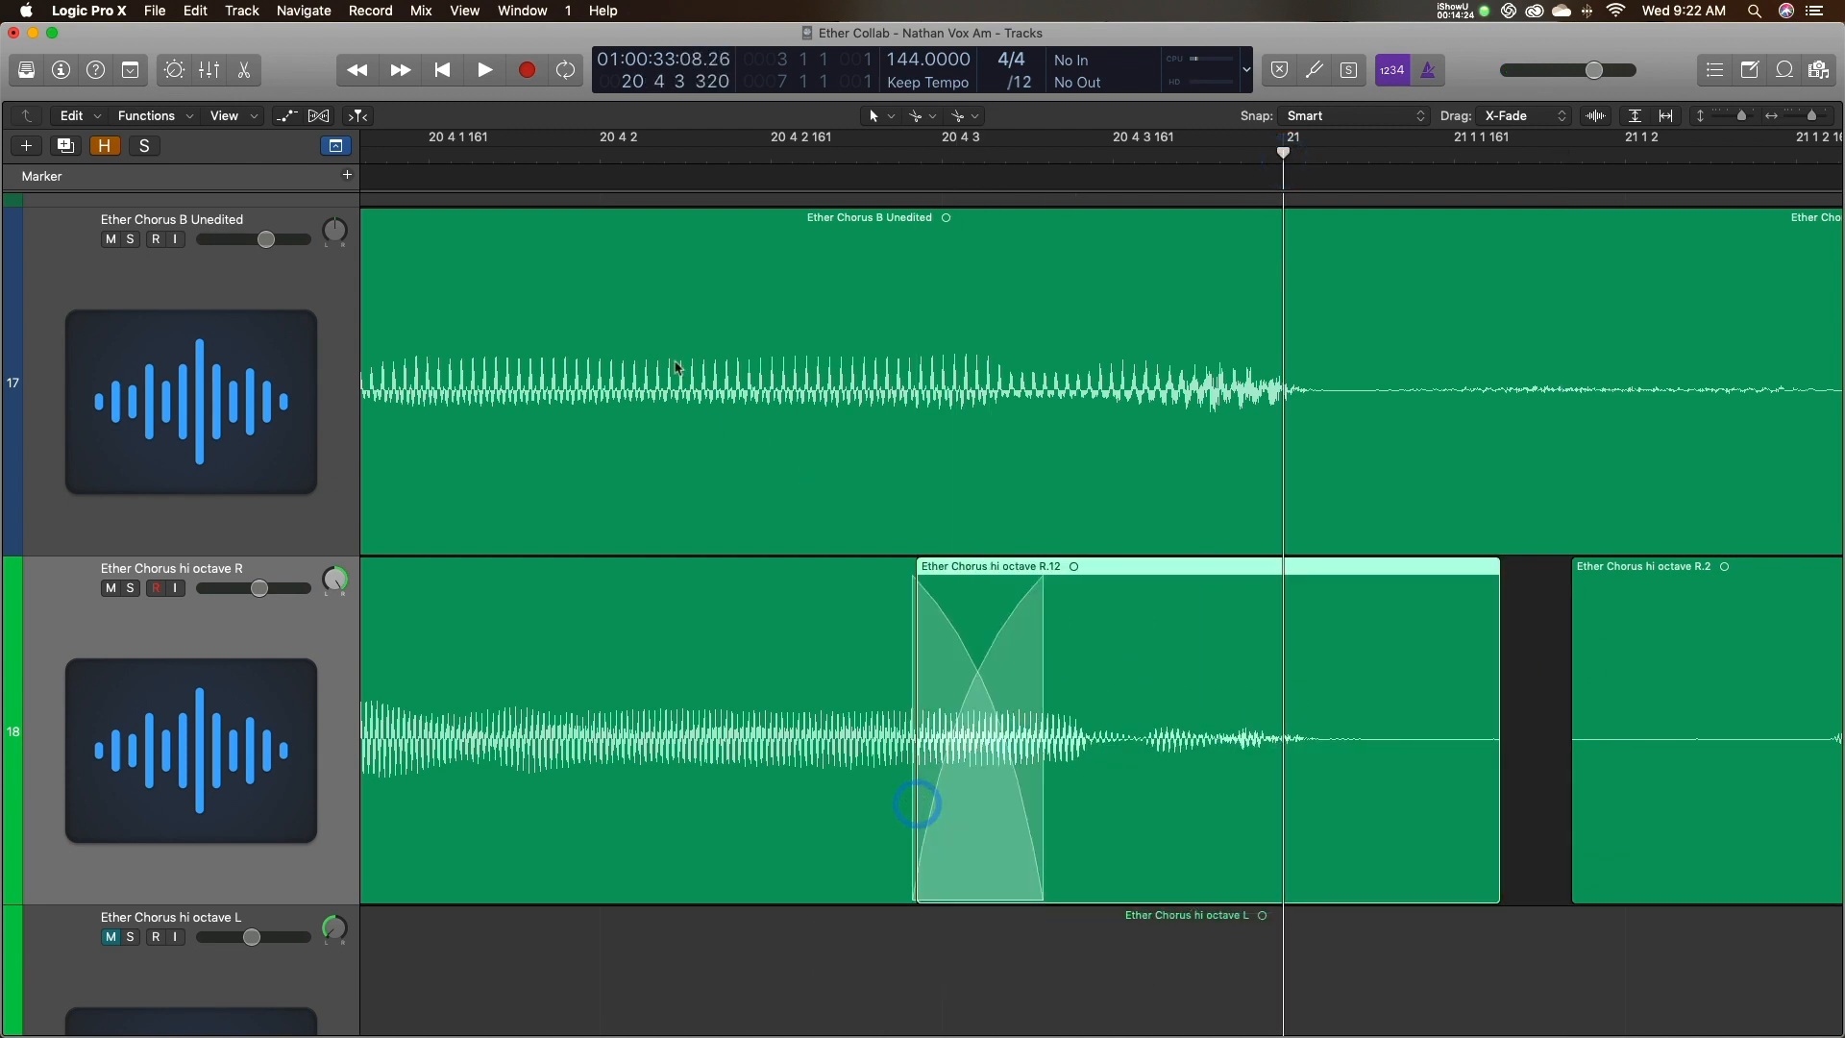
{"action": "left_click", "coordinate": [404, 163]}
{"action": "key", "text": "space"}
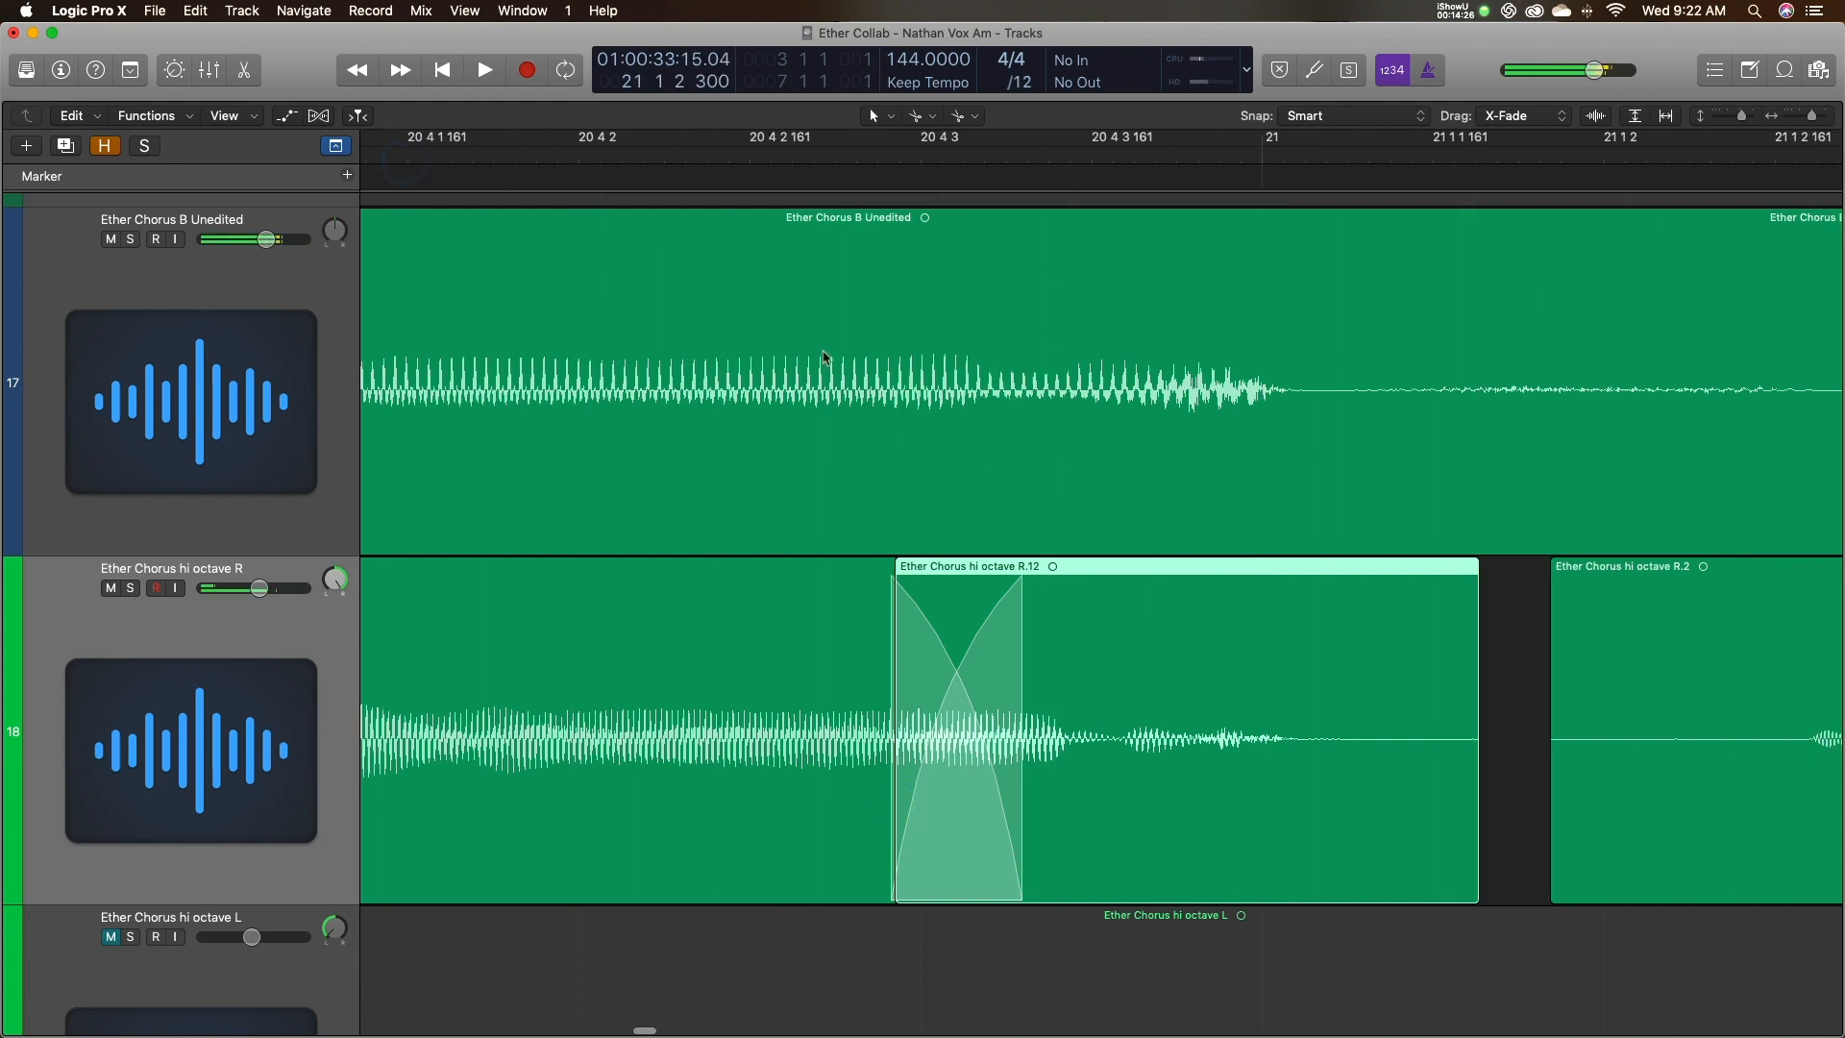
Shift the hi octave R region after the gap later to line up with the lead's sound at 21 1 3 and audition it.
{"action": "left_click", "coordinate": [1042, 149]}
{"action": "left_click_drag", "start_coordinate": [1137, 691], "coordinate": [1201, 684]}
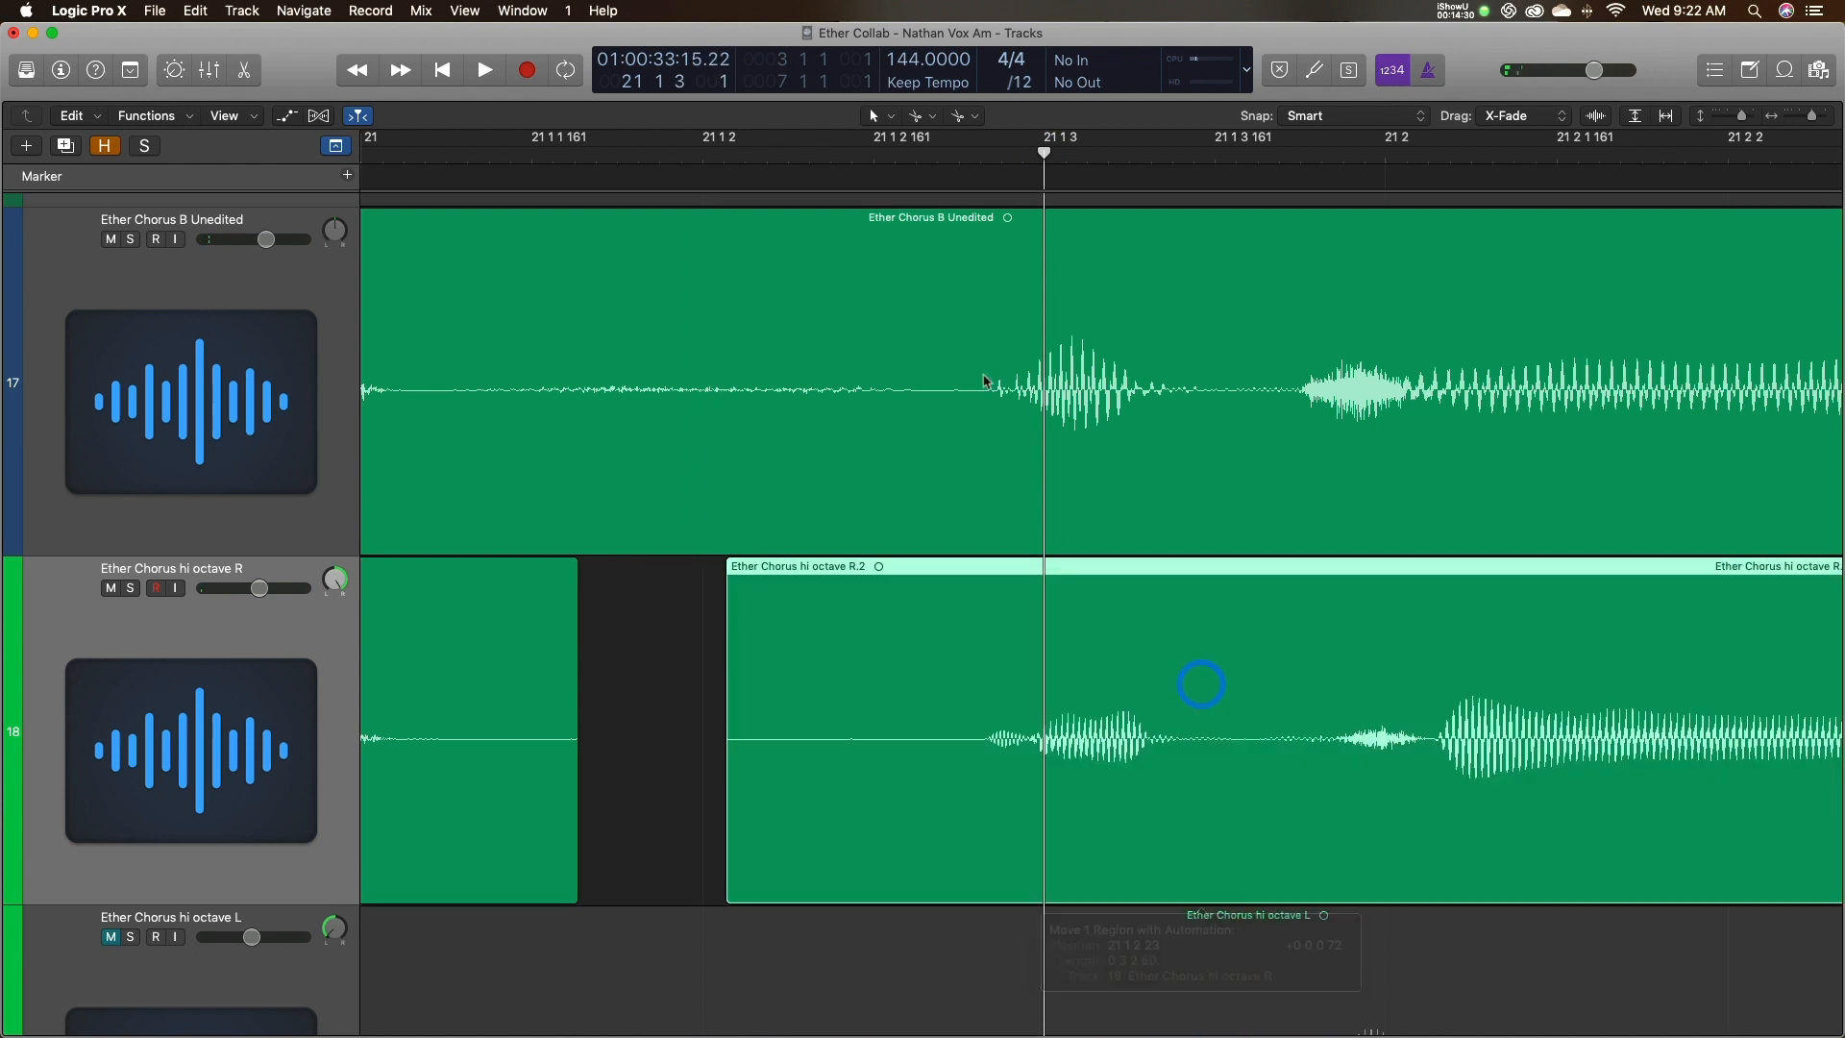
{"action": "left_click", "coordinate": [809, 158]}
{"action": "key", "text": "space"}
{"action": "key", "text": "space"}
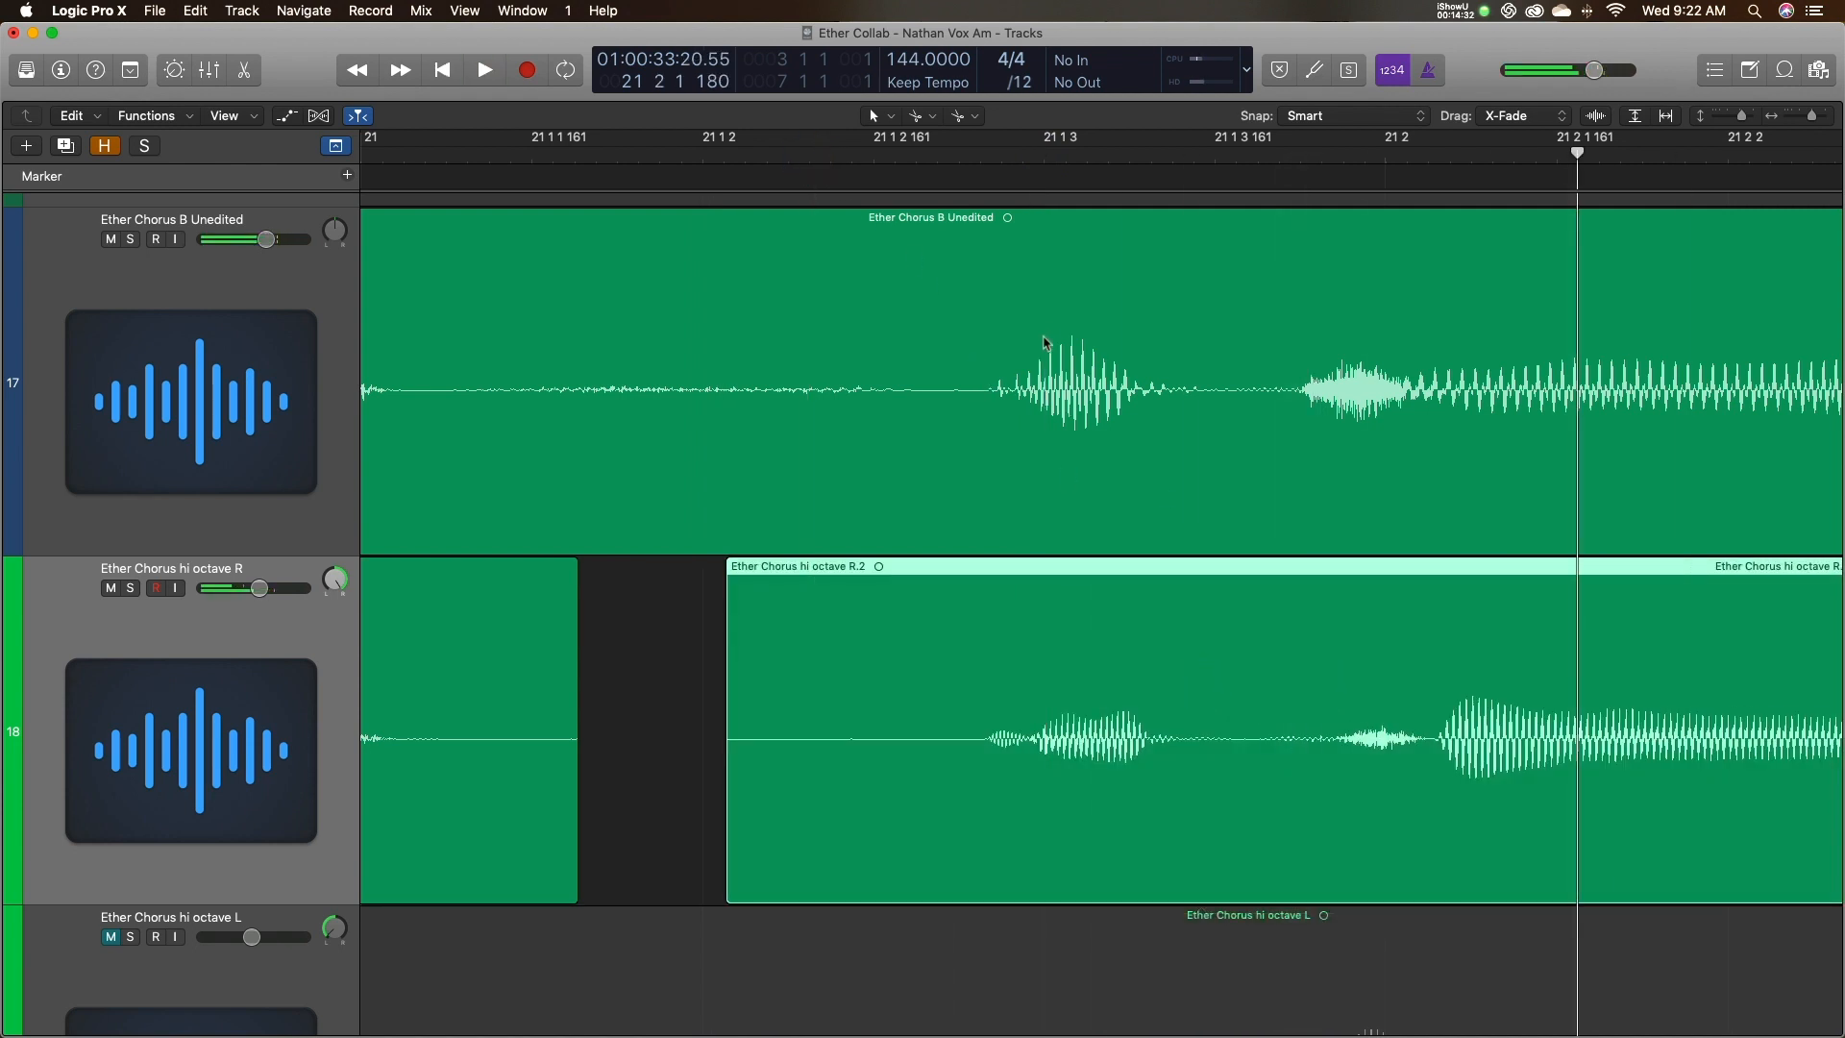
Split the hi octave R region in the pause before 21 2, shift the remainder slightly earlier to match the lead, and audition it.
{"action": "left_click", "coordinate": [1289, 740]}
{"action": "mouse_move", "coordinate": [1470, 724]}
{"action": "left_mouse_down"}
{"action": "mouse_move", "coordinate": [1416, 724]}
{"action": "mouse_move", "coordinate": [1441, 714]}
{"action": "left_mouse_up"}
{"action": "left_click", "coordinate": [892, 158]}
{"action": "key", "text": "space"}
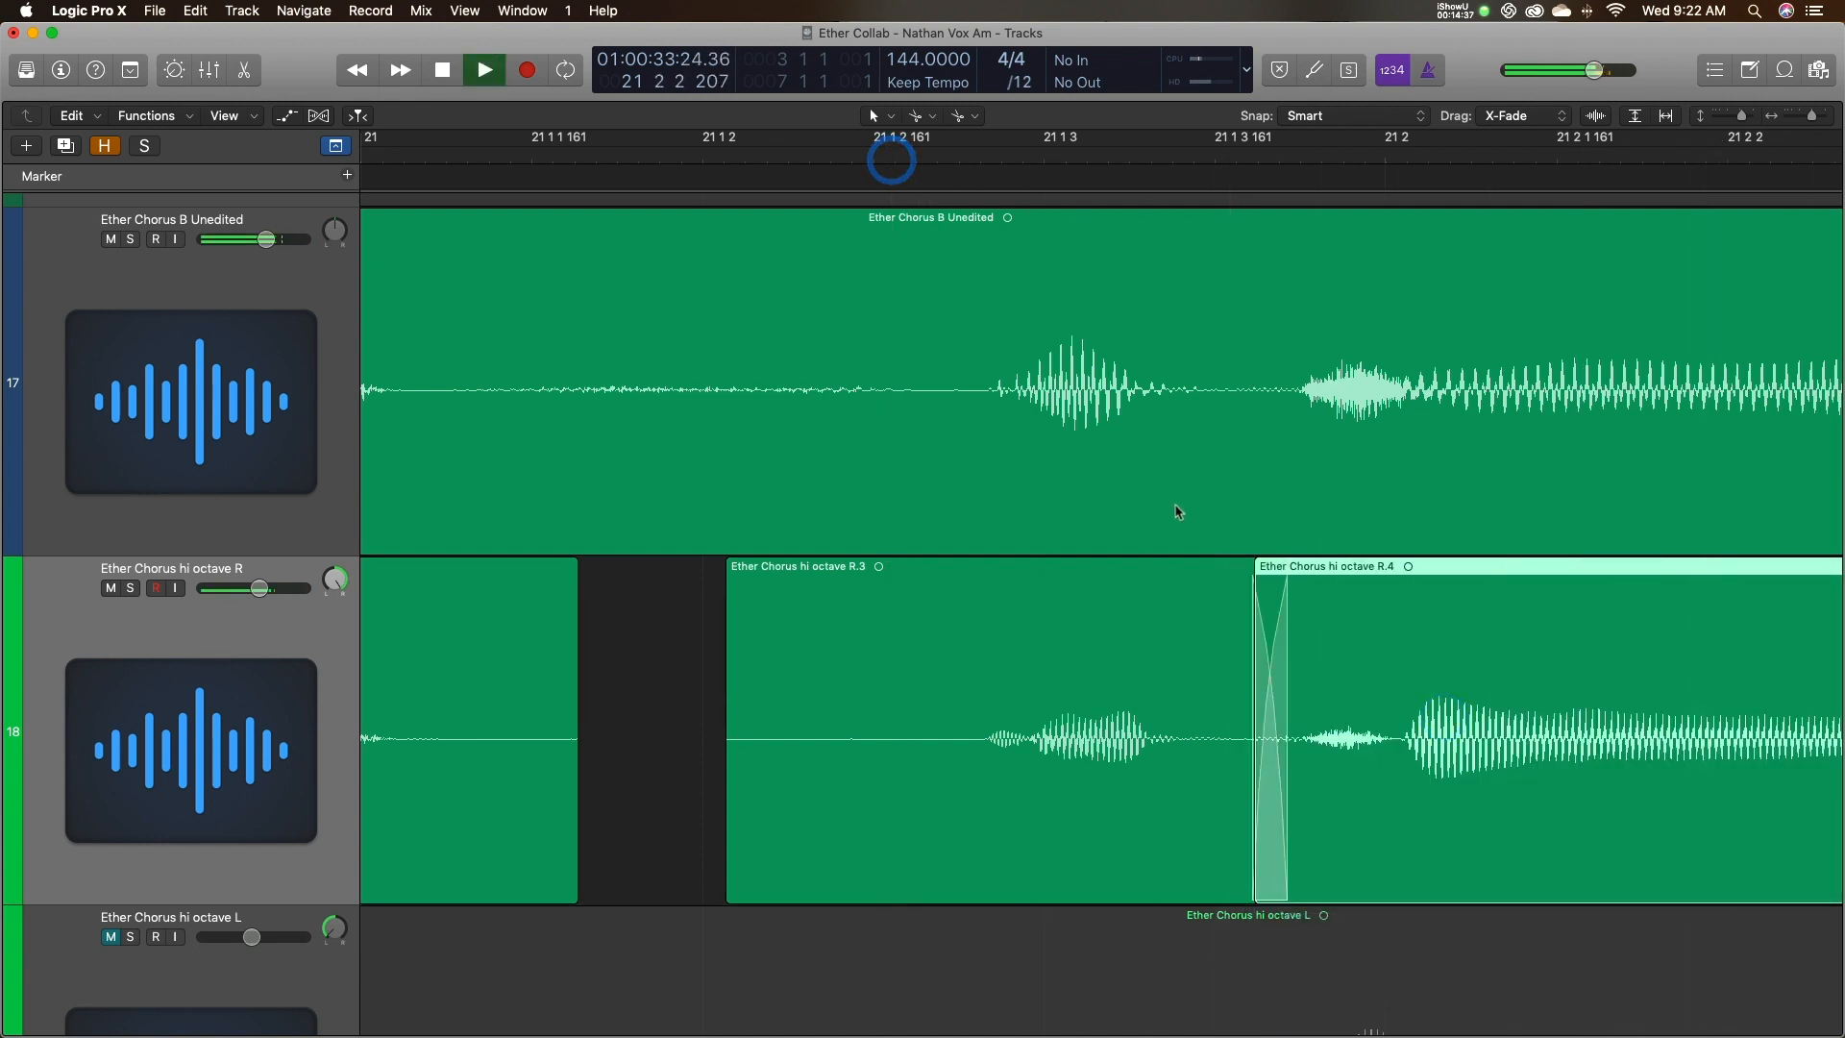
{"action": "key", "text": "space"}
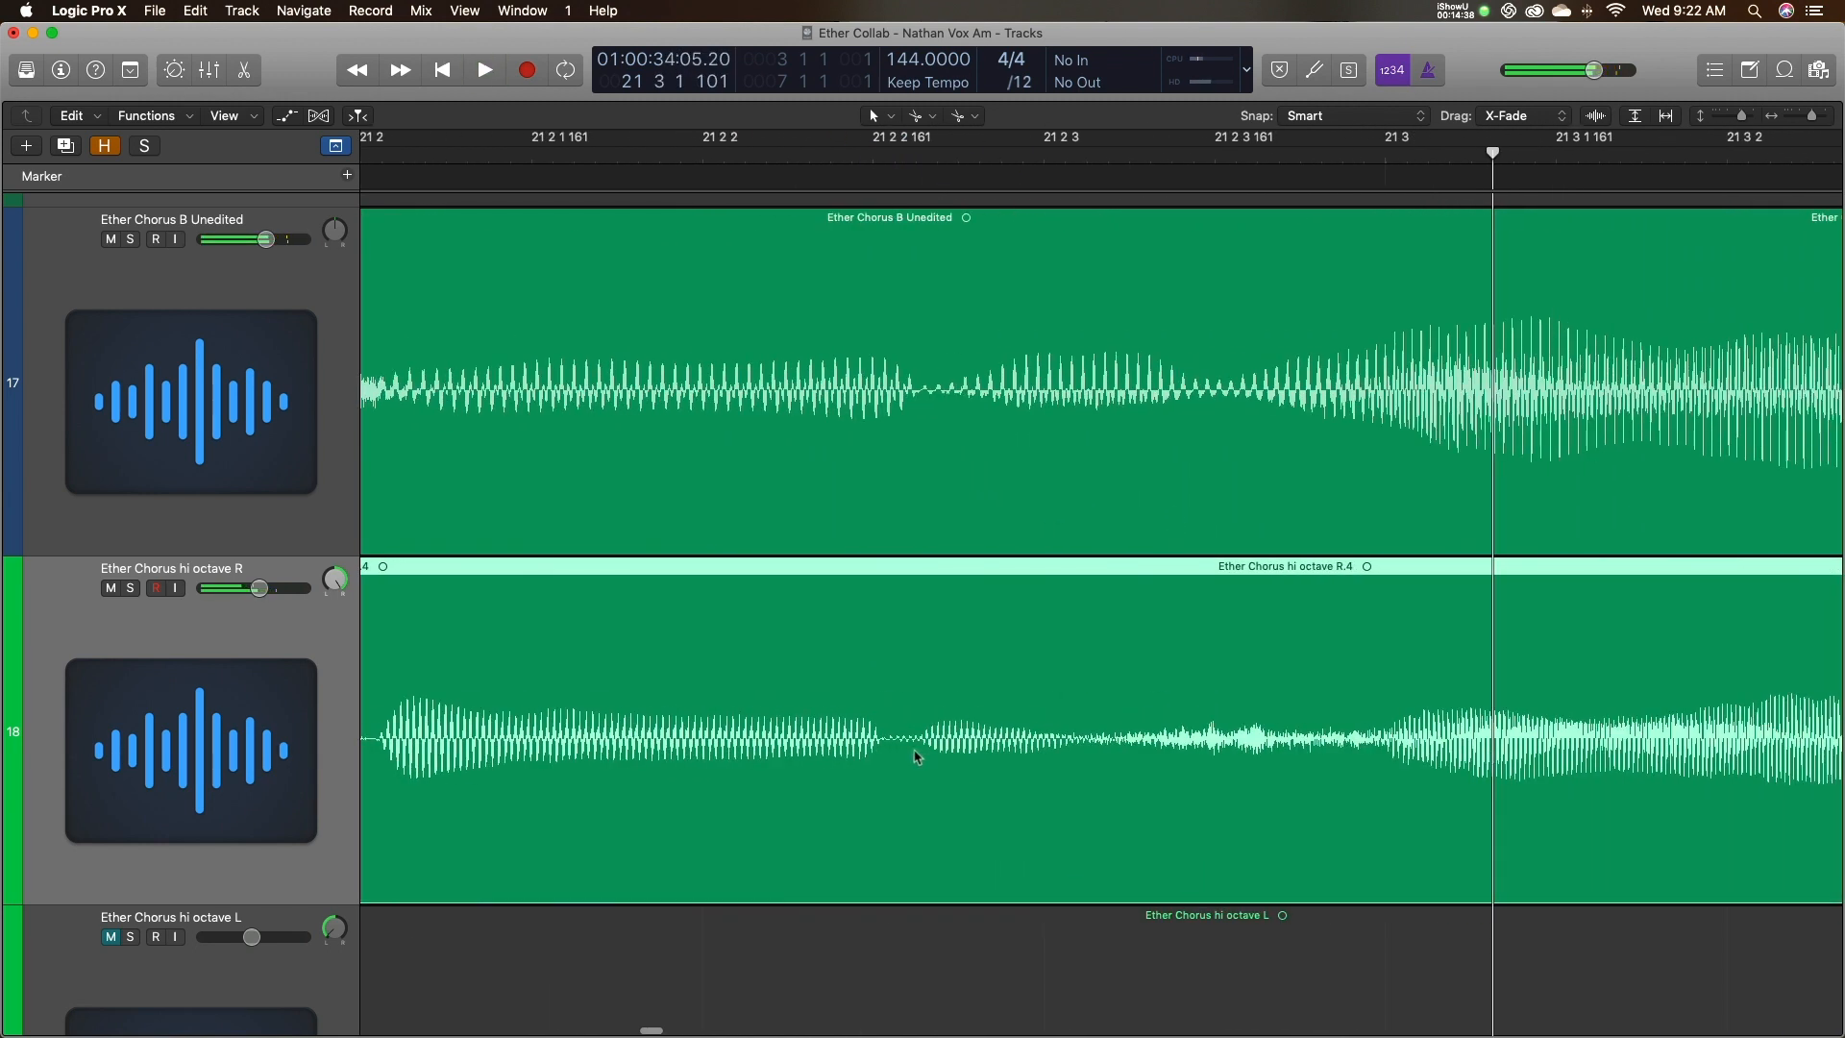
Split the hi octave R region near 21 2 2 161, shift the remainder later, extend its start back into a crossfade, and audition it.
{"action": "left_click", "coordinate": [917, 740]}
{"action": "left_click_drag", "start_coordinate": [921, 740], "coordinate": [797, 766]}
{"action": "left_click", "coordinate": [949, 764]}
{"action": "left_click", "coordinate": [394, 157]}
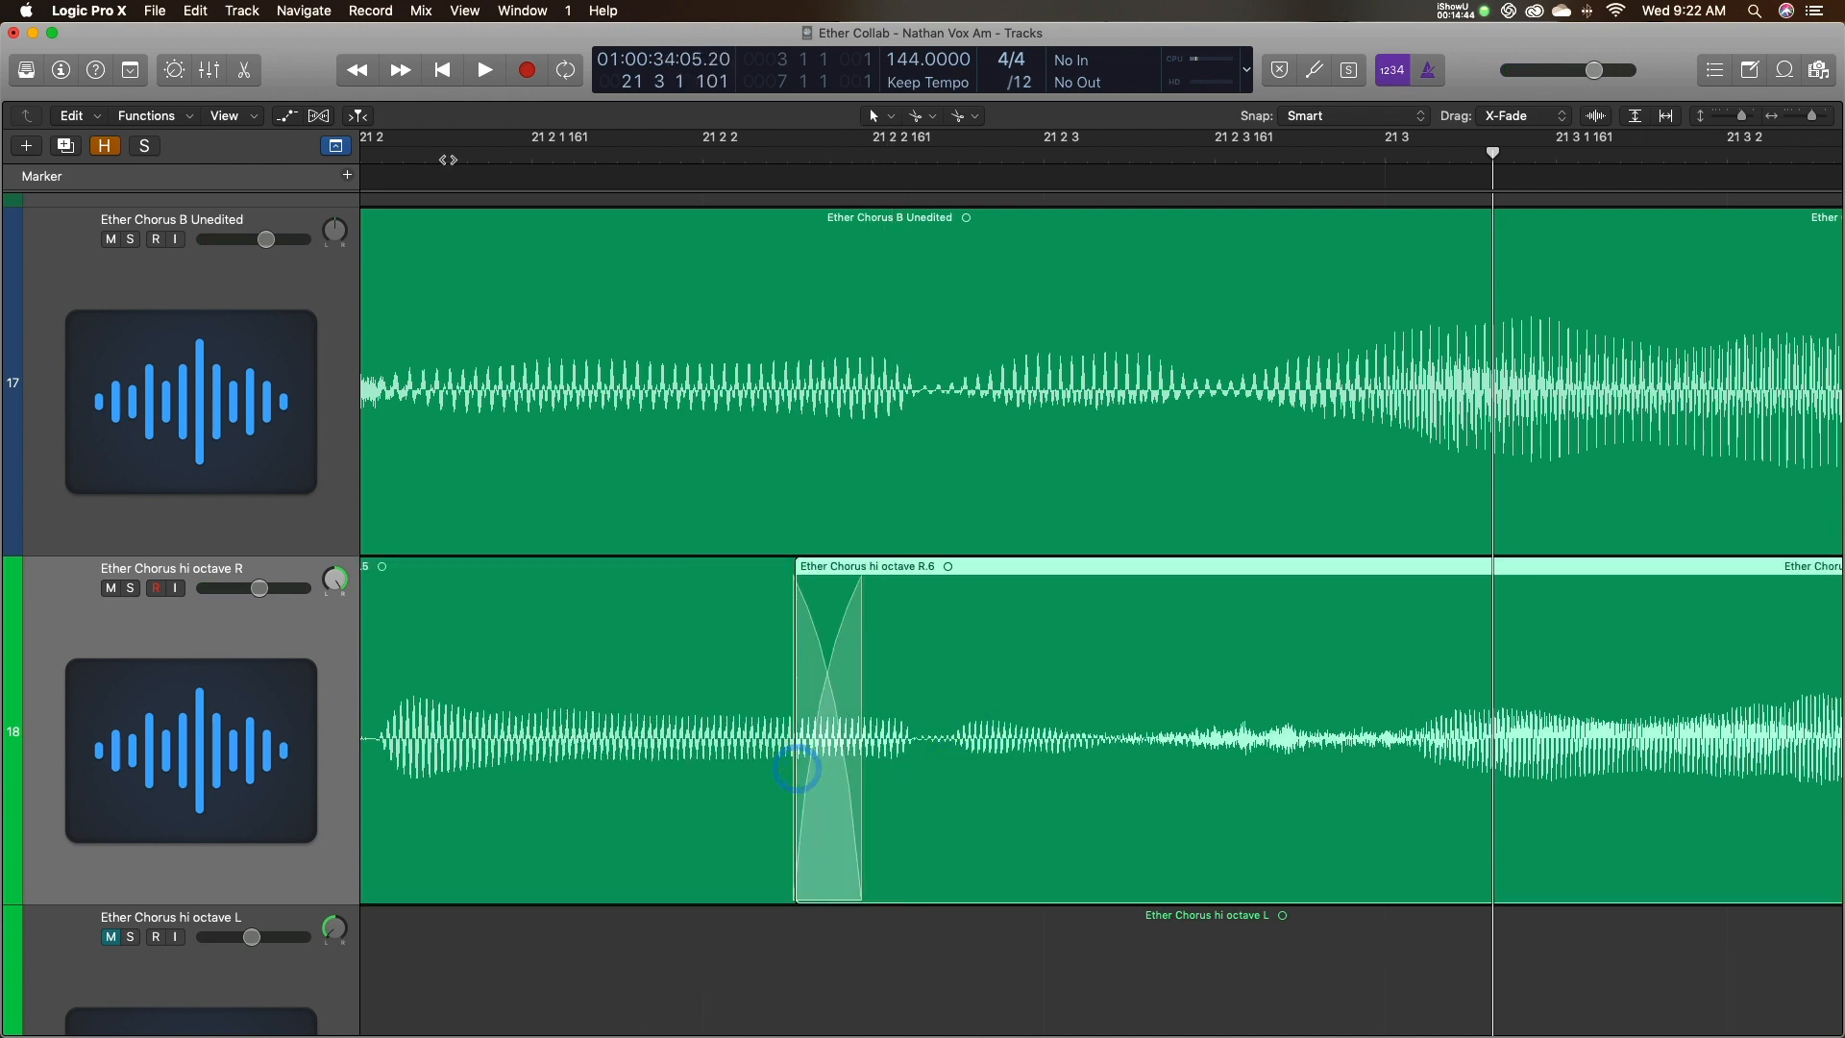
{"action": "key", "text": "space"}
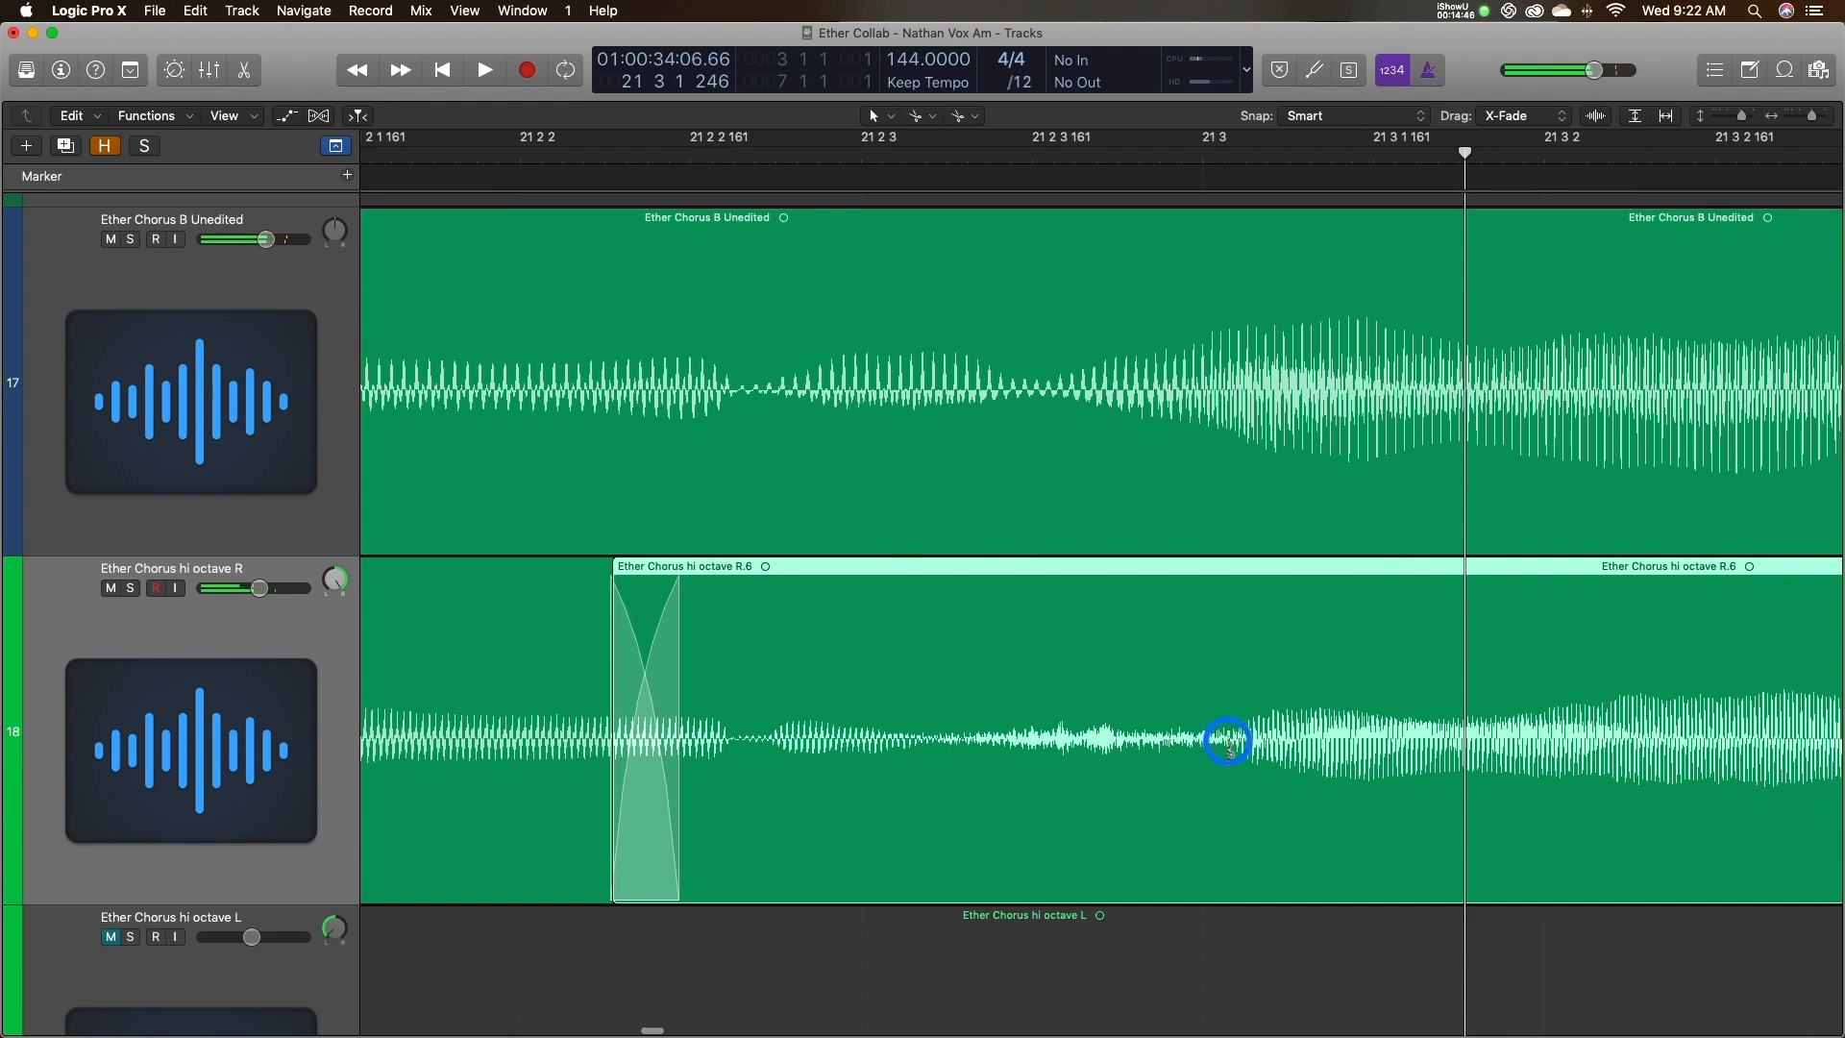
Split the hi octave R region at 21 3, shift the remainder earlier to match the lead with a crossfade before it, and audition it.
{"action": "left_click", "coordinate": [1228, 741], "text": "super"}
{"action": "left_click_drag", "start_coordinate": [1281, 732], "coordinate": [1248, 726]}
{"action": "left_click", "coordinate": [1046, 651]}
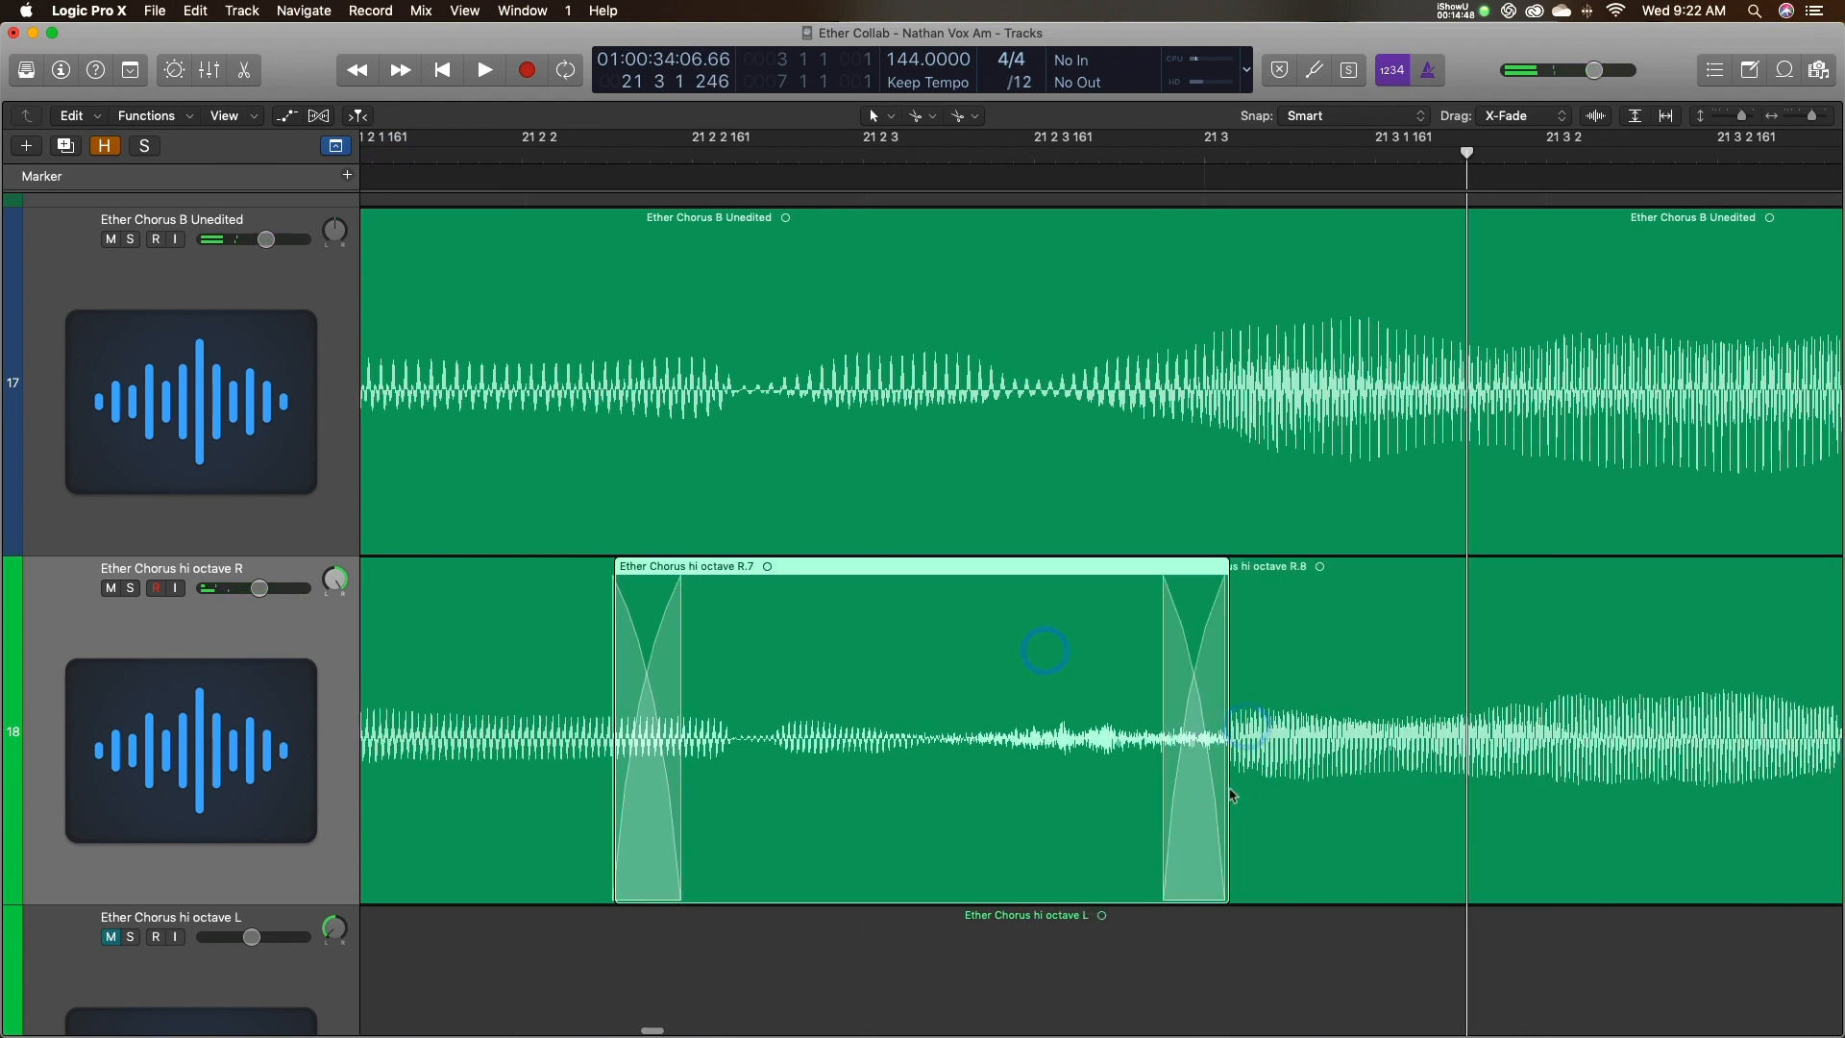
{"action": "left_click_drag", "start_coordinate": [1203, 790], "coordinate": [1110, 788]}
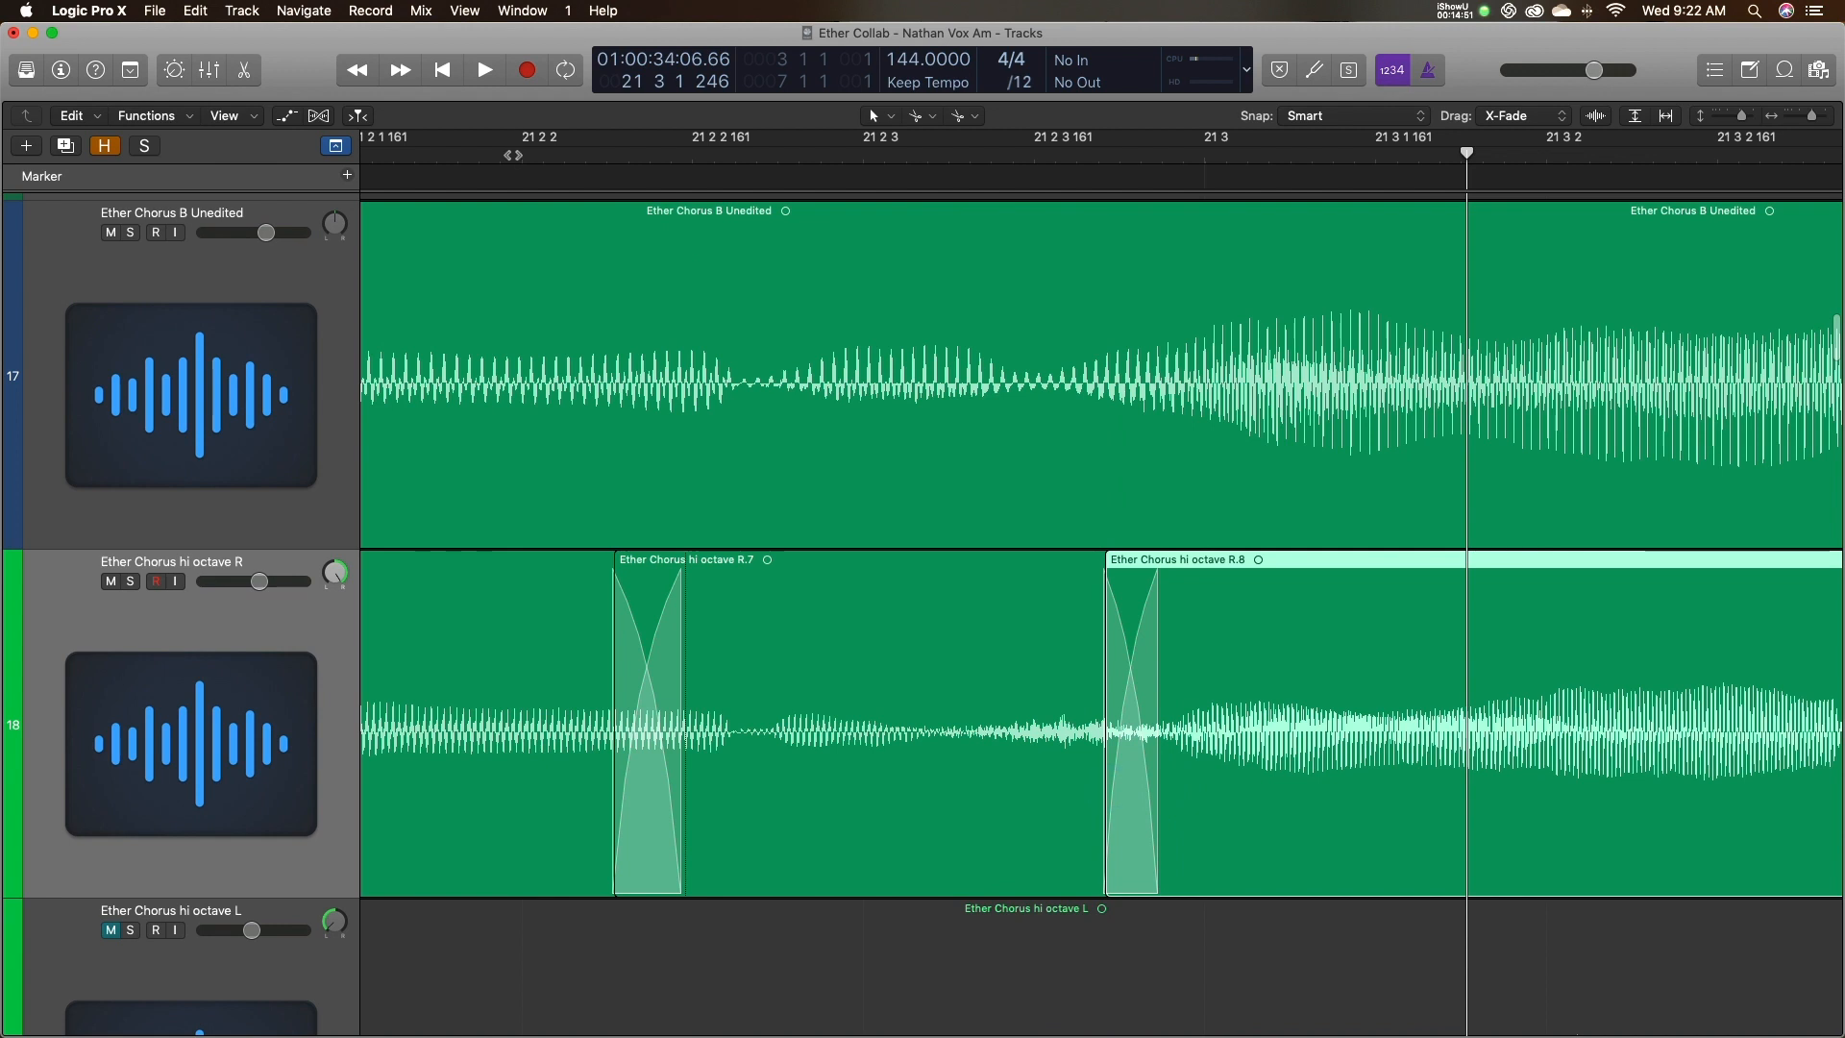
{"action": "double_click", "coordinate": [512, 155]}
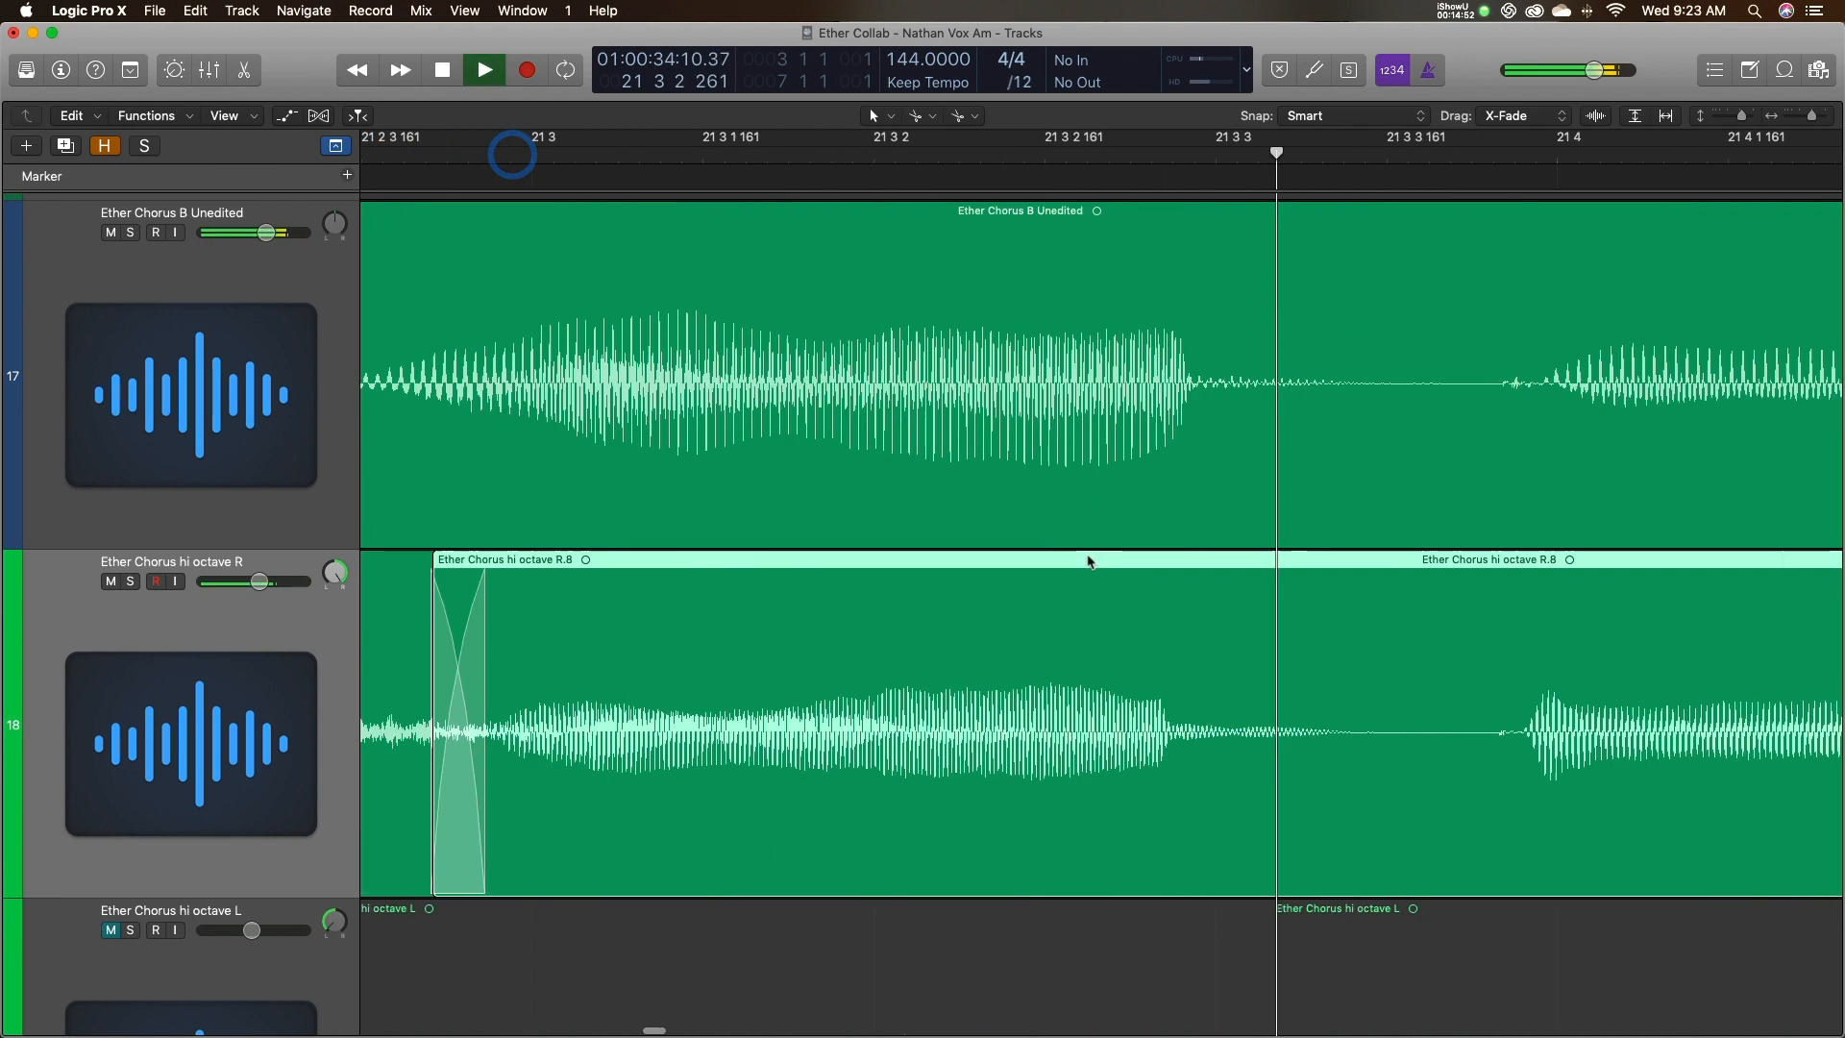
{"action": "left_click", "coordinate": [906, 154]}
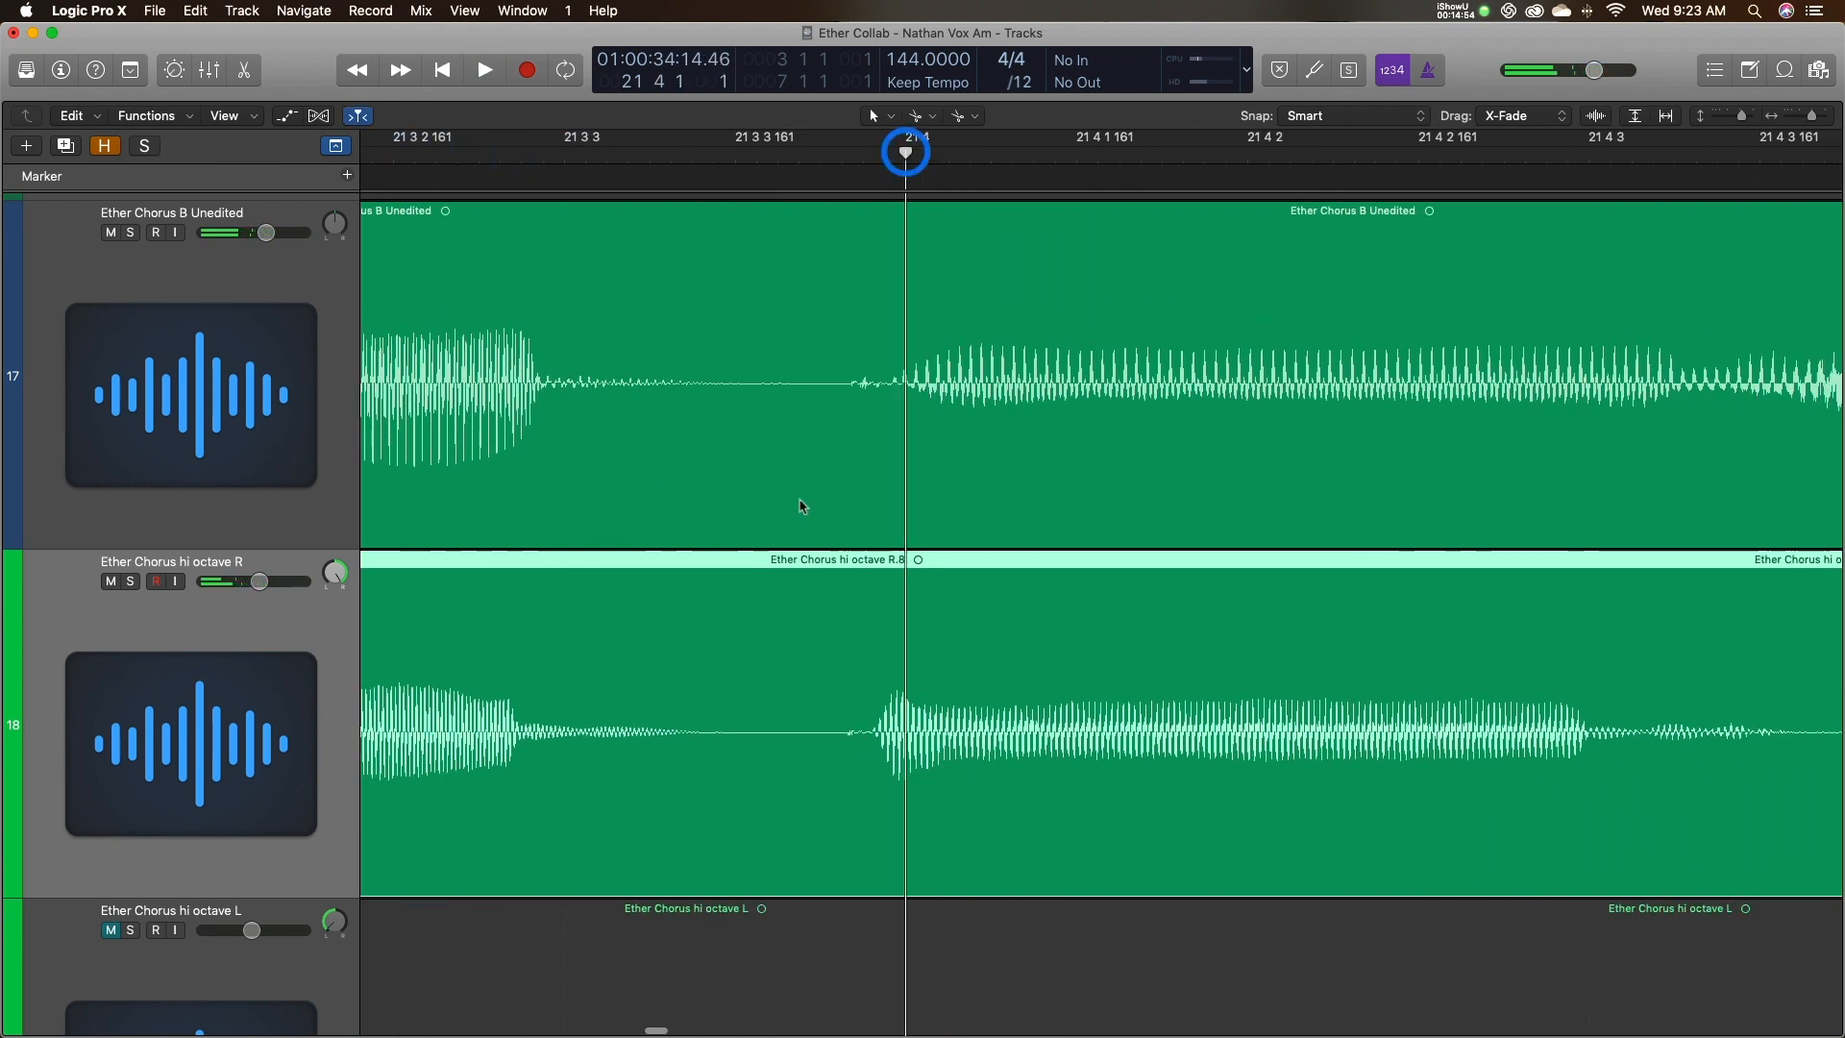
Split the hi octave R region in the silence before 21 4, shift the remainder slightly later with a short crossfade, and audition it.
{"action": "left_click", "coordinate": [847, 733], "text": "super"}
{"action": "left_click_drag", "start_coordinate": [916, 725], "coordinate": [833, 769]}
{"action": "left_click", "coordinate": [440, 158]}
{"action": "key", "text": "space"}
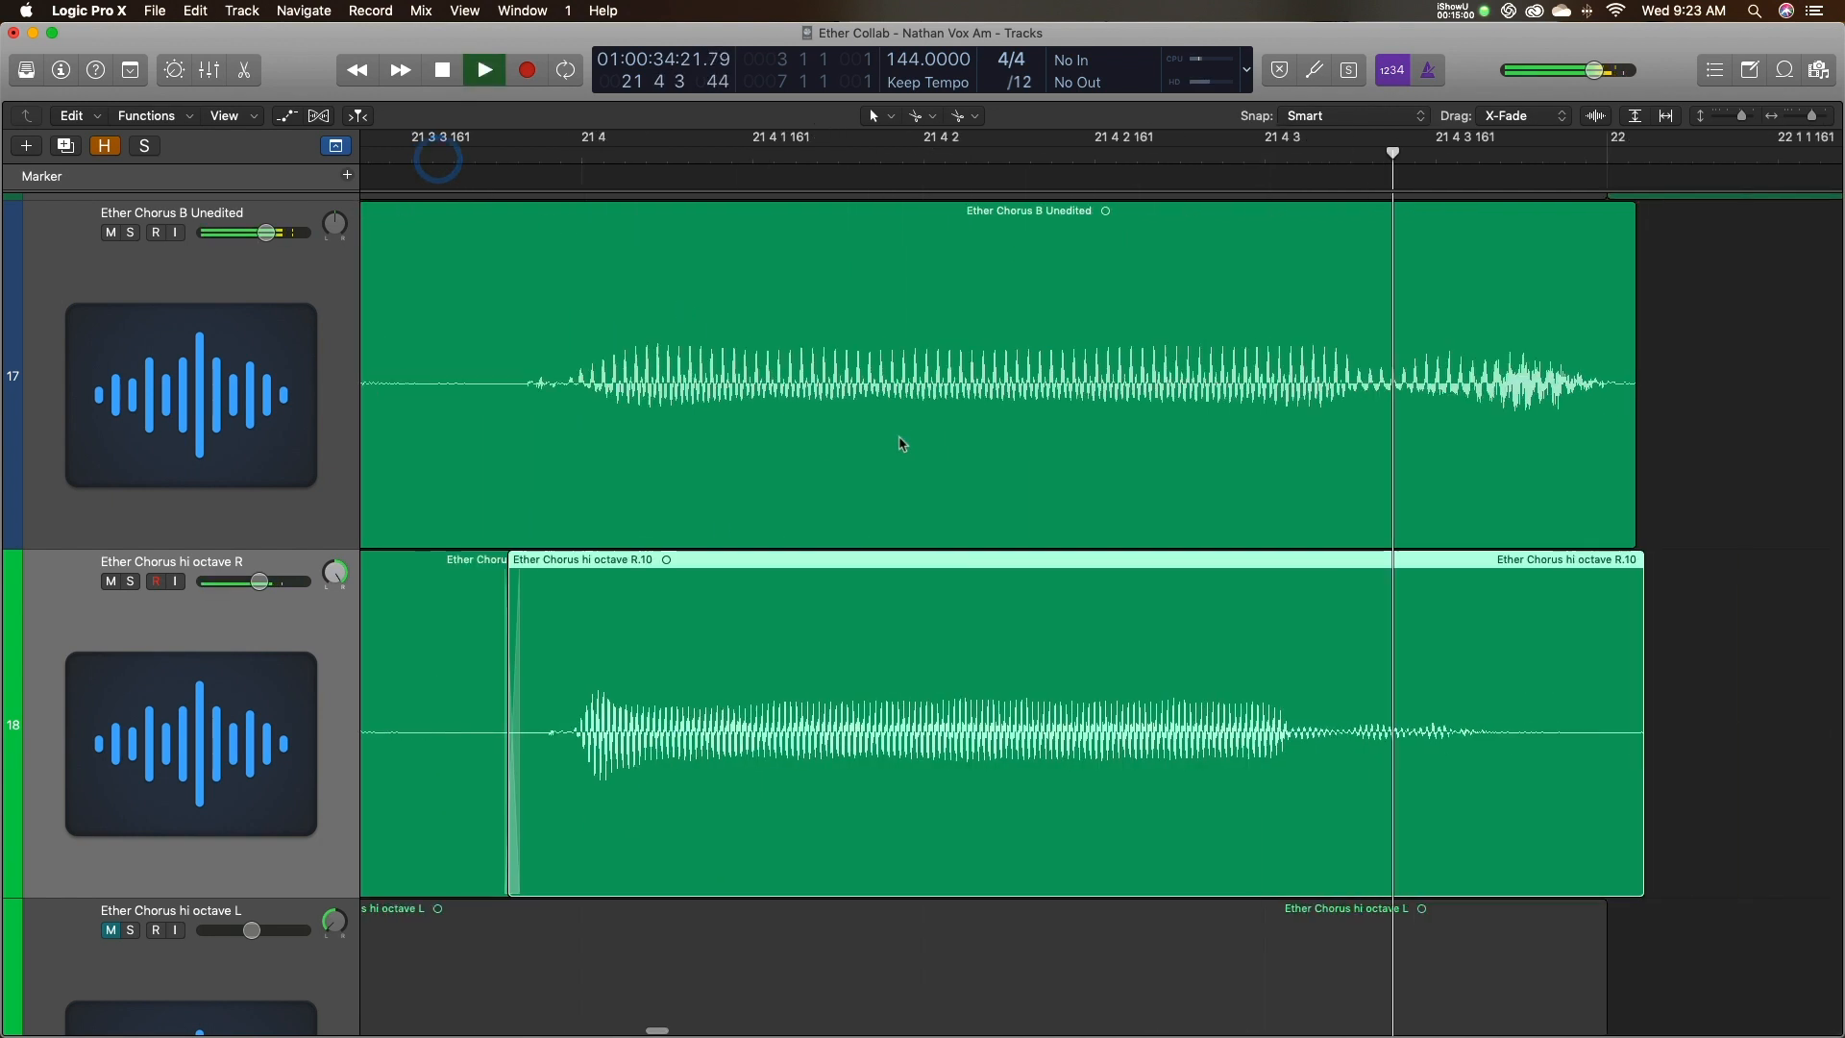
Split the final held note near 21 4 3, shift its ending later to match the lead, extend its start back to 21 4 2 129, and audition it.
{"action": "left_click", "coordinate": [1114, 730], "text": "super"}
{"action": "left_click_drag", "start_coordinate": [1165, 726], "coordinate": [906, 762]}
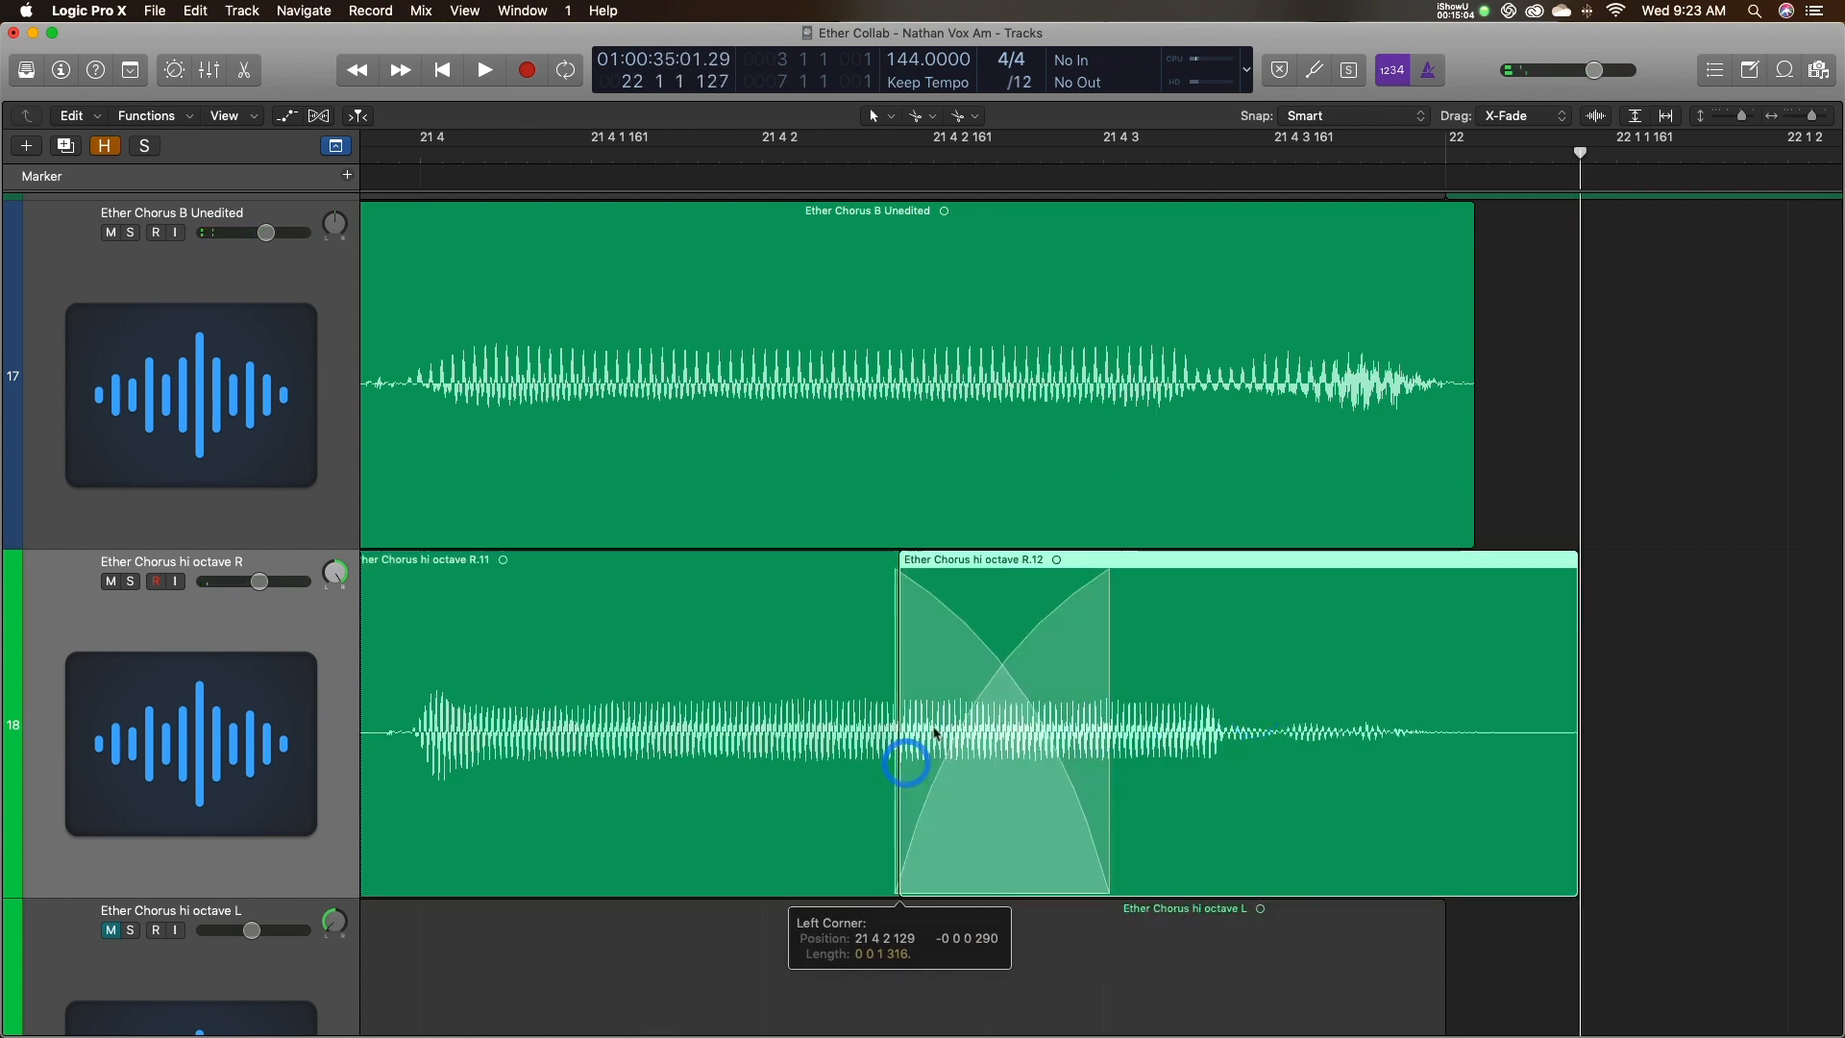
{"action": "left_click", "coordinate": [383, 157]}
{"action": "key", "text": "space"}
{"action": "key", "text": "space"}
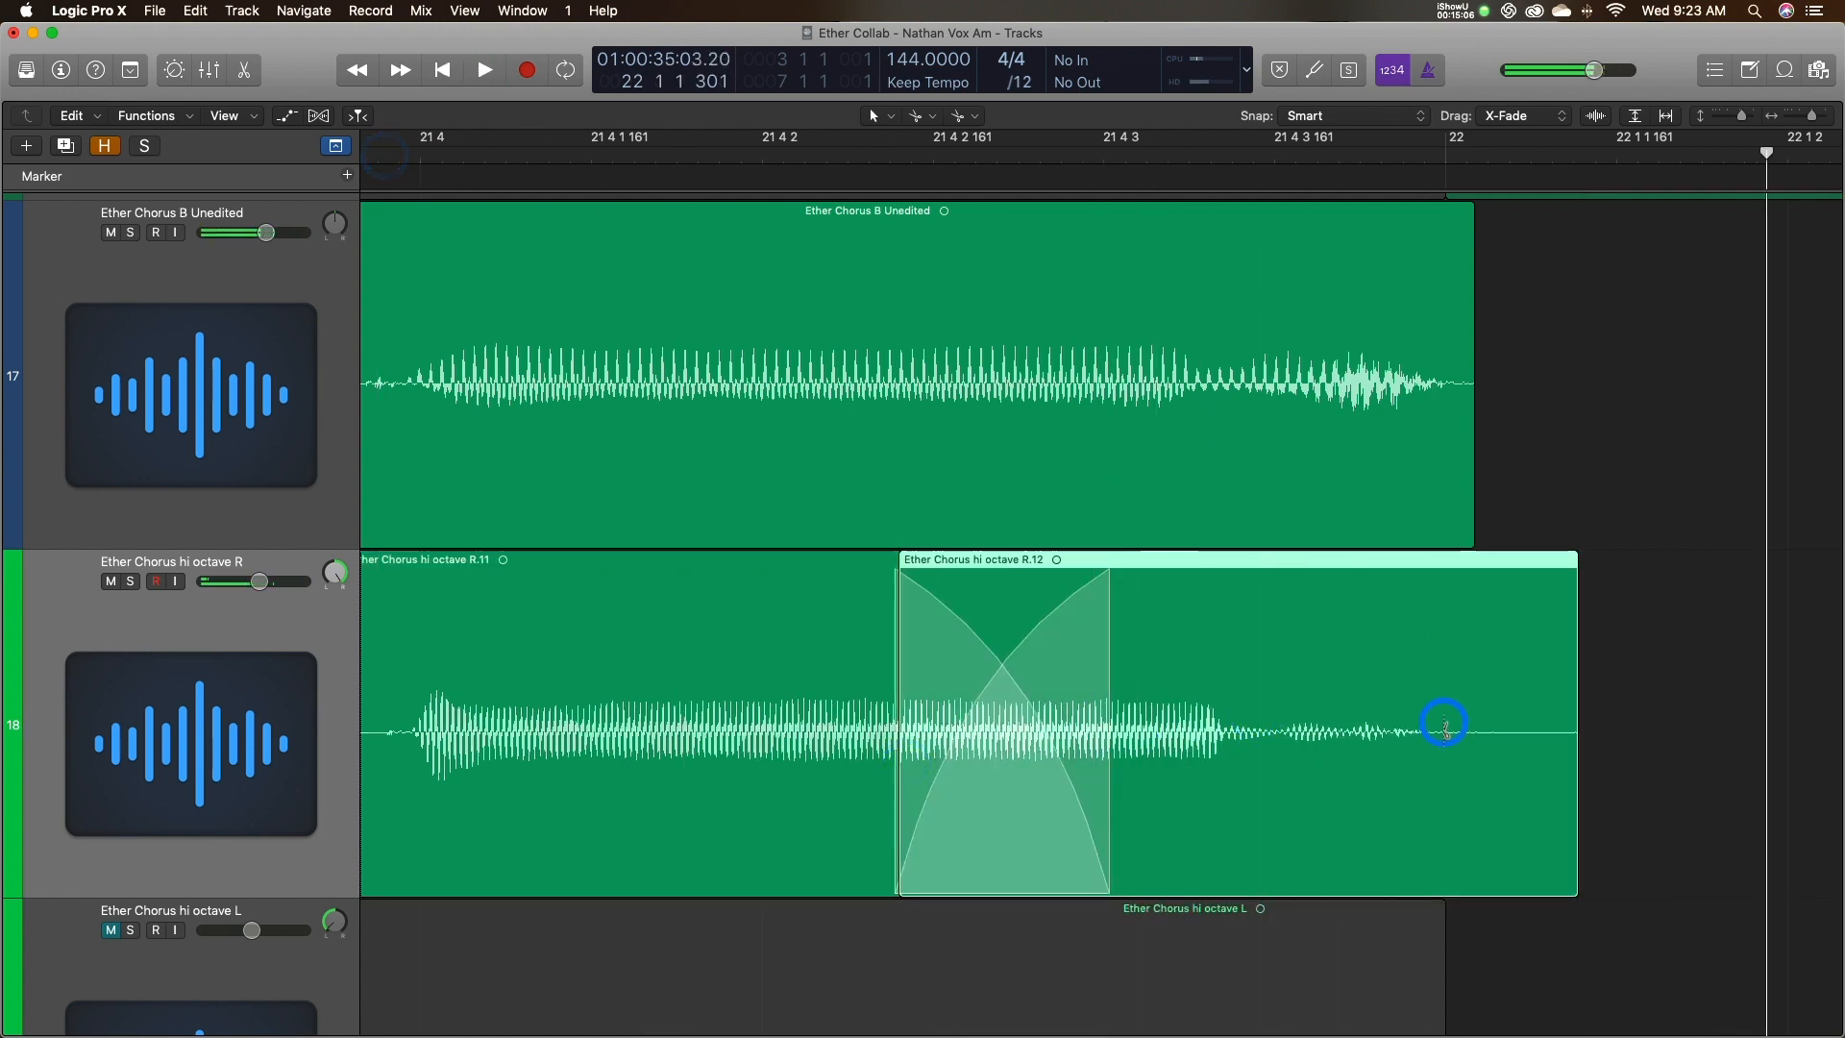
Delete the hi octave R tail after bar 22 and use the Fade Tool to fade out the ends of both vocal regions.
{"action": "left_click", "coordinate": [1444, 723], "text": "super"}
{"action": "key", "text": "Delete"}
{"action": "left_click", "coordinate": [884, 117]}
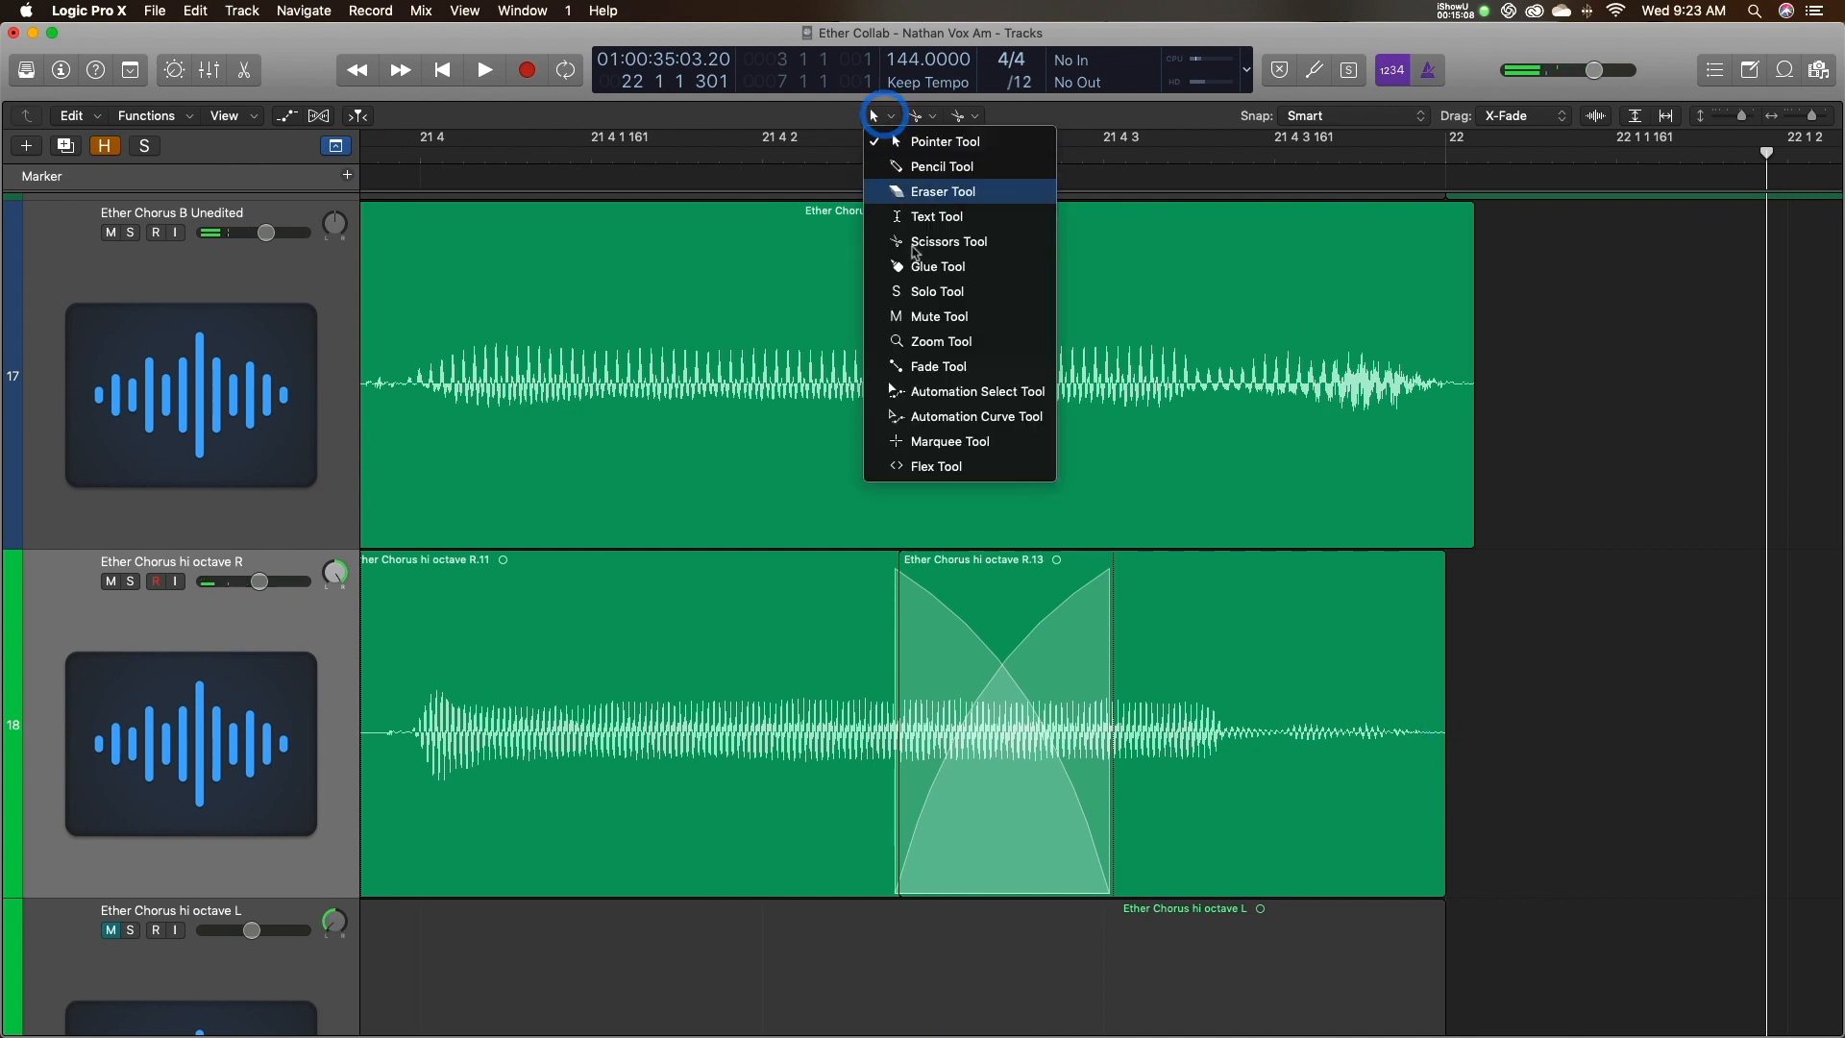
{"action": "left_click", "coordinate": [947, 364]}
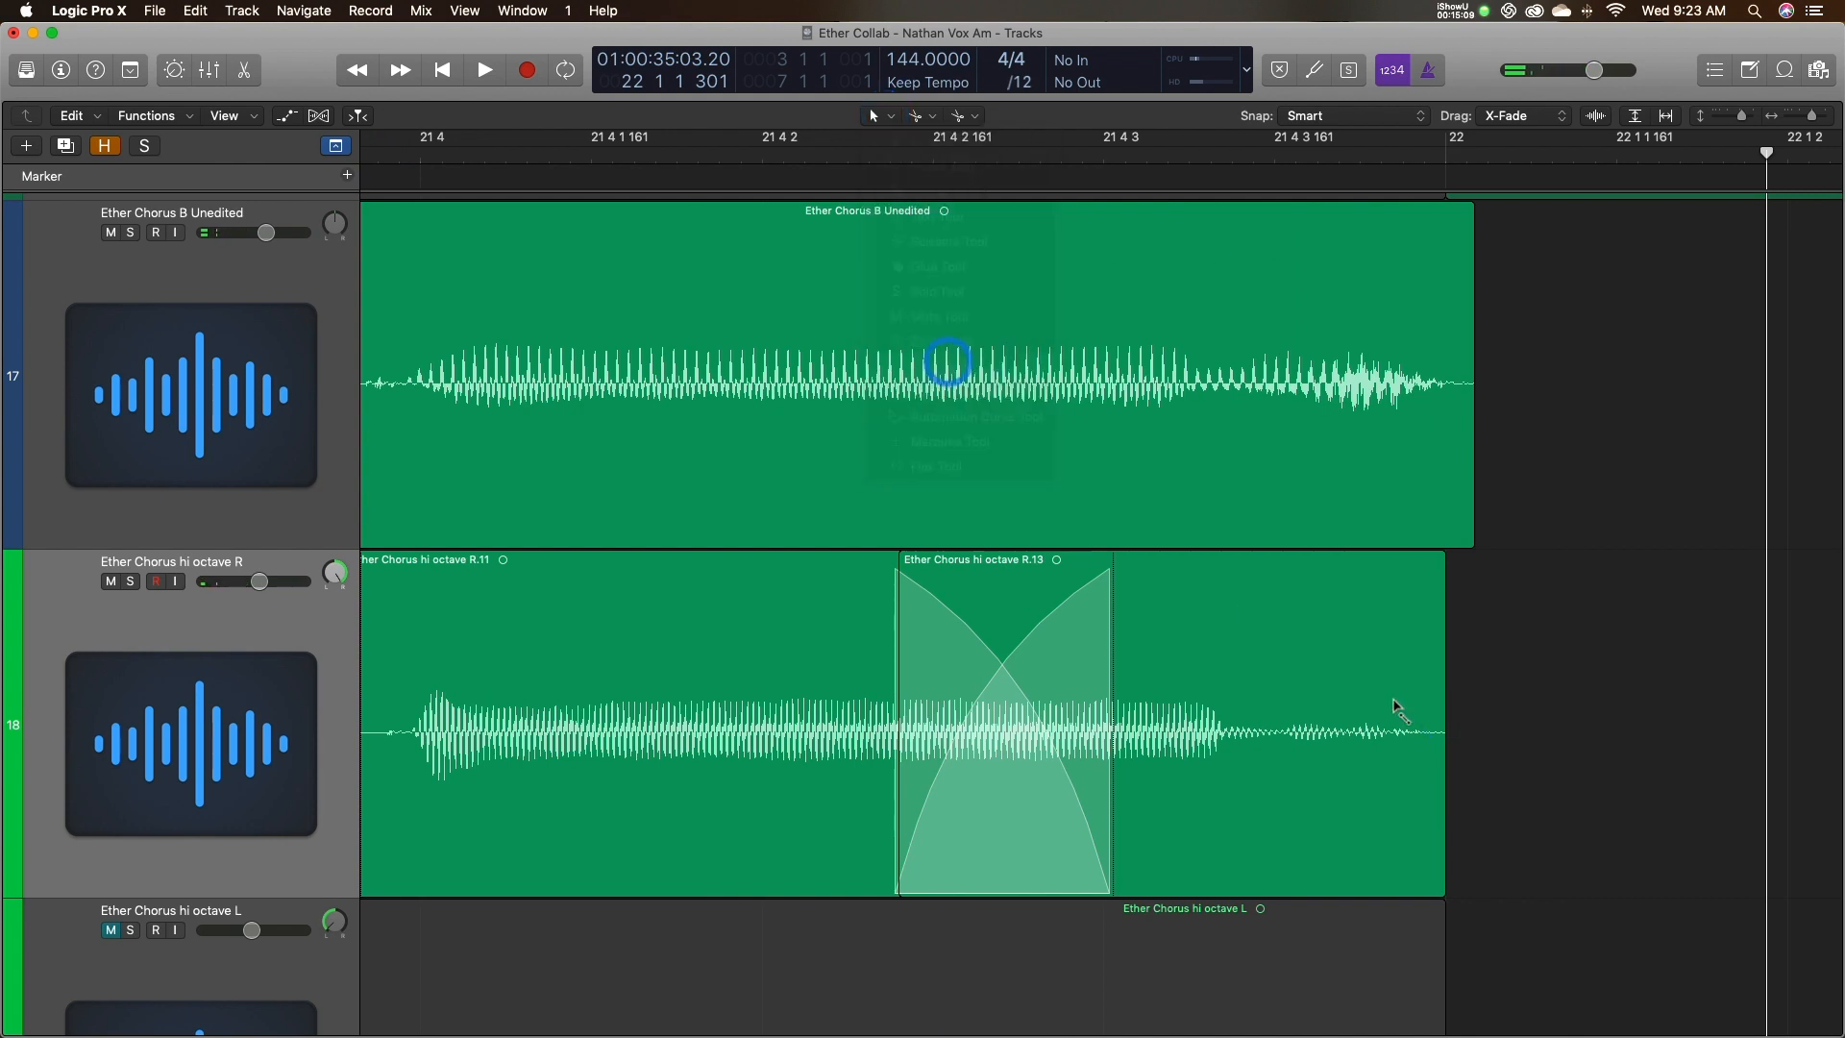
{"action": "left_click", "coordinate": [1436, 785]}
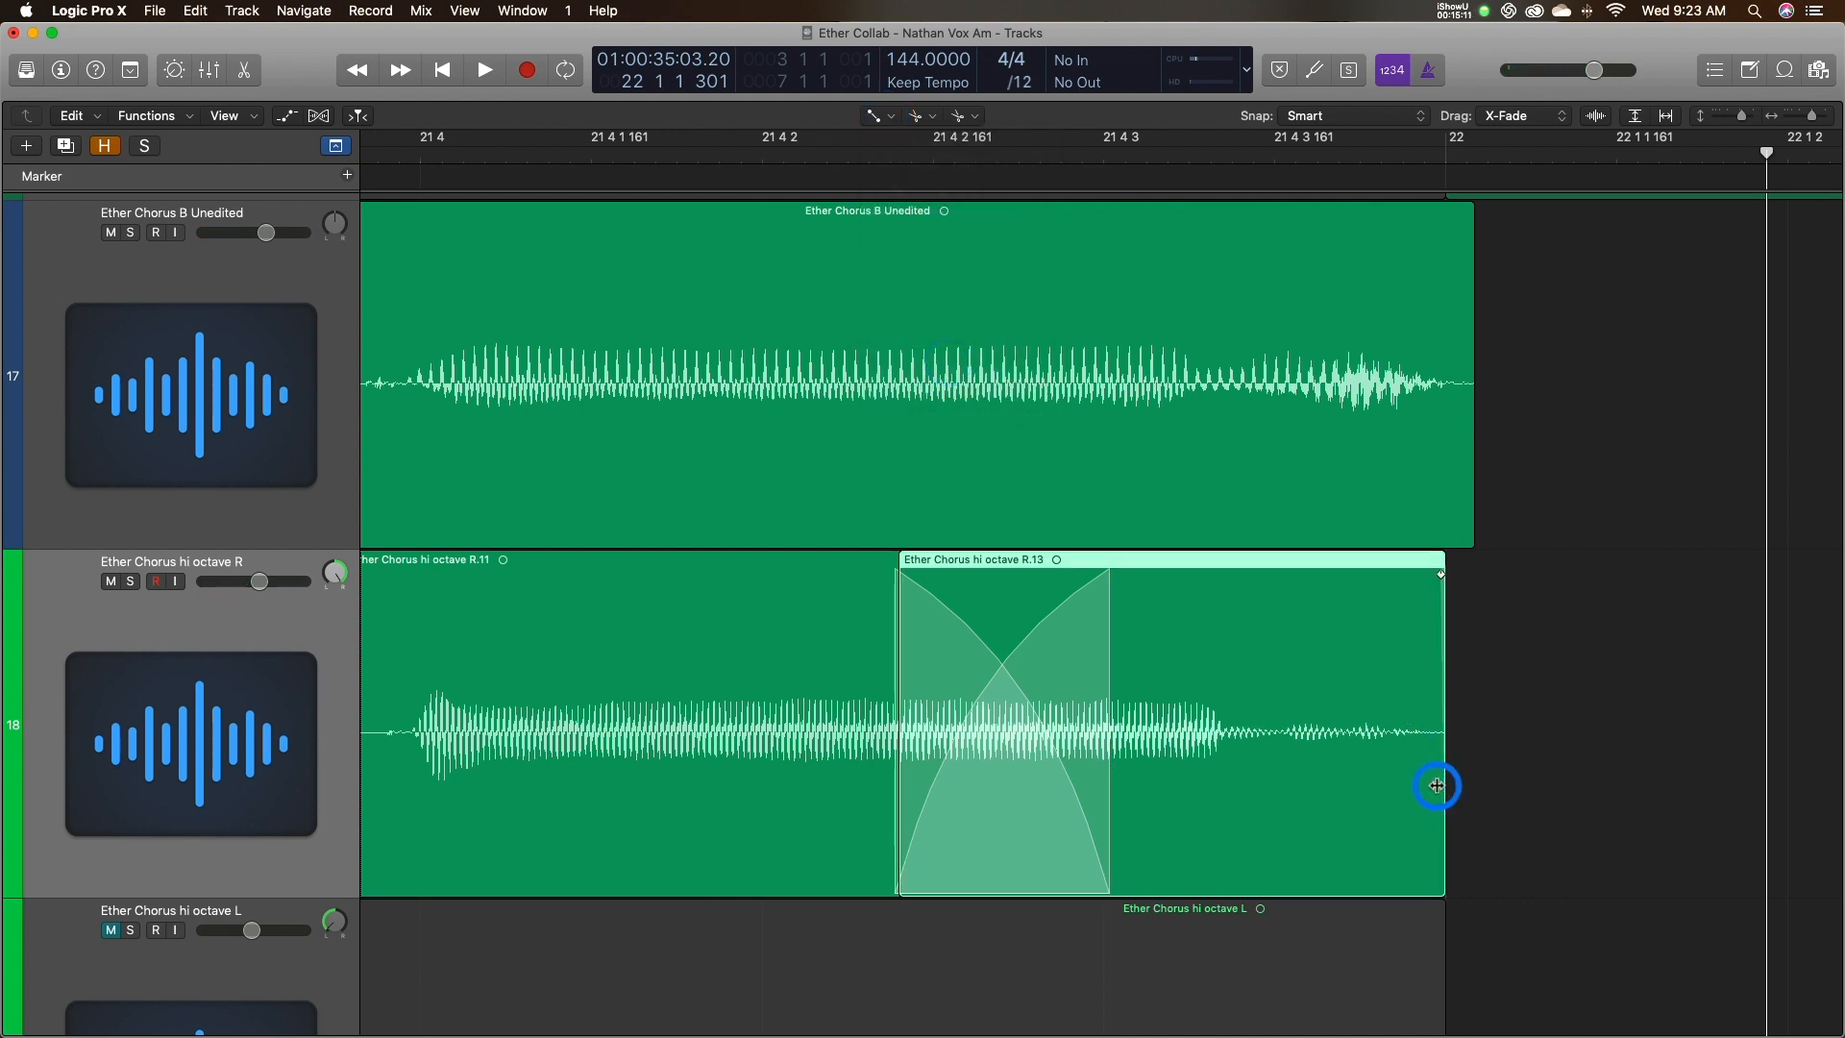
{"action": "left_click", "coordinate": [1470, 514]}
Remove the silence before the hi octave R sound near 21 1 3 and add a short fade-in at the trimmed region's start.
{"action": "scroll", "coordinate": [1467, 519], "scroll_direction": "left", "scroll_amount": 20}
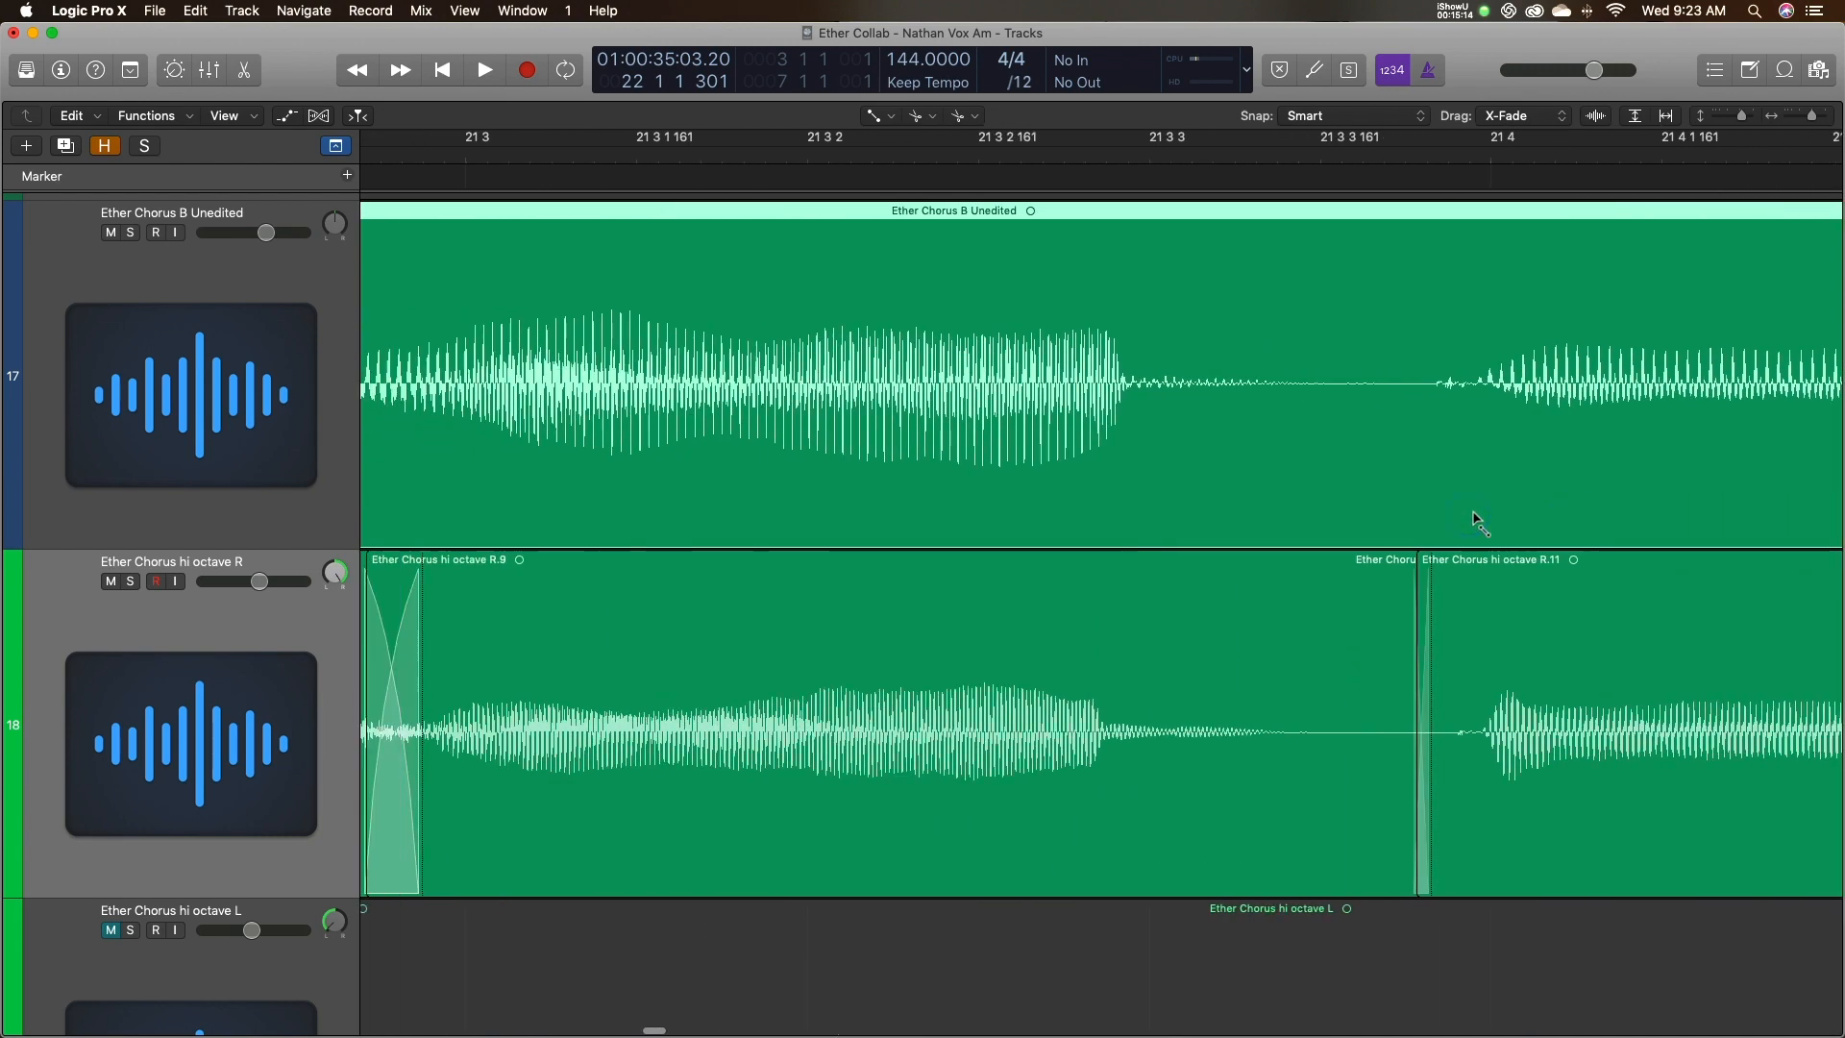
{"action": "scroll", "coordinate": [1476, 520], "scroll_direction": "left", "scroll_amount": 4}
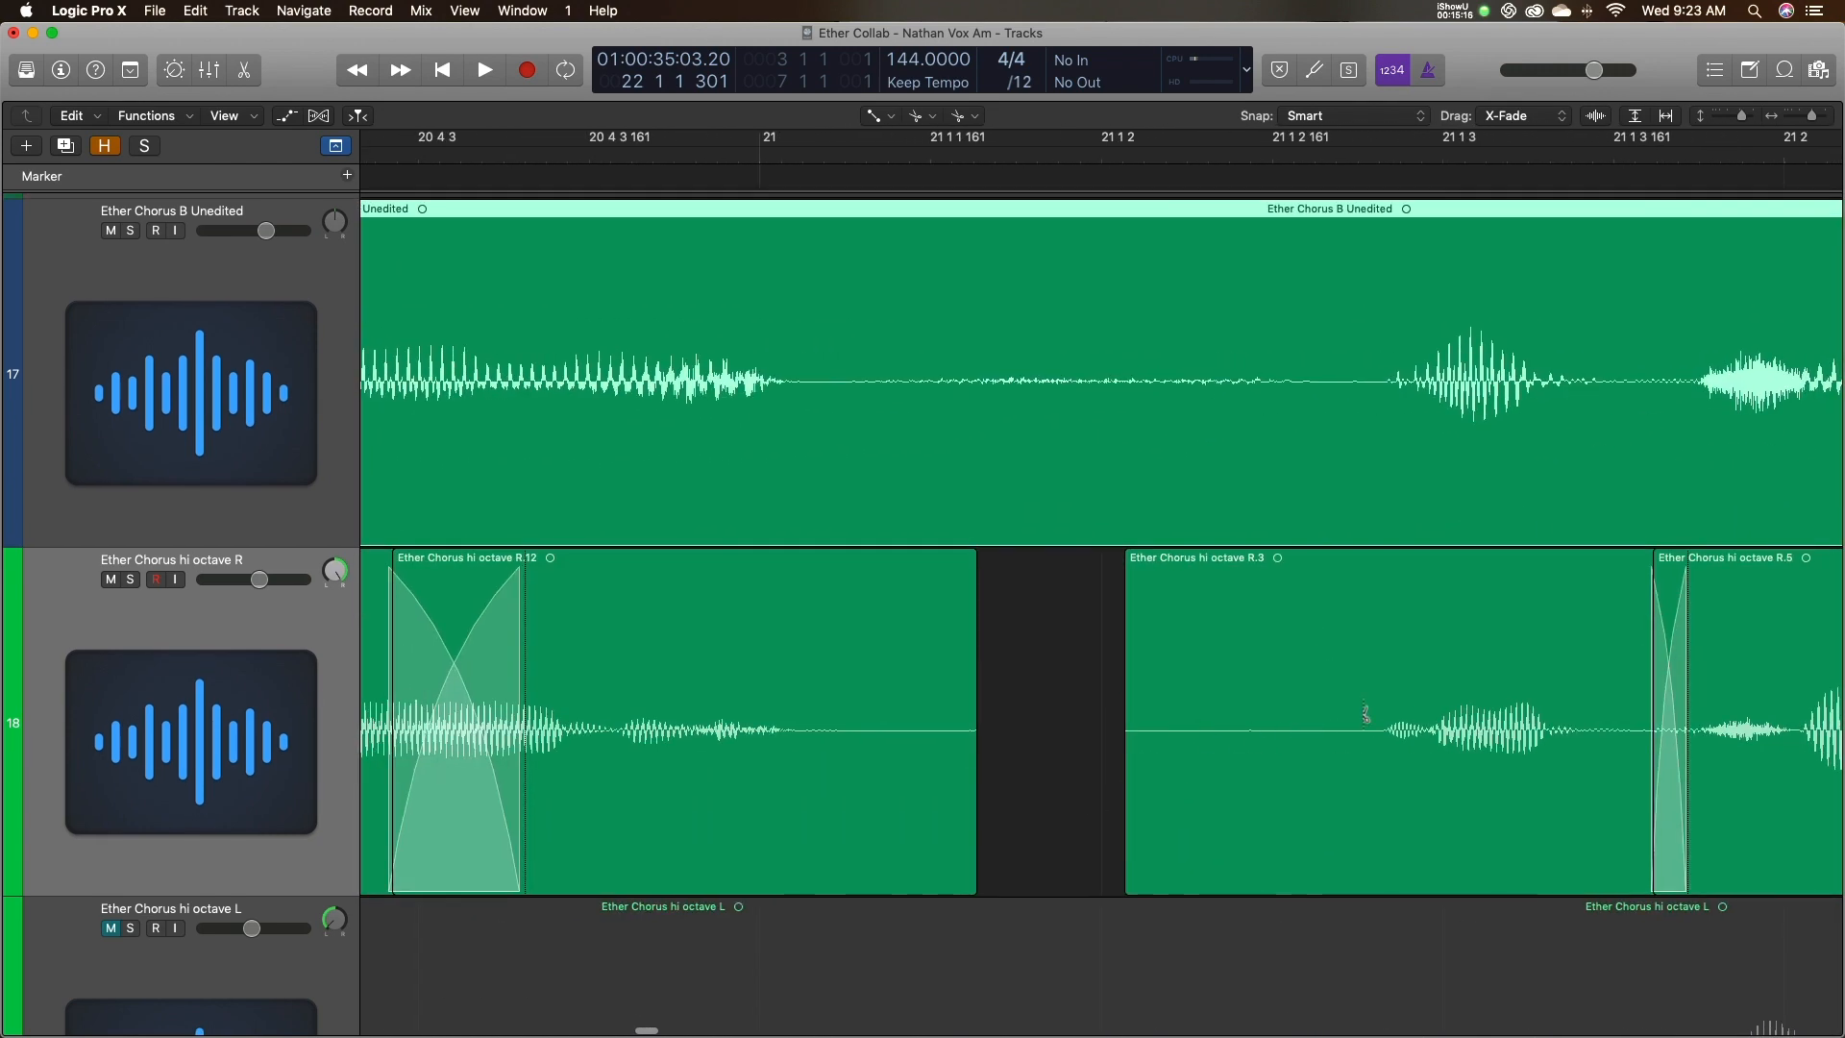
{"action": "left_click", "coordinate": [1364, 704], "text": "super"}
{"action": "left_click", "coordinate": [1319, 694]}
{"action": "key", "text": "Delete"}
{"action": "left_click", "coordinate": [1361, 773]}
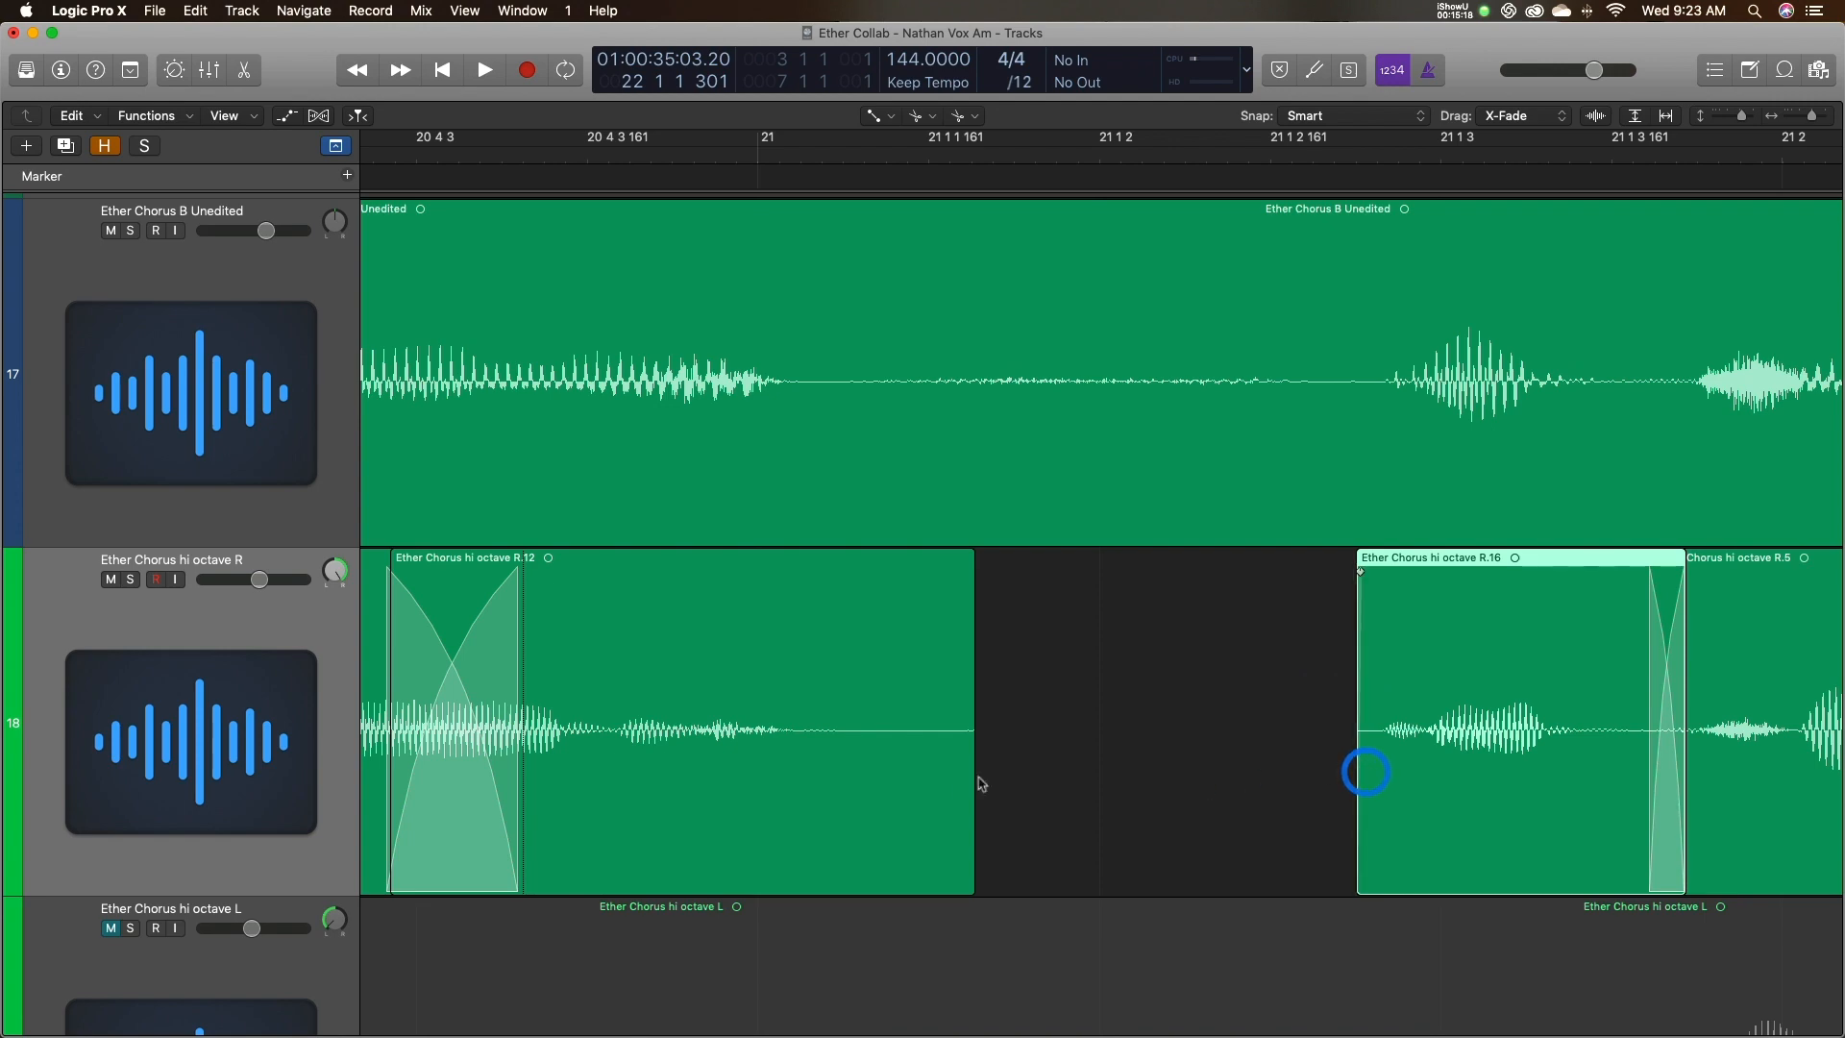
Trim the silence after bar 21 from the hi octave R region before the gap and add a short fade-out at its new end.
{"action": "left_click", "coordinate": [804, 728], "text": "super"}
{"action": "key", "text": "super+z"}
{"action": "left_click", "coordinate": [839, 726], "text": "super"}
{"action": "key", "text": "Delete"}
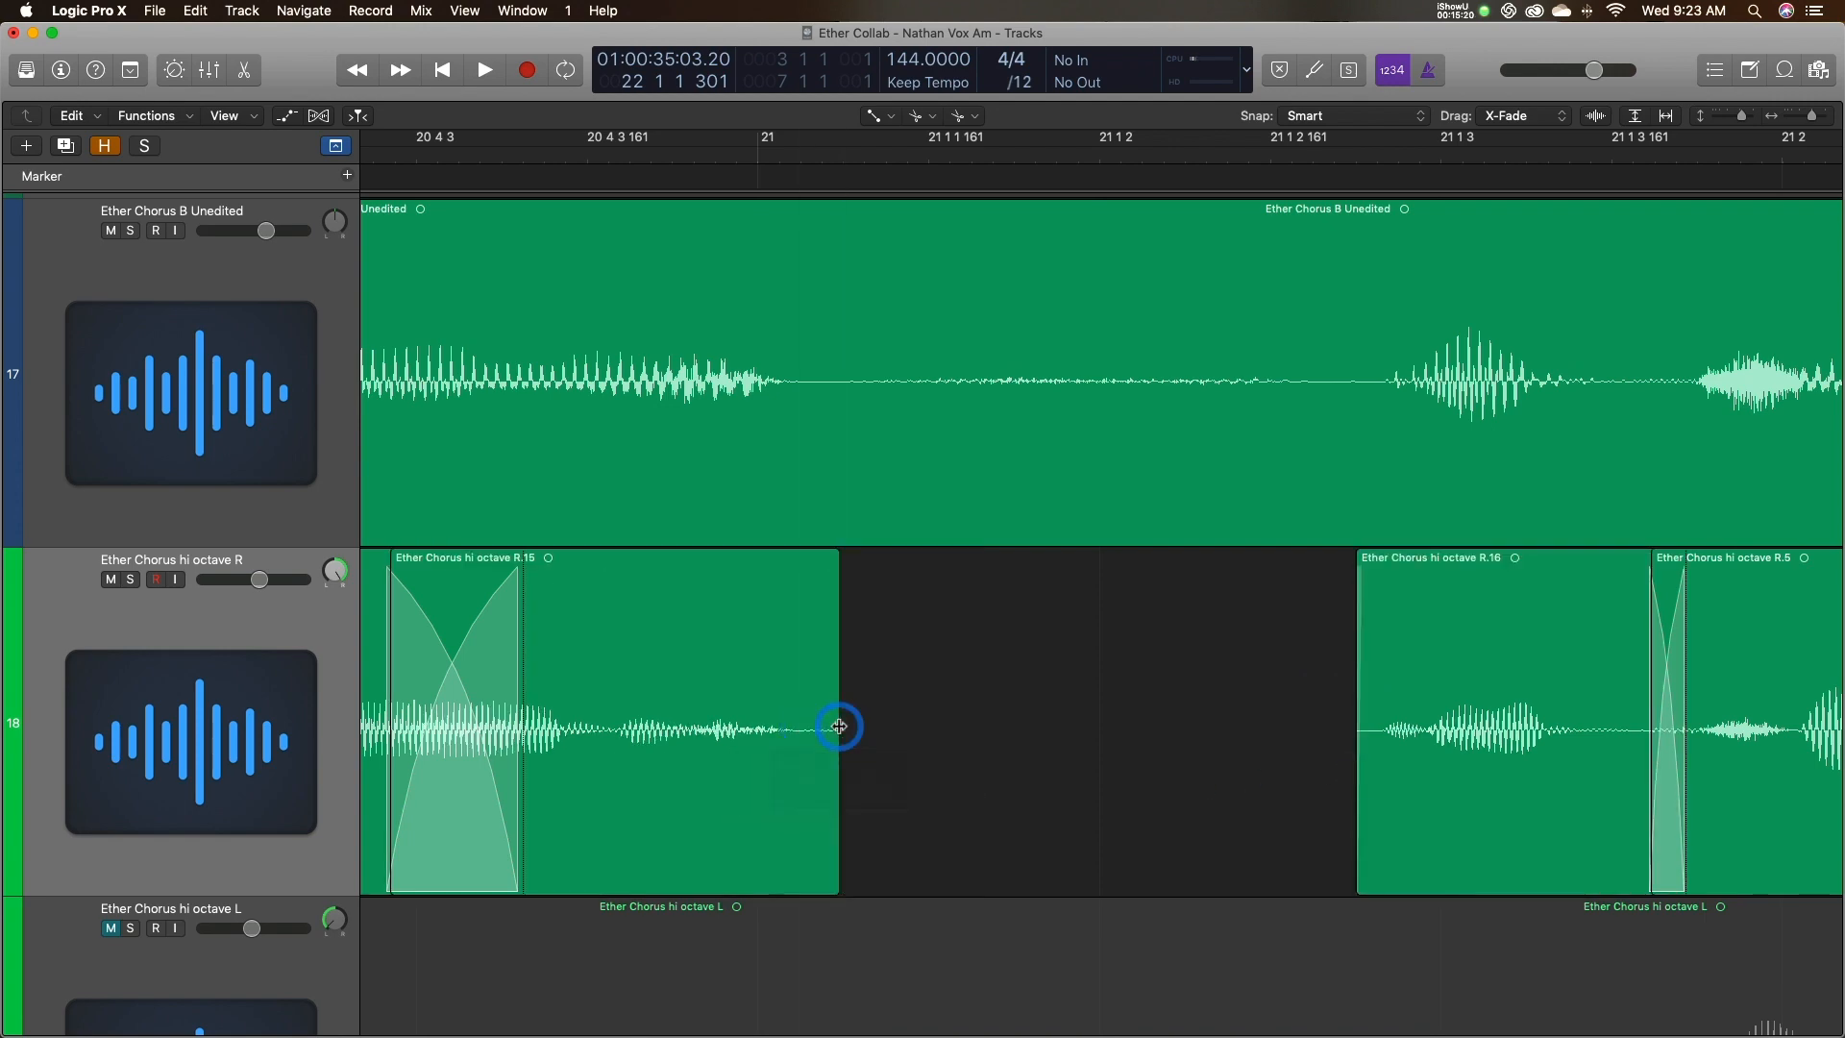
{"action": "left_click", "coordinate": [837, 728]}
Add short fade-ins at the starts of the hi octave R and Ether Chorus B Unedited regions just before 20 1 3.
{"action": "scroll", "coordinate": [840, 728], "scroll_direction": "left", "scroll_amount": 15}
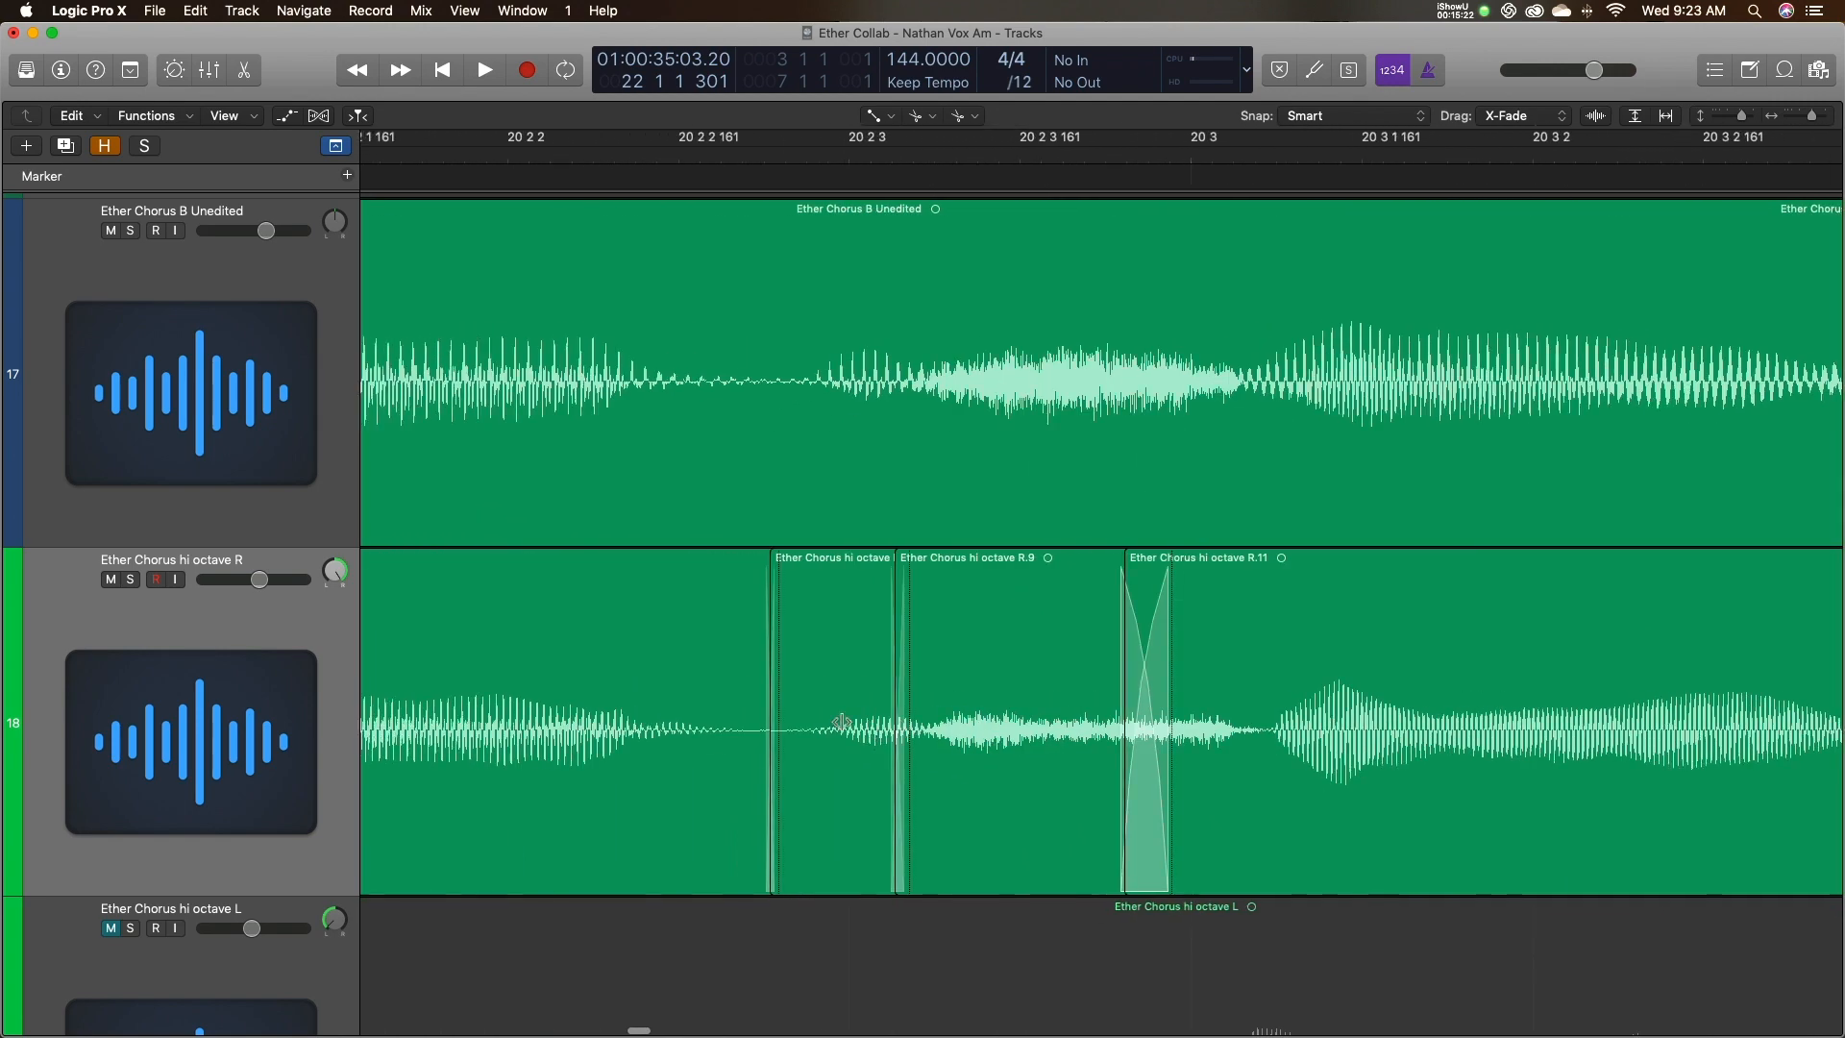
{"action": "left_click", "coordinate": [824, 733]}
{"action": "left_click", "coordinate": [827, 478]}
{"action": "left_click", "coordinate": [799, 458]}
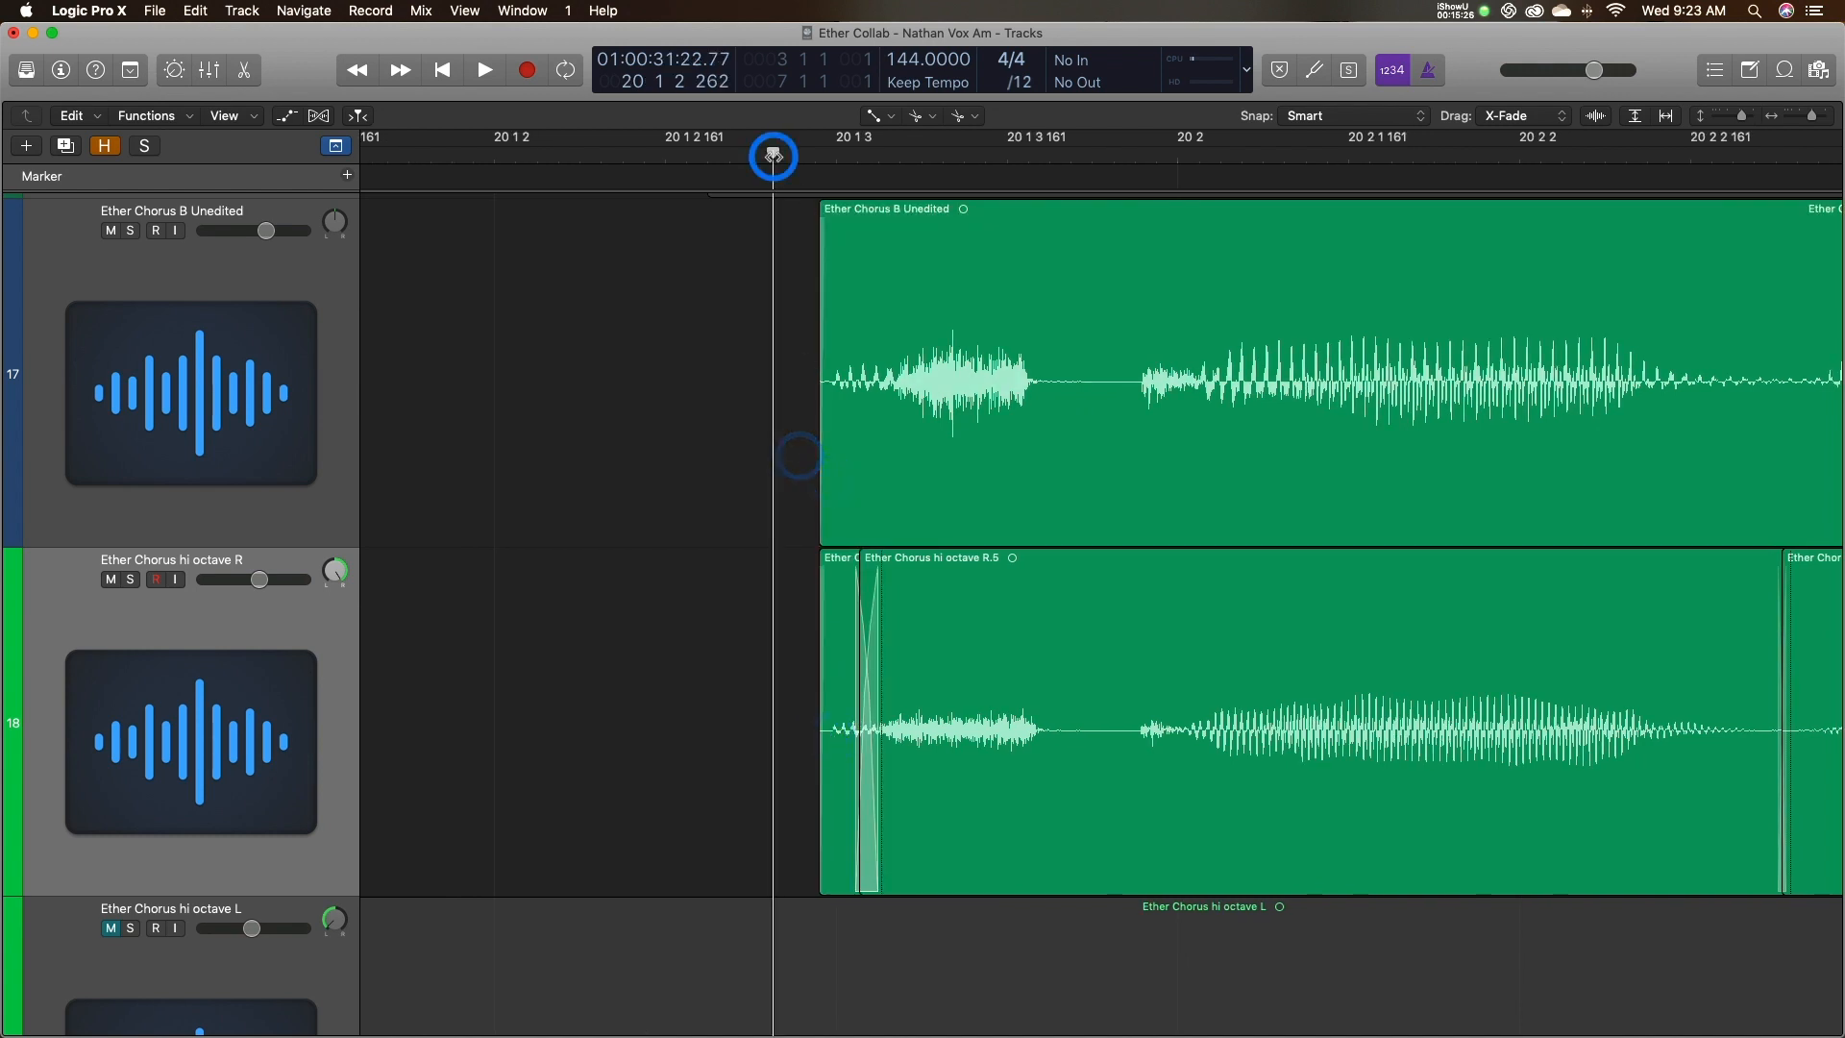
Play back Ether Chorus B Unedited with hi octave R from just before 20 1 3, then replay the phrase starting at 20 4.
{"action": "key", "text": "super+Left"}
{"action": "key", "text": "super+Left"}
{"action": "key", "text": "super+Left"}
{"action": "key", "text": "super+Left"}
{"action": "key", "text": "super+Up"}
{"action": "key", "text": "super+Up"}
{"action": "key", "text": "super+Up"}
{"action": "key", "text": "space"}
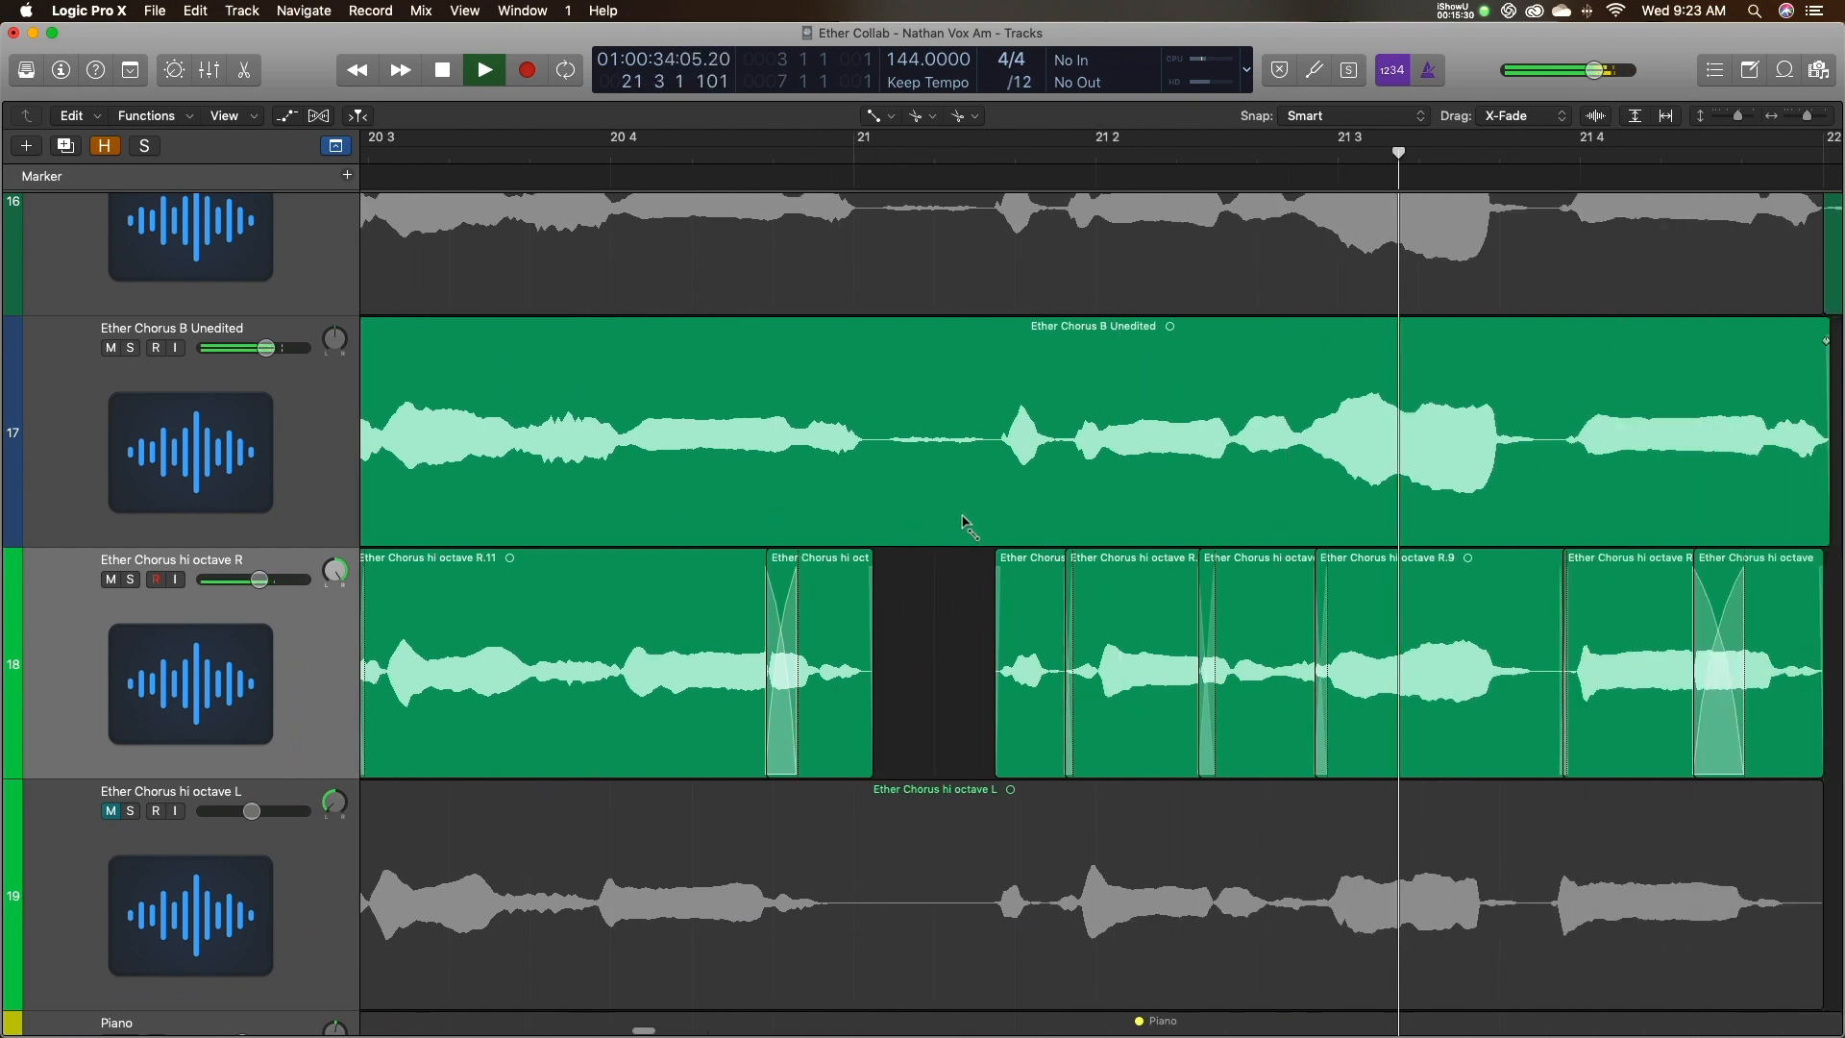
{"action": "scroll", "coordinate": [964, 524], "scroll_direction": "right", "scroll_amount": 6}
{"action": "scroll", "coordinate": [963, 523], "scroll_direction": "left", "scroll_amount": 10}
{"action": "key", "text": "space"}
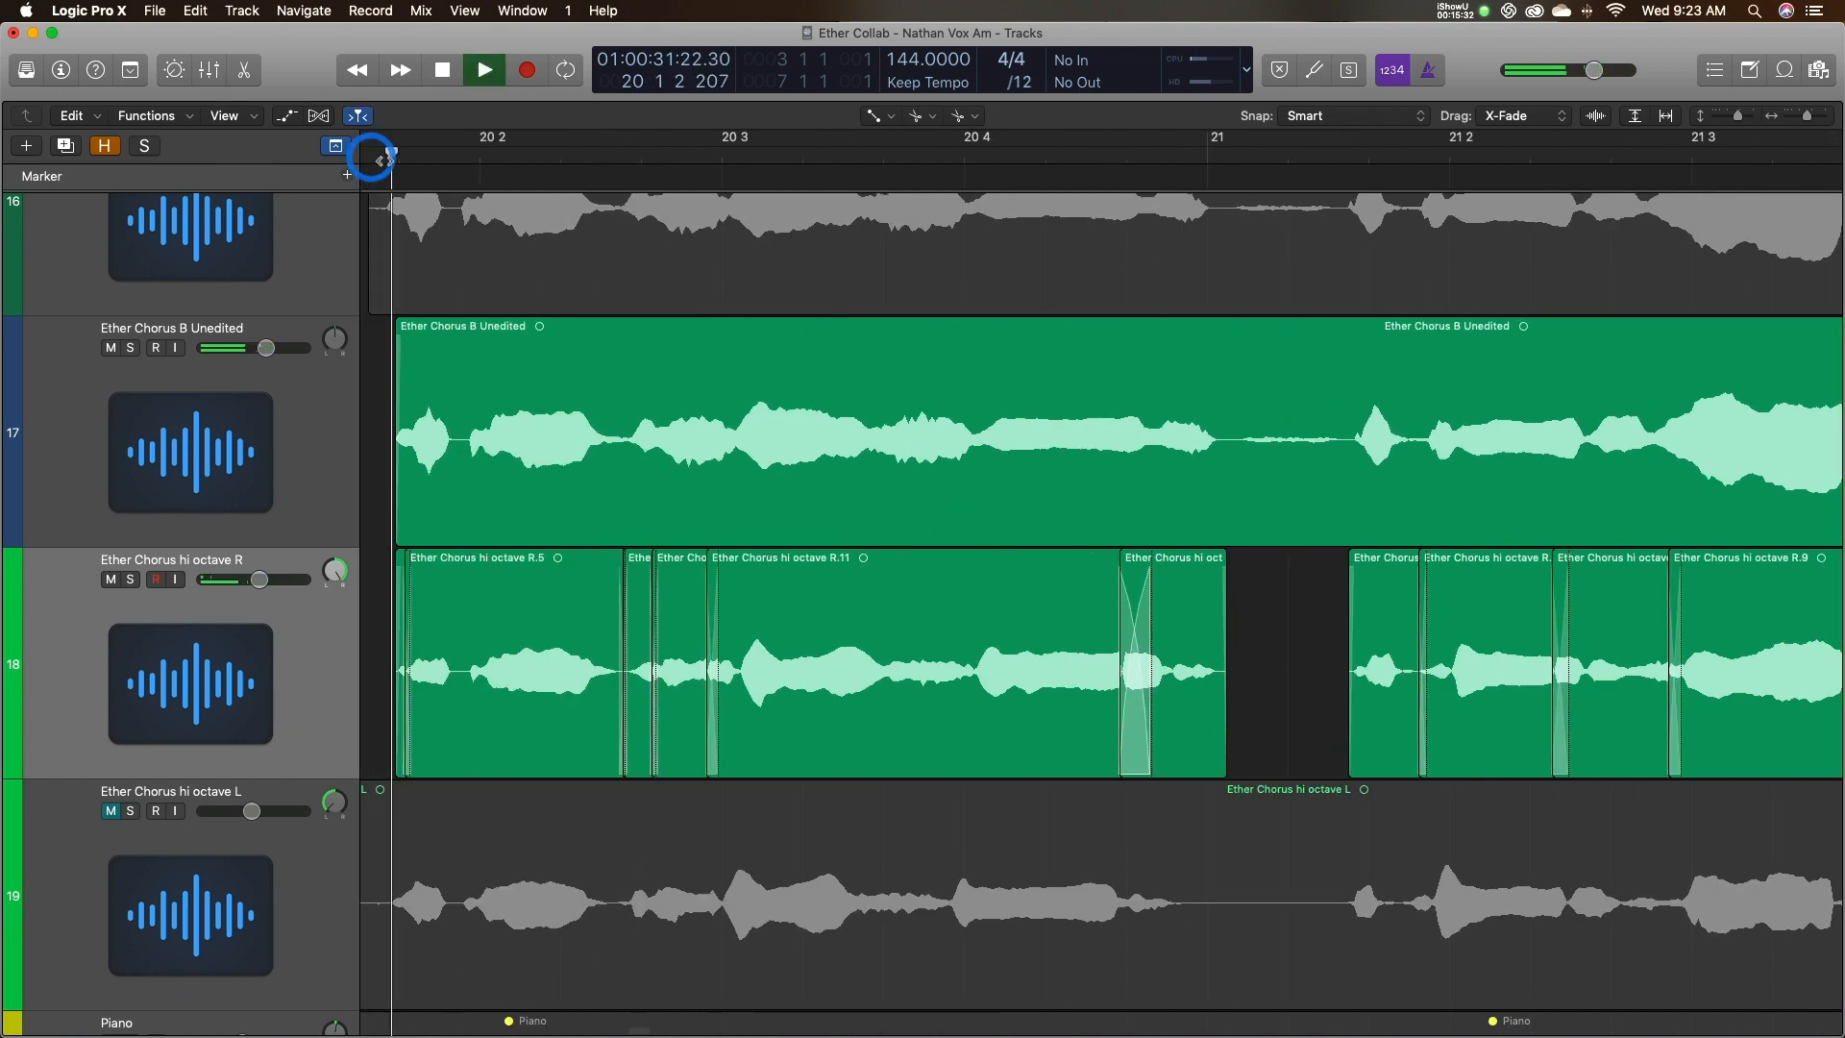
{"action": "key", "text": "space"}
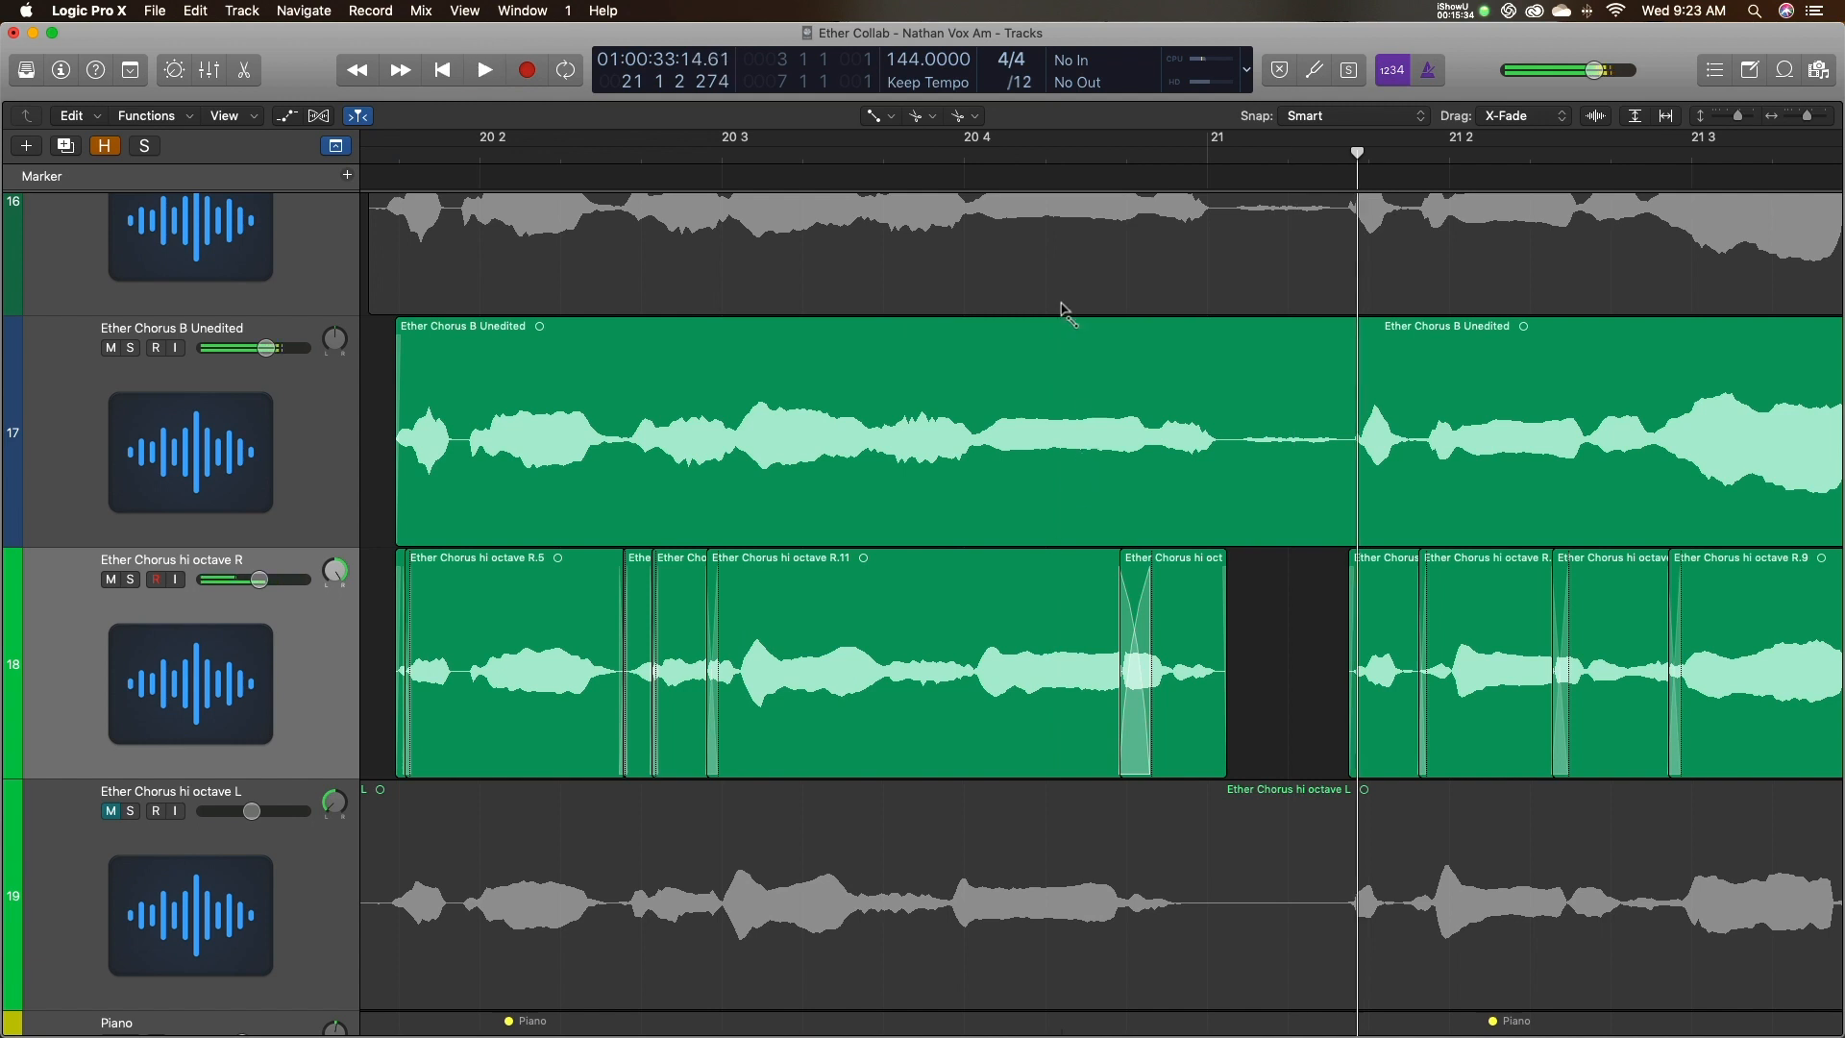
{"action": "left_click", "coordinate": [968, 153]}
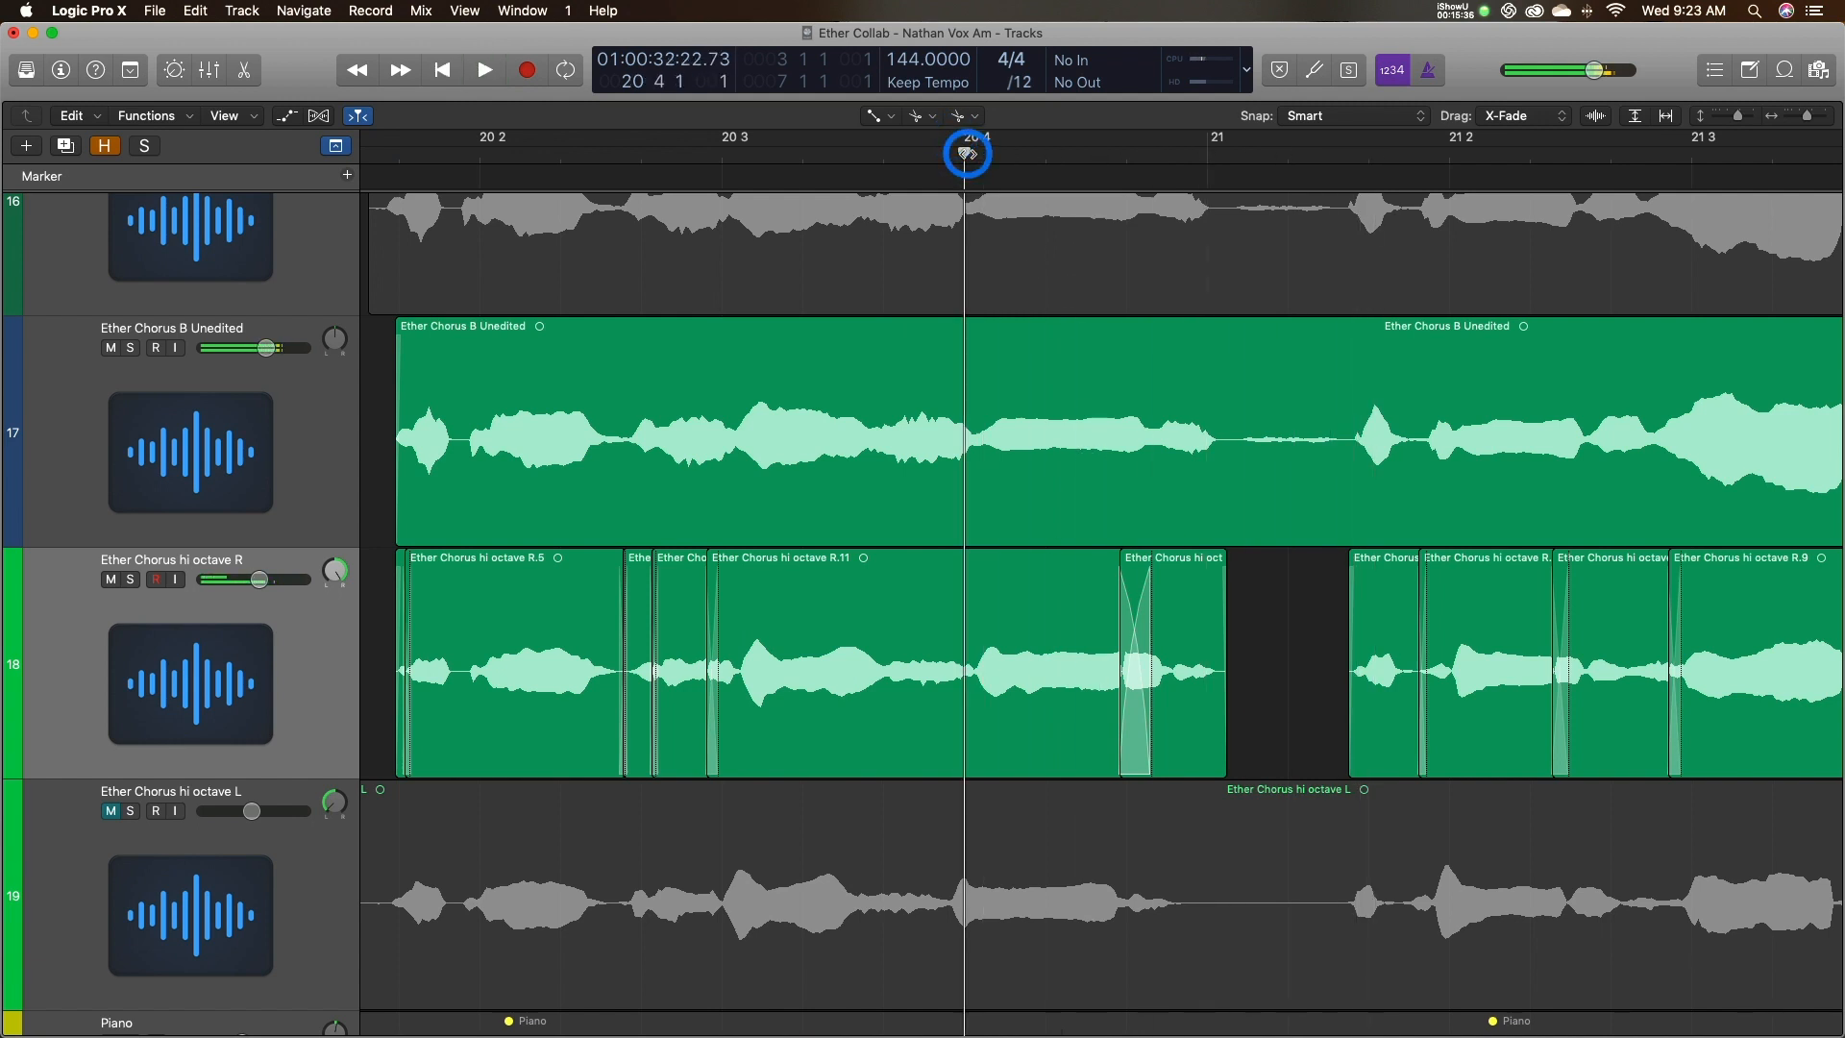
{"action": "key", "text": "space"}
{"action": "key", "text": "space"}
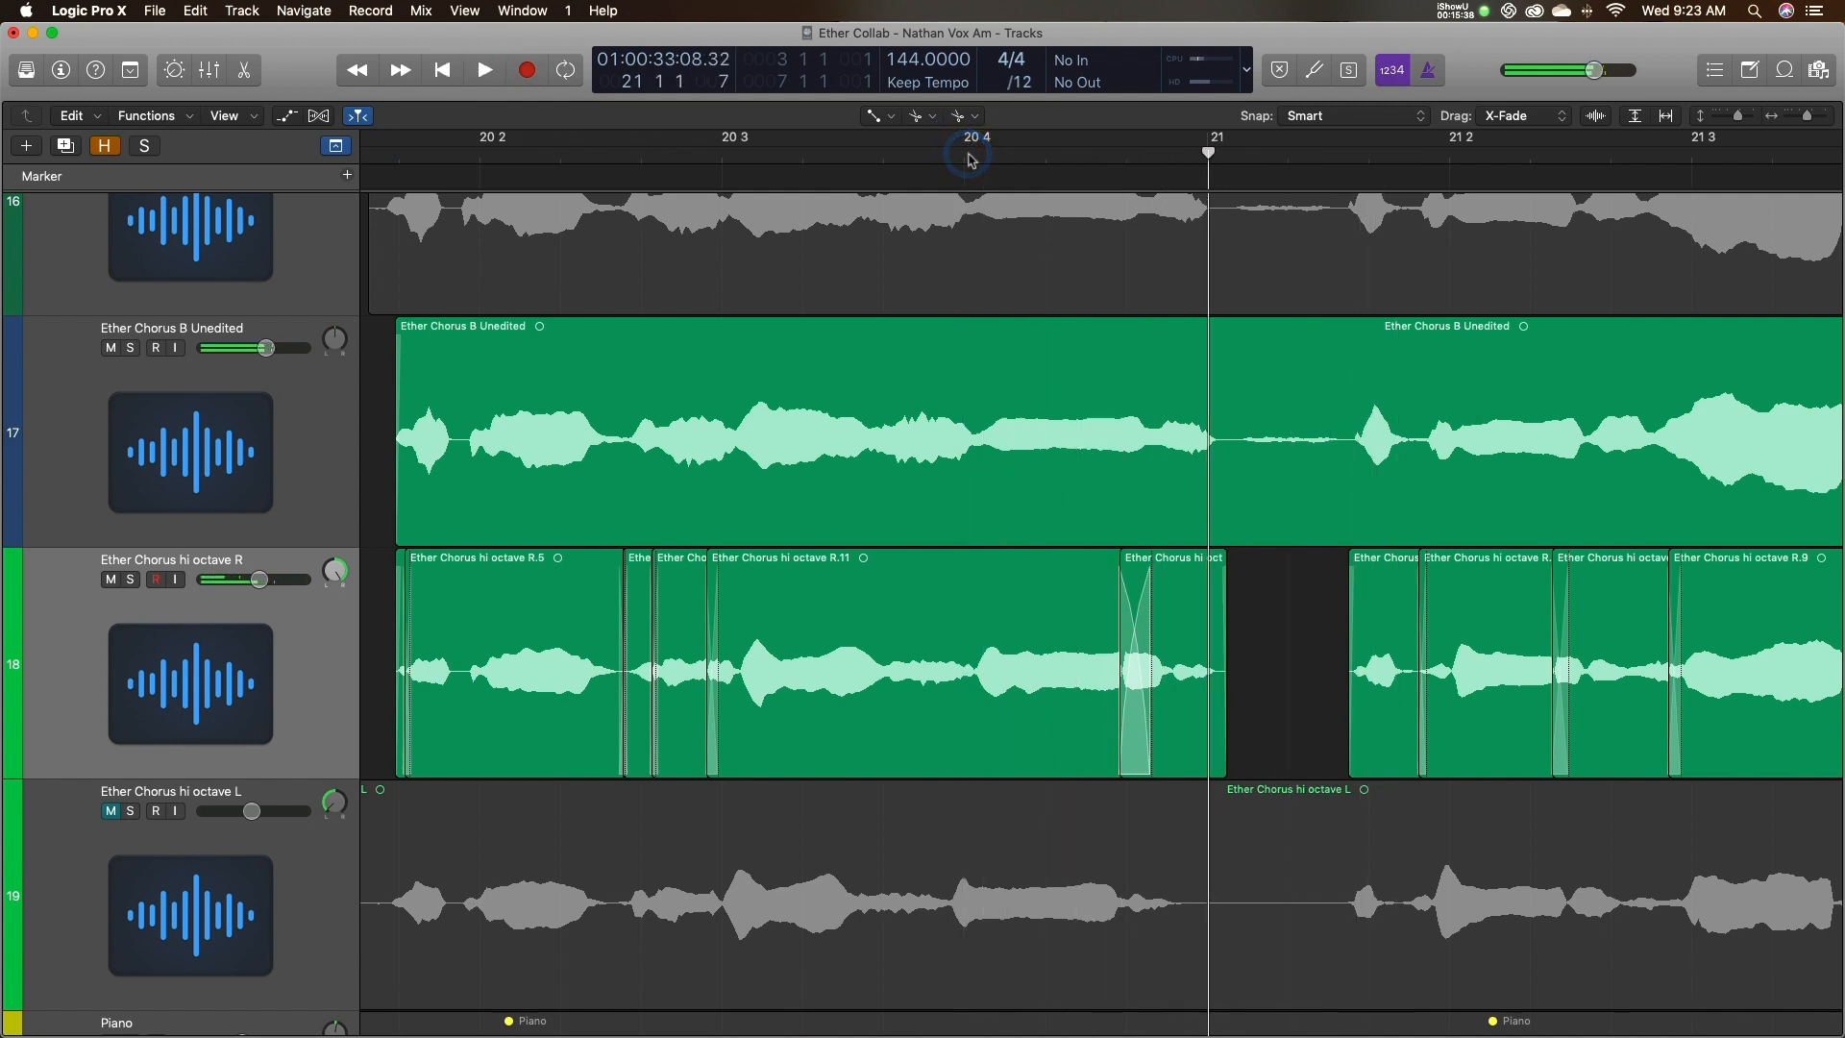
Move the hi octave R region just before bar 21 slightly earlier with the Pointer Tool to match the lead's phrase ending.
{"action": "key", "text": "super+Right"}
{"action": "key", "text": "super+Right"}
{"action": "key", "text": "super+Right"}
{"action": "key", "text": "super+Right"}
{"action": "key", "text": "super+Right"}
{"action": "key", "text": "super+Down"}
{"action": "key", "text": "super+Down"}
{"action": "key", "text": "super+Down"}
{"action": "key", "text": "super+Down"}
{"action": "left_click", "coordinate": [873, 115]}
{"action": "left_click", "coordinate": [894, 142]}
{"action": "left_click_drag", "start_coordinate": [1059, 660], "coordinate": [1007, 660]}
Play back the moved hi octave R phrase ending against the lead, starting from around bar 20 beat 4.
{"action": "left_click", "coordinate": [434, 155]}
{"action": "key", "text": "space"}
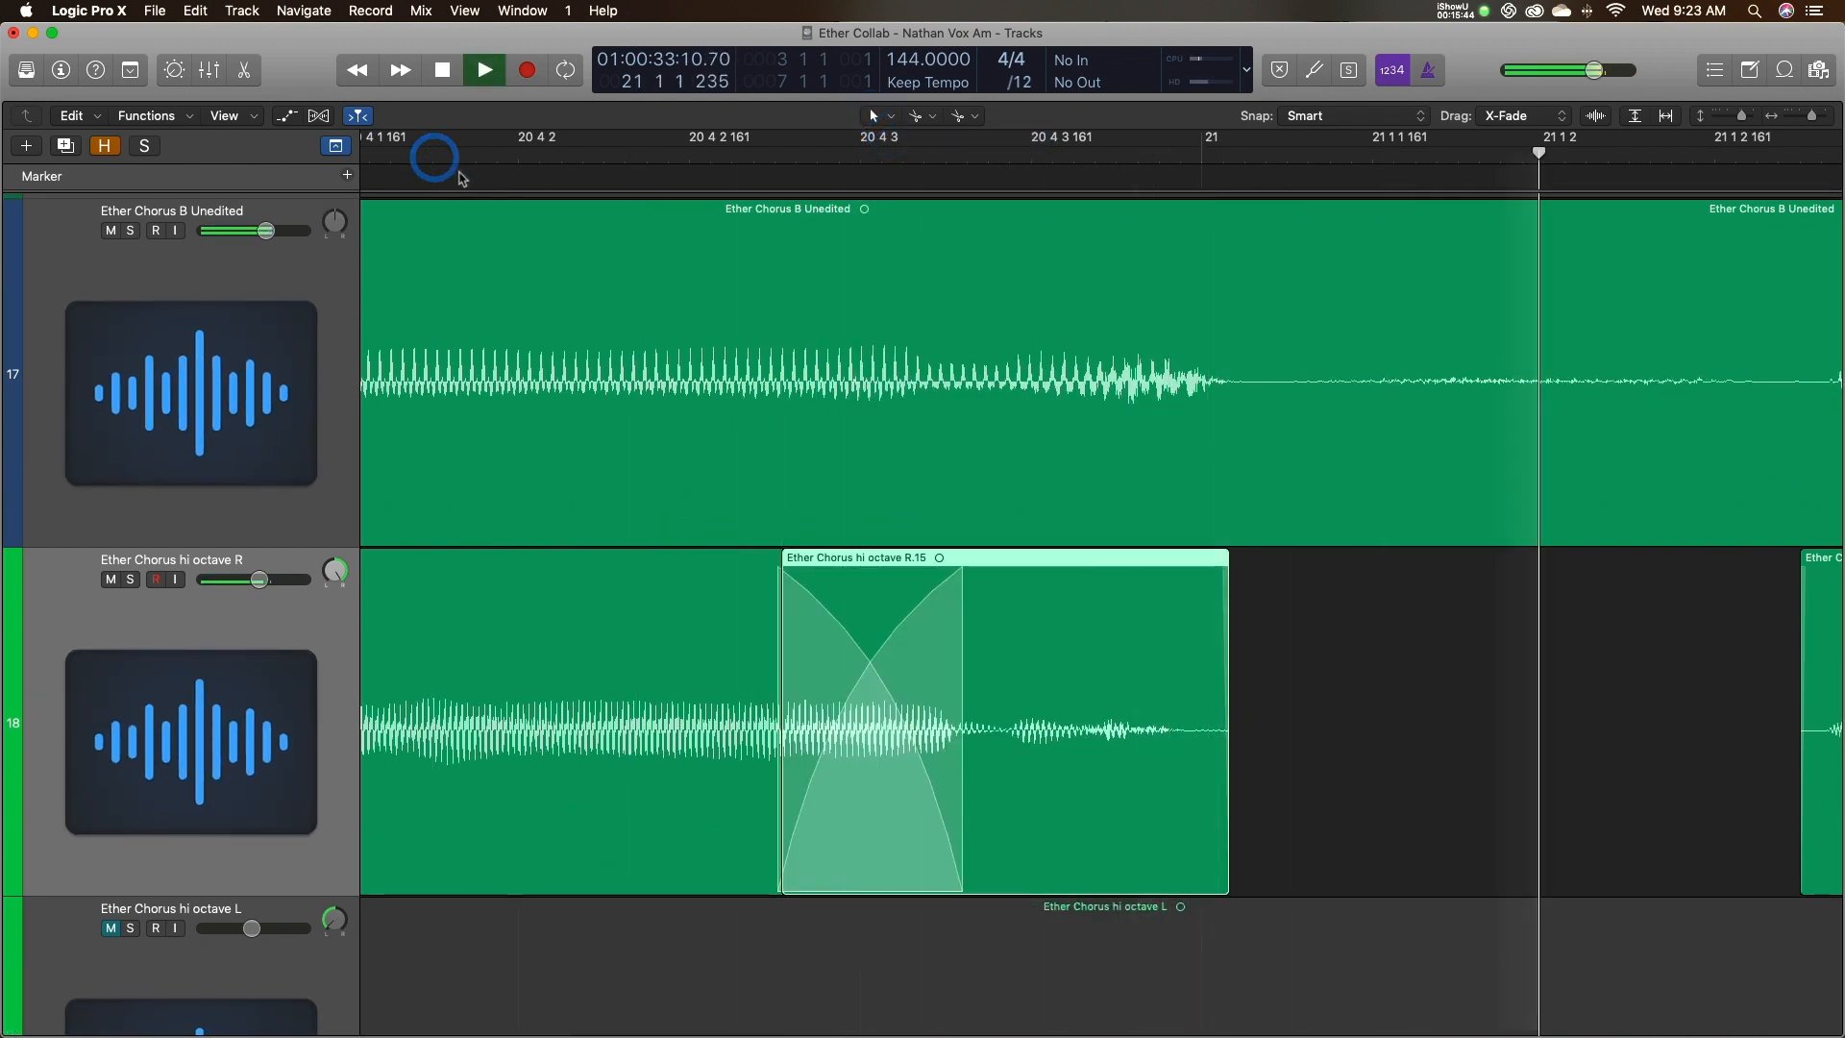
{"action": "key", "text": "space"}
{"action": "scroll", "coordinate": [461, 174], "scroll_direction": "left", "scroll_amount": 12}
{"action": "left_click", "coordinate": [463, 159]}
{"action": "key", "text": "space"}
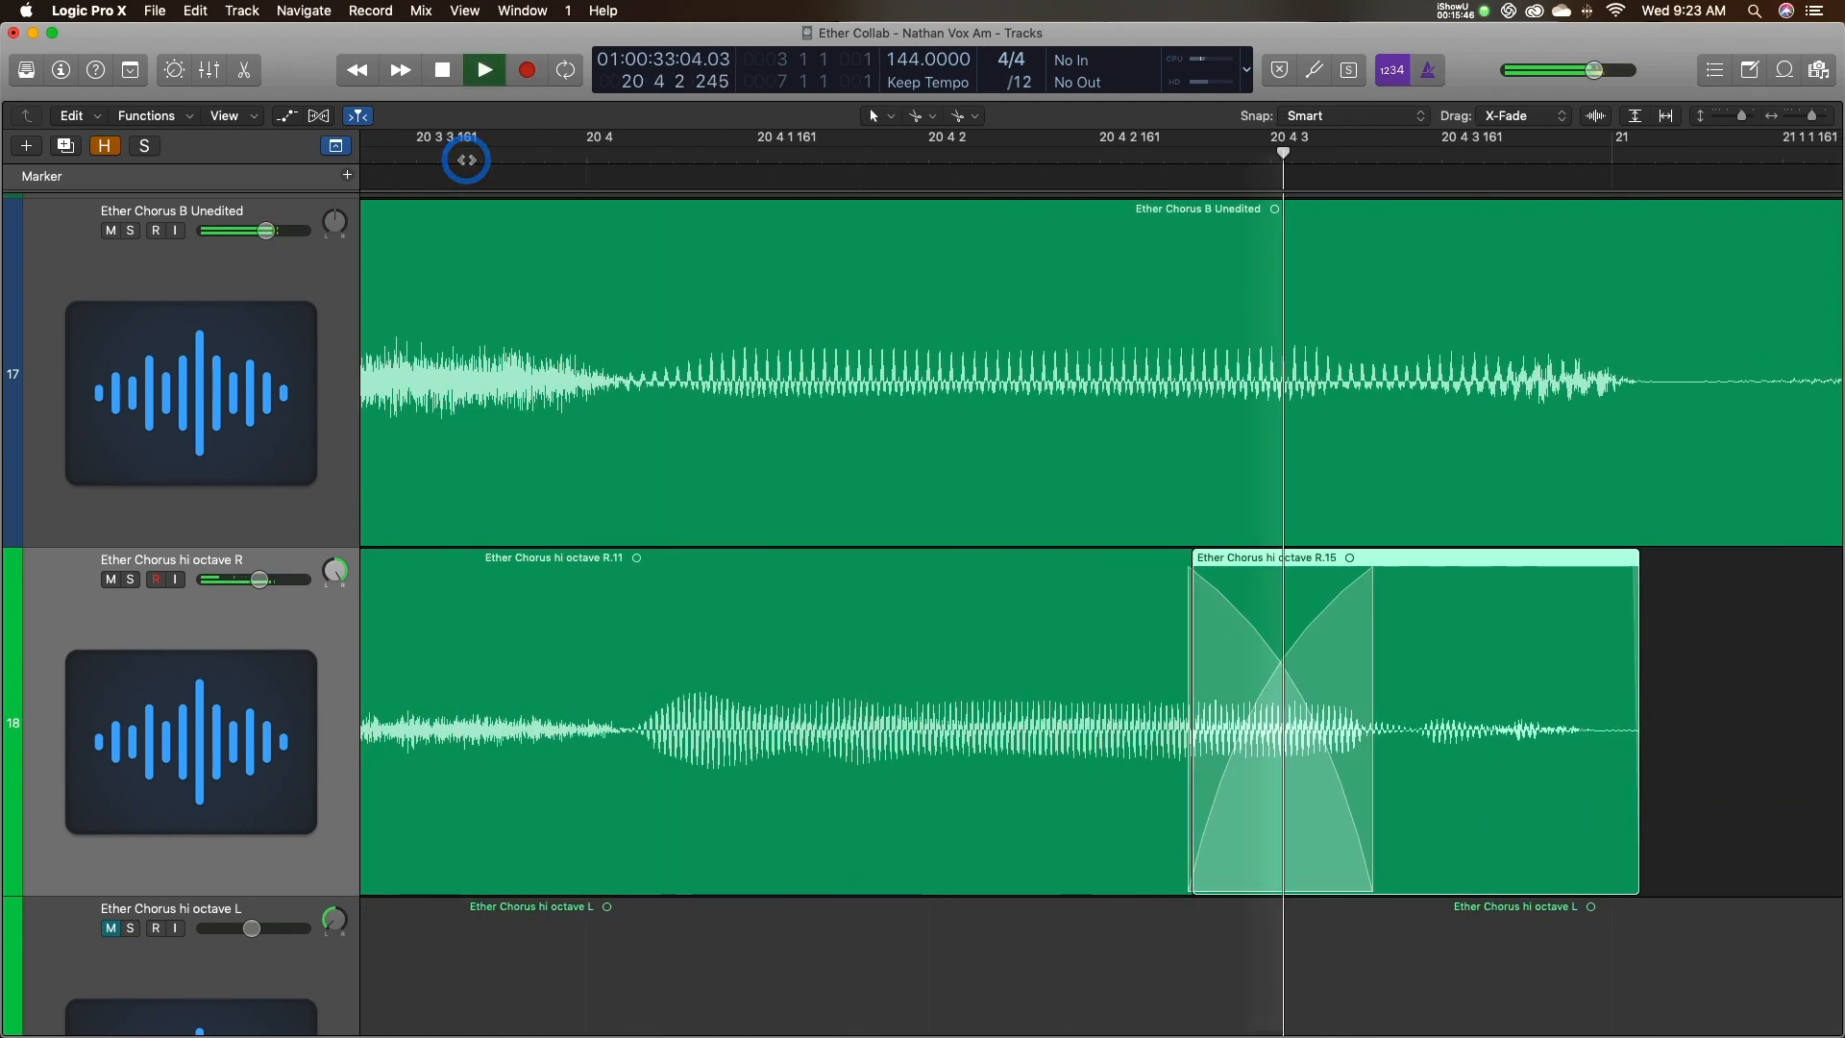
{"action": "key", "text": "space"}
Play the chorus from bar 20 and lower the hi octave R track's volume slightly to balance it with the lead.
{"action": "scroll", "coordinate": [726, 602], "scroll_direction": "left", "scroll_amount": 10}
{"action": "key", "text": "super+Left"}
{"action": "key", "text": "super+Left"}
{"action": "key", "text": "super+Left"}
{"action": "key", "text": "super+Left"}
{"action": "key", "text": "super+Left"}
{"action": "key", "text": "super+Left"}
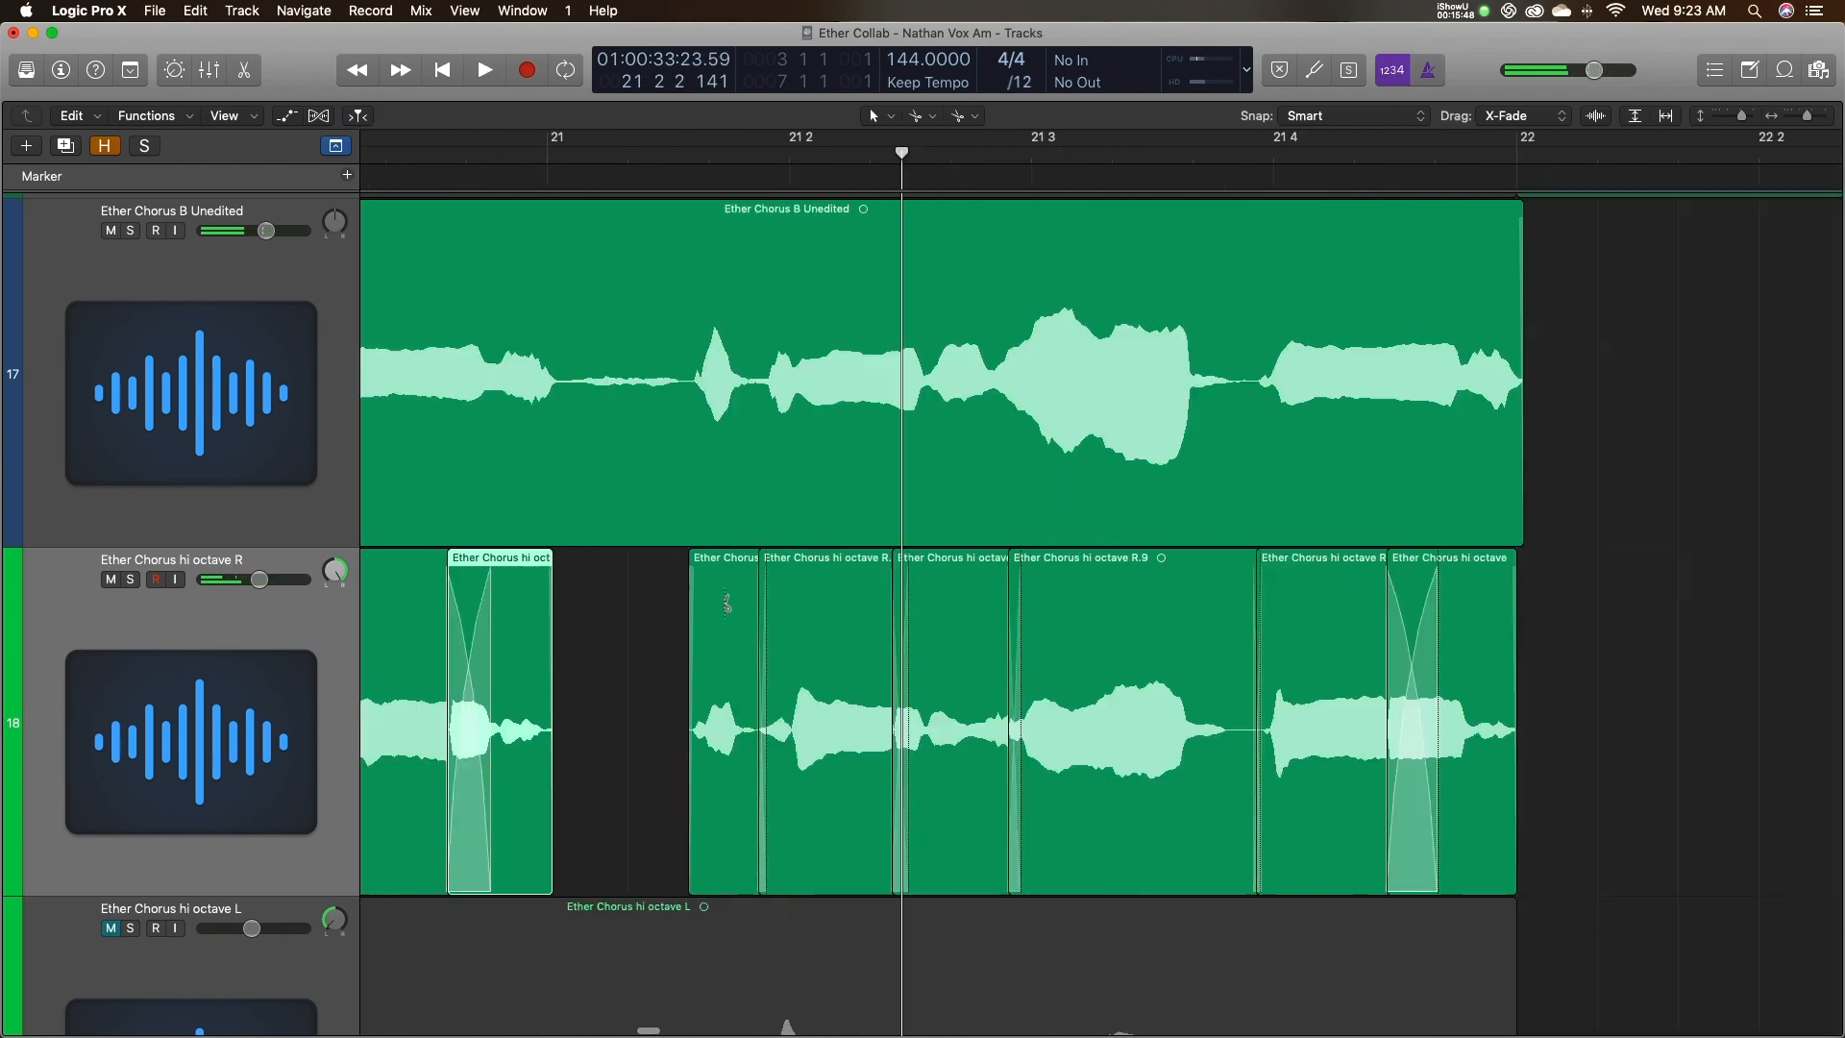
{"action": "scroll", "coordinate": [707, 601], "scroll_direction": "left", "scroll_amount": 8}
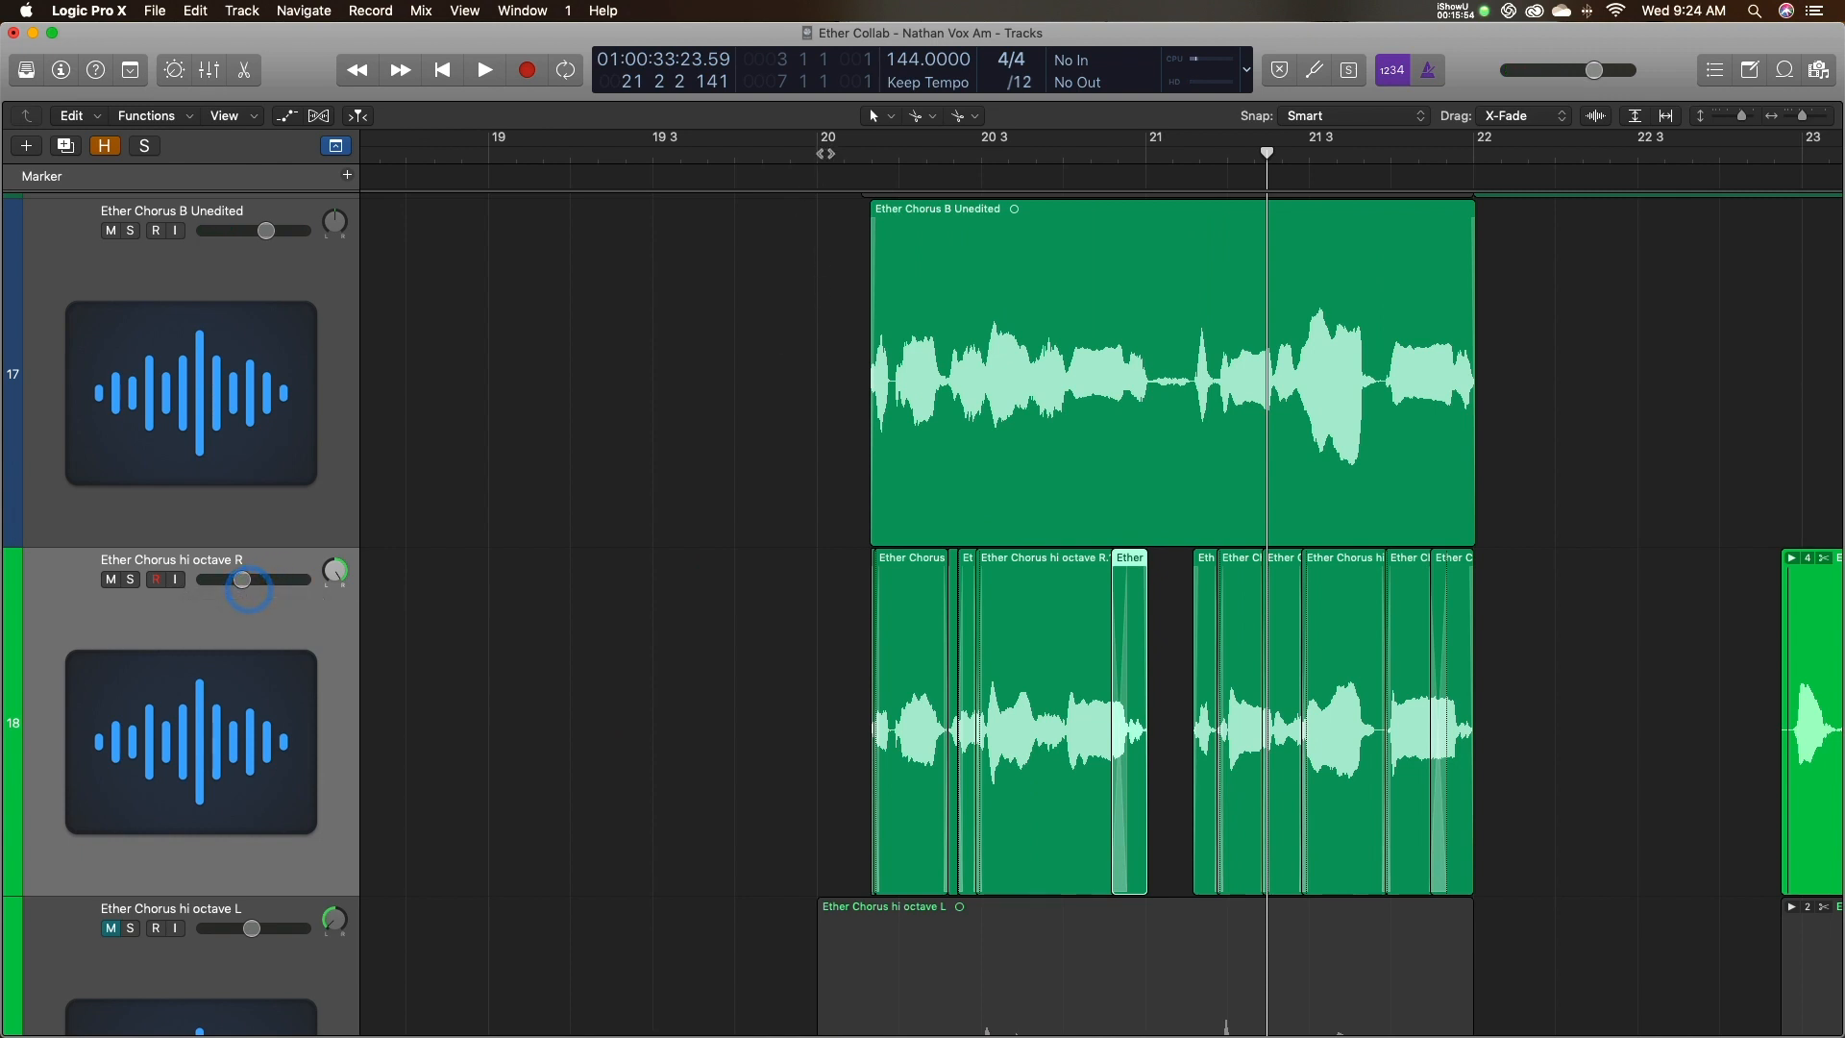
{"action": "left_click", "coordinate": [822, 157]}
{"action": "key", "text": "space"}
{"action": "left_click_drag", "start_coordinate": [246, 581], "coordinate": [261, 580]}
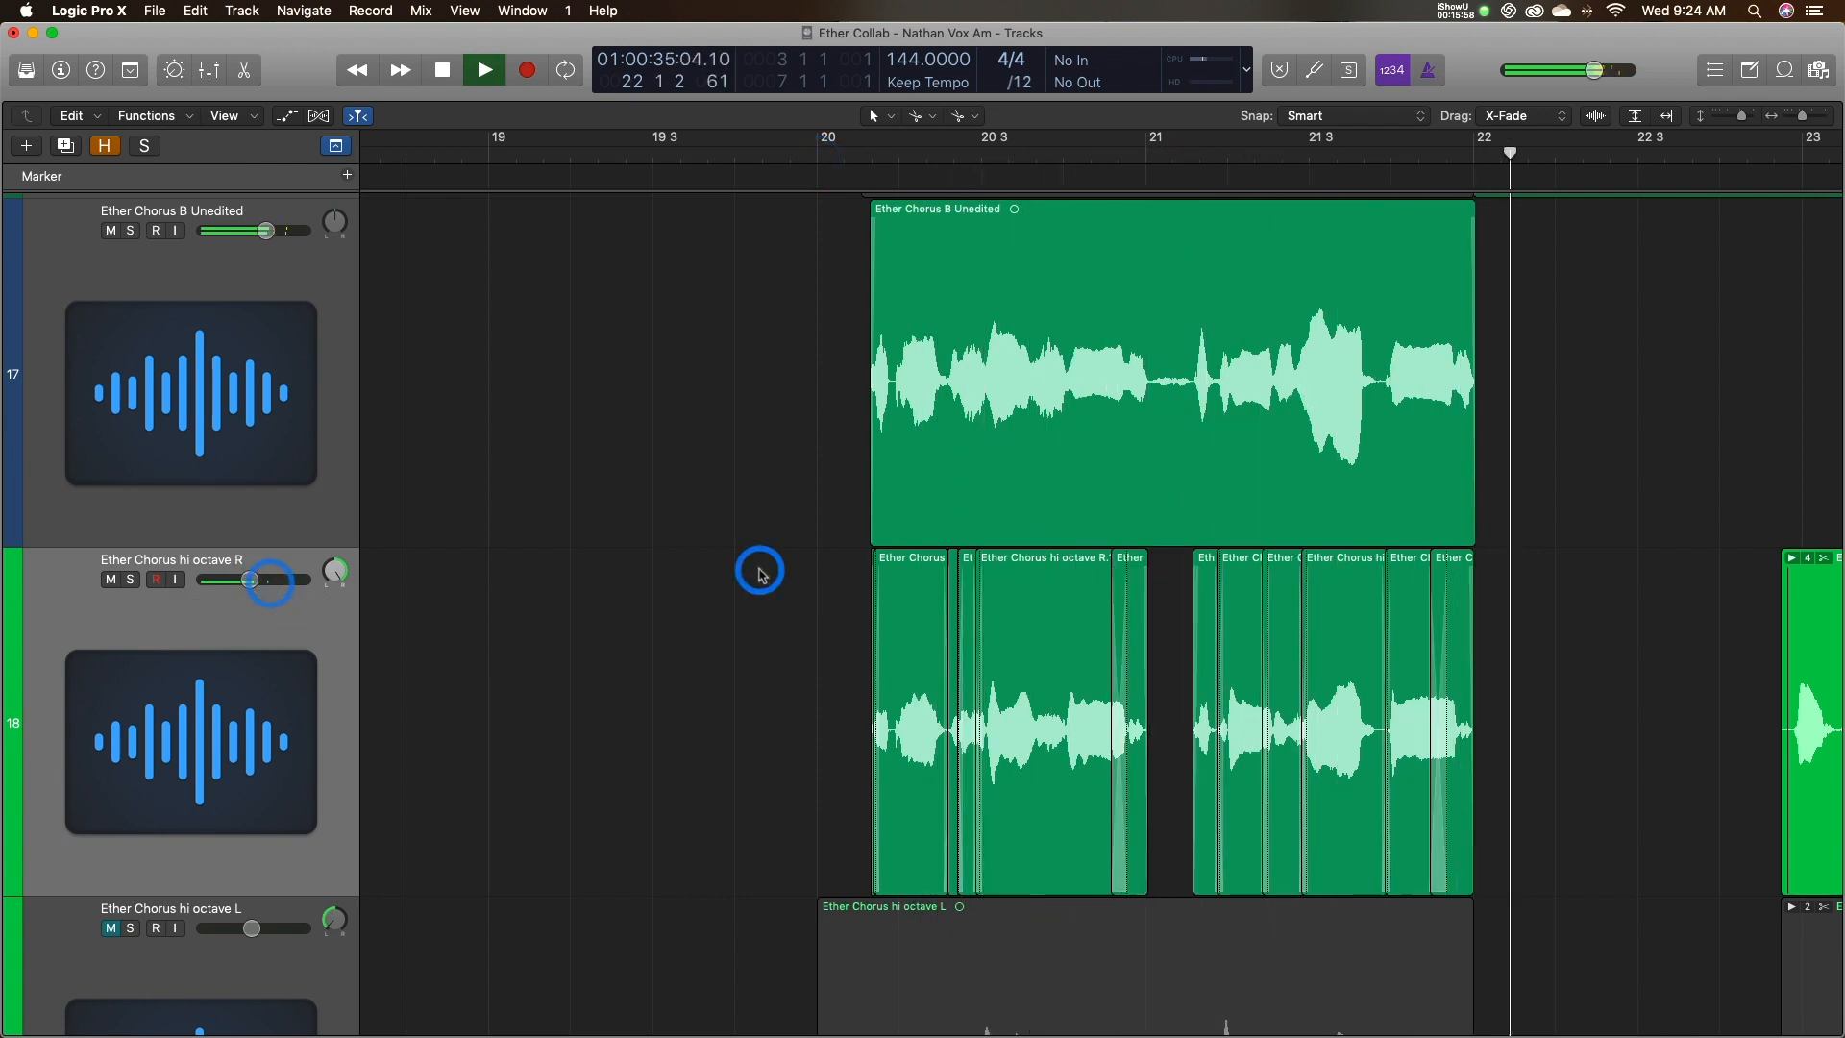
{"action": "key", "text": "space"}
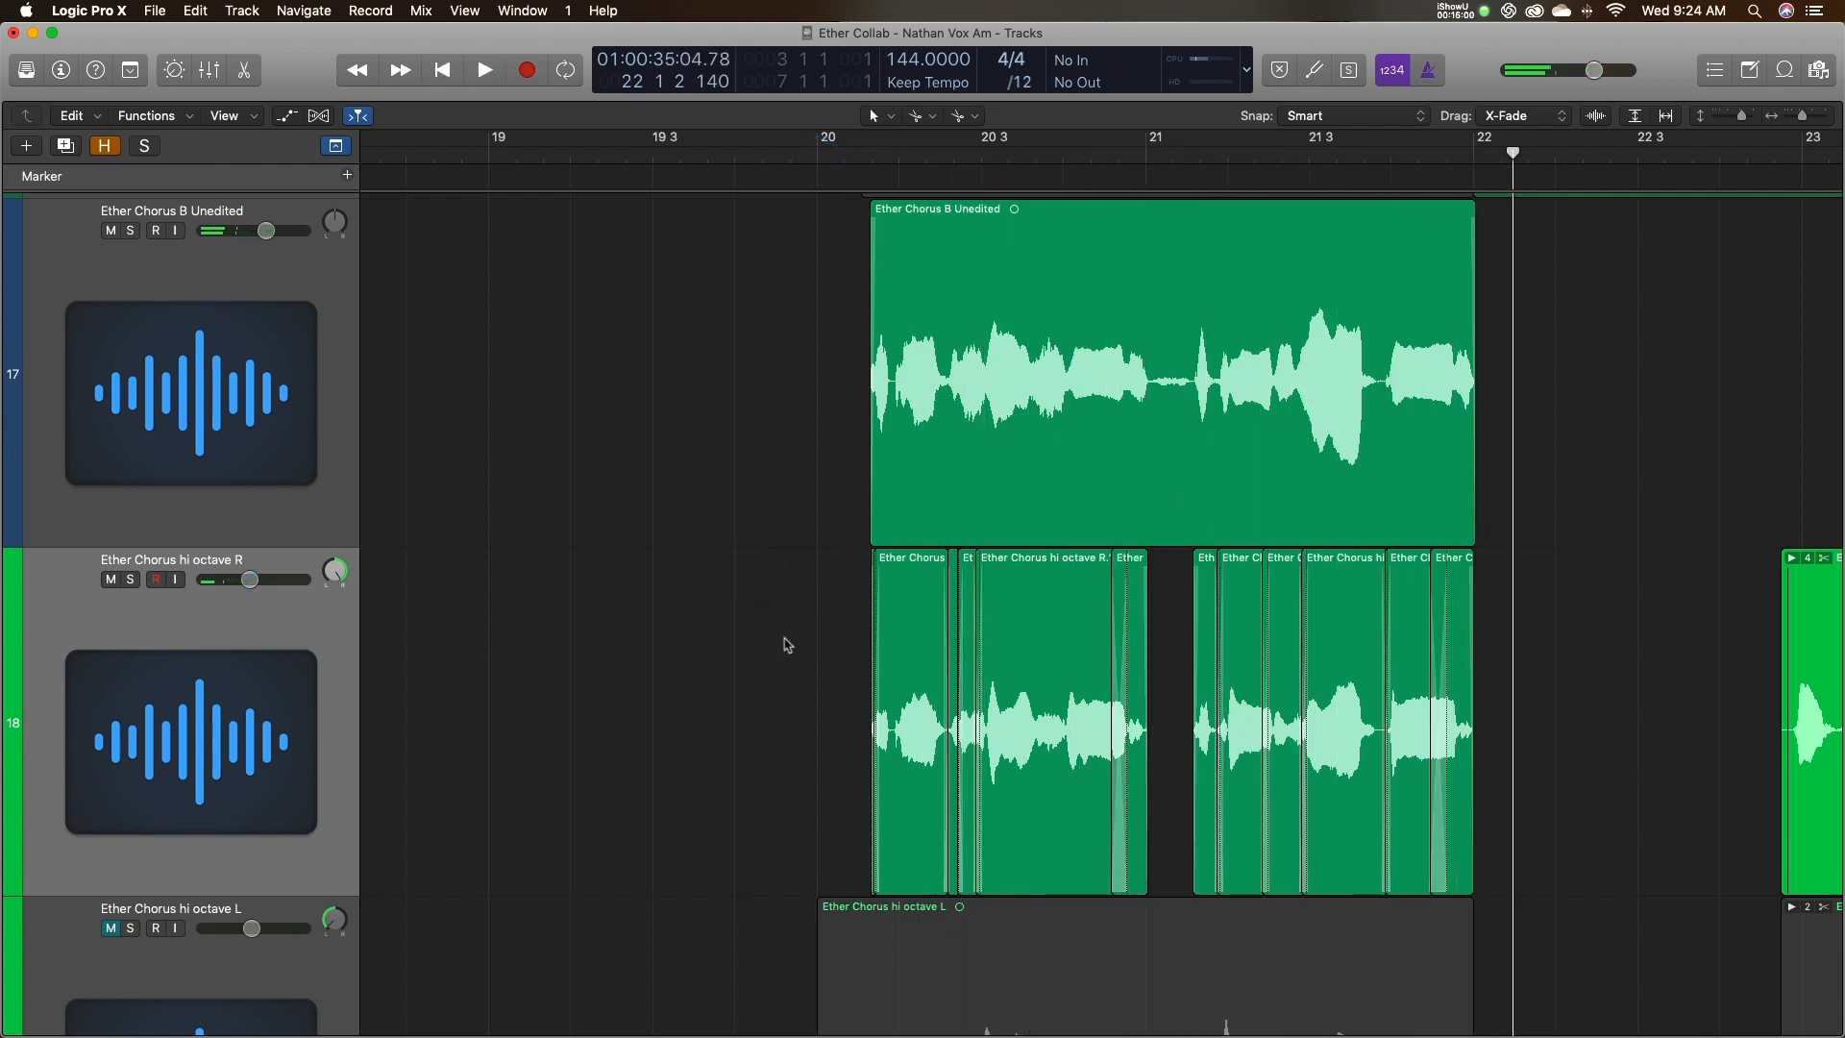
Unmute the Ether Chorus hi octave L track and play the chorus from bar 20 with that track selected.
{"action": "scroll", "coordinate": [786, 644], "scroll_direction": "down", "scroll_amount": 4}
{"action": "left_click", "coordinate": [131, 502]}
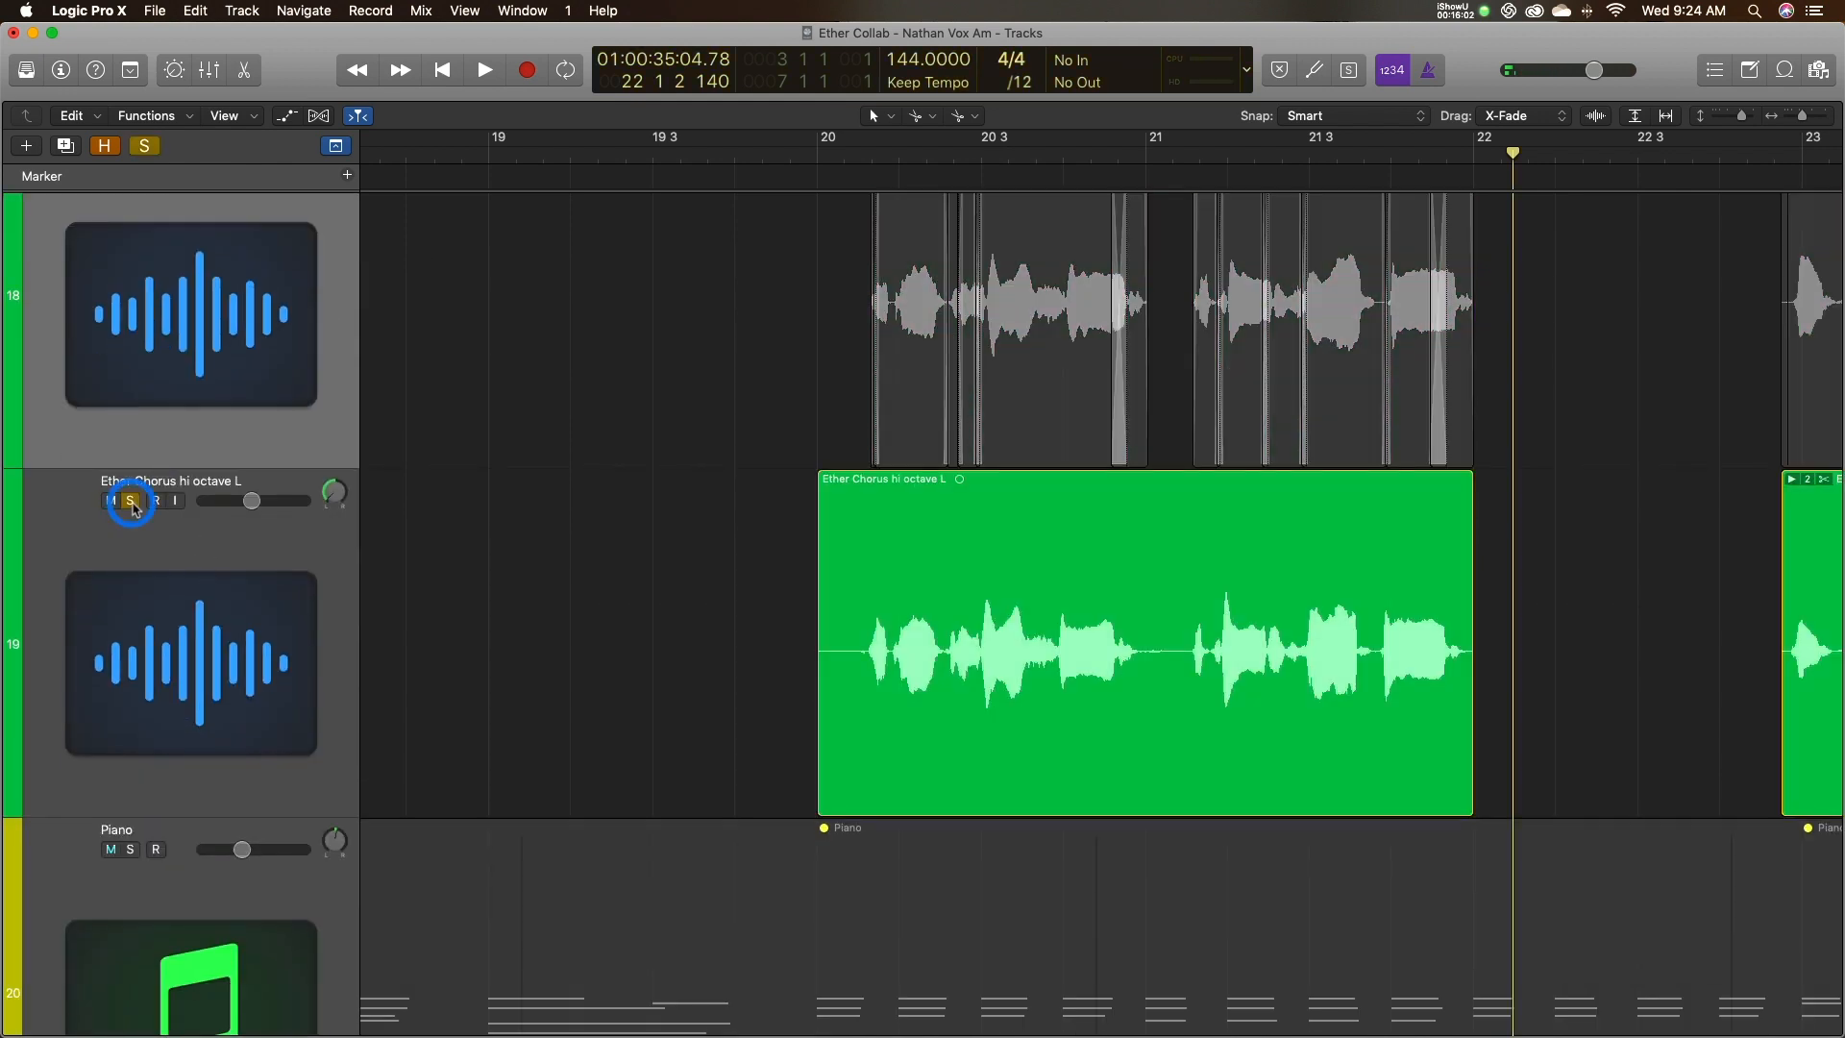
{"action": "left_click", "coordinate": [129, 500]}
{"action": "left_click", "coordinate": [817, 154]}
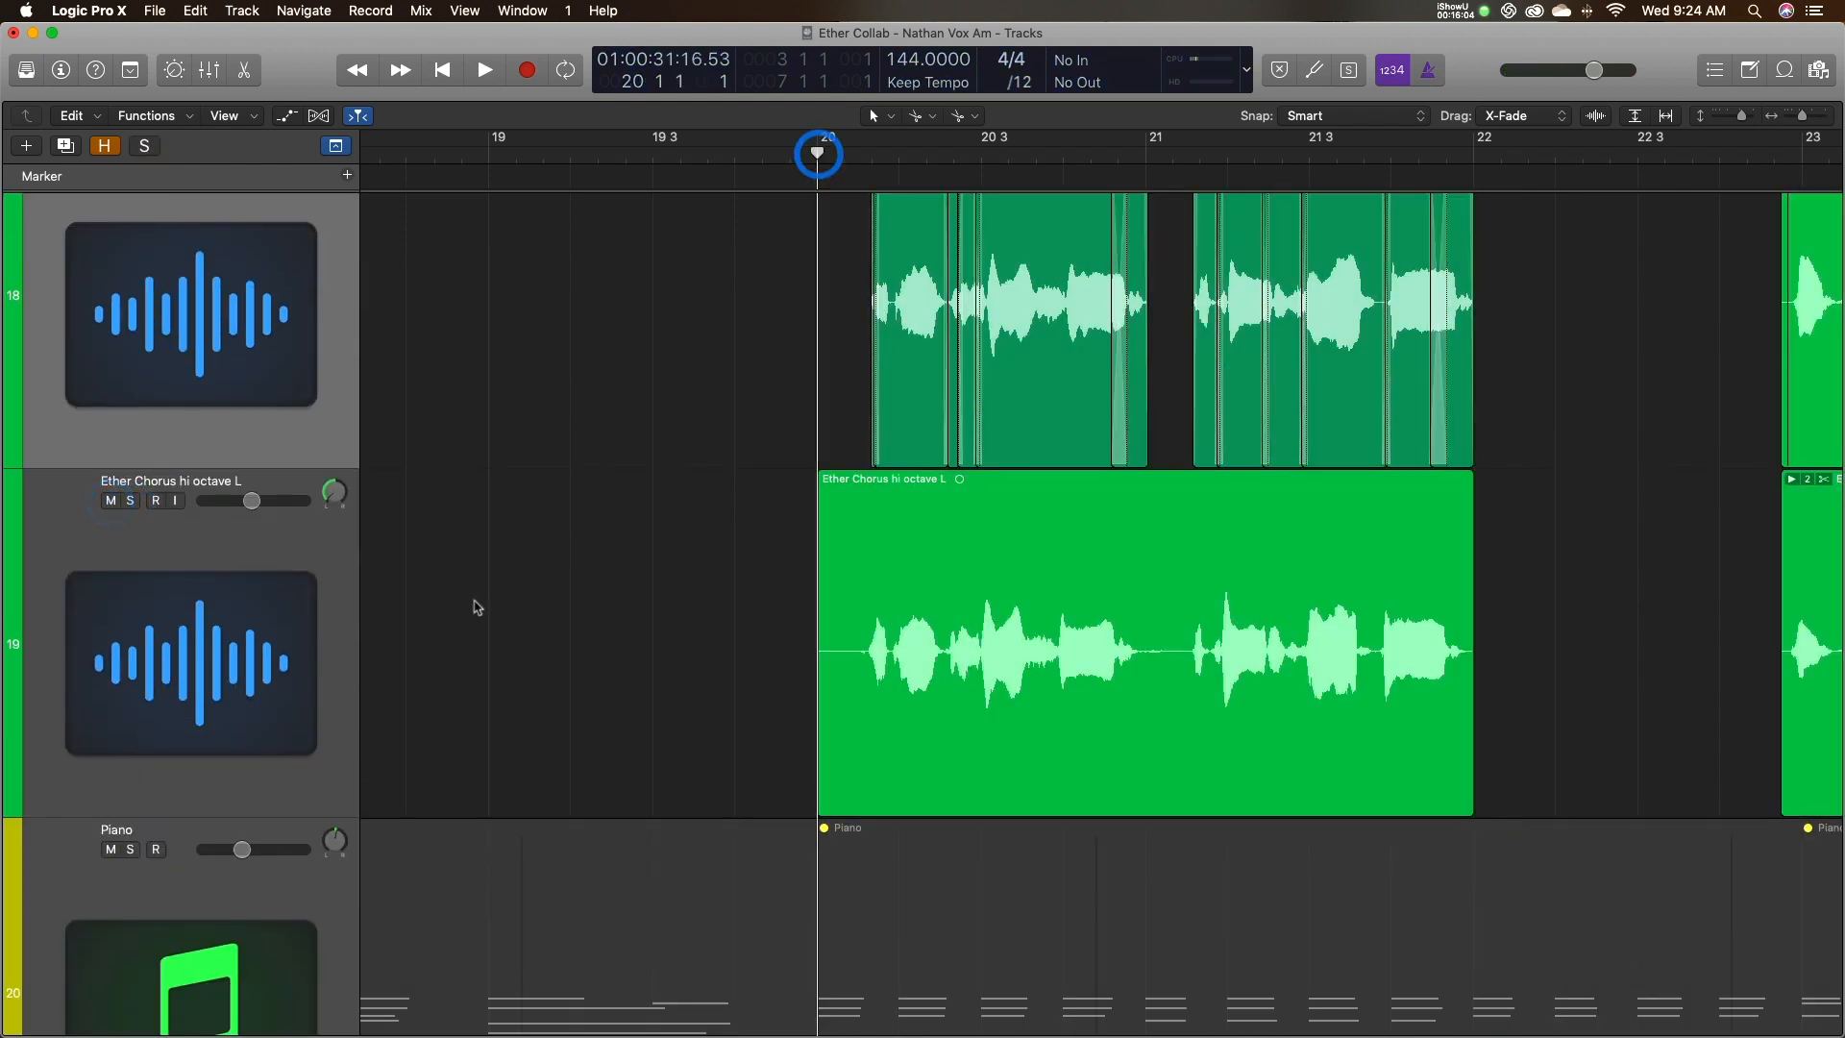
{"action": "left_click", "coordinate": [299, 564]}
{"action": "left_click", "coordinate": [302, 393]}
{"action": "left_click", "coordinate": [311, 681]}
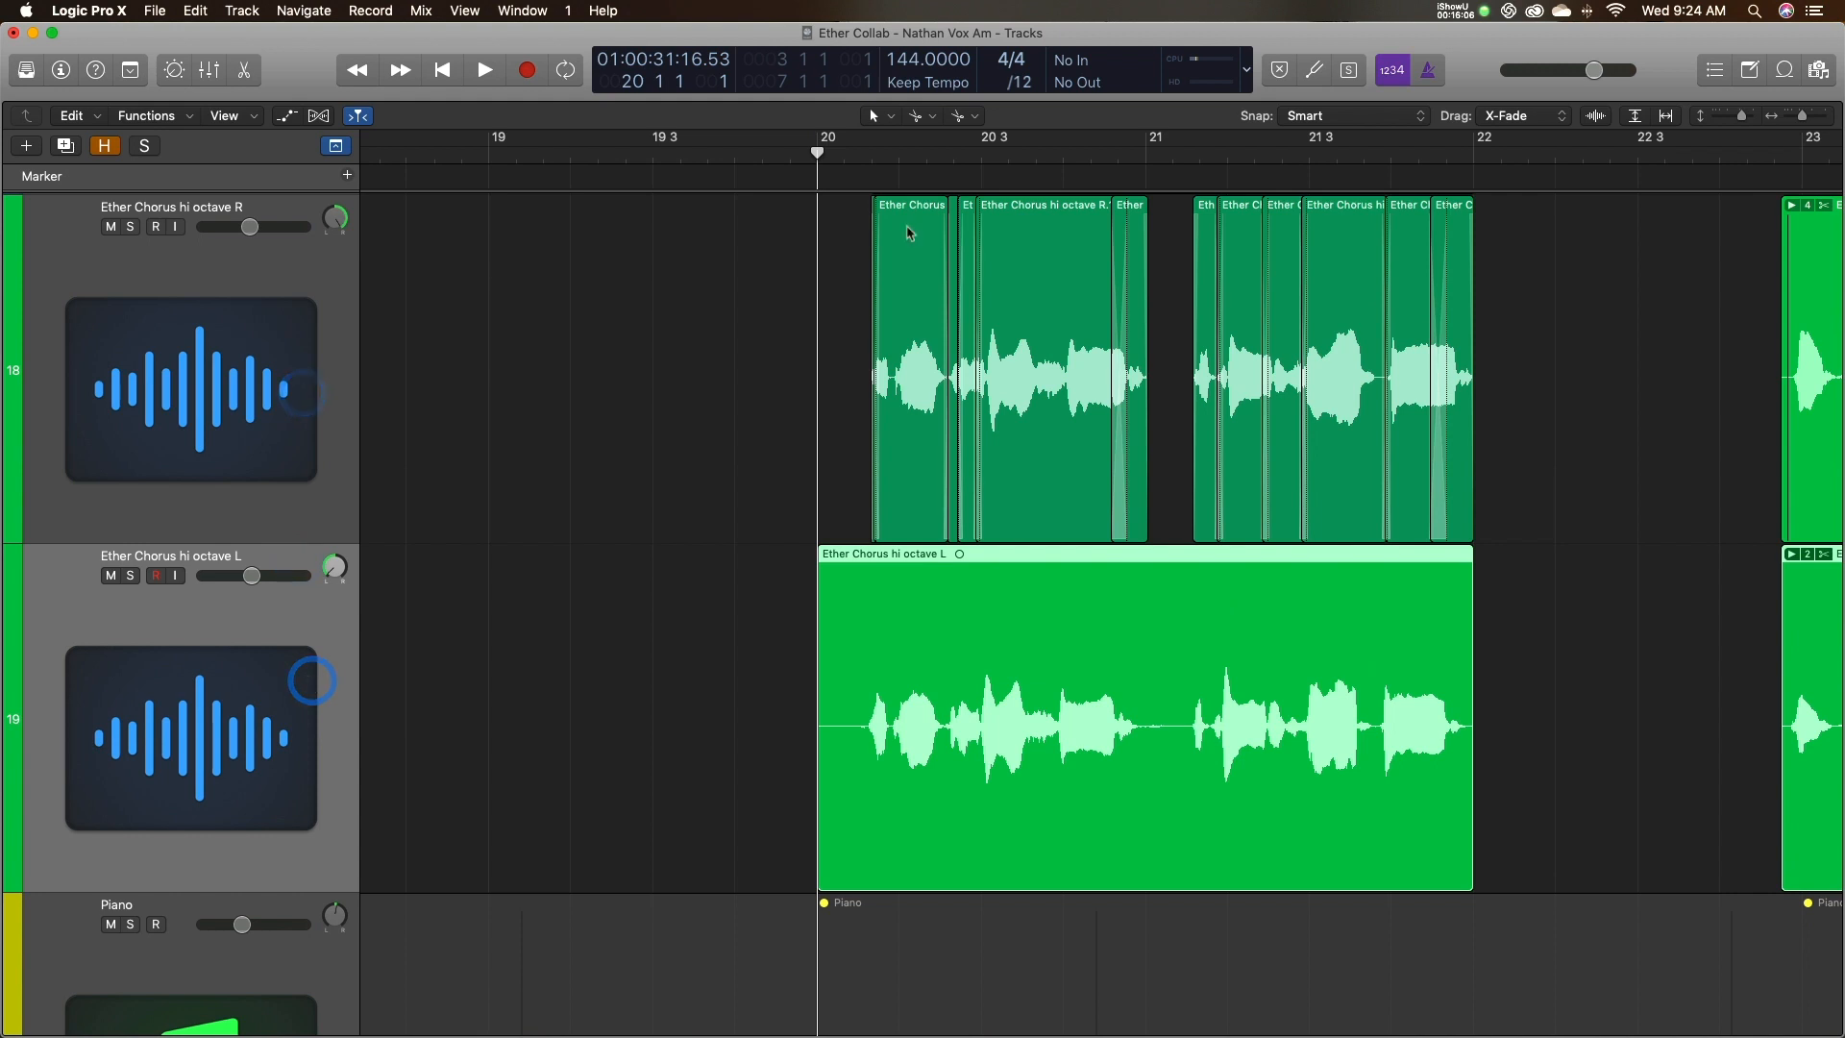
{"action": "key", "text": "space"}
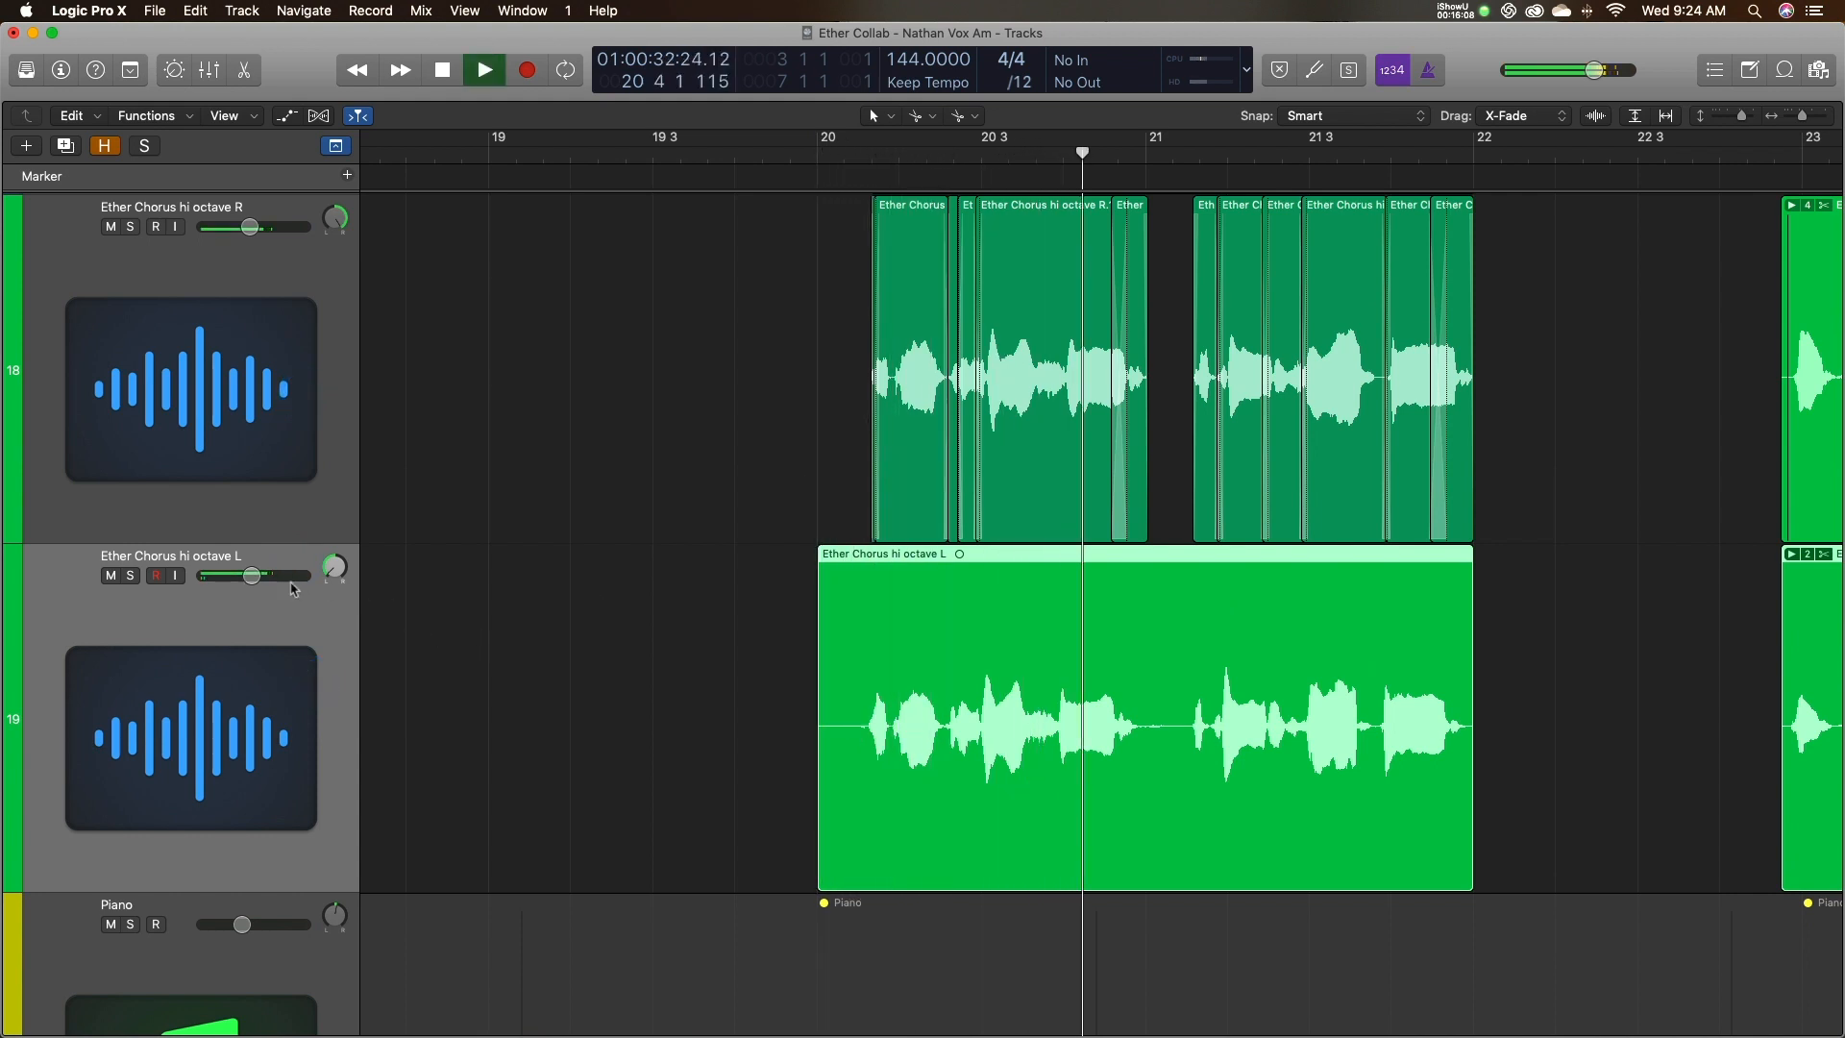
{"action": "key", "text": "space"}
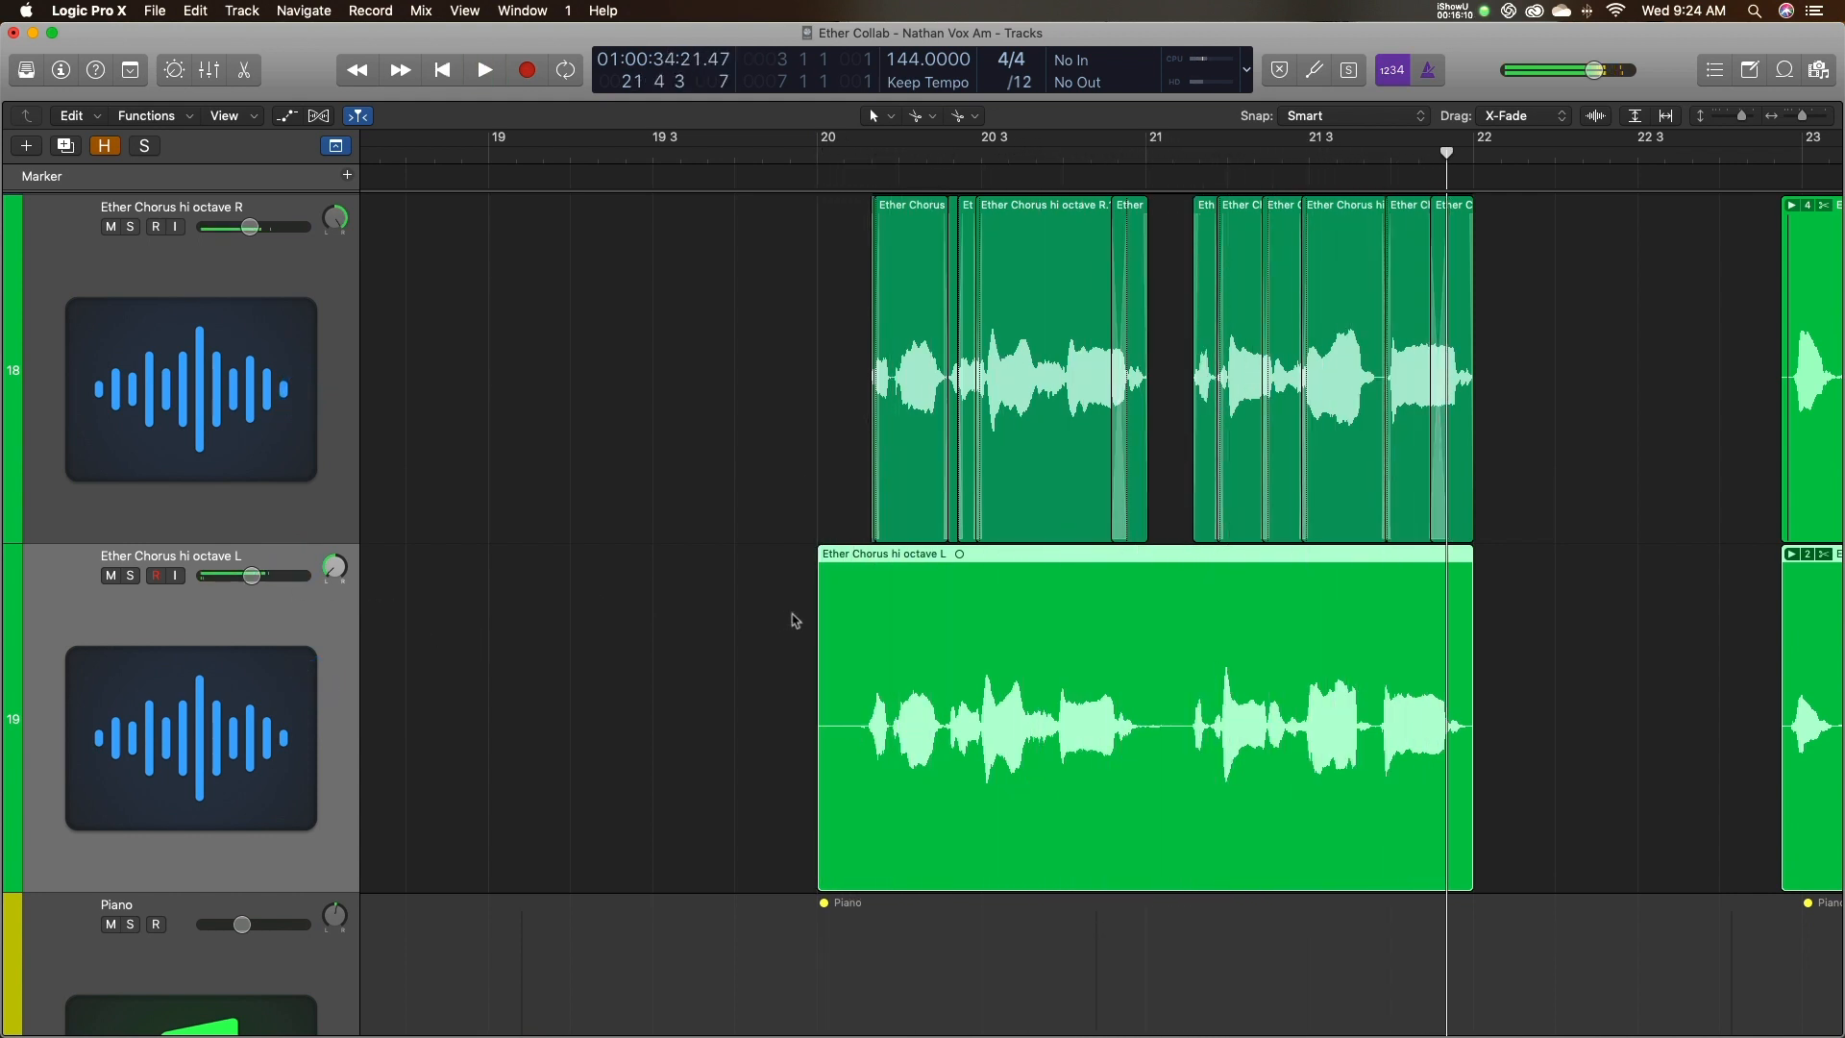
Move the hi octave L region slightly later so its first word near 20 1 3 lines up with hi octave R.
{"action": "key", "text": "super+Right"}
{"action": "key", "text": "super+Right"}
{"action": "key", "text": "super+Right"}
{"action": "key", "text": "super+Right"}
{"action": "key", "text": "super+Right"}
{"action": "scroll", "coordinate": [792, 623], "scroll_direction": "left", "scroll_amount": 10}
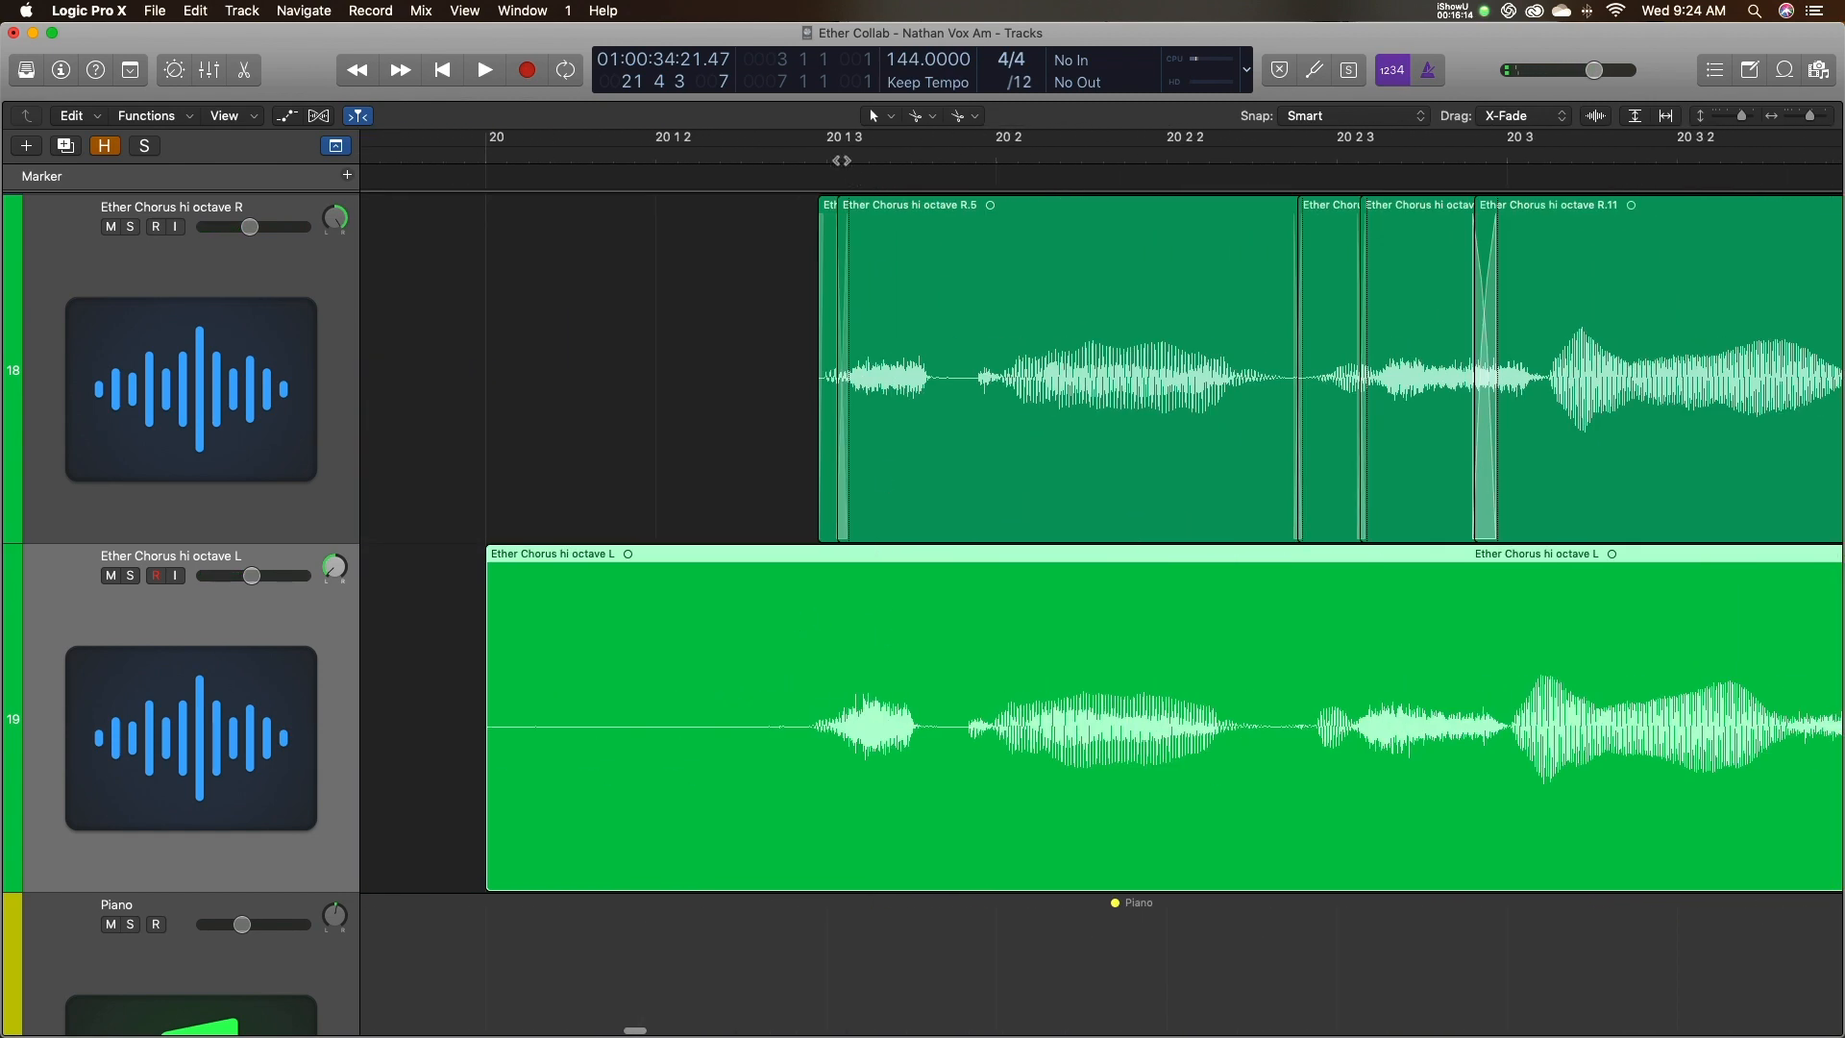
{"action": "key", "text": "super+Right"}
{"action": "key", "text": "super+Right"}
{"action": "key", "text": "super+Down"}
{"action": "key", "text": "super+Down"}
{"action": "key", "text": "super+Down"}
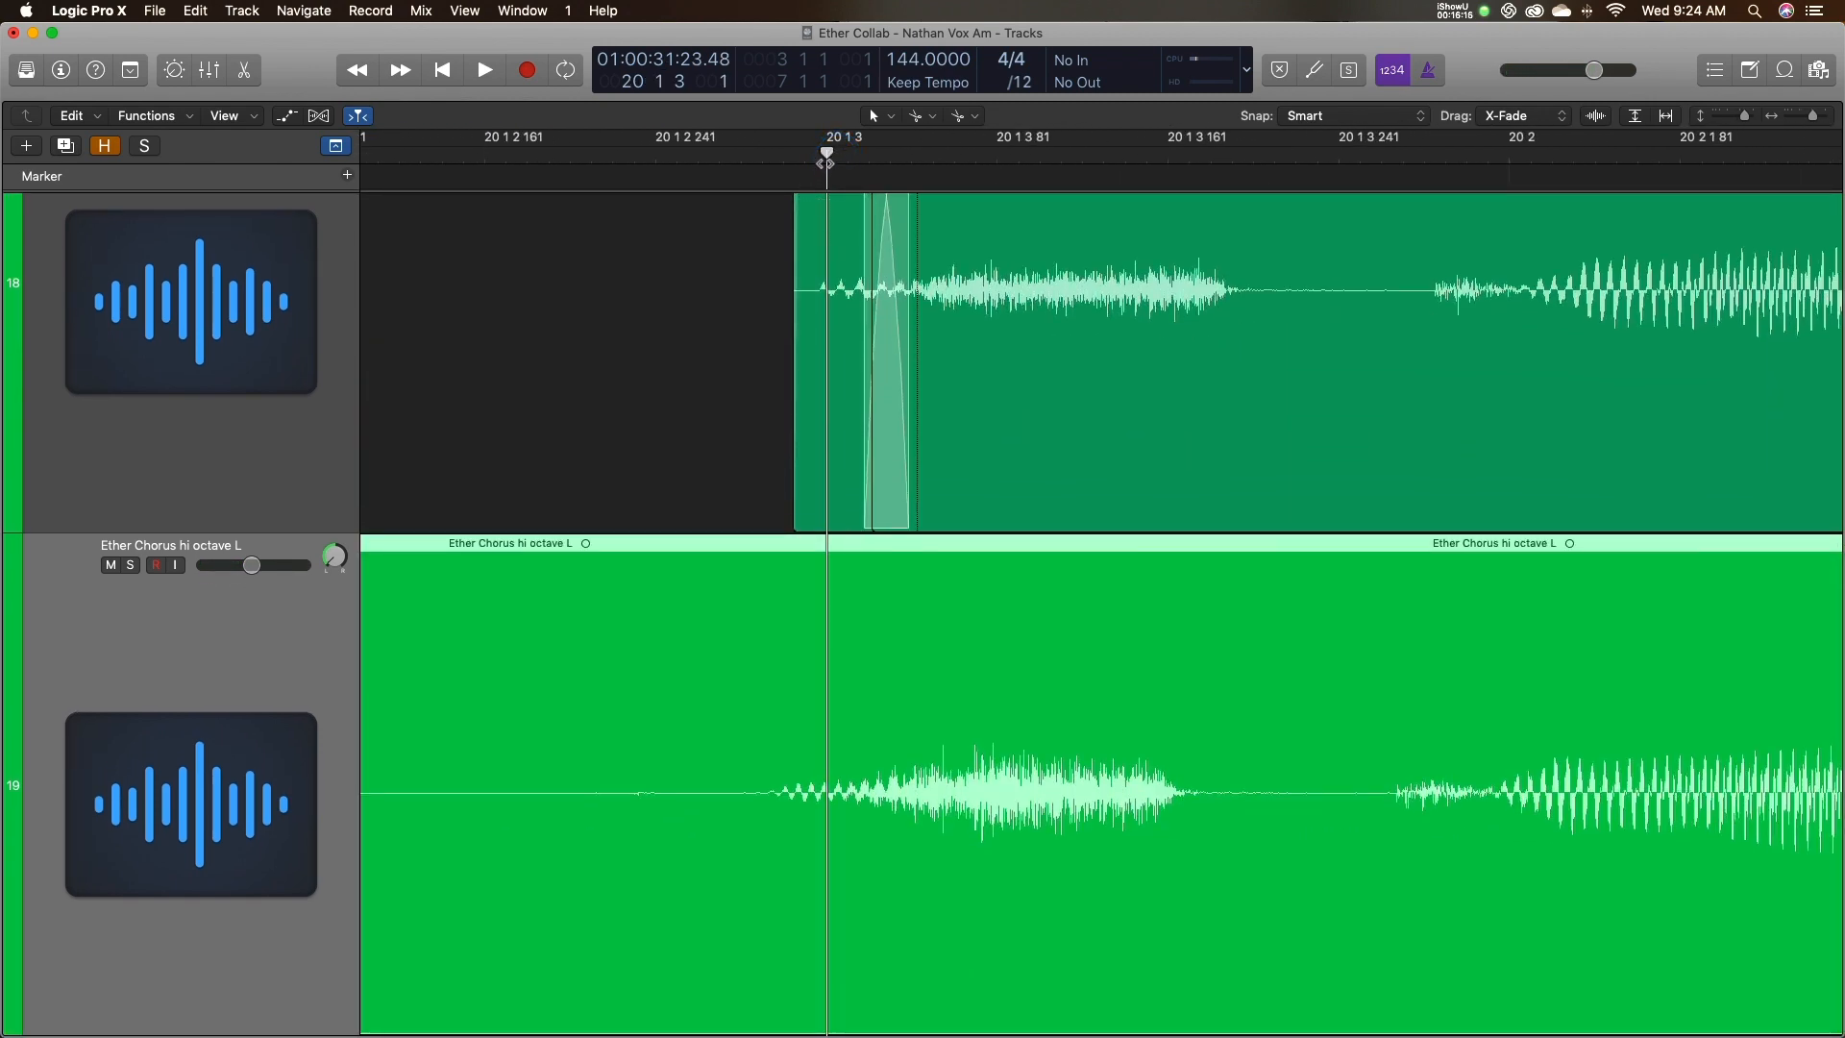
{"action": "left_click_drag", "start_coordinate": [1023, 695], "coordinate": [1075, 690]}
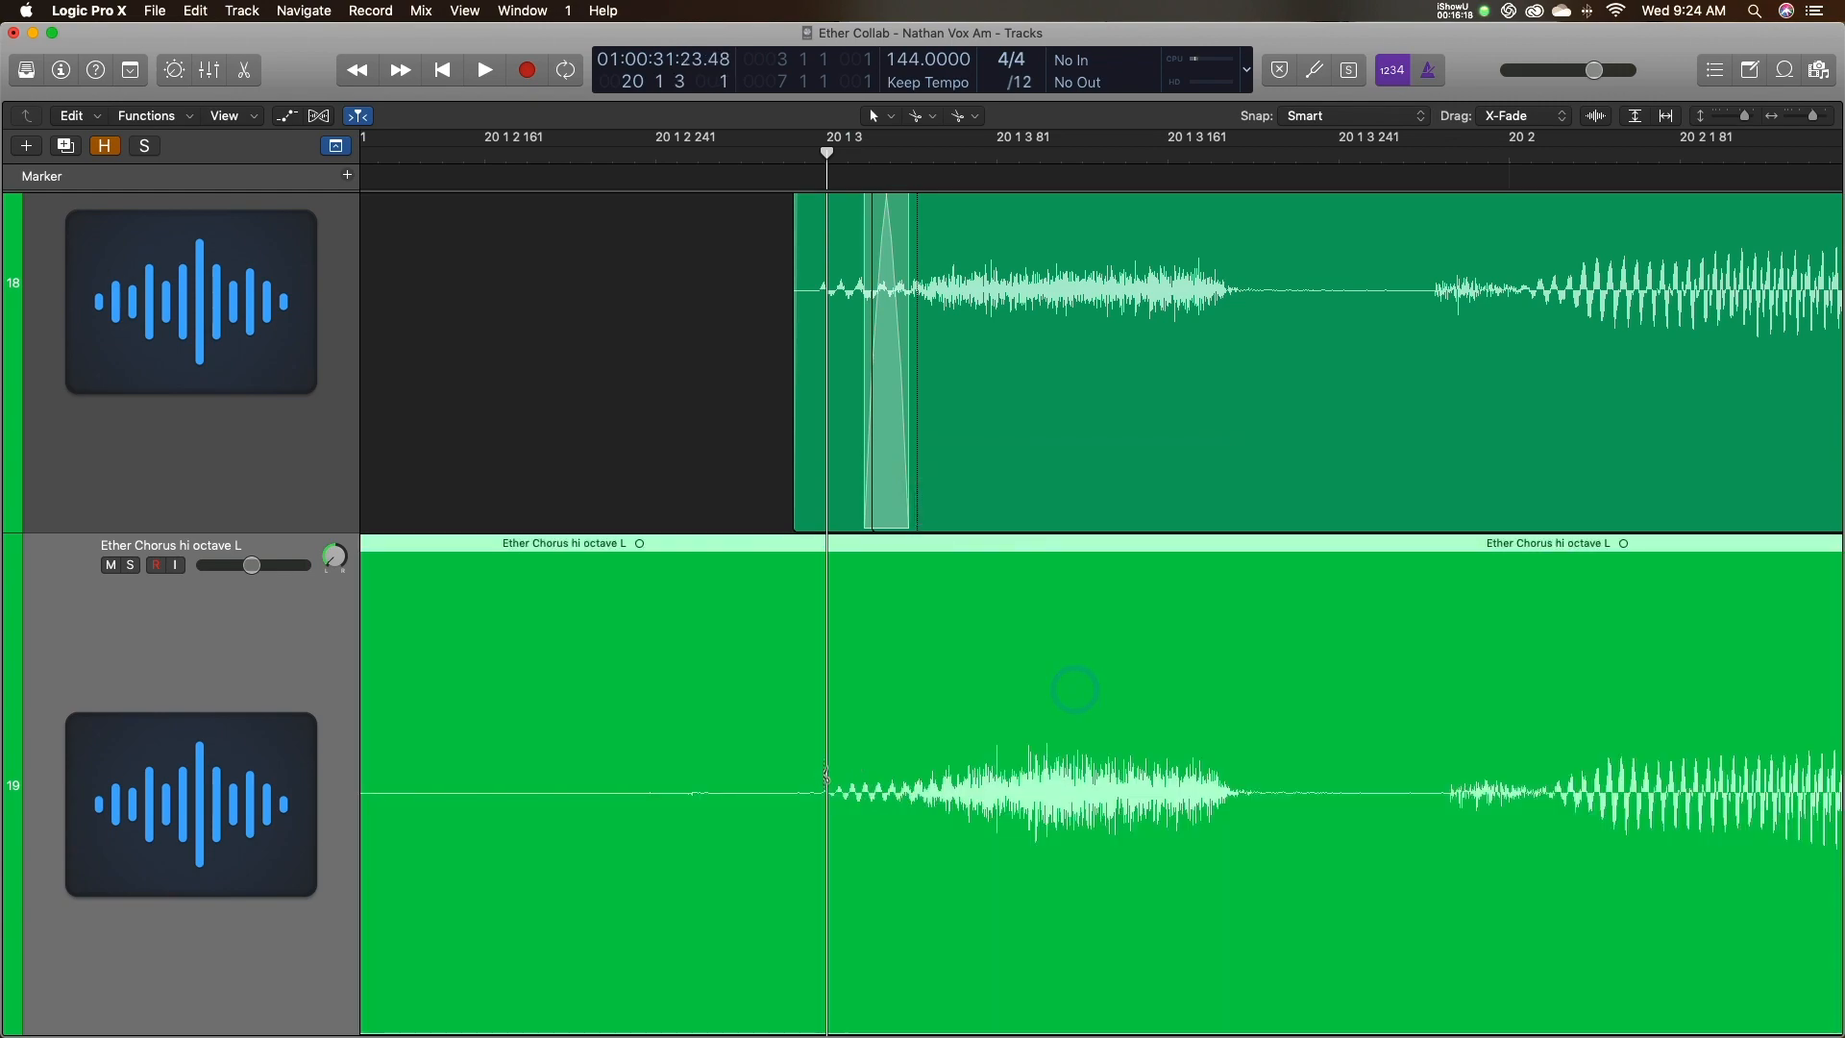
Split the hi octave L region at word boundaries and shift the segments to match the timing of hi octave R.
{"action": "left_click", "coordinate": [826, 774]}
{"action": "scroll", "coordinate": [1001, 827], "scroll_direction": "right", "scroll_amount": 20}
{"action": "left_click", "coordinate": [1141, 795]}
{"action": "scroll", "coordinate": [1231, 772], "scroll_direction": "right", "scroll_amount": 10}
{"action": "left_click", "coordinate": [1257, 788]}
{"action": "left_click_drag", "start_coordinate": [1327, 784], "coordinate": [1166, 784]}
{"action": "scroll", "coordinate": [892, 682], "scroll_direction": "right", "scroll_amount": 20}
{"action": "left_click", "coordinate": [737, 782]}
Add a short crossfade across a split between hi octave L segments with the Fade Tool.
{"action": "left_click", "coordinate": [880, 115]}
{"action": "left_click", "coordinate": [908, 369]}
{"action": "left_click_drag", "start_coordinate": [848, 787], "coordinate": [866, 787]}
Play back the aligned lead and both high-octave chorus tracks from about 20 1 2.
{"action": "key", "text": "super+Left"}
{"action": "key", "text": "super+Left"}
{"action": "key", "text": "super+Up"}
{"action": "key", "text": "super+Up"}
{"action": "key", "text": "super+Up"}
{"action": "left_click", "coordinate": [397, 151]}
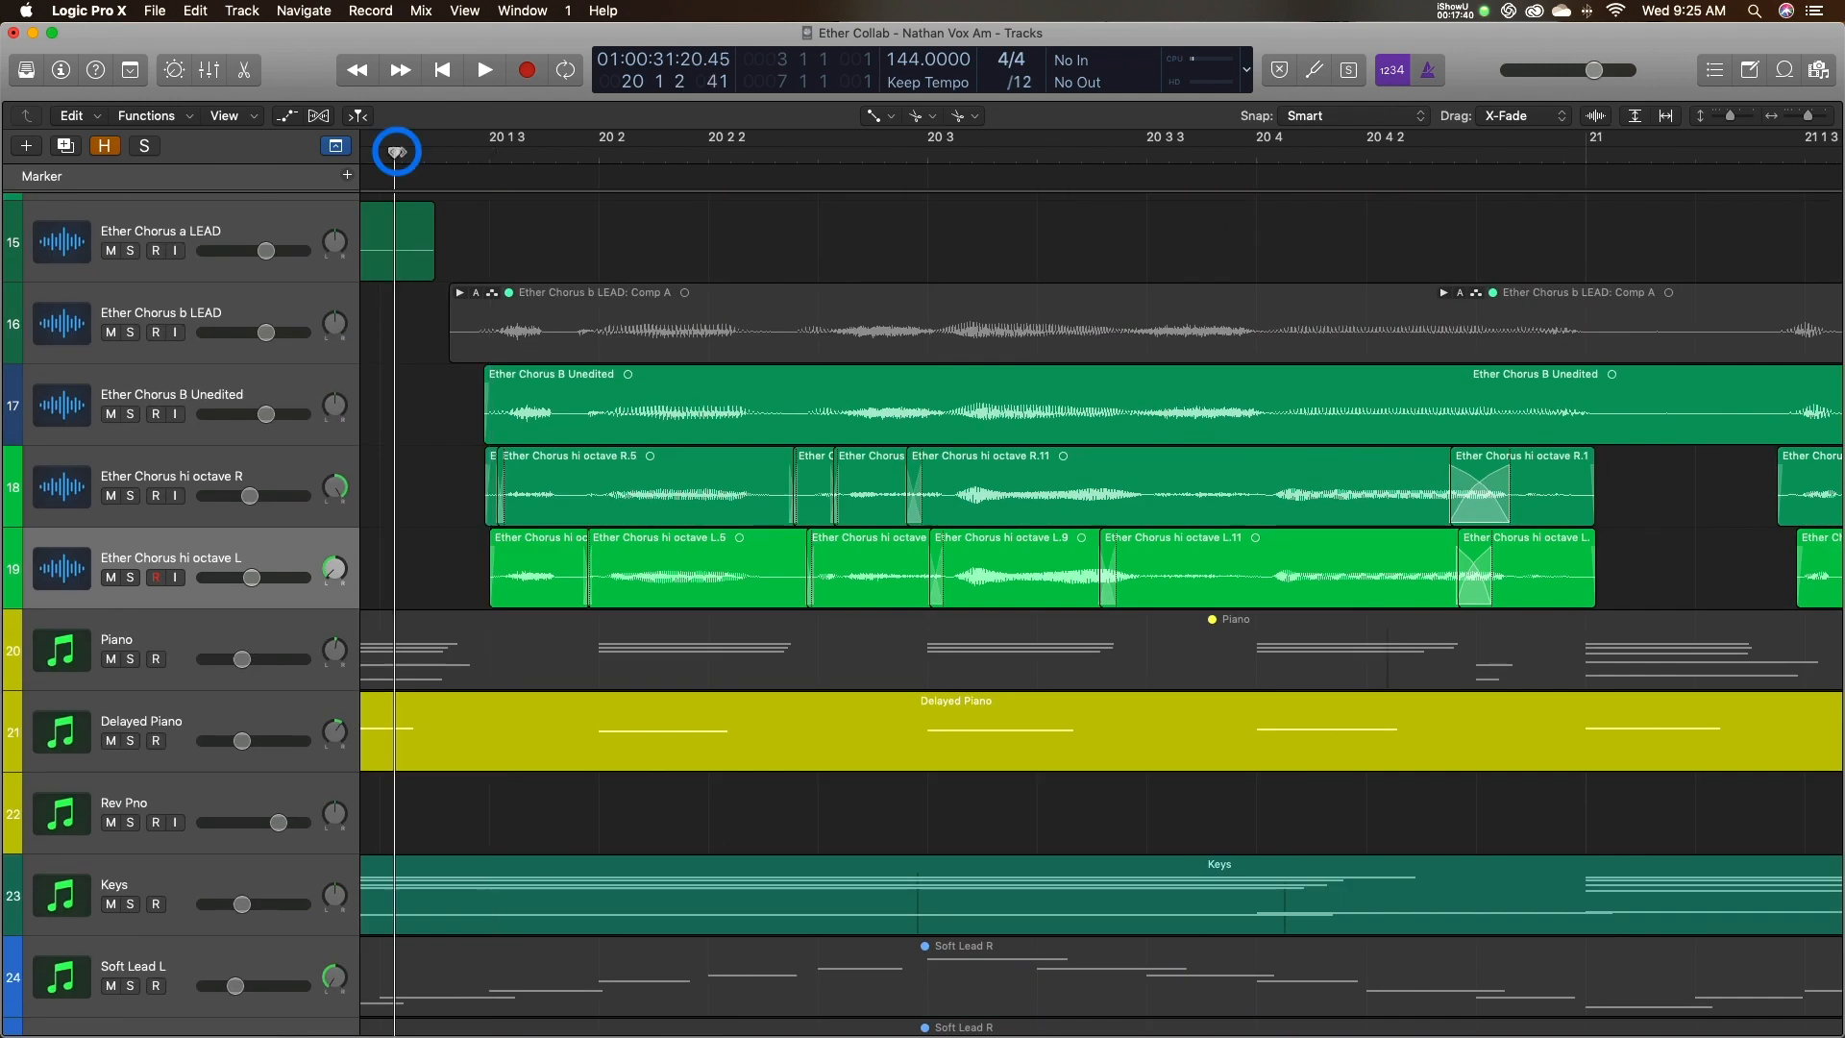
{"action": "key", "text": "space"}
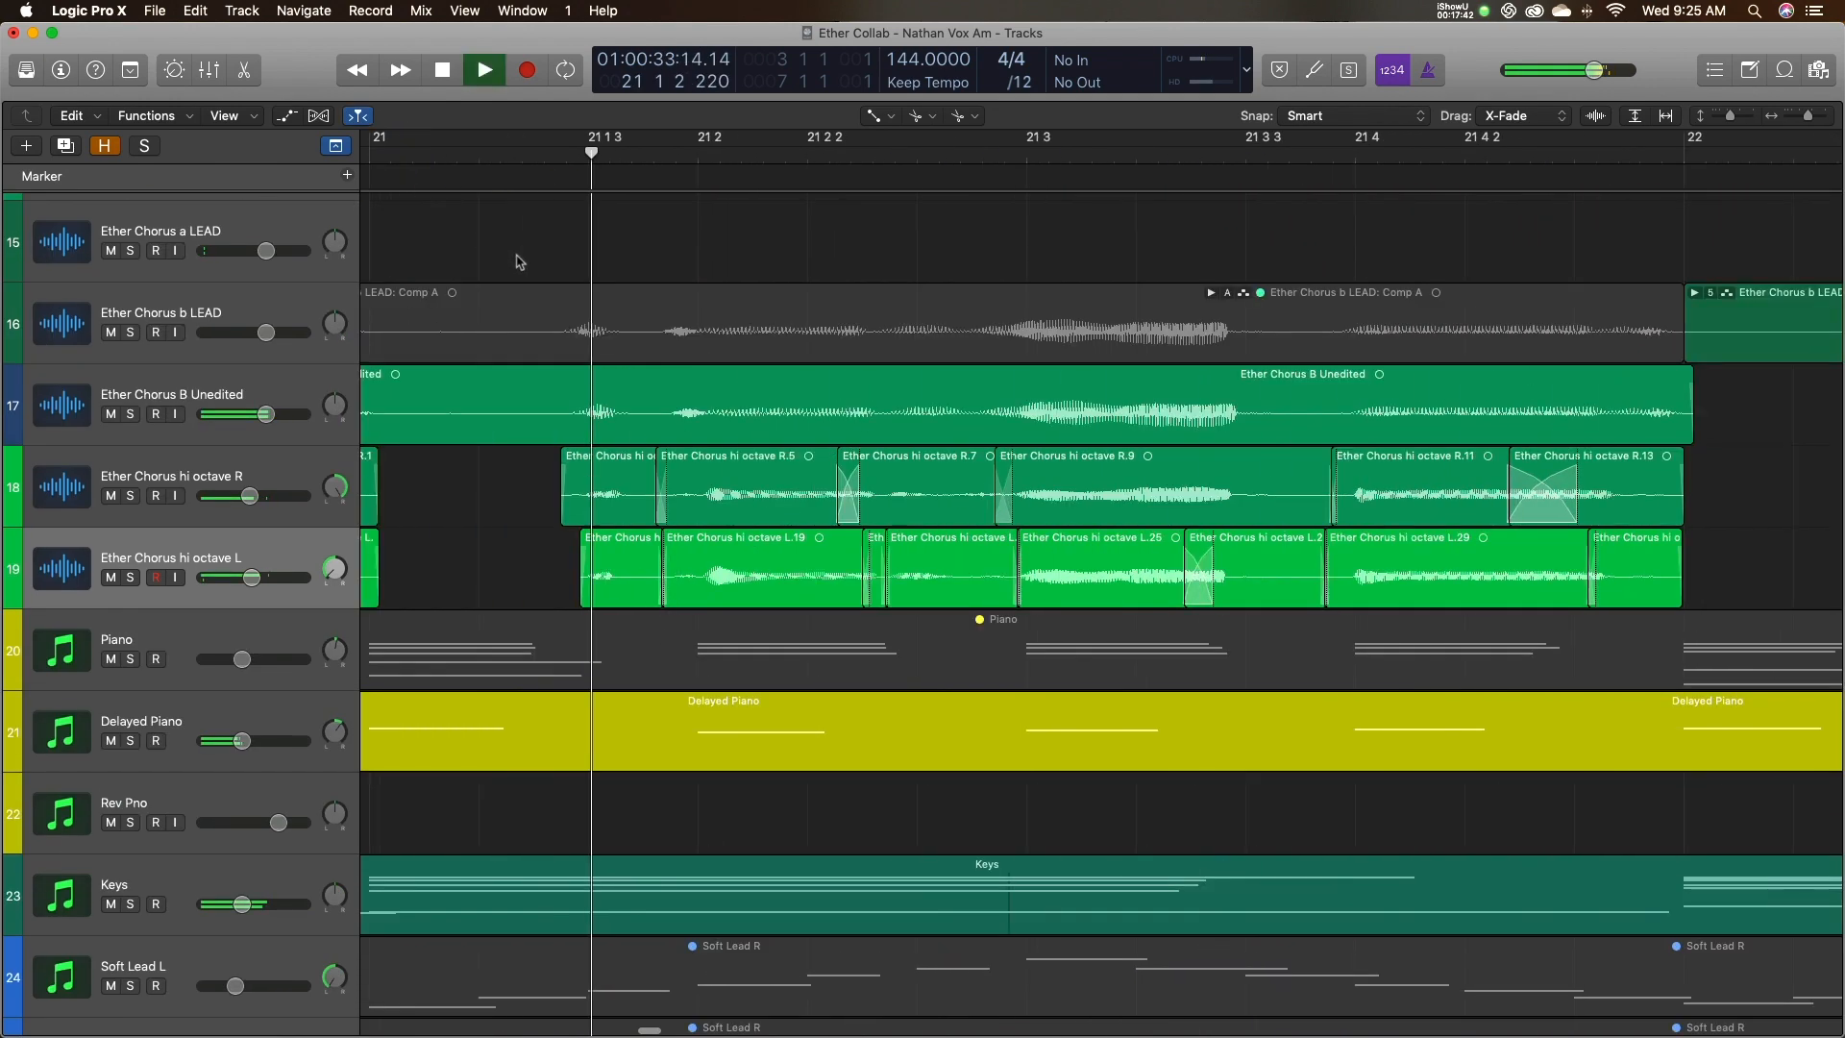
{"action": "key", "text": "space"}
{"action": "key", "text": "super+Left"}
{"action": "key", "text": "super+Left"}
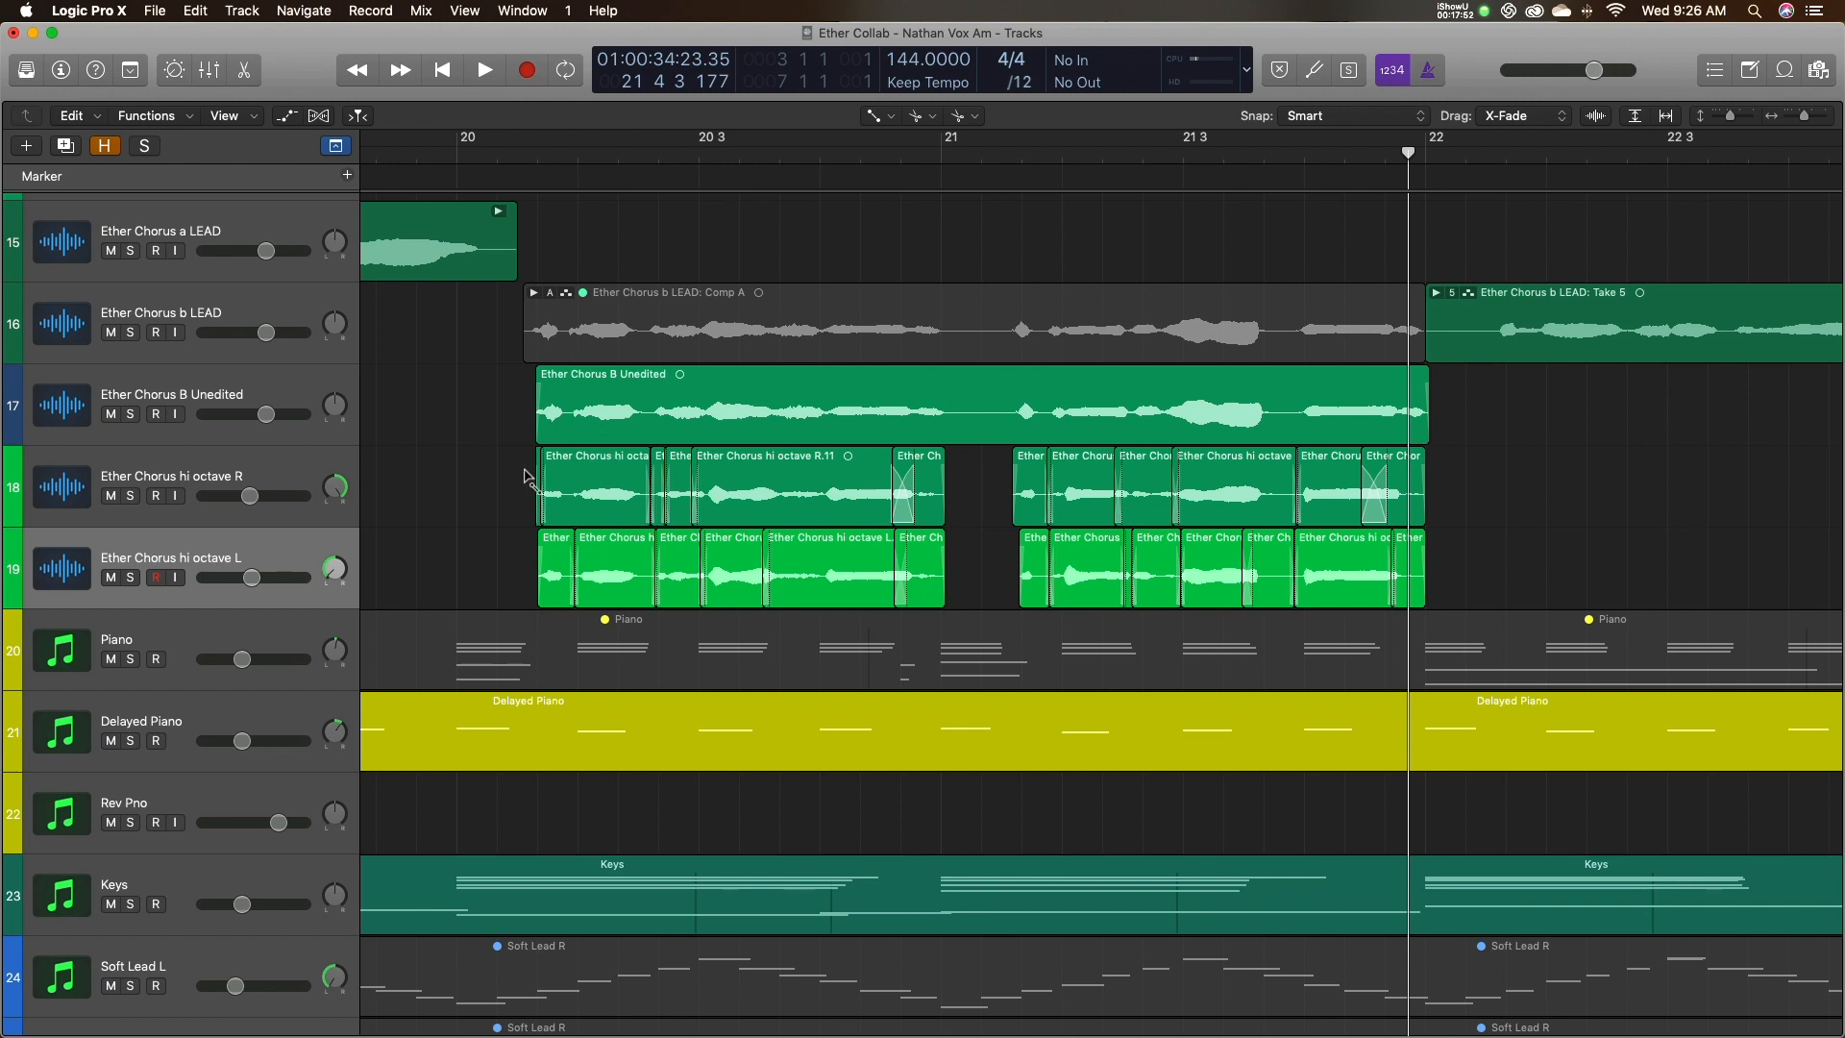
Switch back to the Pointer Tool and bring the aligned chorus tracks into view.
{"action": "left_click", "coordinate": [873, 116]}
{"action": "left_click", "coordinate": [884, 145]}
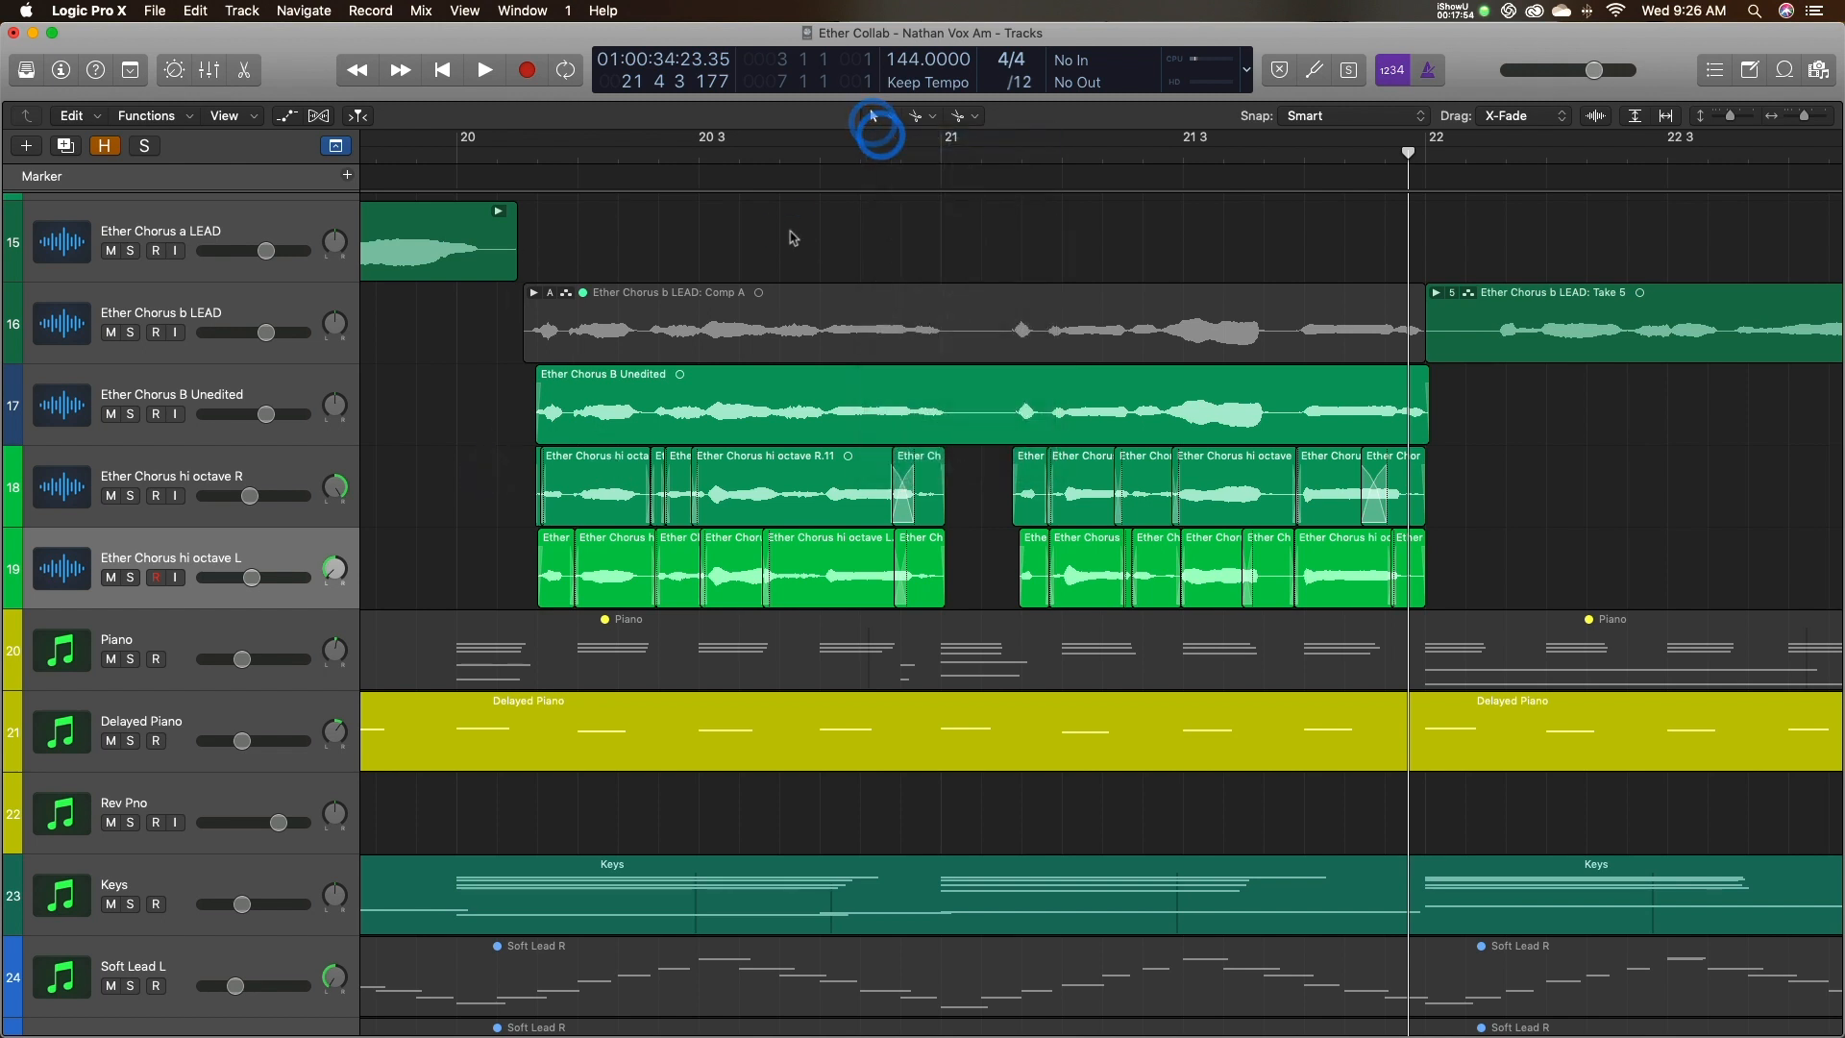
{"action": "scroll", "coordinate": [787, 235], "scroll_direction": "up", "scroll_amount": 3}
{"action": "scroll", "coordinate": [786, 229], "scroll_direction": "down", "scroll_amount": 3}
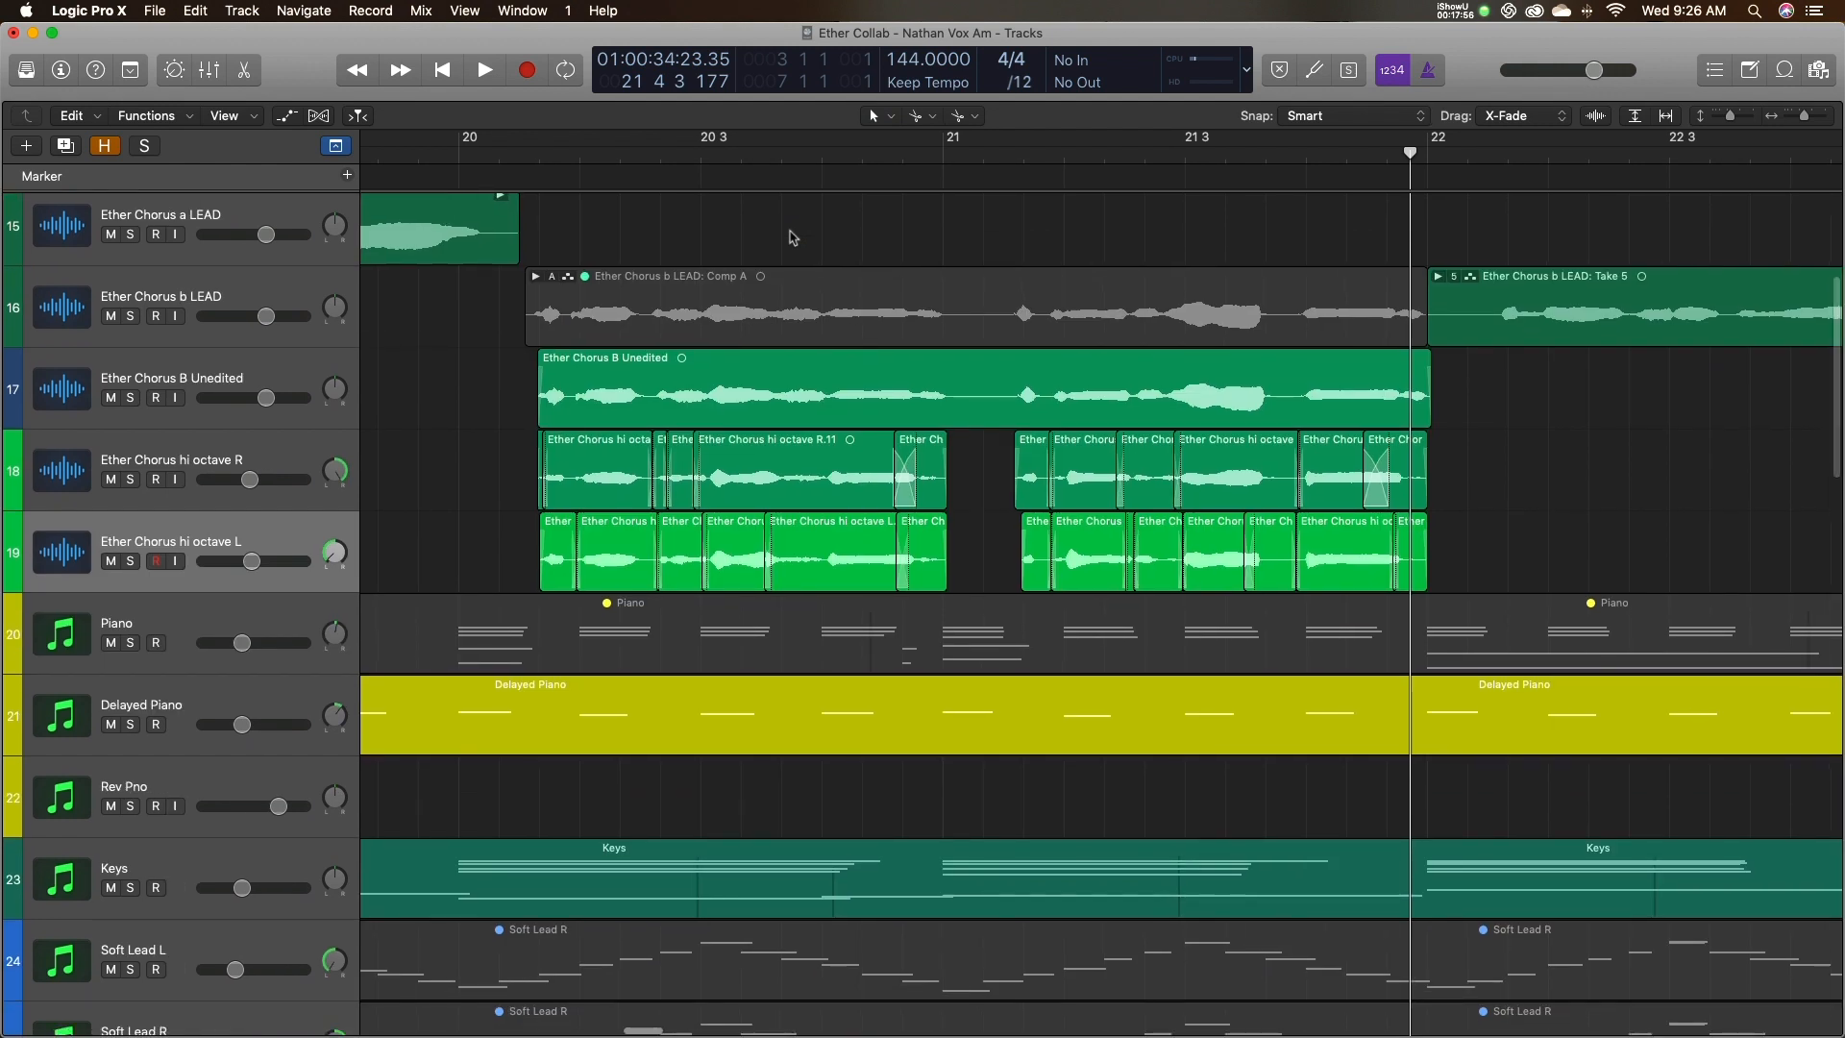
{"action": "scroll", "coordinate": [786, 249], "scroll_direction": "up", "scroll_amount": 1}
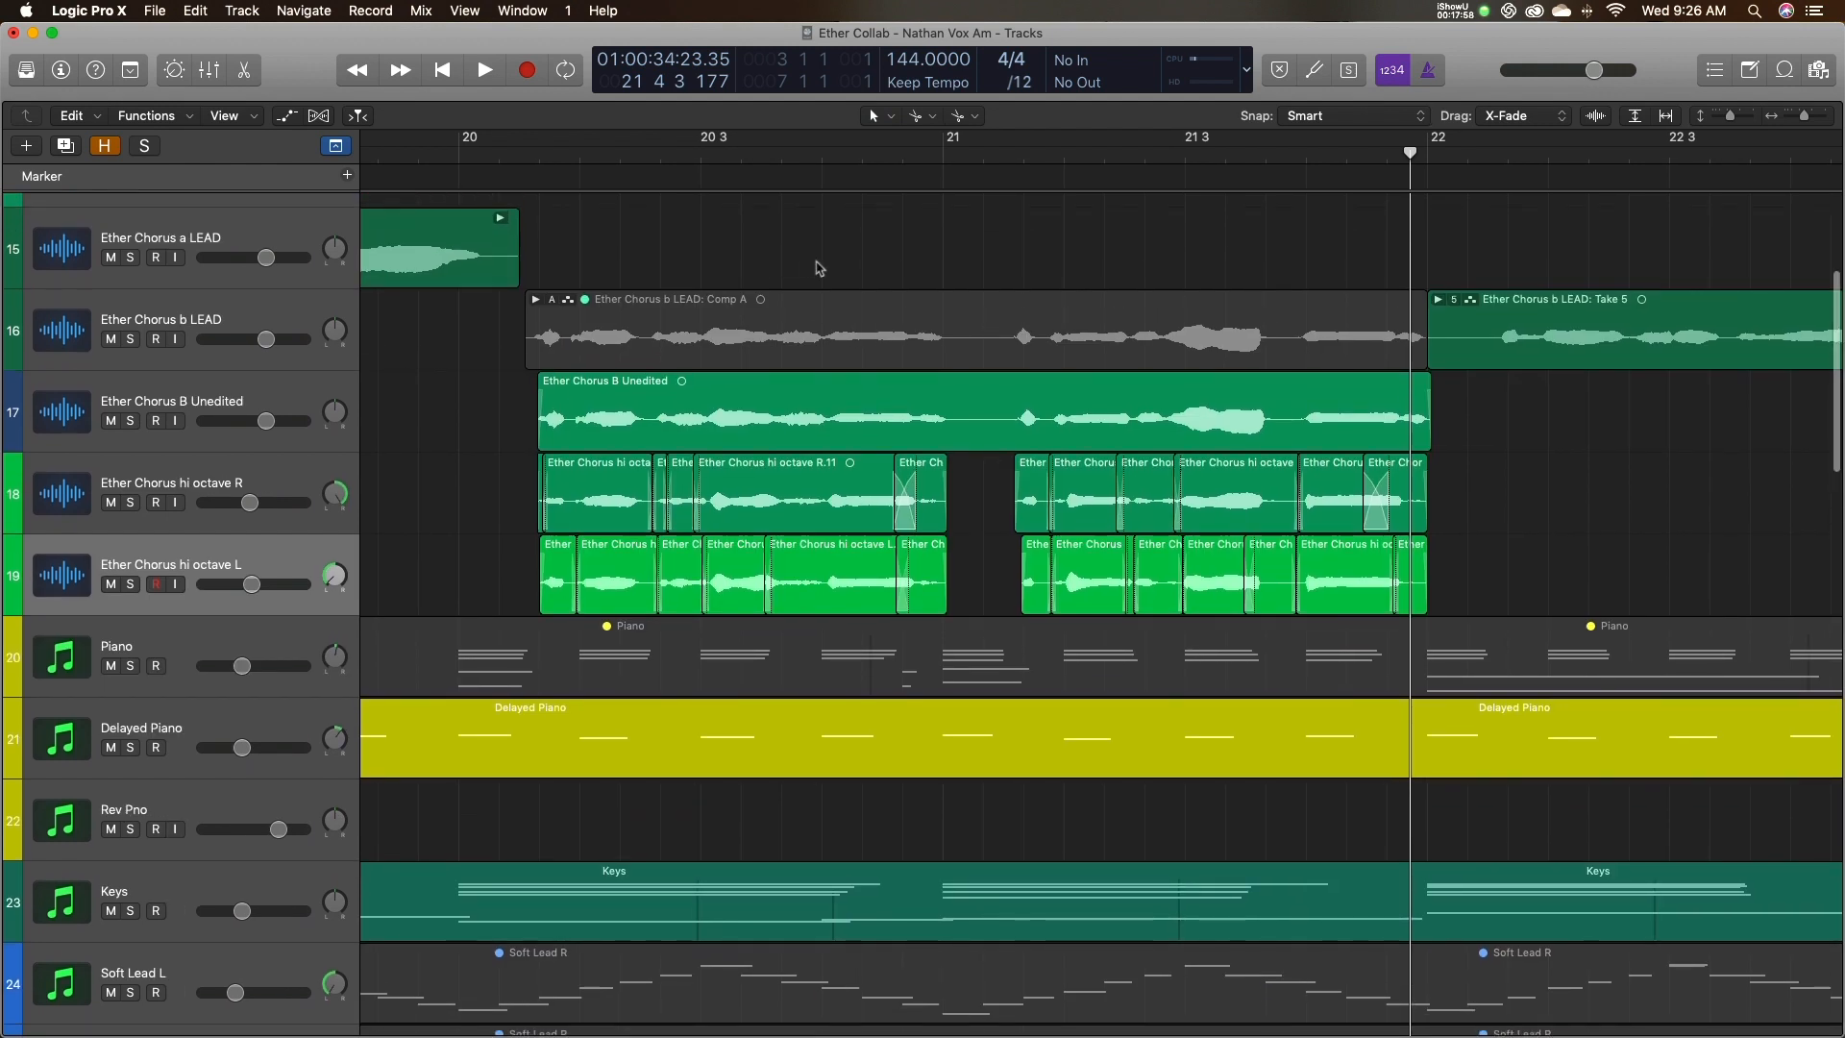